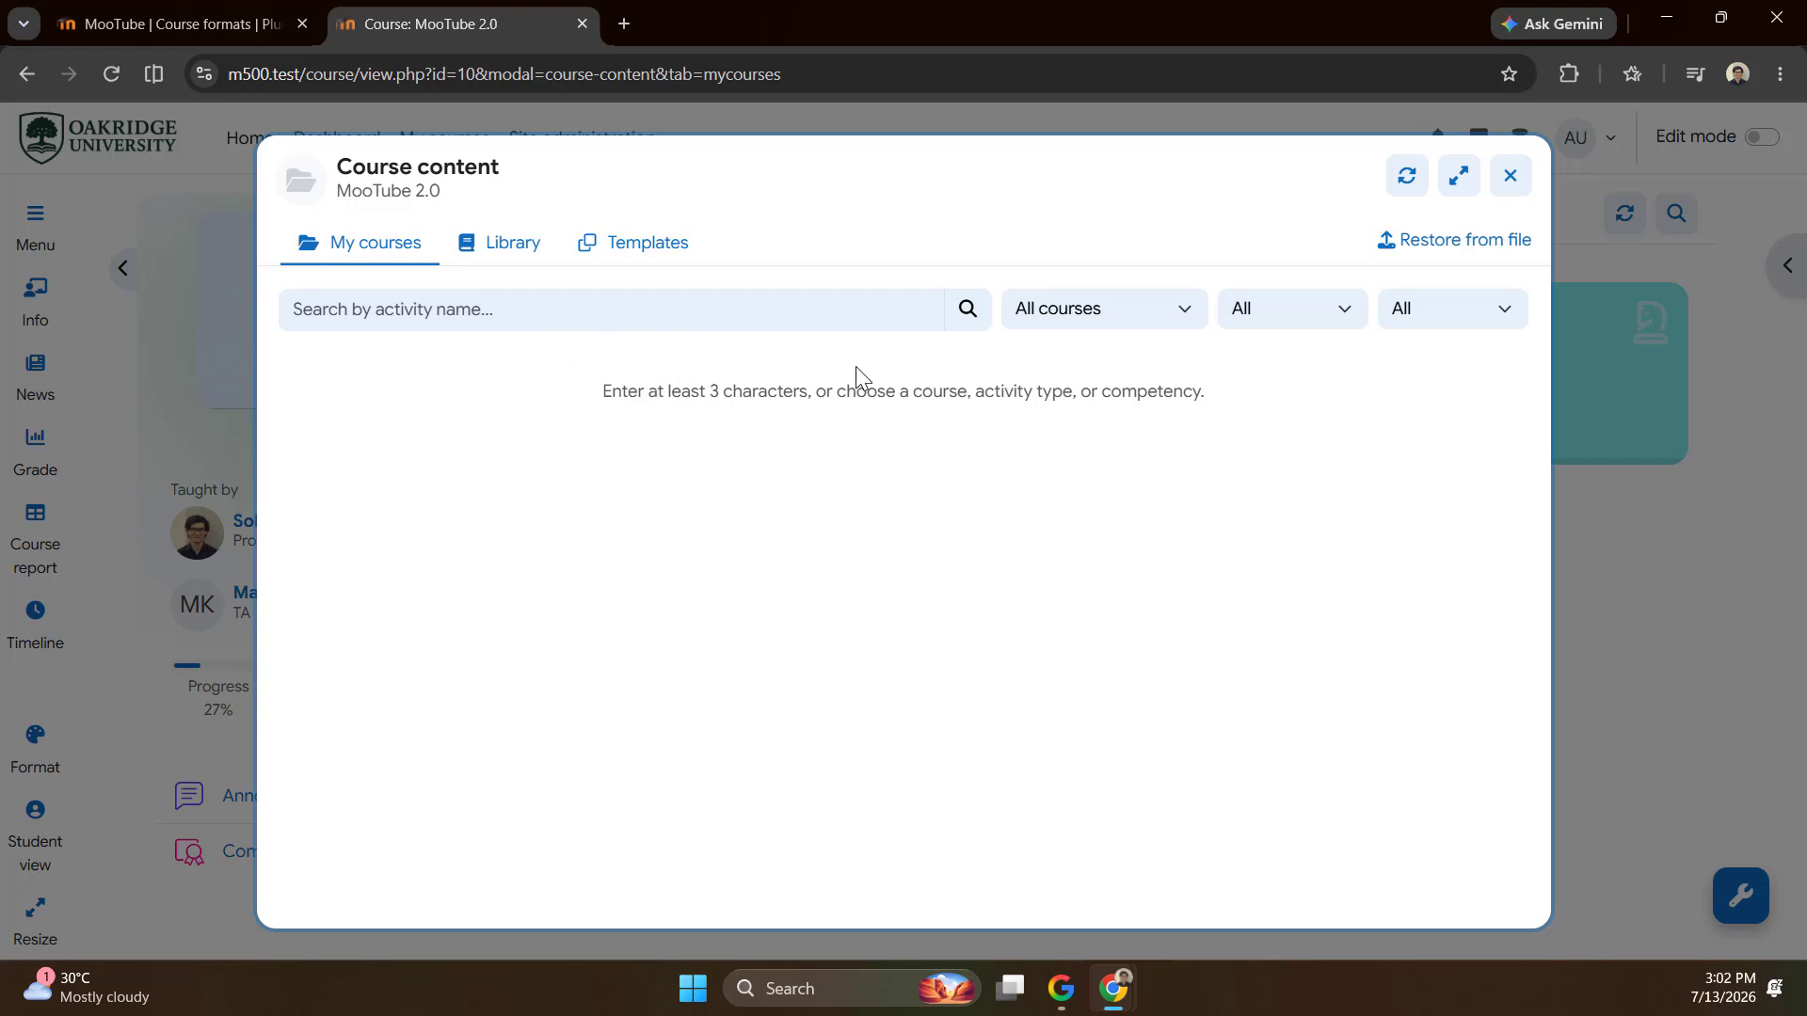
View the Library and Templates content sources of the MooTube 2.0 course, and close the Course content window.
click(559, 262)
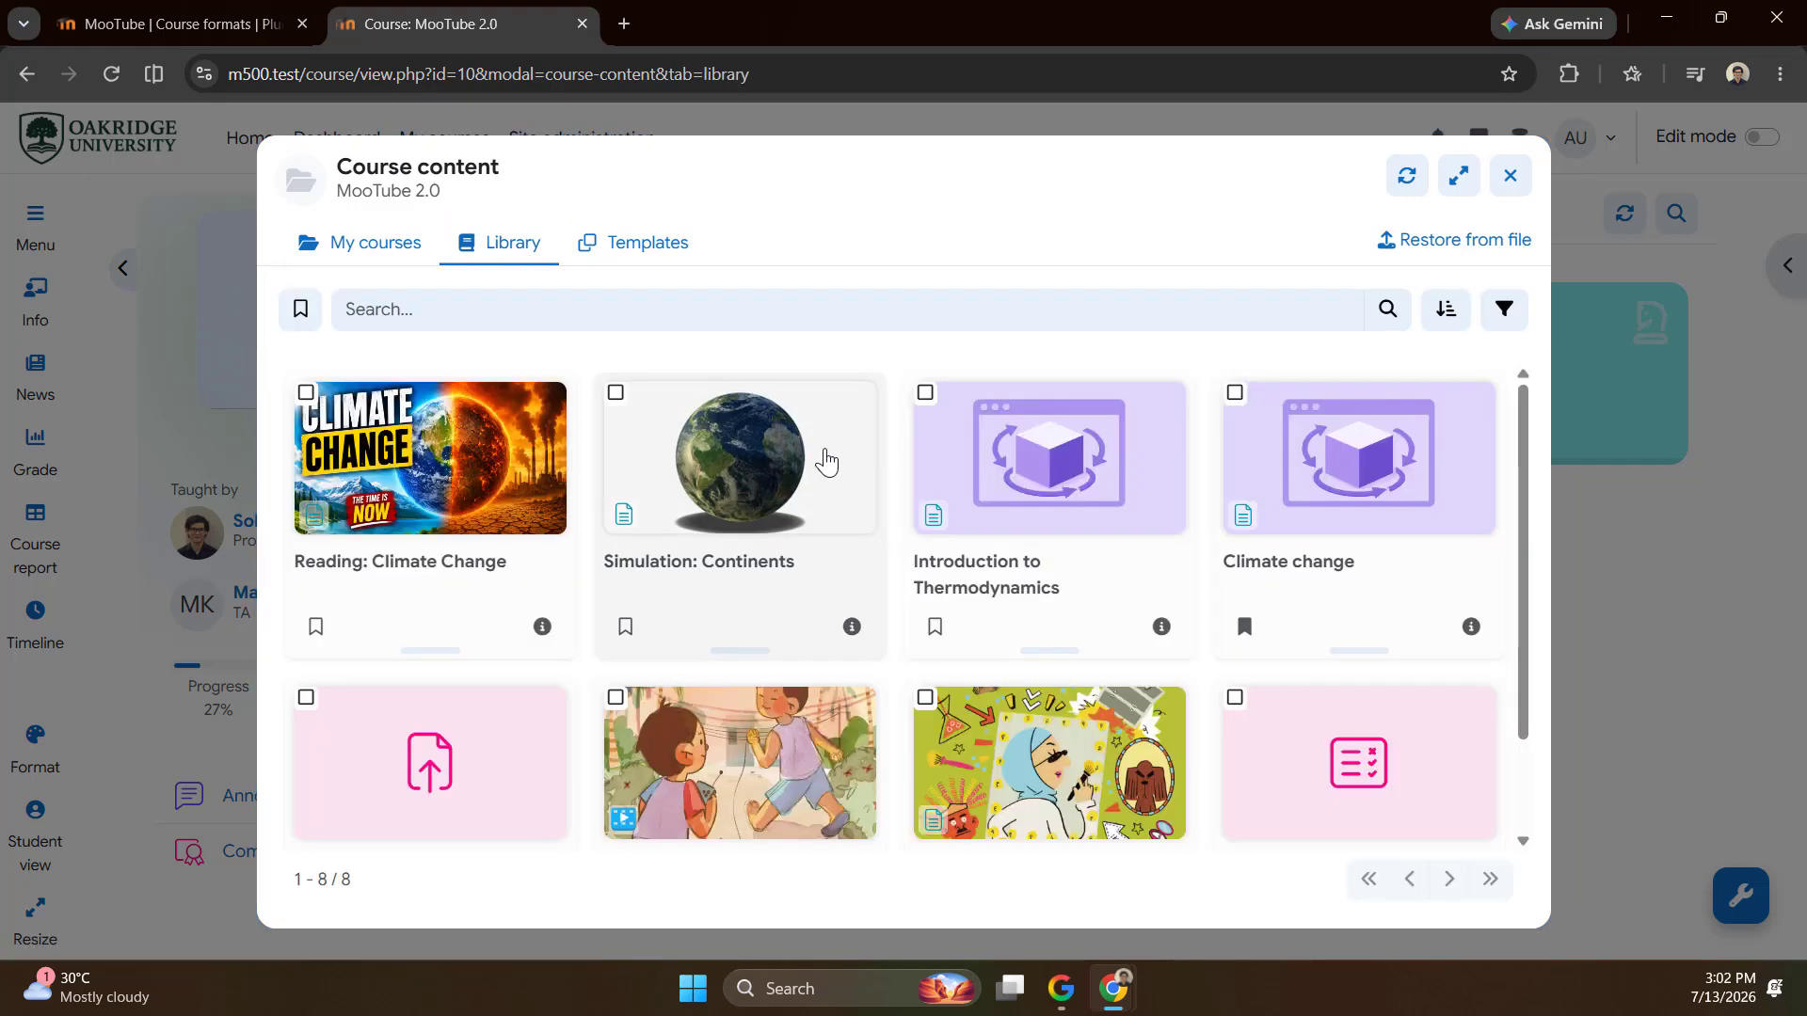
click(651, 251)
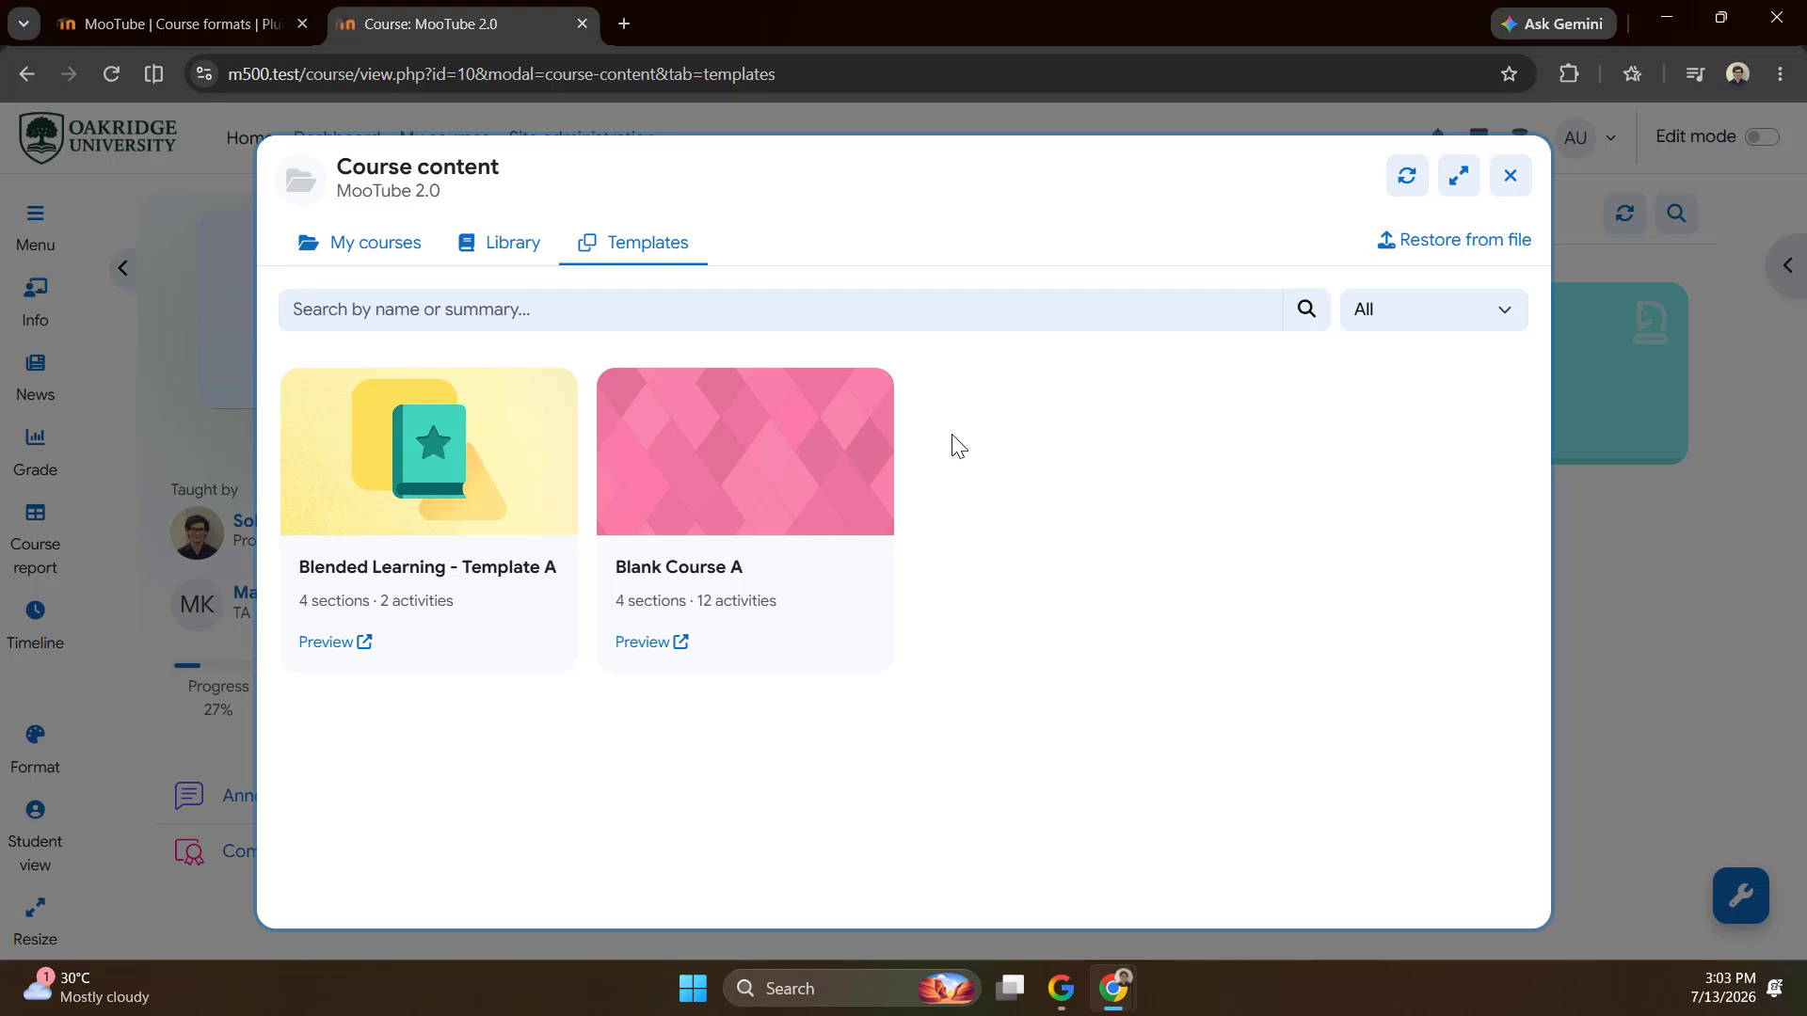
click(1508, 179)
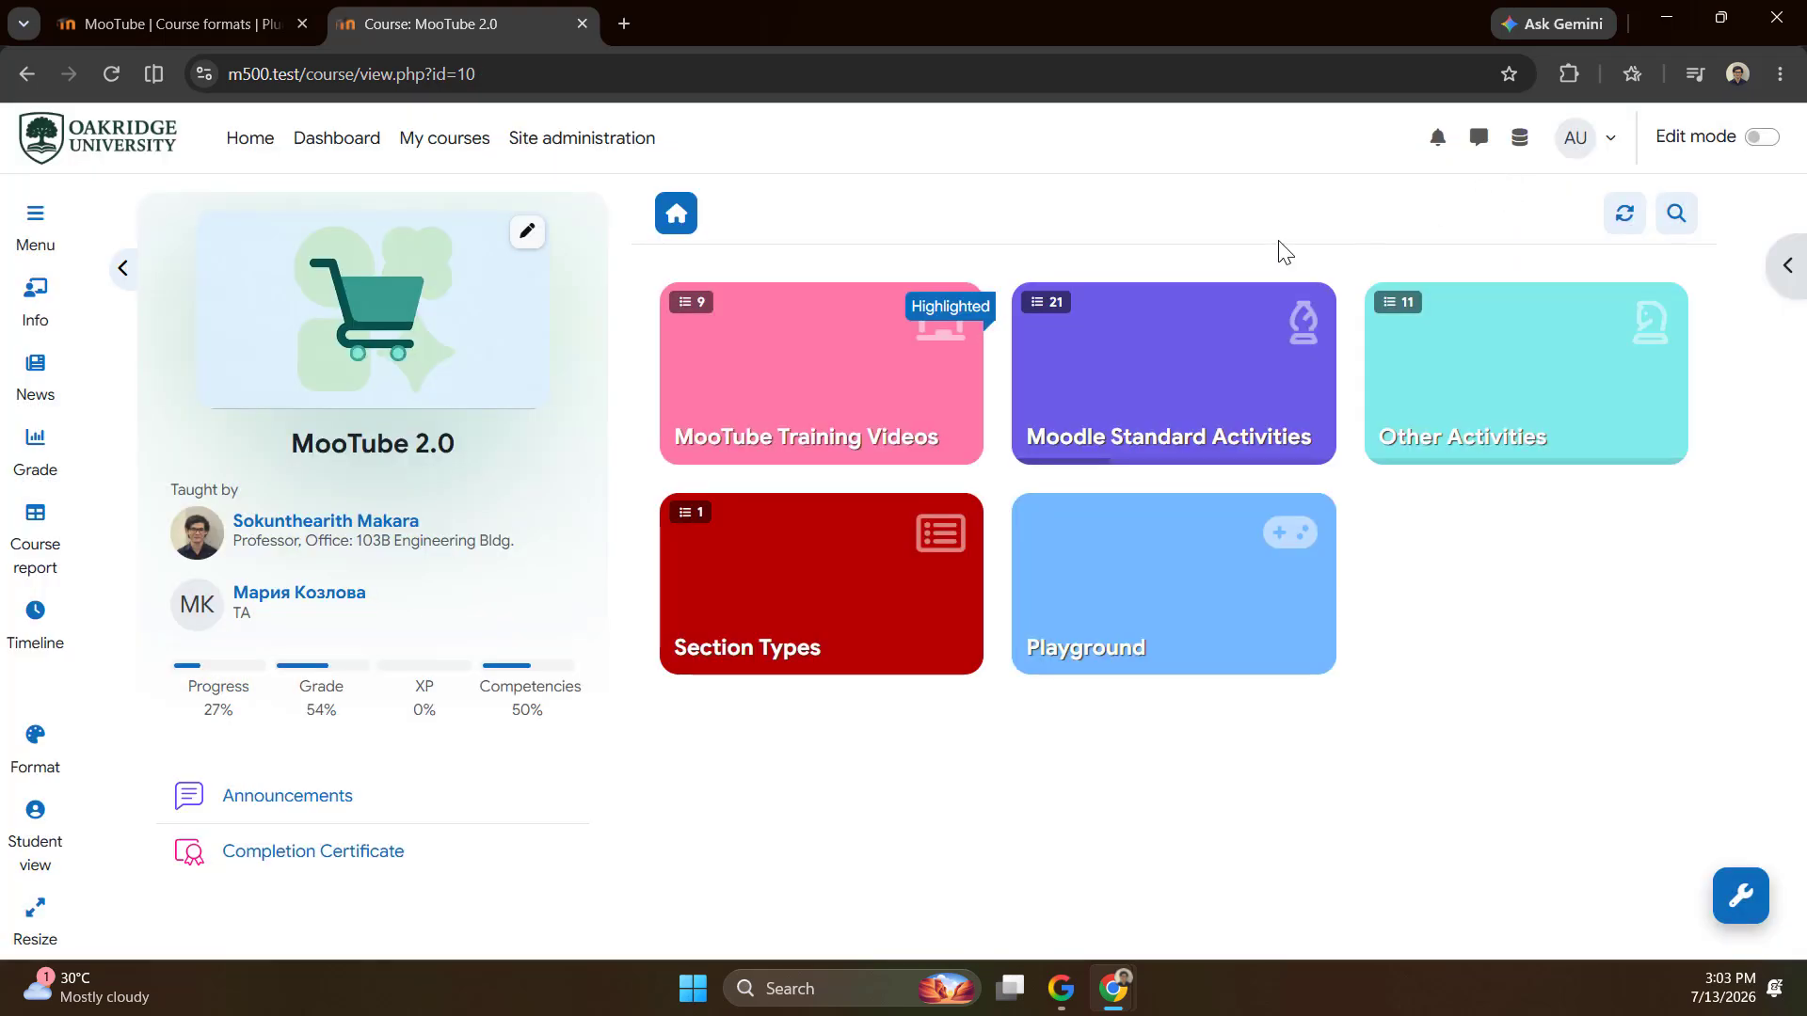
Switch to the MooTube plugin settings page and review its options through to the Course content section.
click(71, 19)
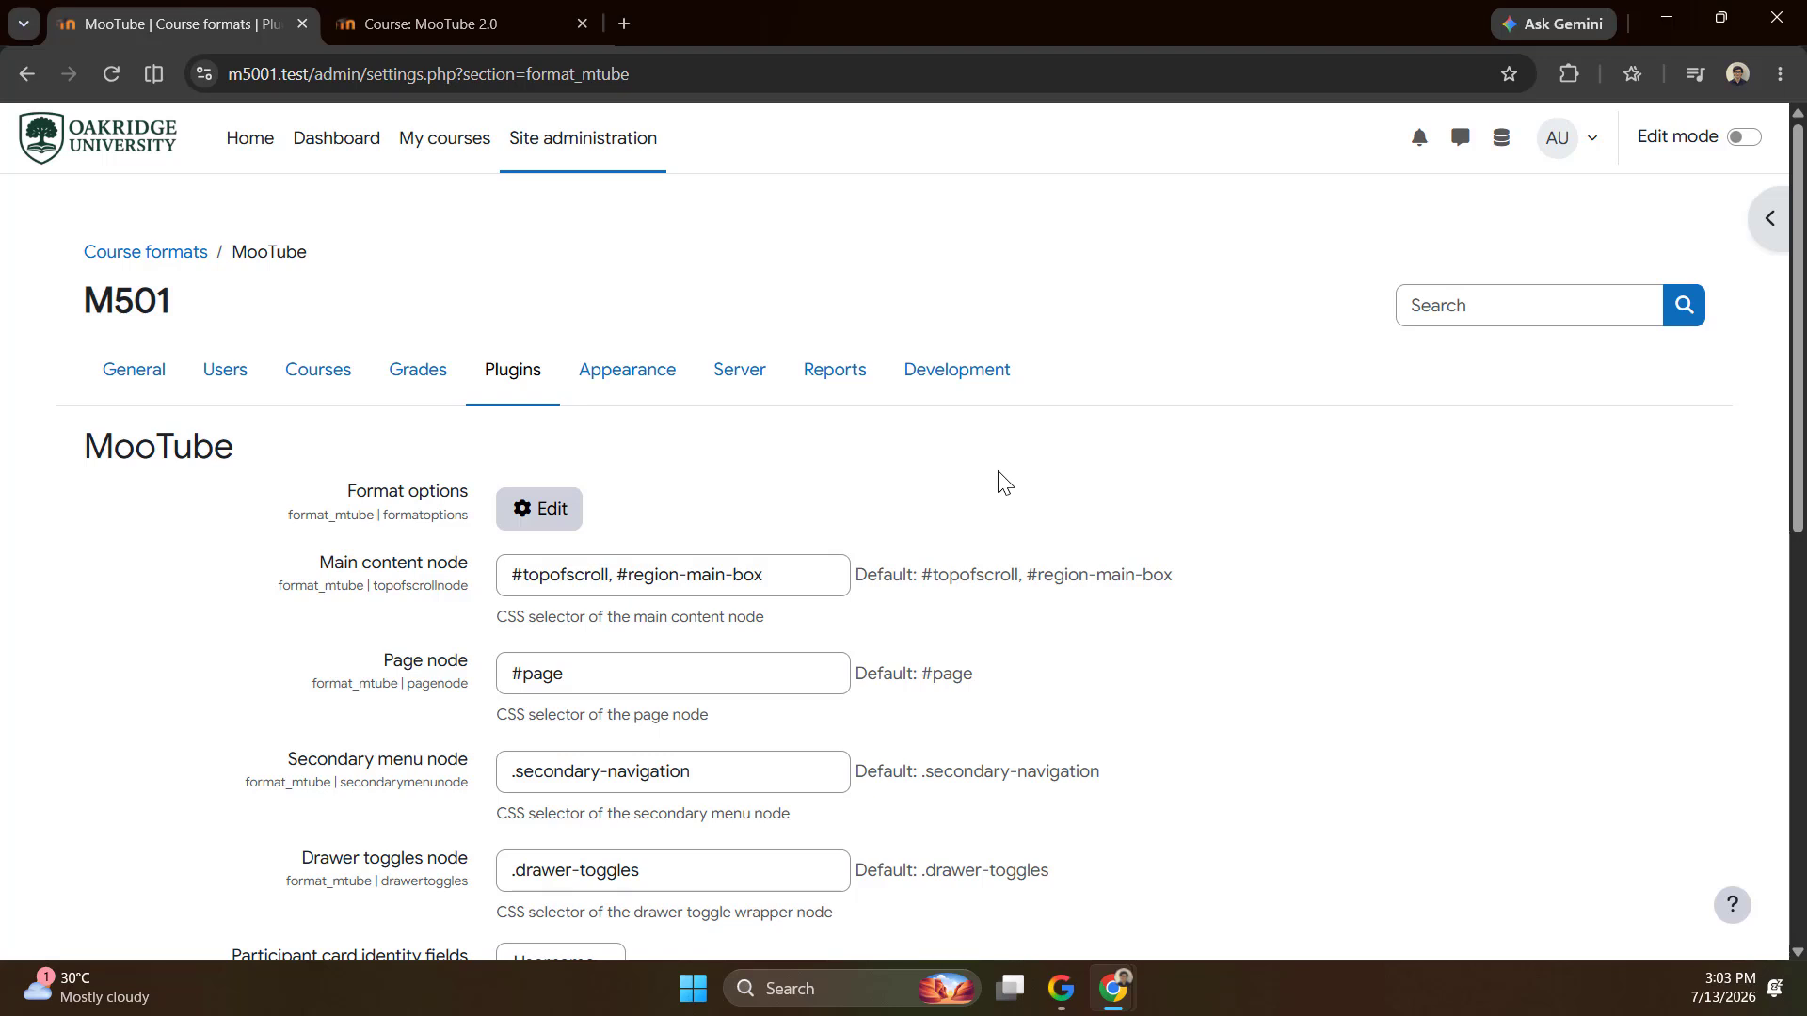
scroll(926, 647, down, 2)
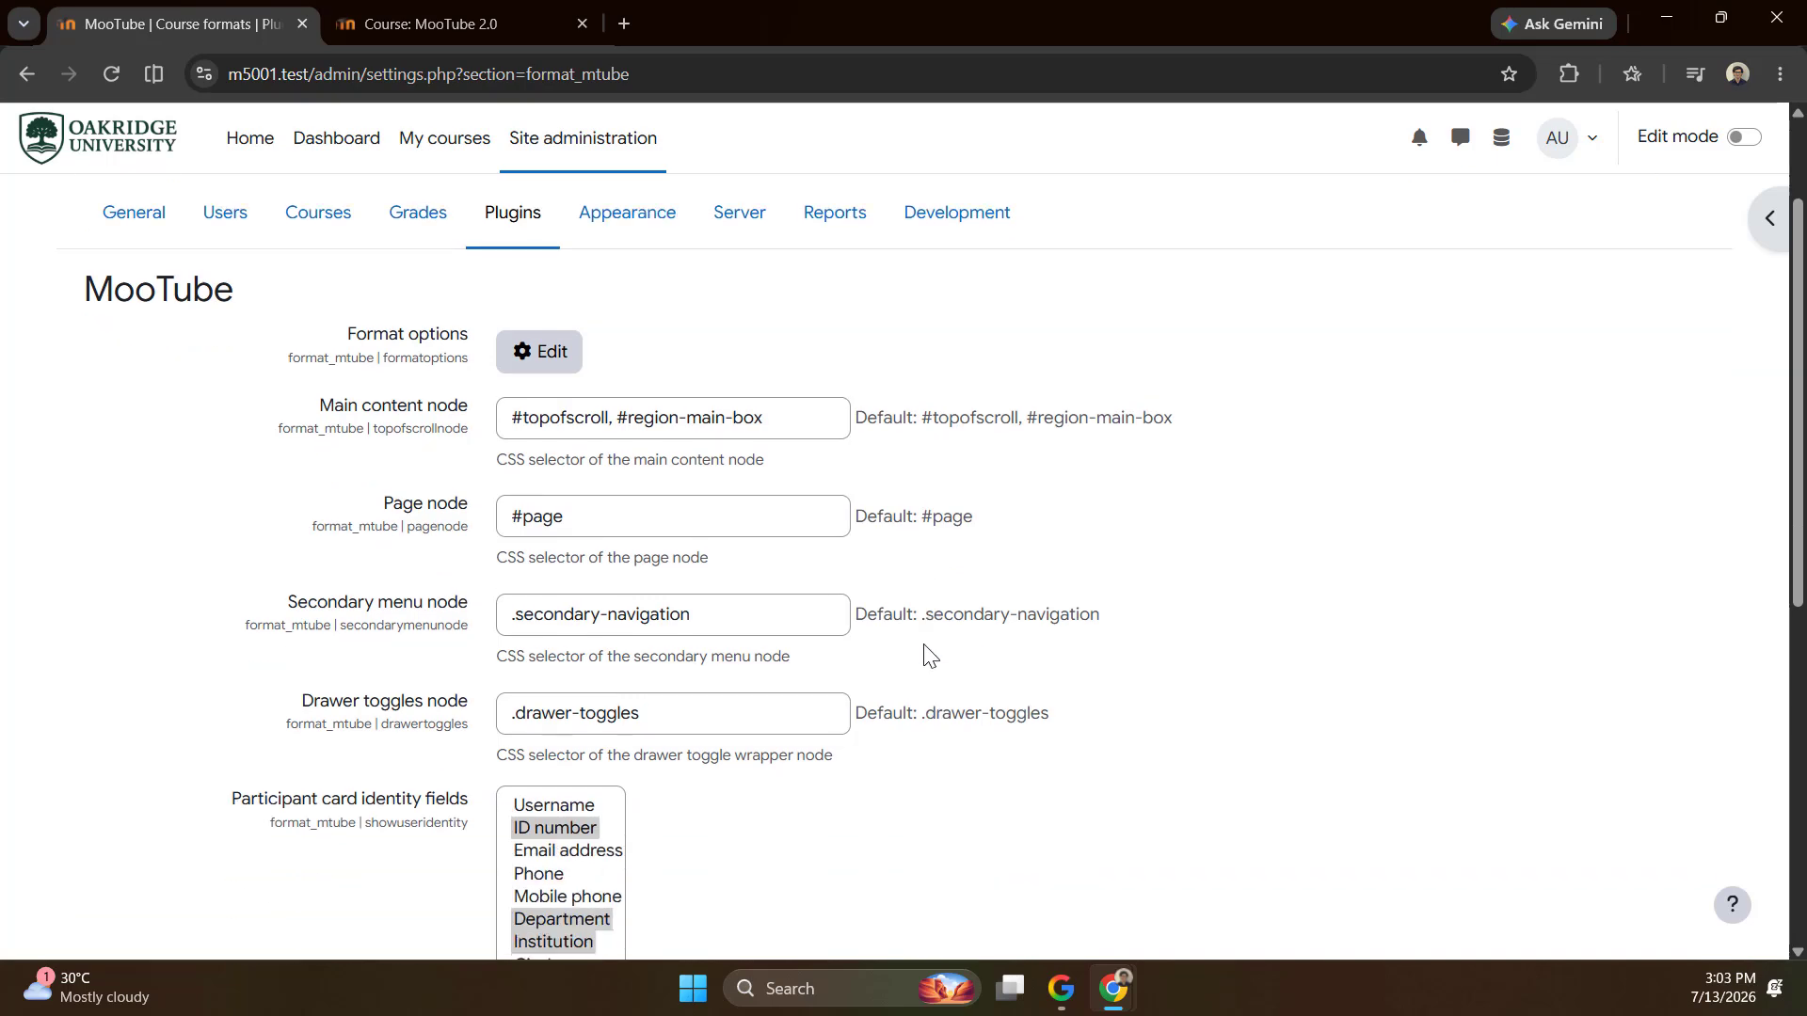
scroll(930, 656, down, 6)
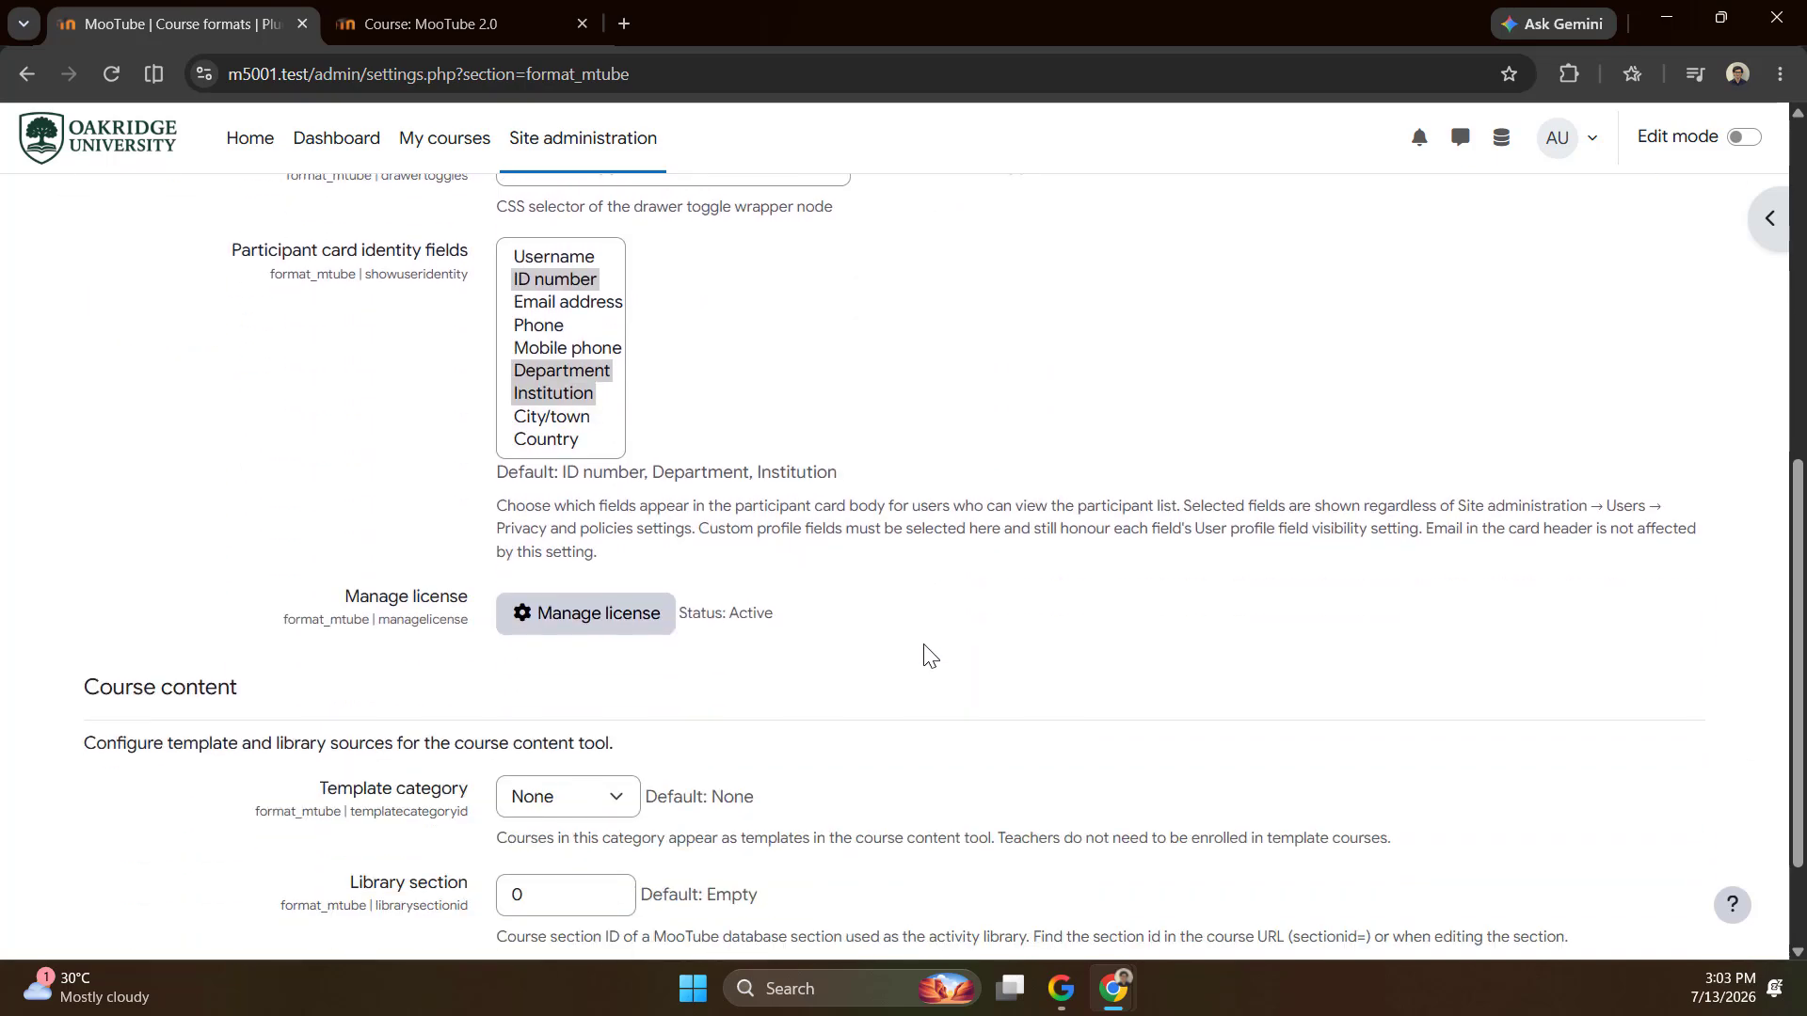
scroll(930, 656, up, 8)
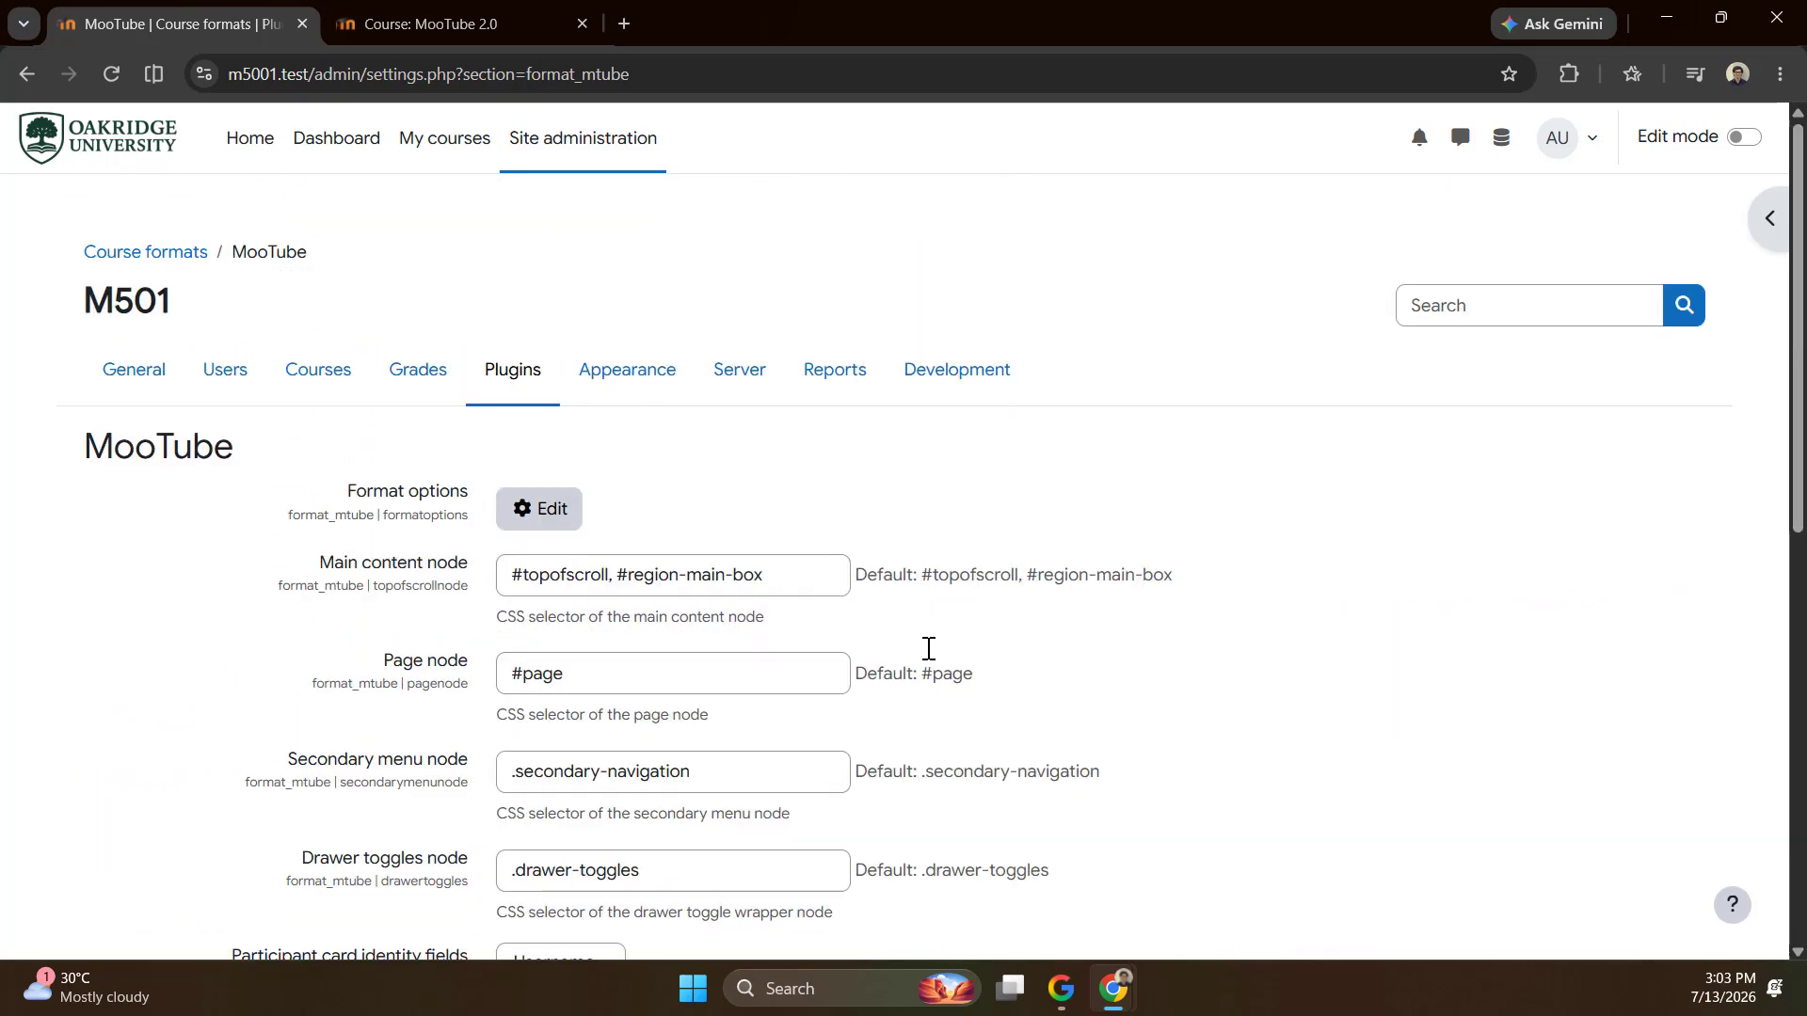
scroll(924, 716, down, 8)
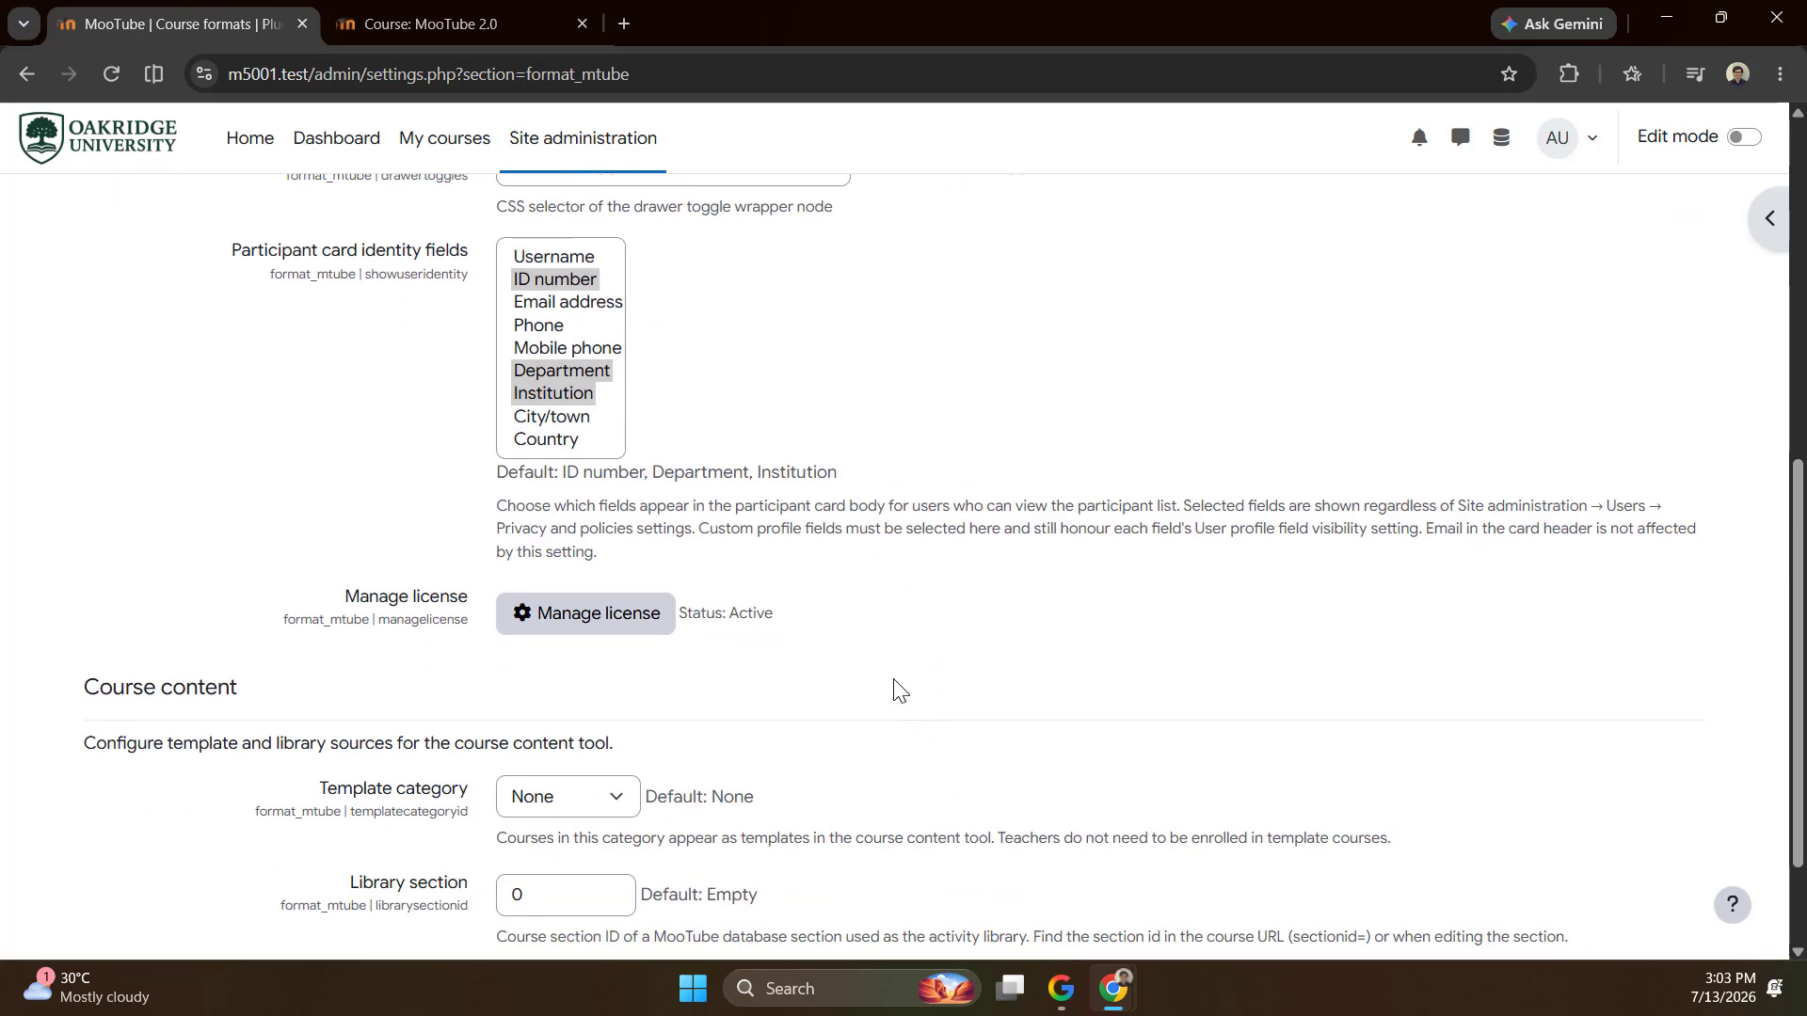
scroll(894, 685, down, 2)
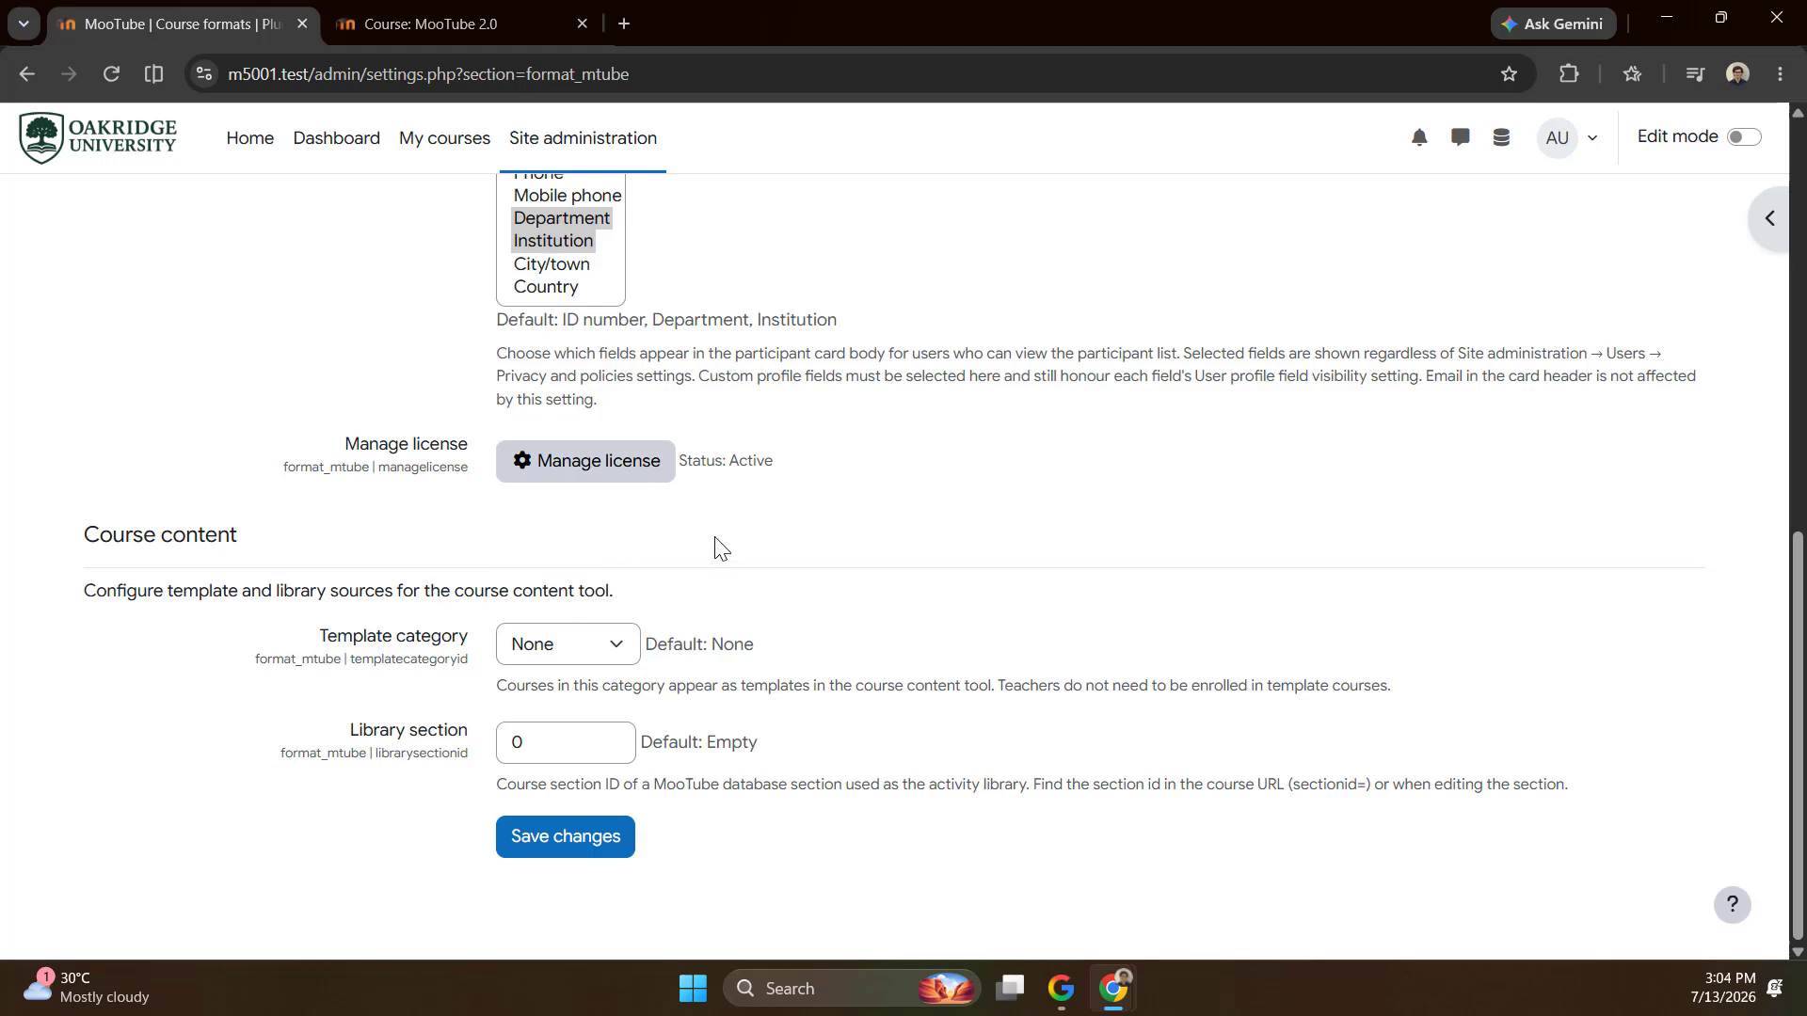
scroll(696, 565, up, 6)
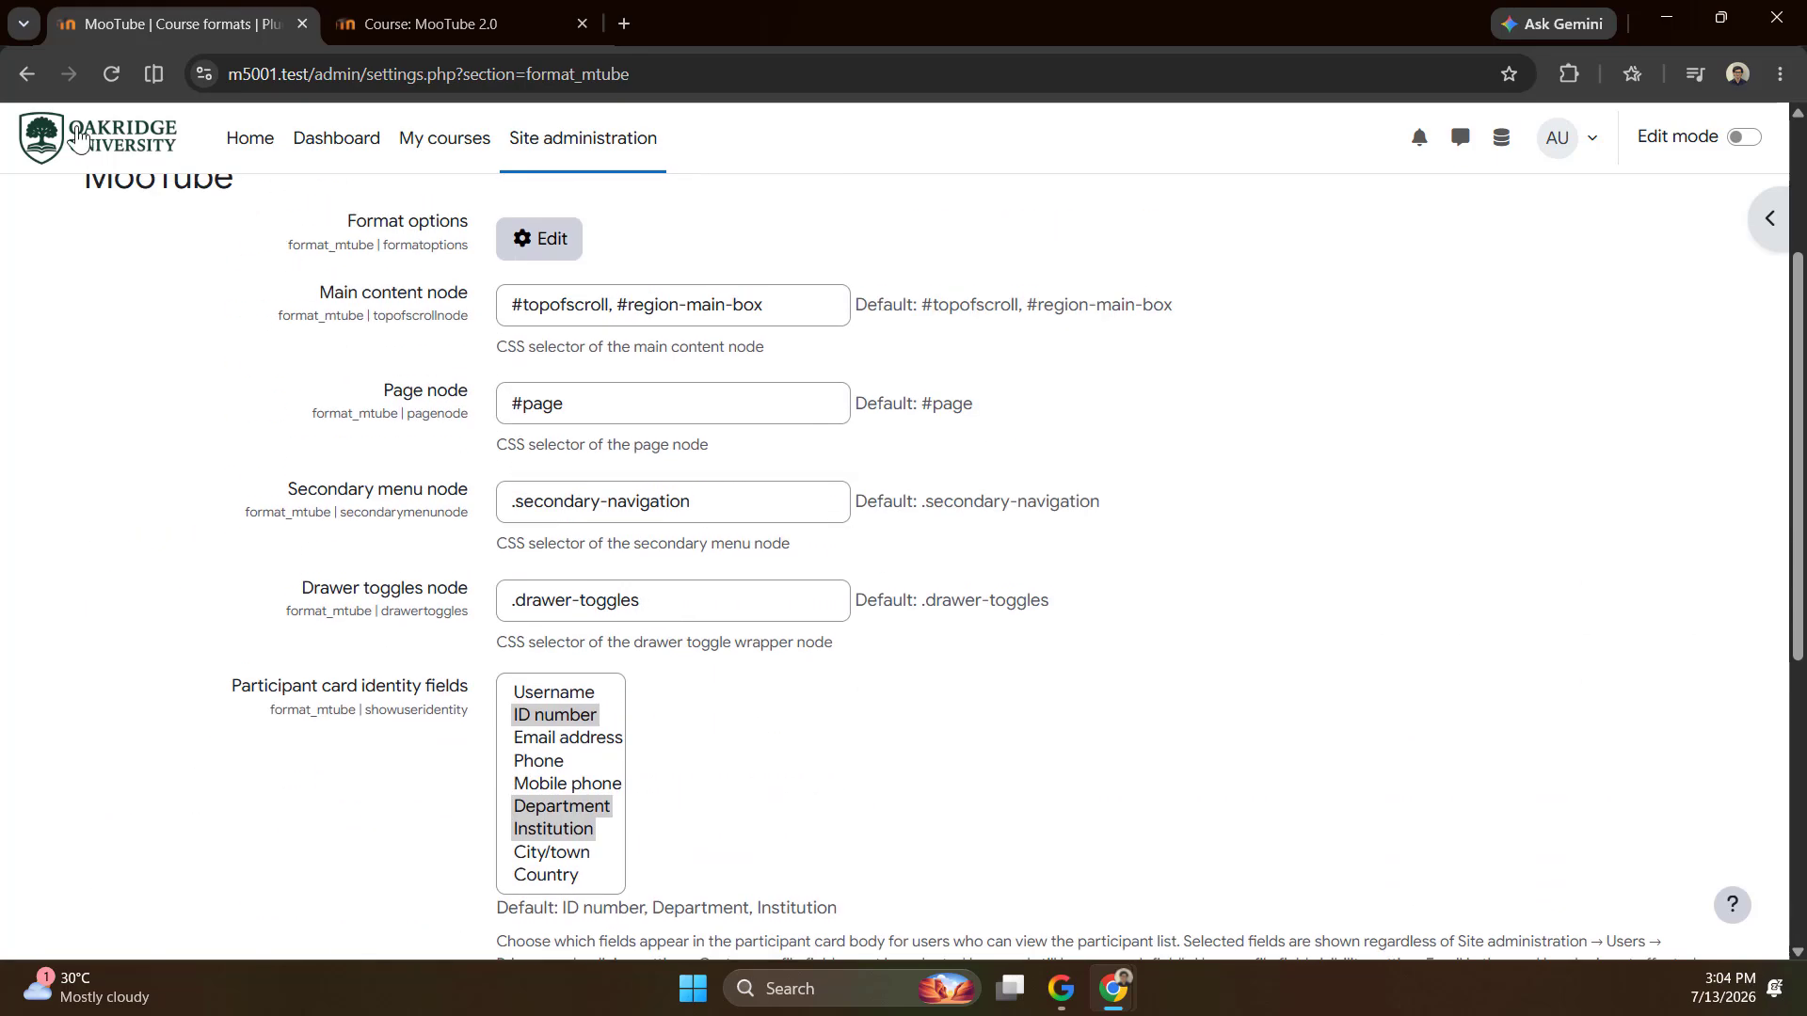
click(273, 75)
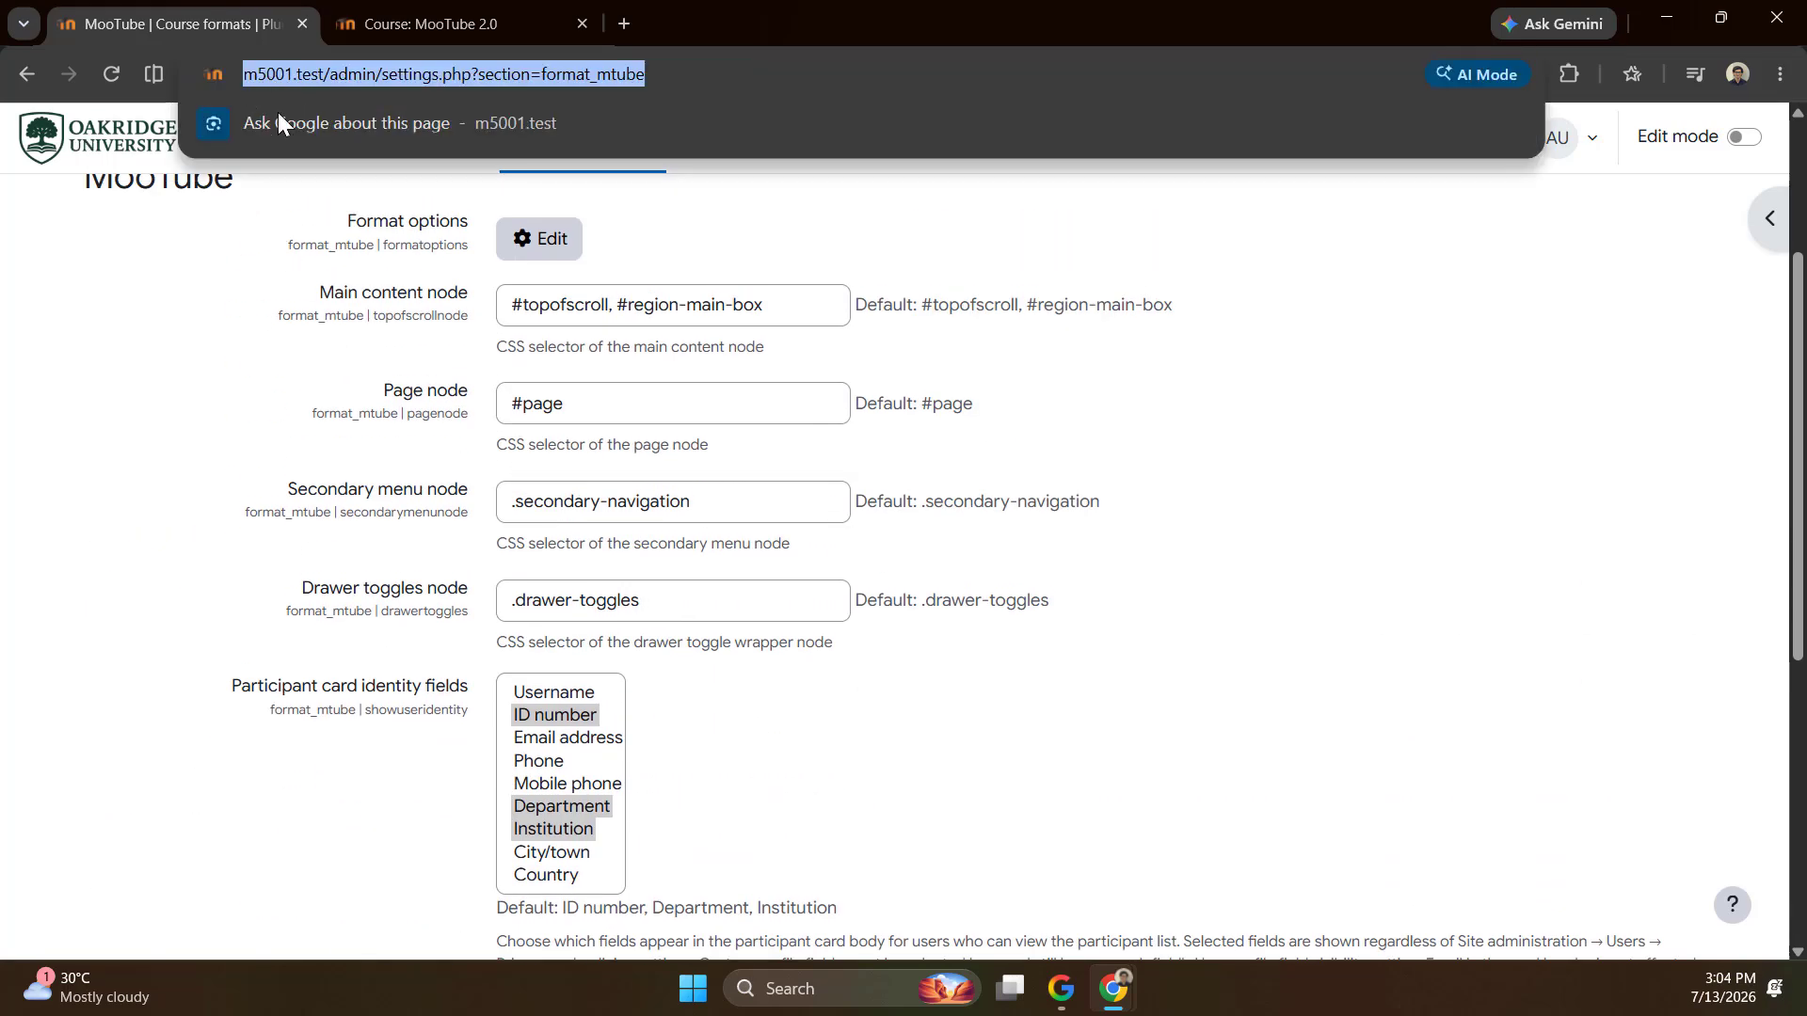
click(196, 335)
scroll(466, 743, down, 6)
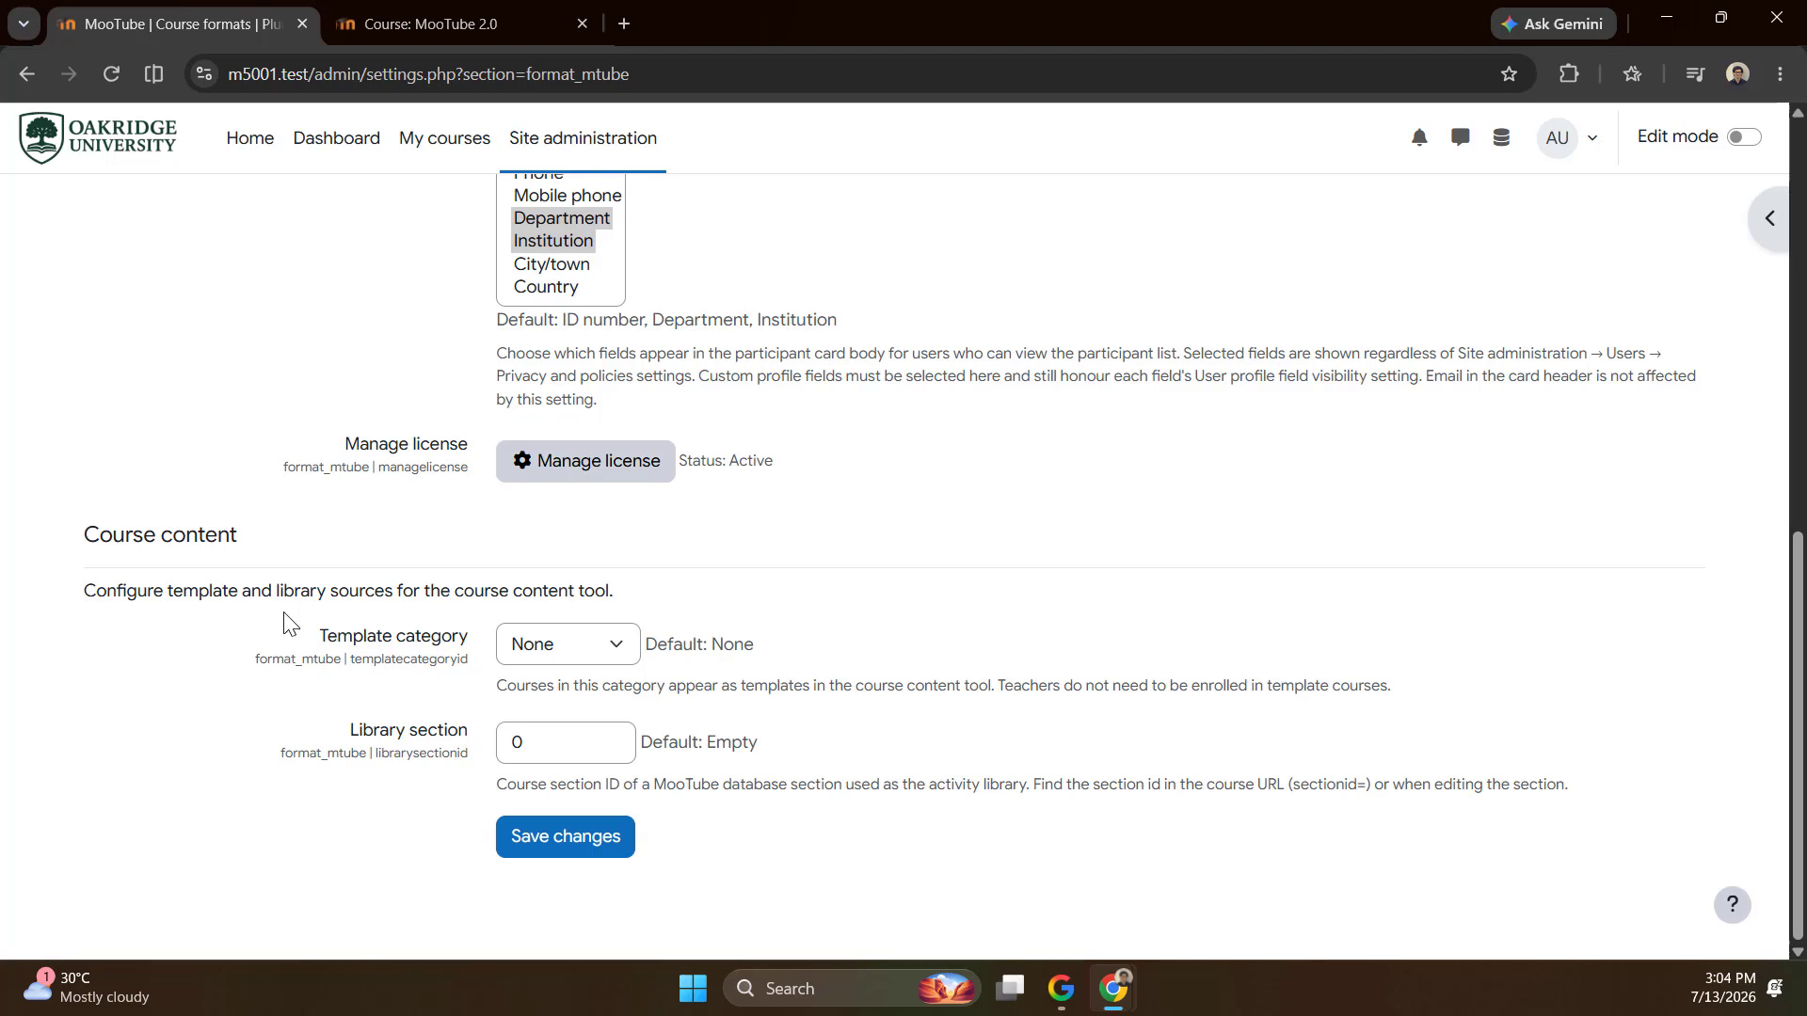
Examine the Template category and Library section settings under Course content, including the categories offered as a template source.
drag(85, 534, 287, 565)
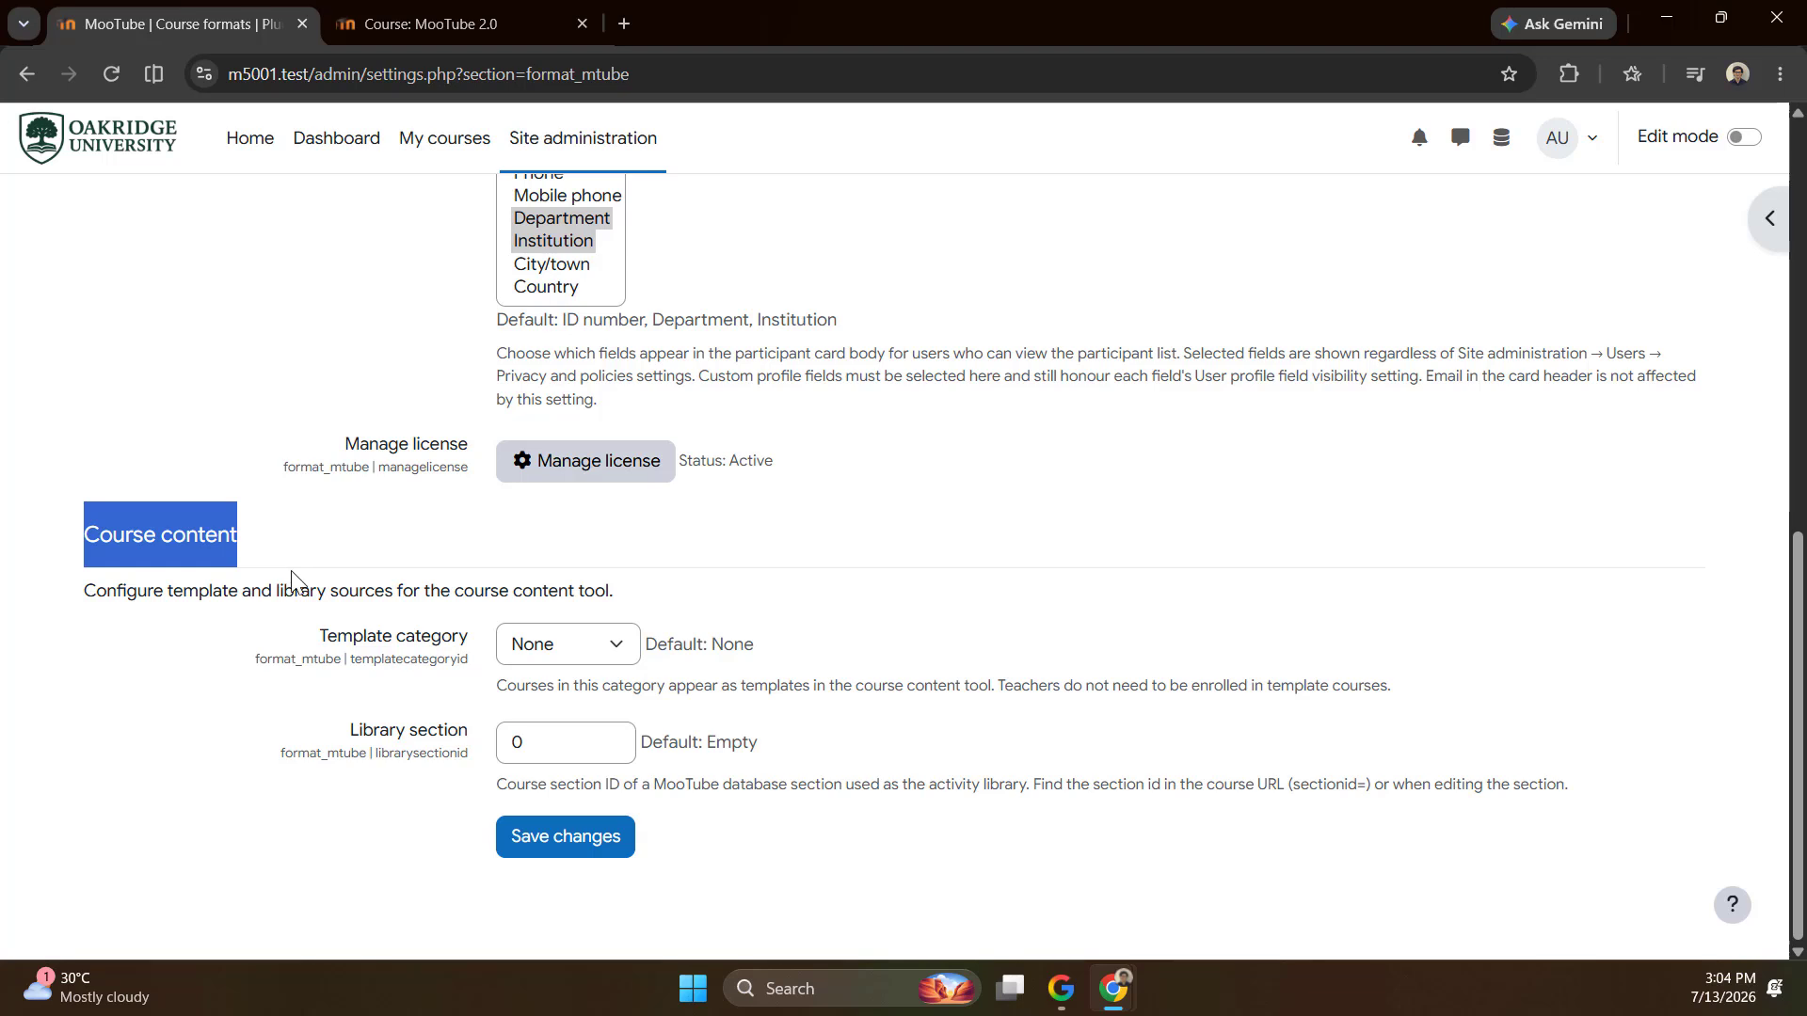
click(380, 649)
drag(318, 647, 428, 661)
drag(354, 740, 475, 734)
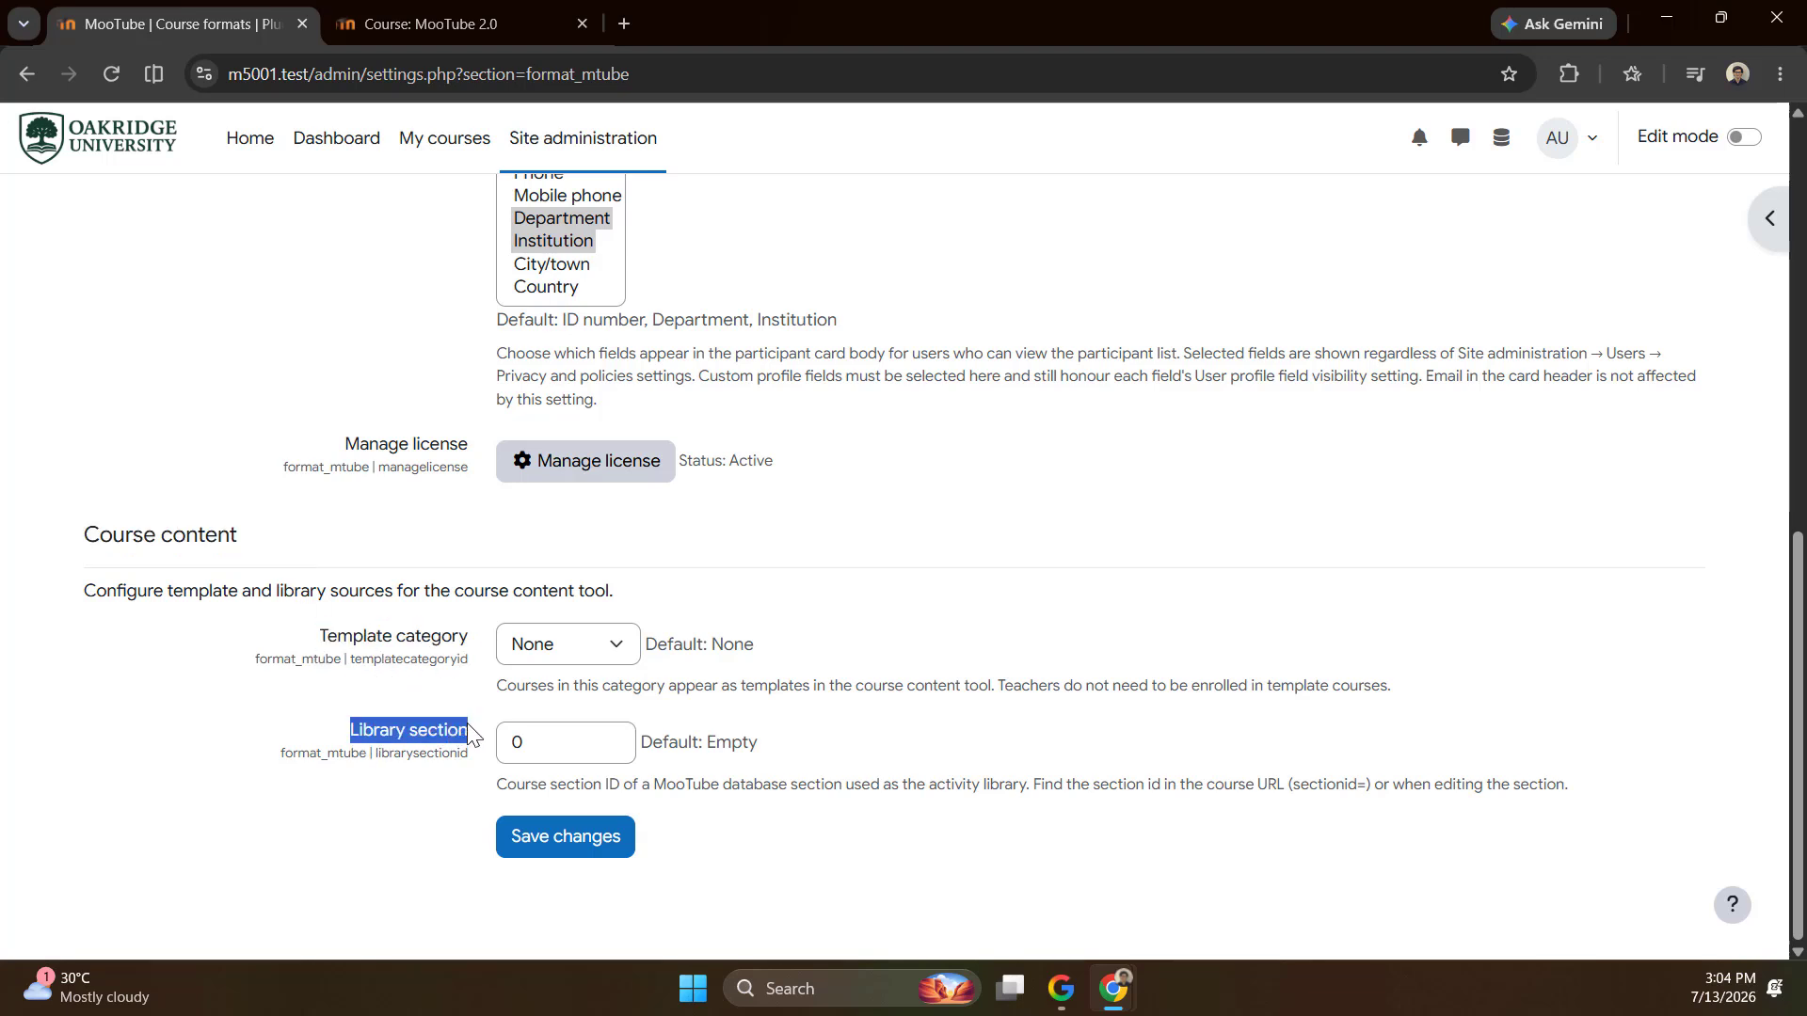
click(428, 676)
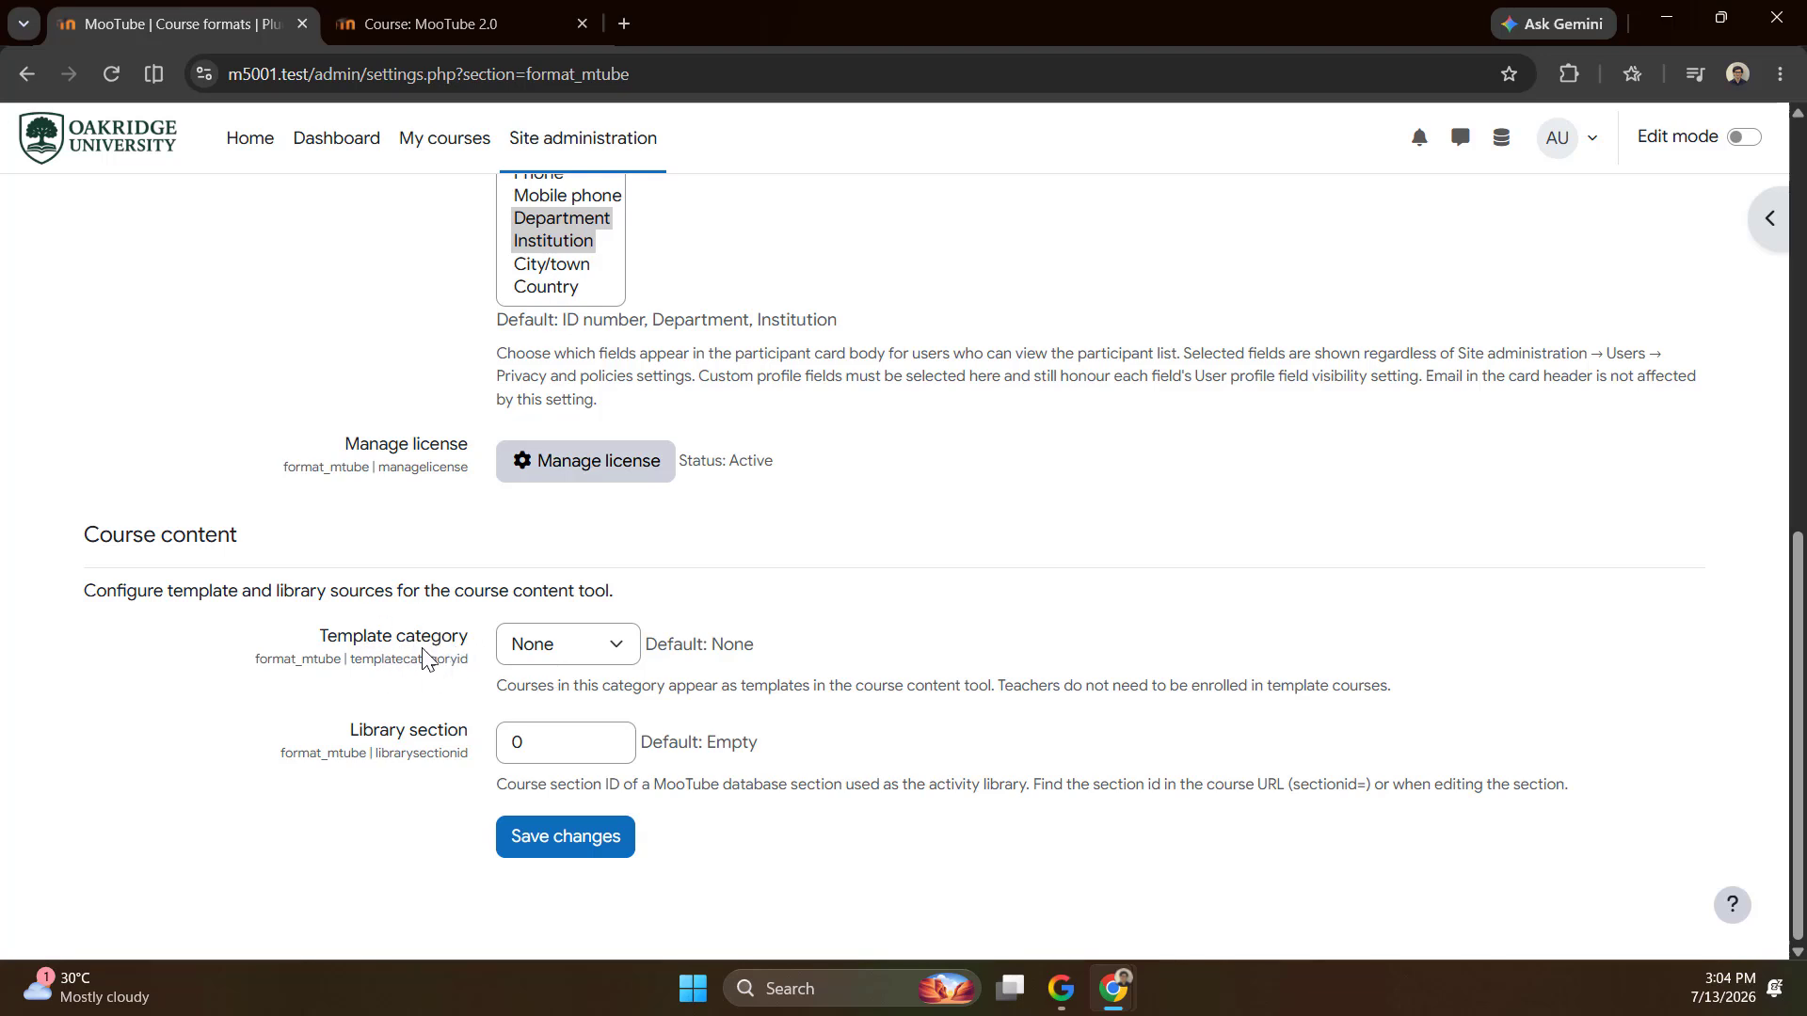
click(603, 646)
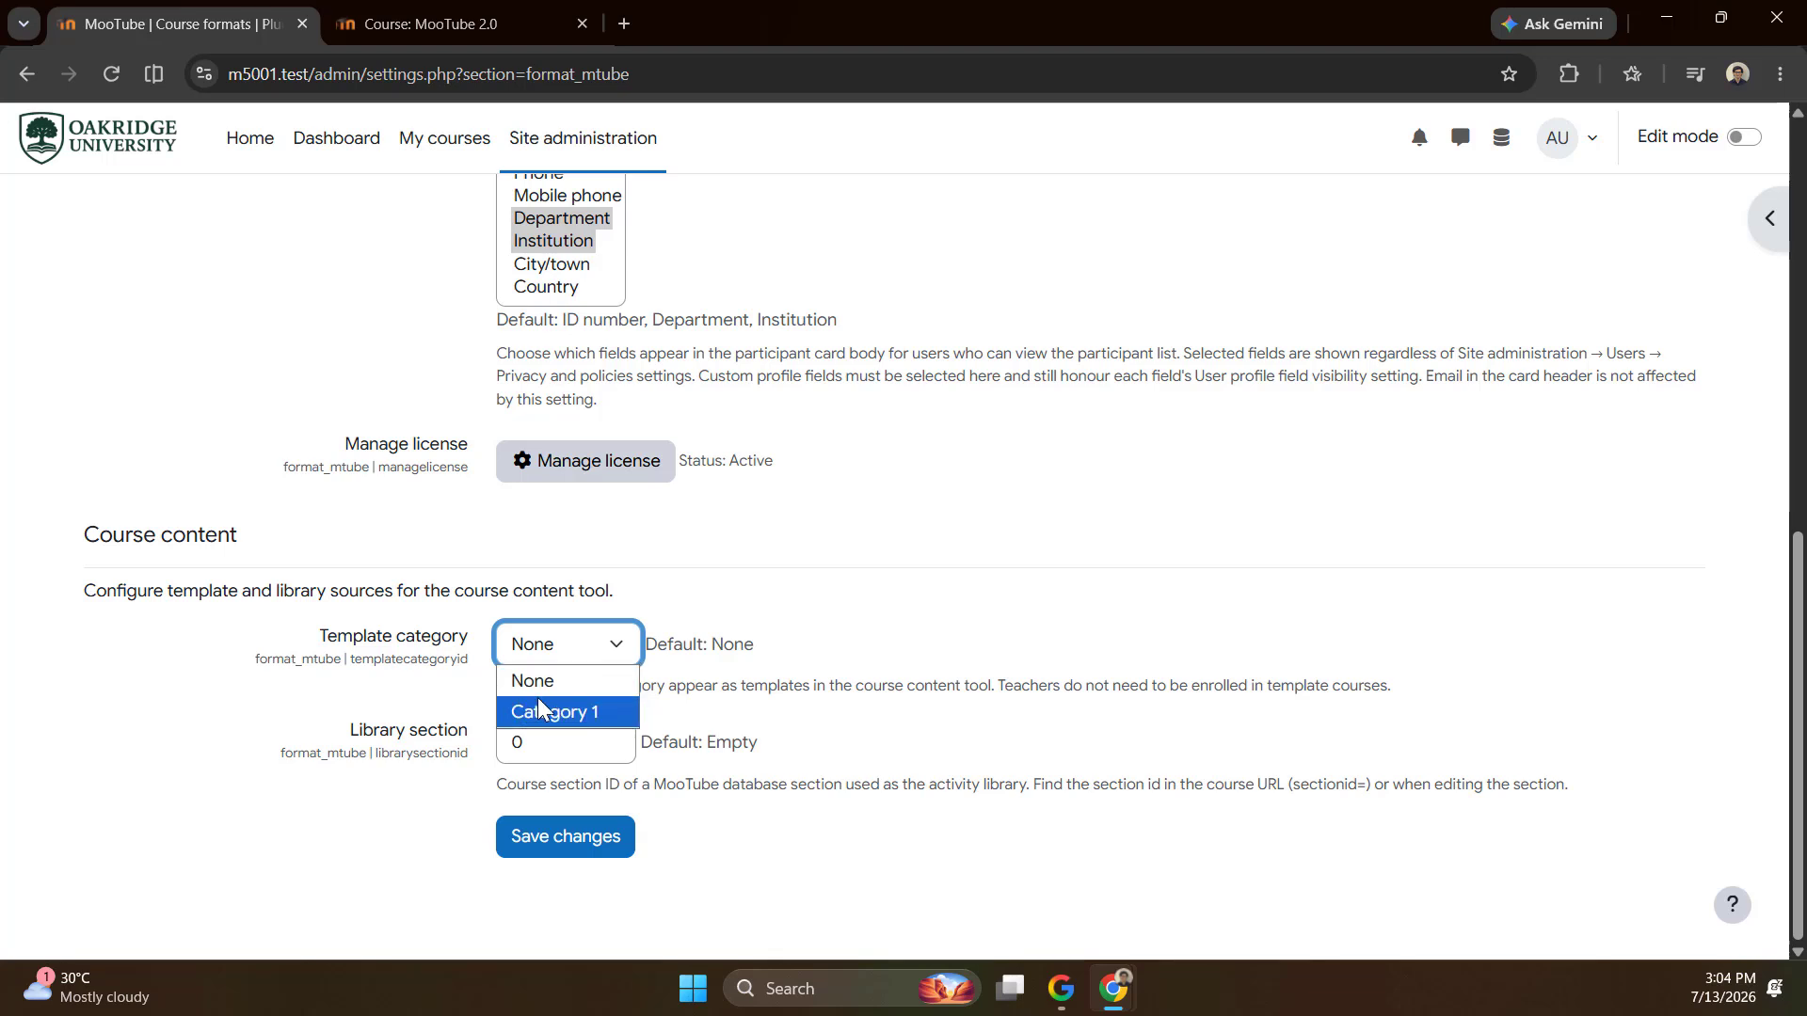
click(700, 694)
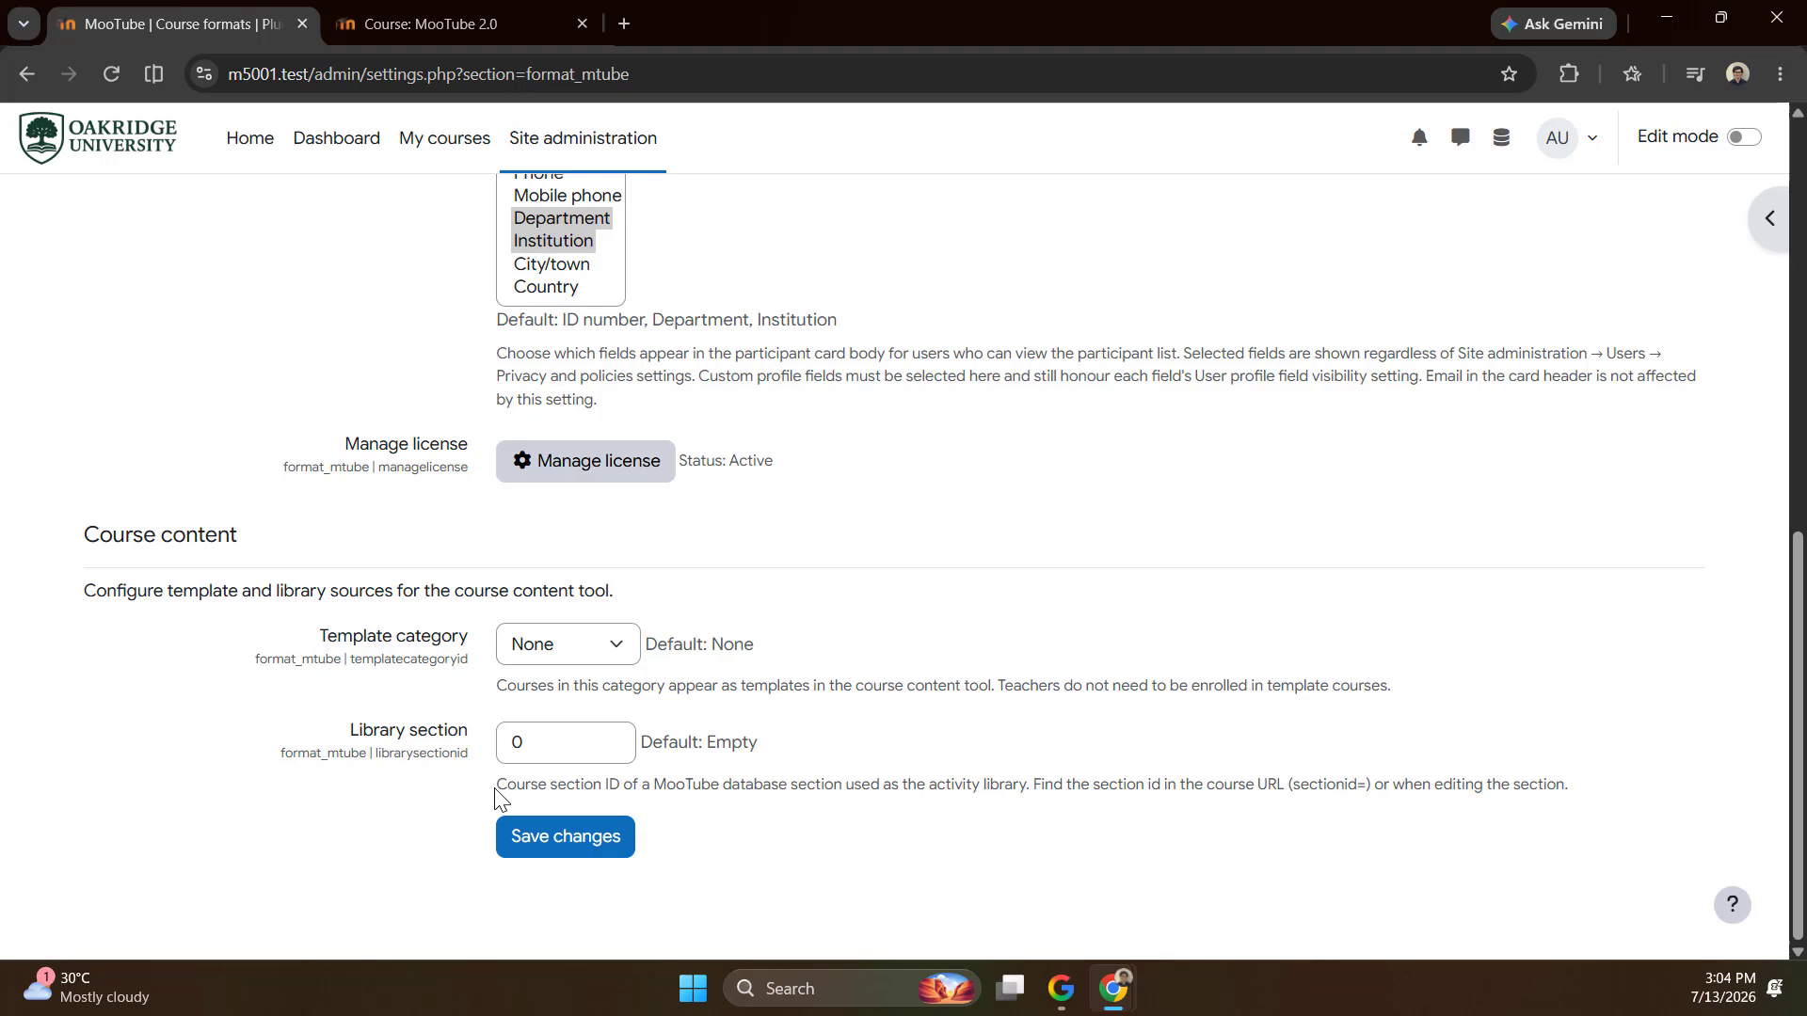
Read the Library section setting's description of which section ID it requires.
drag(354, 741, 447, 745)
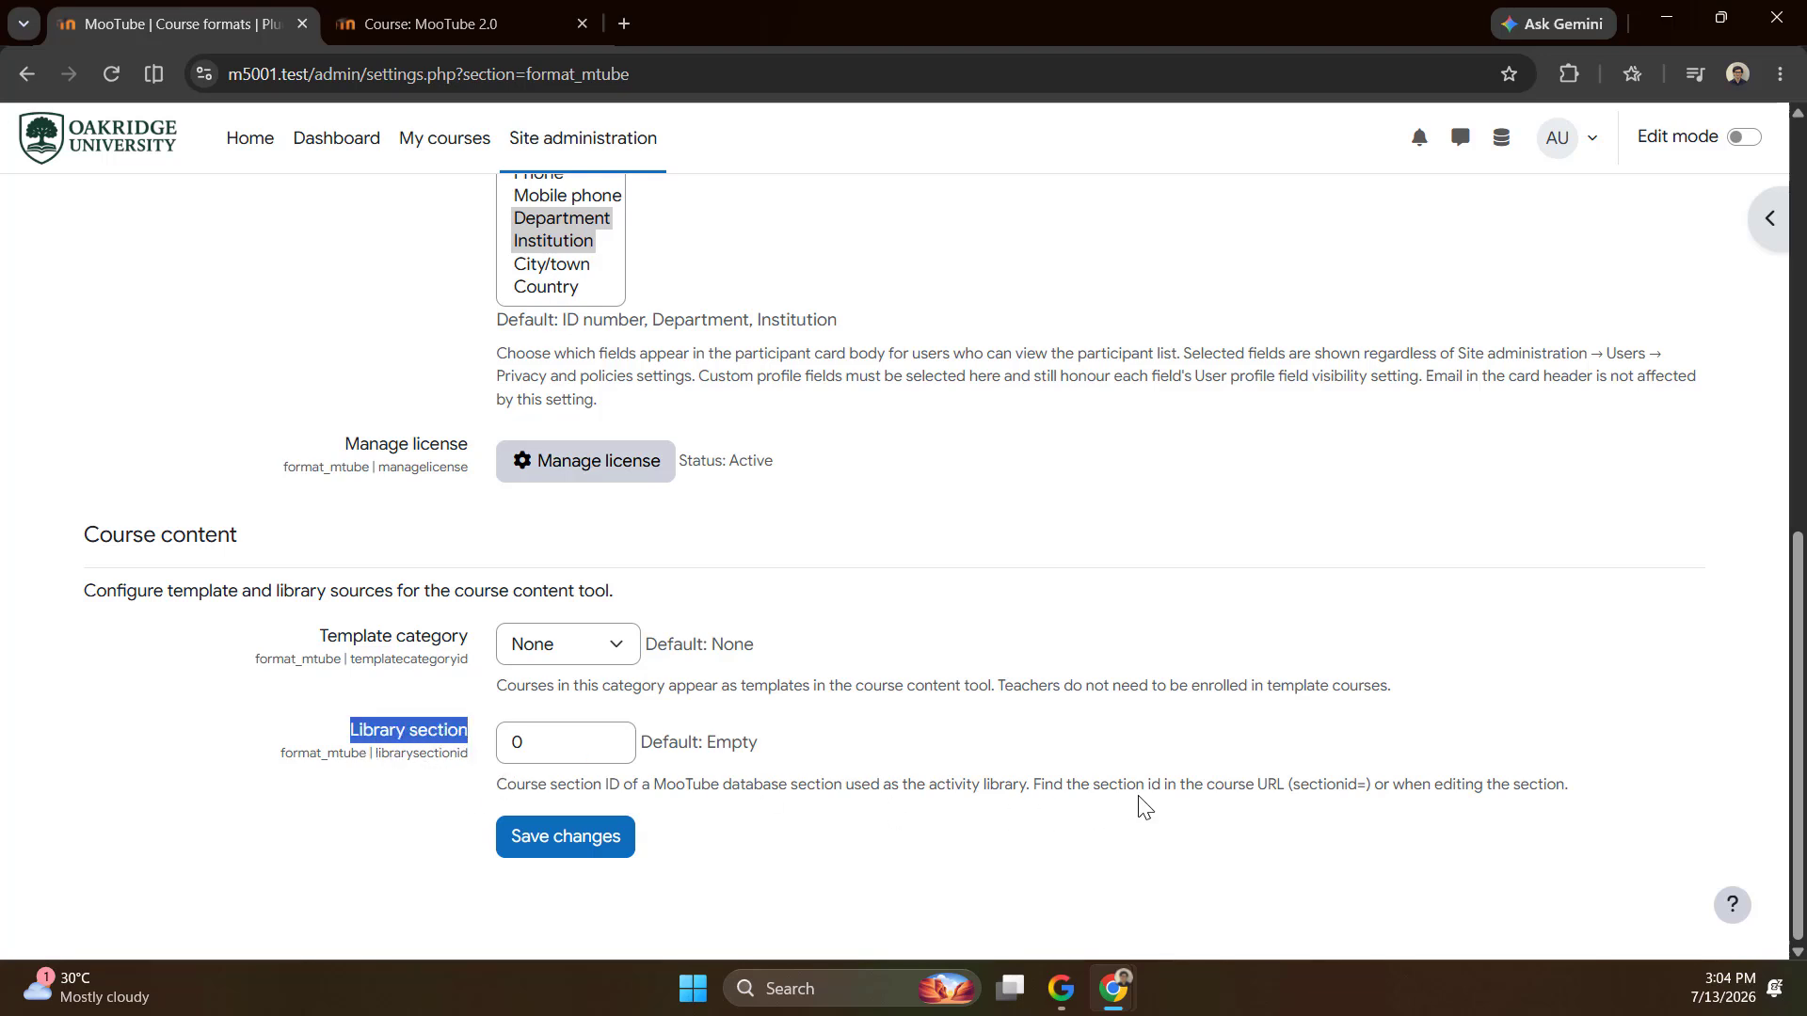
click(1165, 787)
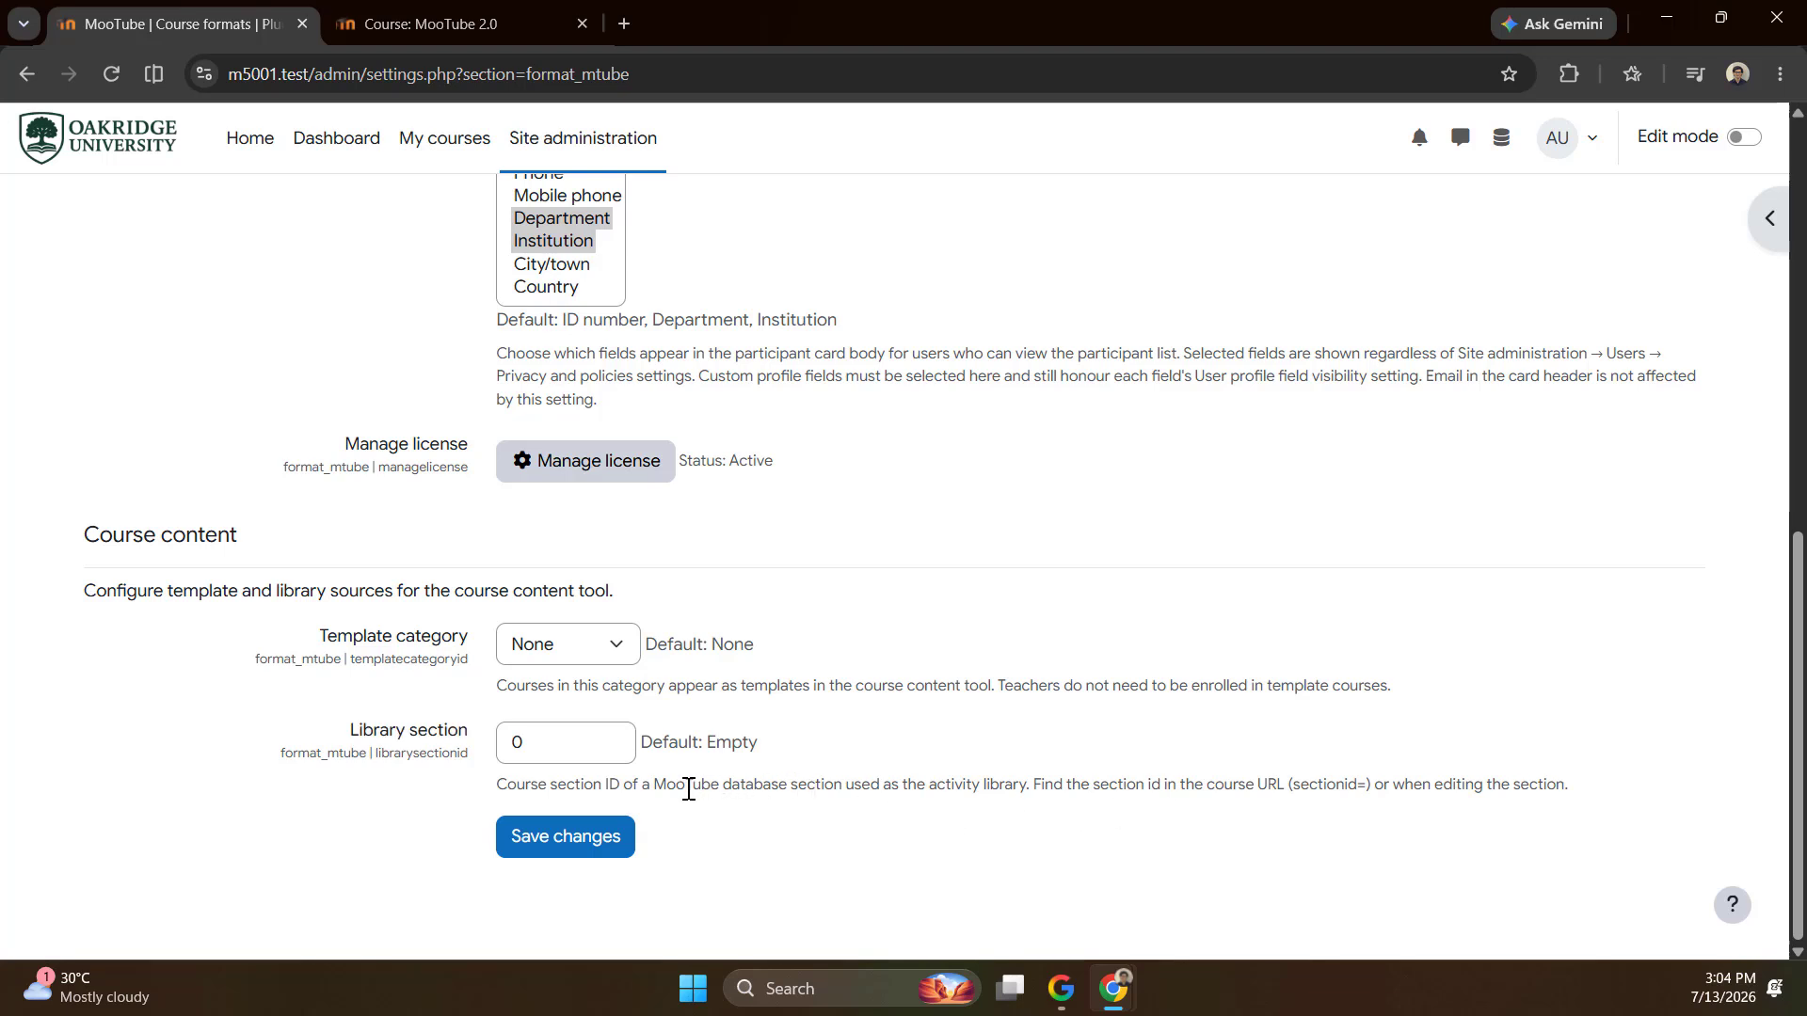
drag(729, 786, 845, 789)
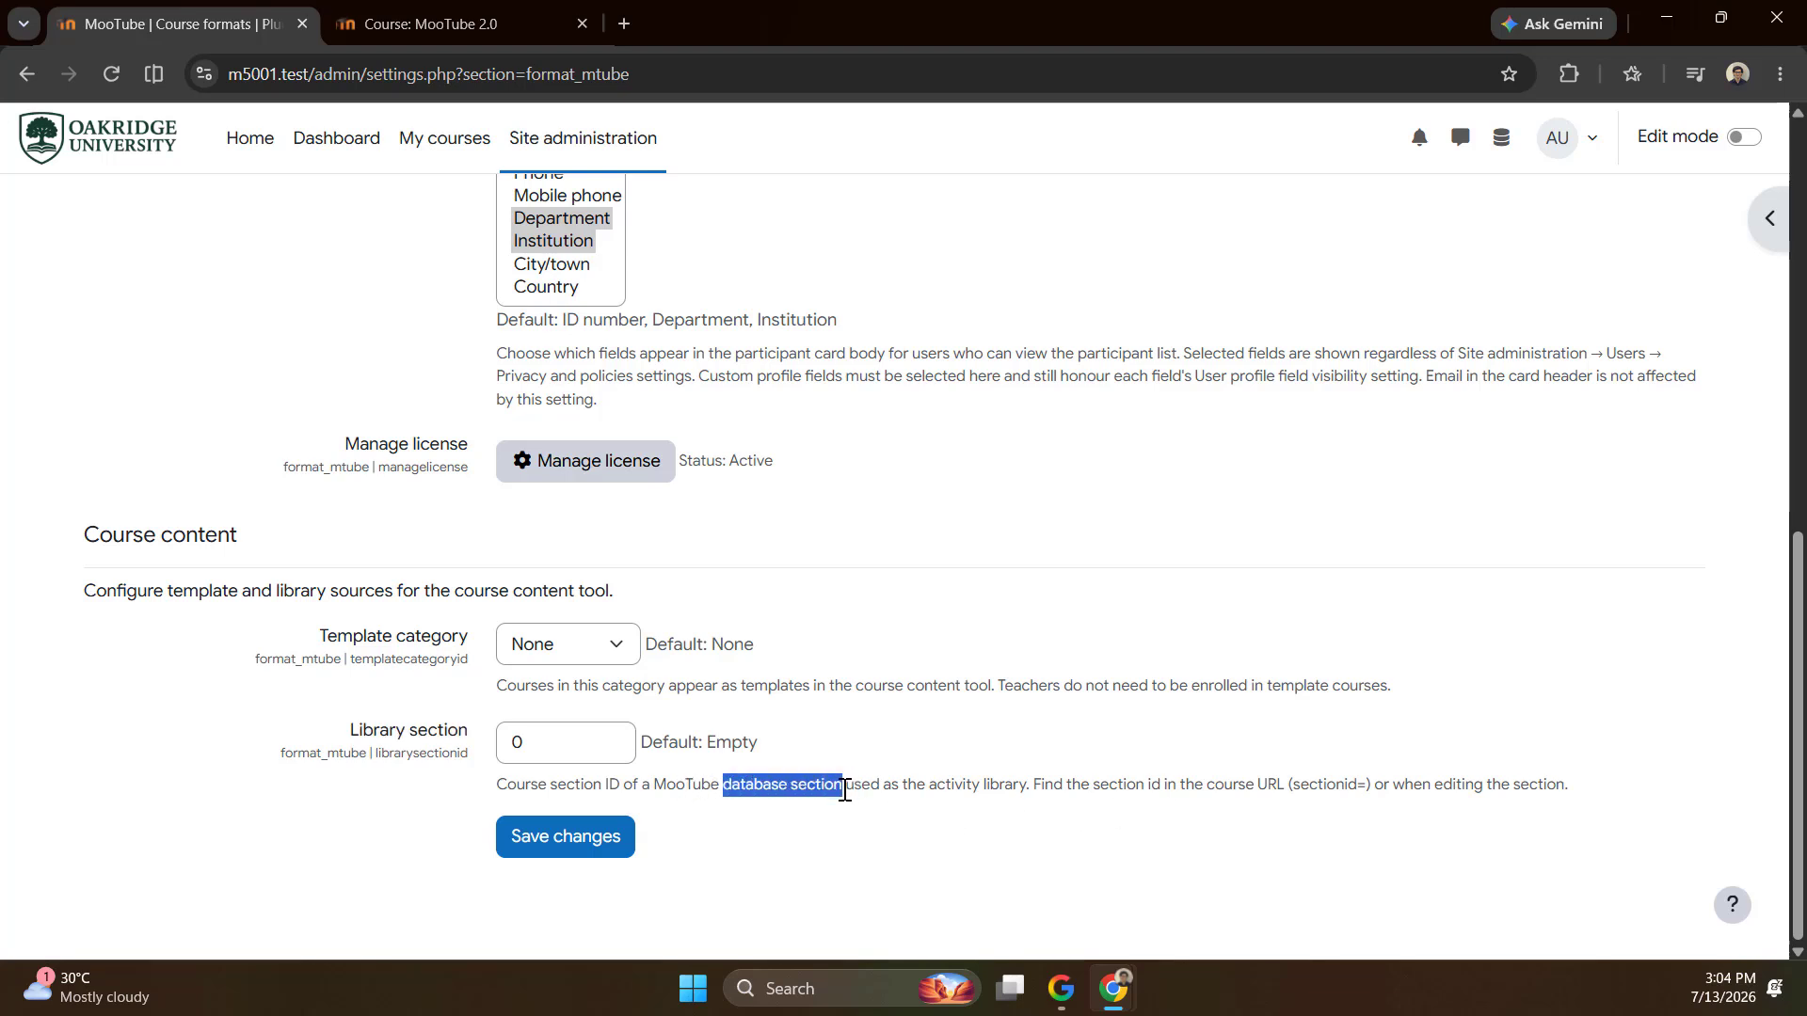
click(753, 786)
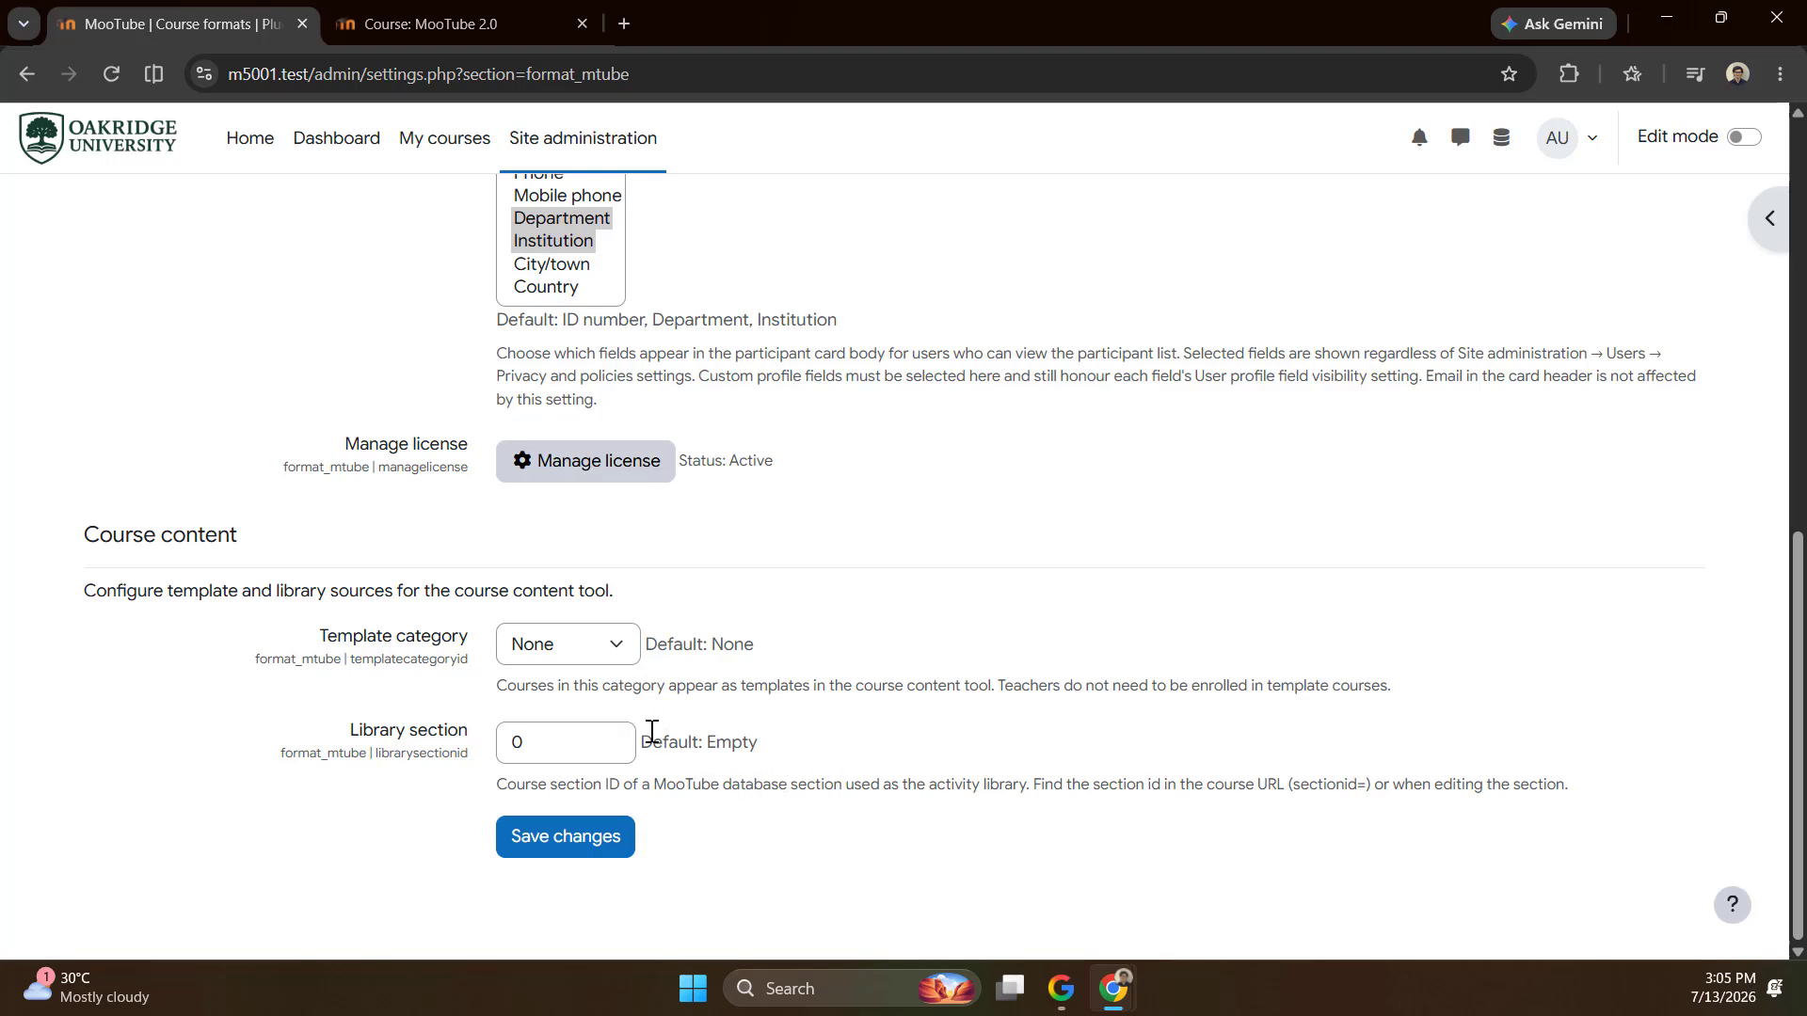
Open the course and category management page from the Courses section of site administration.
drag(320, 644, 397, 649)
scroll(397, 640, up, 7)
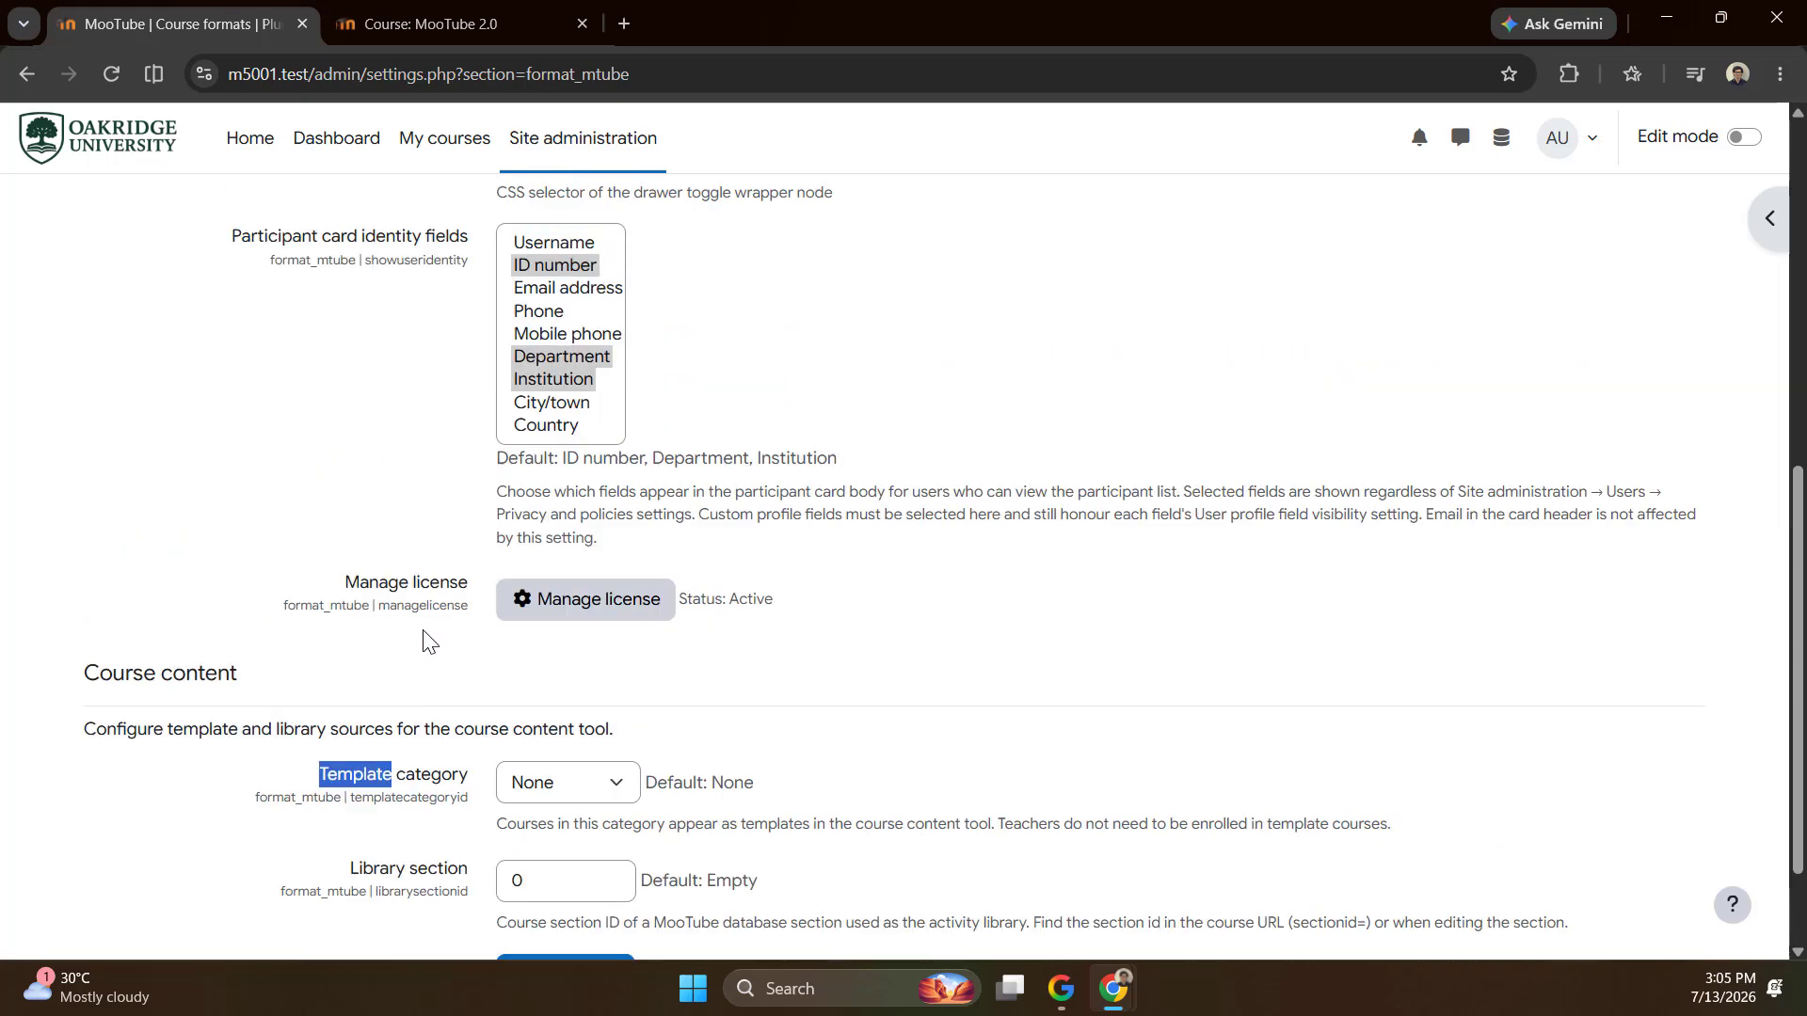
scroll(397, 621, up, 2)
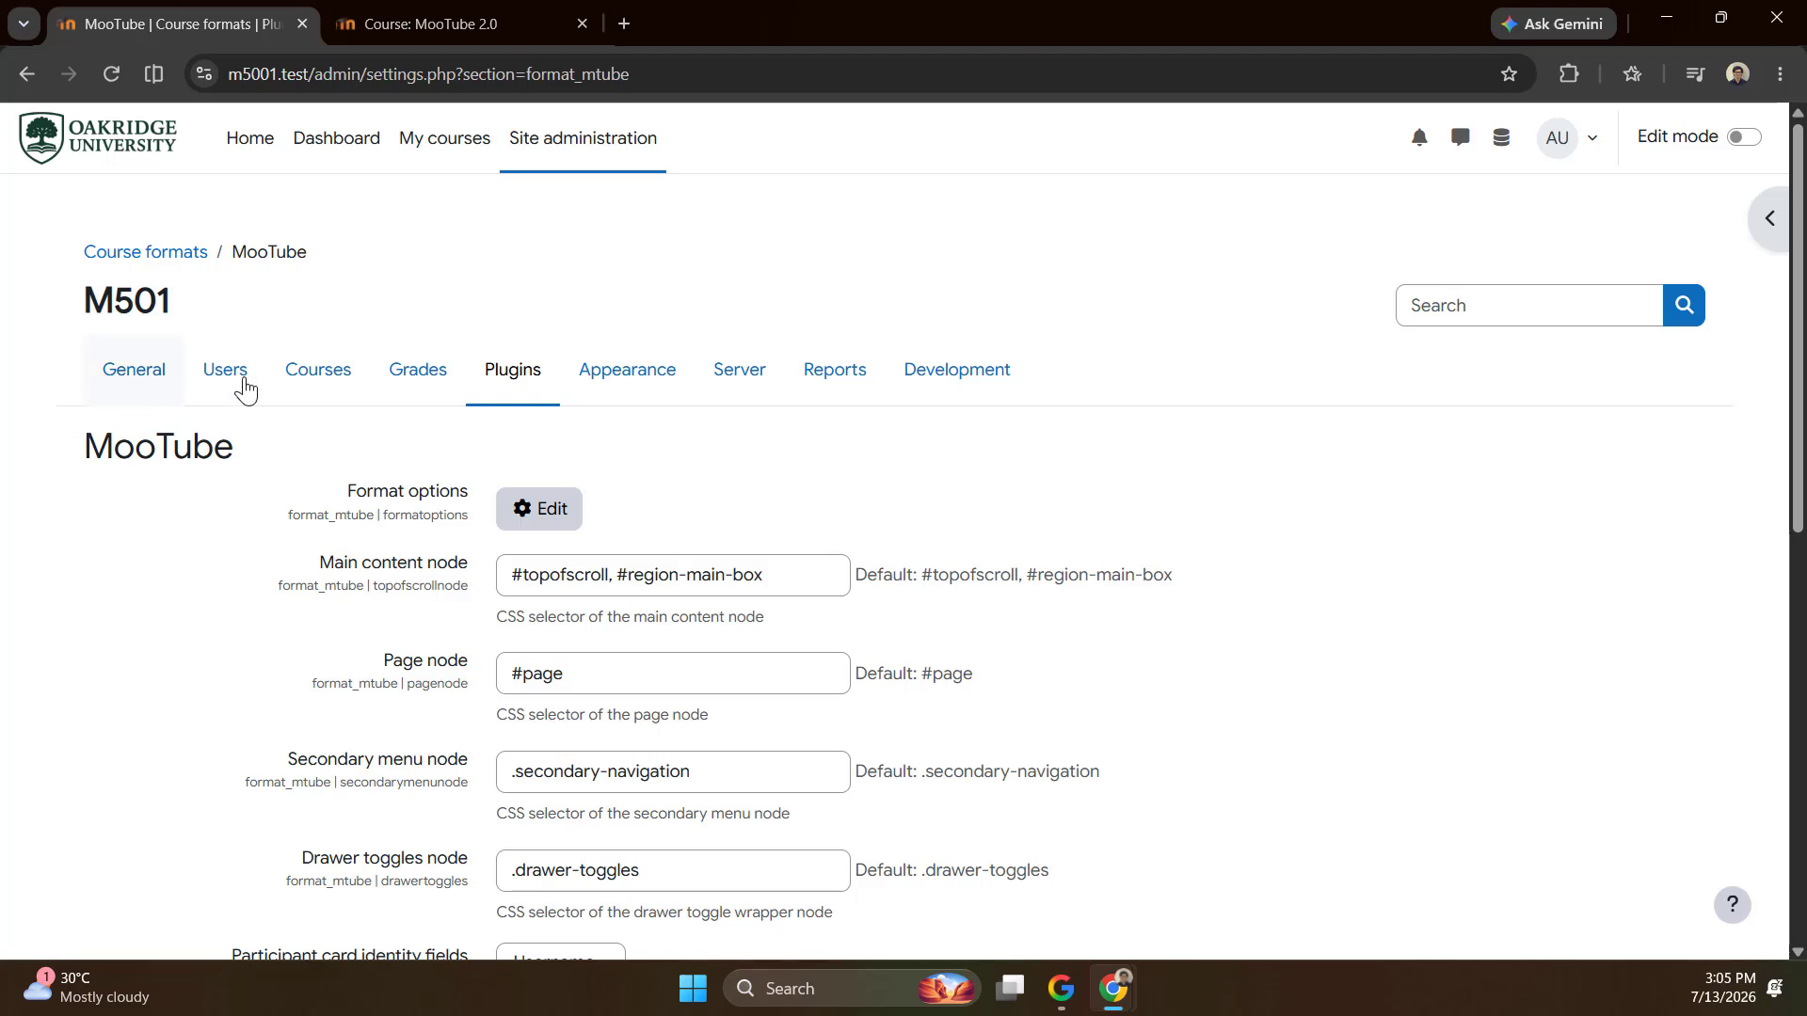
click(310, 386)
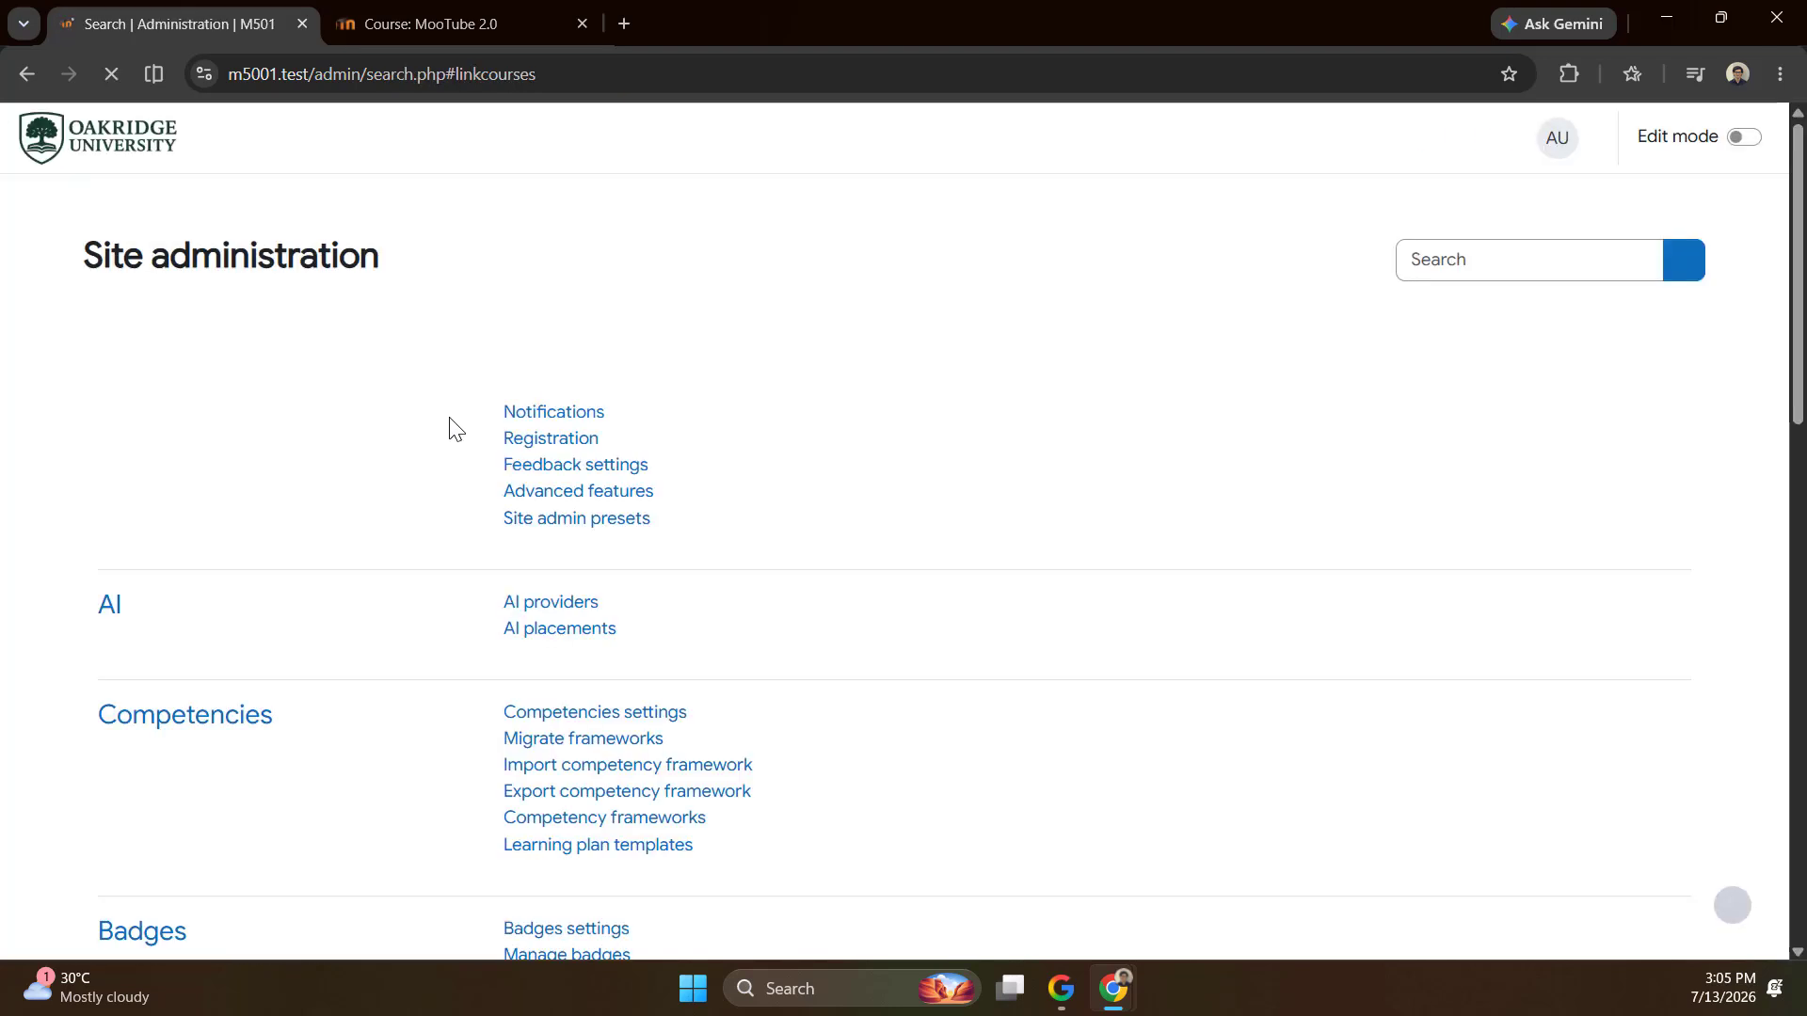
click(585, 414)
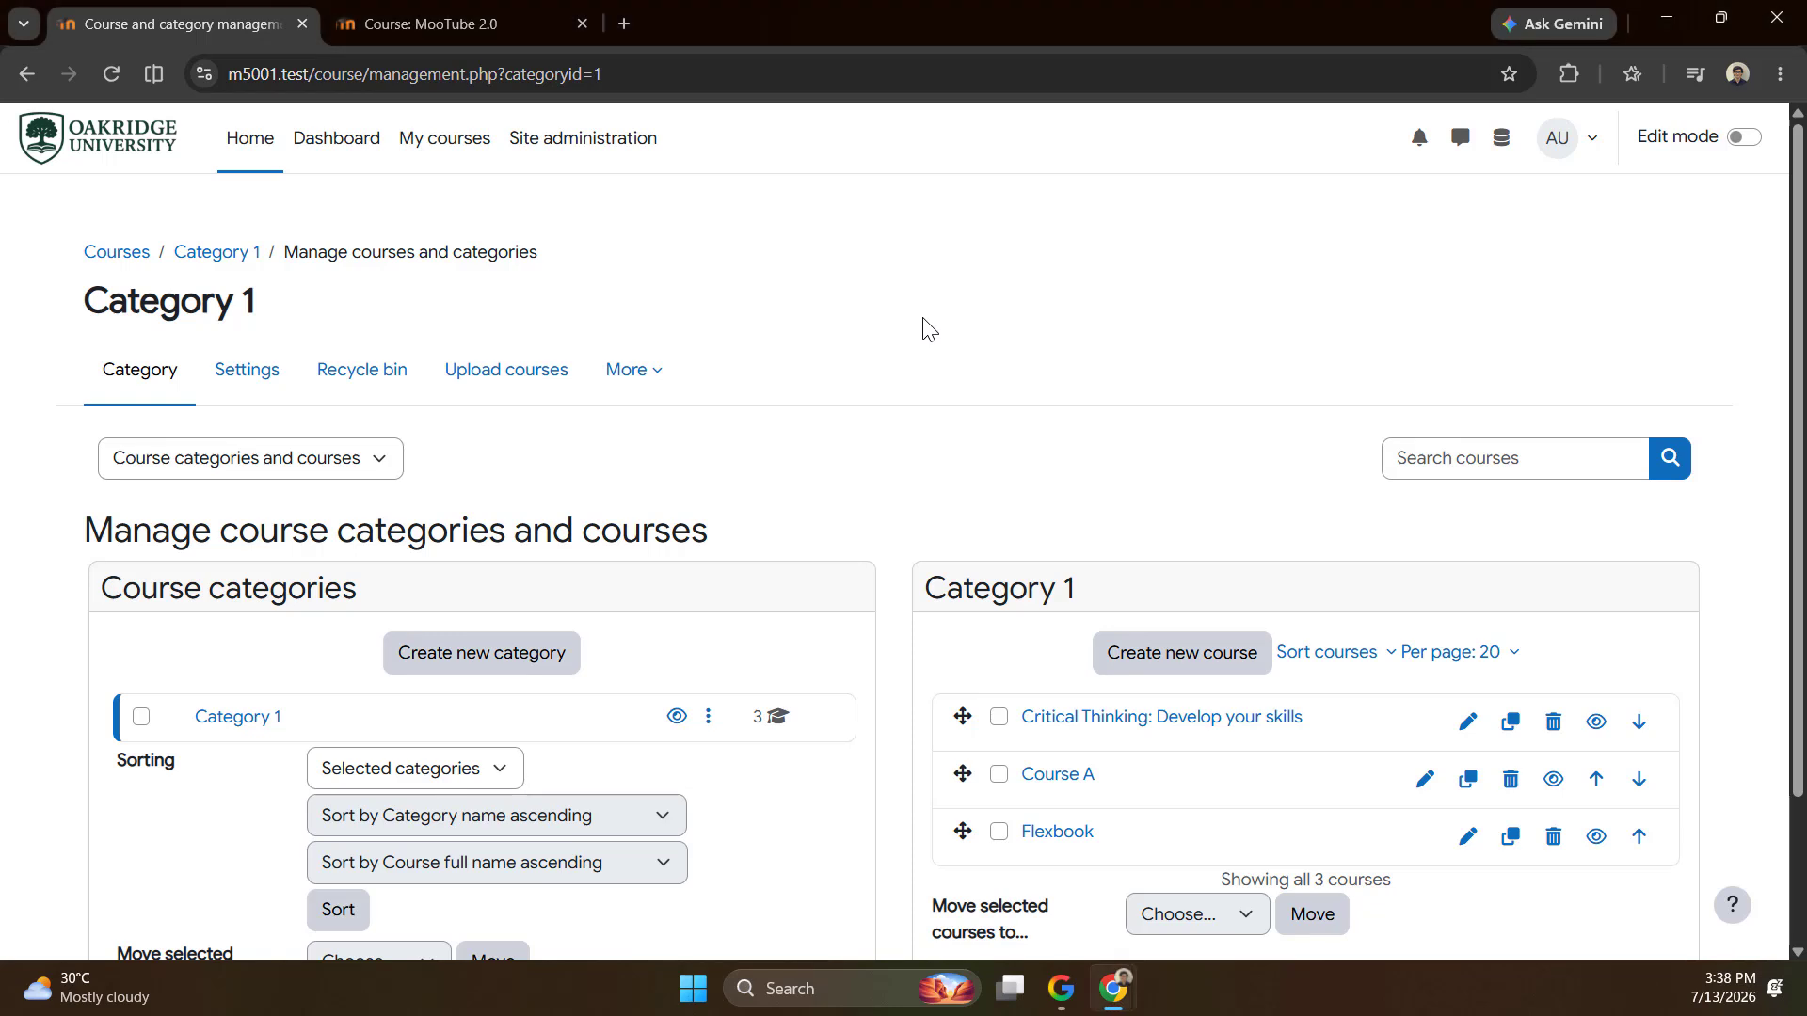
Start a new course category and set its parent category to Top.
click(479, 653)
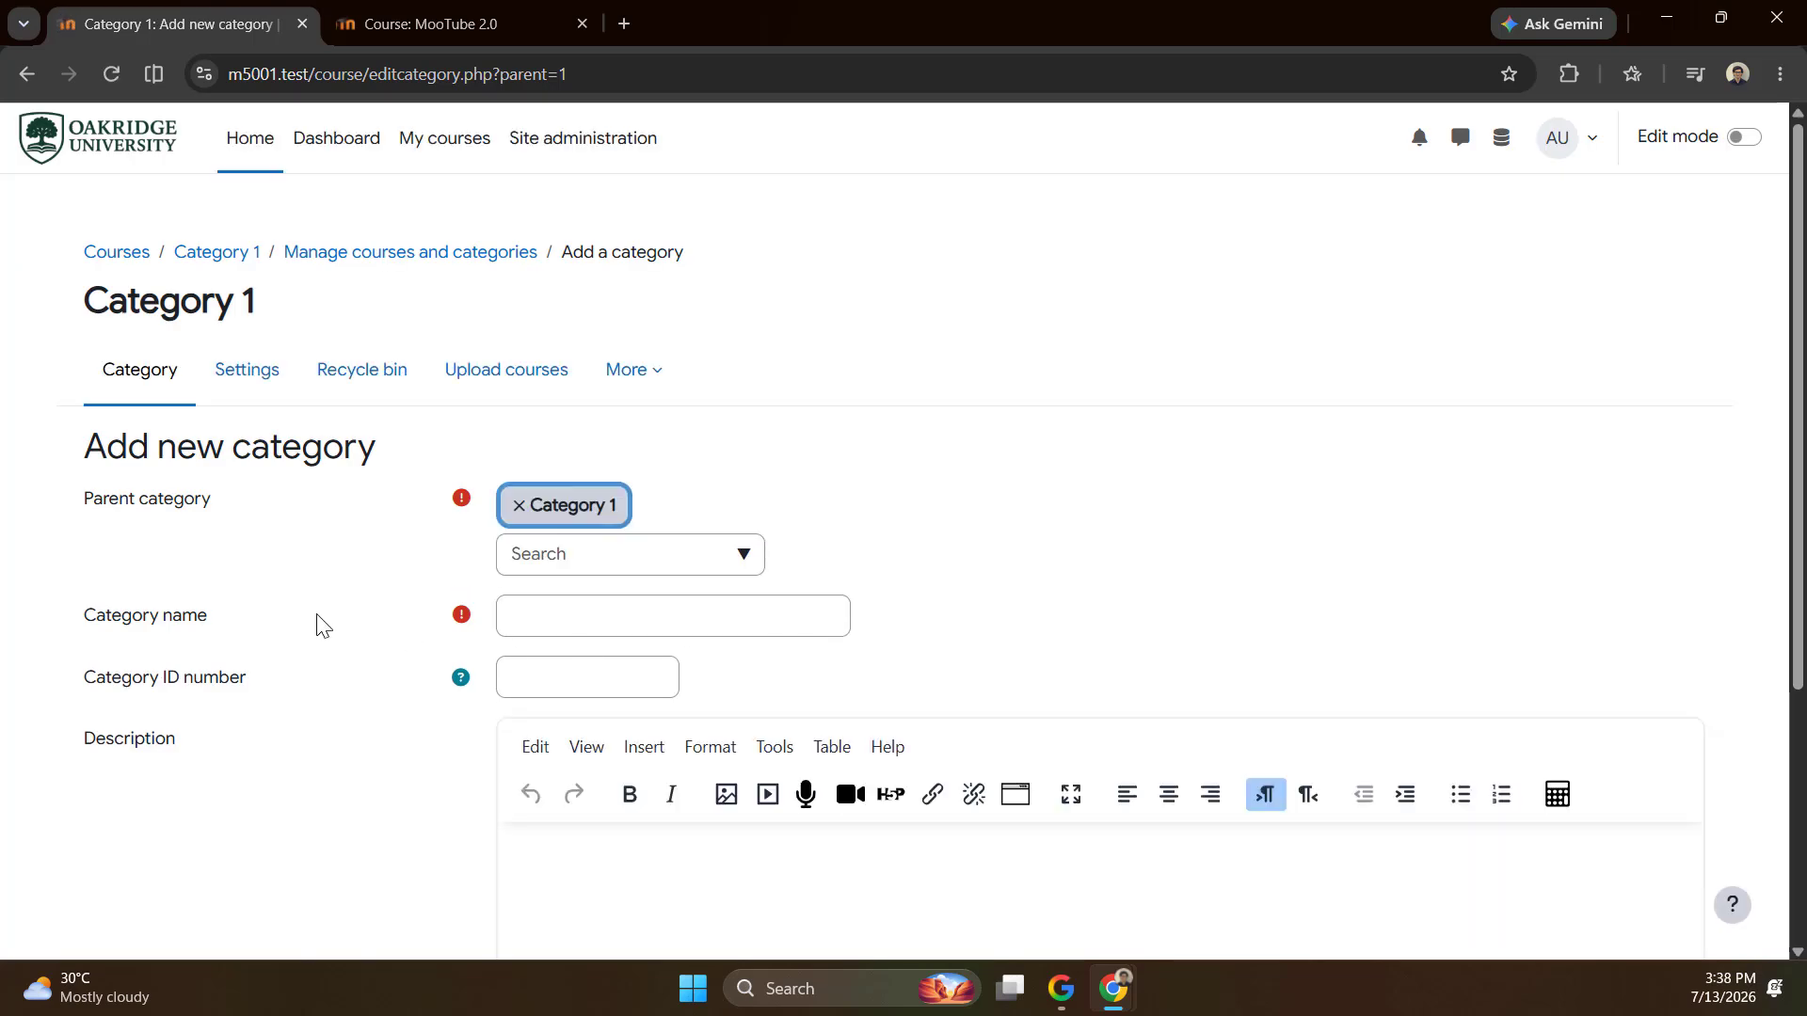
scroll(319, 621, down, 3)
scroll(319, 621, up, 3)
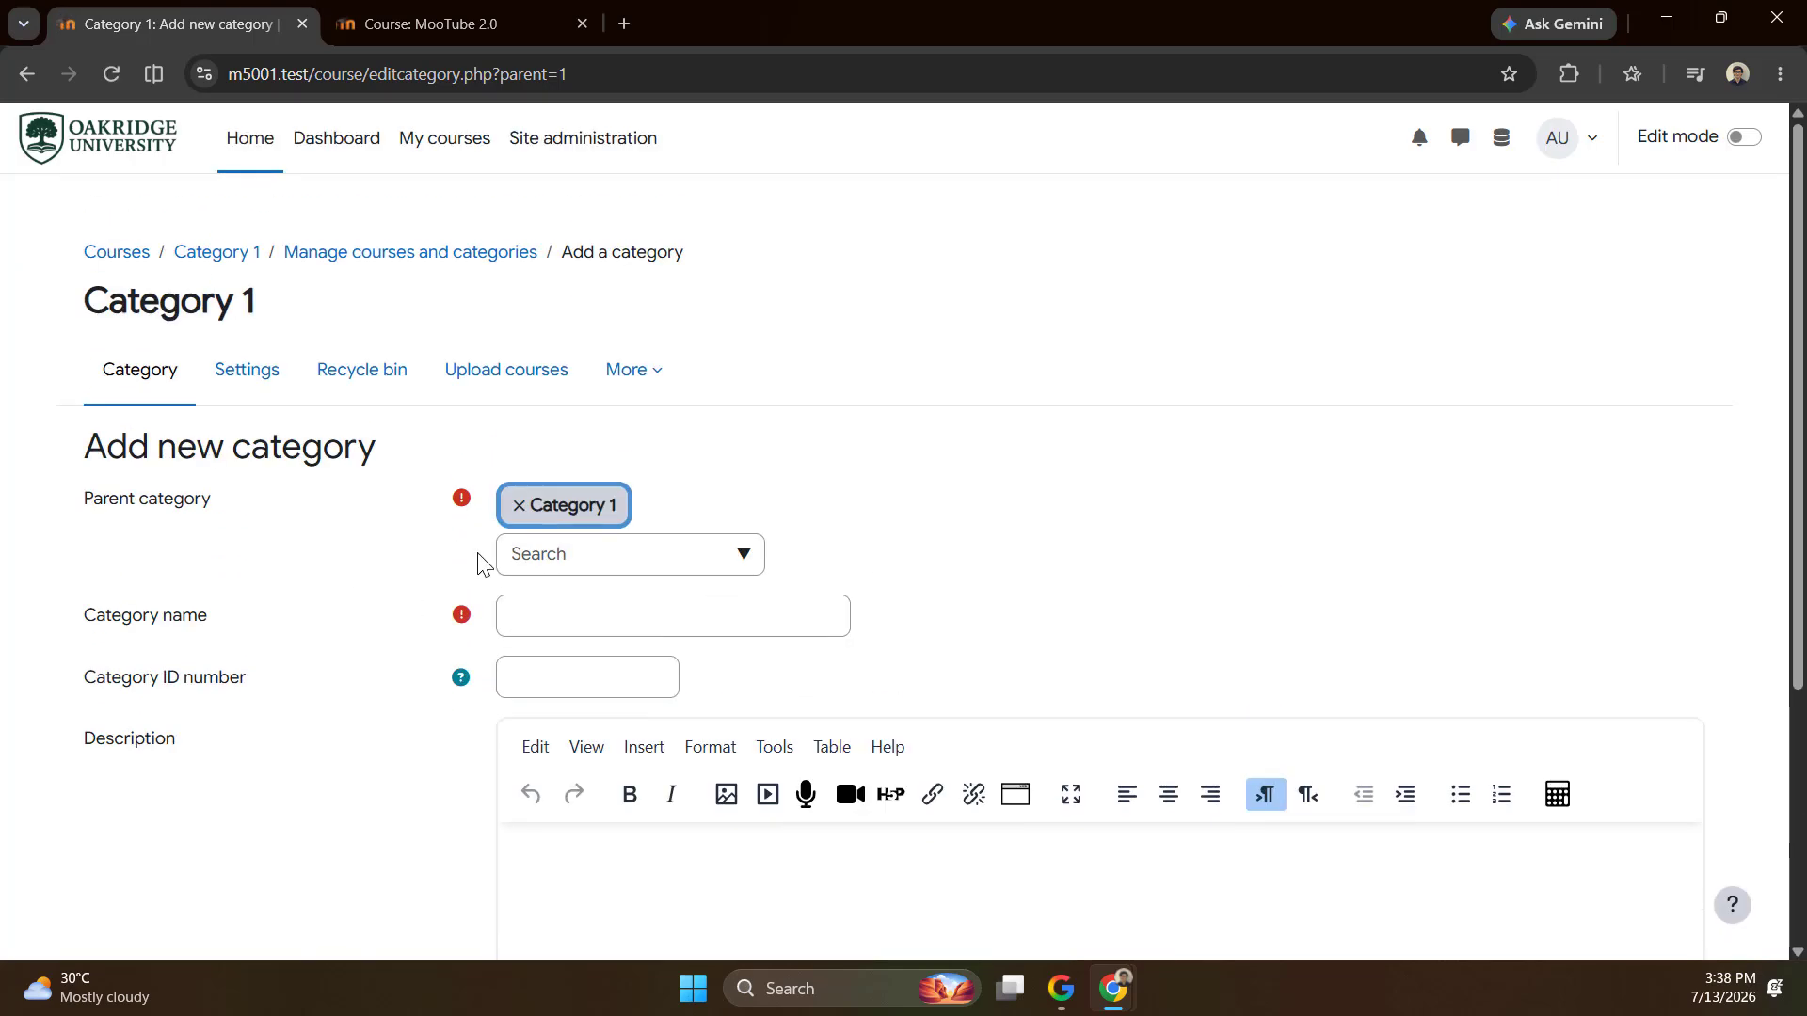
click(744, 557)
click(562, 640)
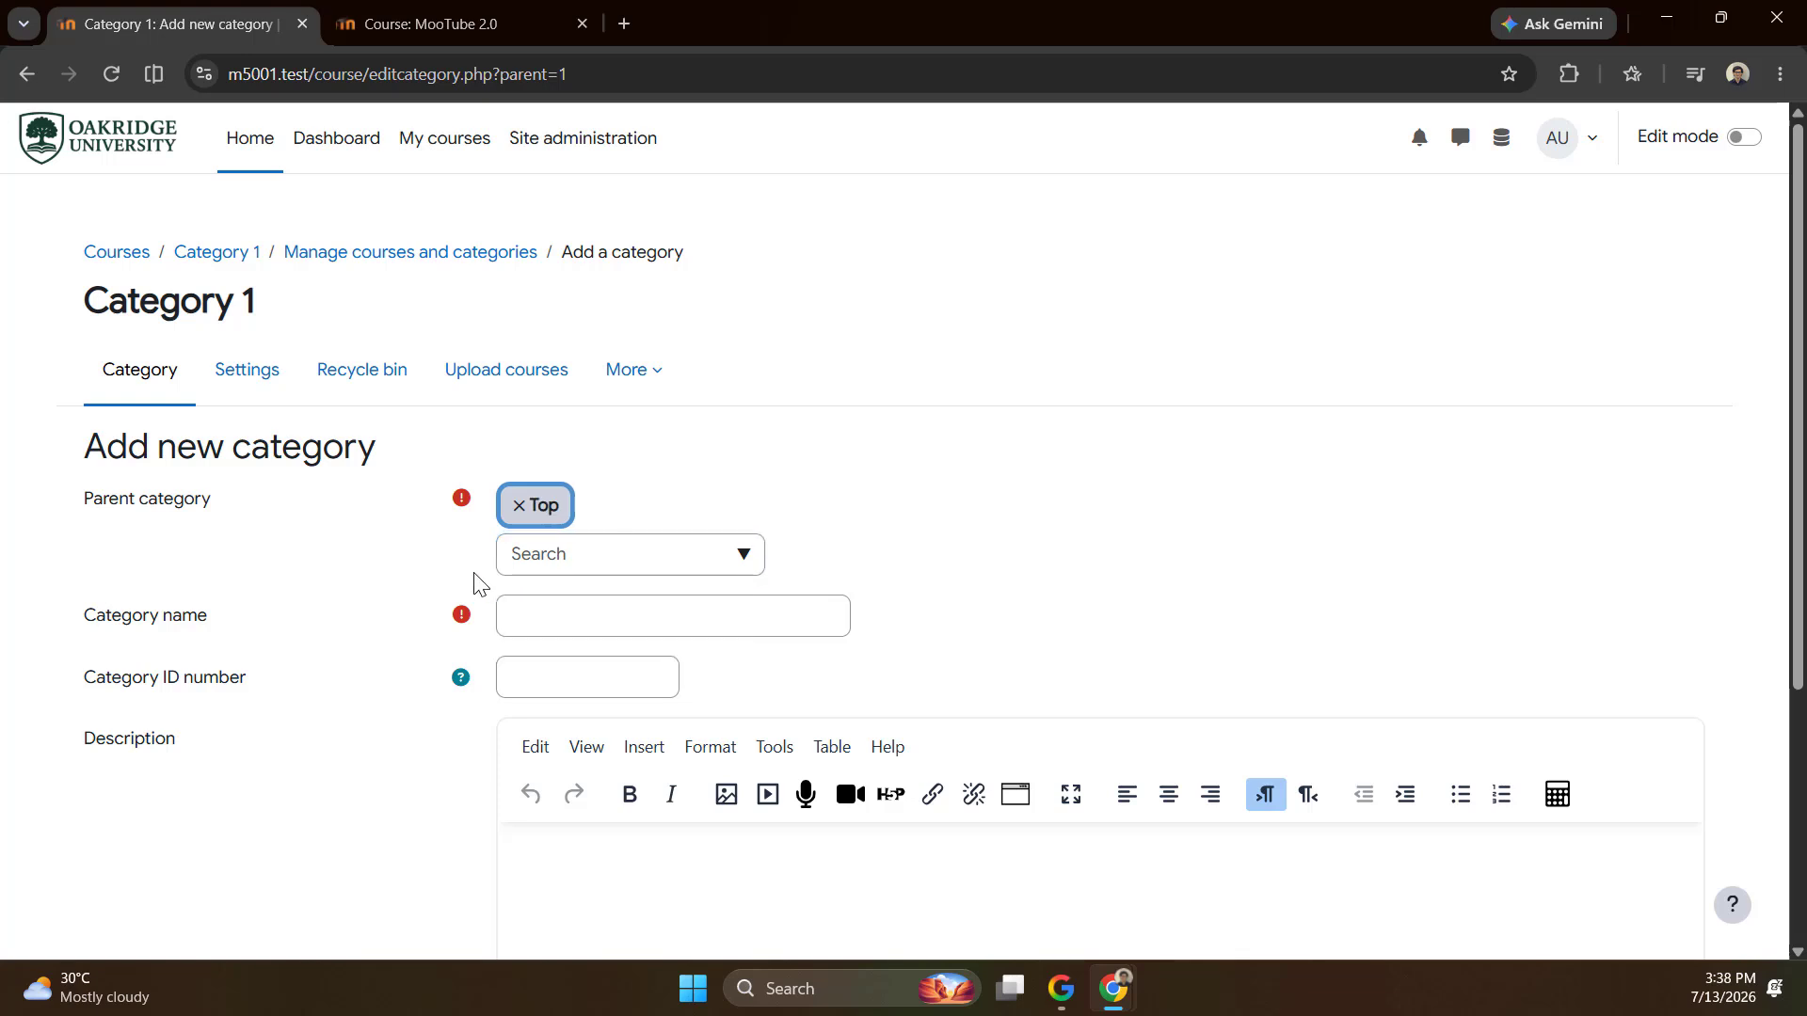
Name the new category "Templates" and create it.
click(637, 616)
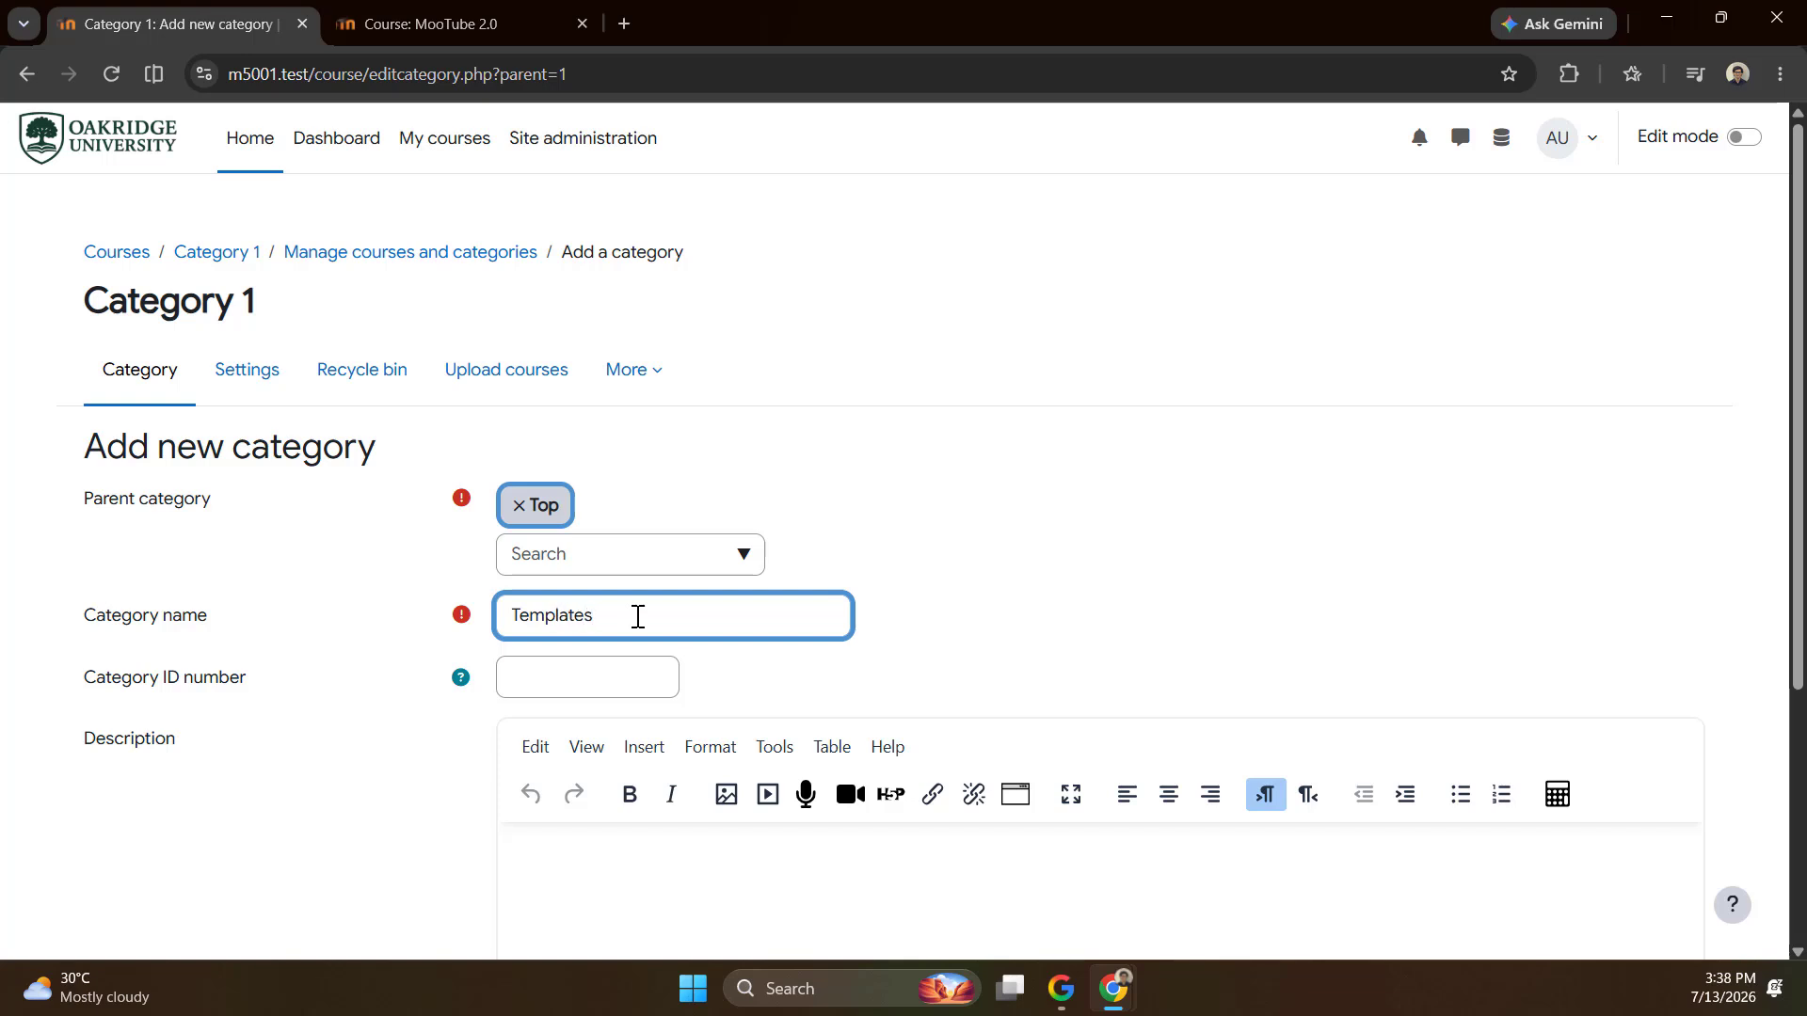
click(447, 765)
scroll(657, 697, down, 3)
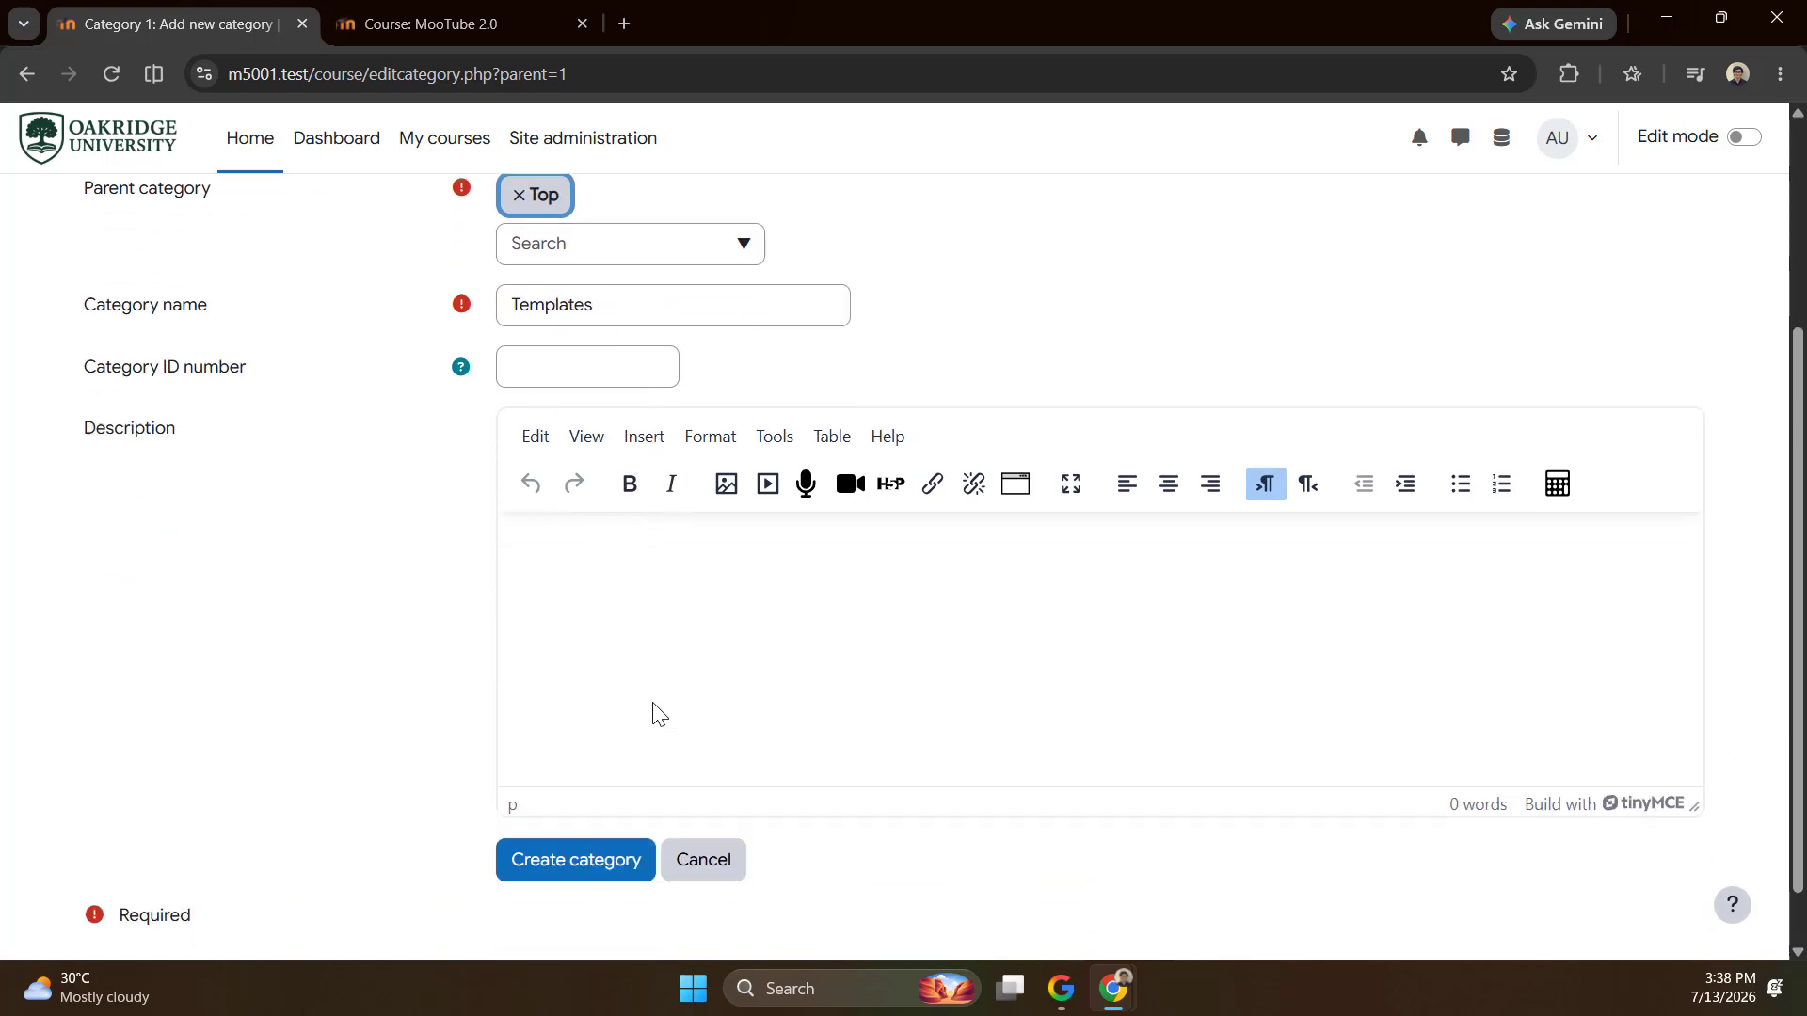
click(565, 792)
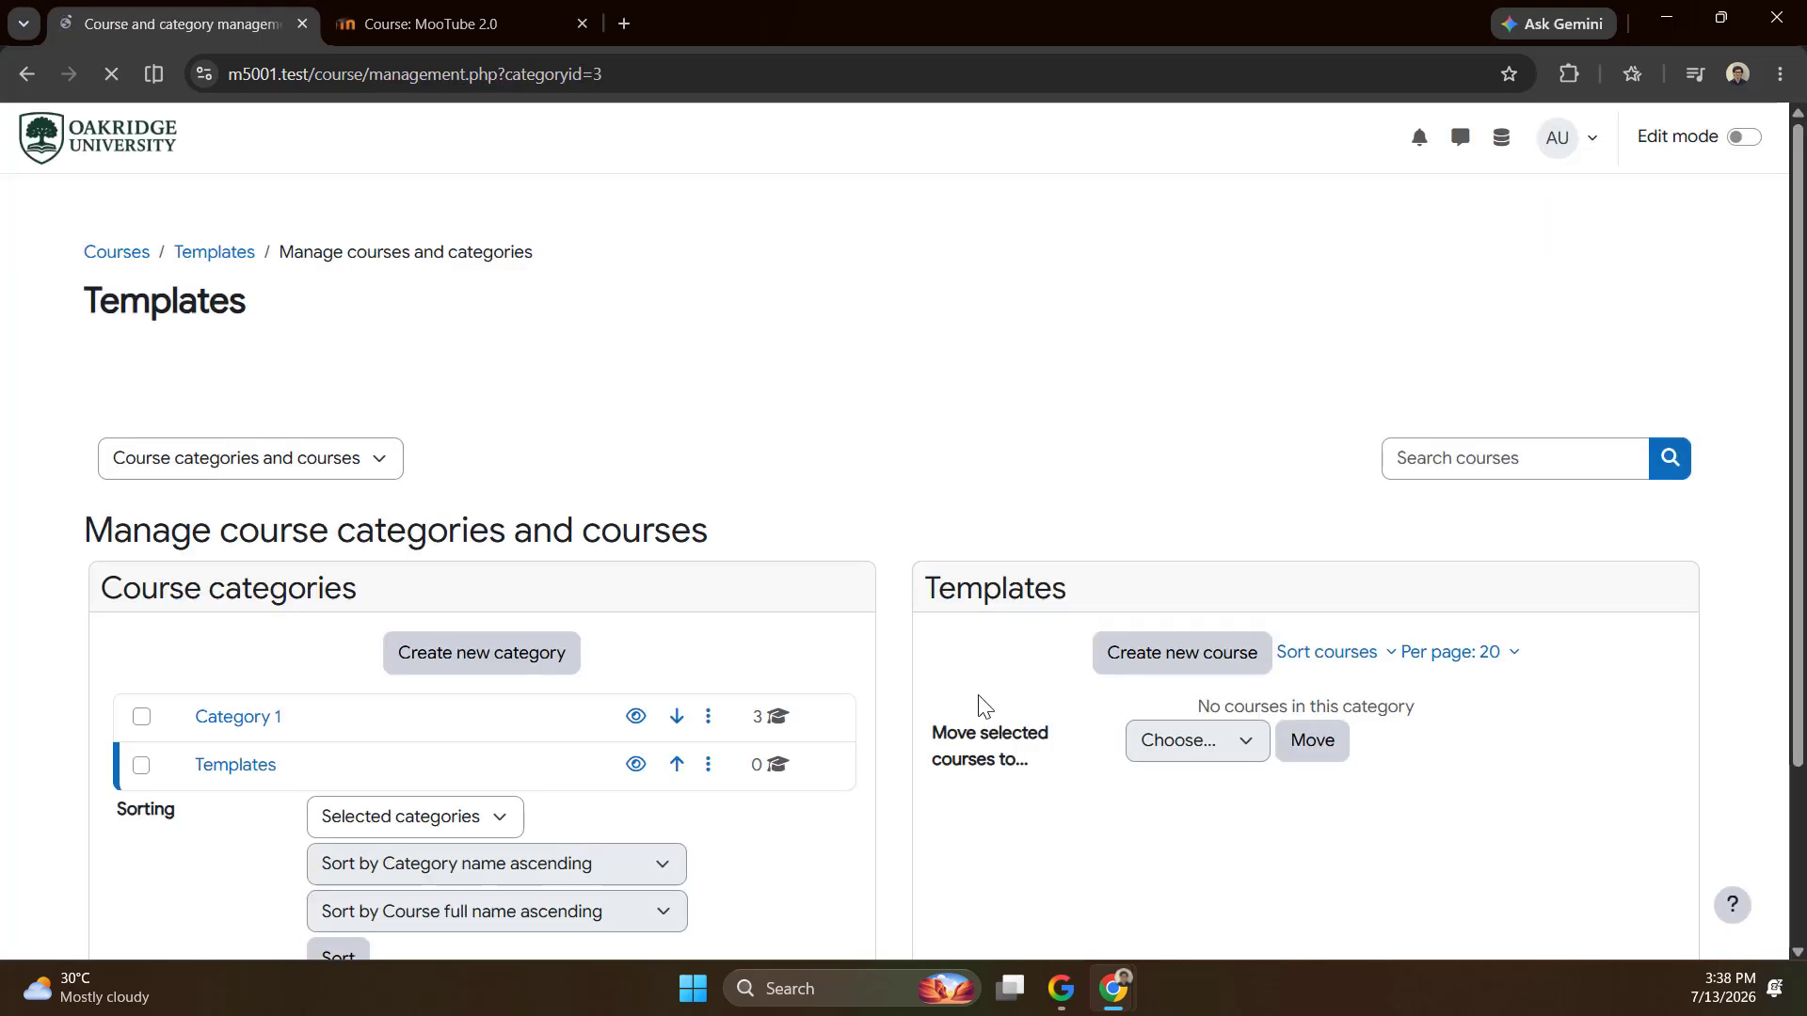
Hide the Templates category in the course categories list.
scroll(442, 753, down, 2)
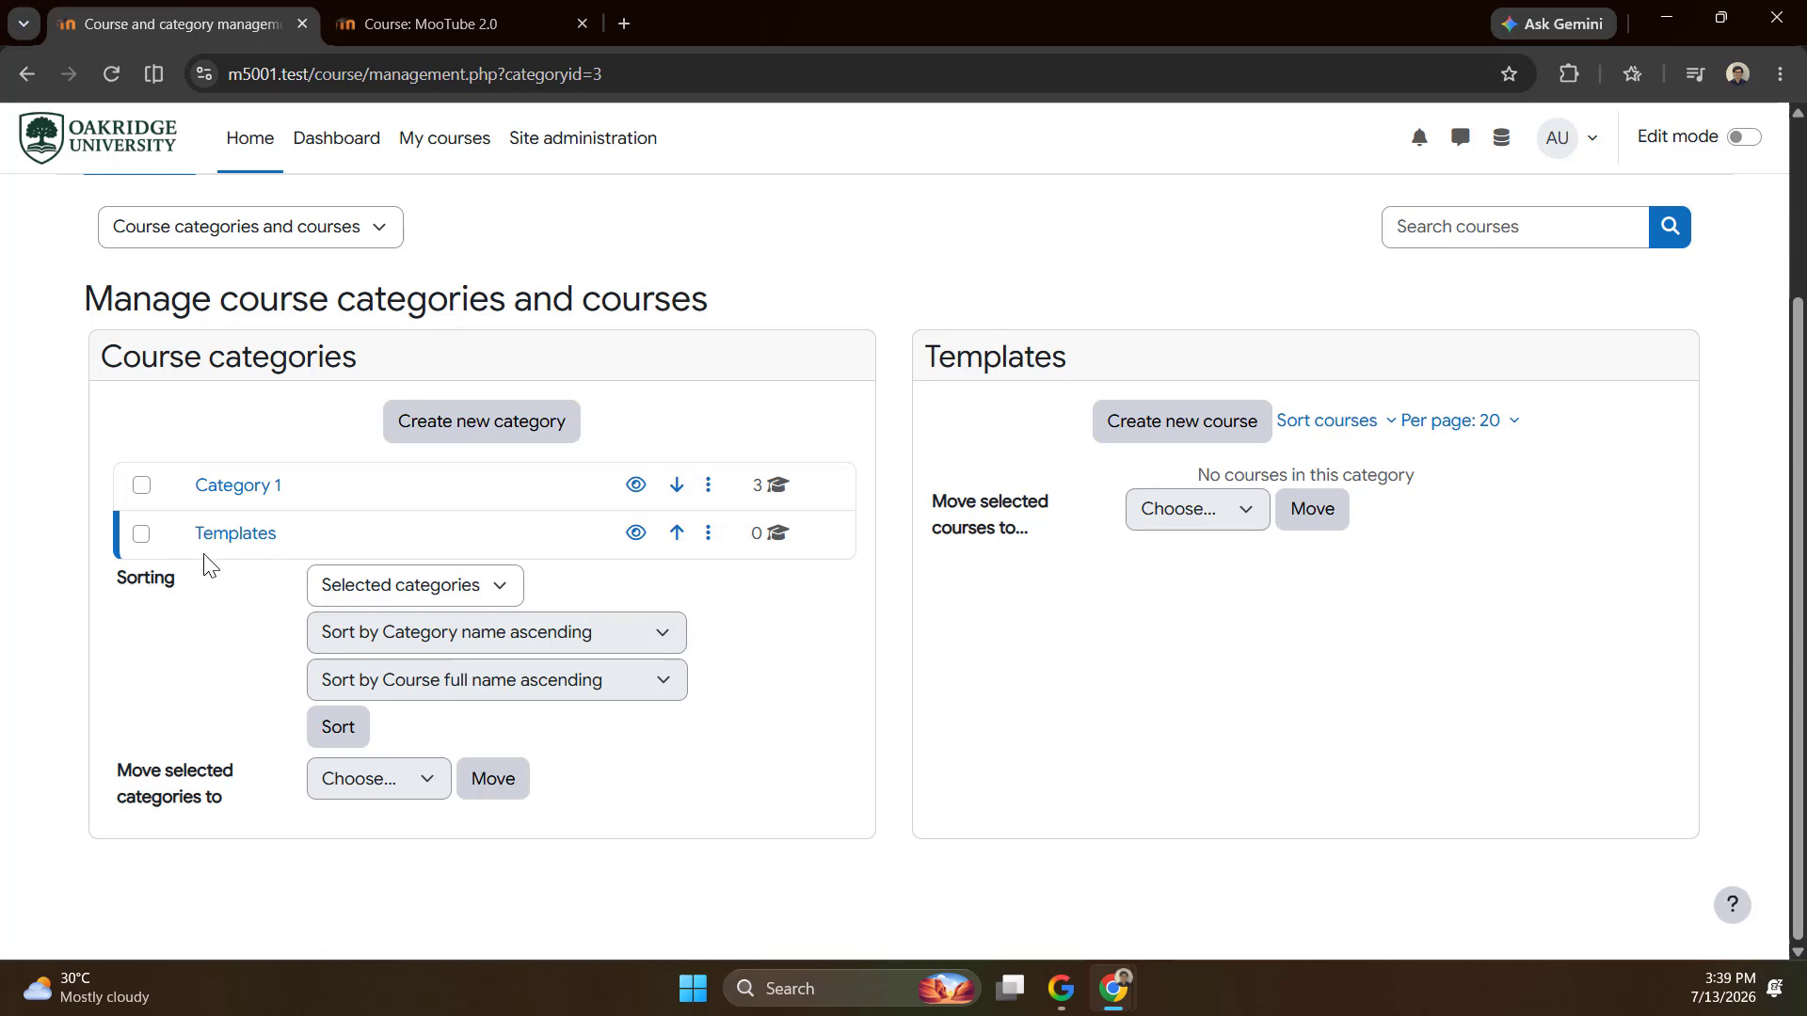
click(634, 535)
click(744, 597)
scroll(847, 706, up, 2)
scroll(846, 706, down, 2)
Start a new course in the Templates category with full name "Template A" and short name "Template-A".
click(1181, 421)
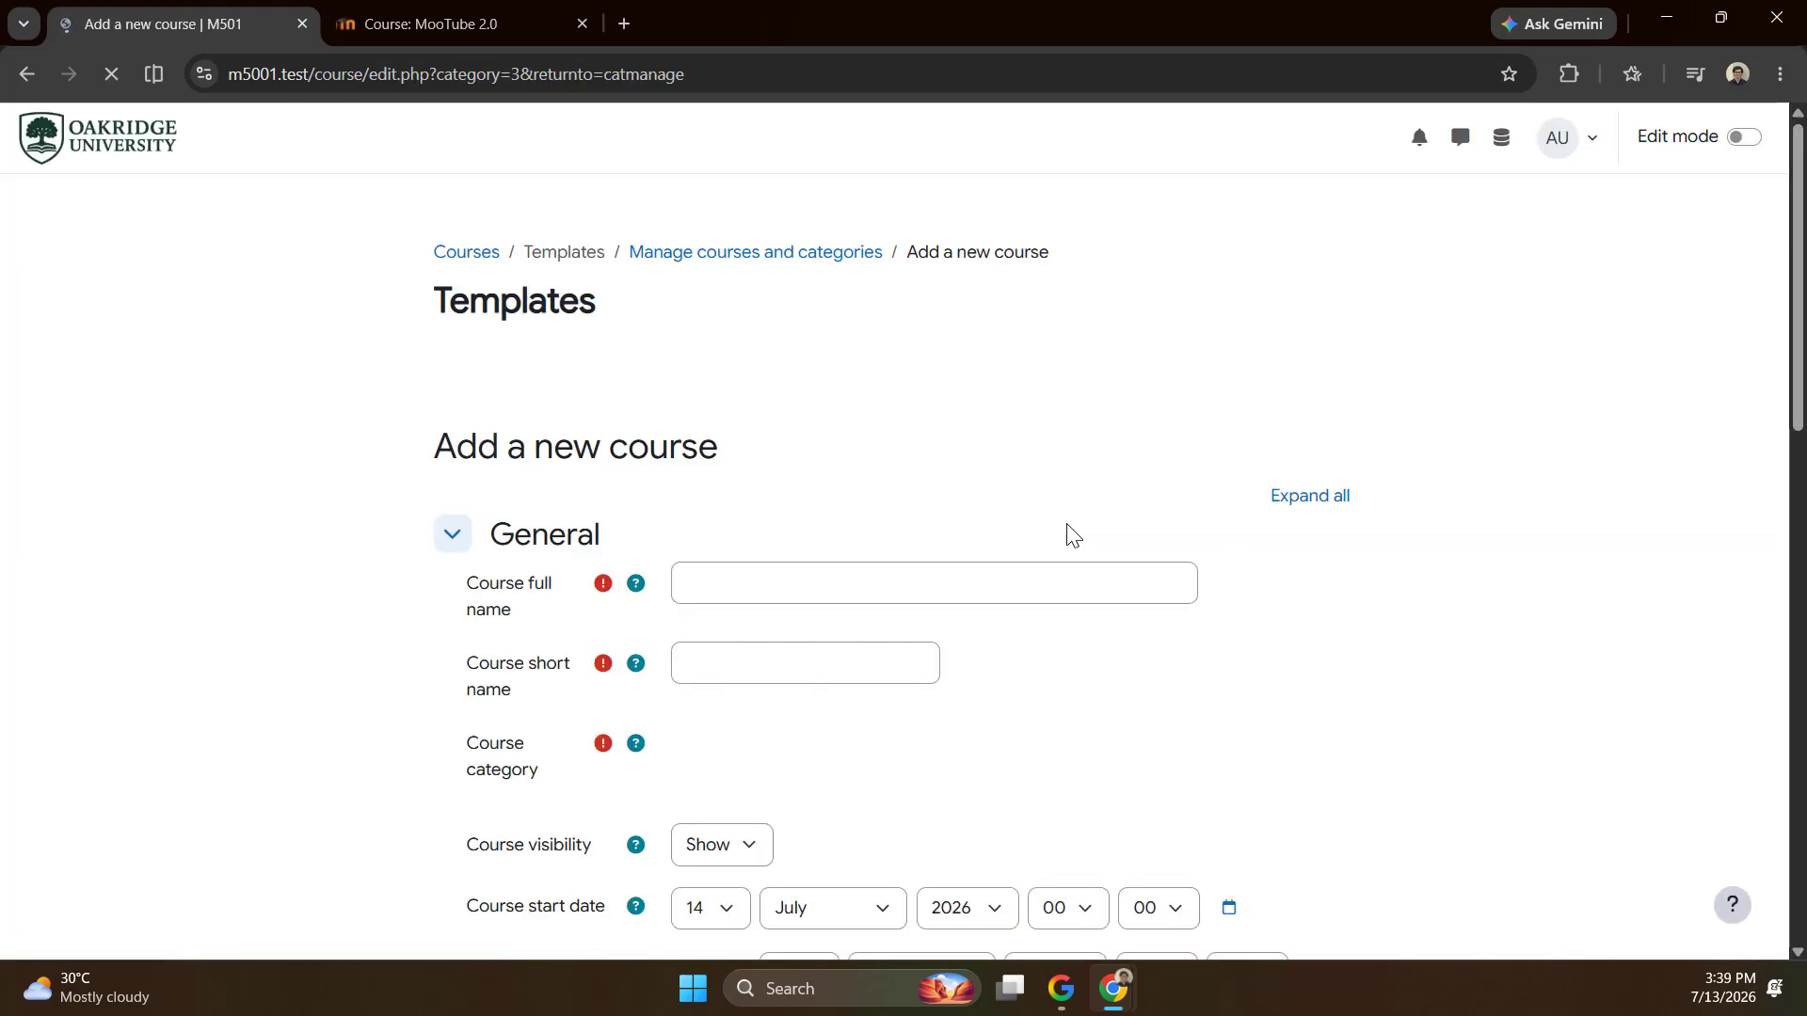
click(746, 580)
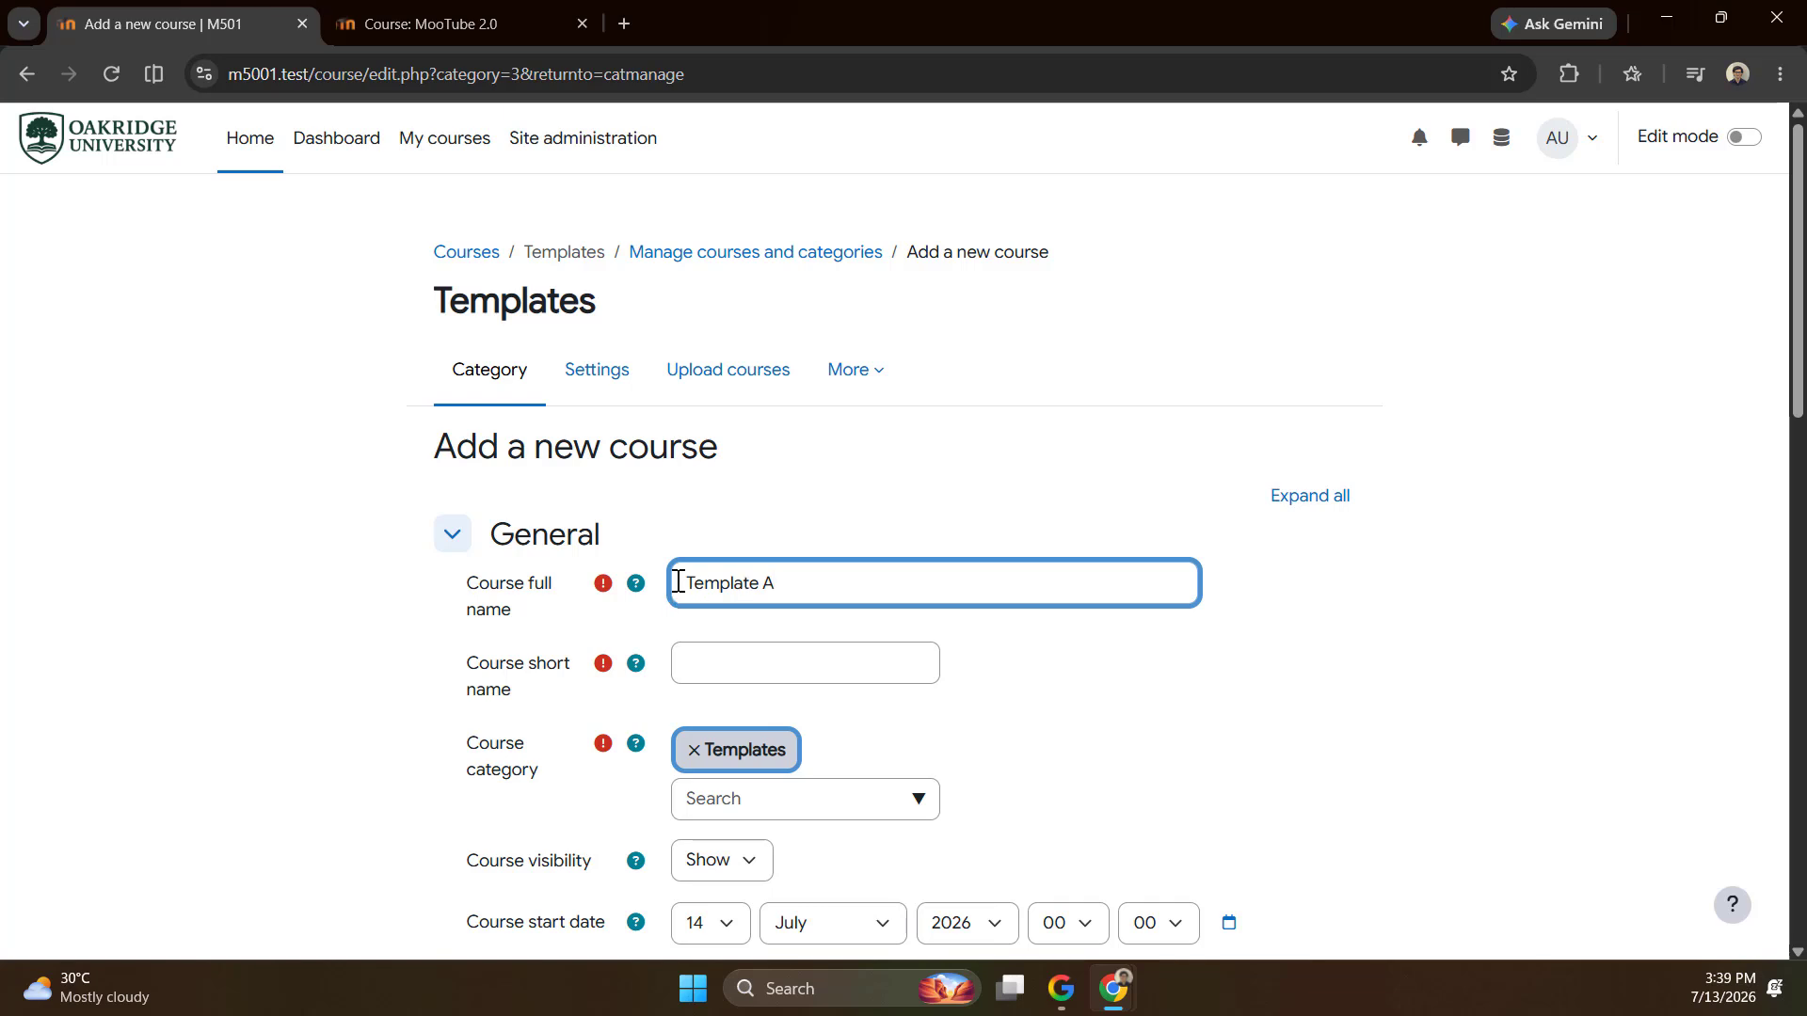
drag(682, 583, 844, 582)
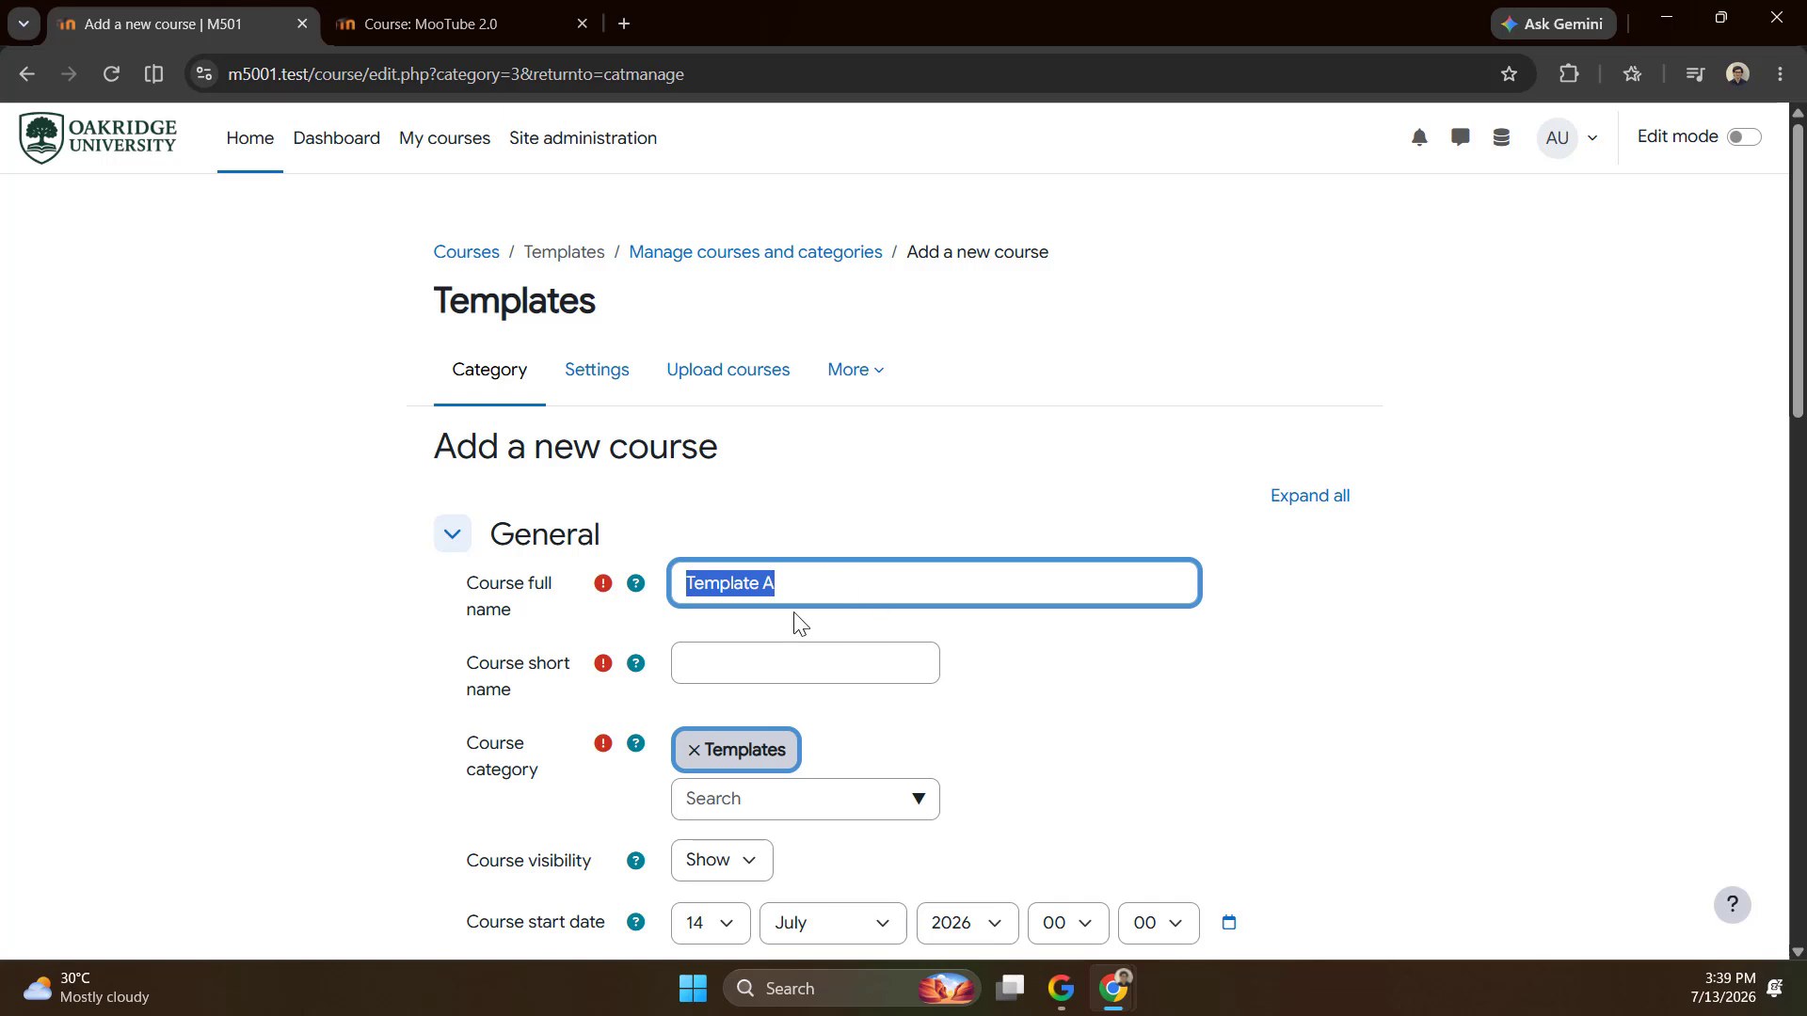
click(992, 660)
scroll(995, 668, down, 3)
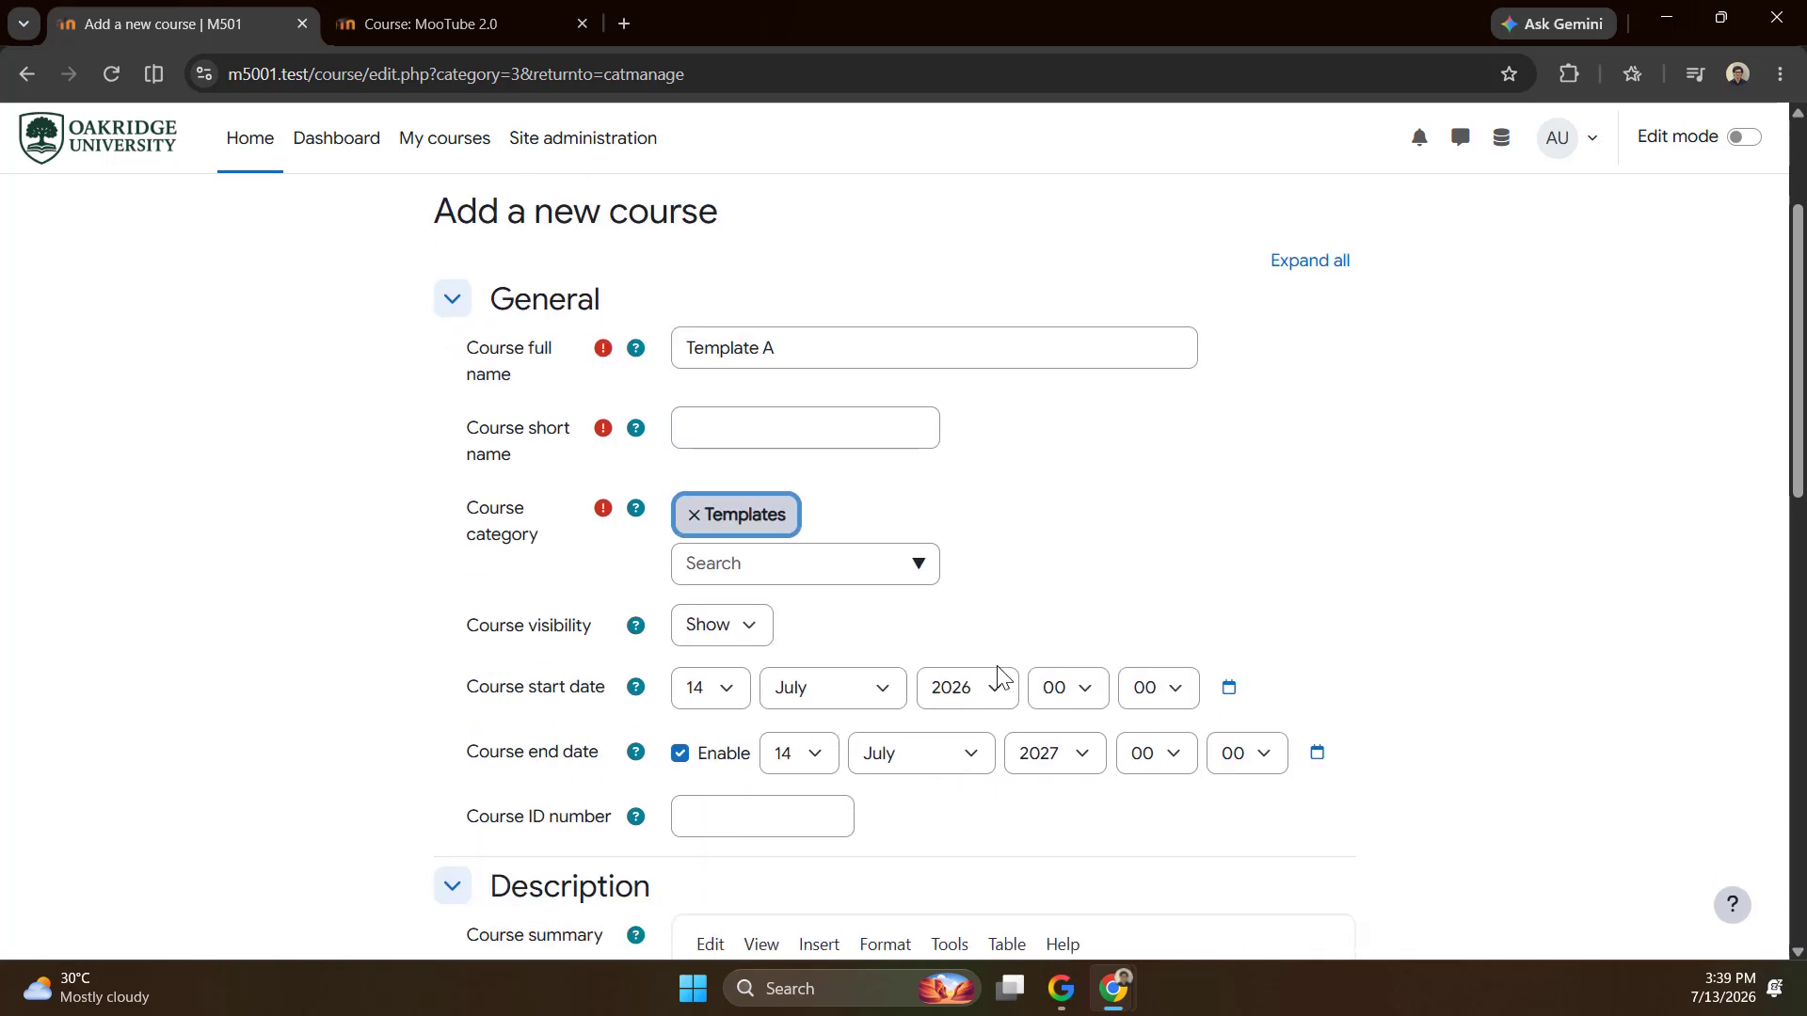
click(742, 426)
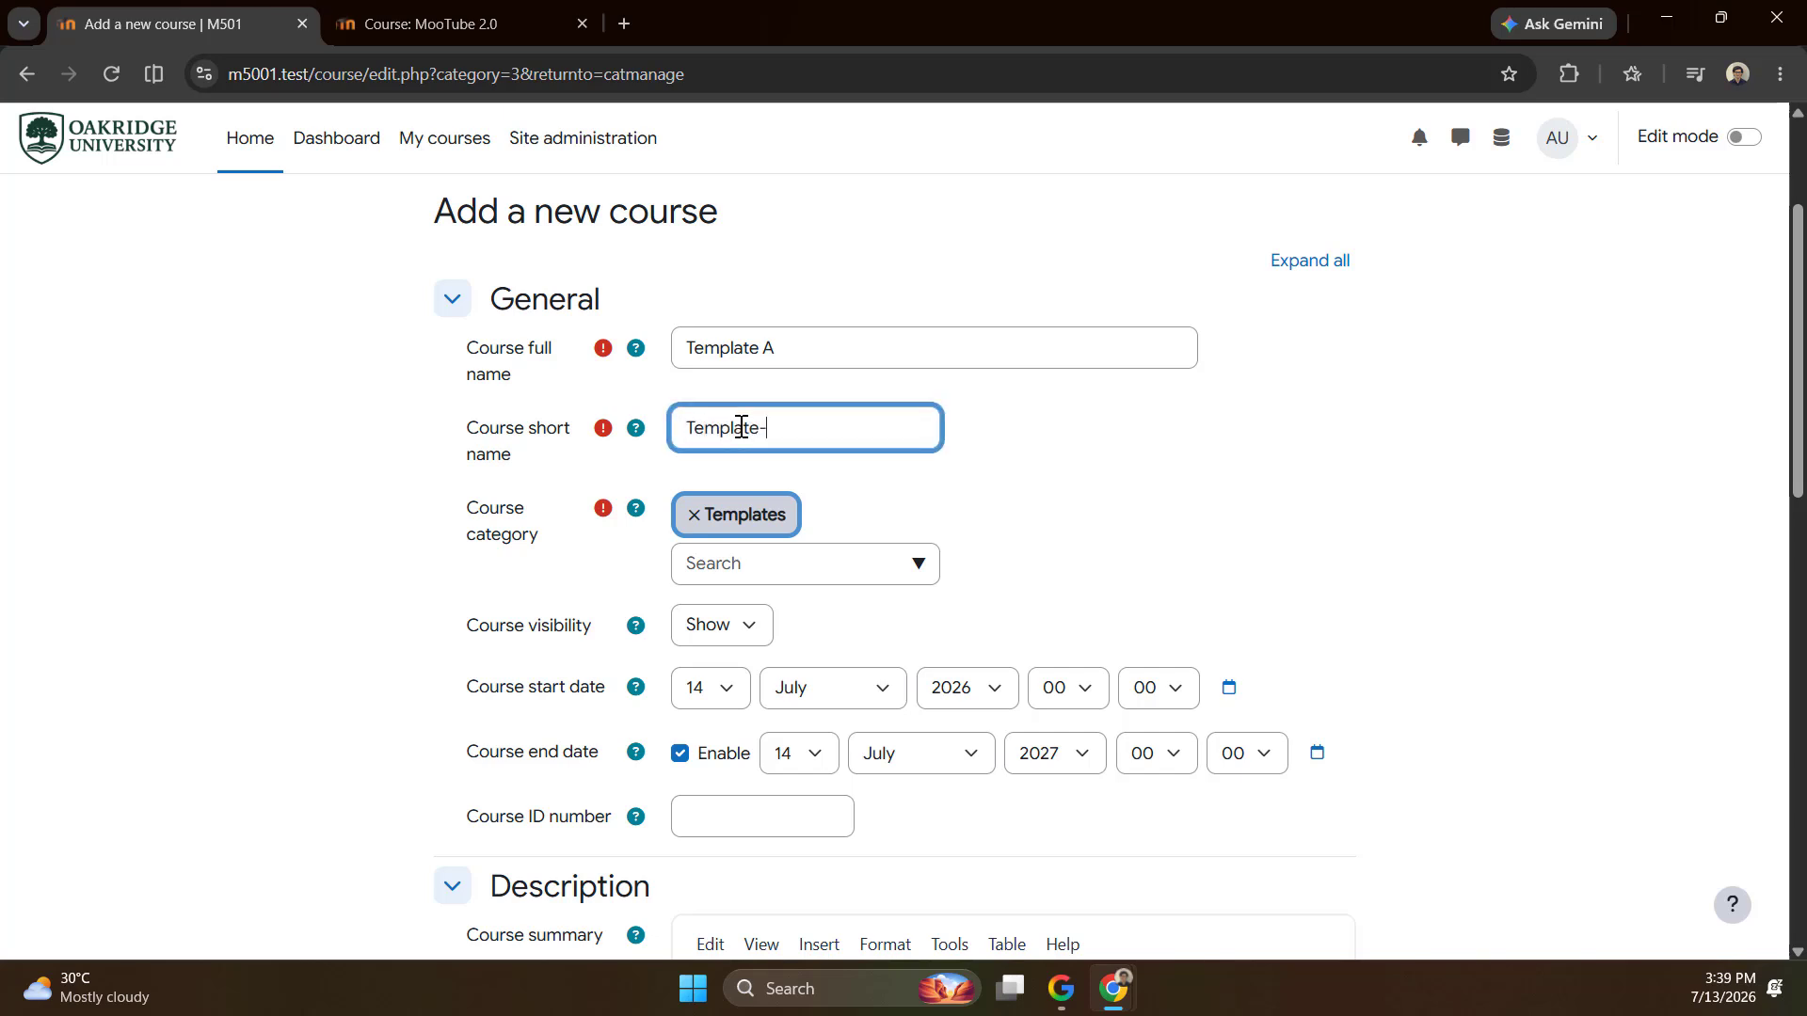
click(941, 496)
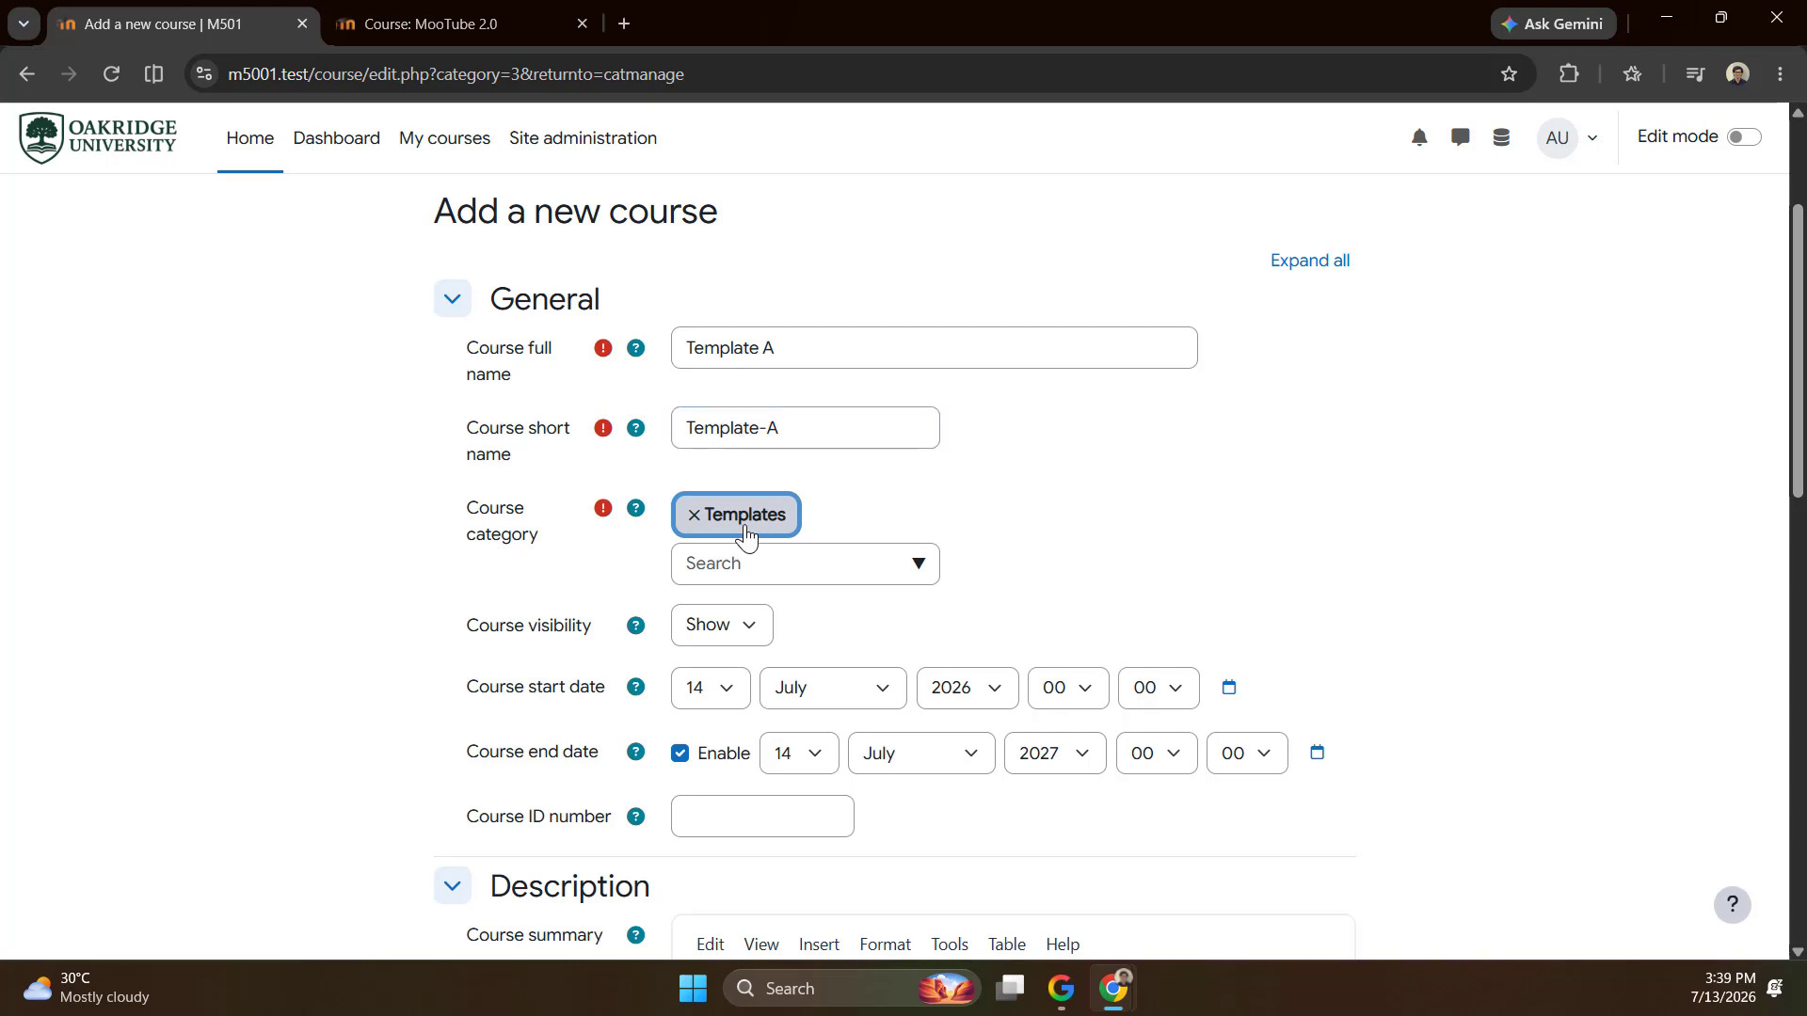
Set the new course's format to MooTube.
scroll(721, 746, down, 2)
scroll(722, 746, down, 2)
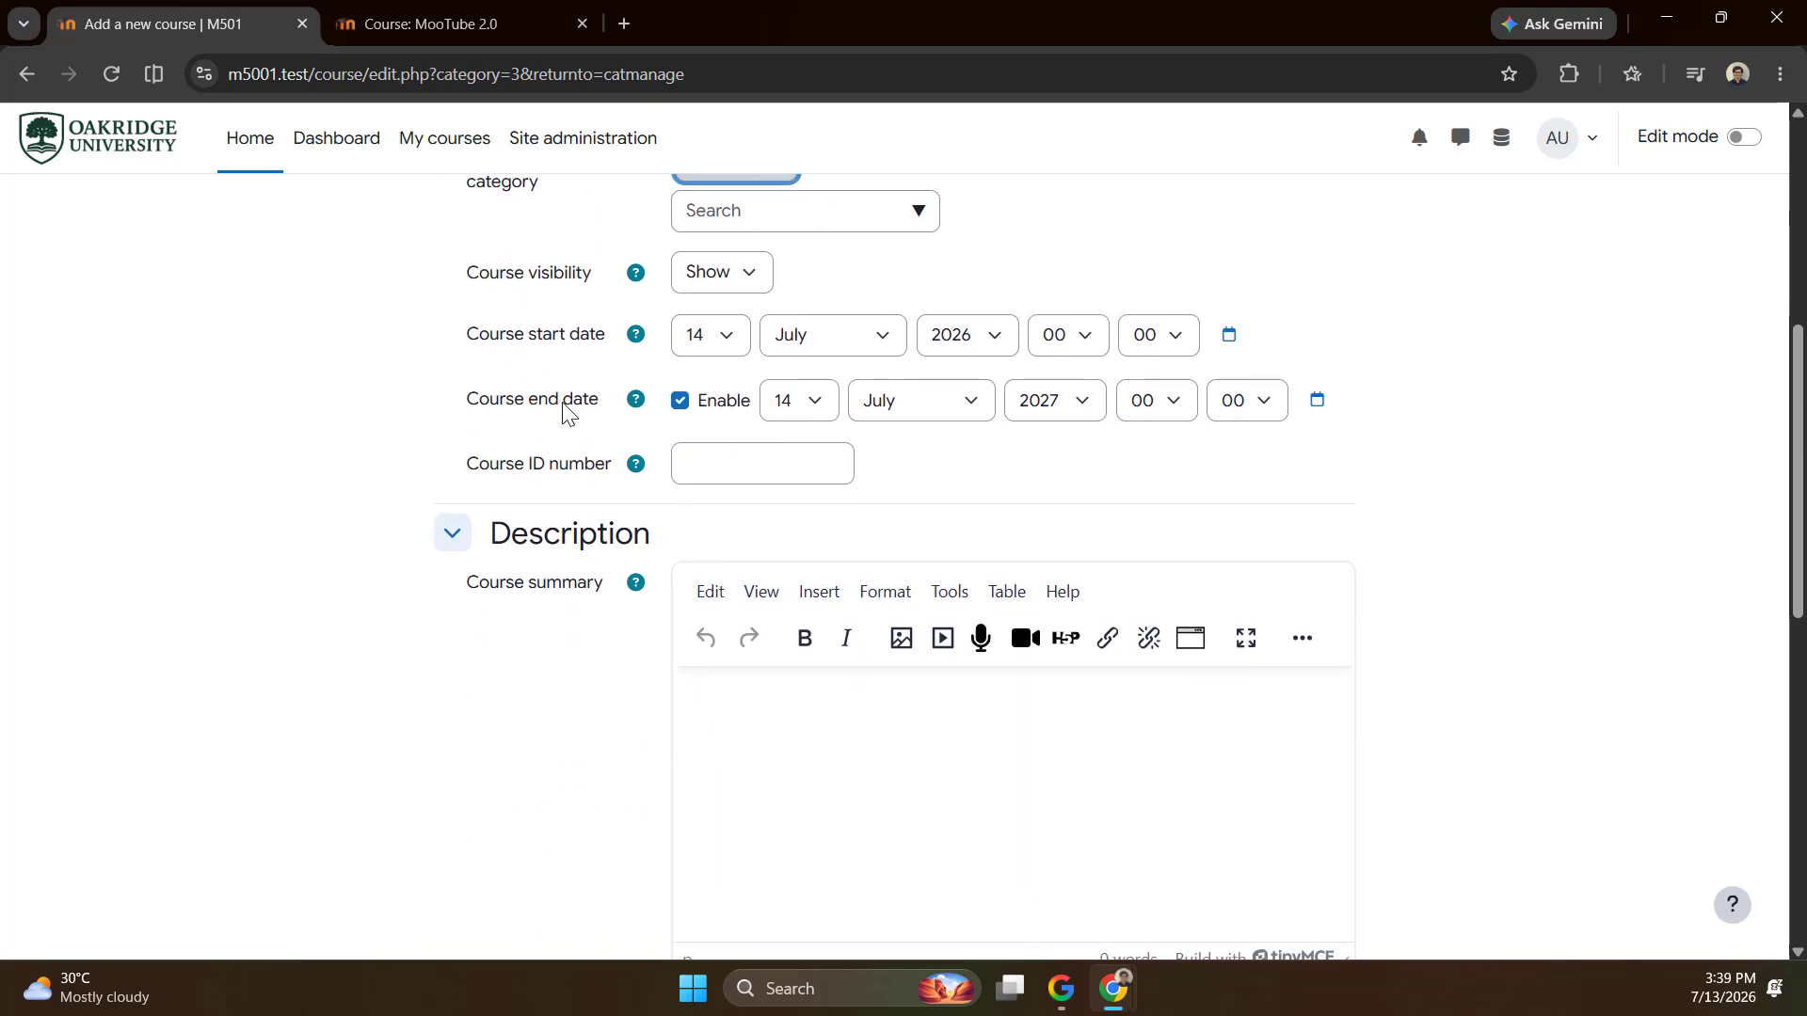
scroll(702, 702, down, 8)
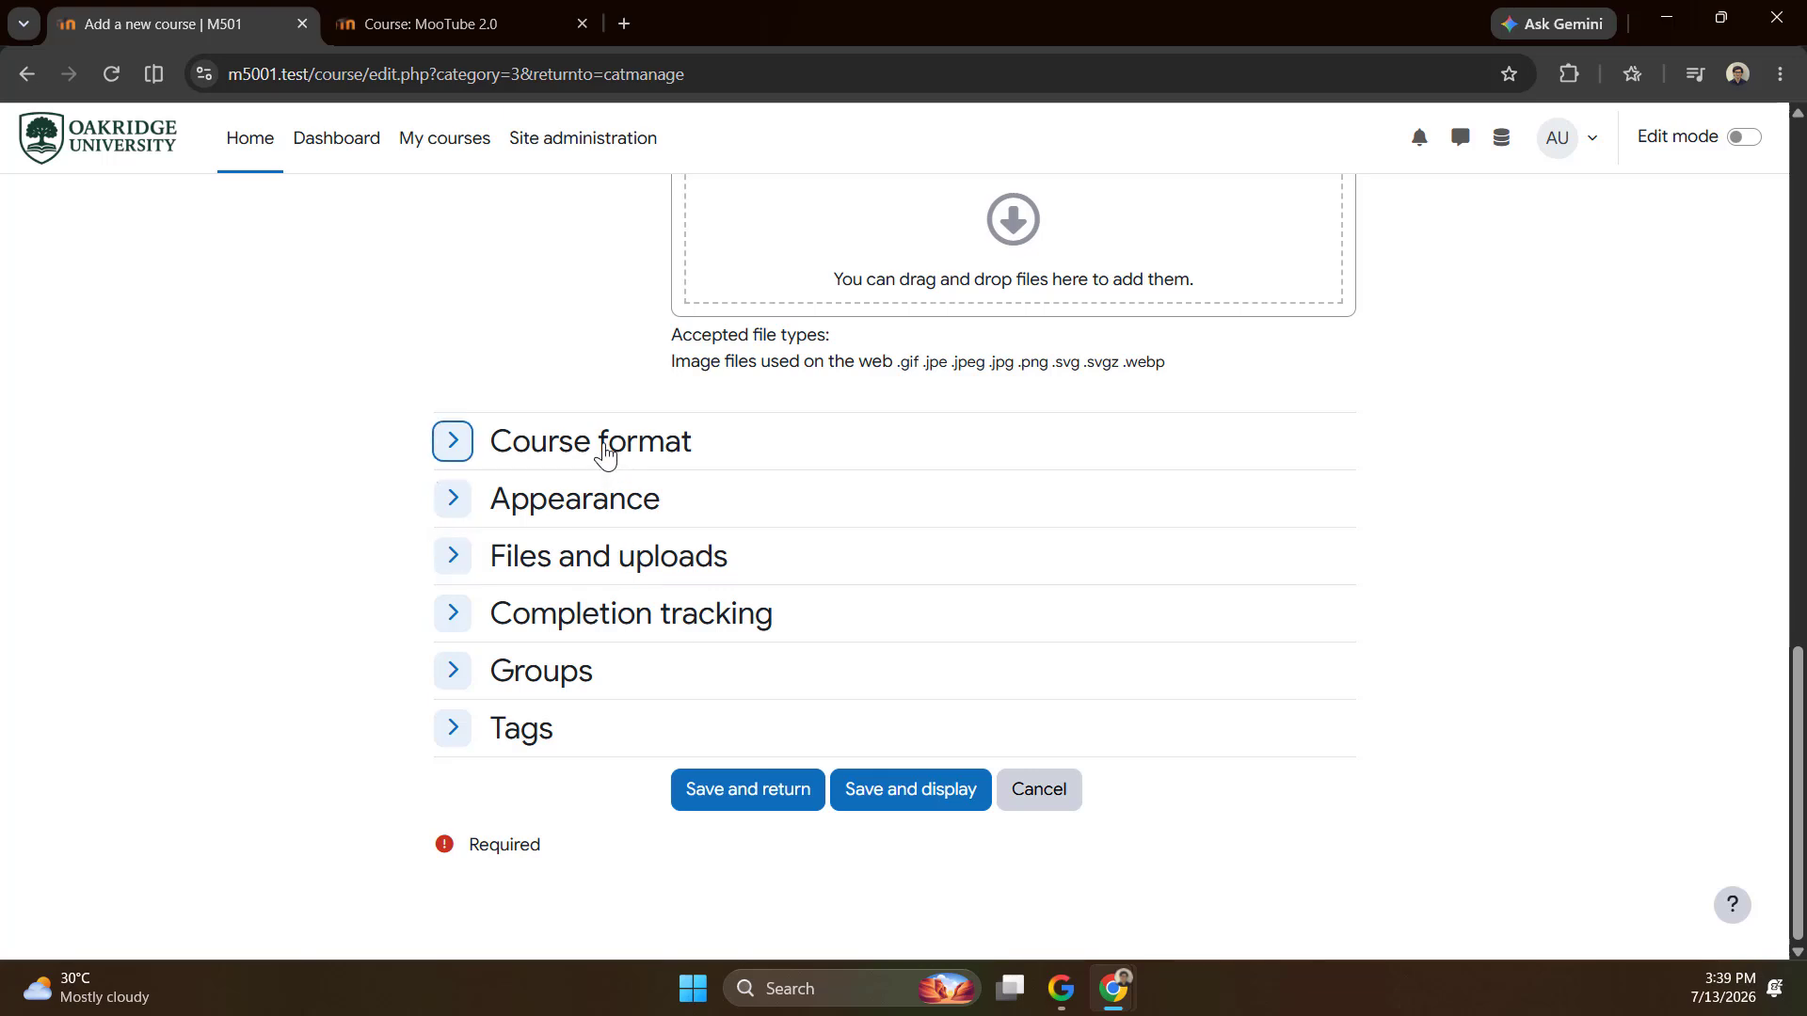
click(591, 456)
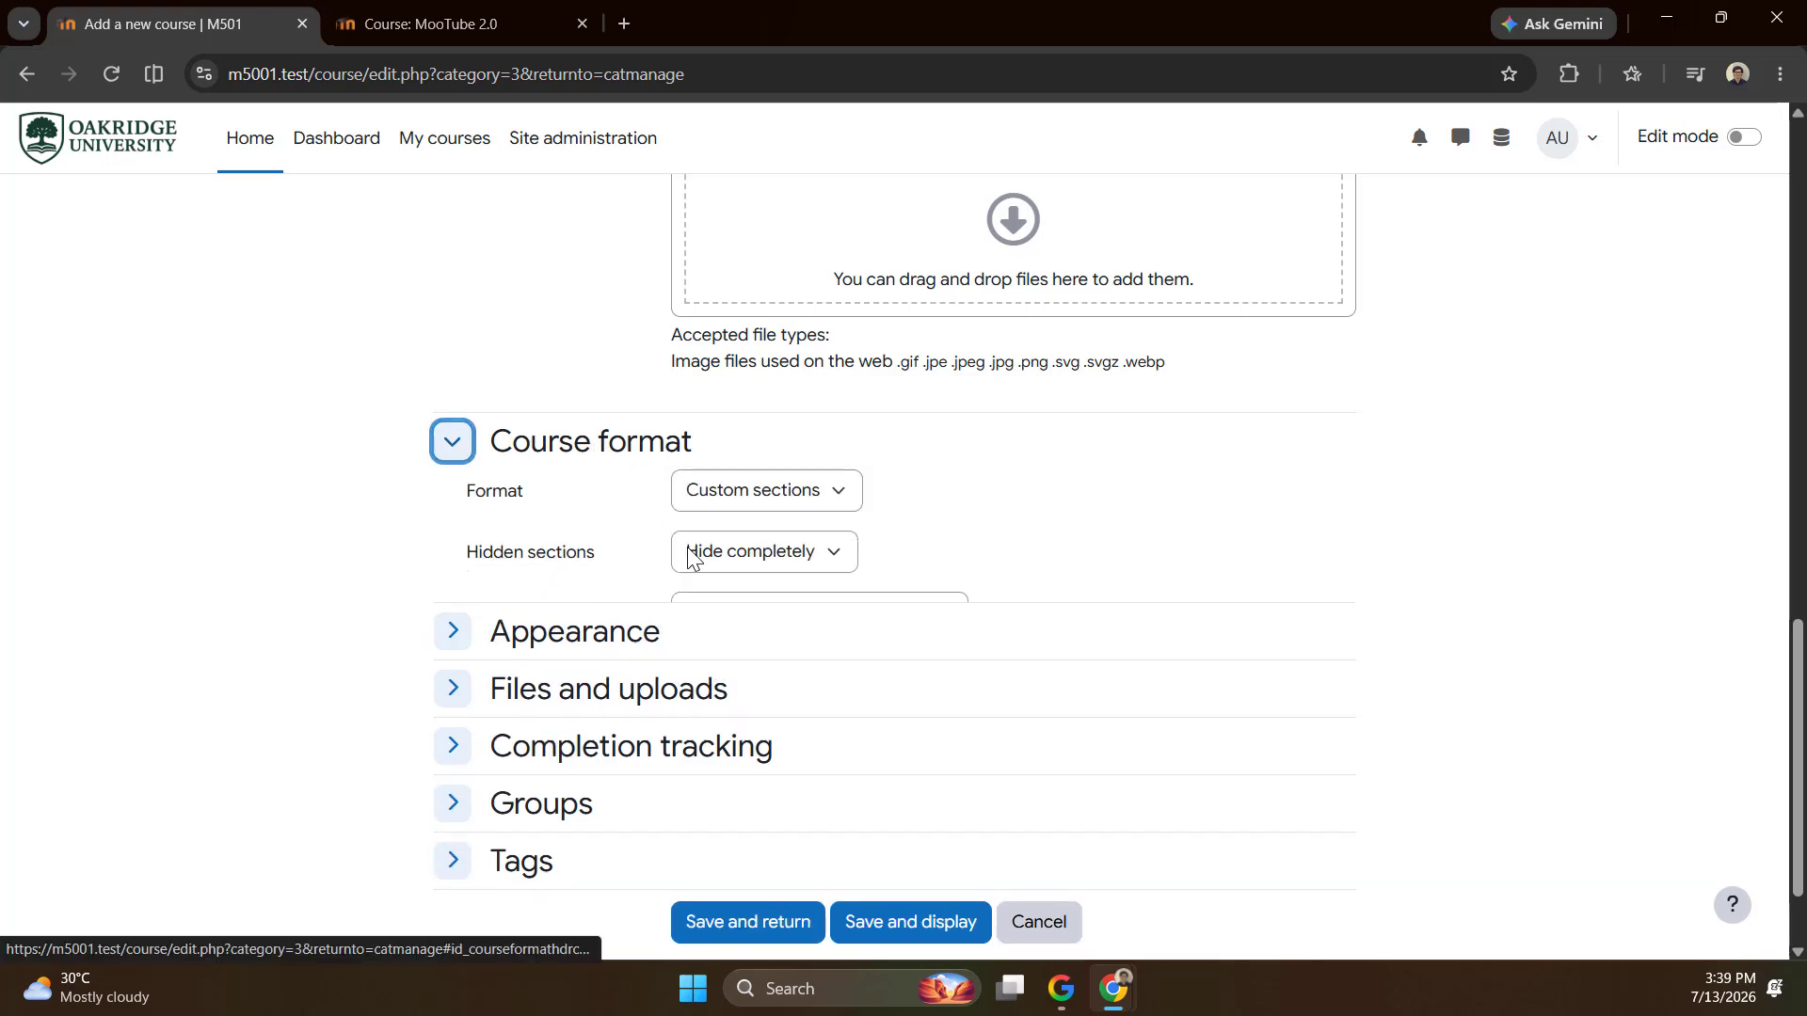
click(773, 500)
scroll(781, 809, down, 2)
click(750, 748)
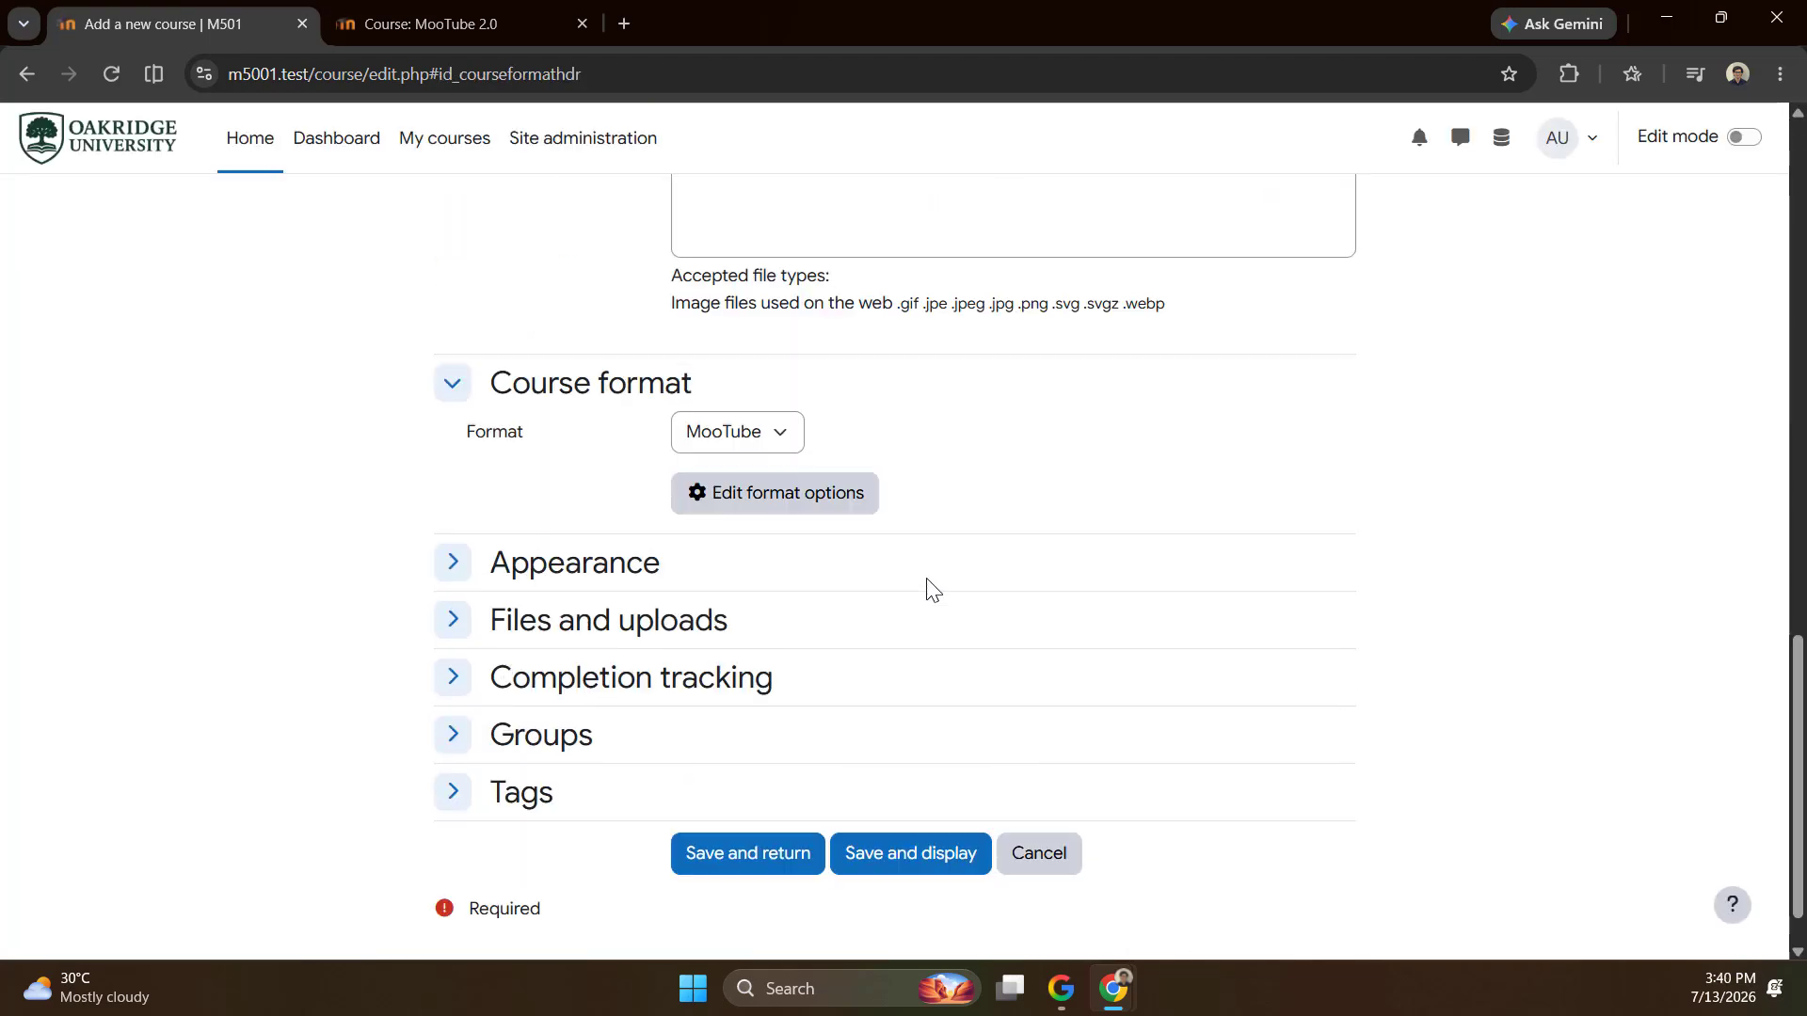
Open the MooTube format options and set the section navigation style to Cards.
click(778, 525)
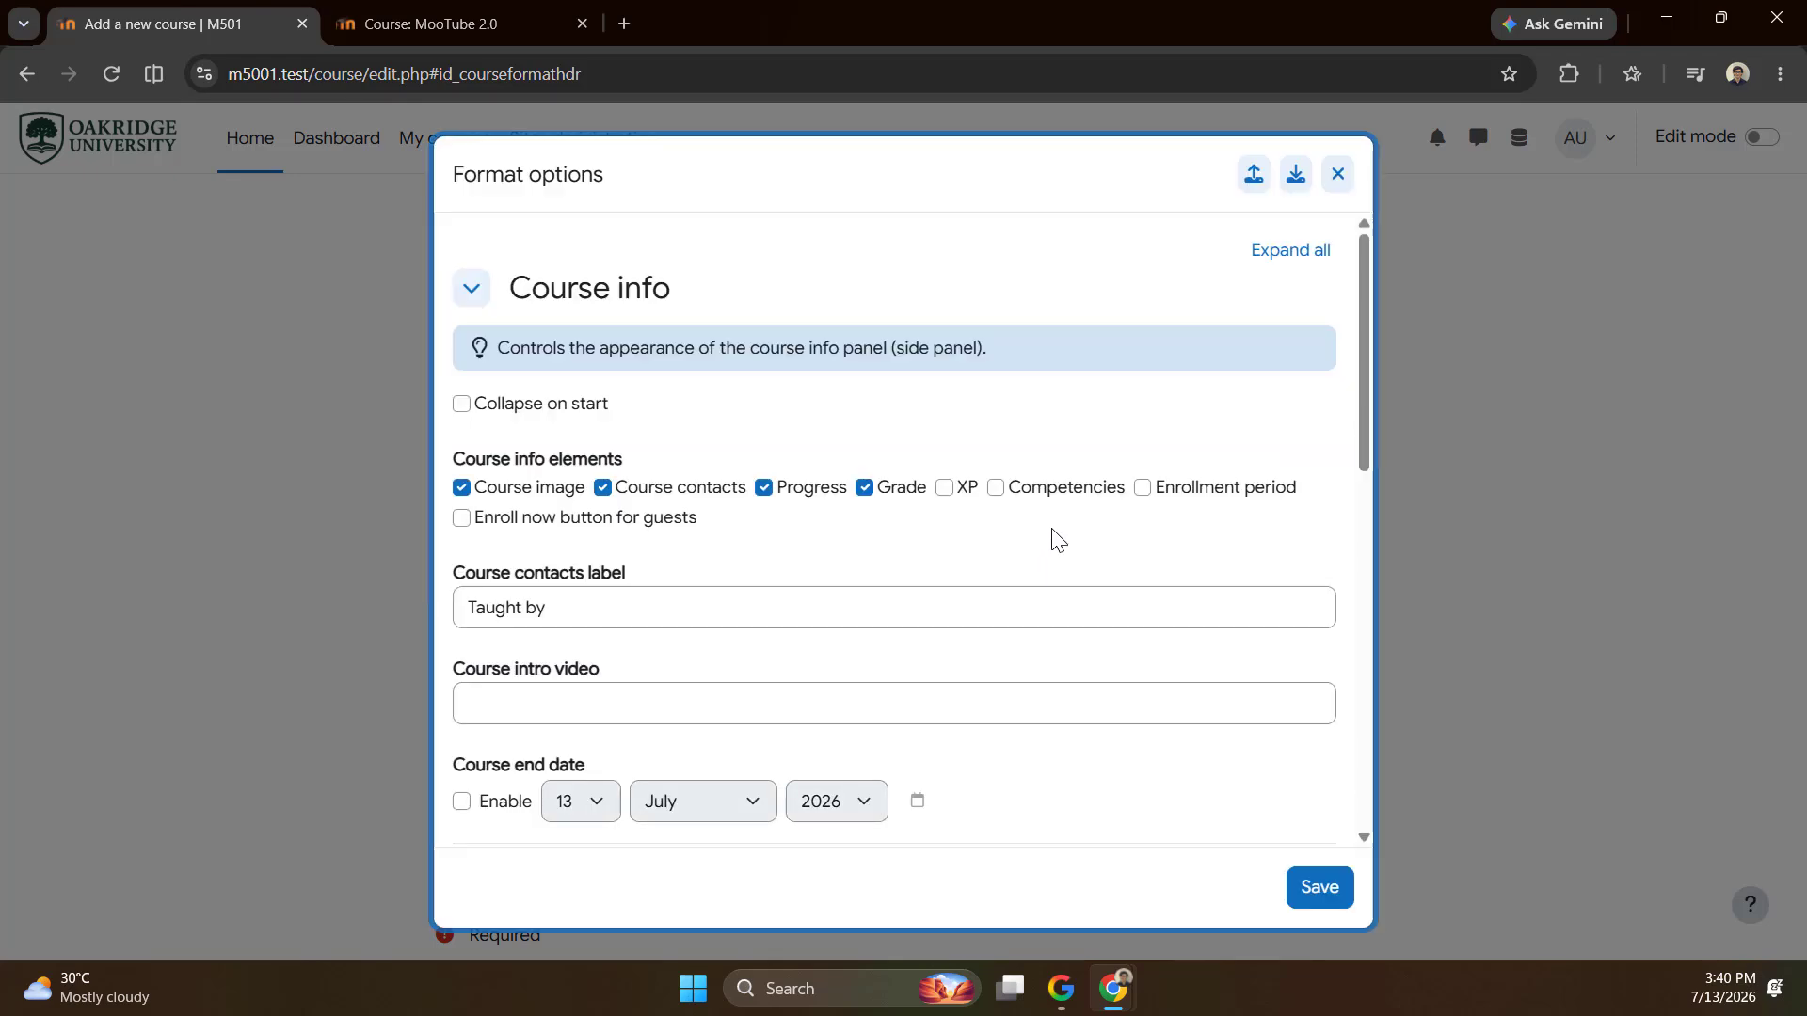
scroll(1004, 591, down, 2)
scroll(1002, 619, down, 4)
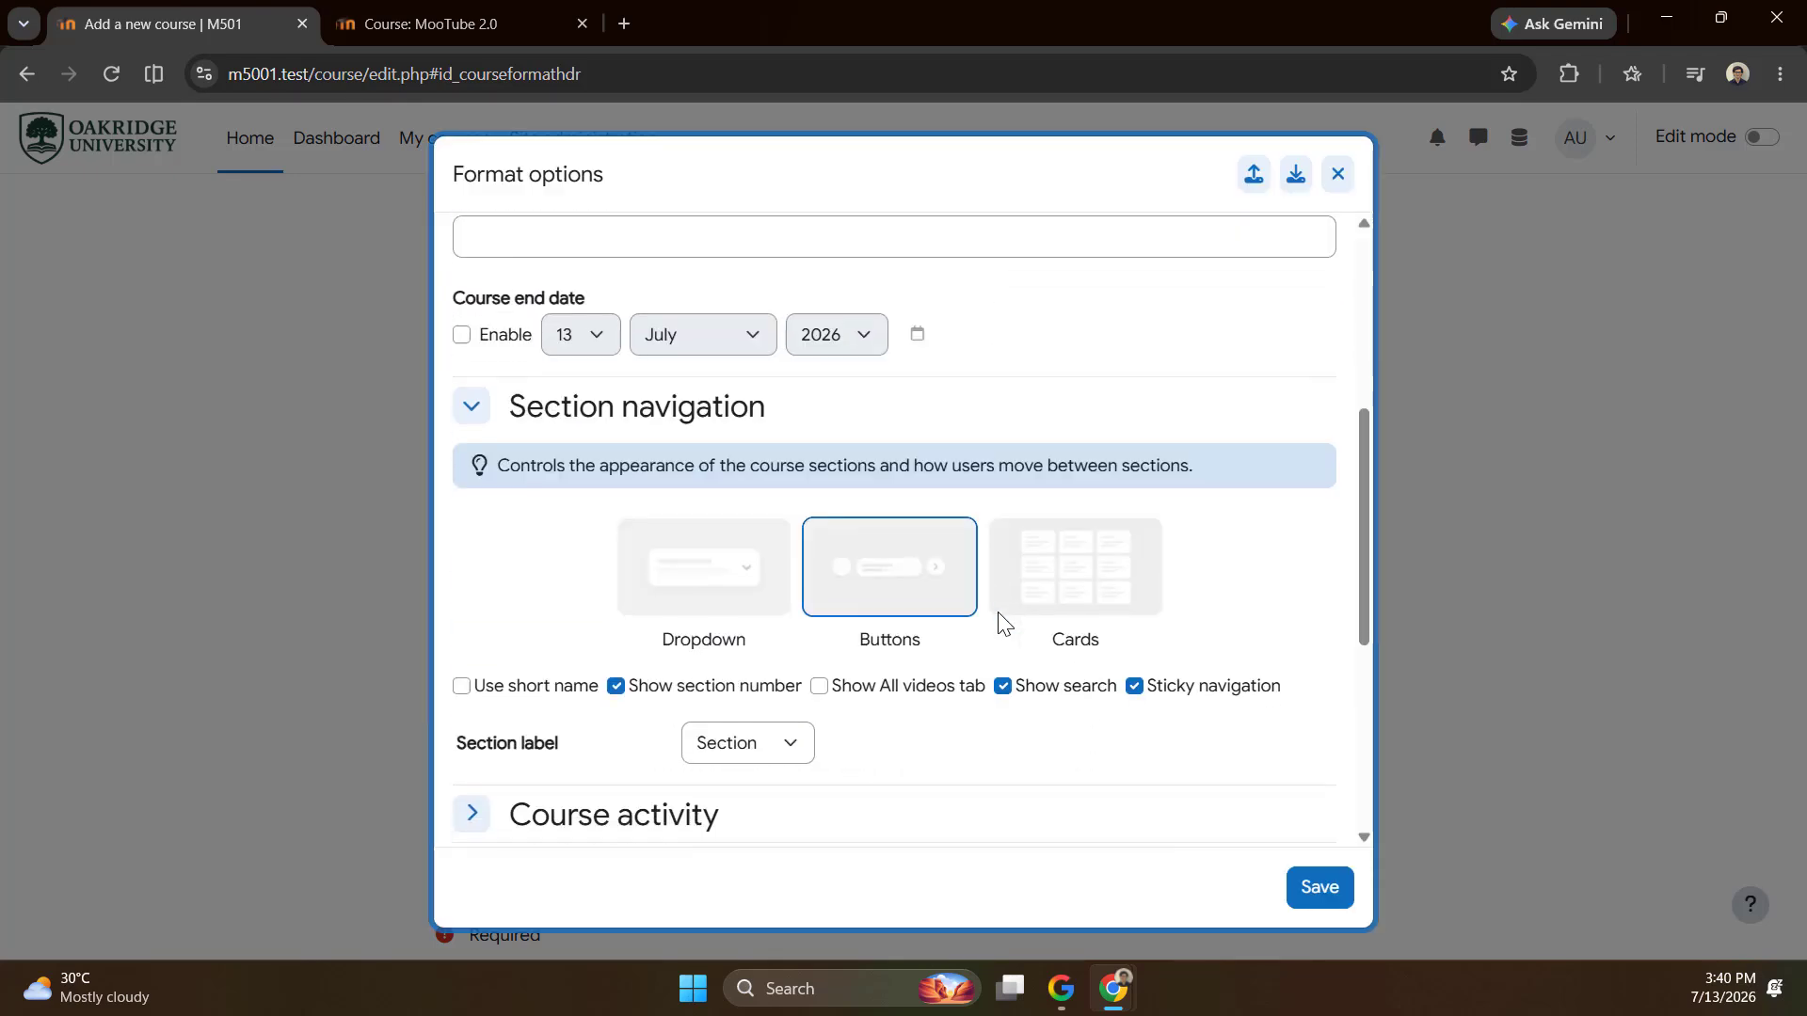
click(1092, 451)
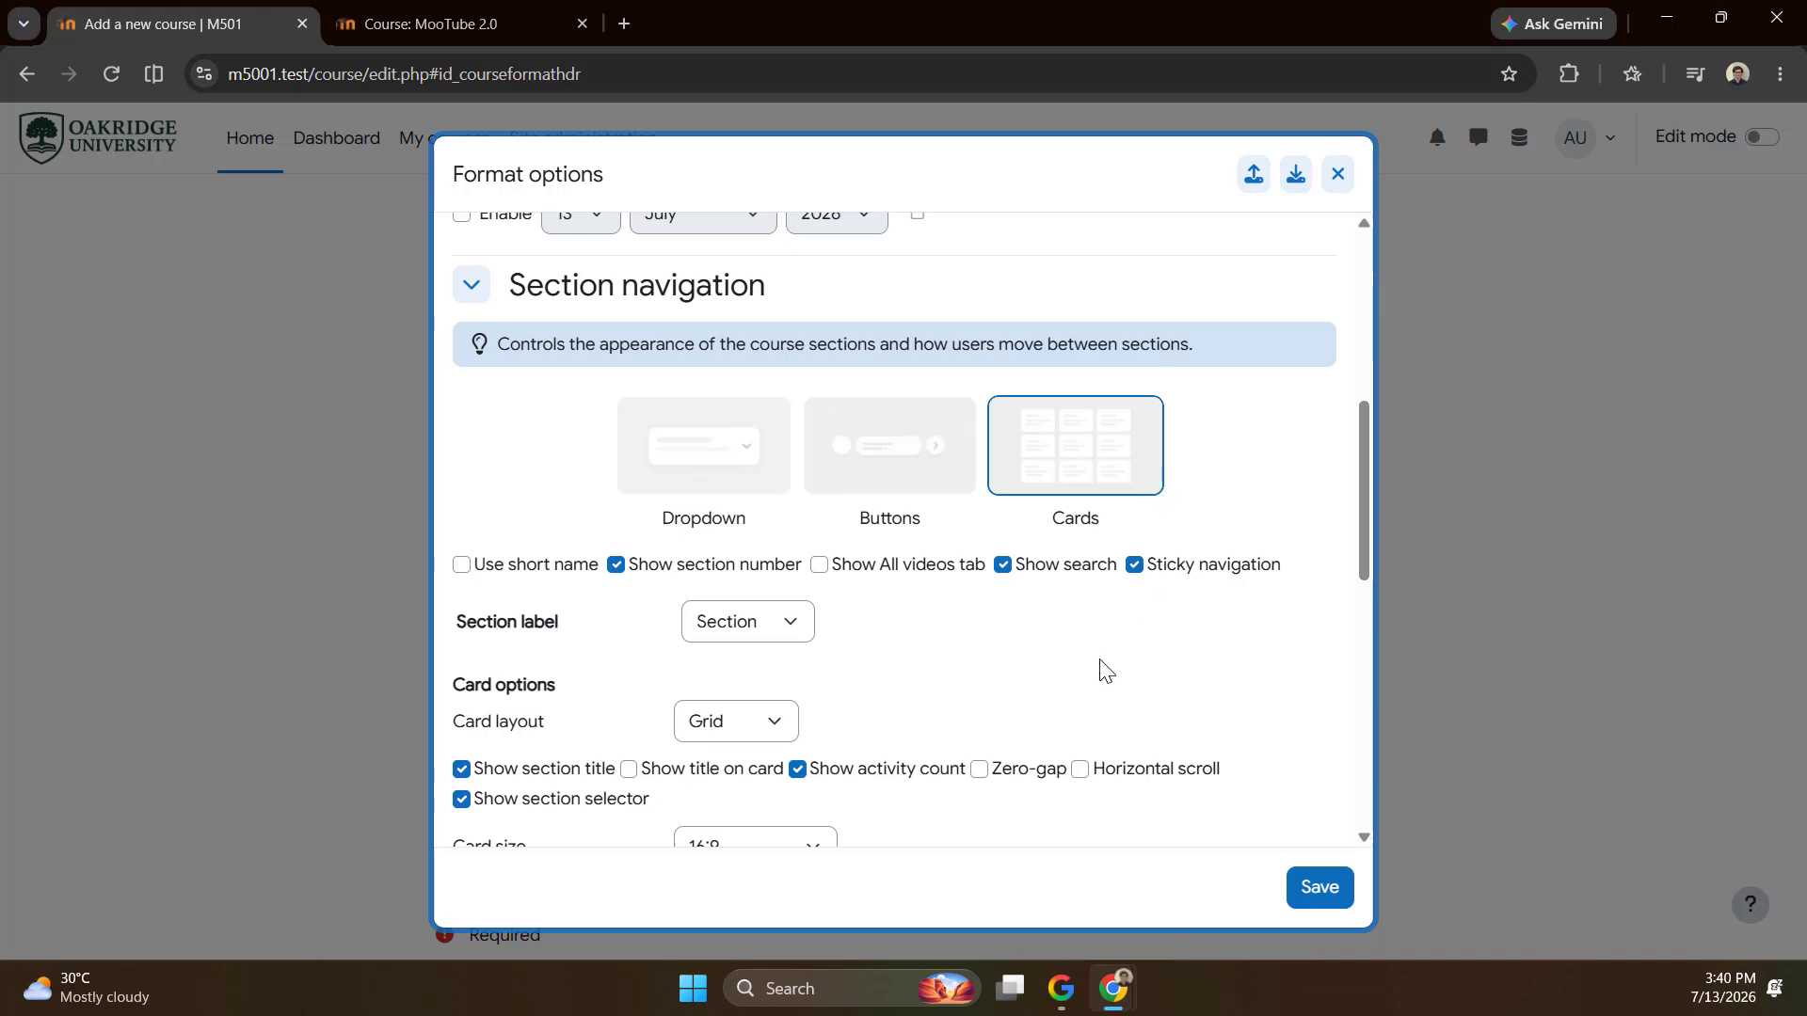
Set the section label to Week in the section navigation options.
scroll(1096, 666, down, 3)
scroll(790, 432, up, 1)
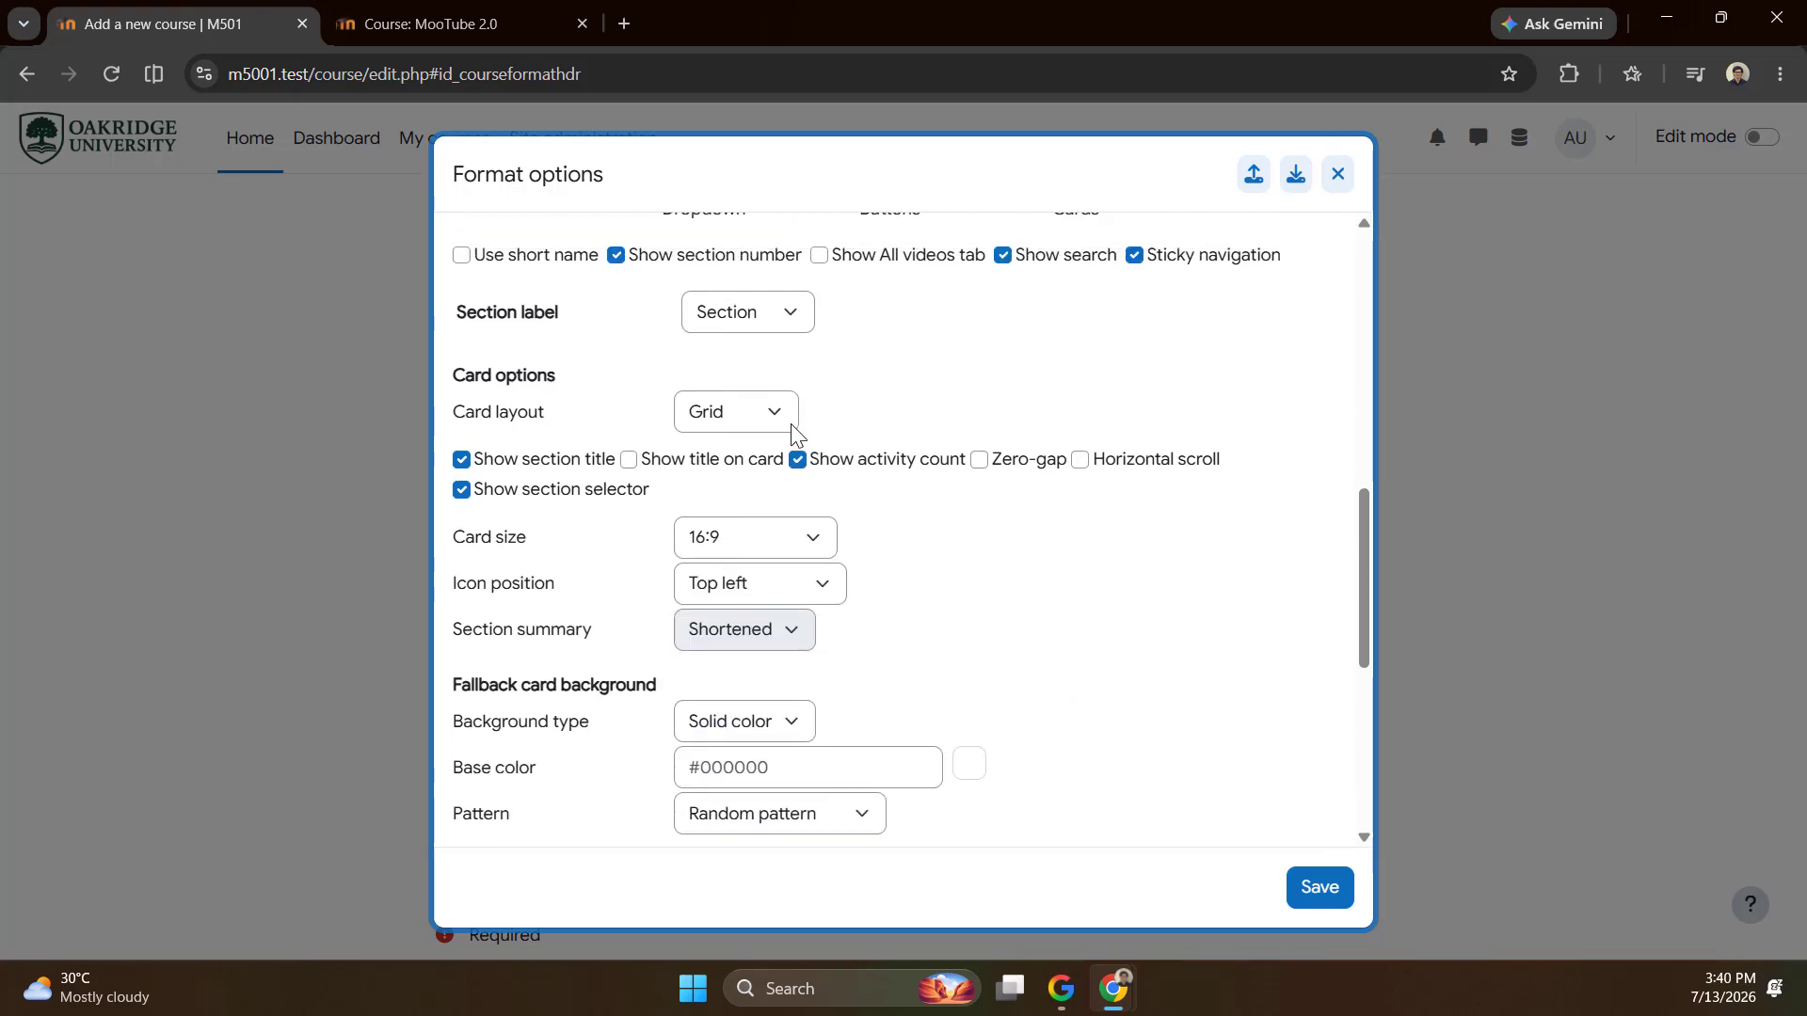
click(726, 394)
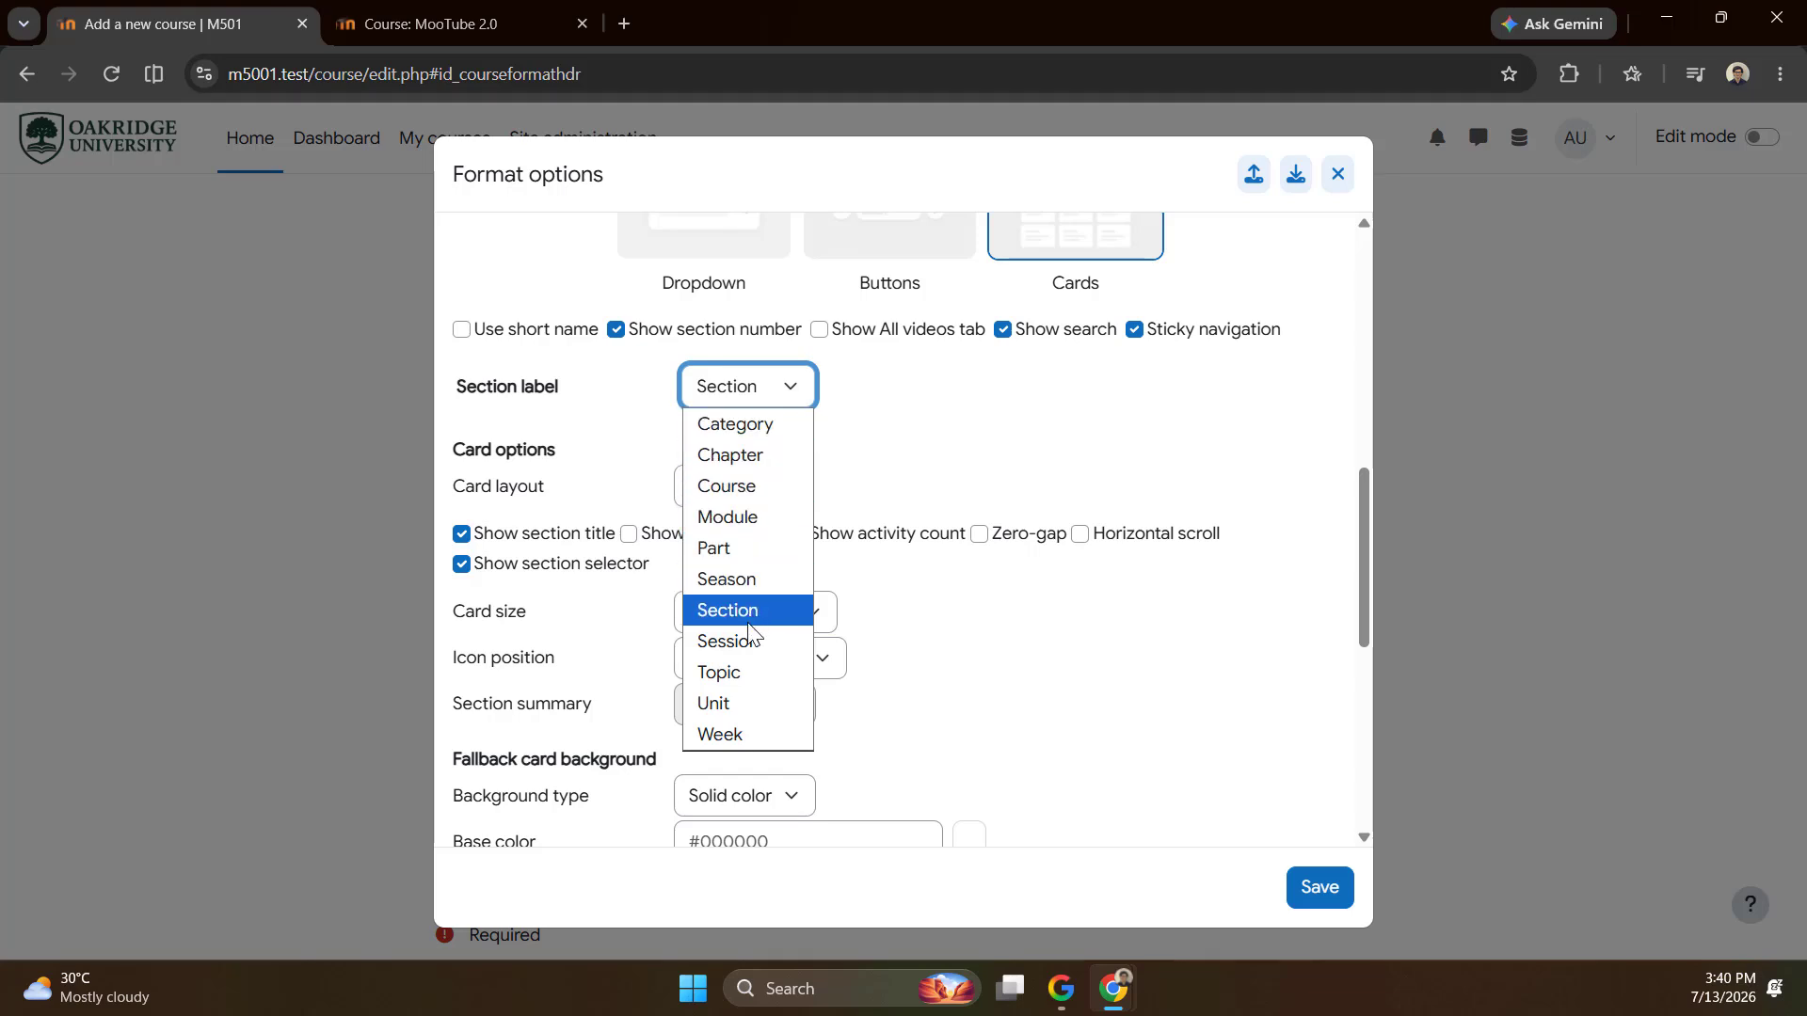
click(745, 735)
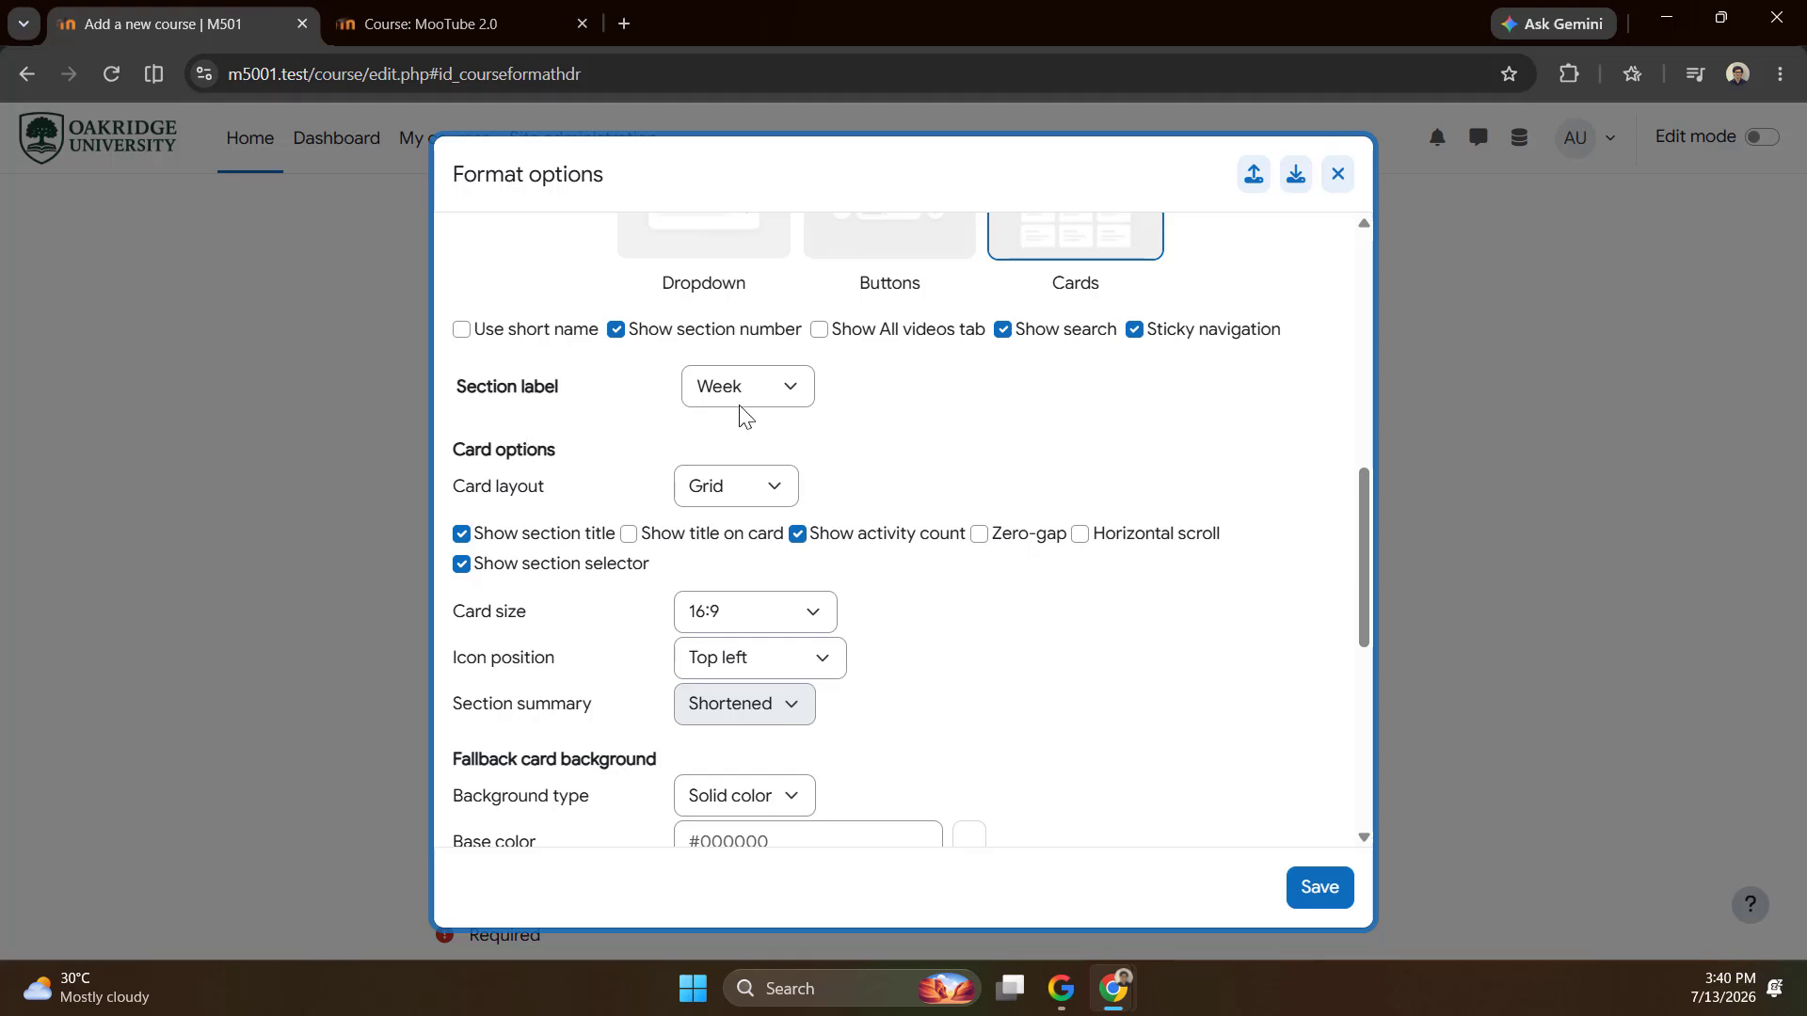
Set the primary color to red #cc0000 and save the format options.
scroll(950, 593, down, 1)
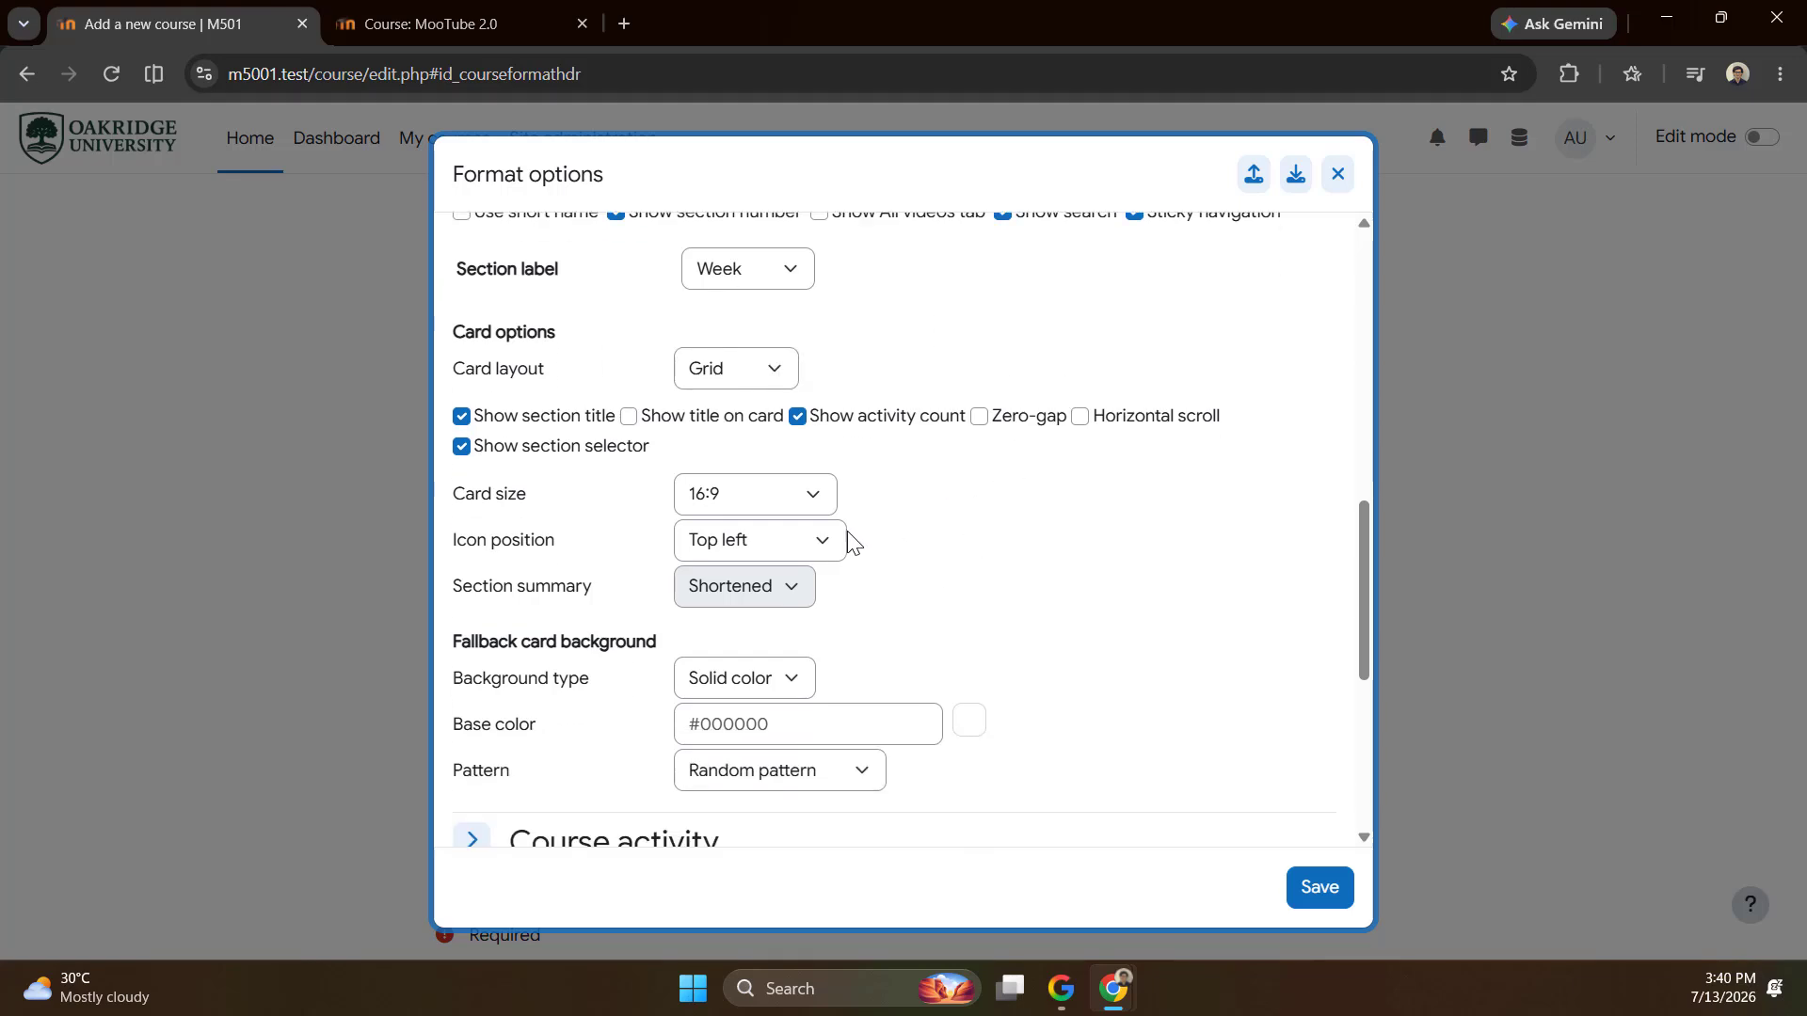
scroll(1069, 669, down, 3)
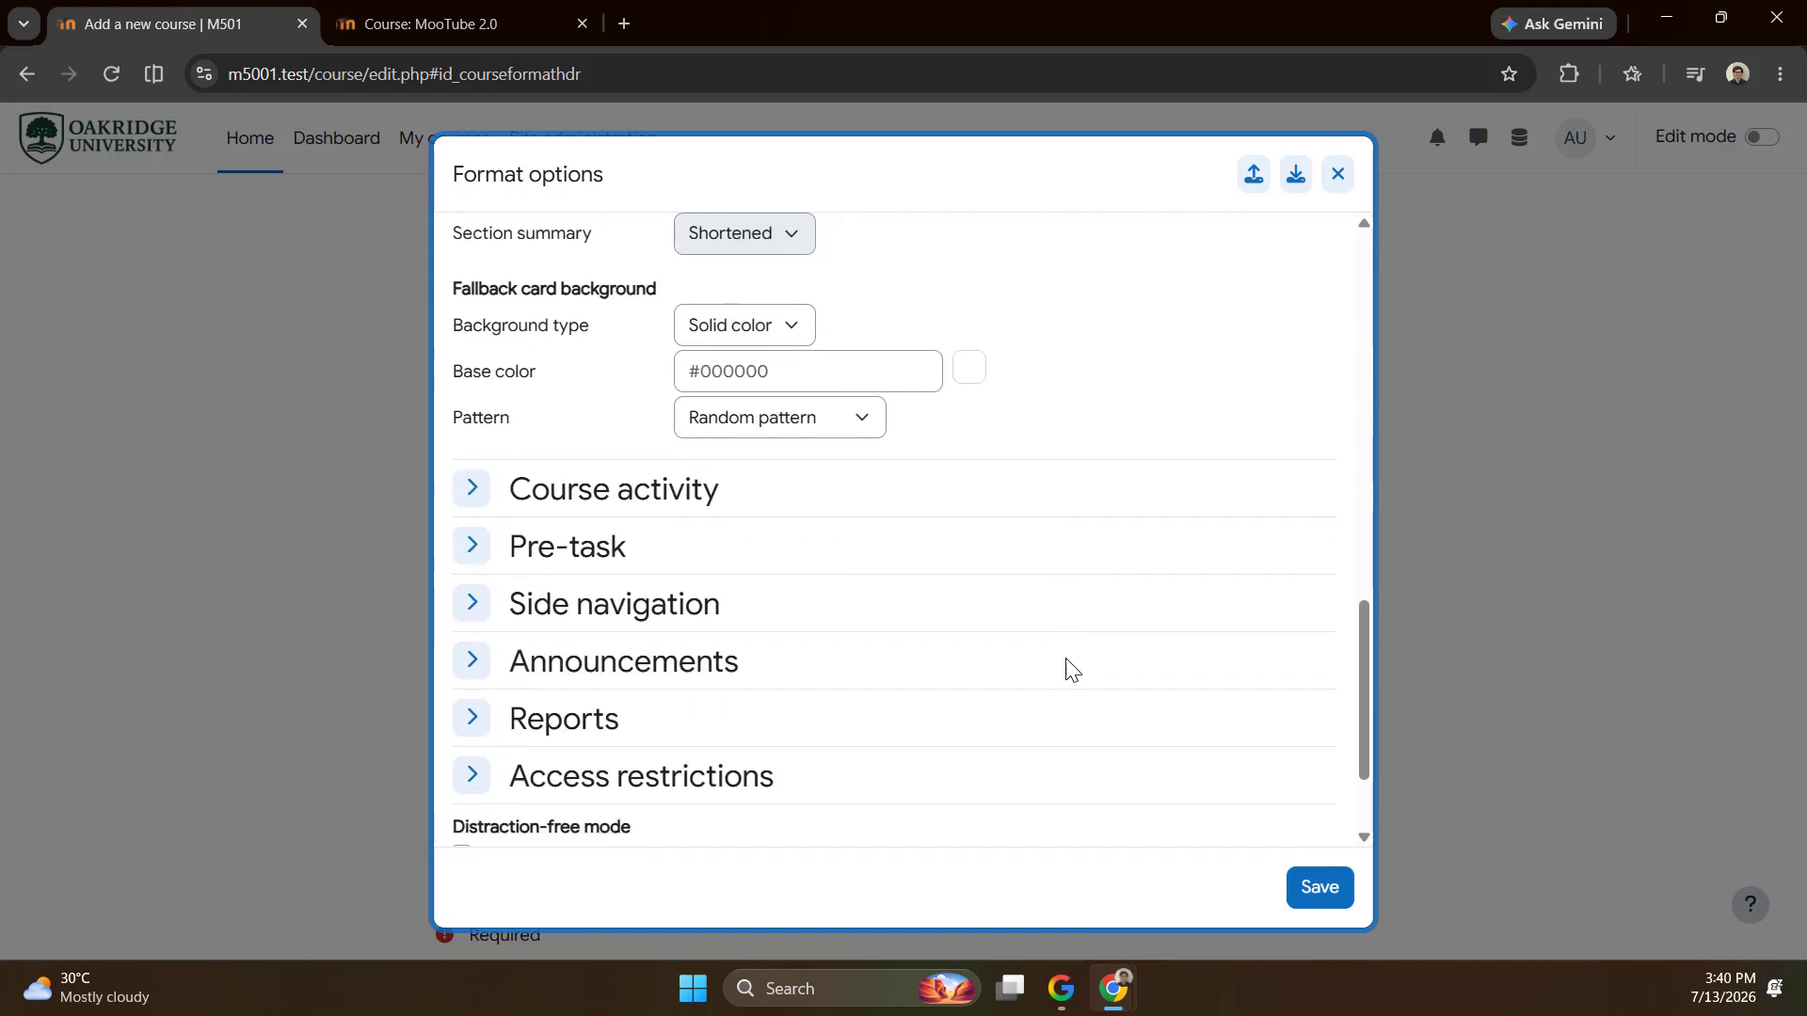
scroll(941, 706, down, 2)
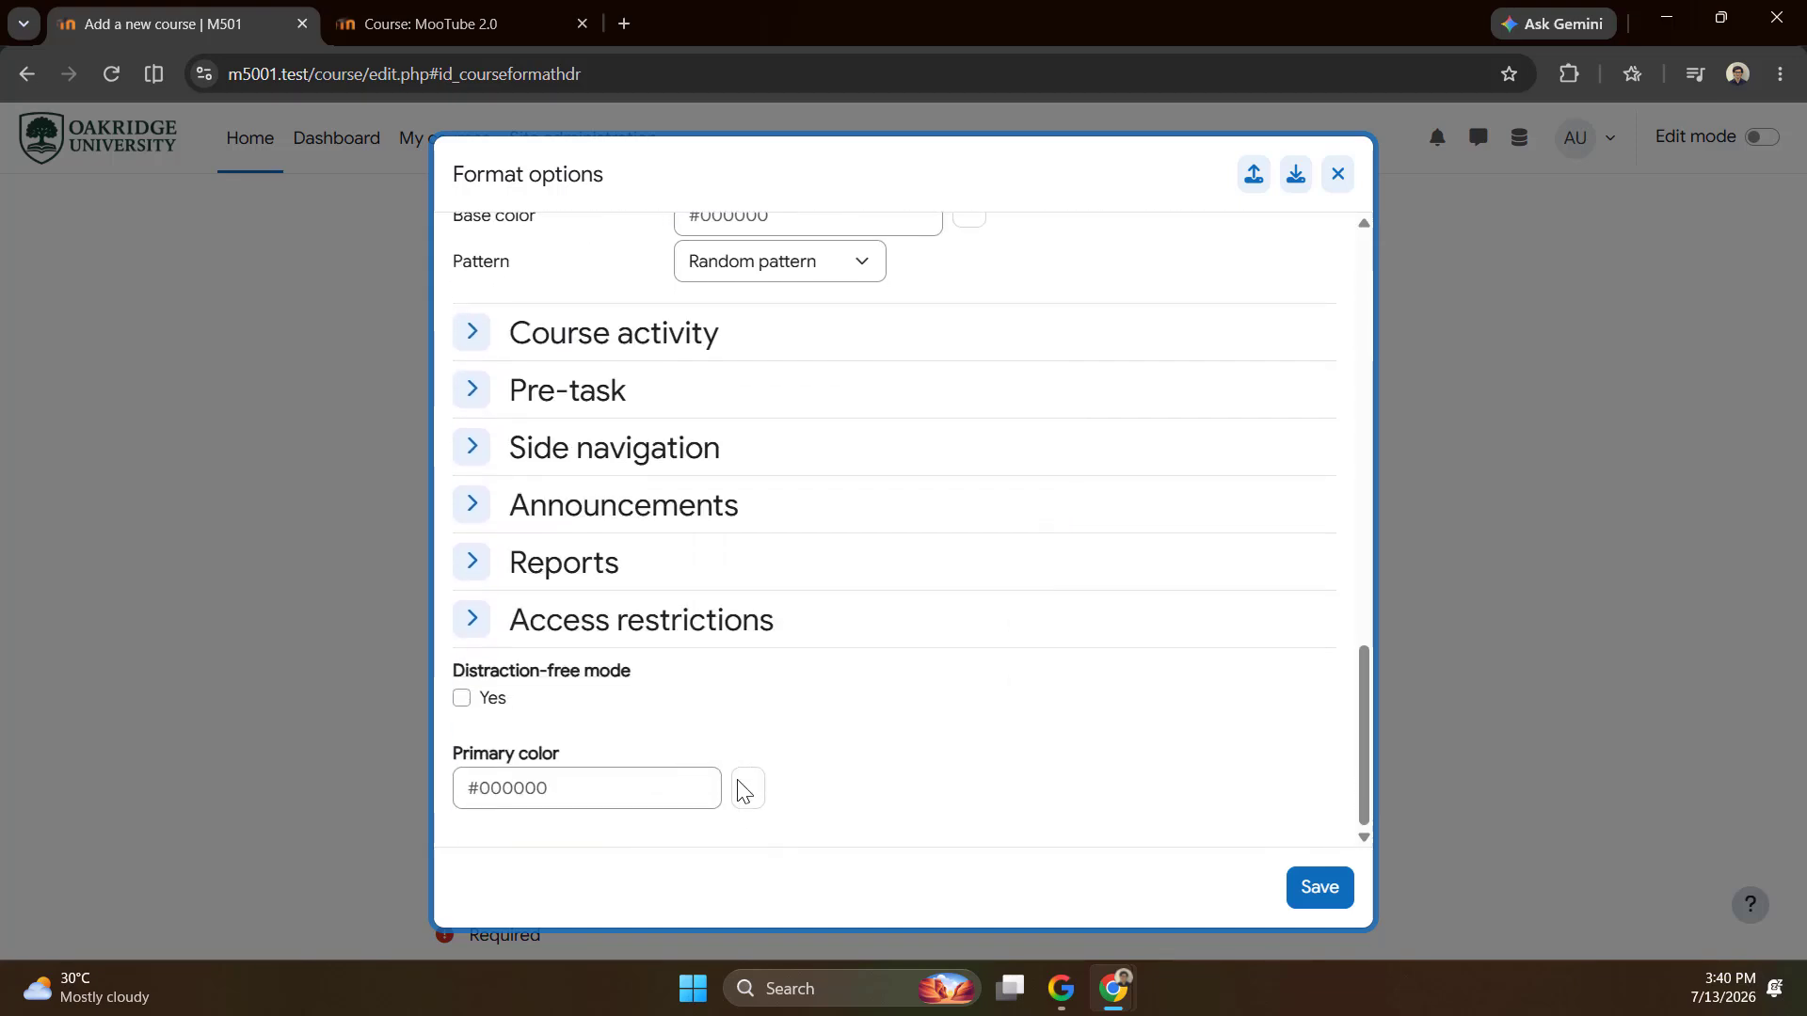
click(750, 800)
mouse_move(972, 543)
mouse_down()
mouse_move(1008, 528)
mouse_move(1005, 508)
mouse_up()
click(1087, 708)
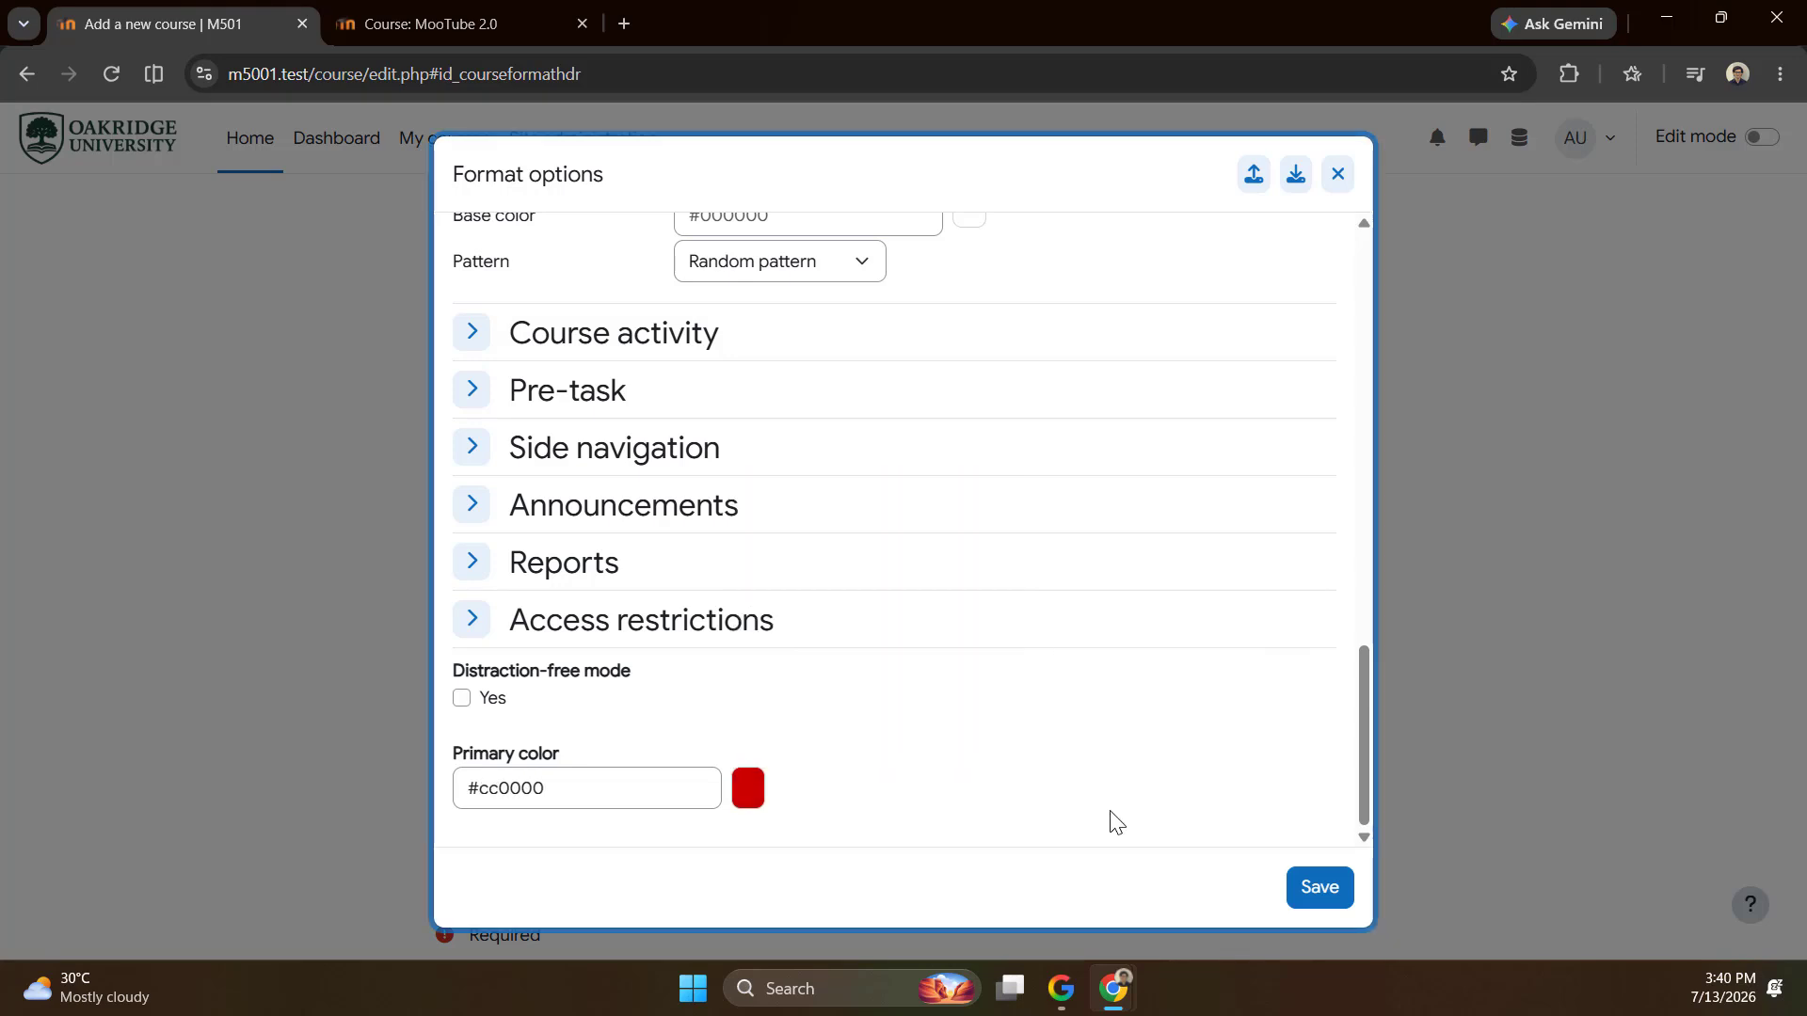
click(1308, 888)
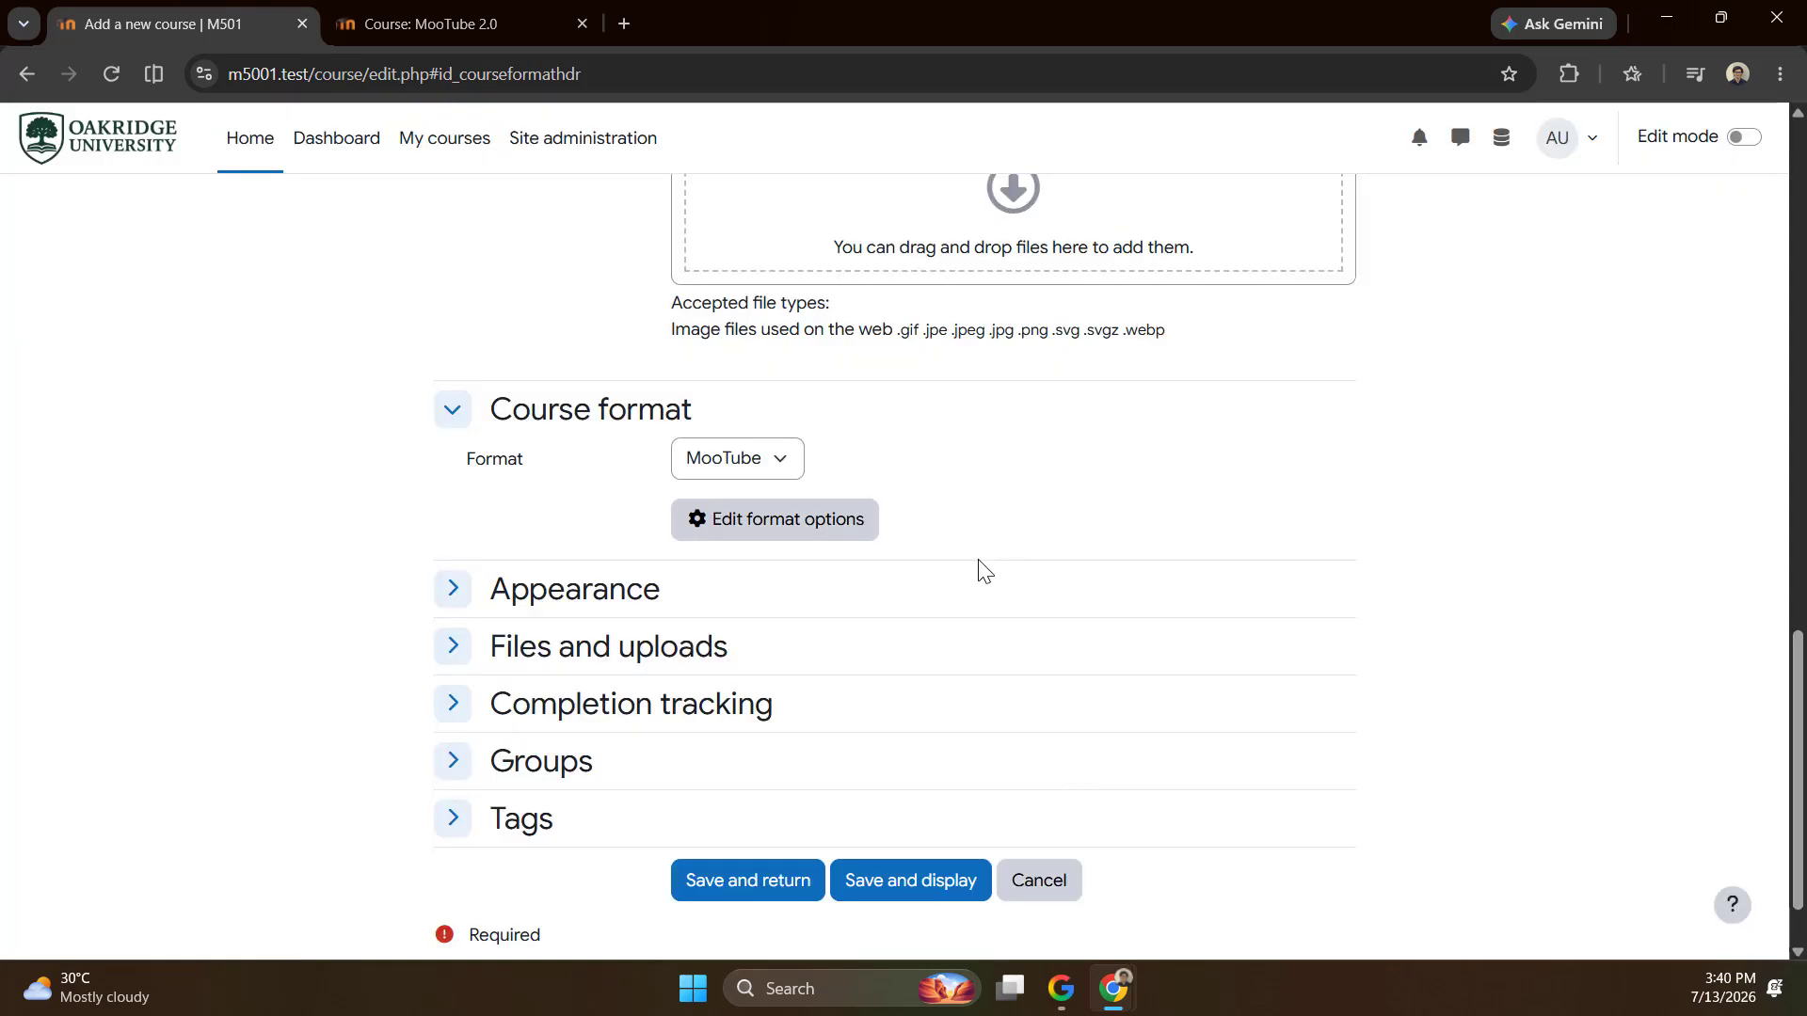
Set Show activity reports to Yes in the course's Appearance settings.
scroll(875, 727, down, 1)
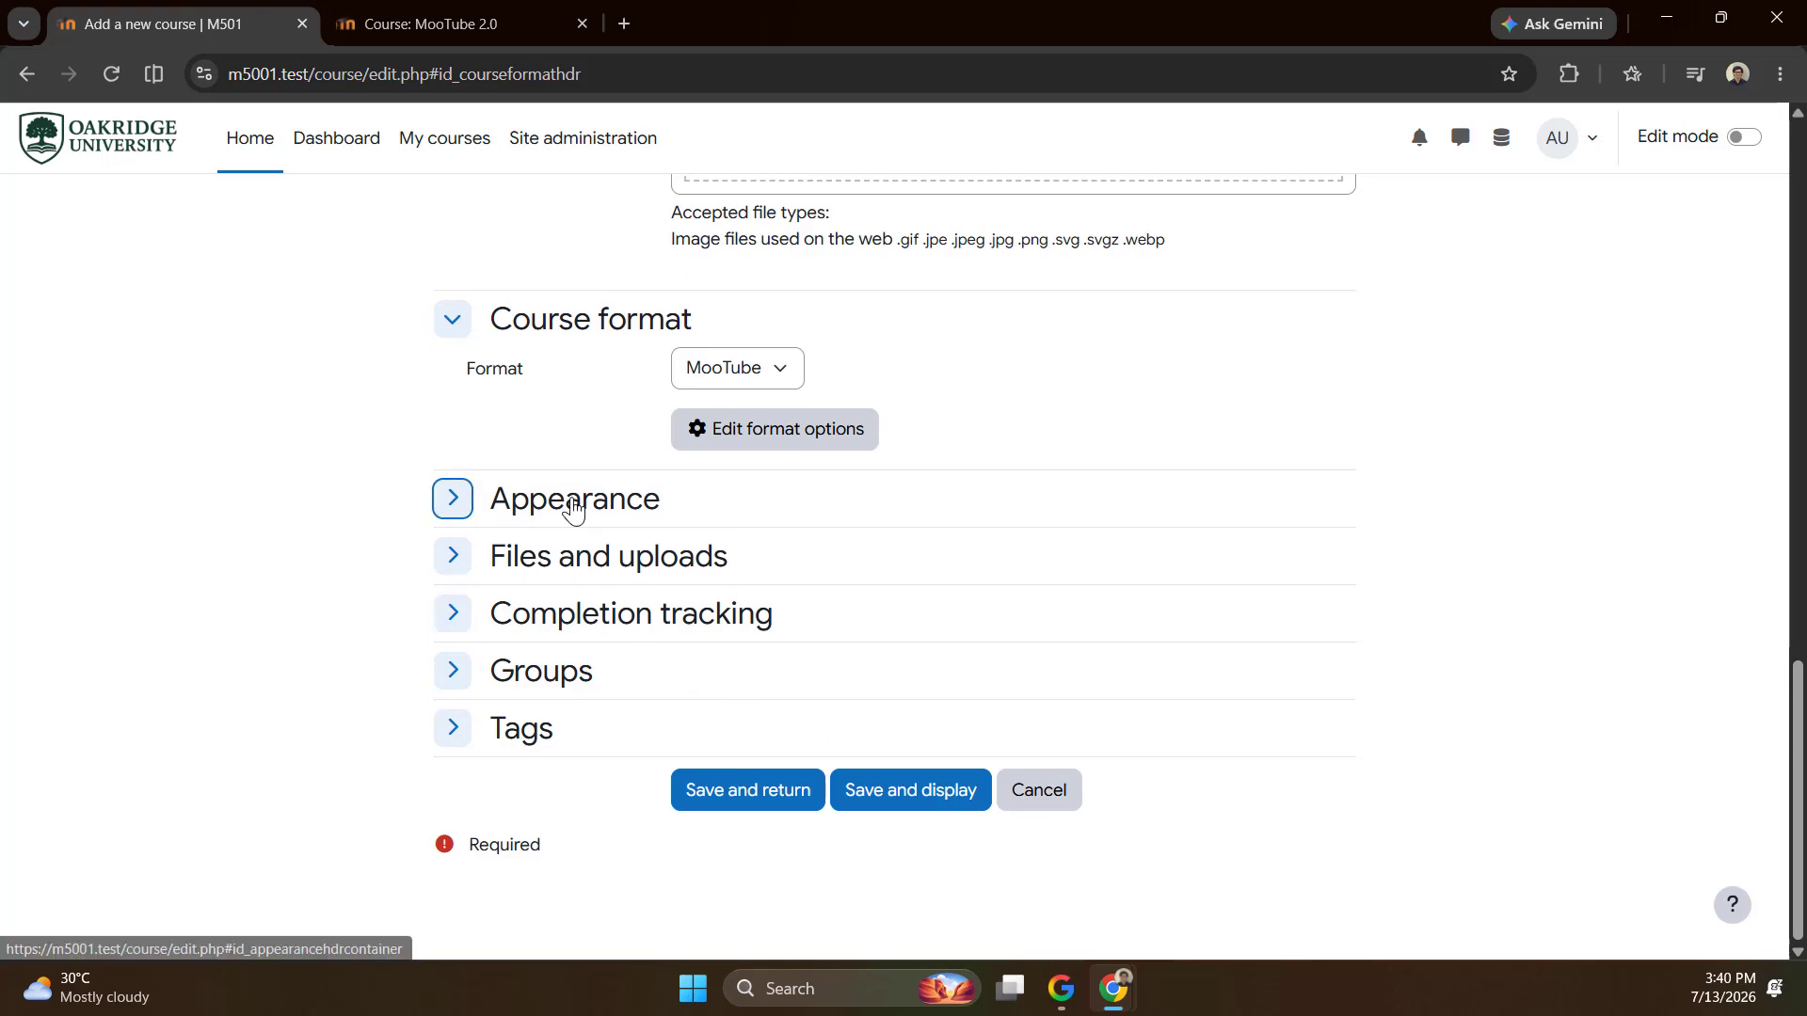
click(573, 509)
scroll(683, 734, down, 1)
click(711, 659)
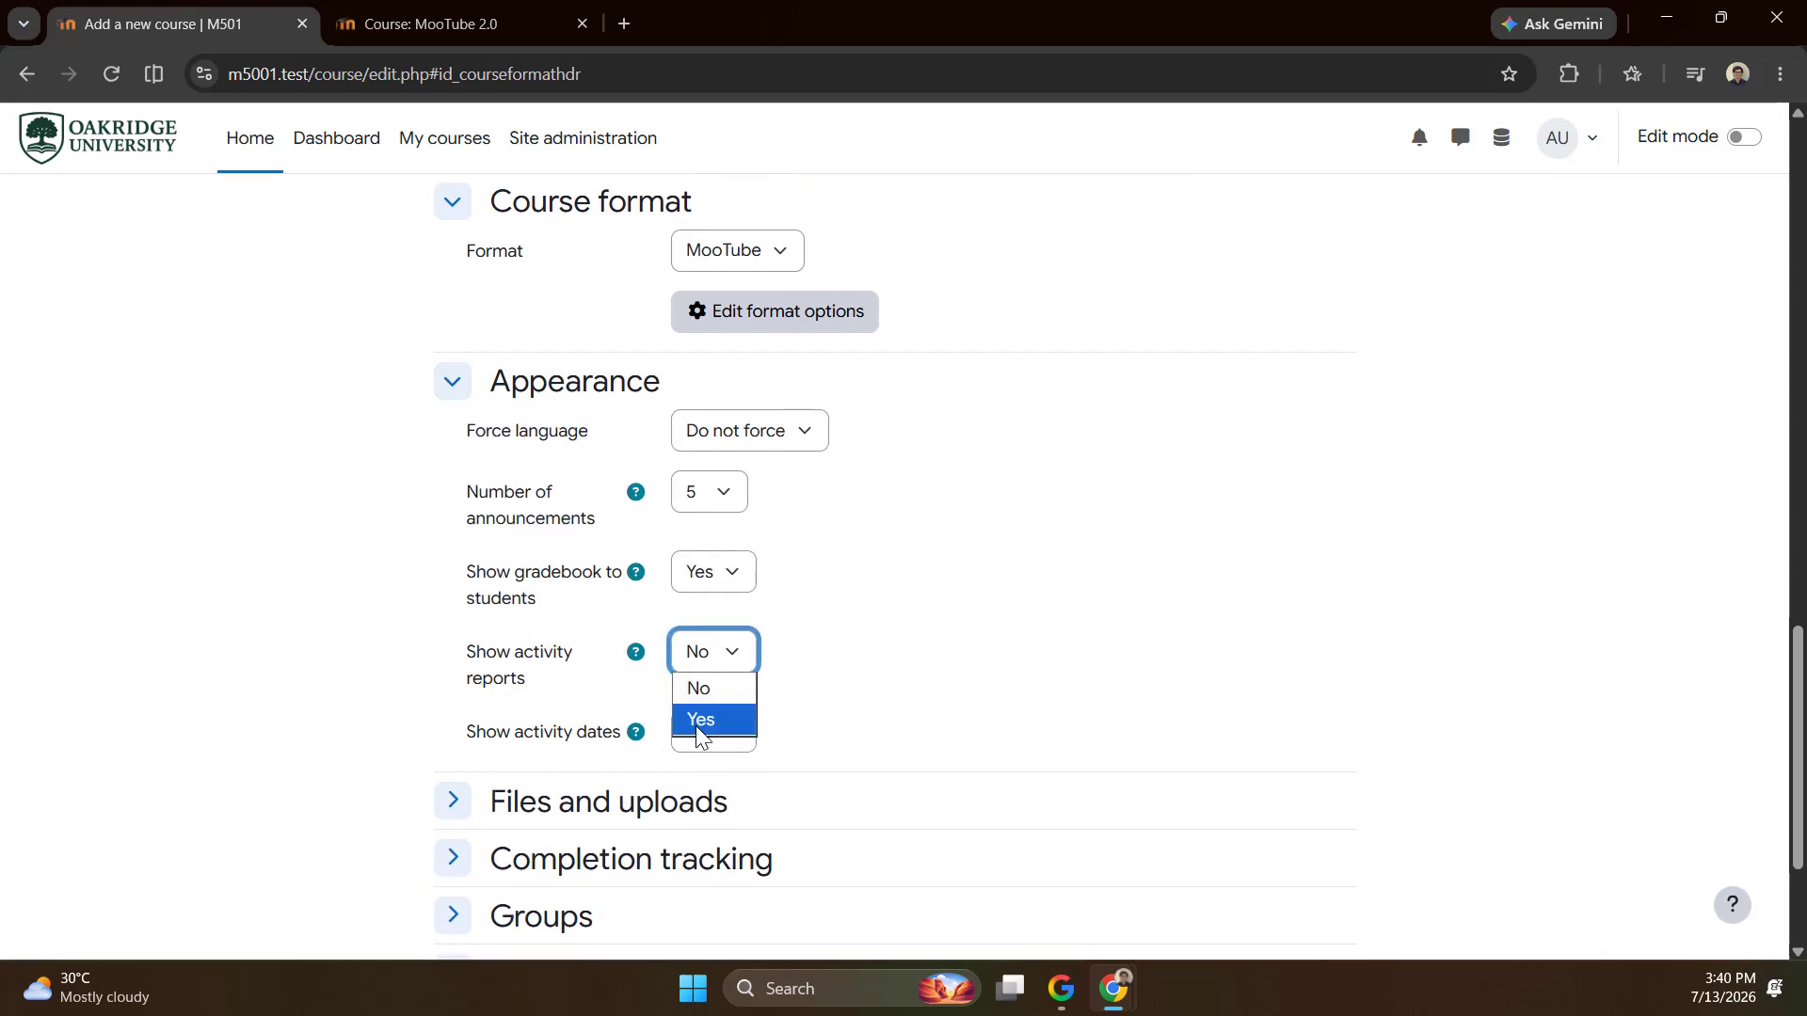
click(703, 720)
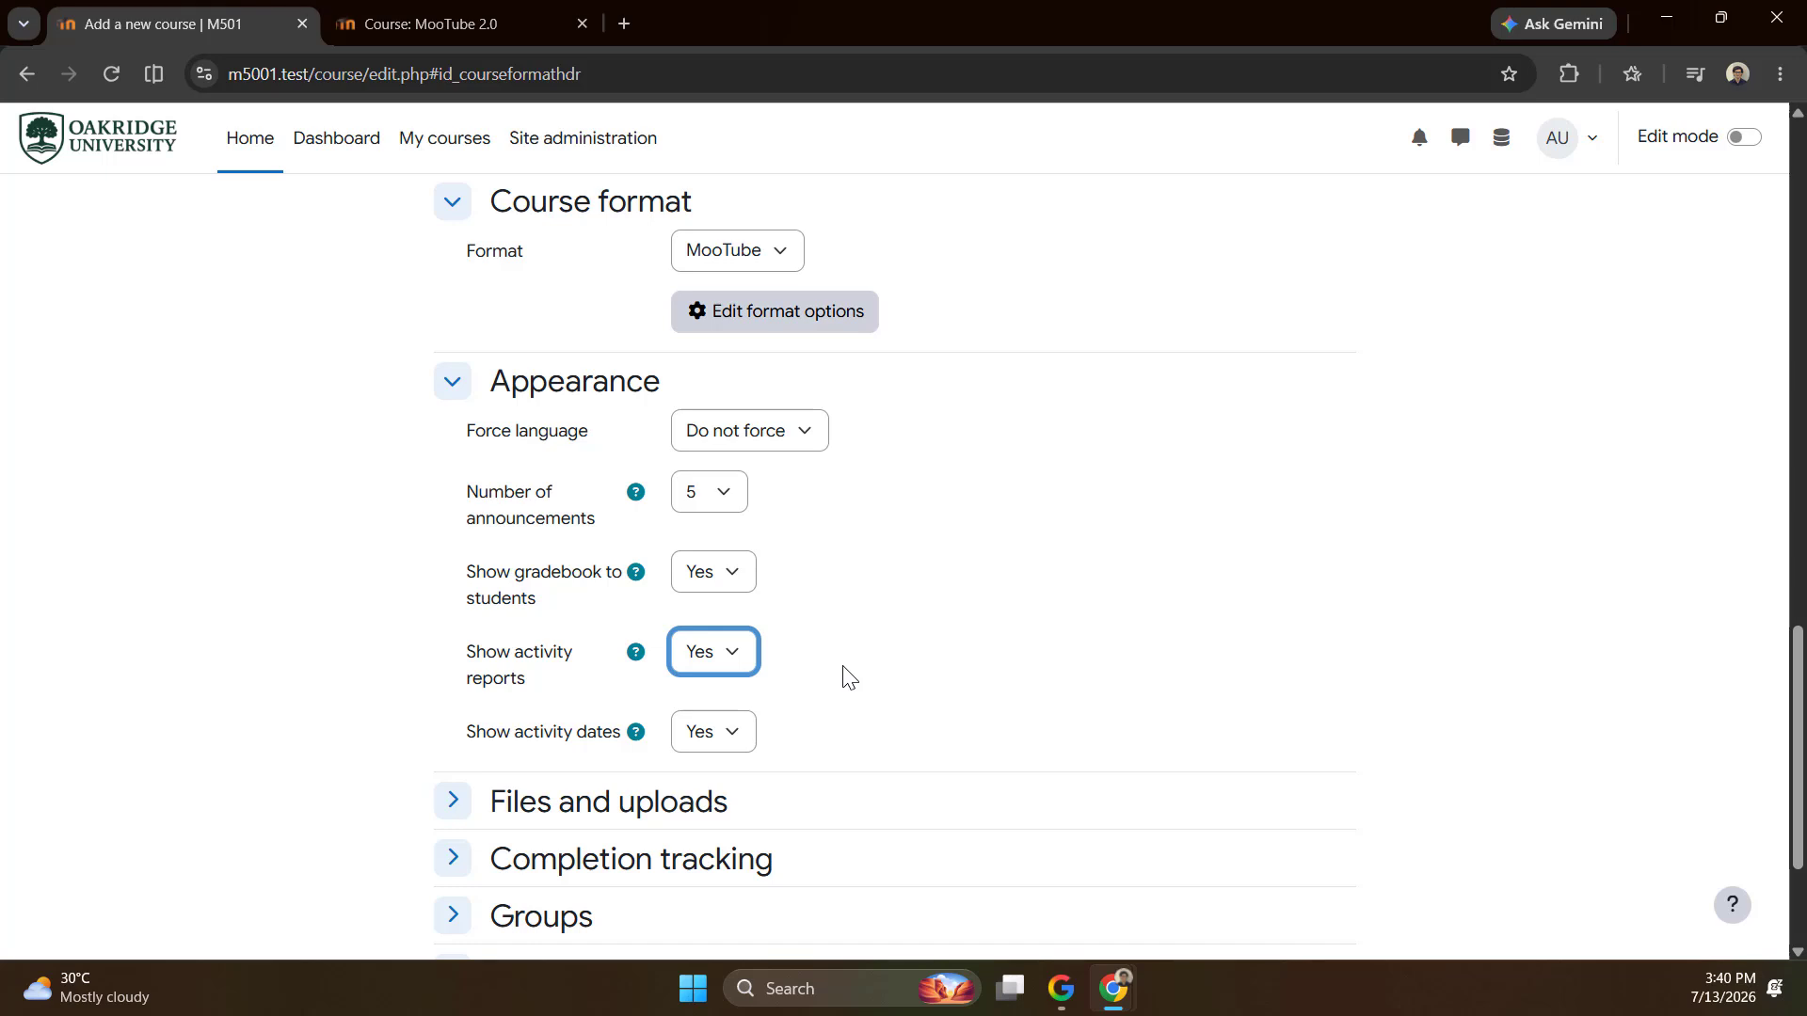
scroll(1016, 564, up, 3)
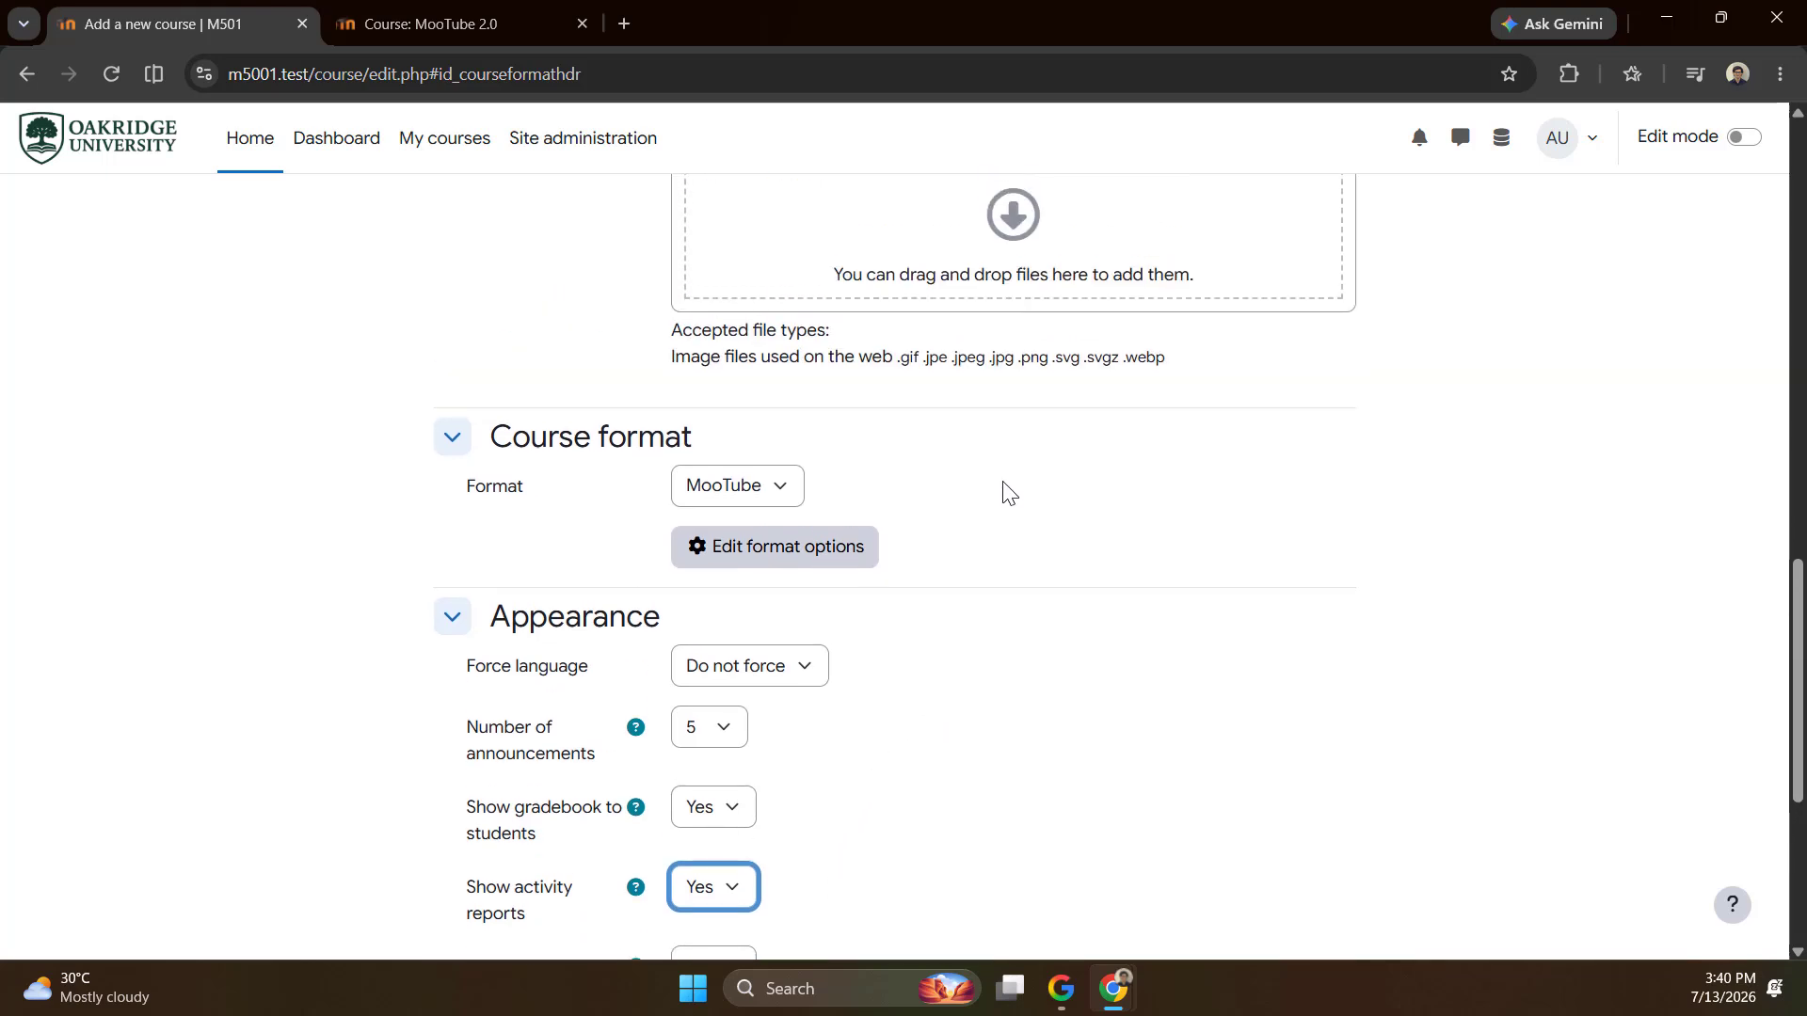
scroll(932, 718, down, 4)
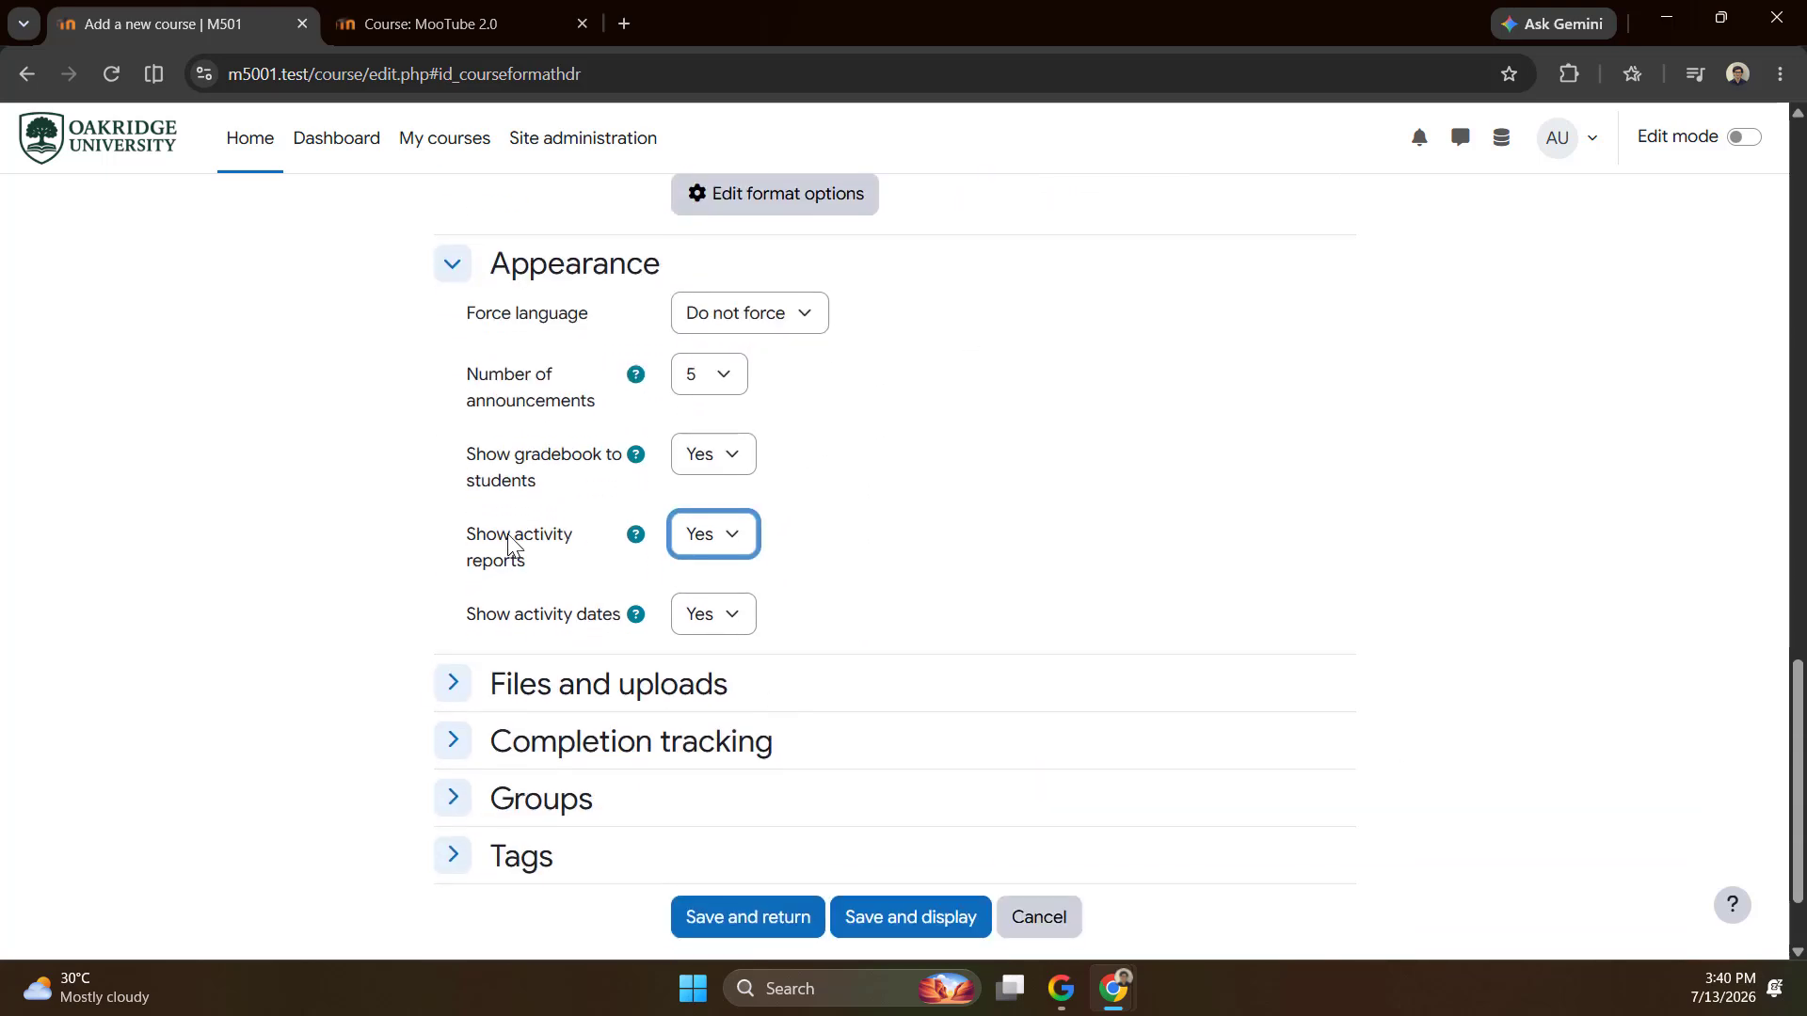
drag(514, 536, 548, 577)
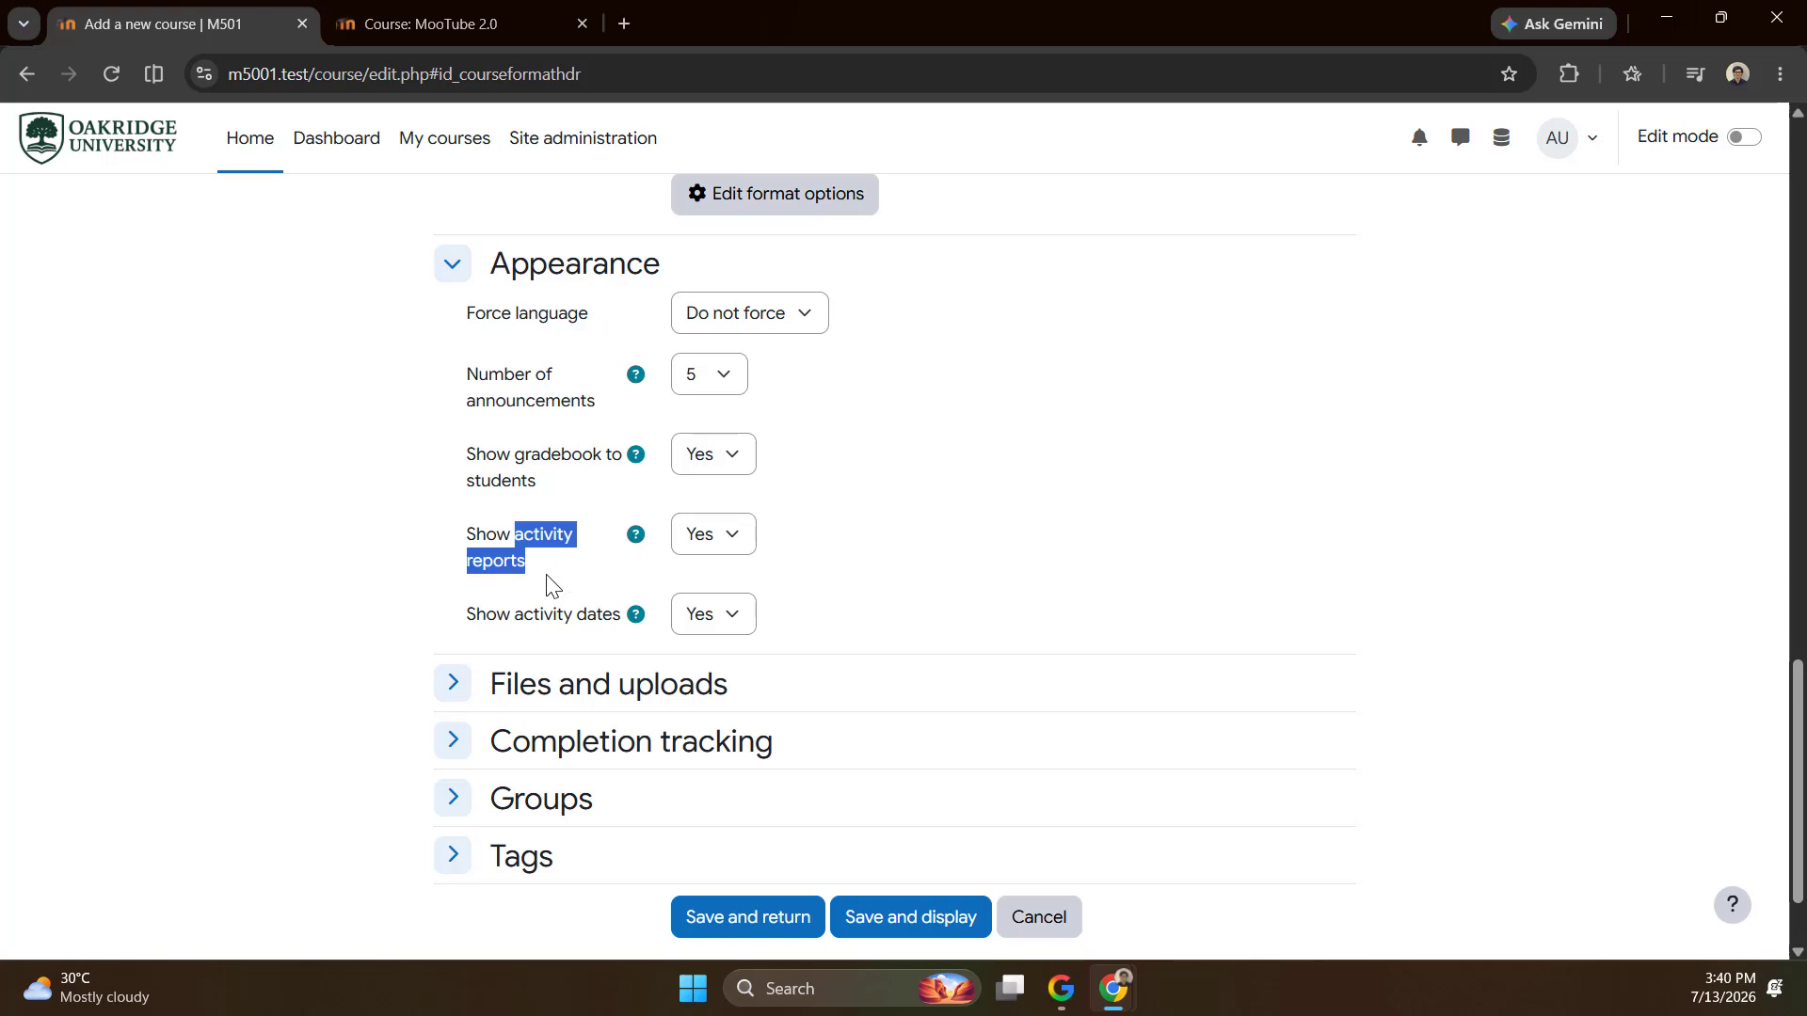
click(717, 541)
click(715, 591)
click(913, 595)
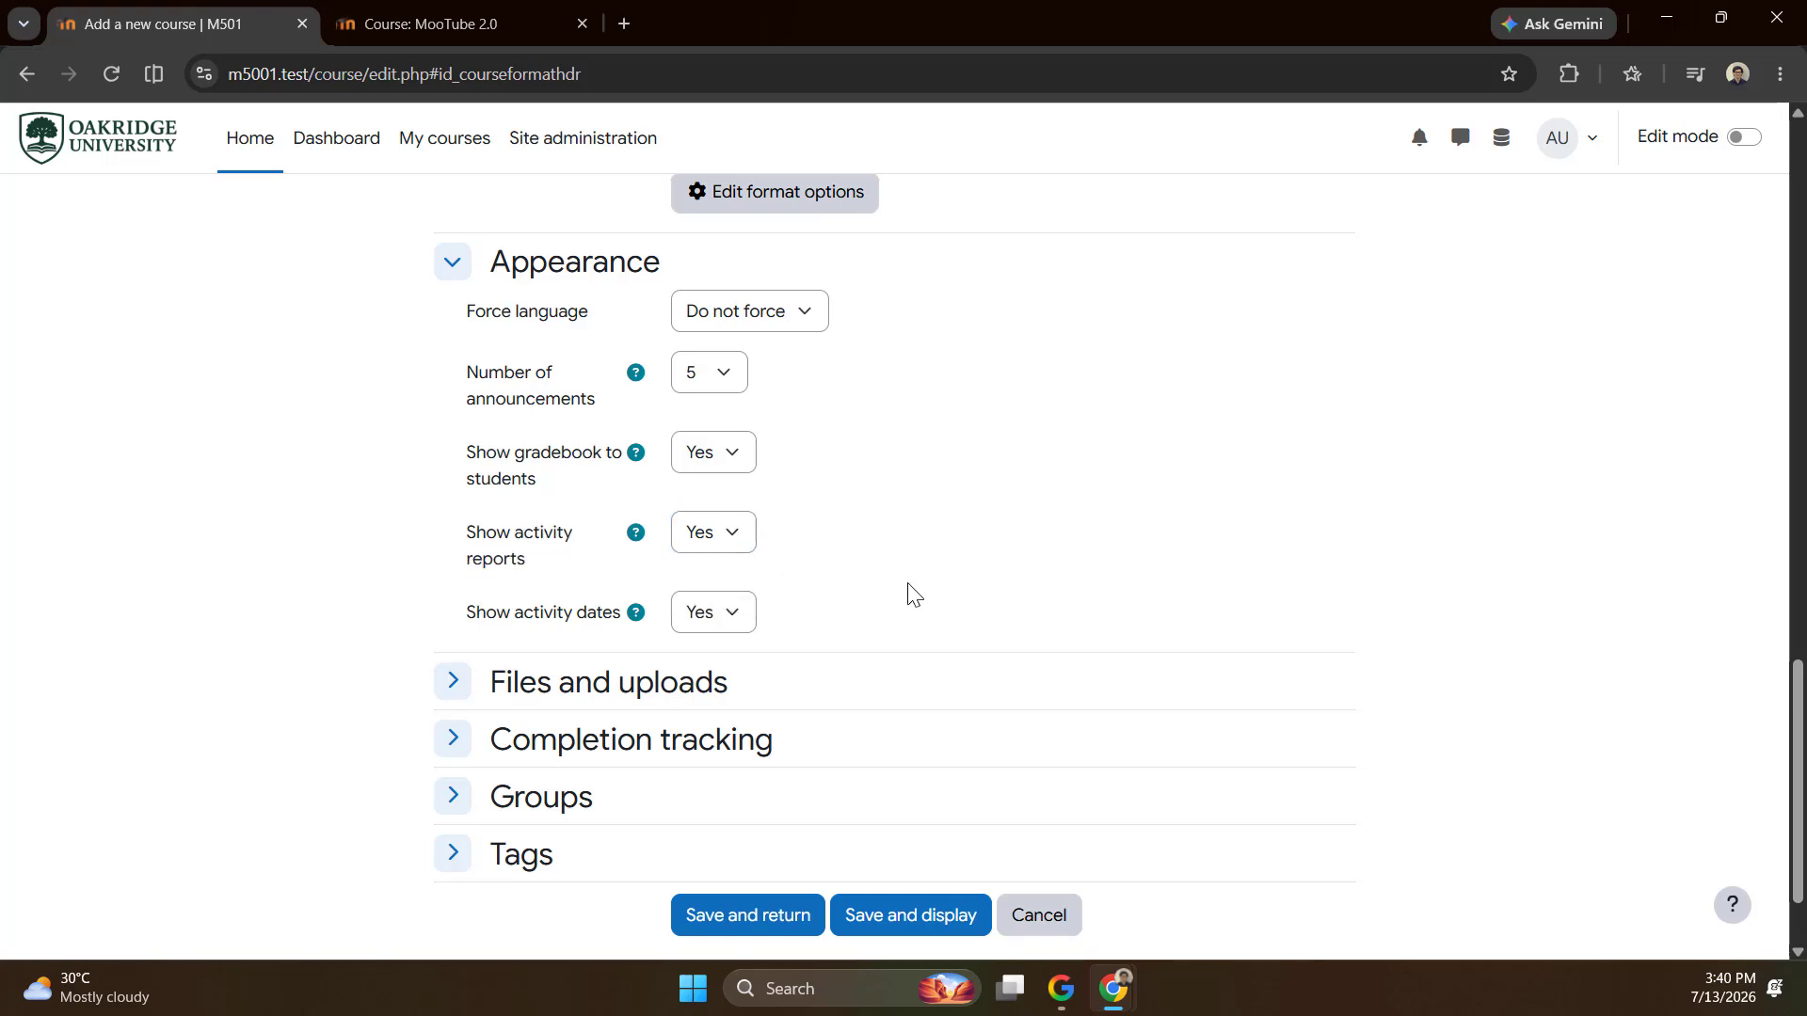
Save the Template A course and return to the category management page.
scroll(913, 594, down, 2)
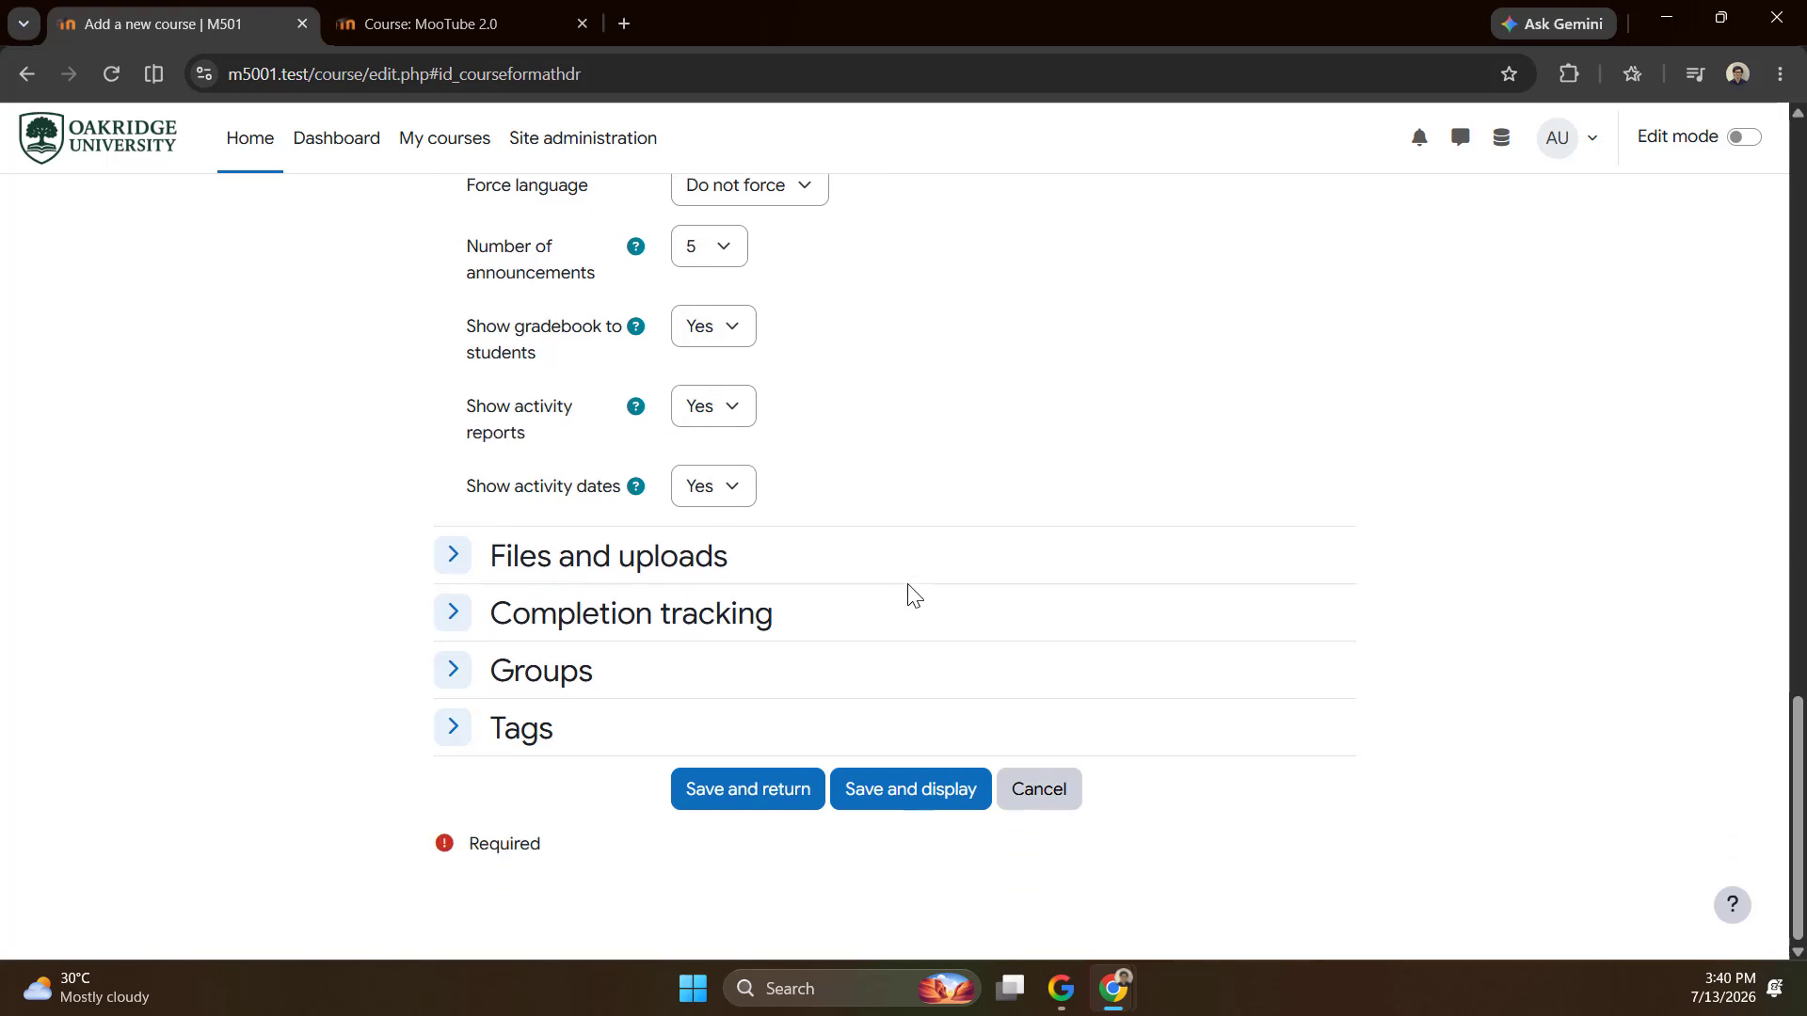
click(731, 802)
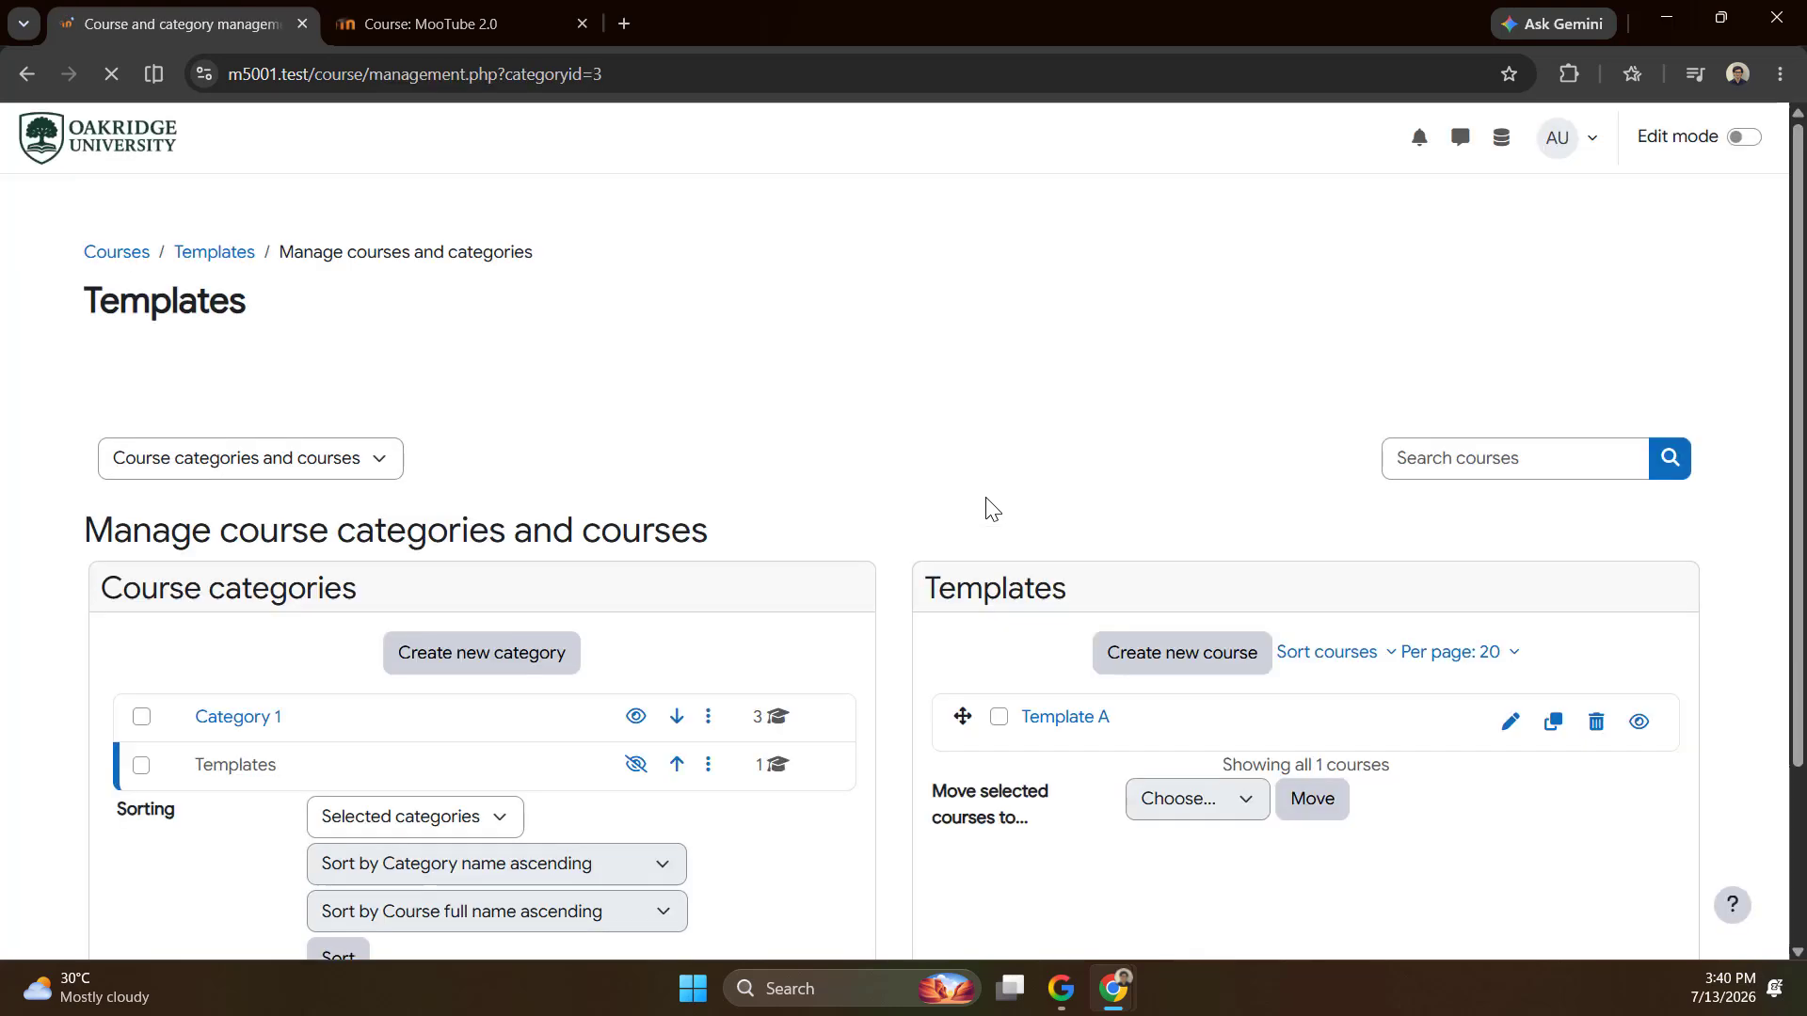
scroll(877, 680, down, 3)
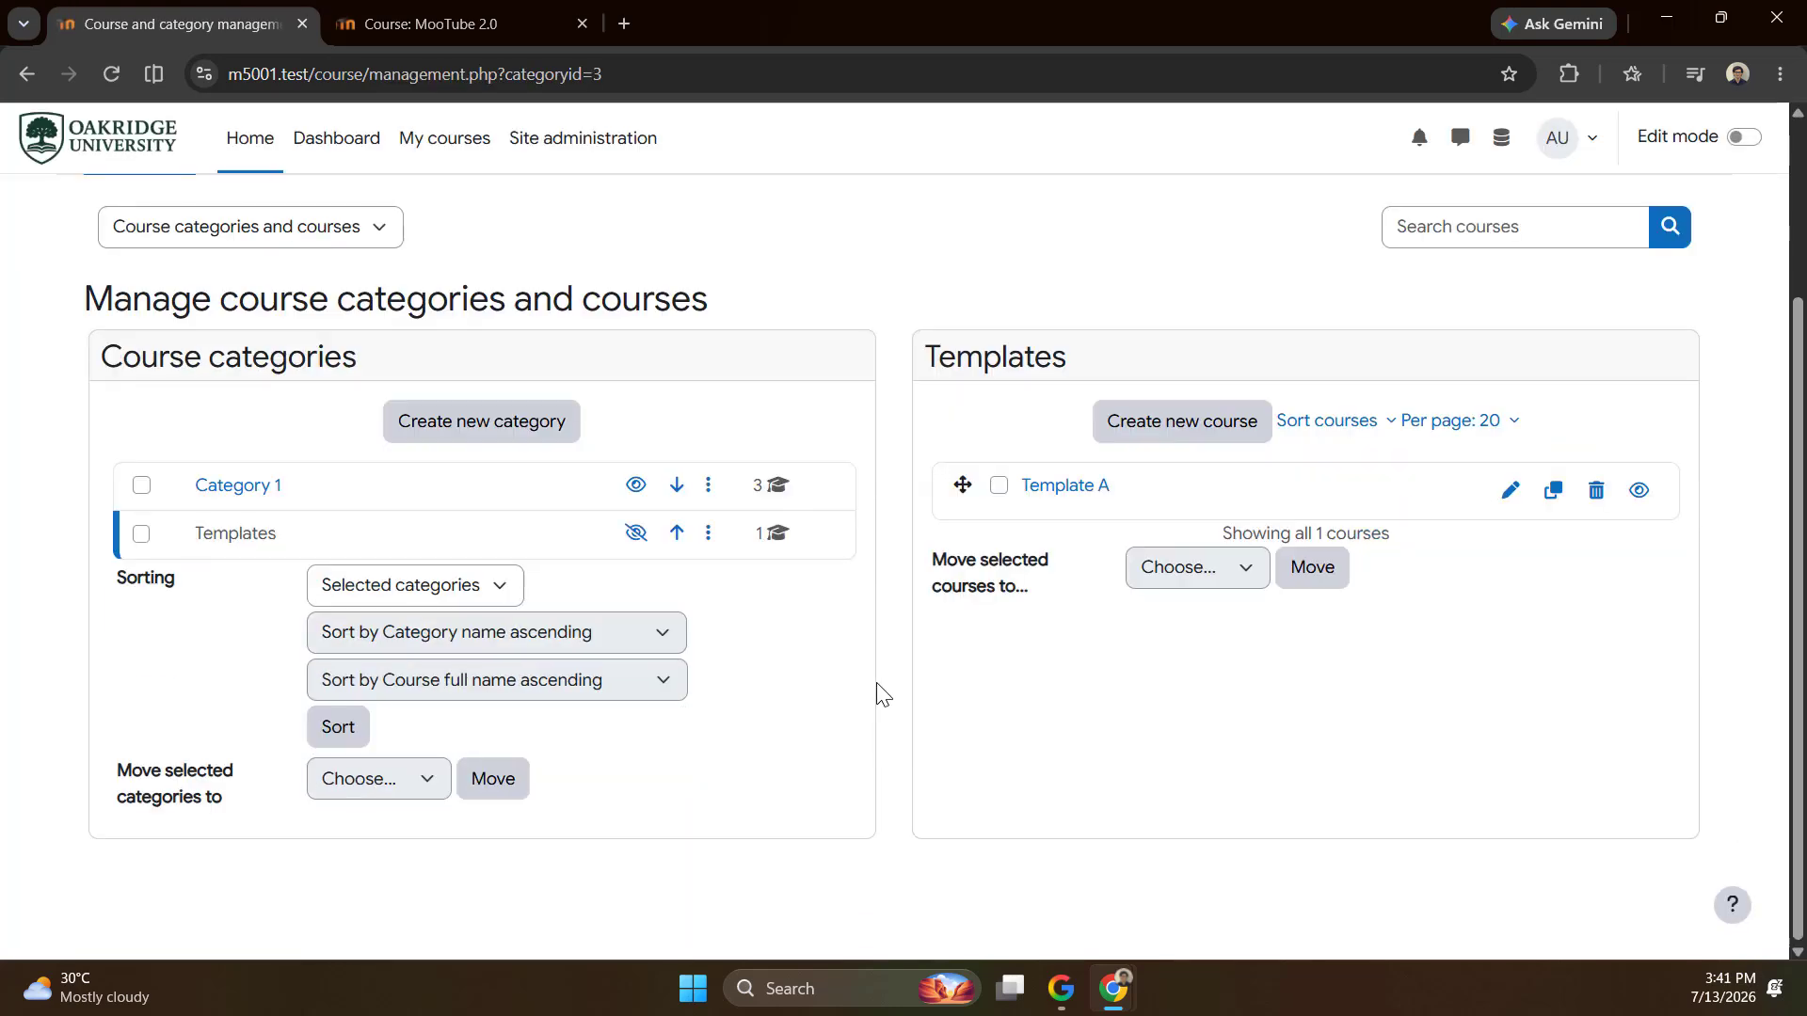
scroll(885, 694, up, 2)
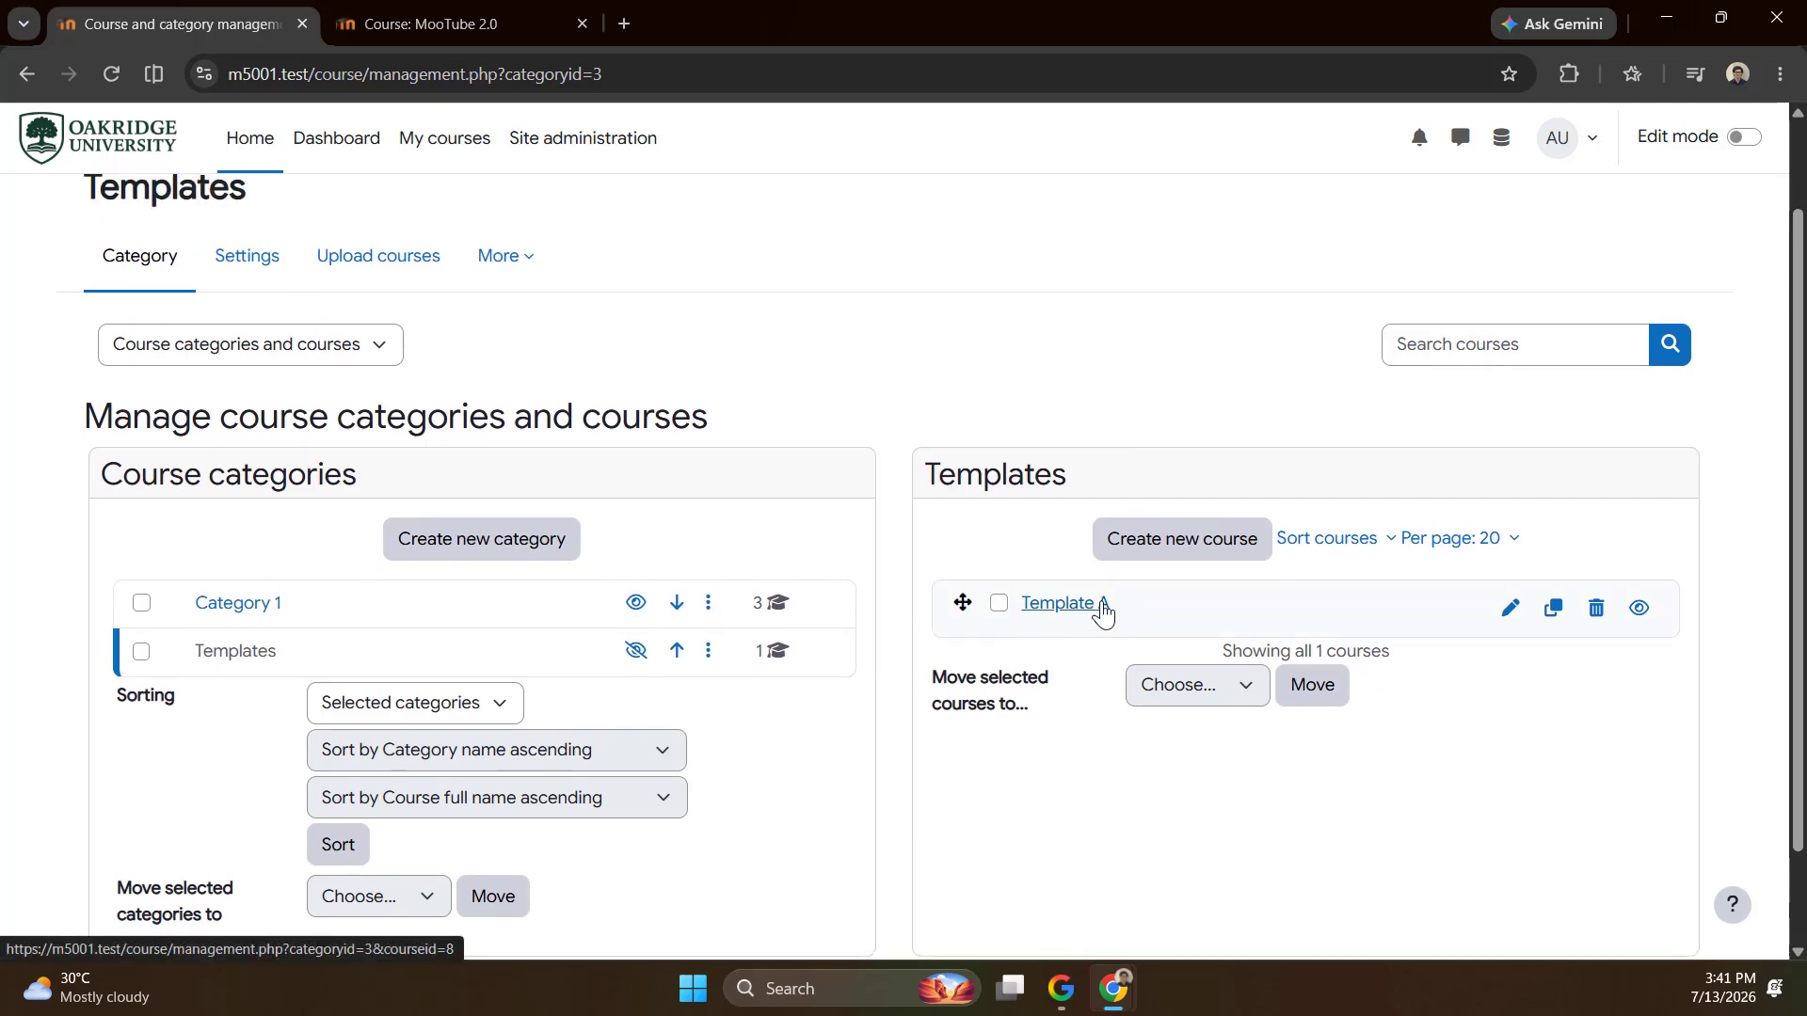
Open Template A's course settings and look through its sections.
click(1506, 610)
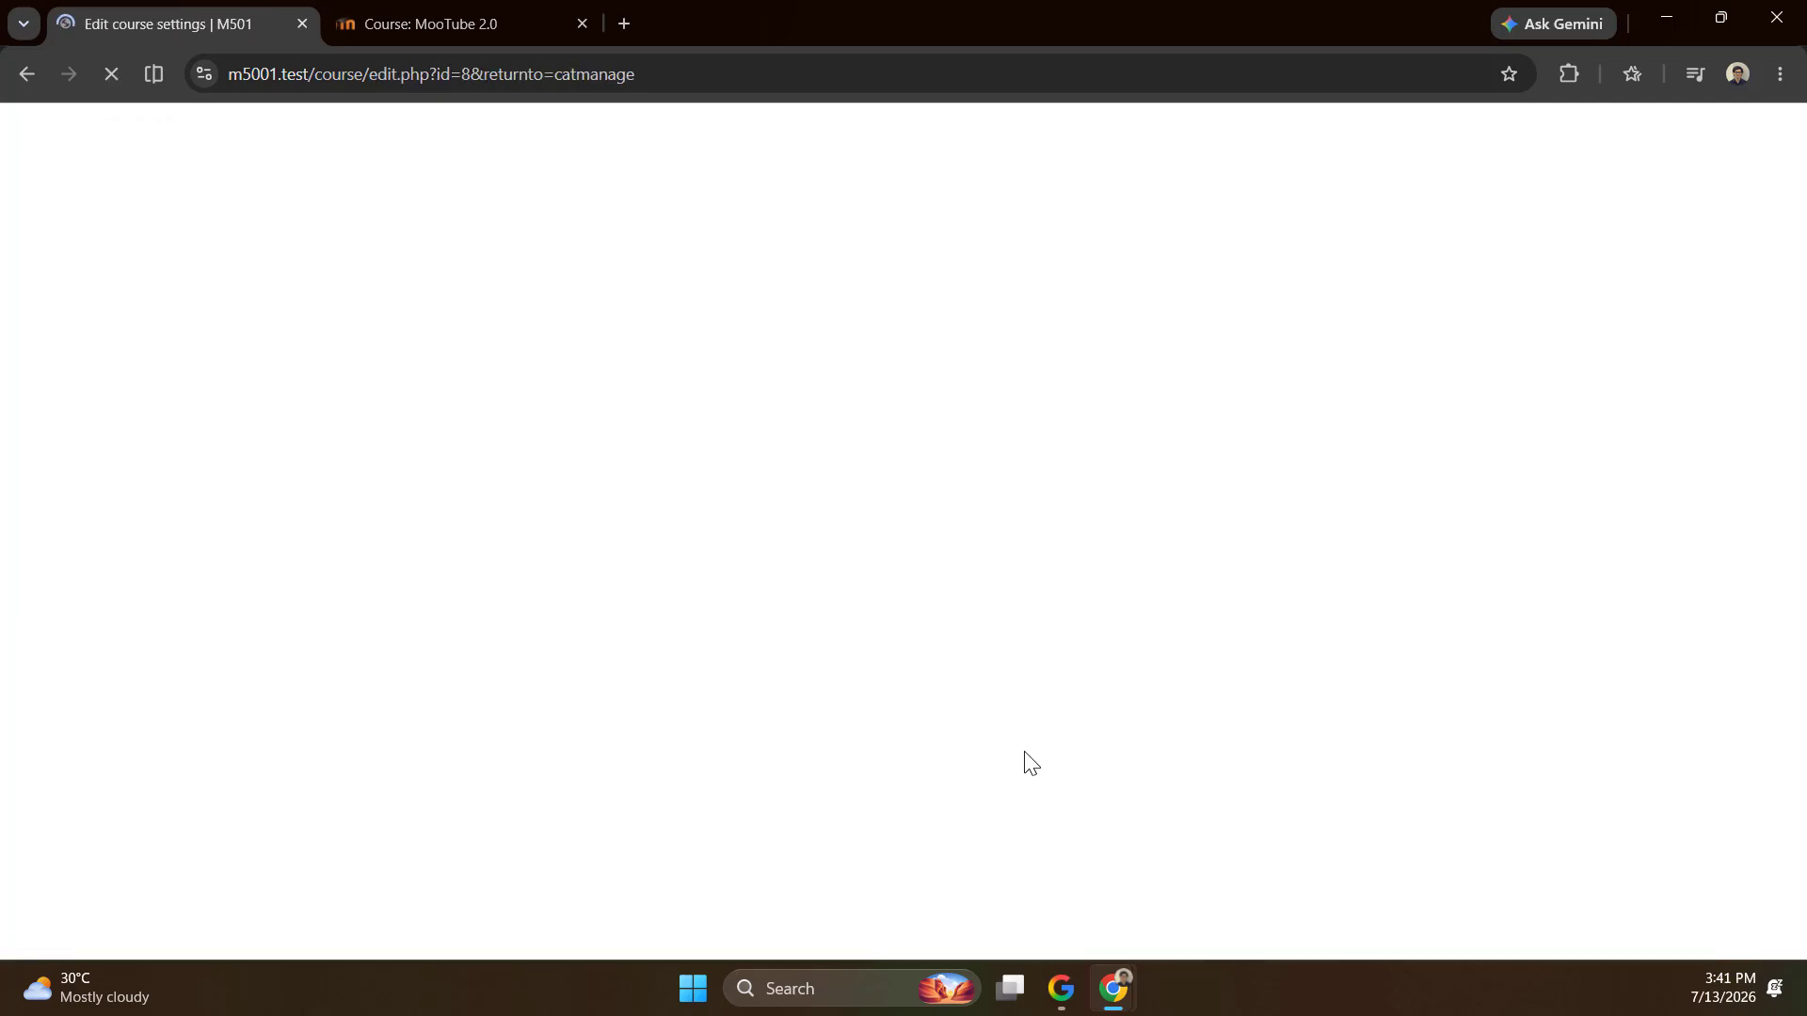
scroll(605, 666, down, 10)
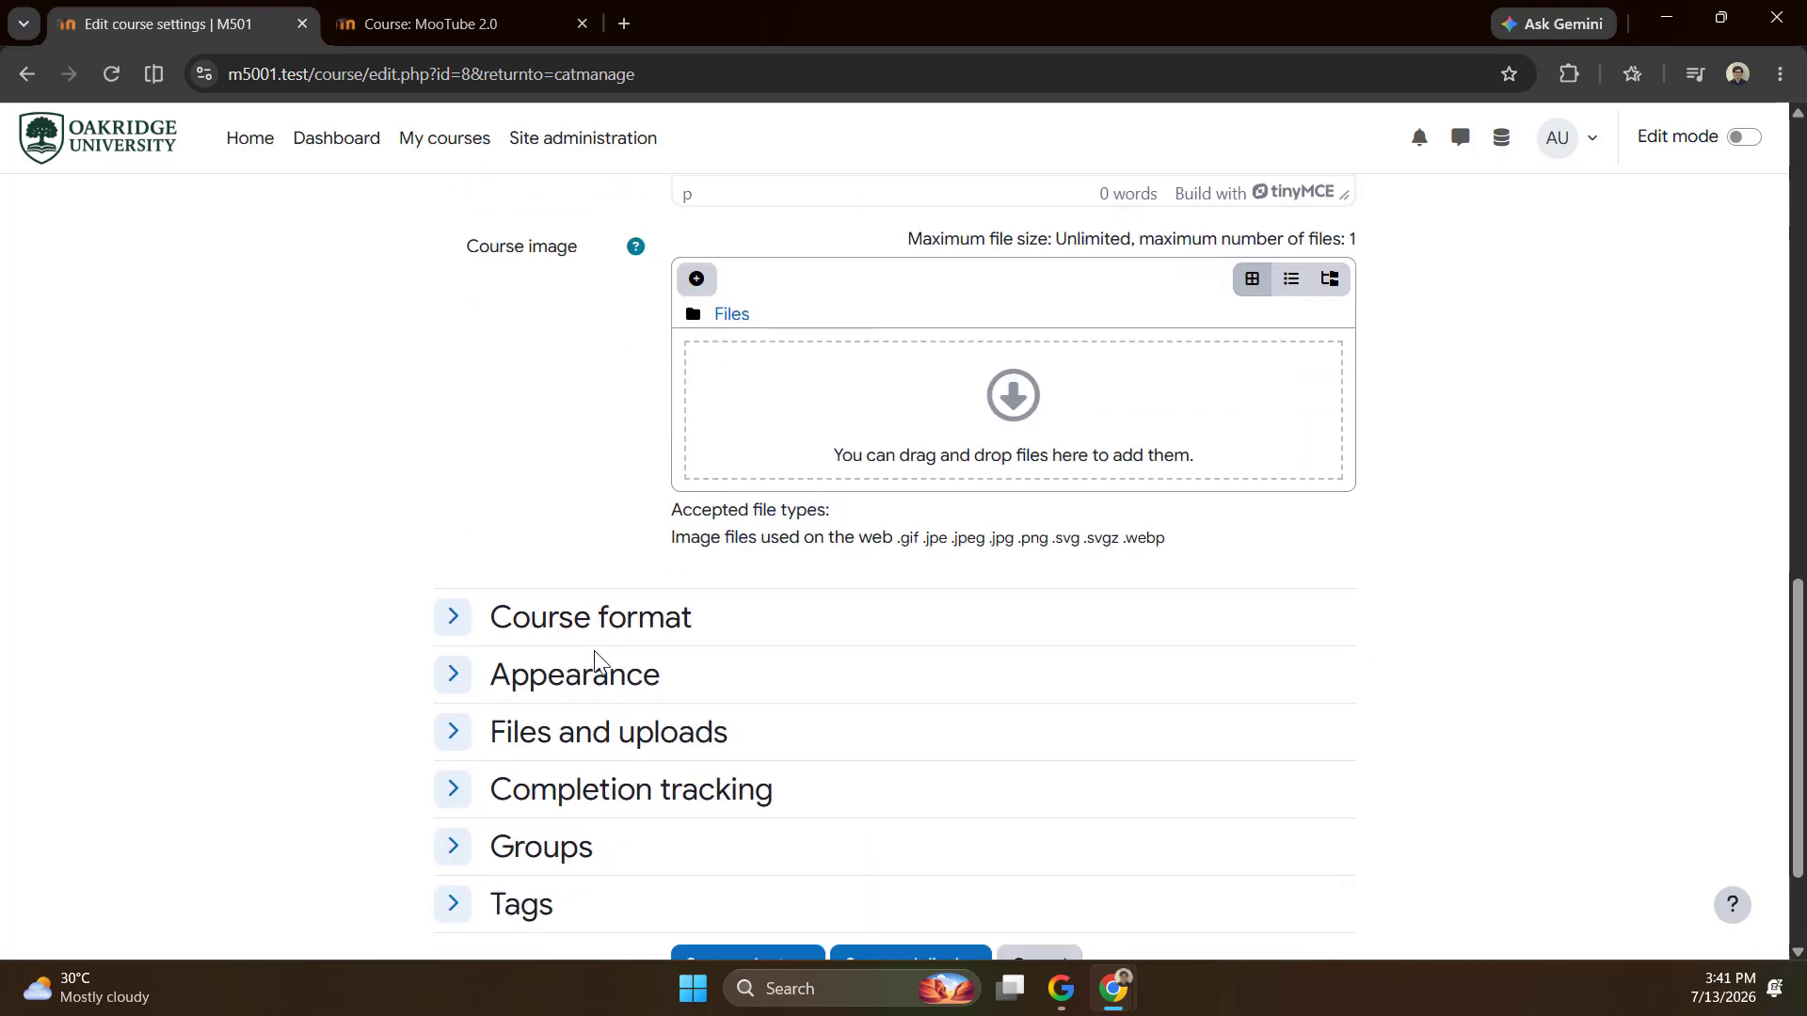
scroll(715, 701, up, 10)
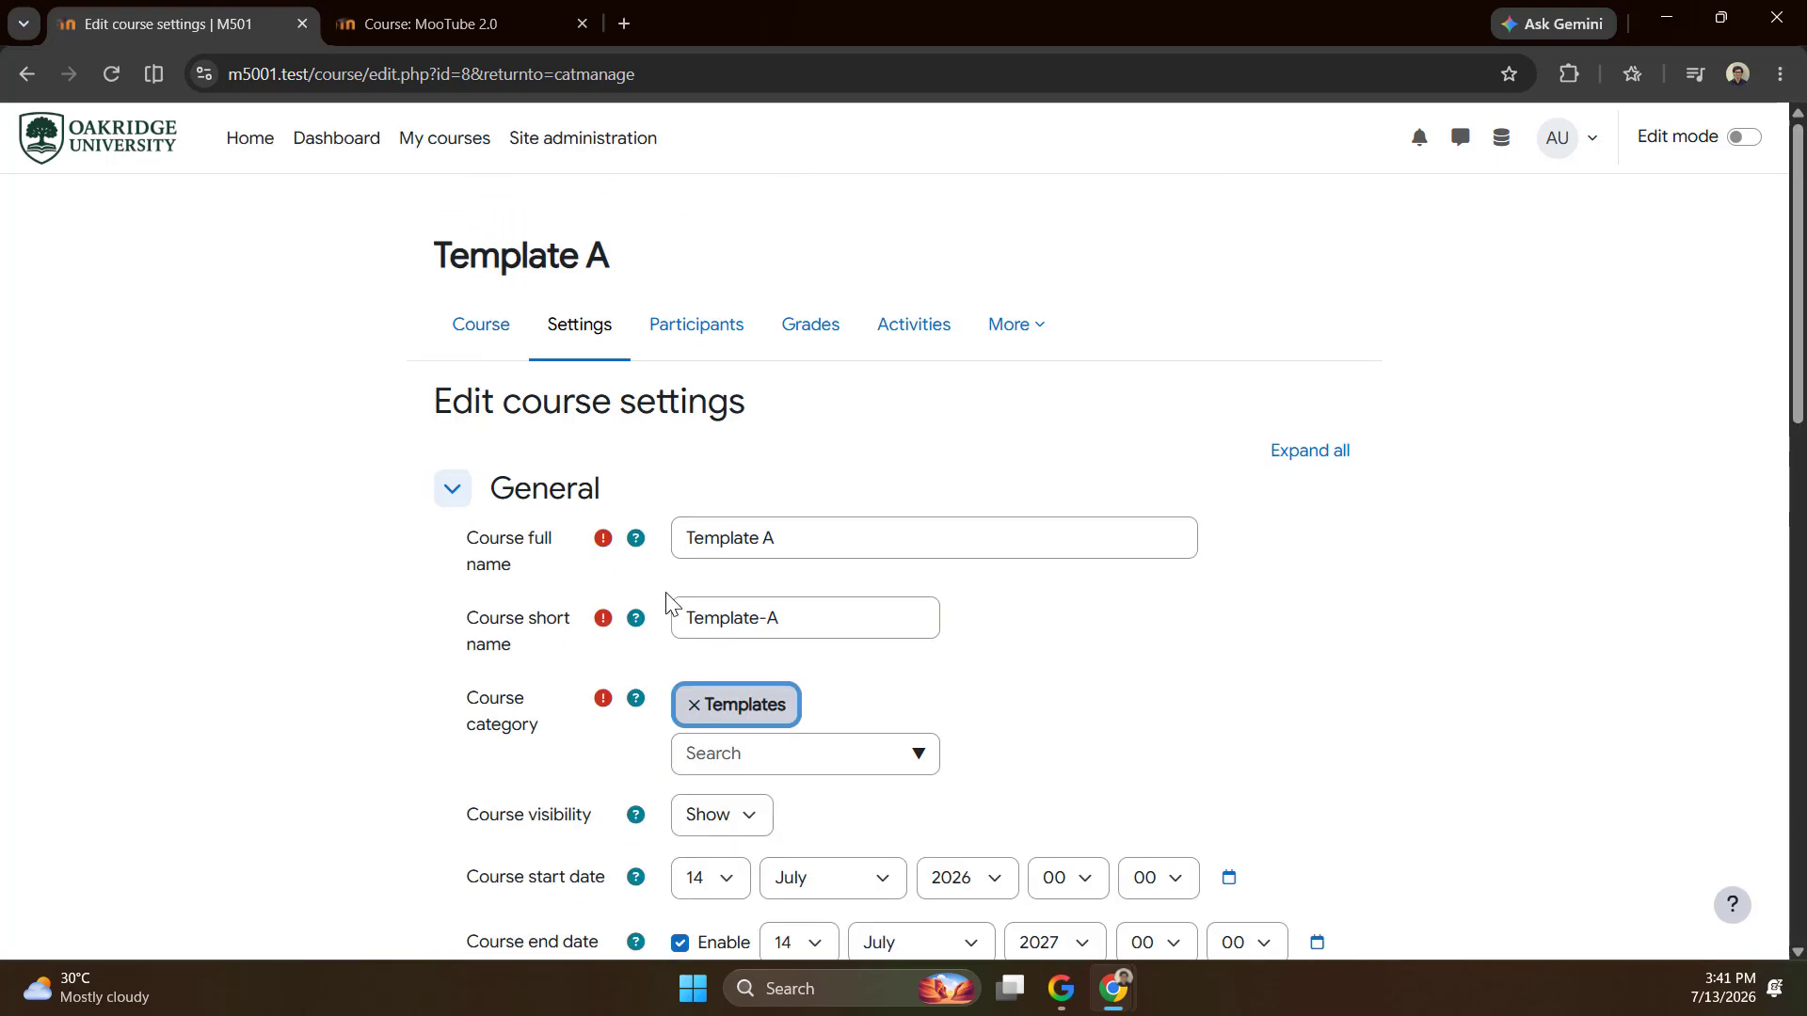
View Template A's course page, and open the MooTube course format settings in site administration.
click(481, 326)
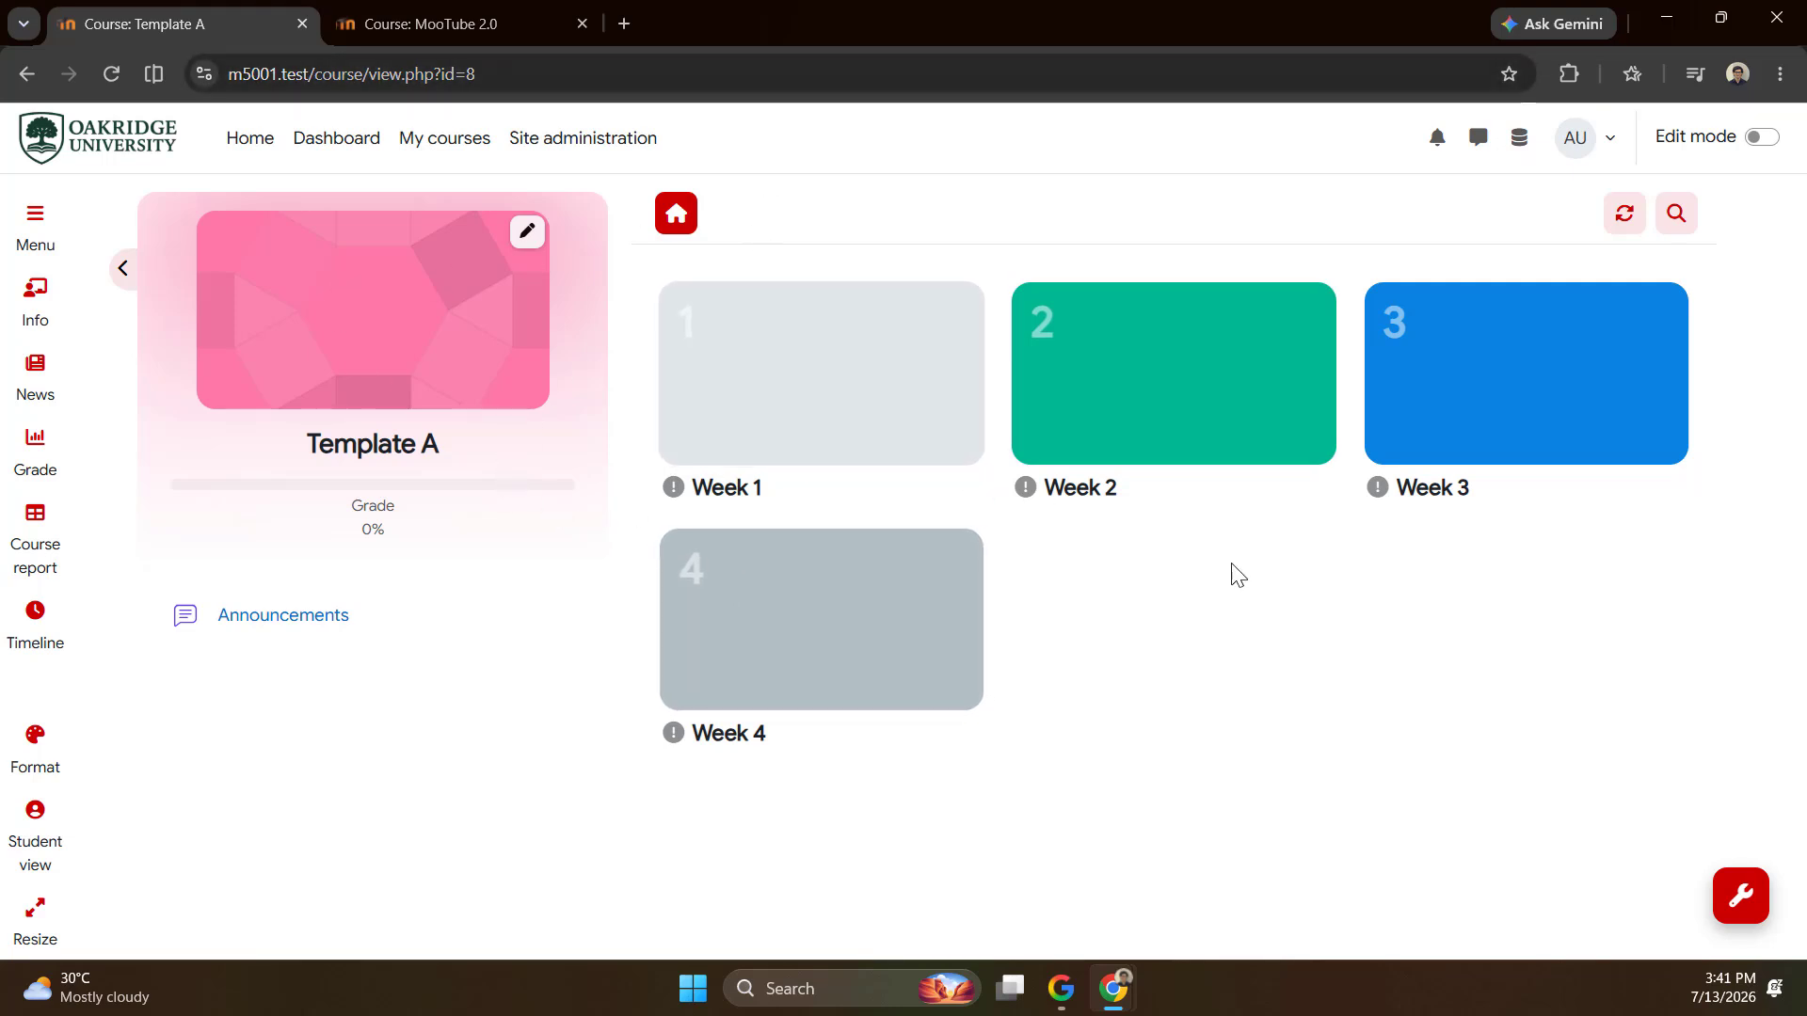
click(544, 141)
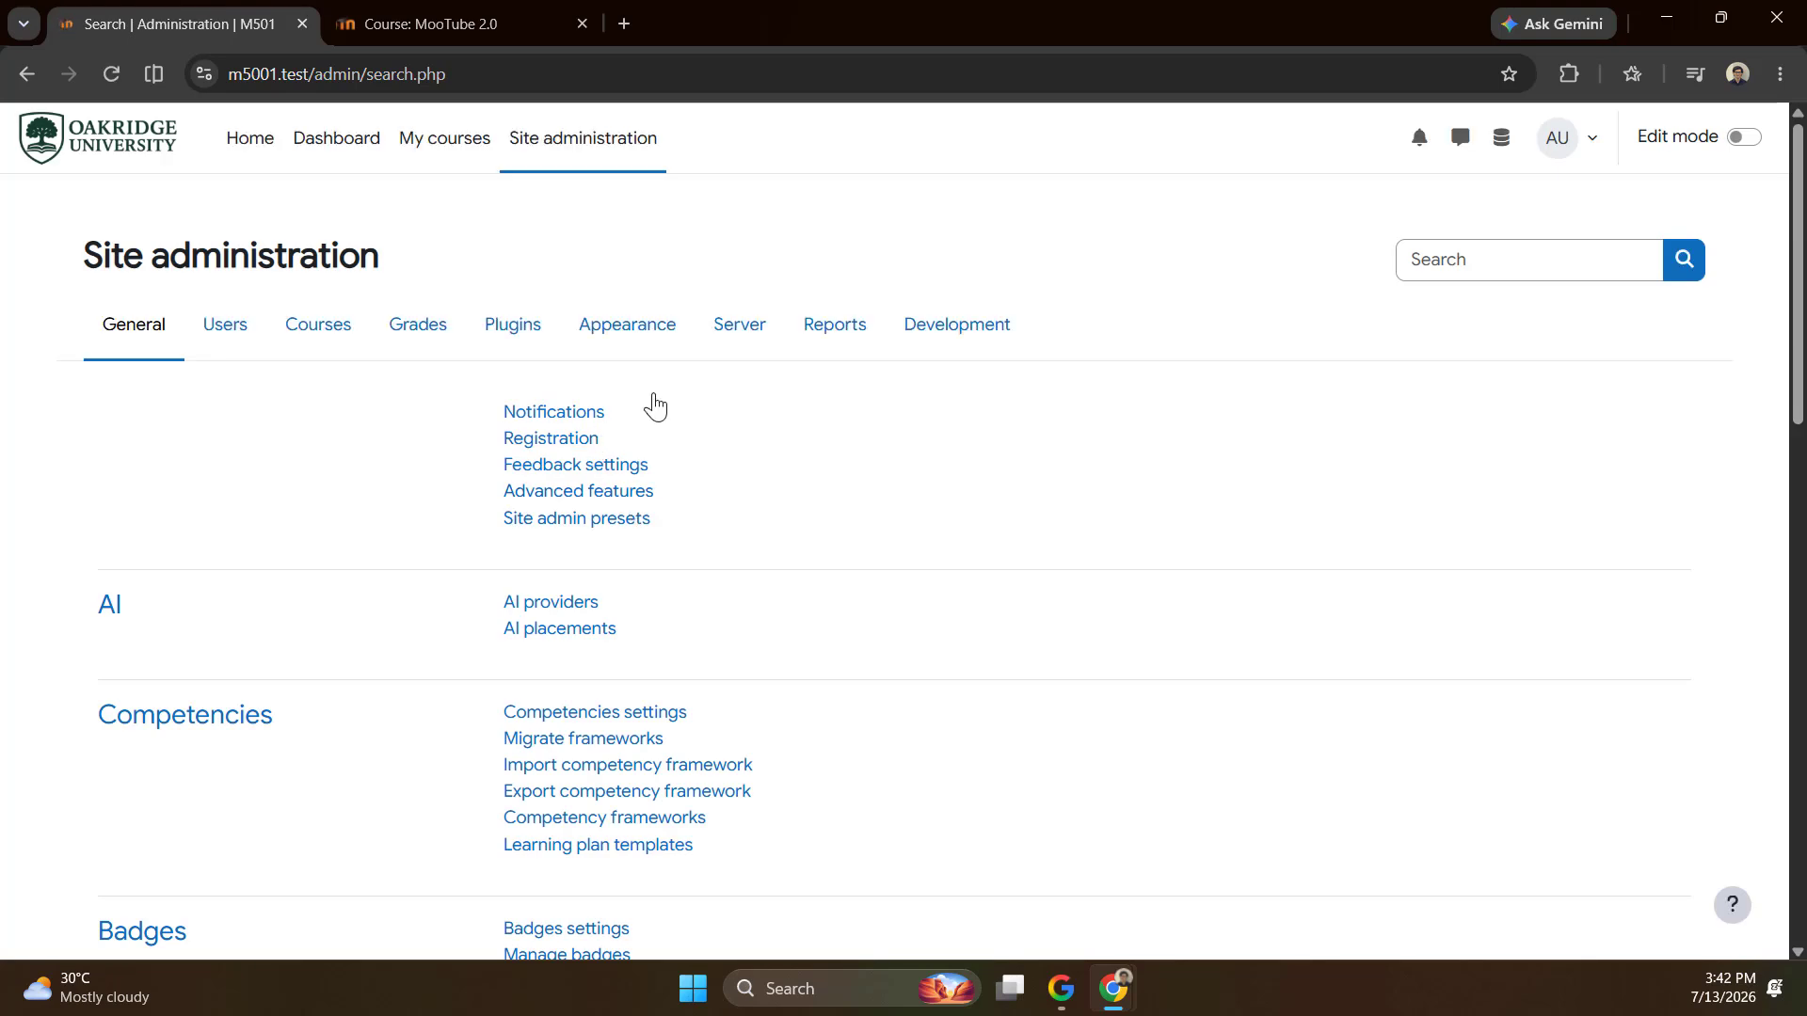
click(497, 338)
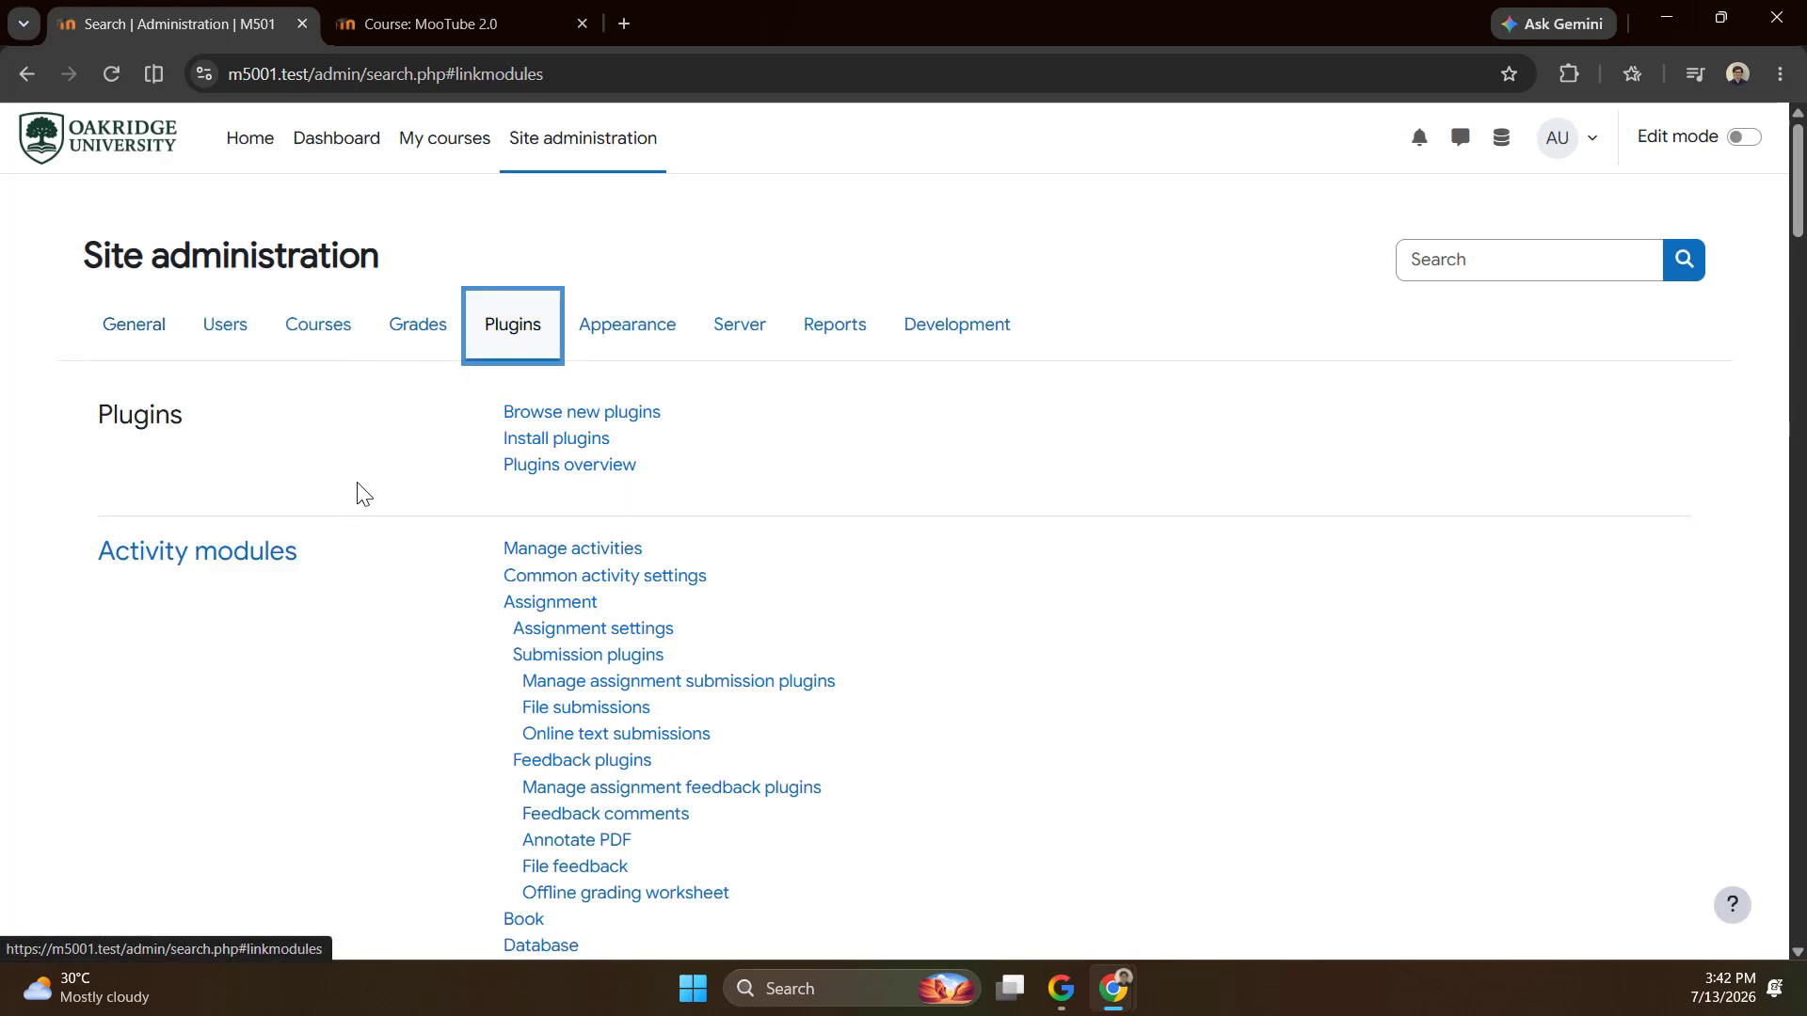
scroll(356, 486, down, 20)
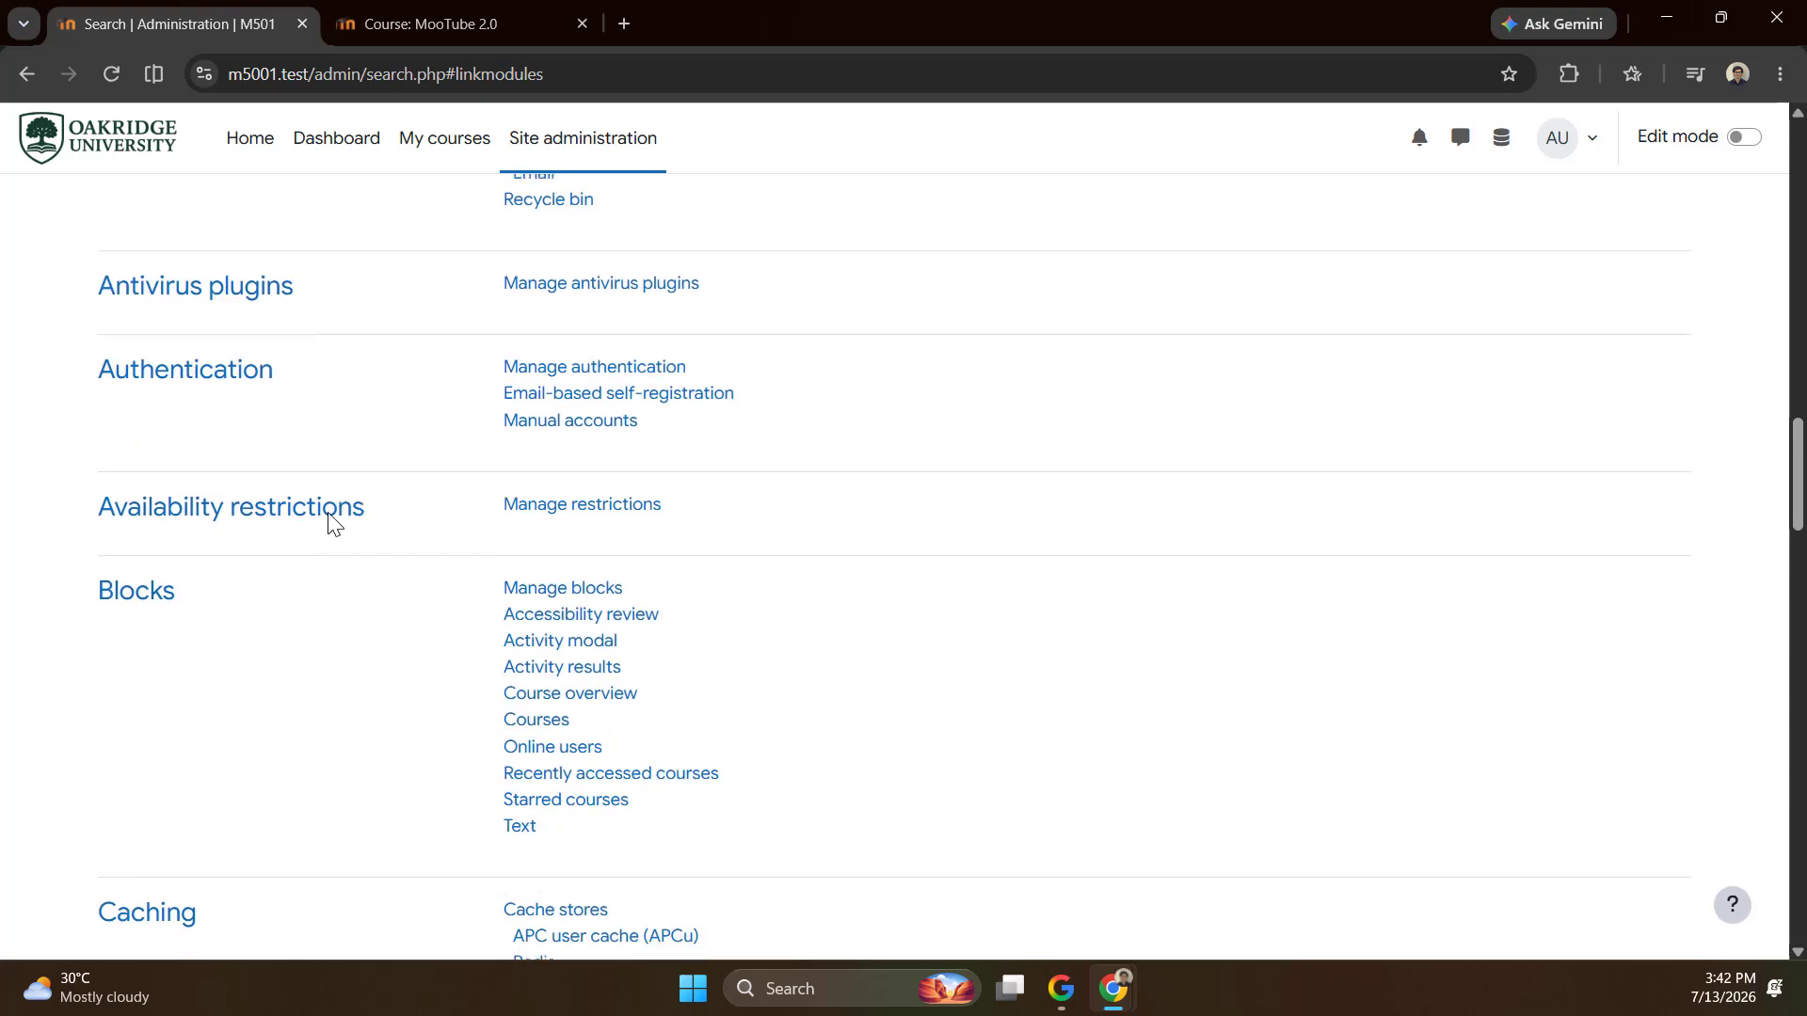
scroll(213, 666, down, 9)
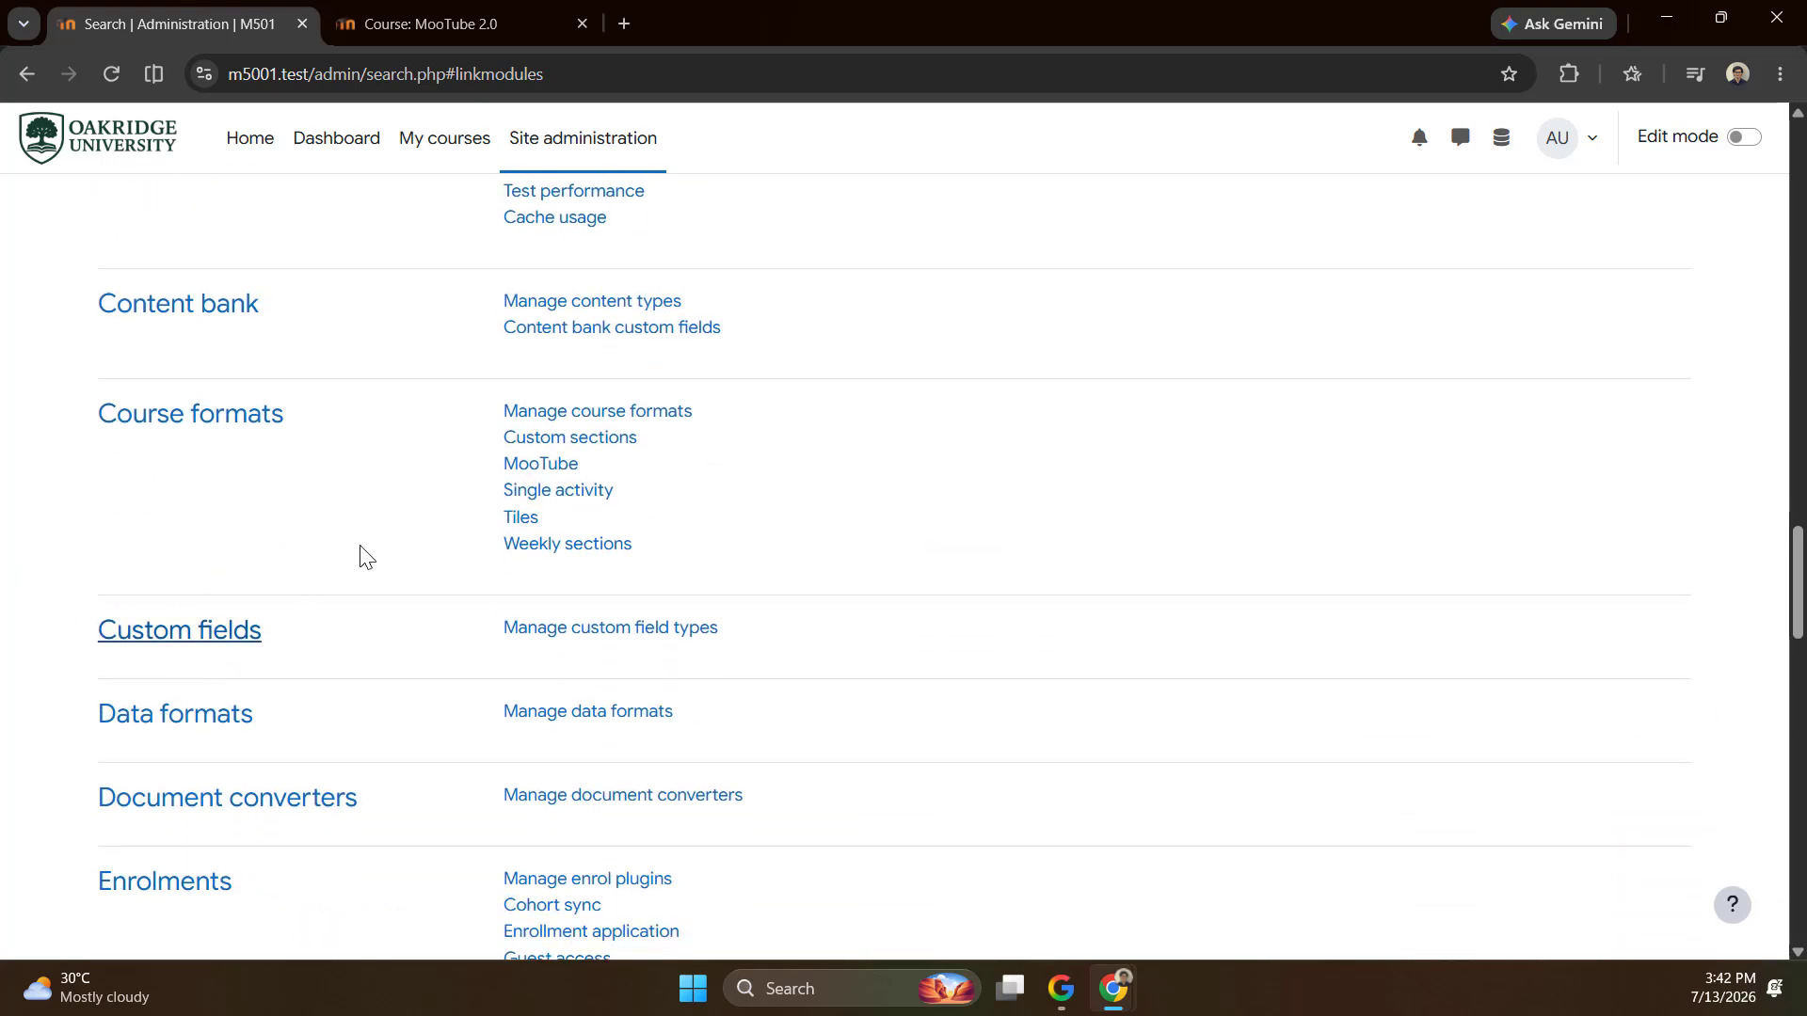
click(542, 467)
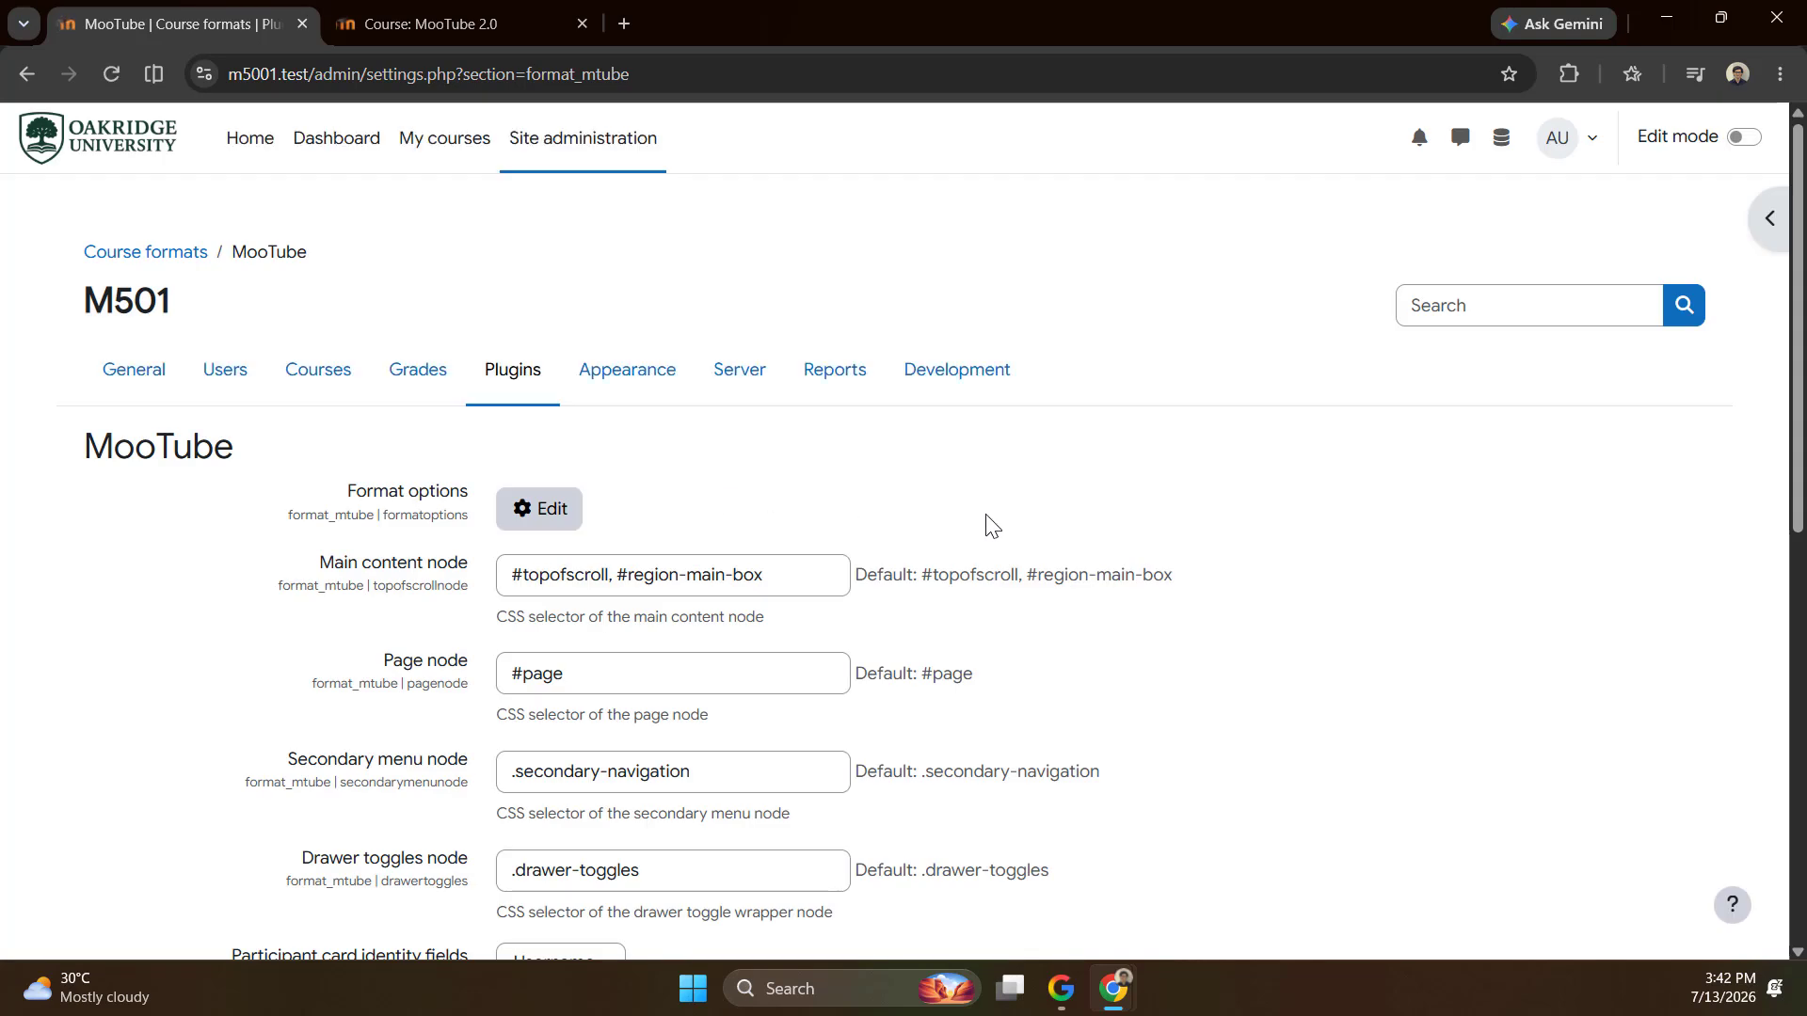
Set the course content tool's Template category to Templates and save the MooTube settings.
scroll(988, 527, down, 9)
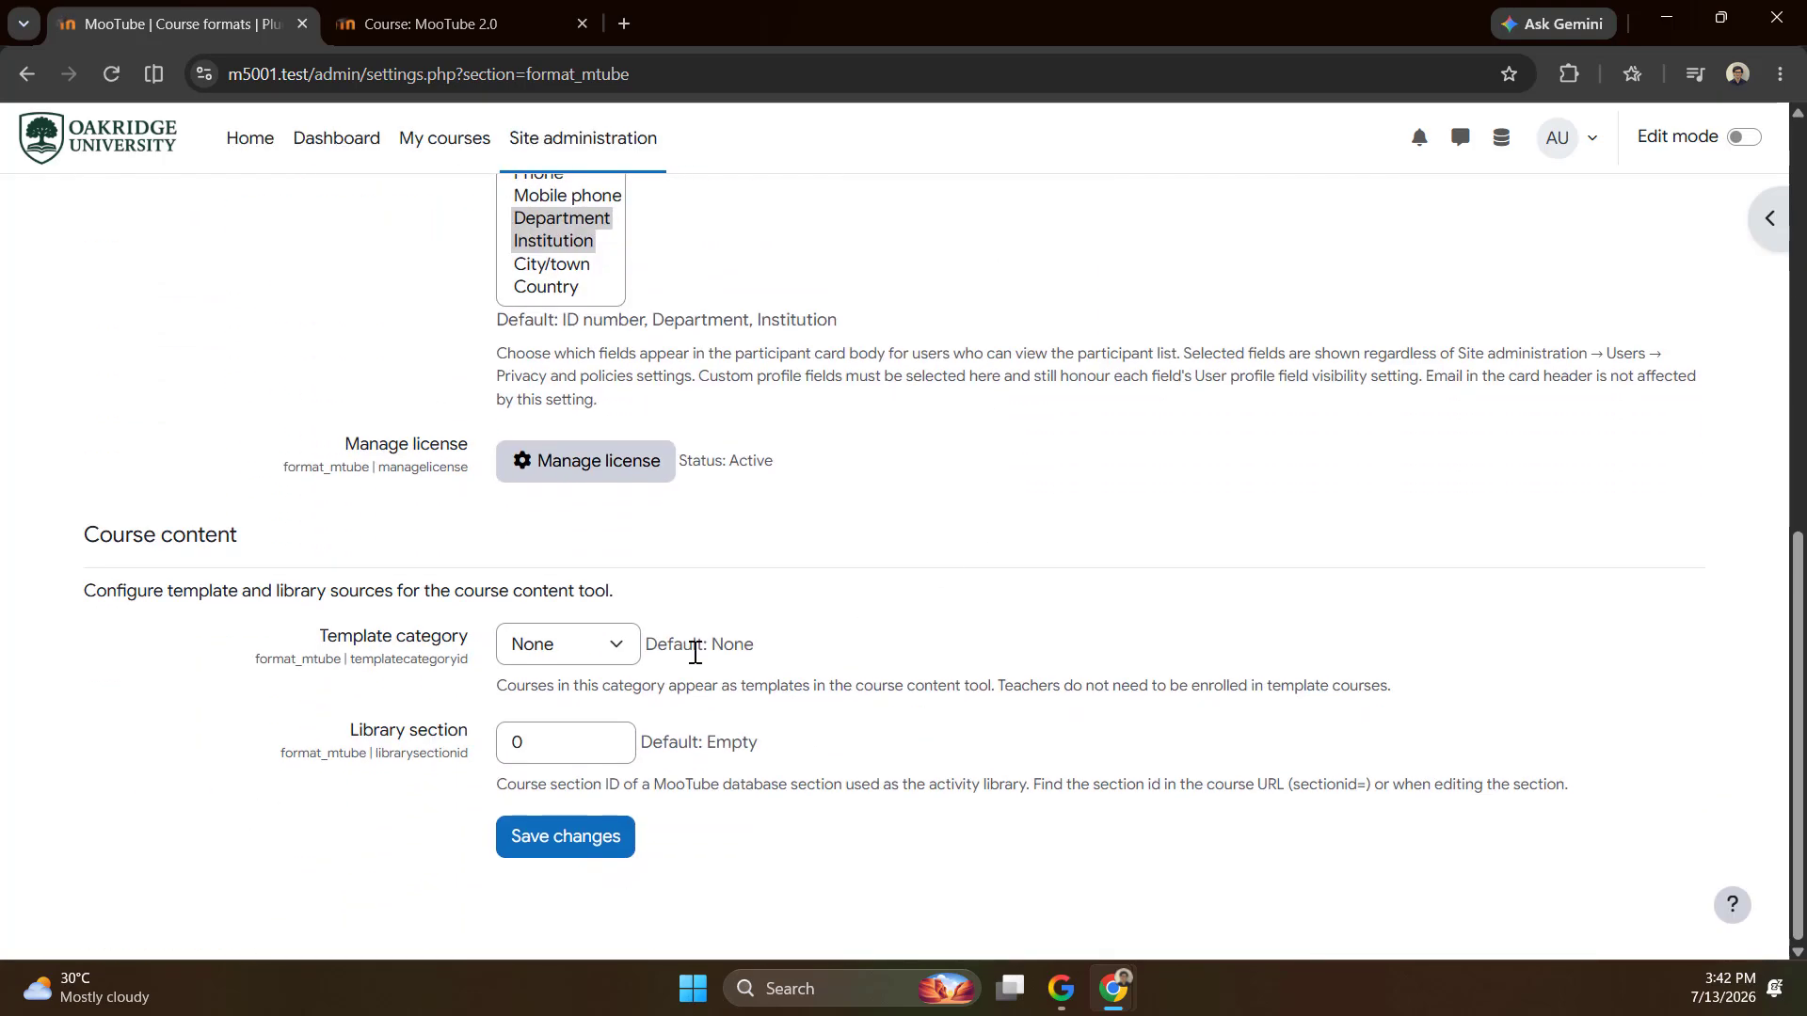
click(573, 649)
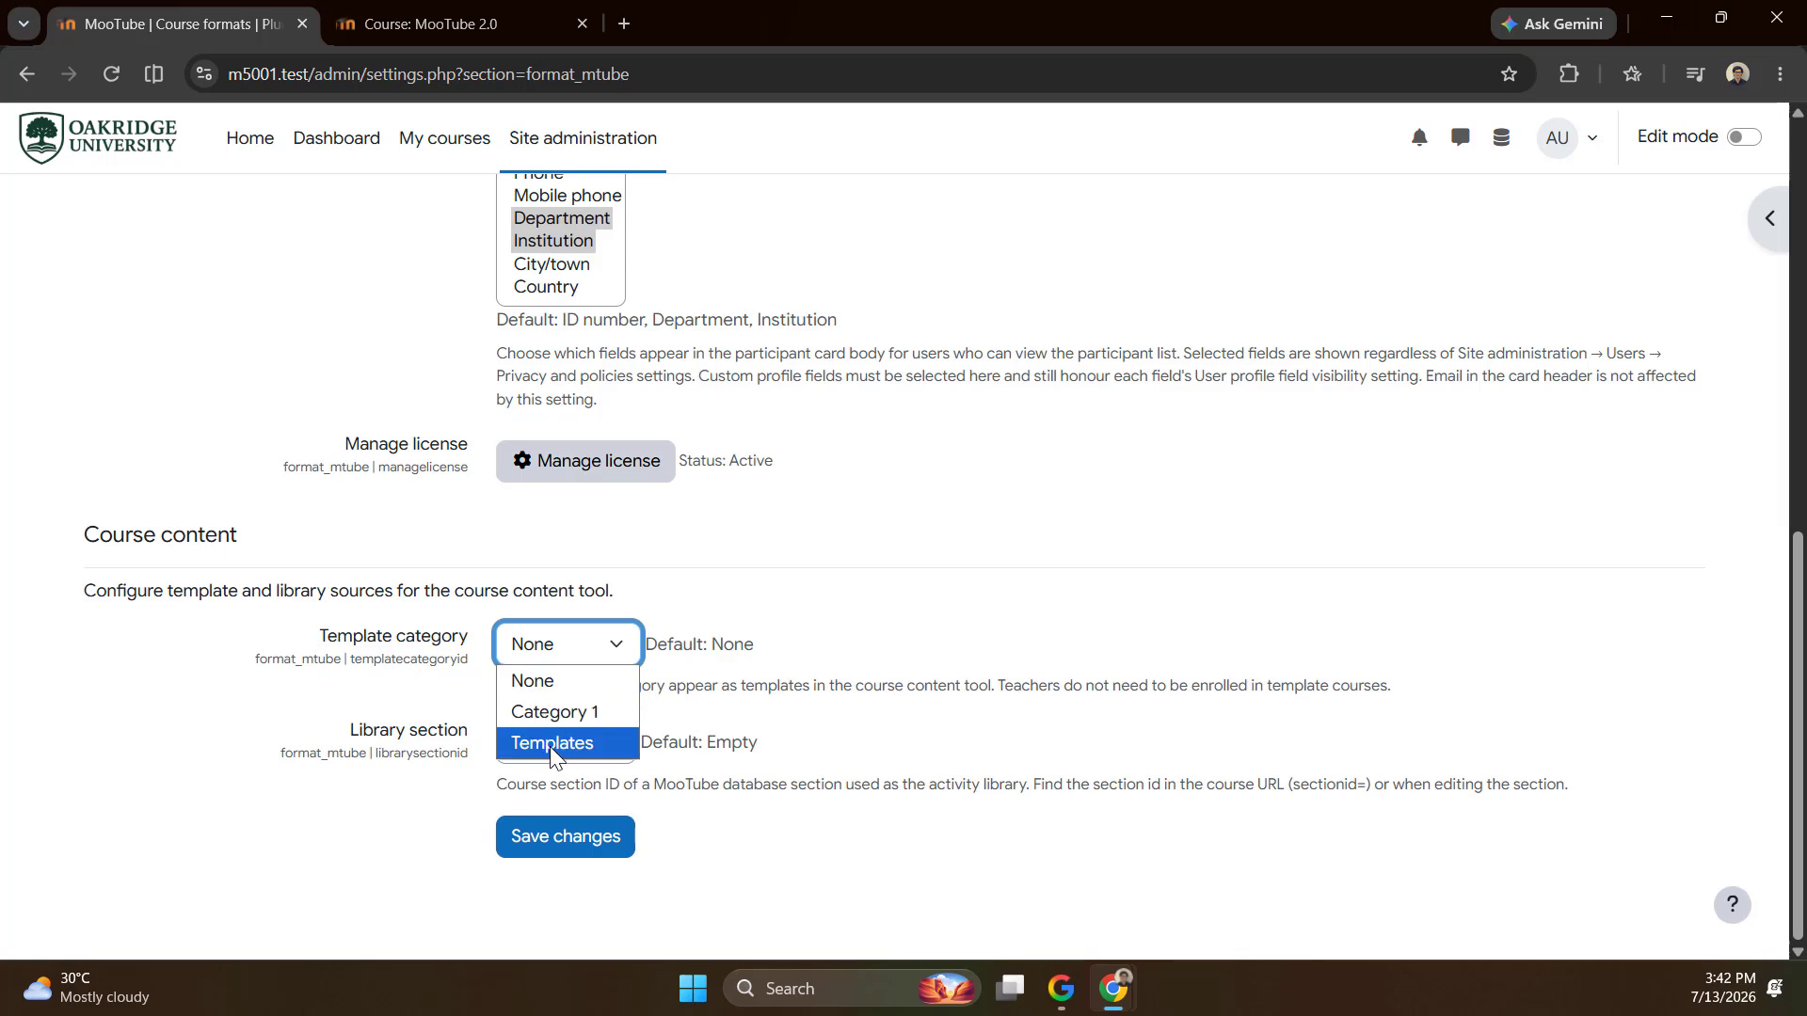
click(578, 743)
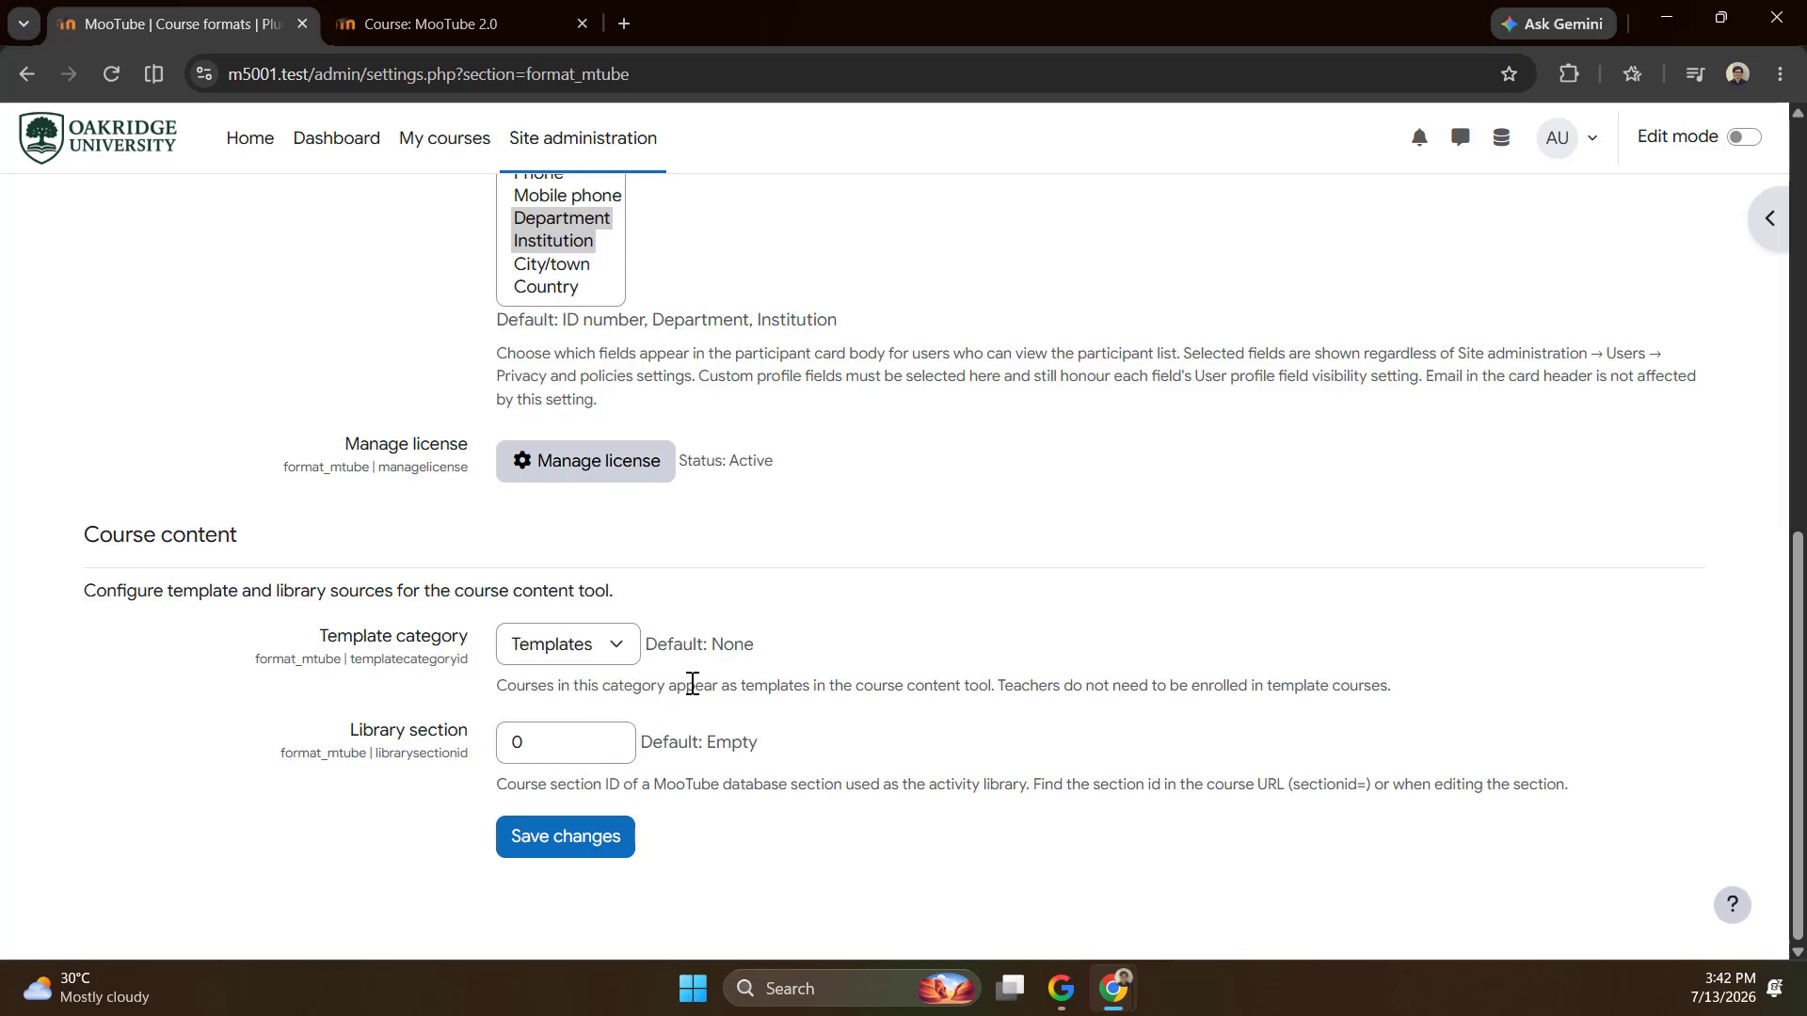
click(543, 845)
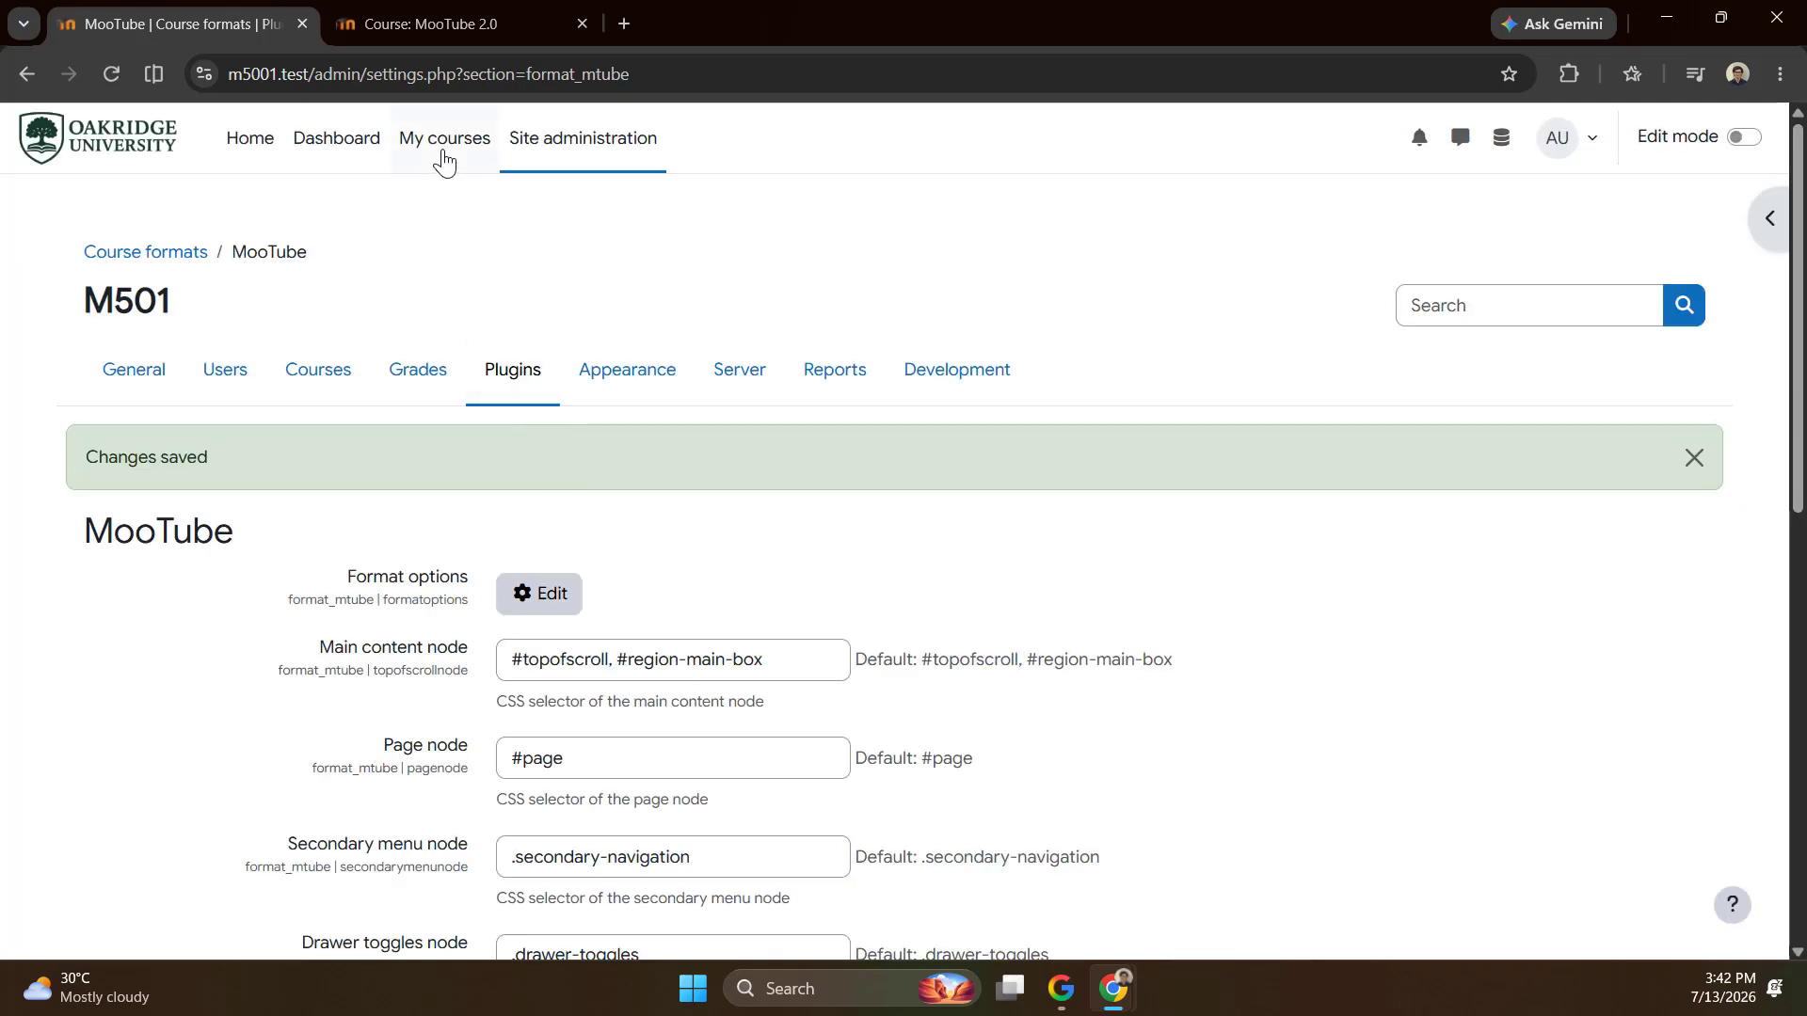
Open My courses in a separate browser tab and go into Course A.
right_click(439, 151)
click(522, 183)
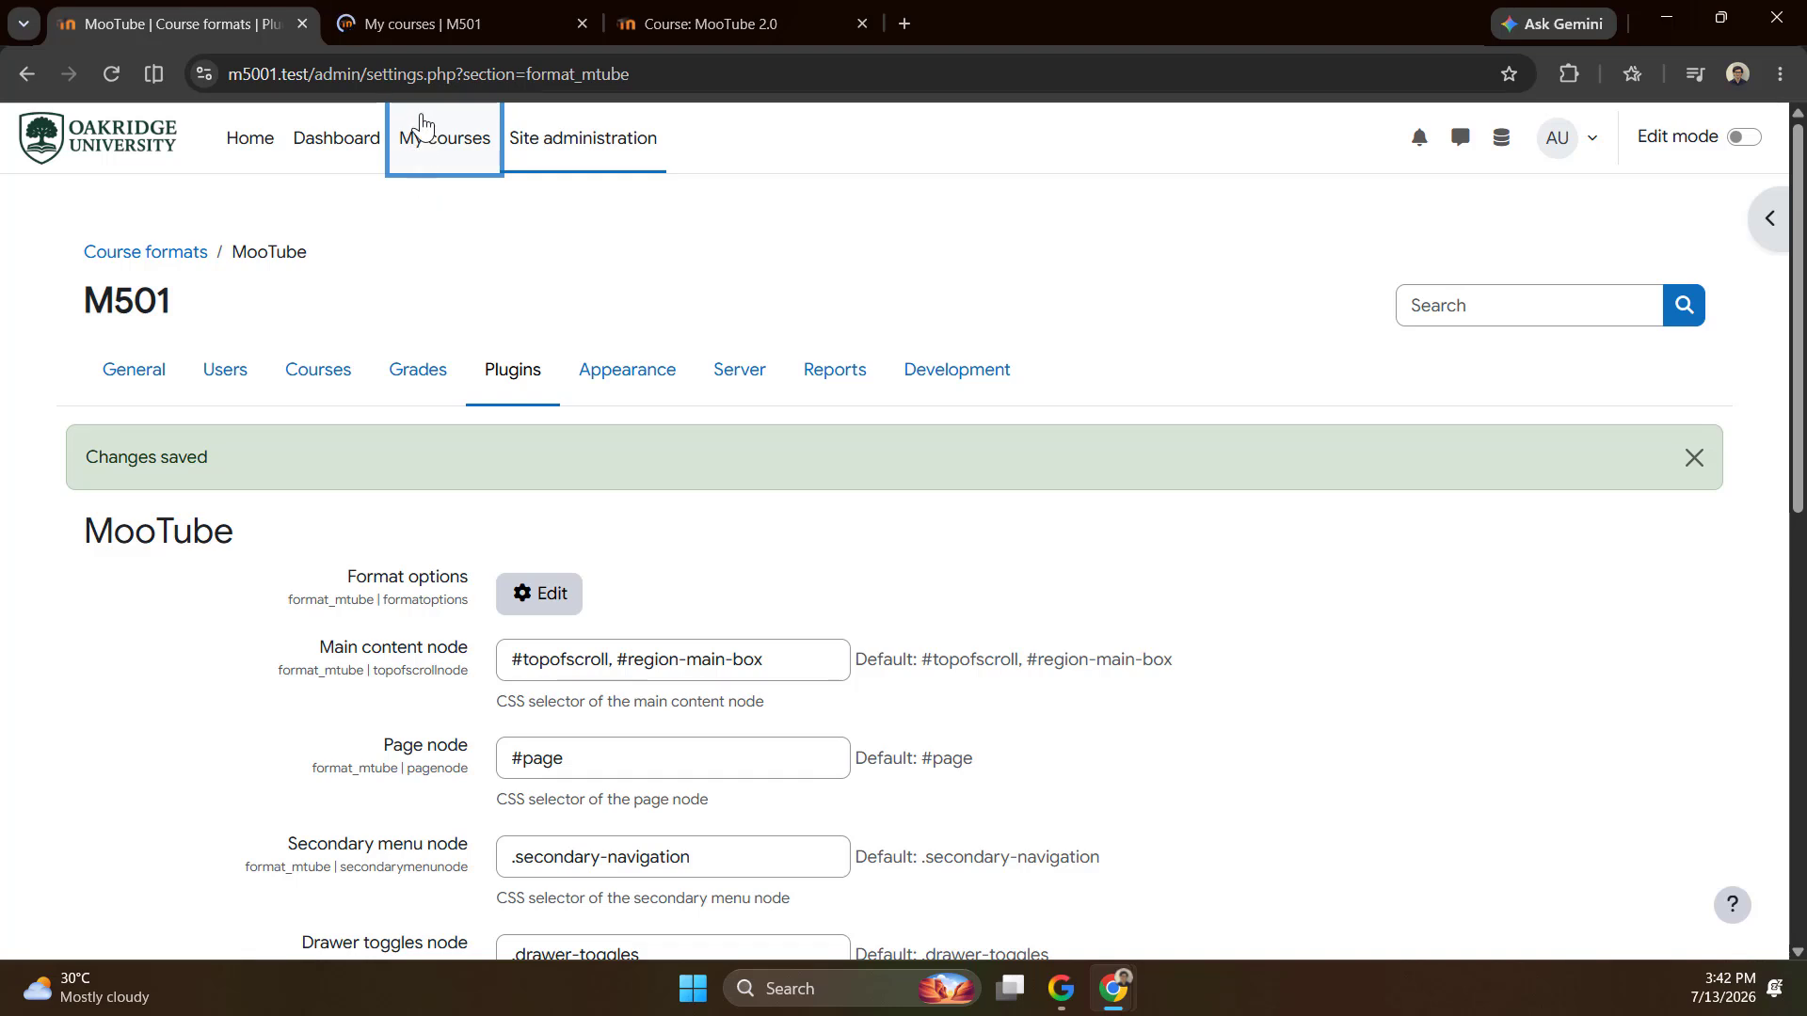
click(431, 21)
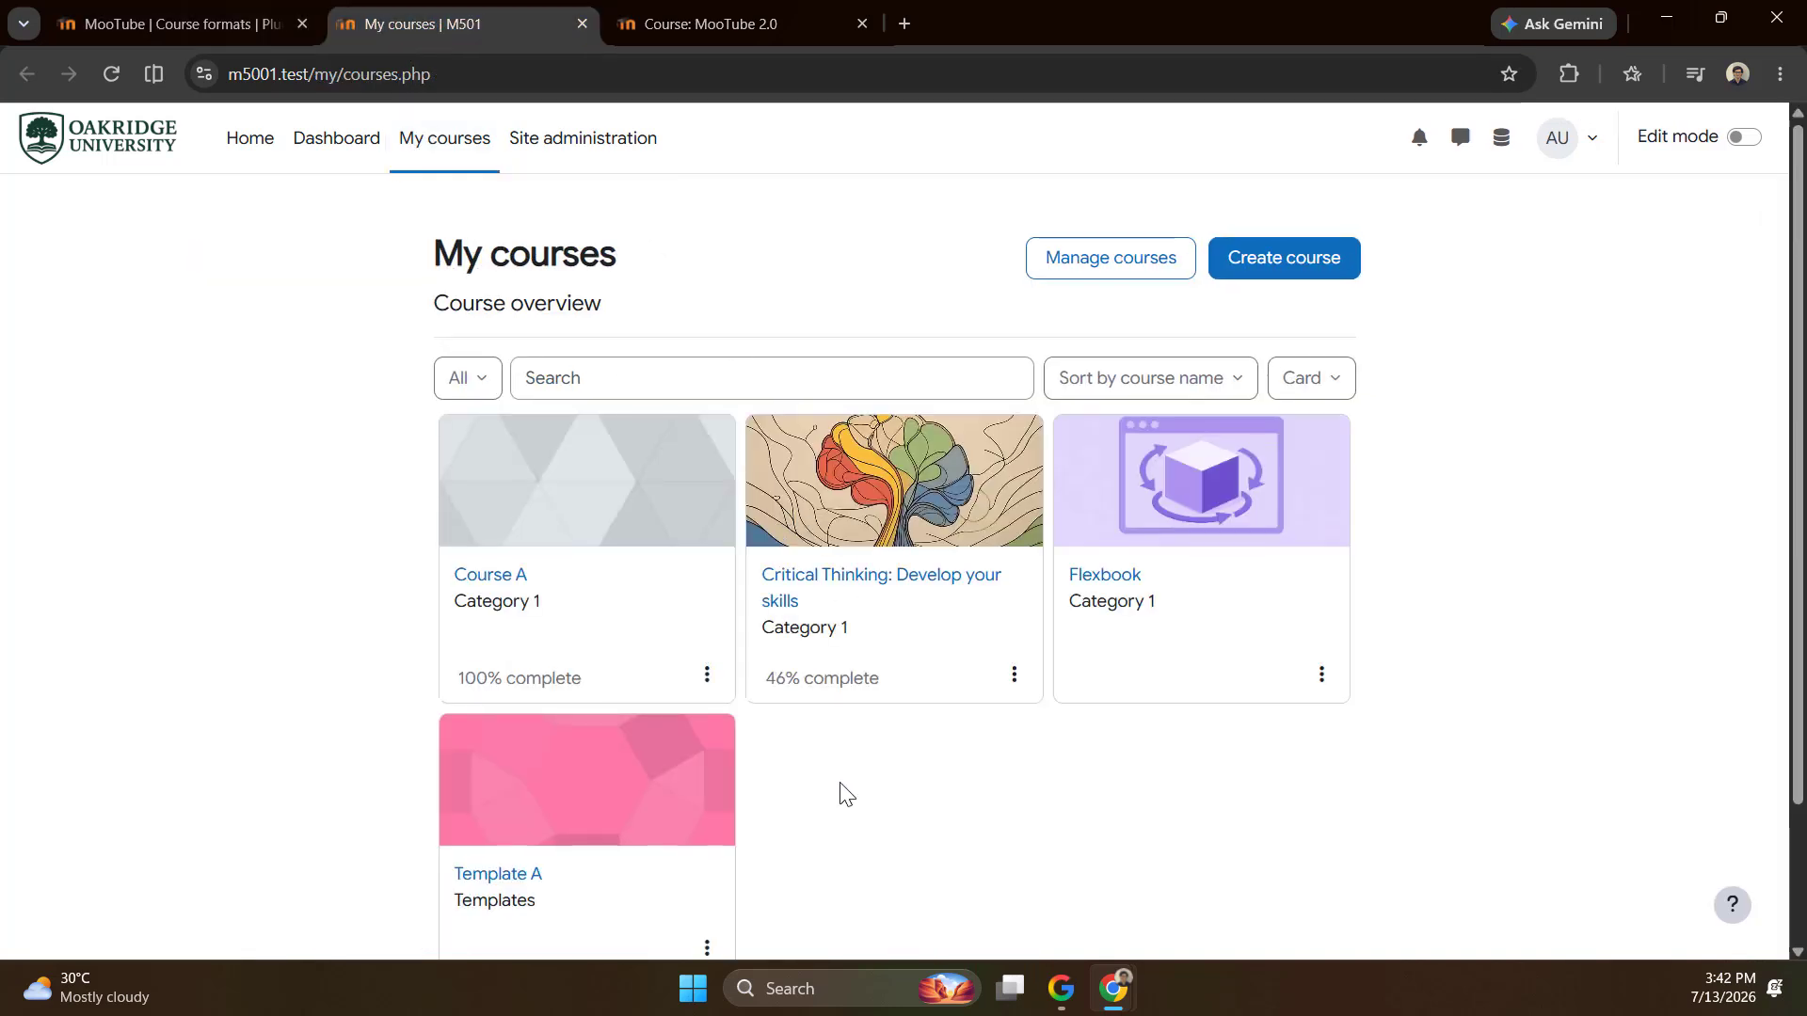
scroll(843, 790, down, 2)
scroll(843, 791, up, 2)
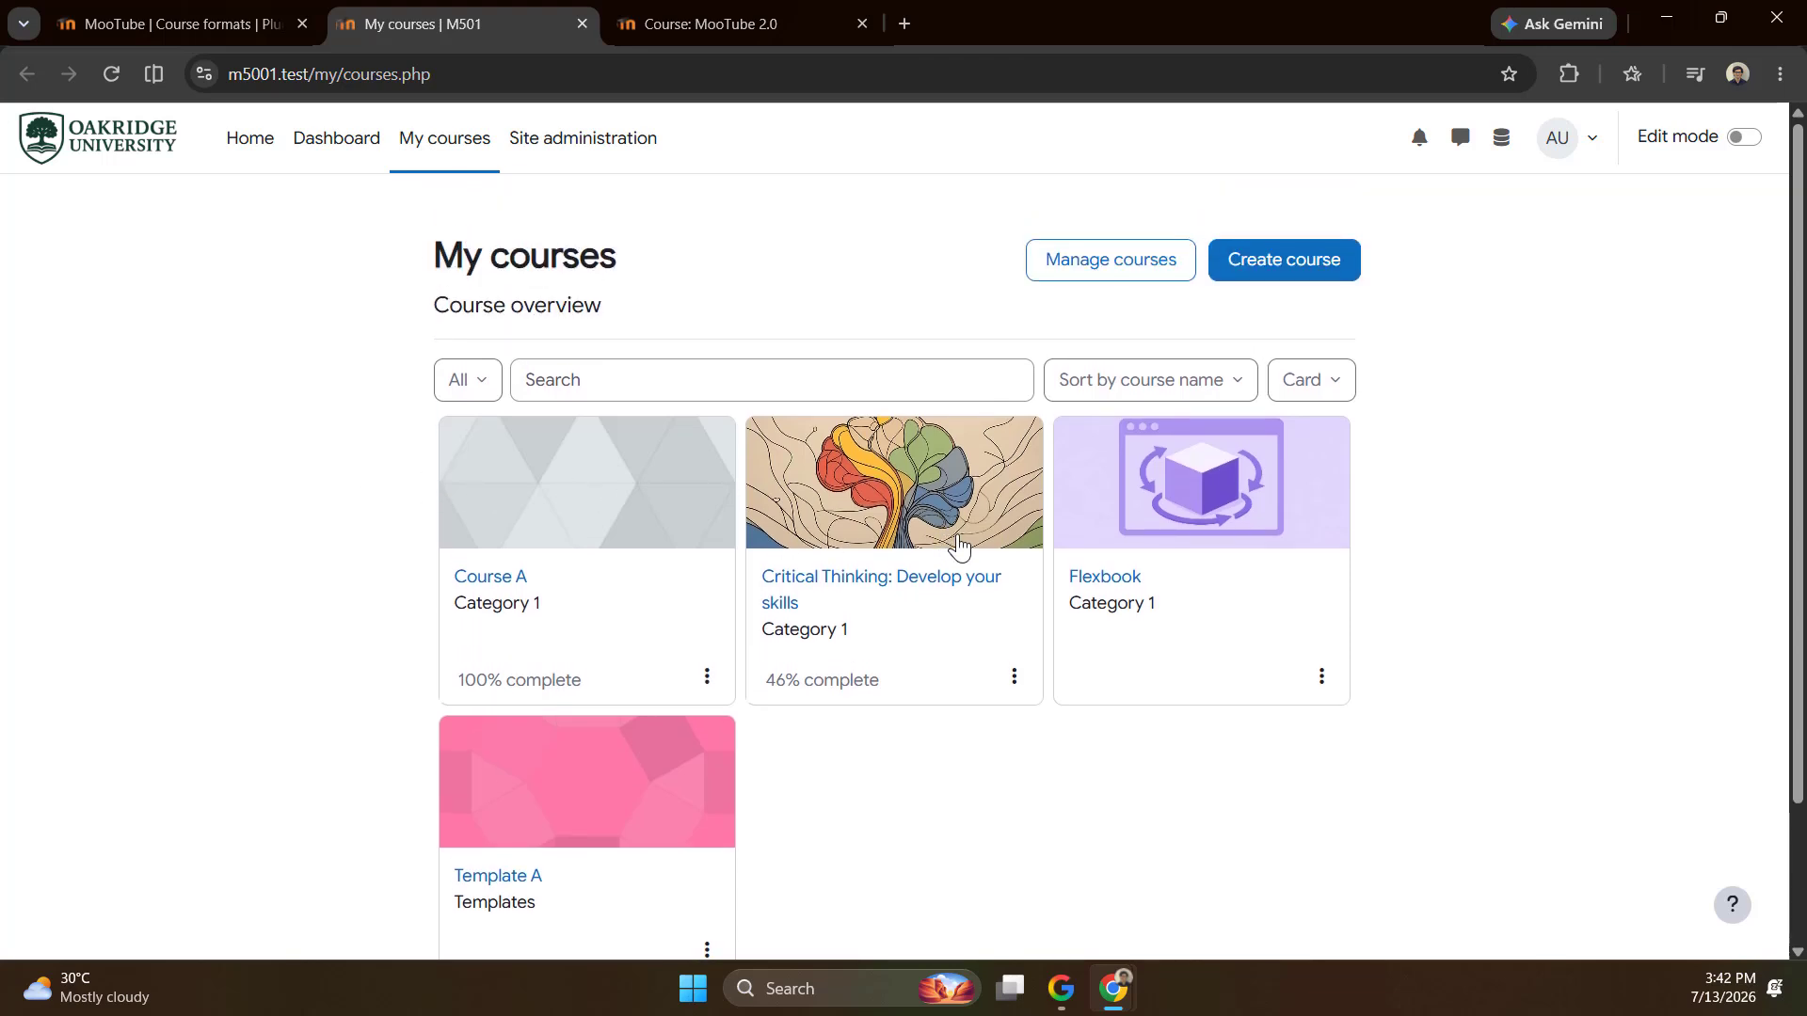
click(525, 488)
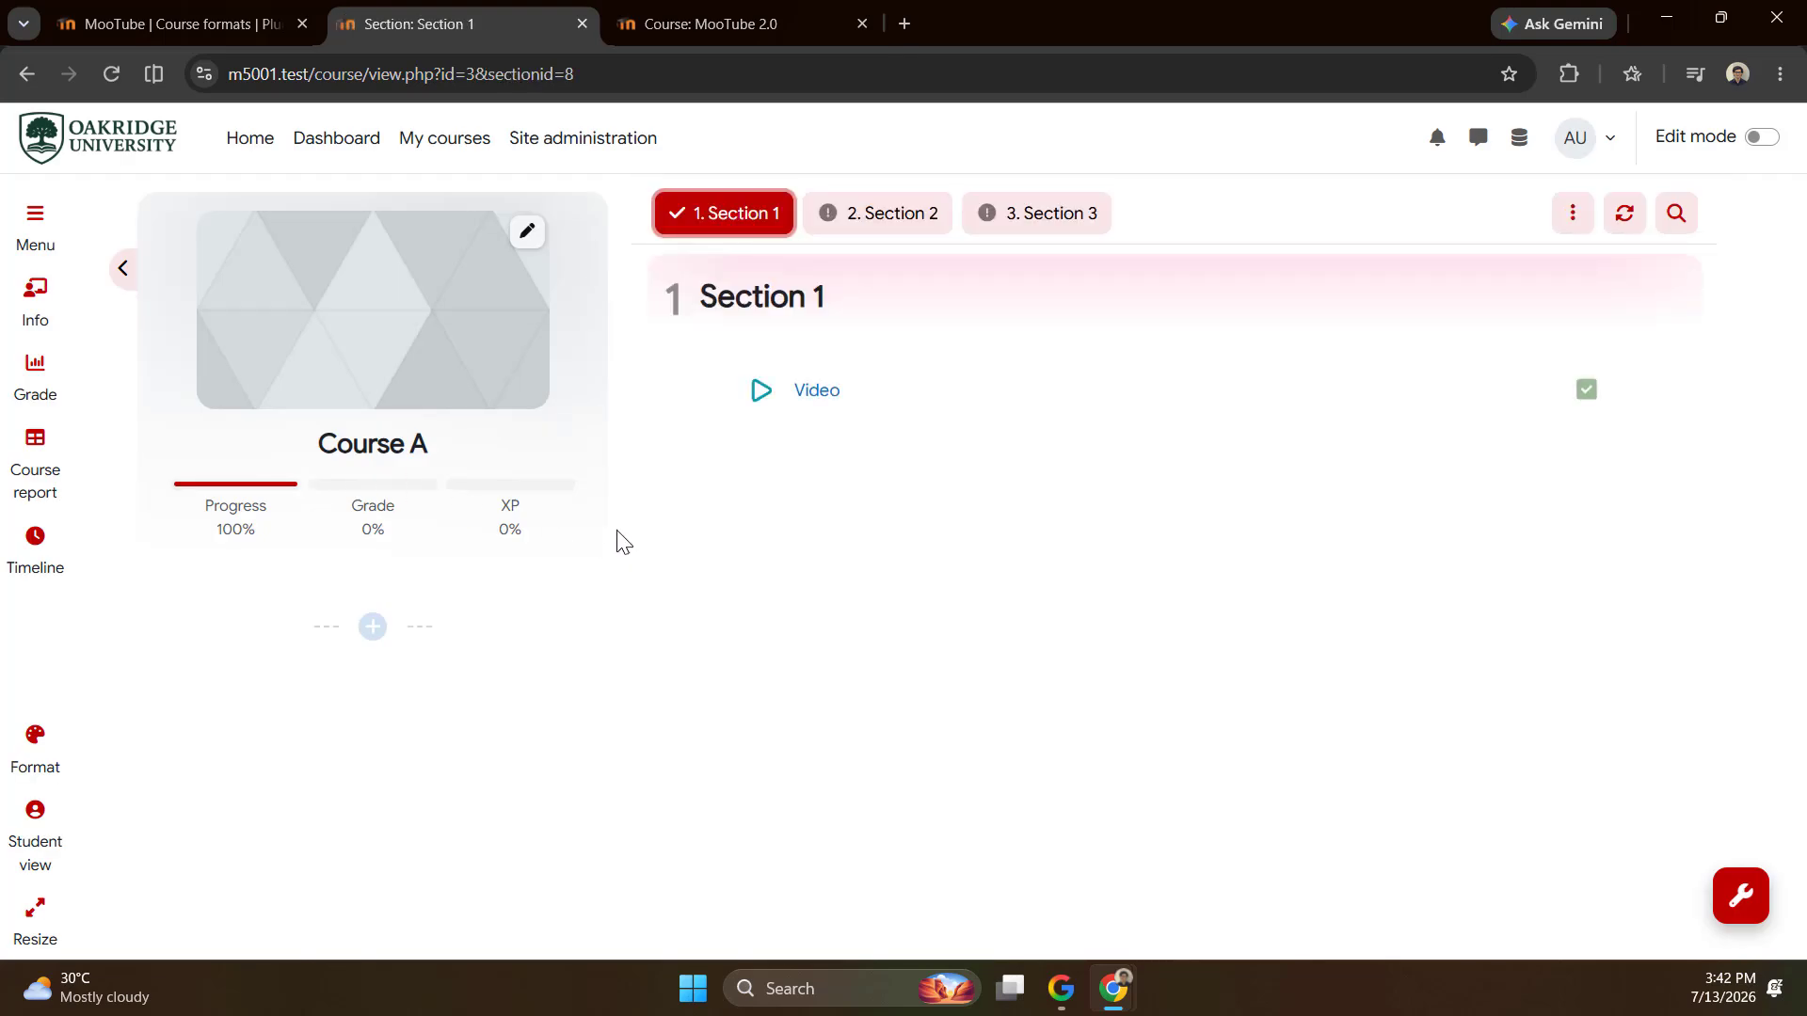
Apply Template A to Course A from the course content tool using Replace with template, and confirm replacing the content.
click(1744, 908)
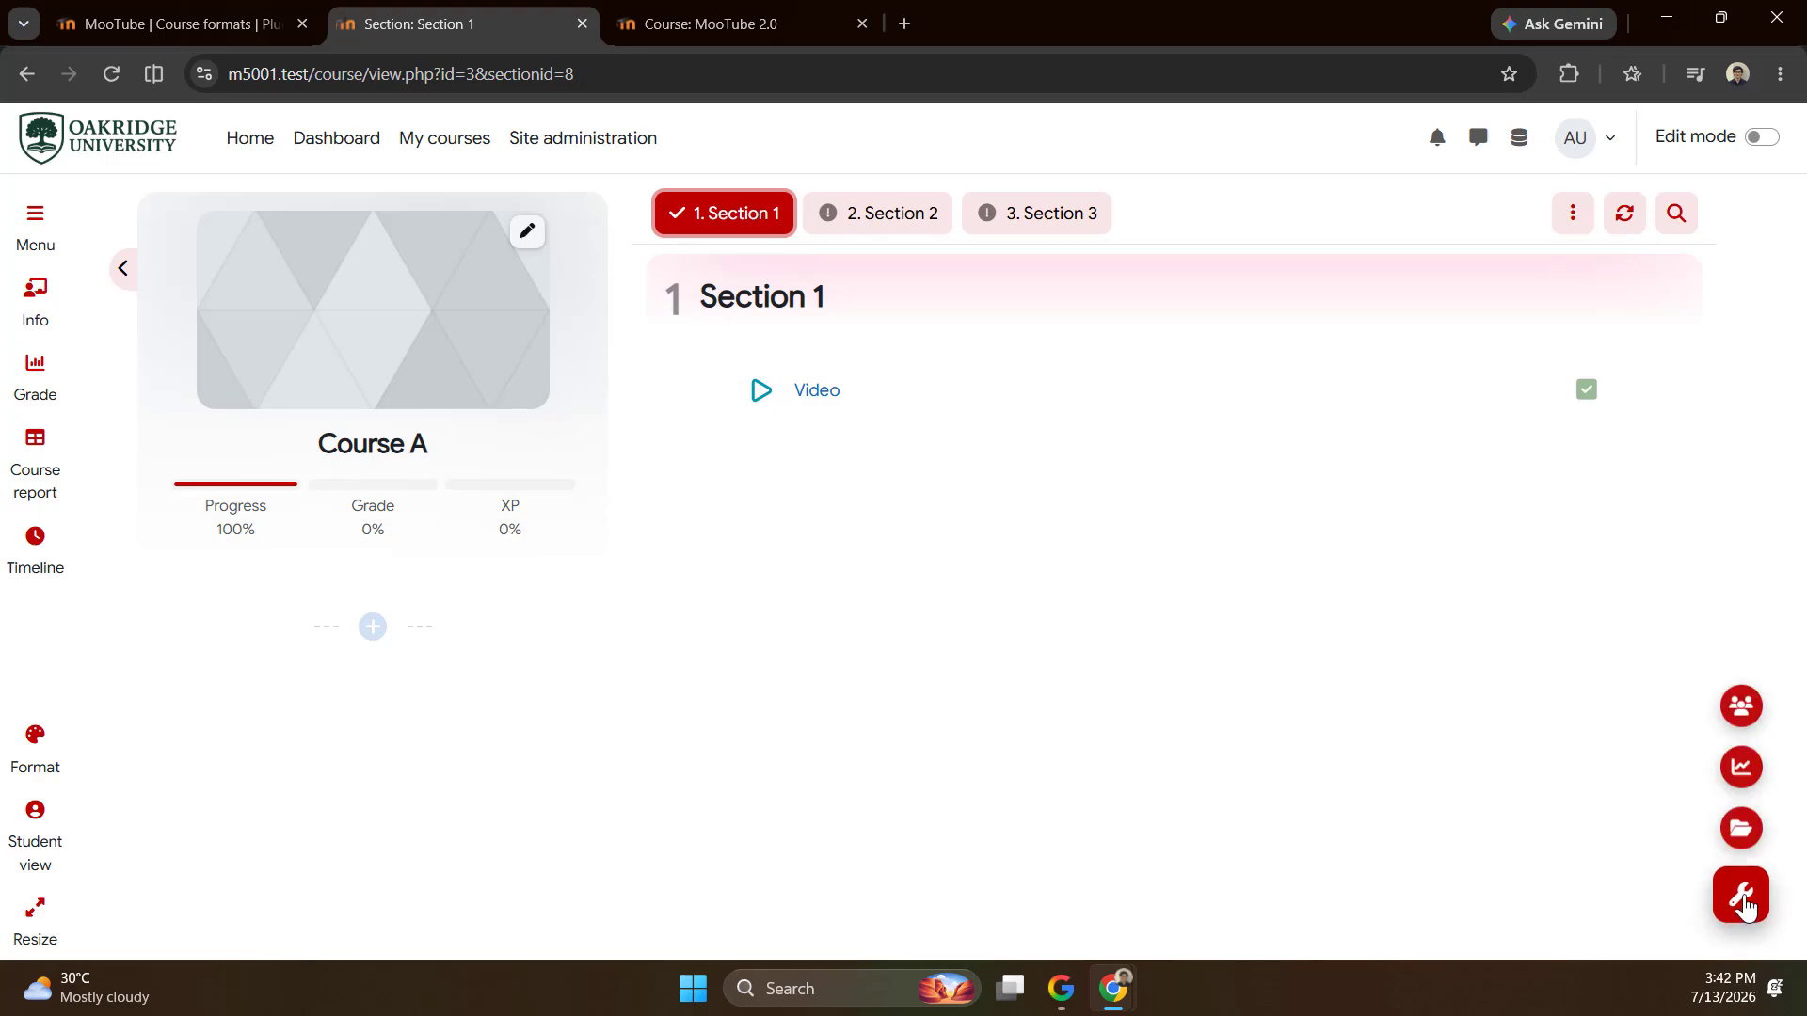
click(1740, 823)
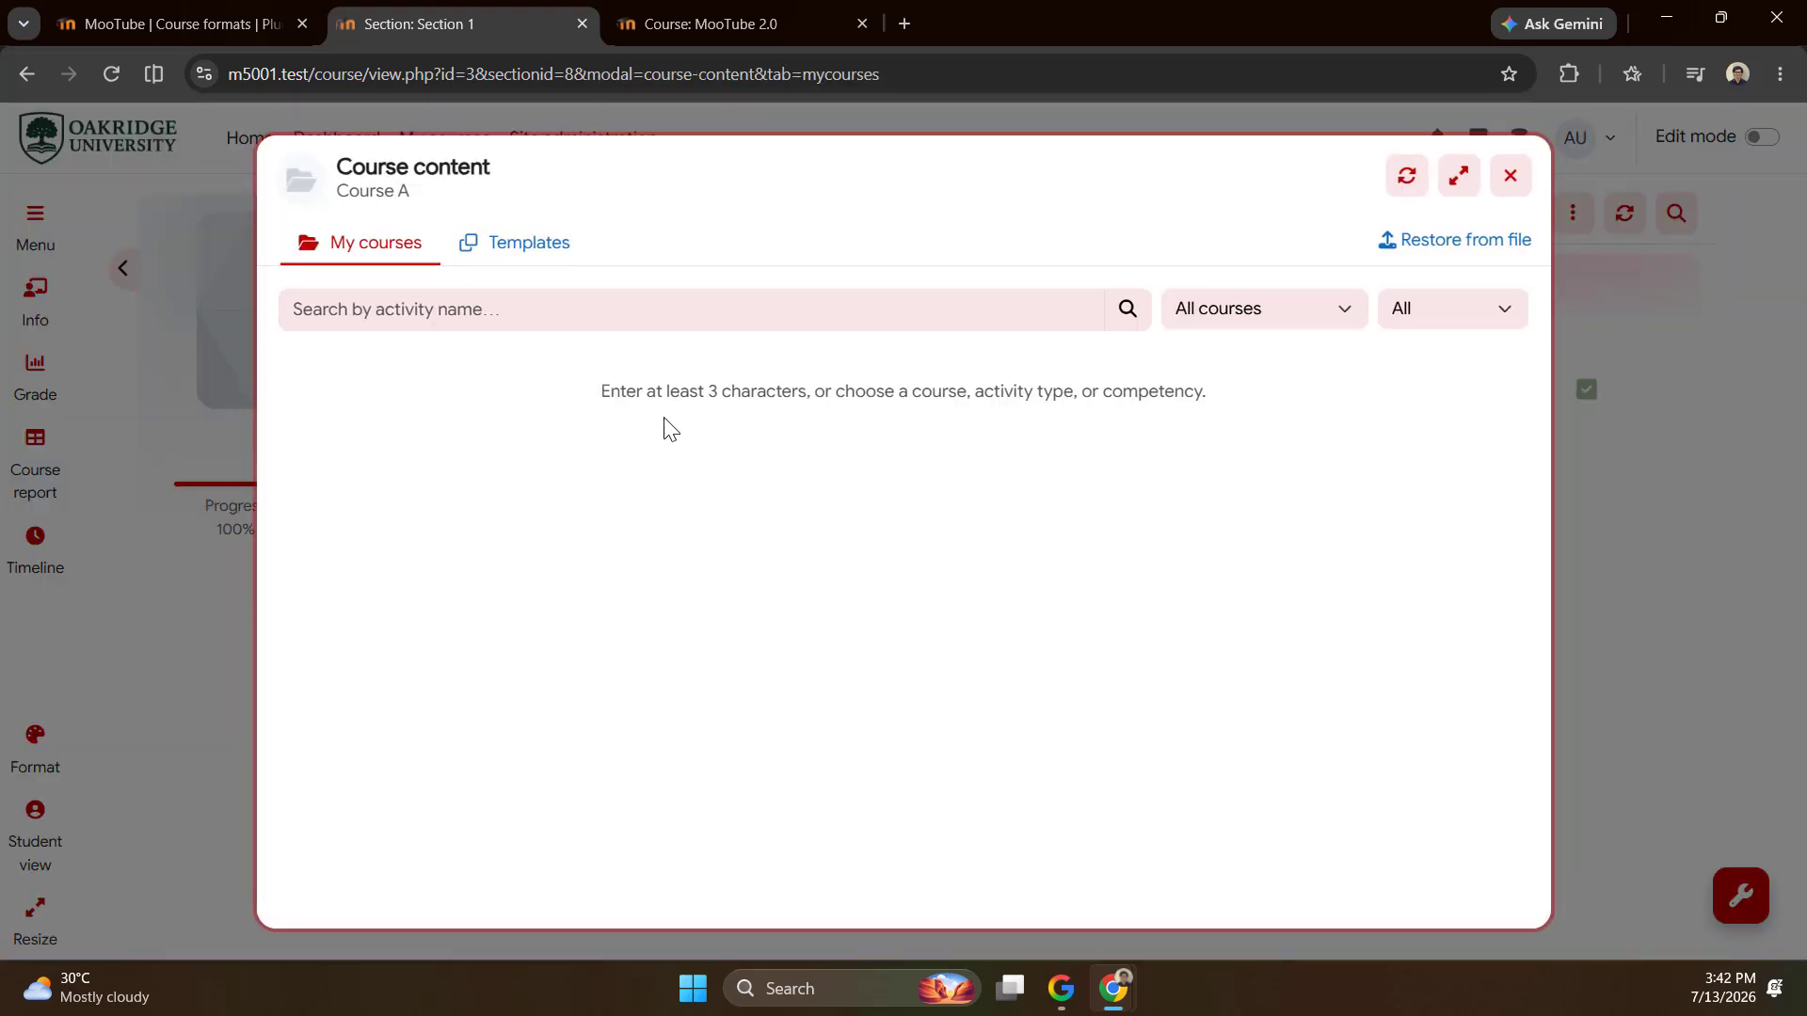
click(527, 252)
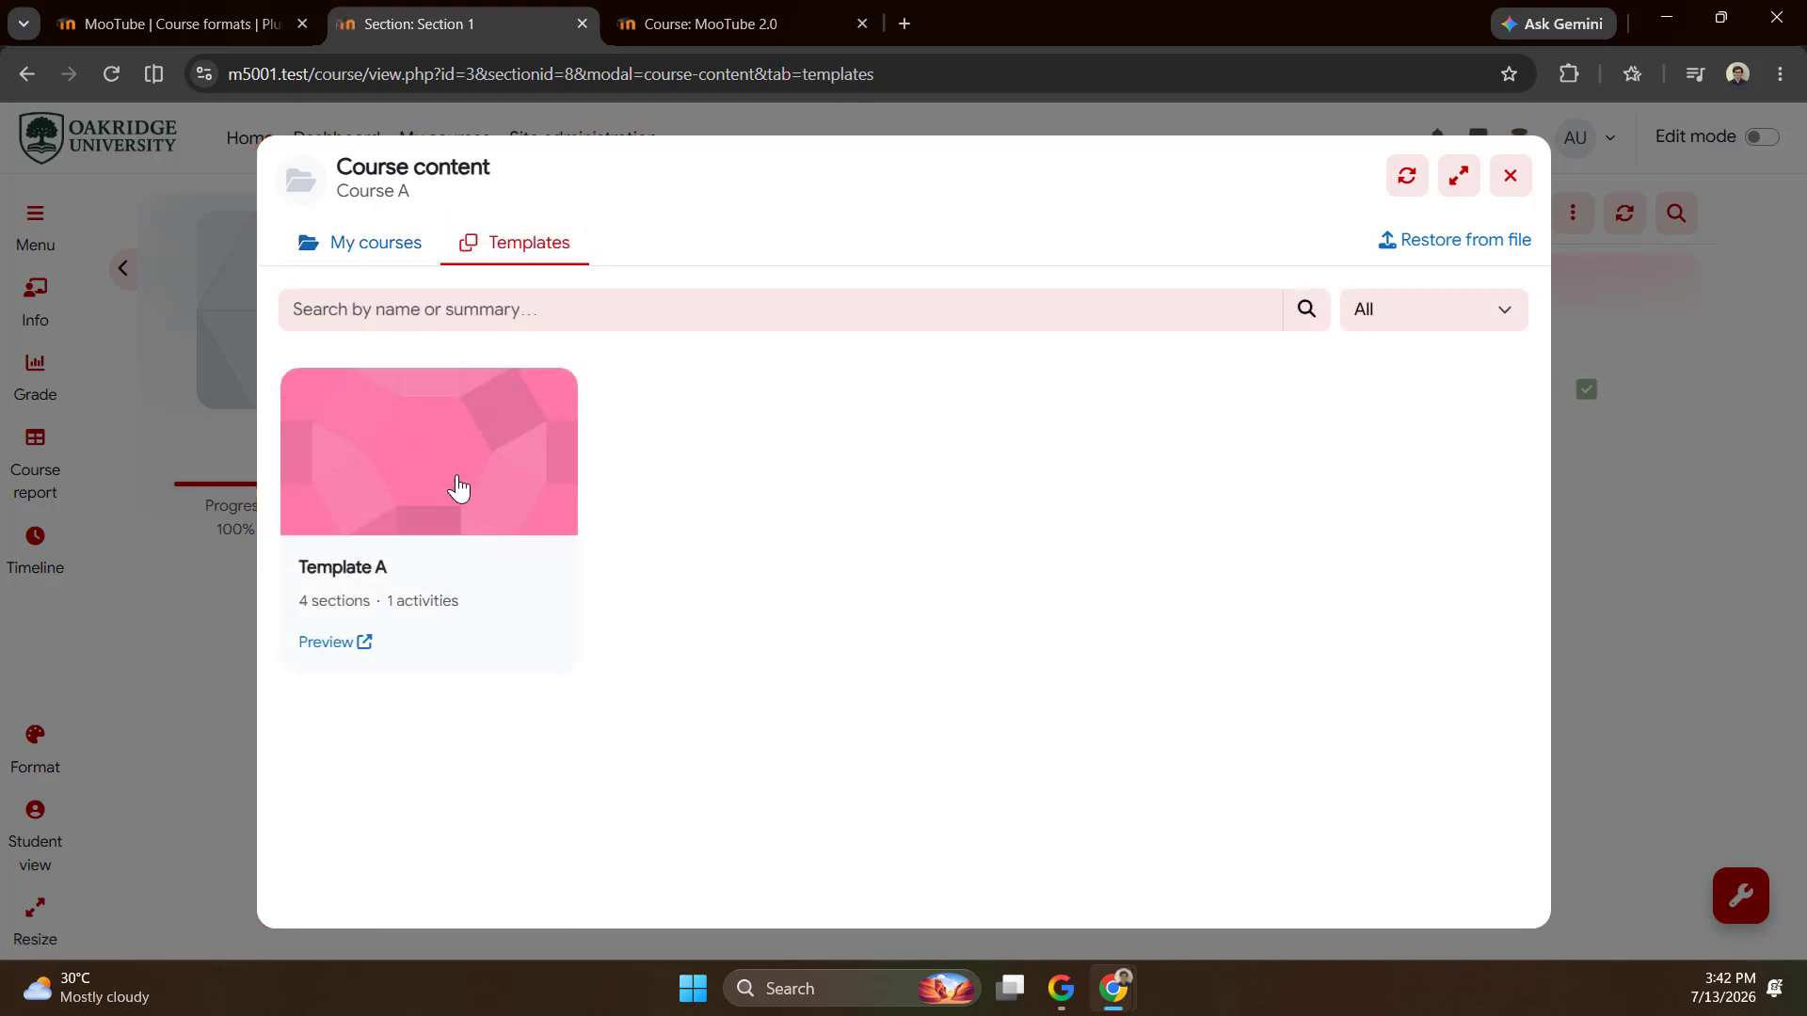
click(427, 472)
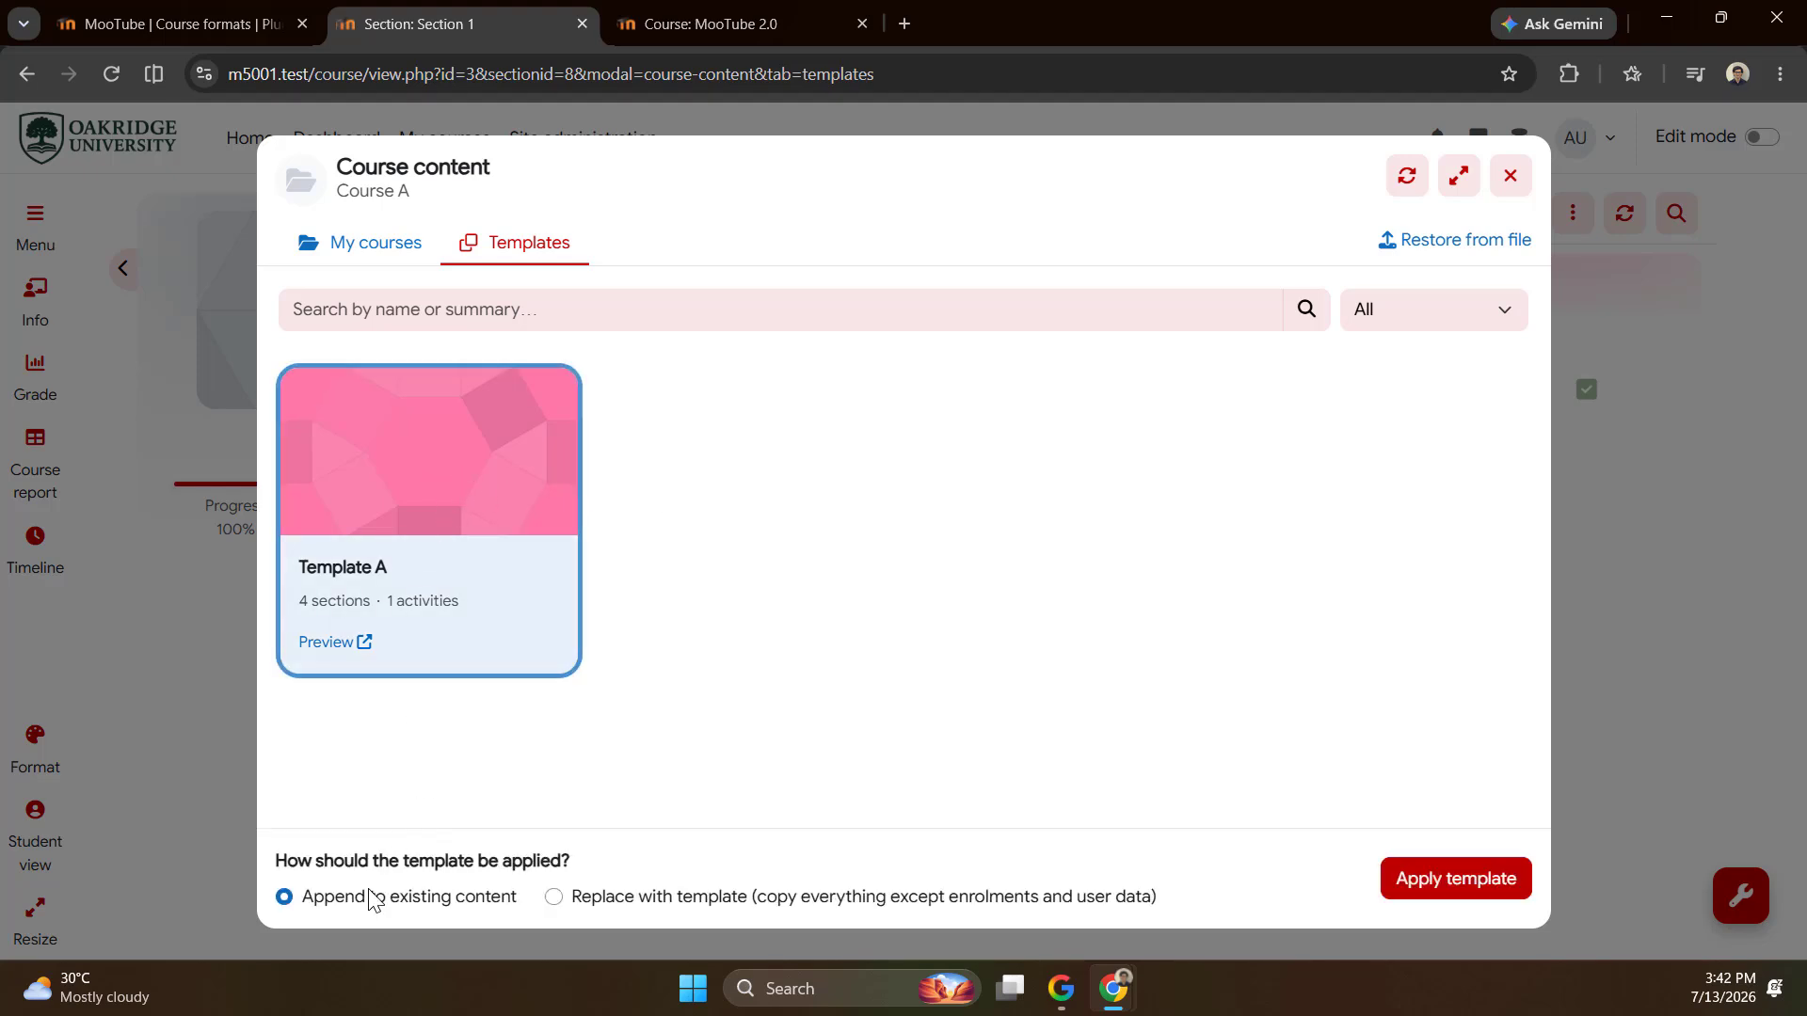
click(555, 899)
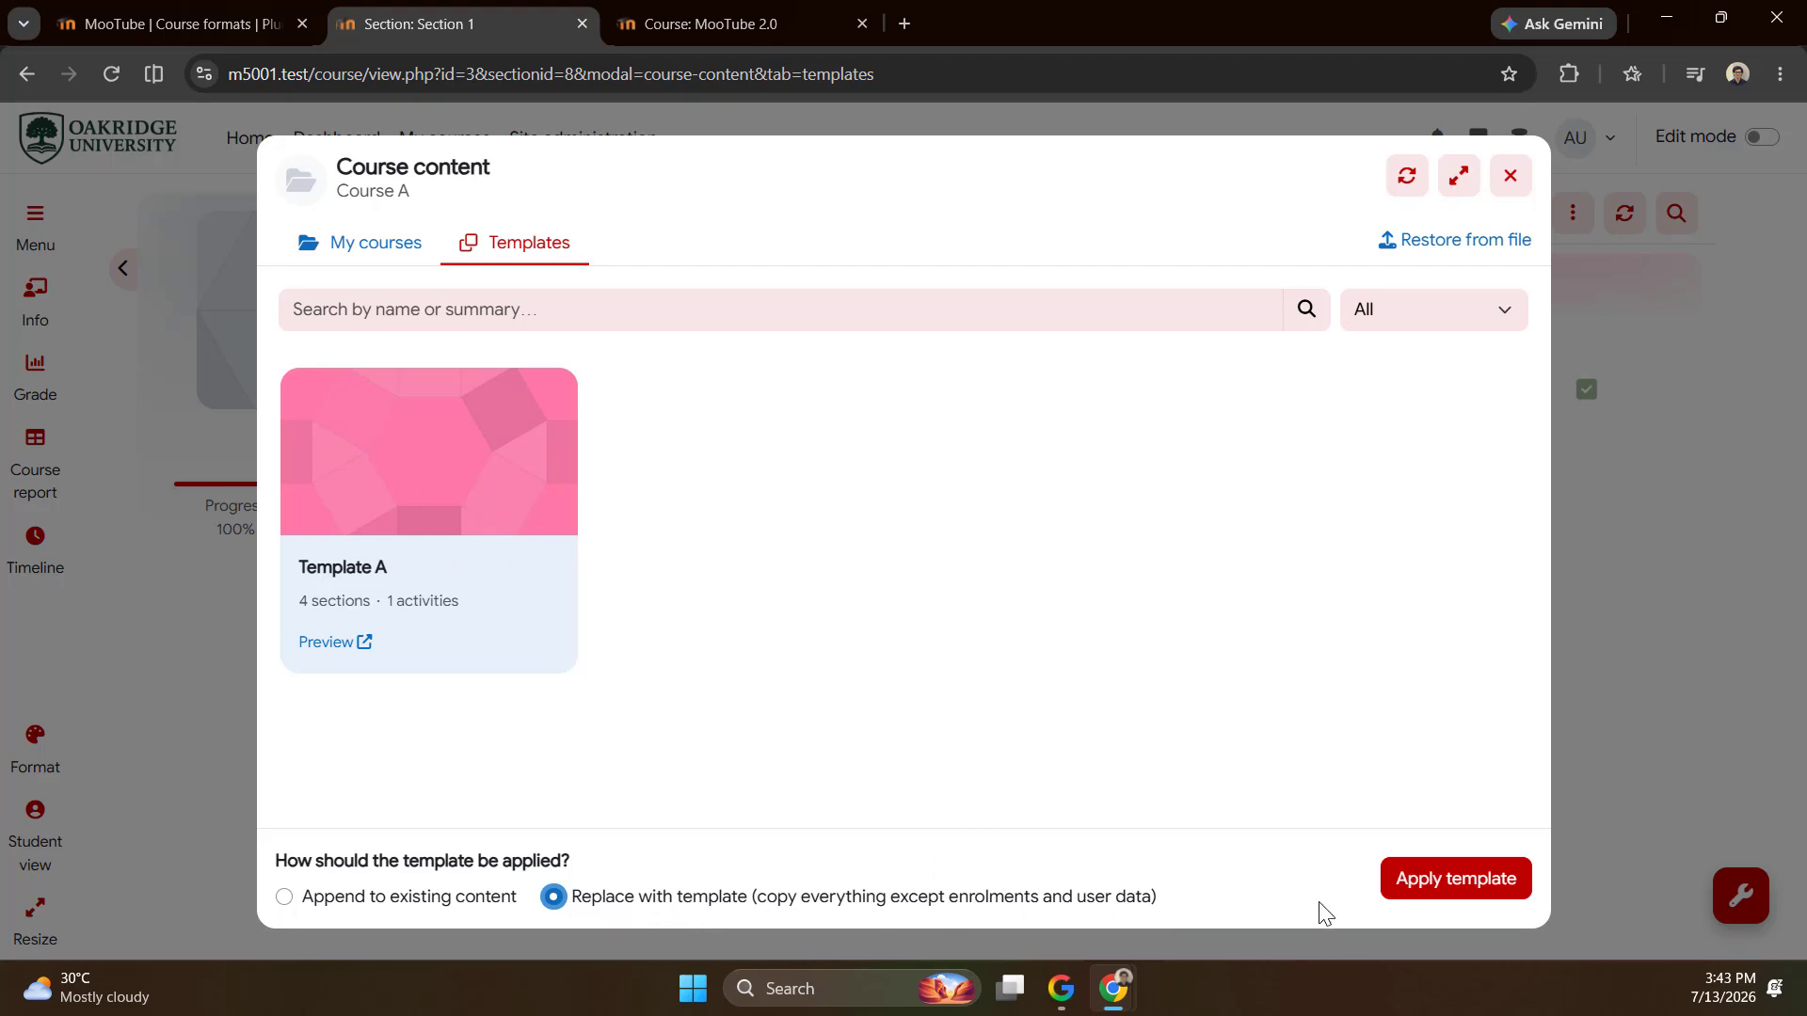
click(1432, 889)
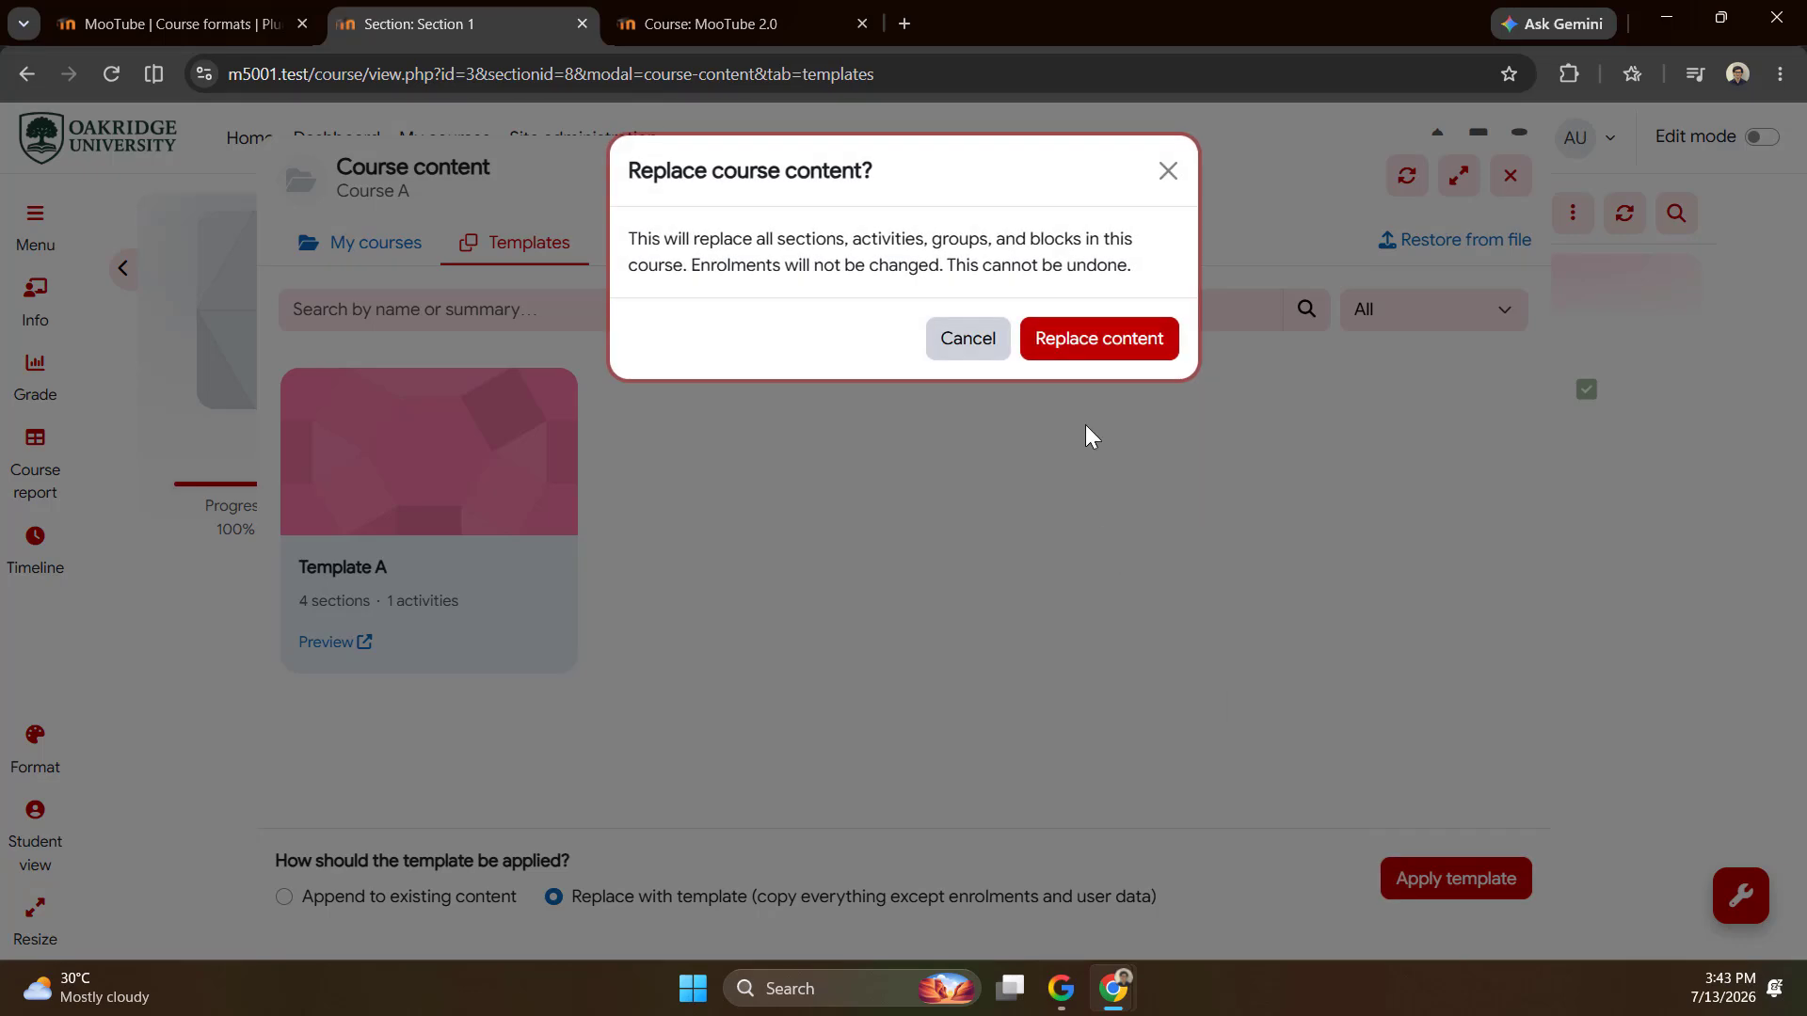
click(1093, 340)
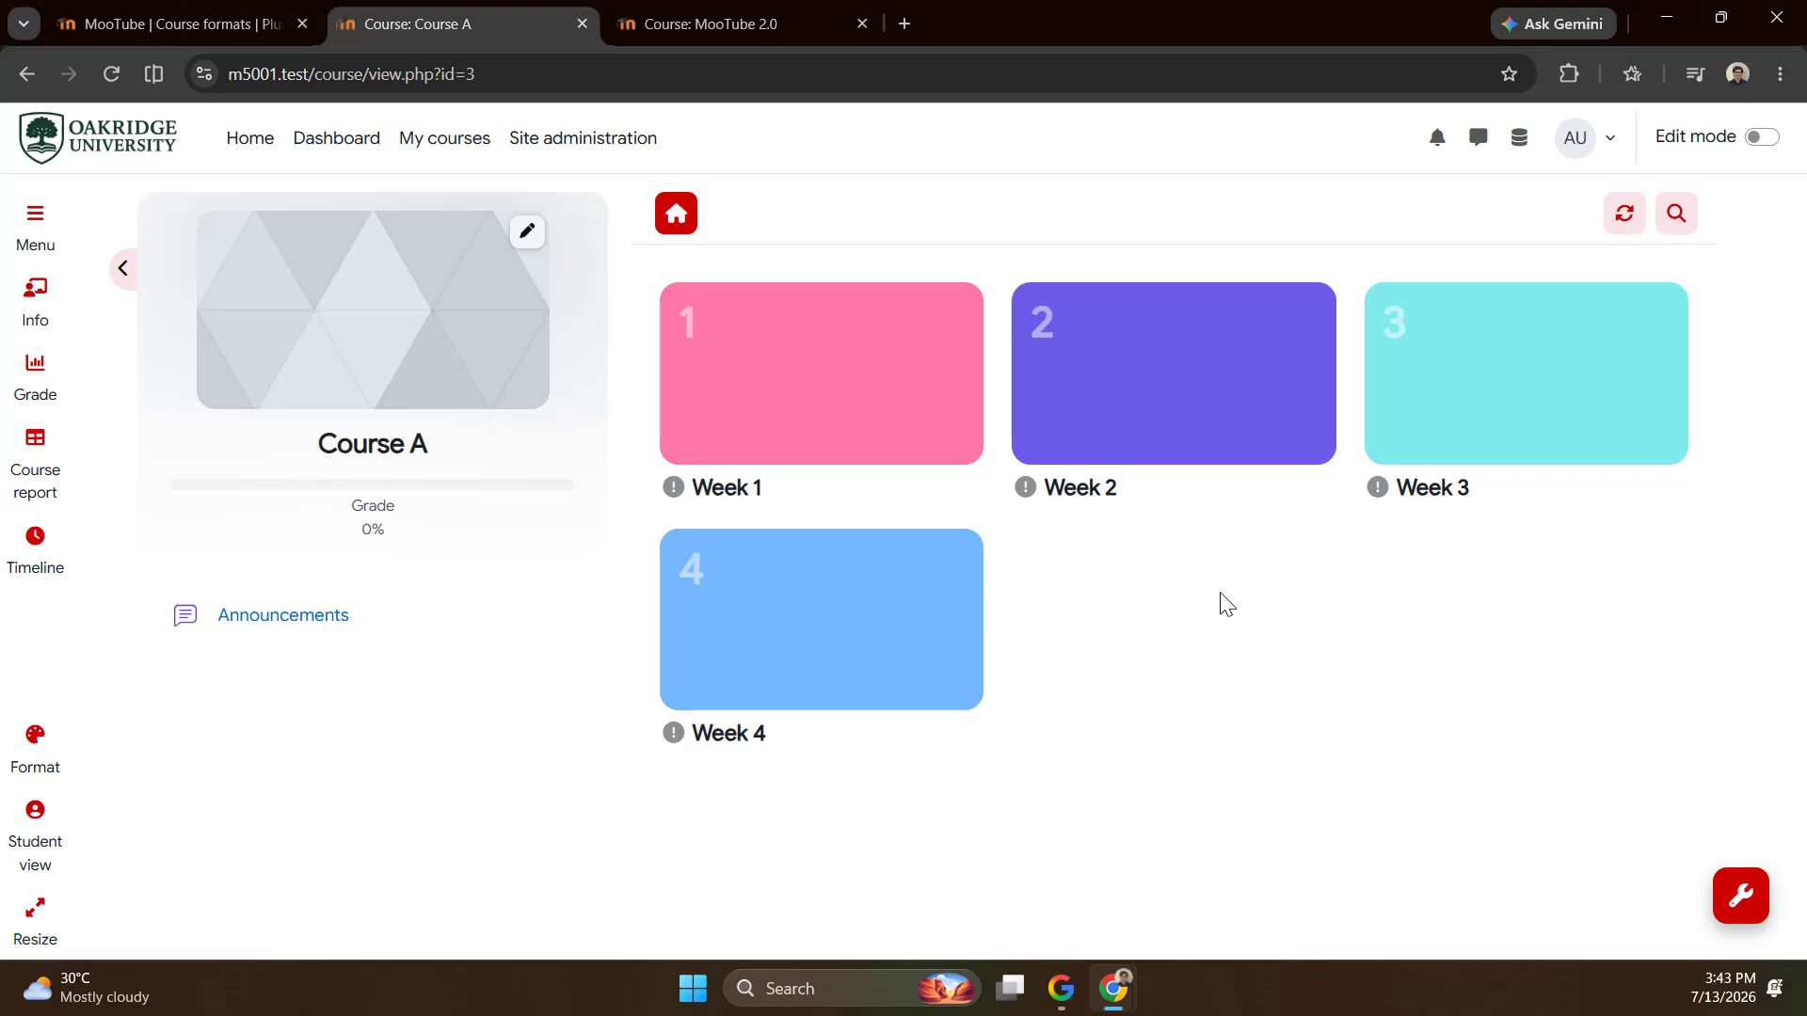
Return to the MooTube settings and examine the Library section field and its description of the required section ID.
click(146, 26)
scroll(732, 588, down, 15)
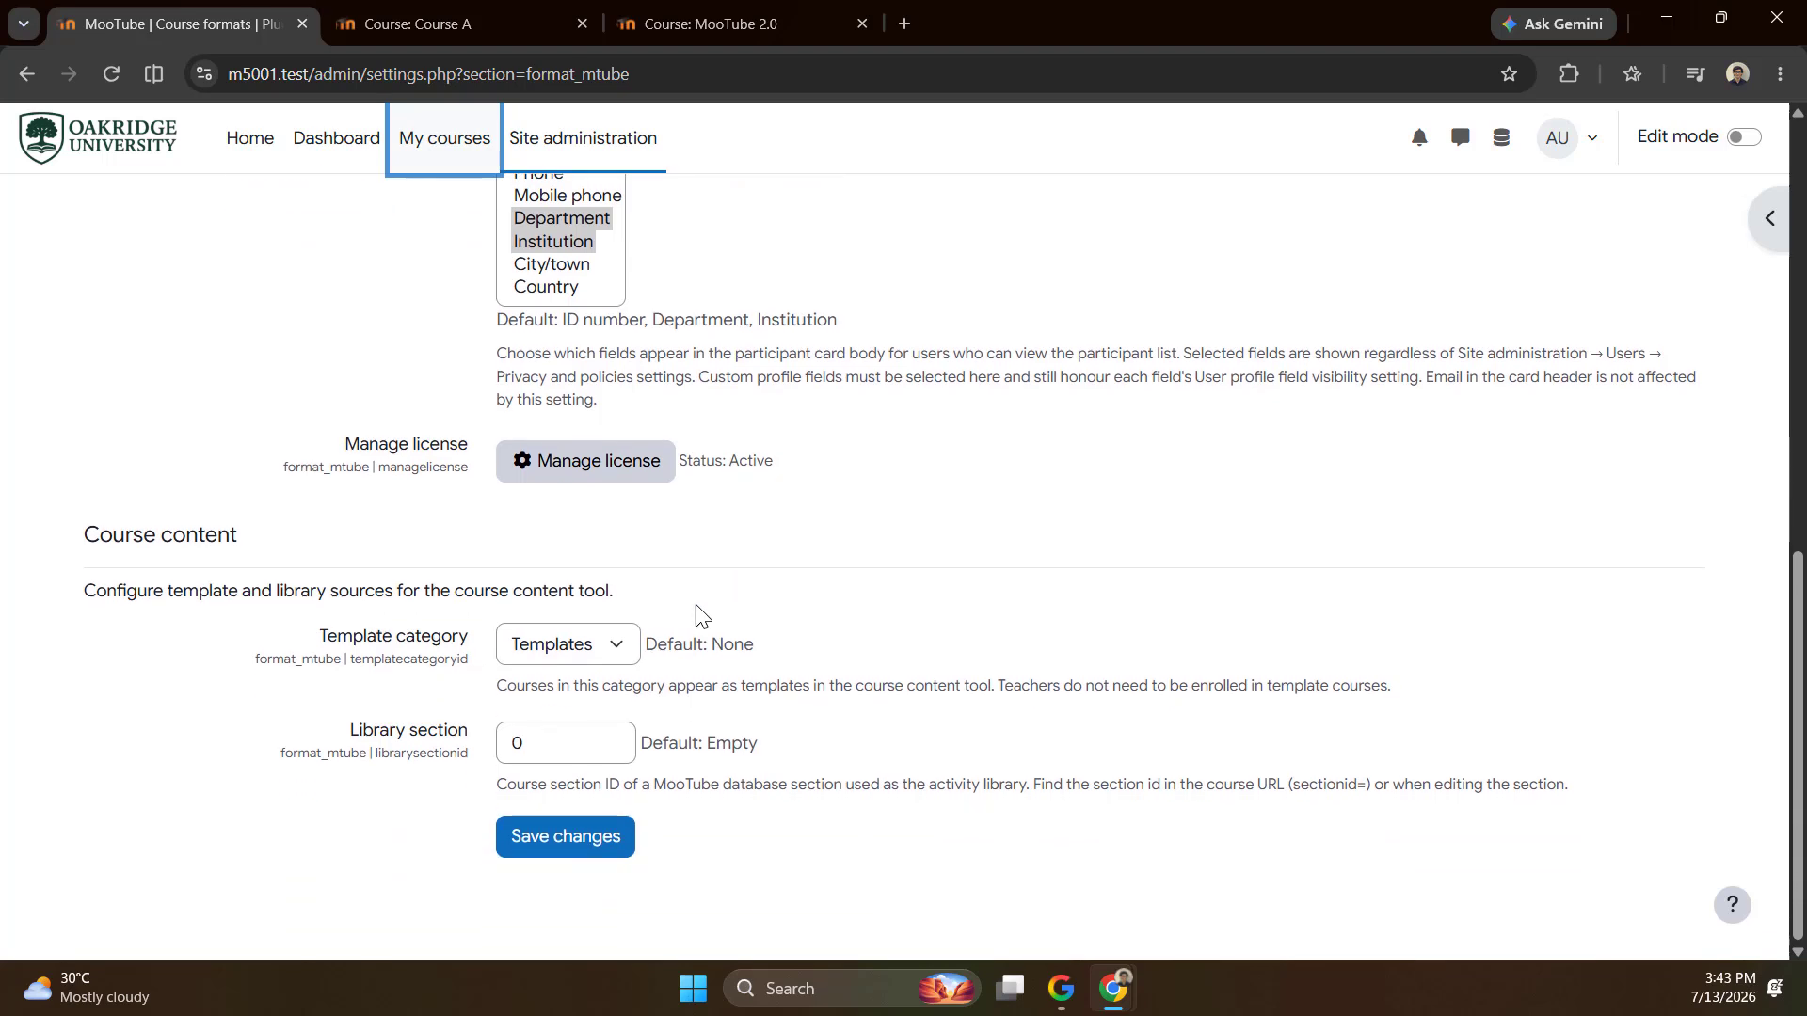
drag(347, 736, 486, 738)
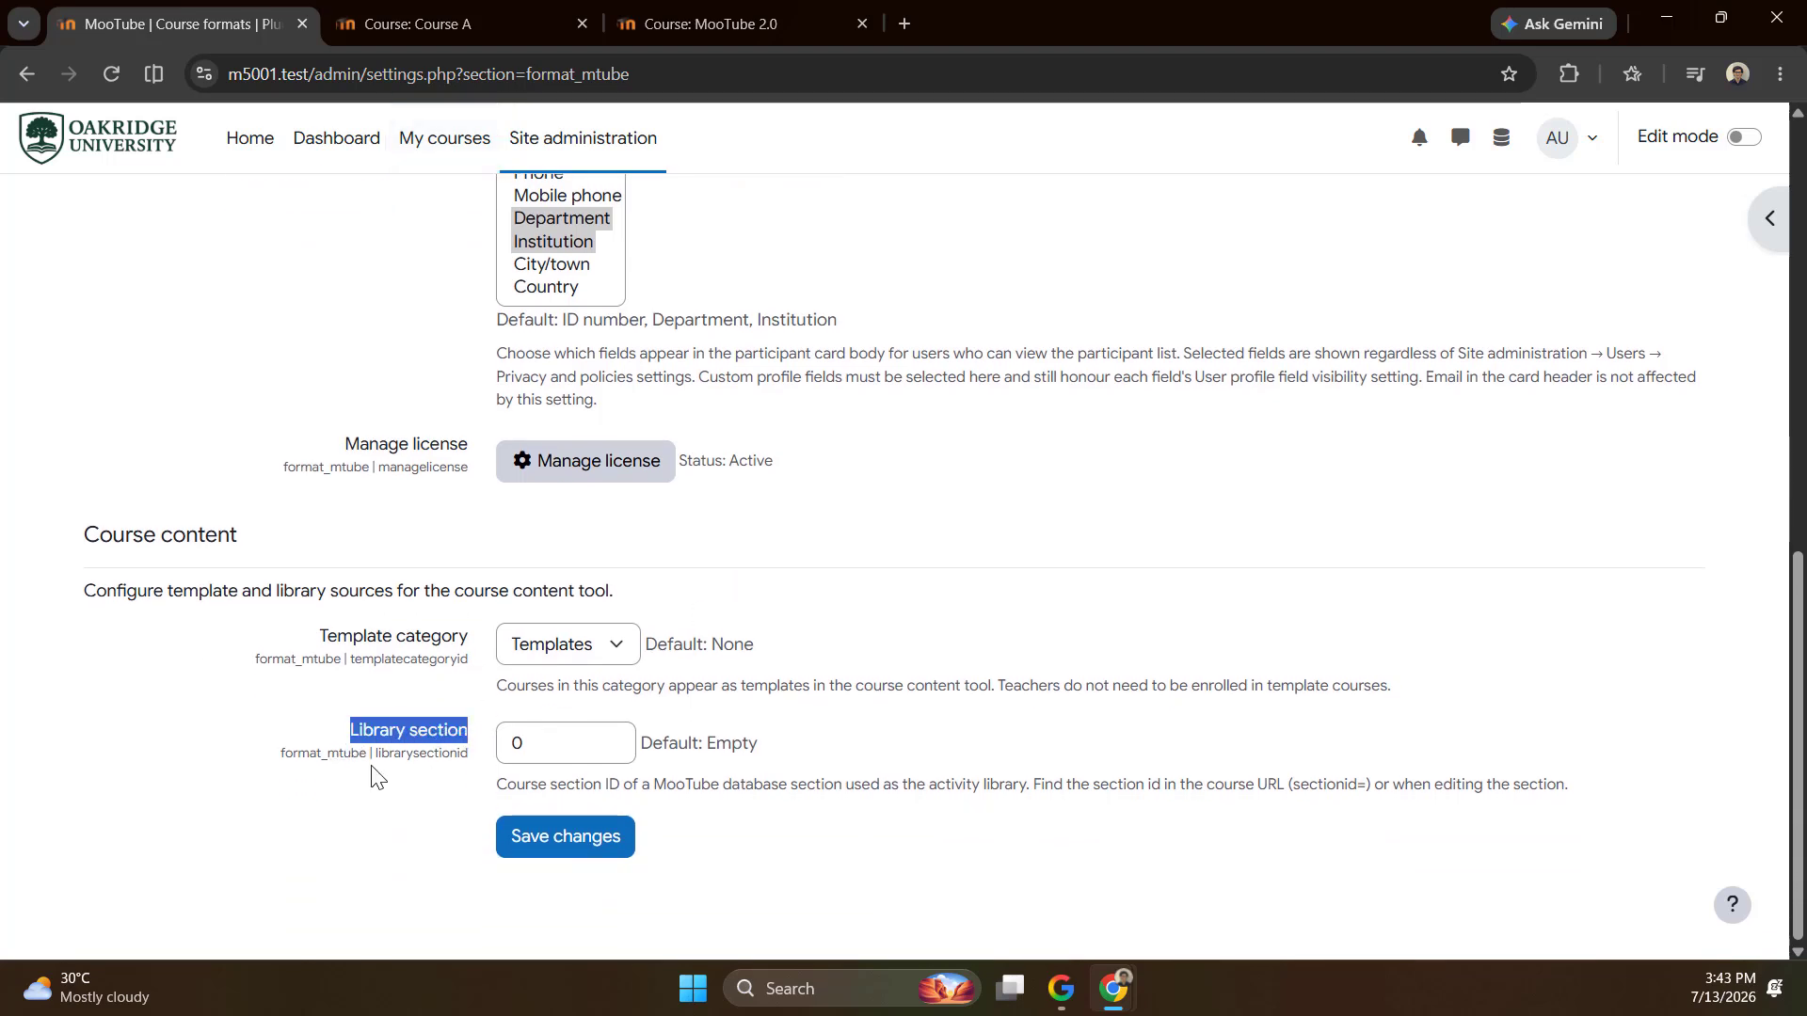
click(415, 761)
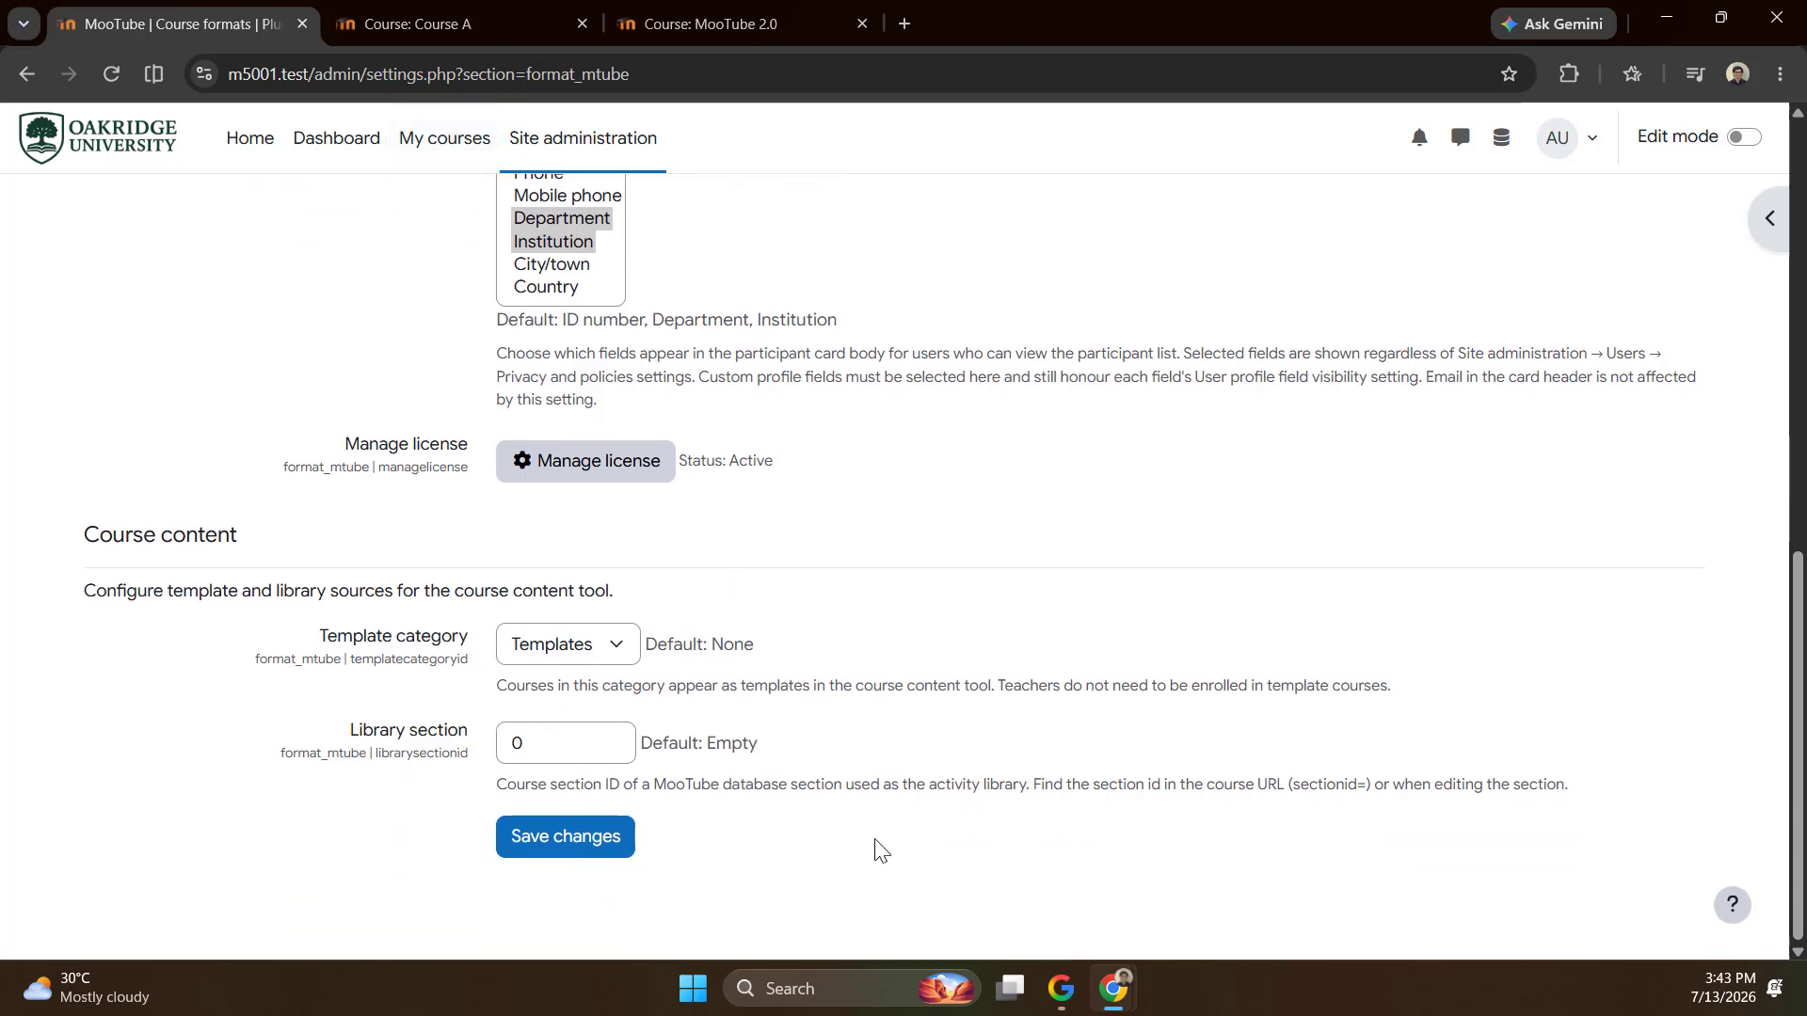
drag(656, 786, 830, 784)
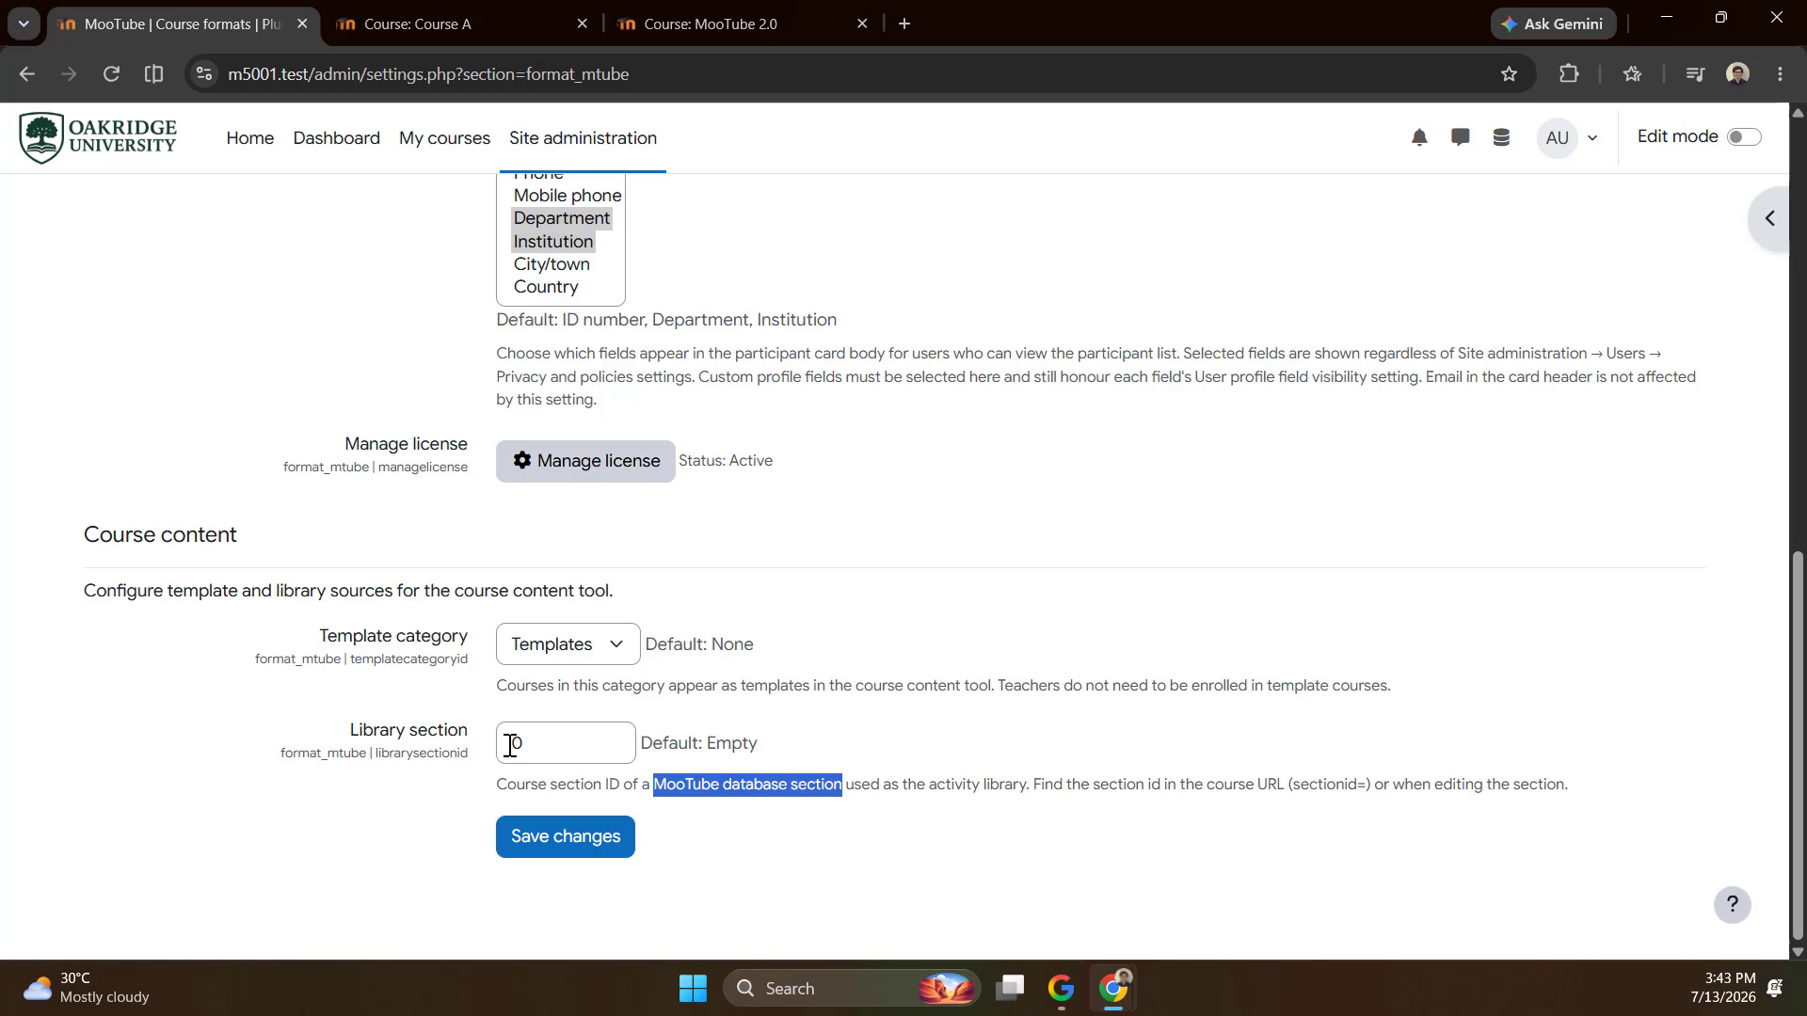
drag(508, 743, 544, 745)
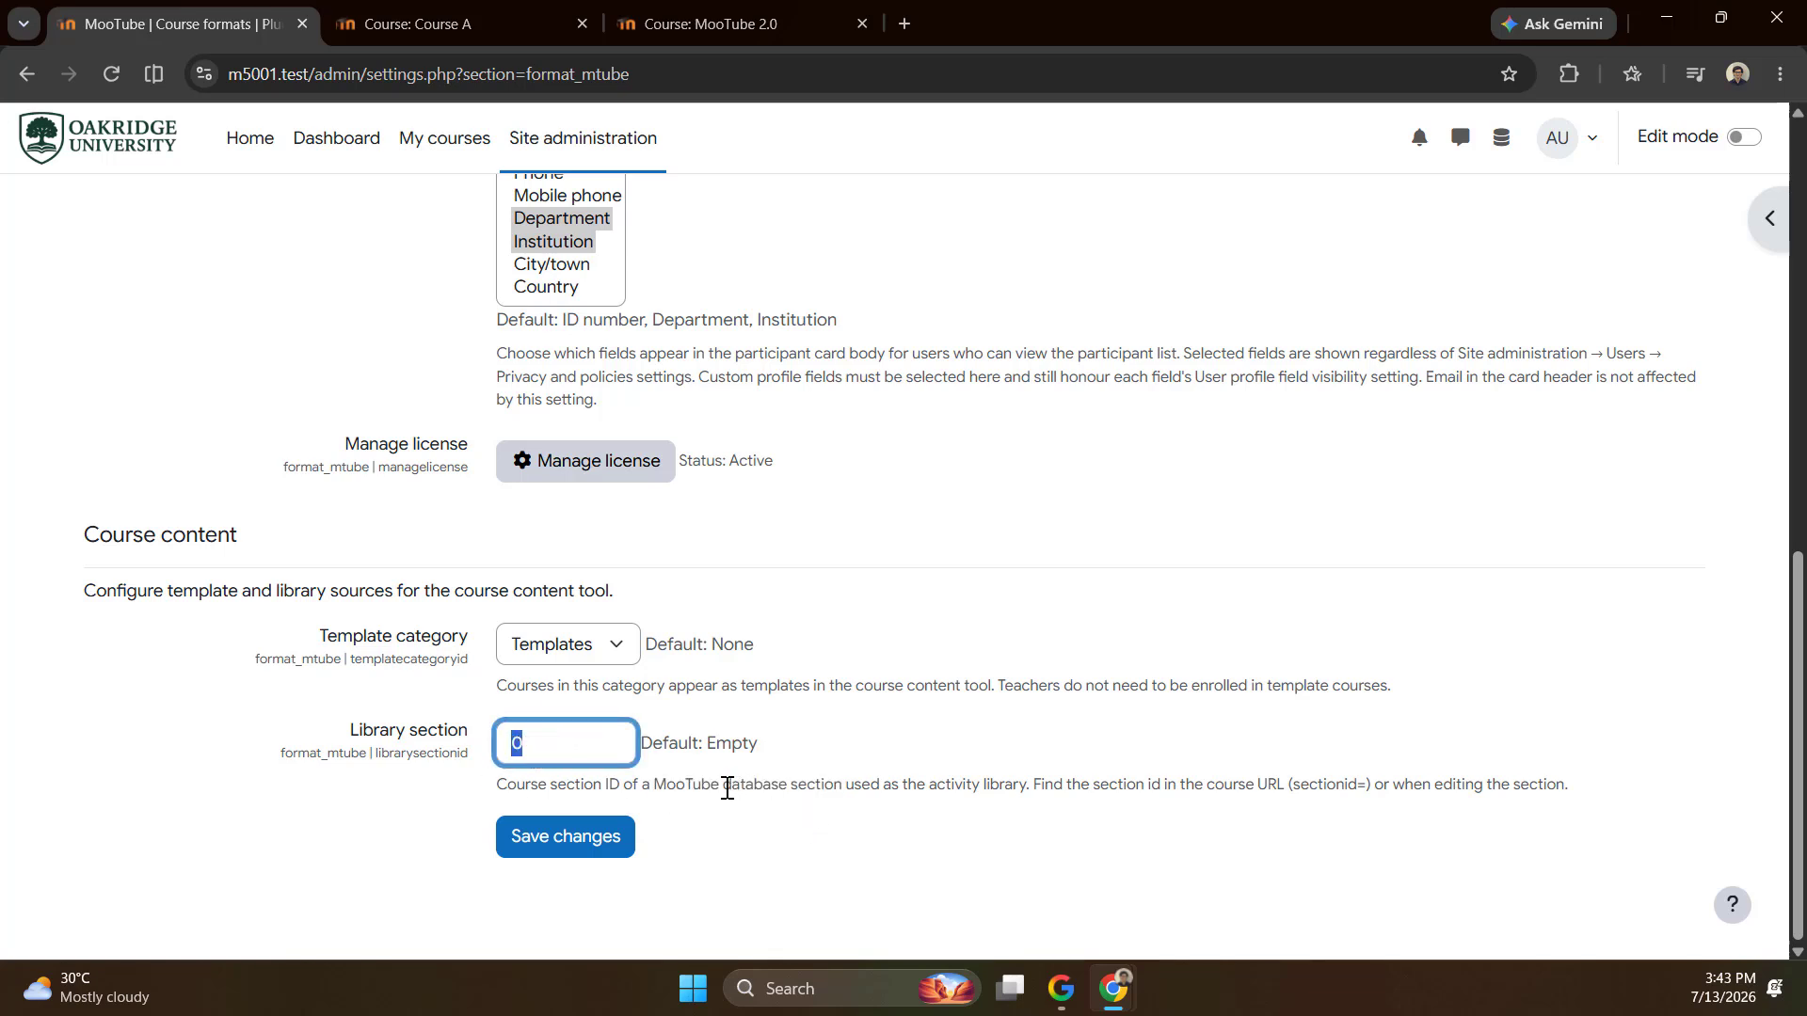
drag(728, 788, 846, 788)
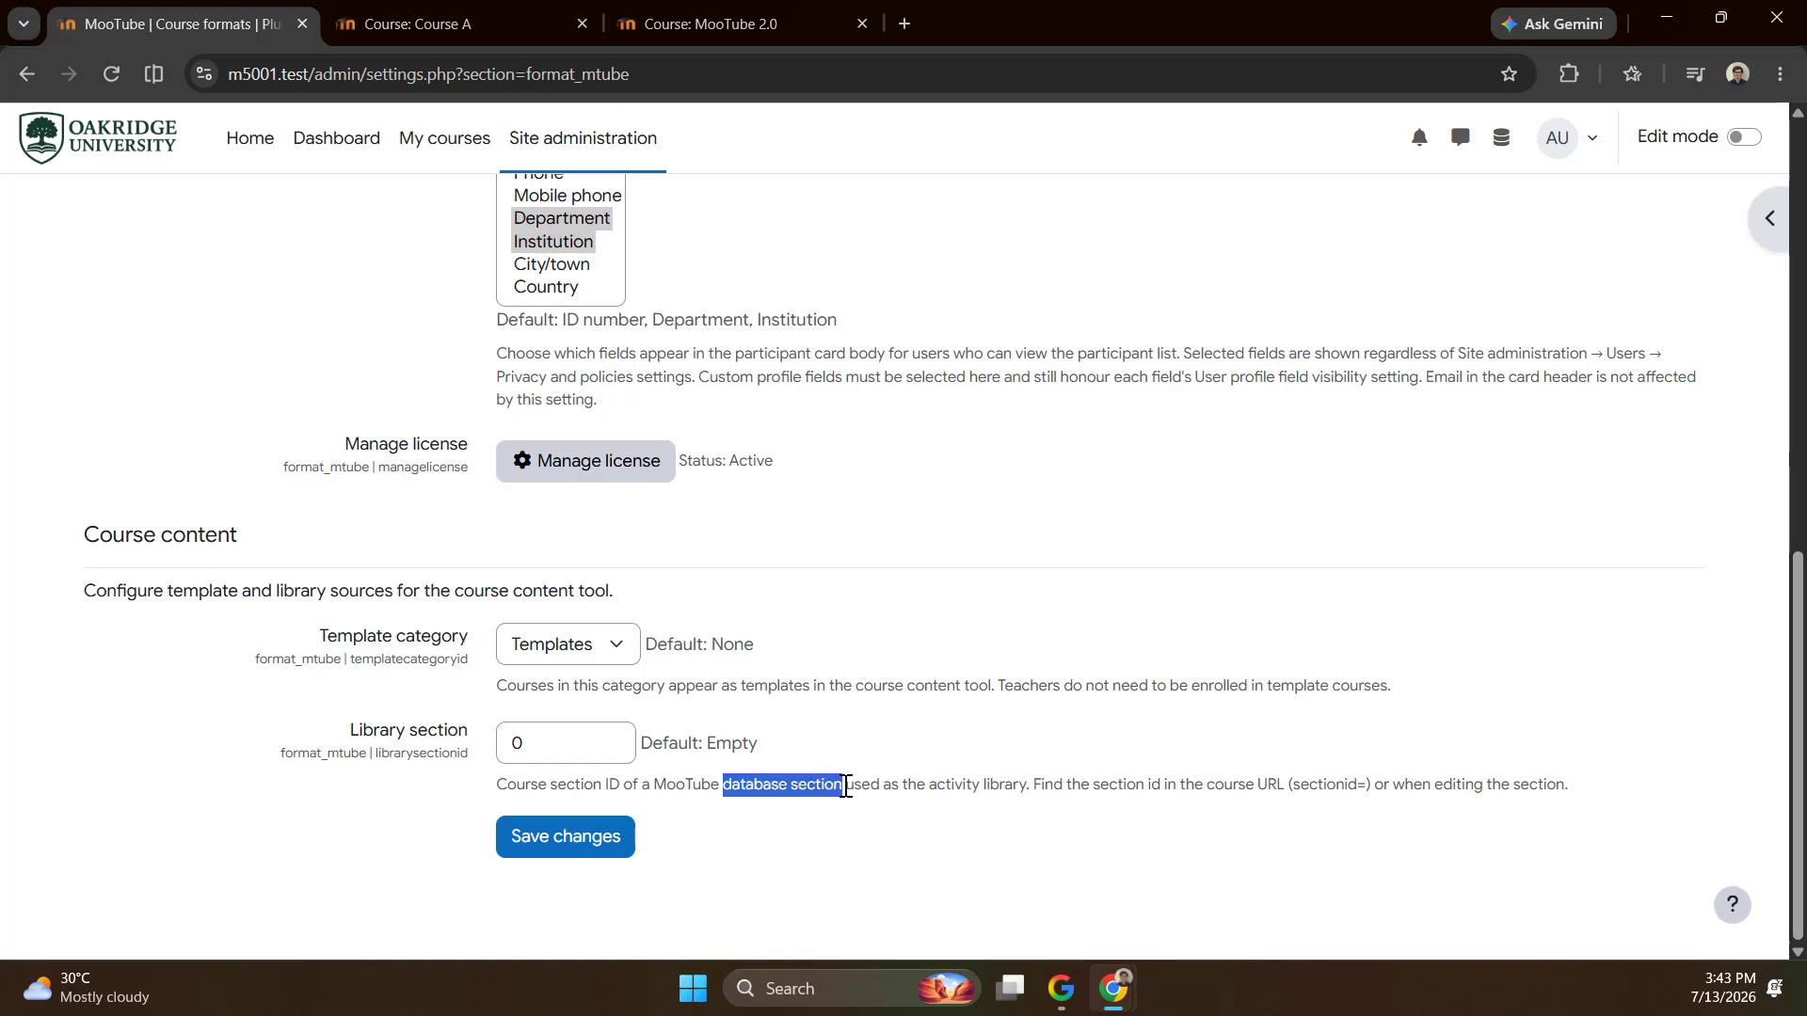
click(864, 739)
Start a new course in site administration with the full name Library and the short name Lib.
scroll(828, 655, up, 9)
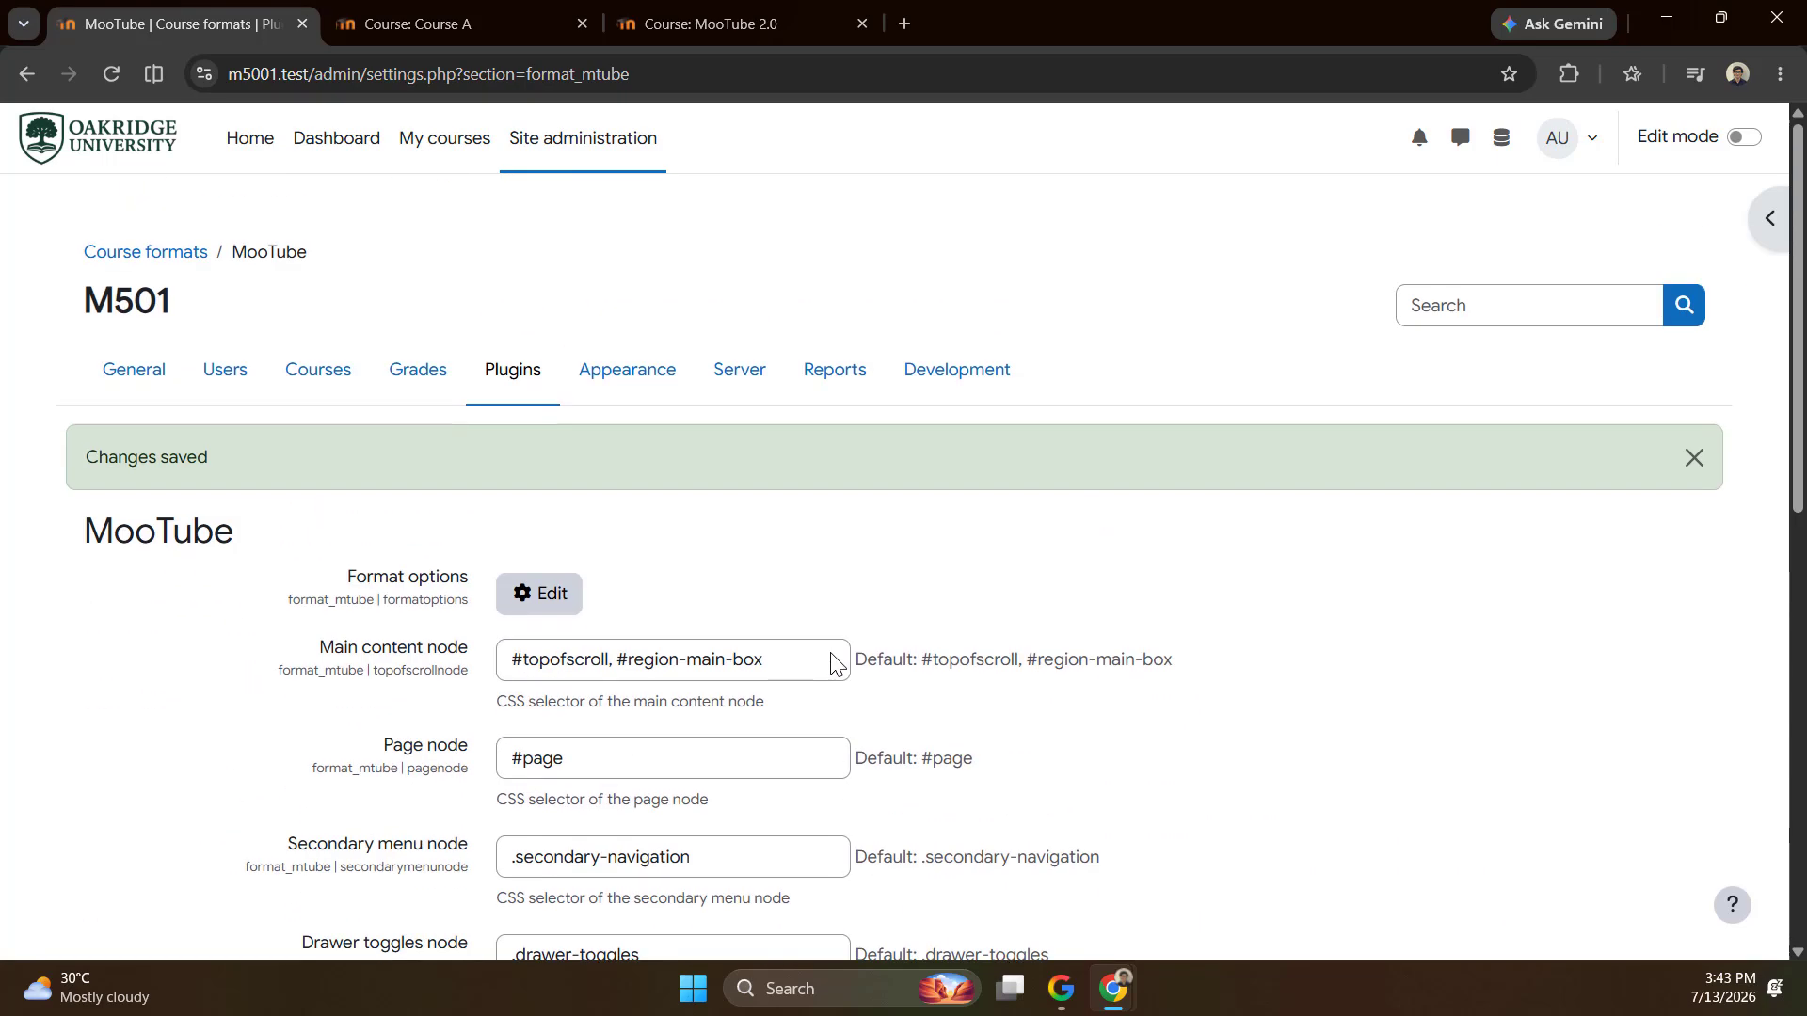
click(311, 375)
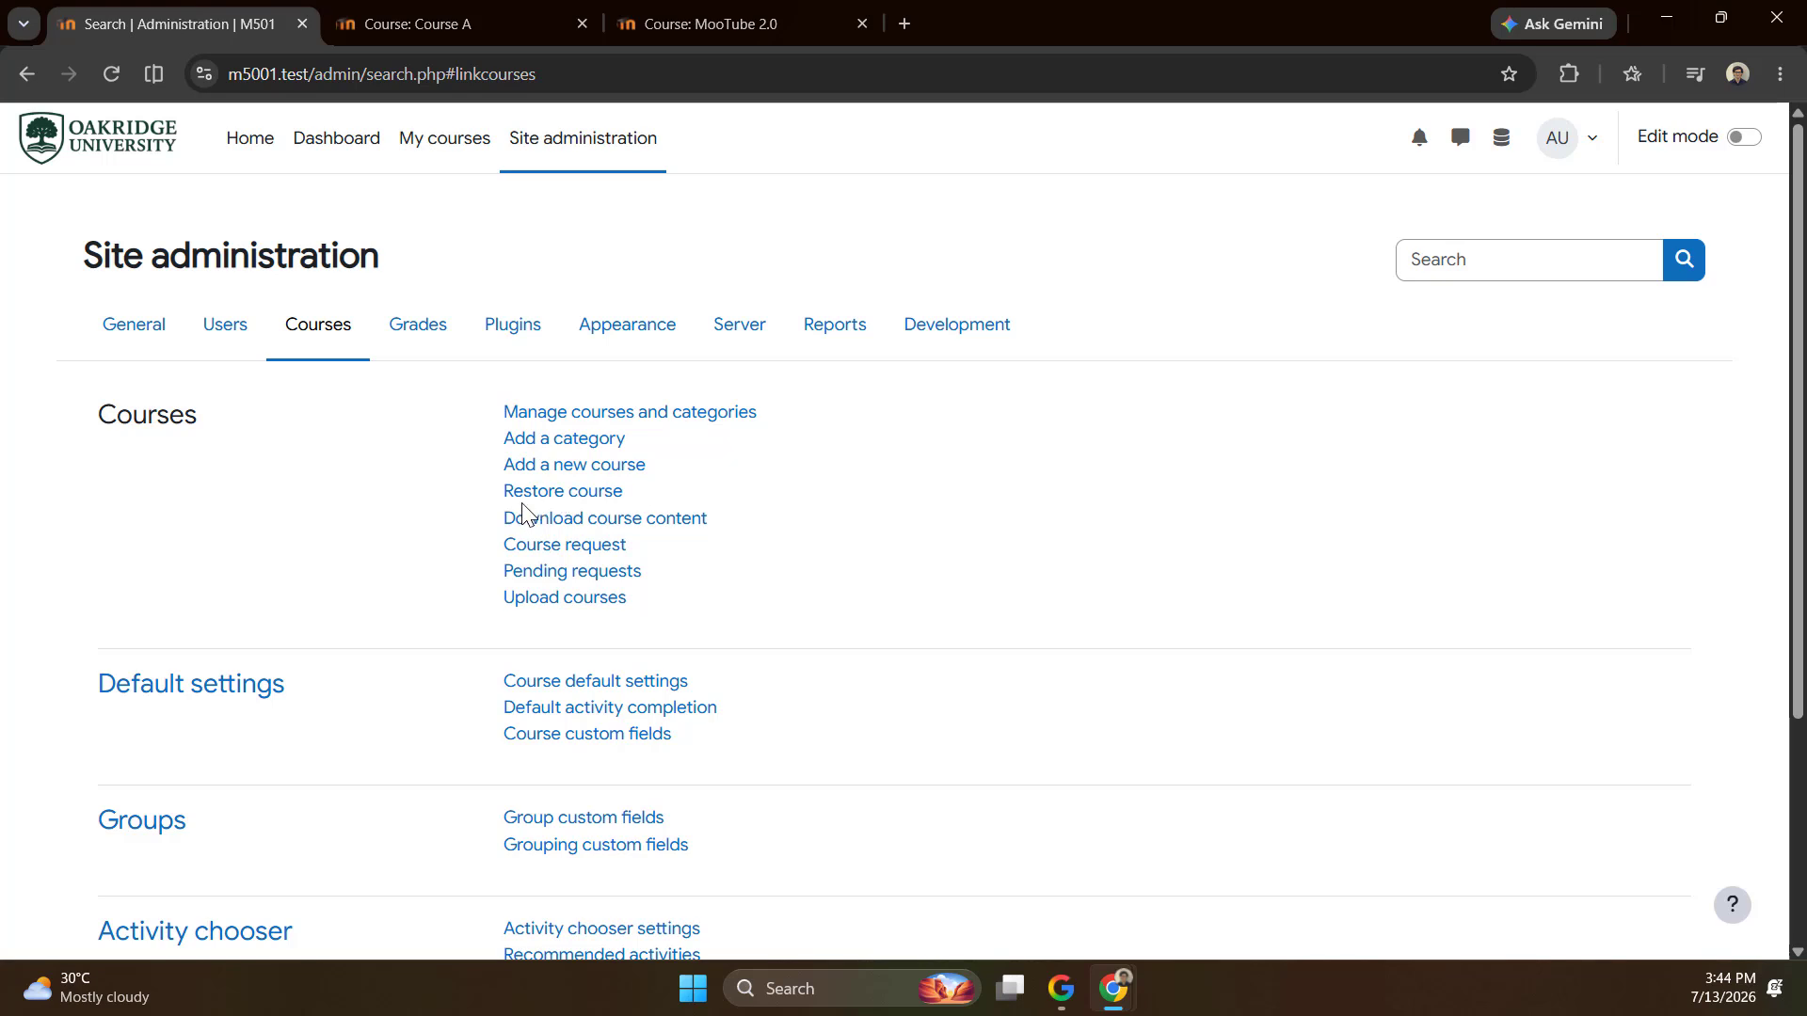
click(550, 473)
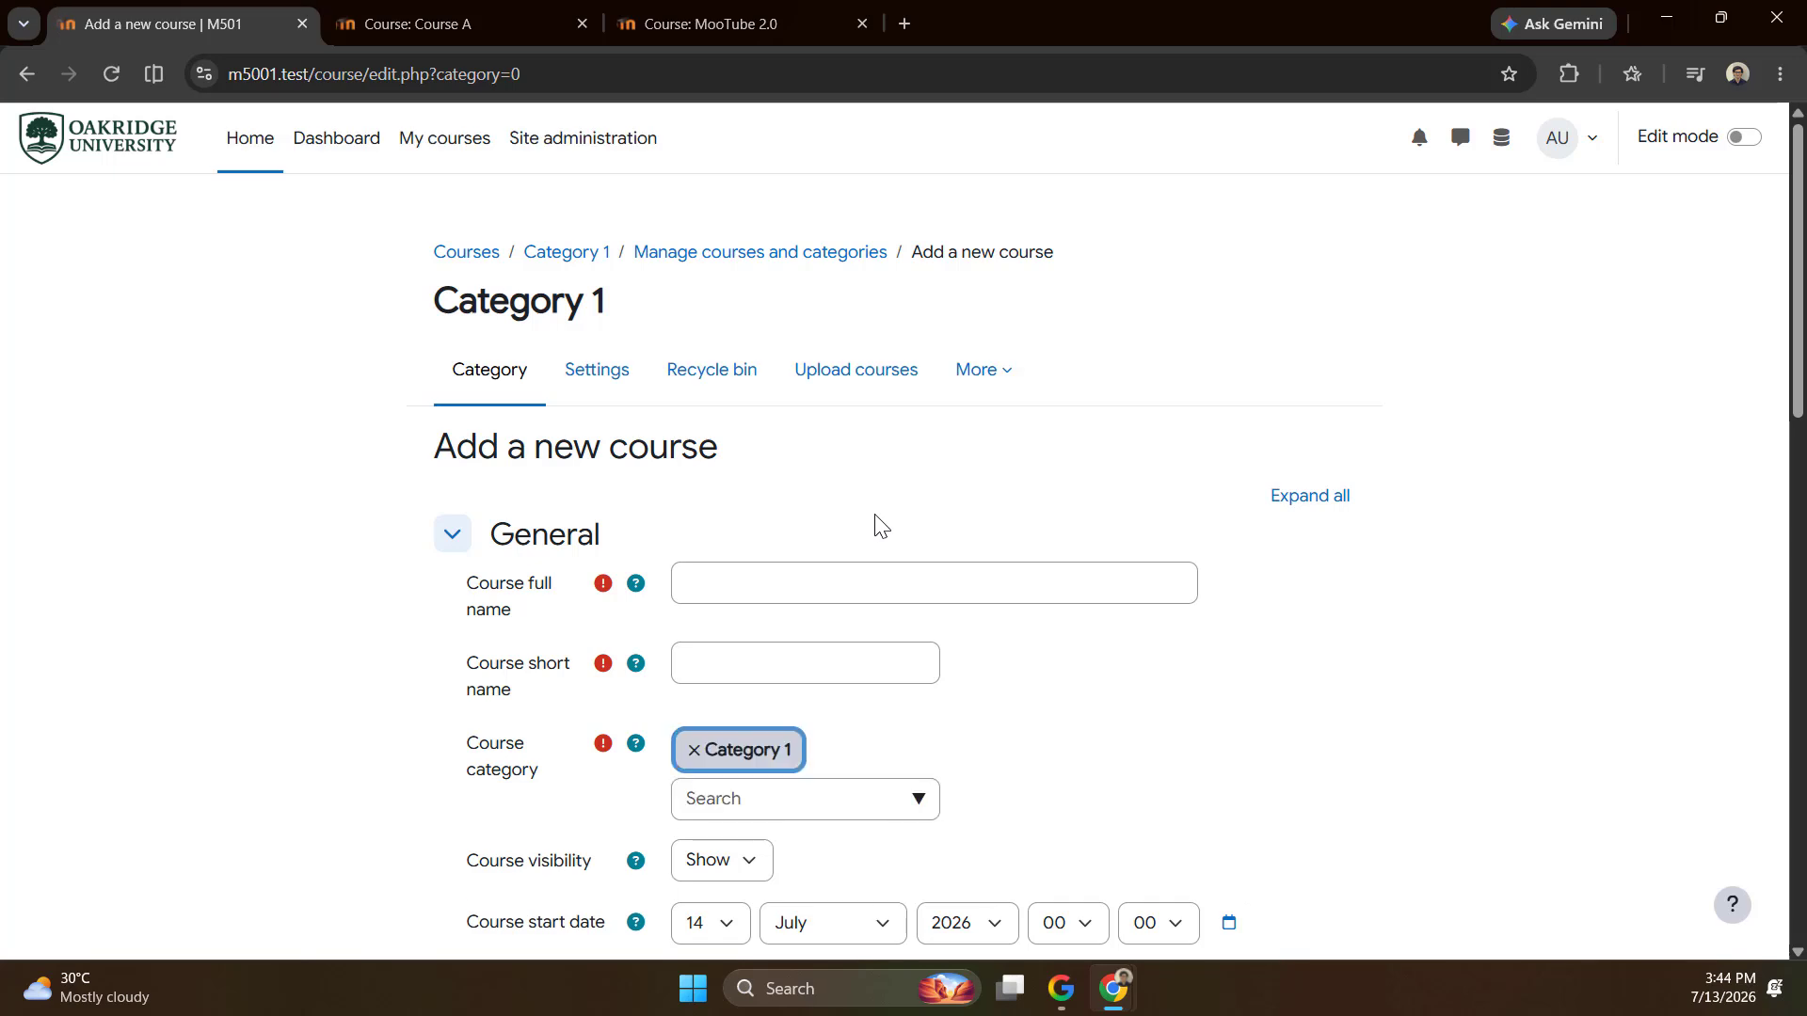
click(798, 583)
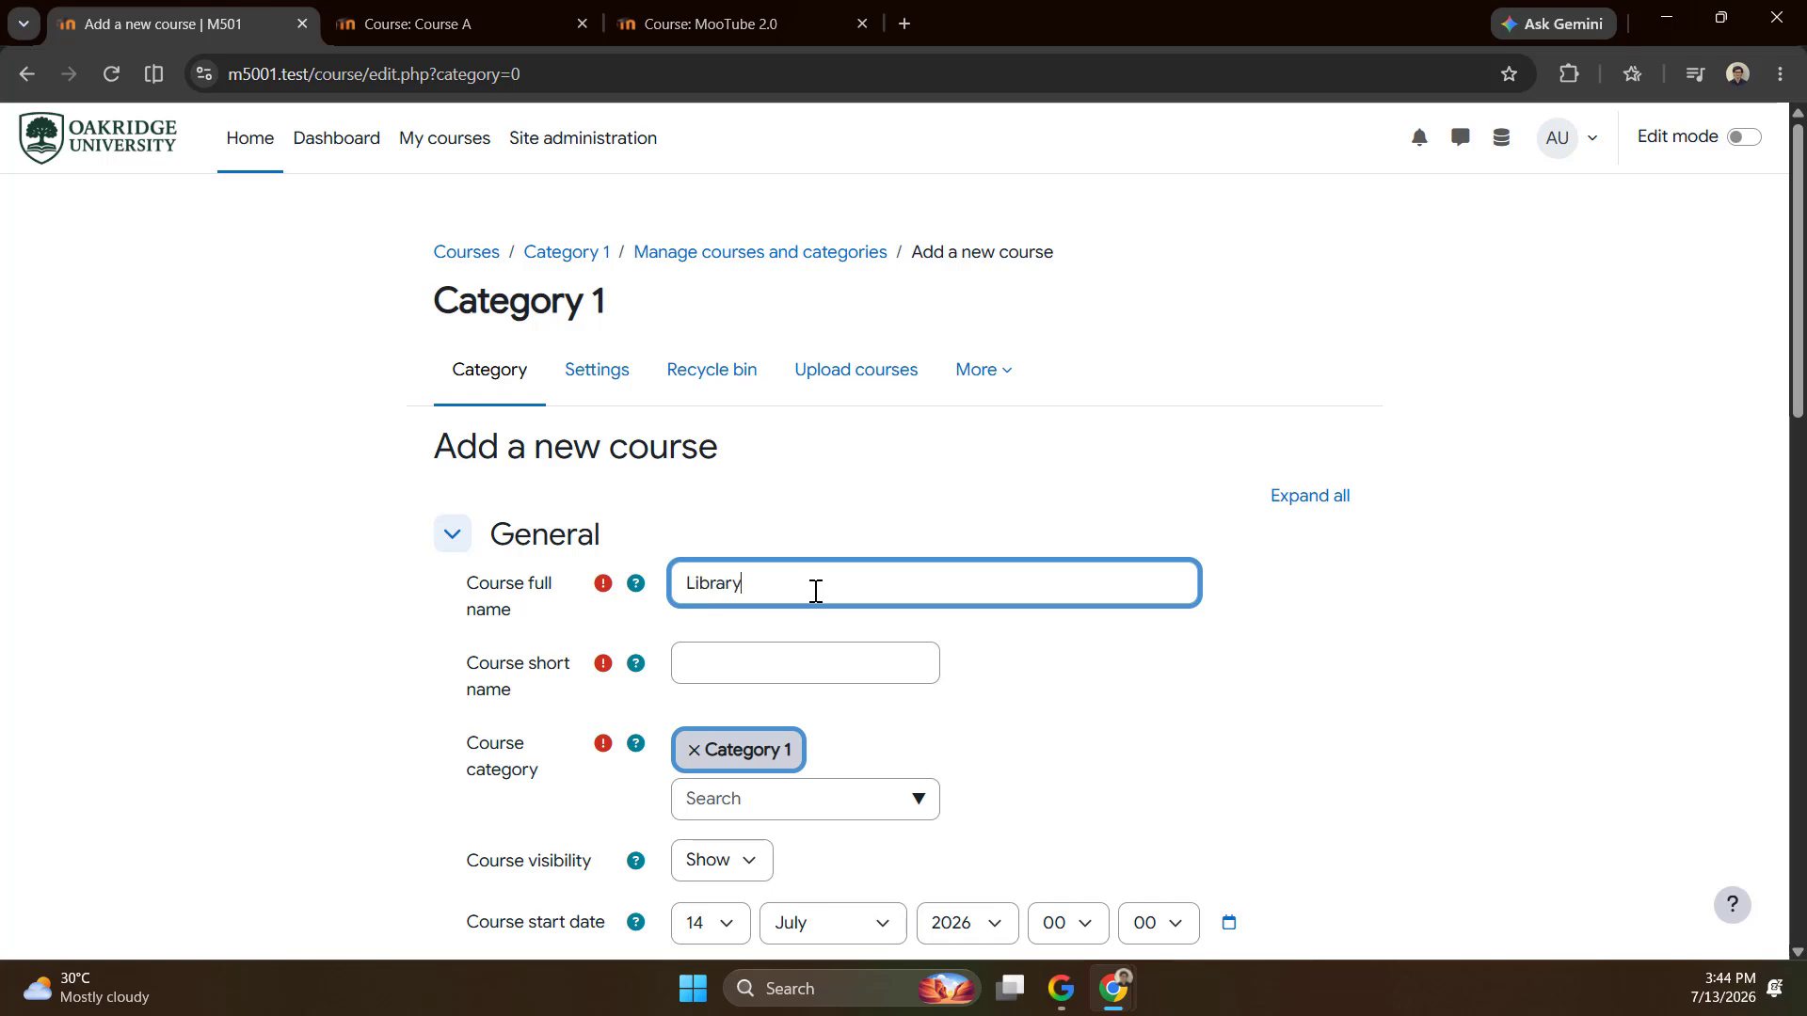
key(Tab)
key(Tab)
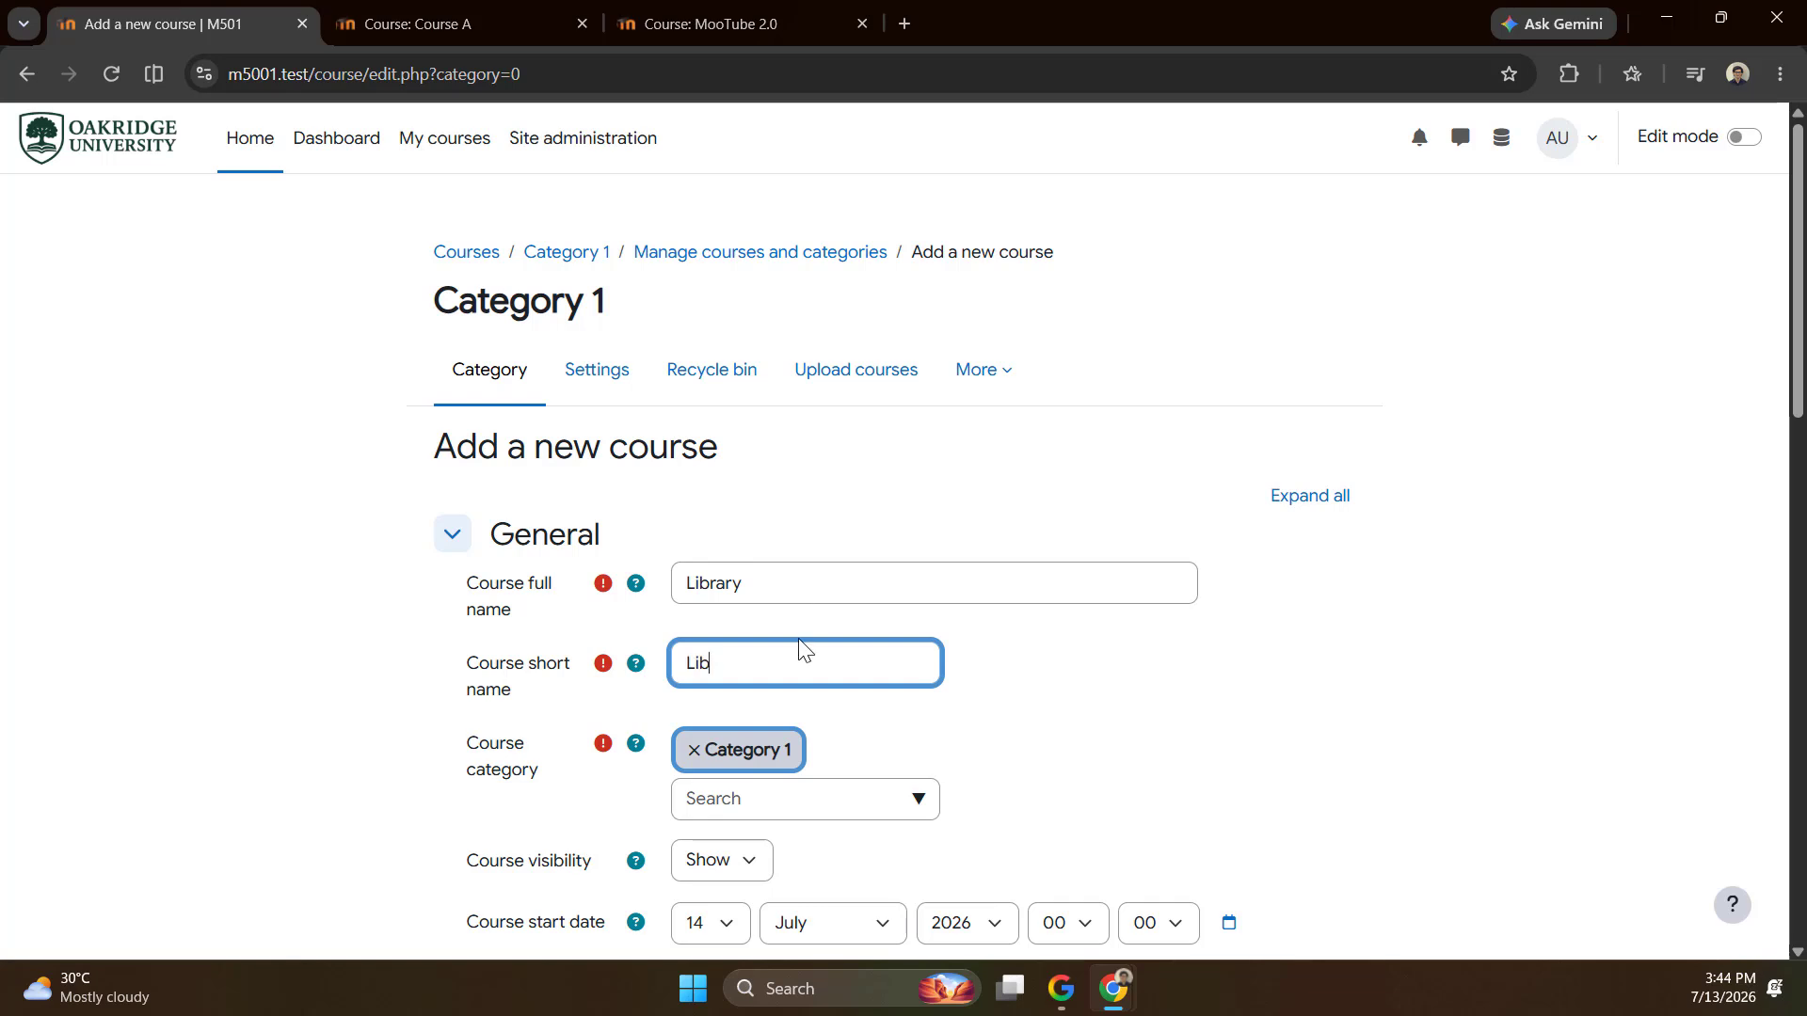
text(Lib)
Replace the new course's category Category 1 with Templates.
scroll(800, 649, down, 4)
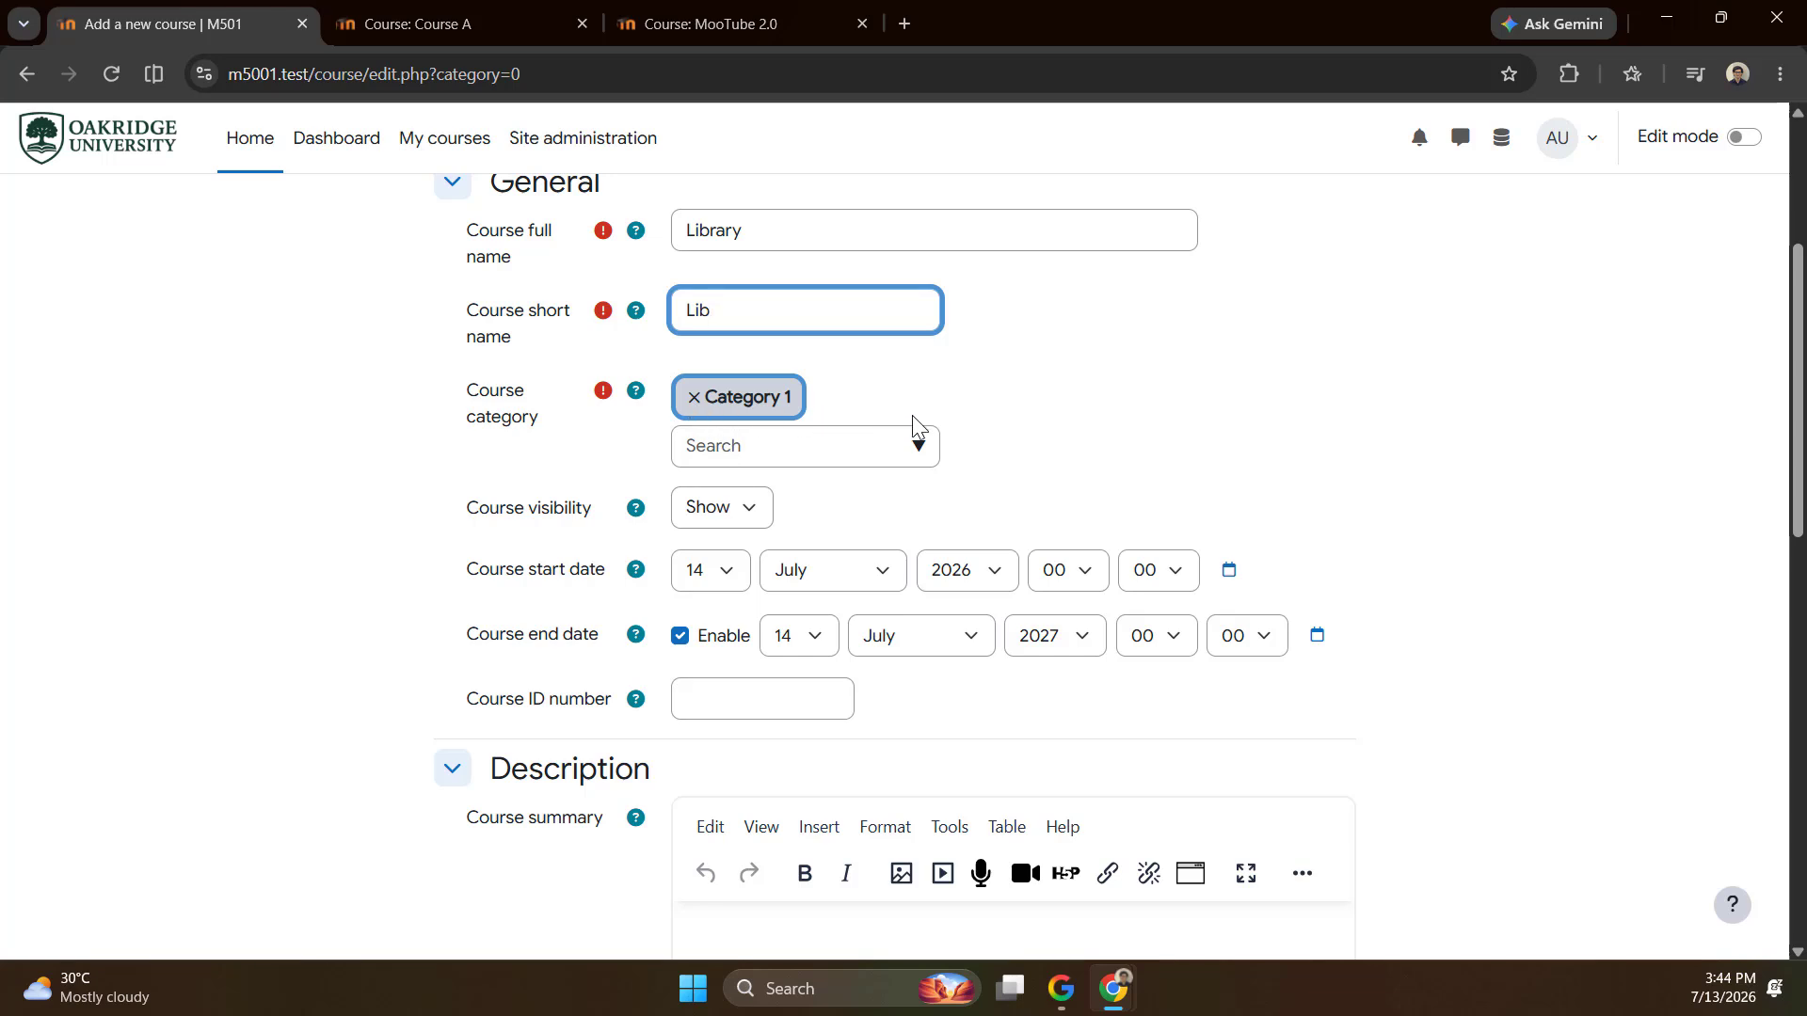
click(694, 408)
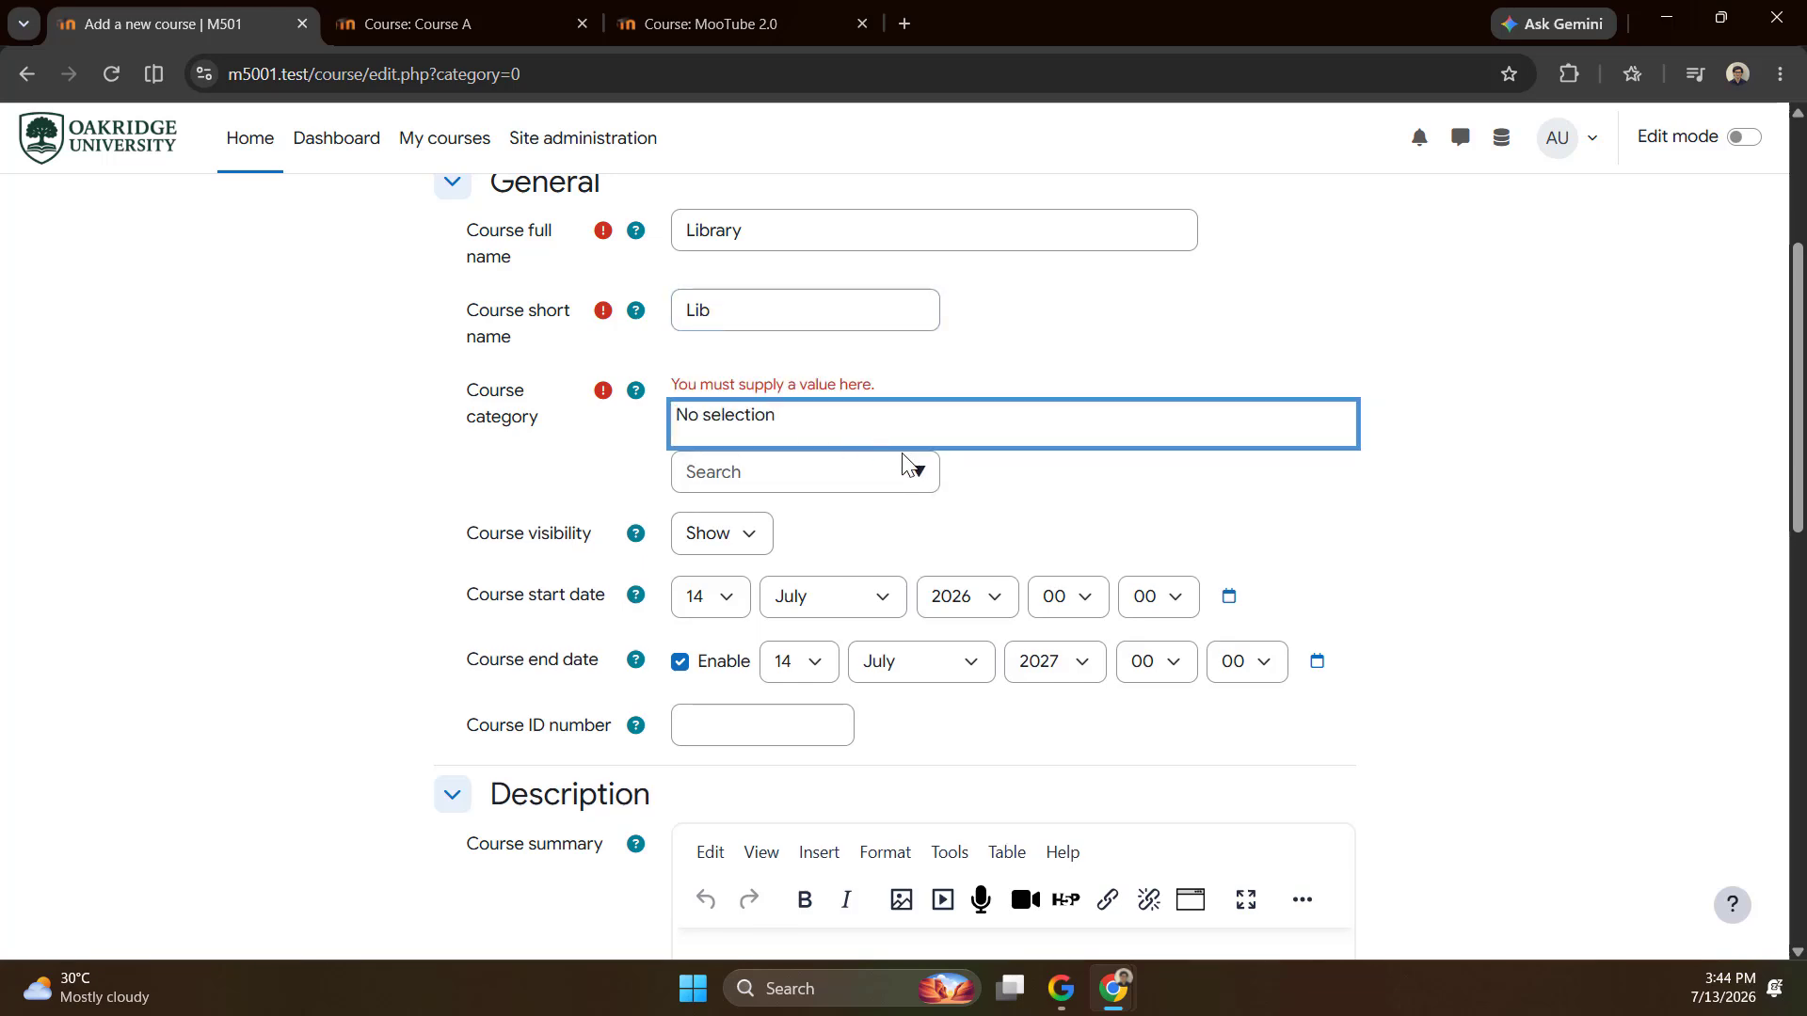
click(918, 471)
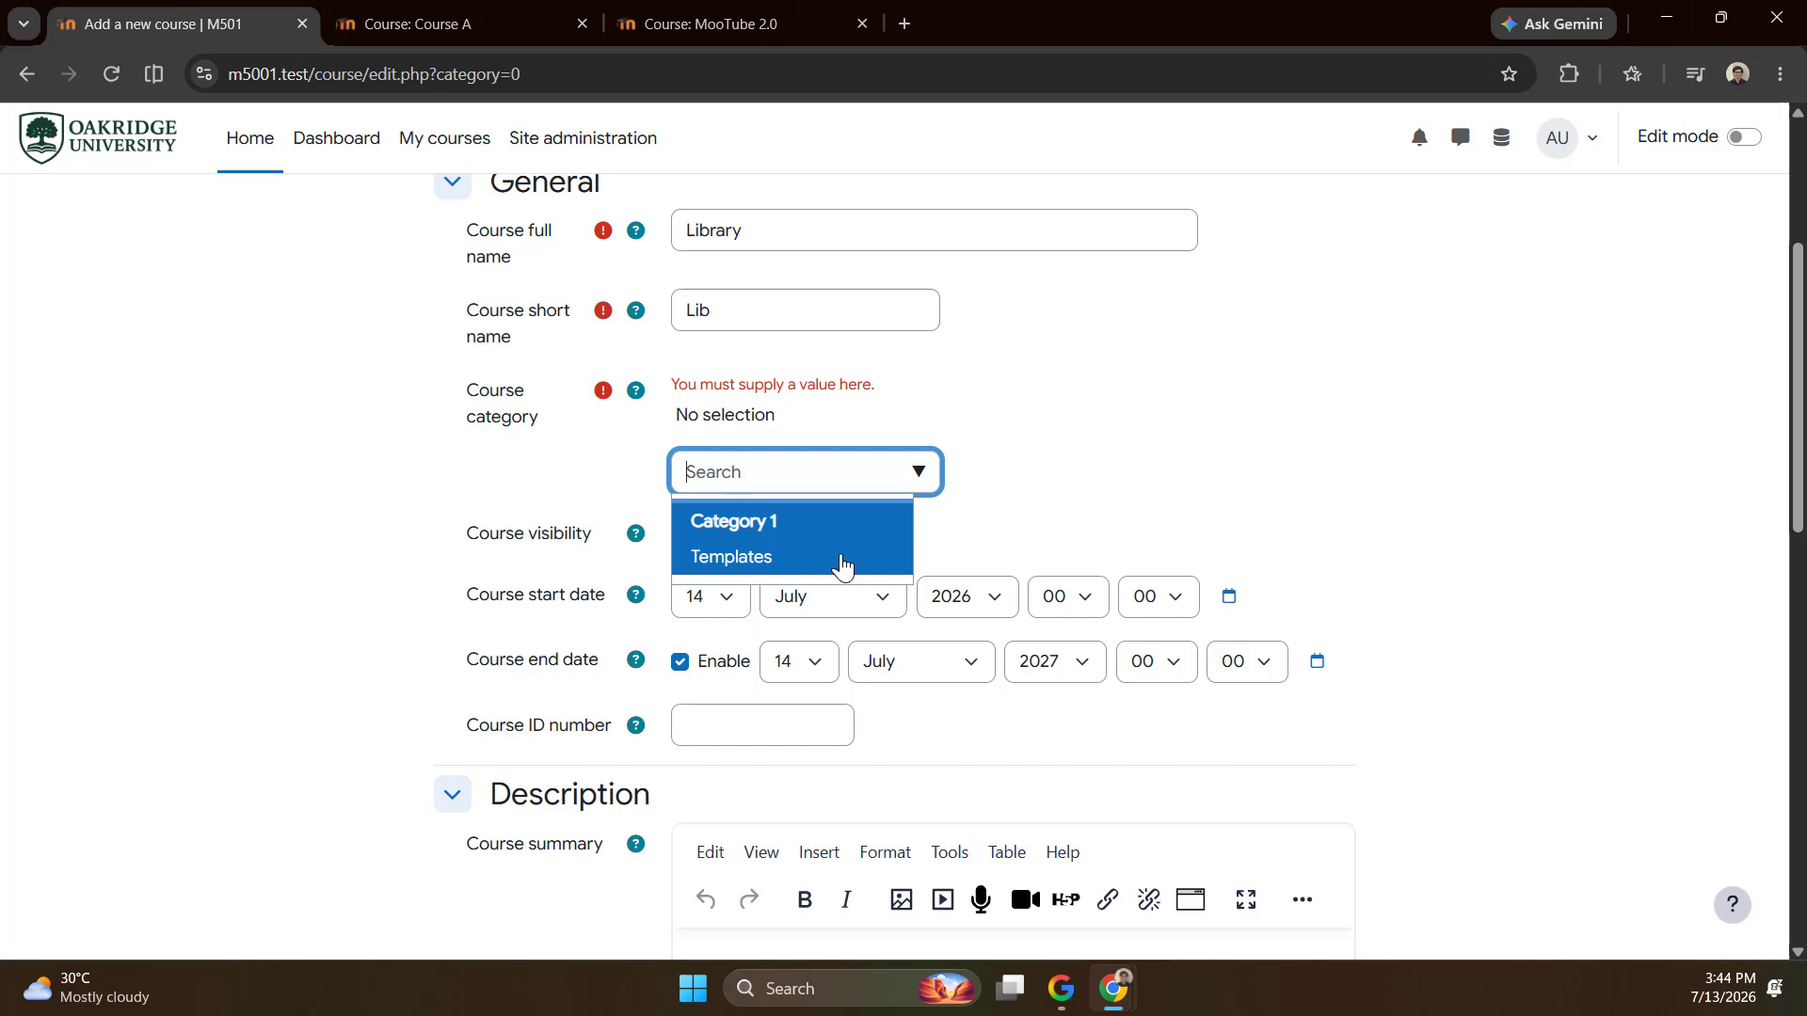
click(753, 560)
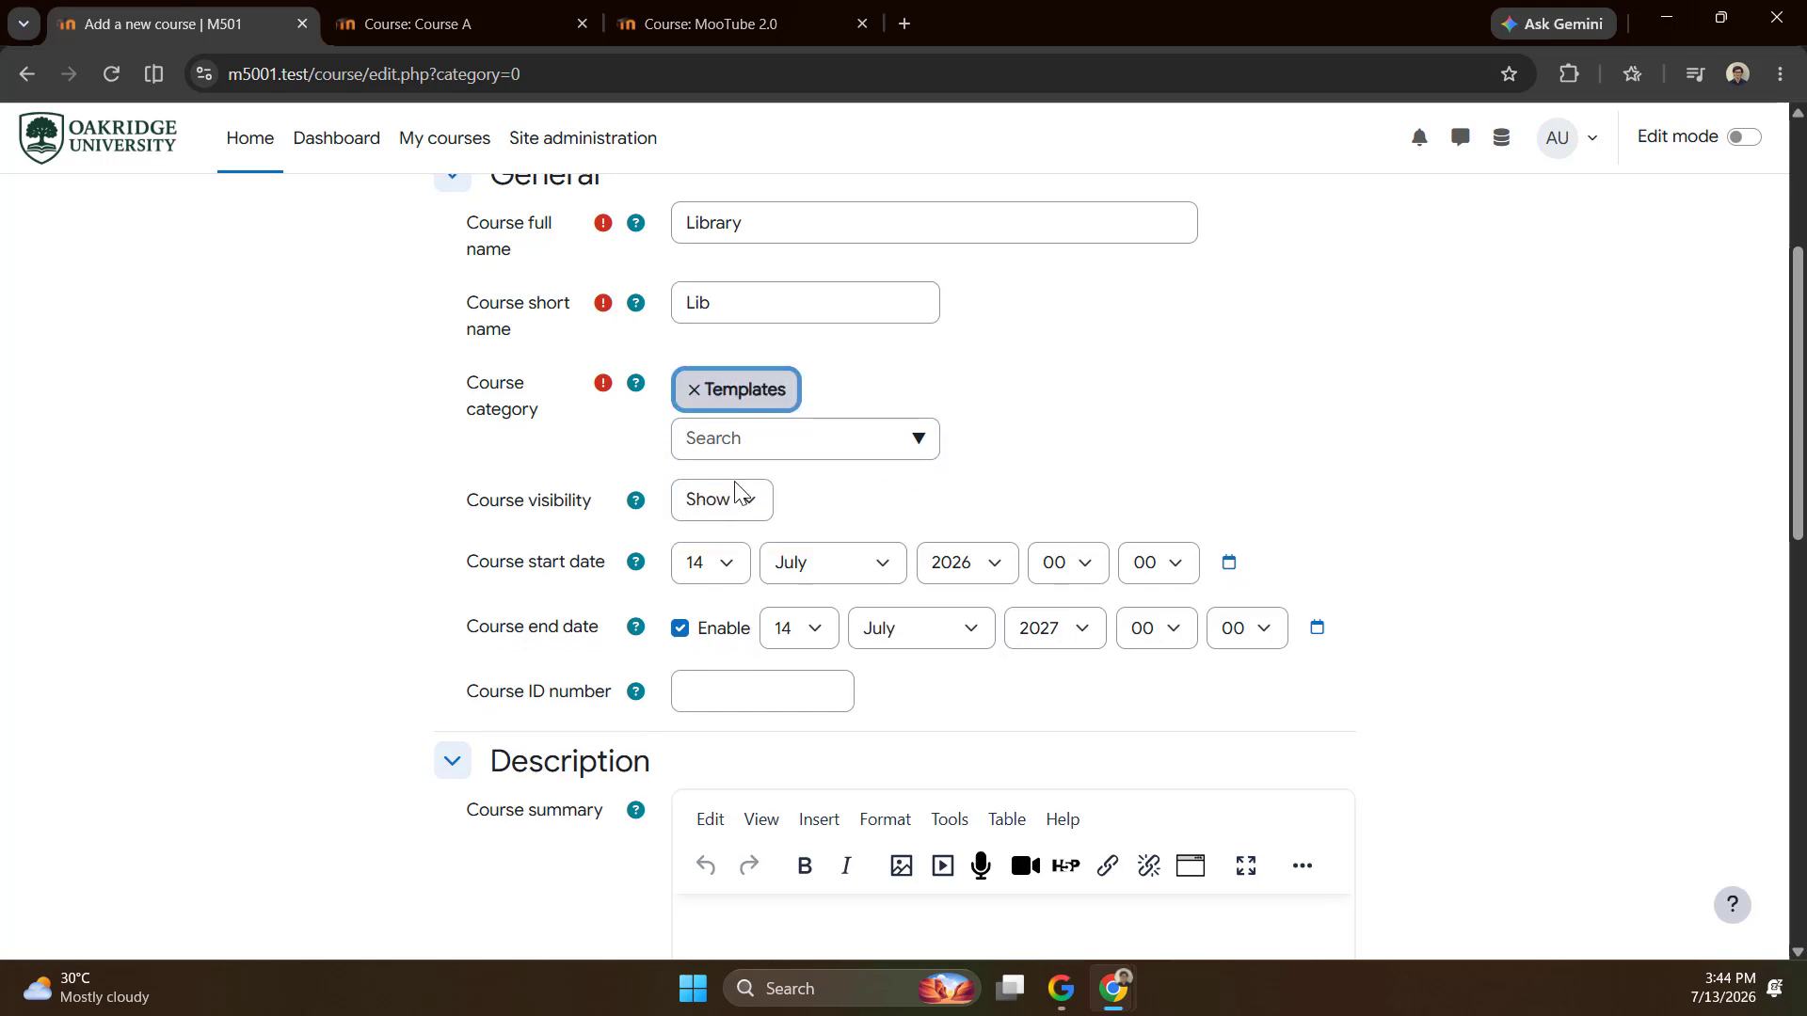
Set the course format of the Library course to MooTube, and save and display the course.
scroll(732, 499, down, 5)
scroll(730, 513, up, 4)
scroll(726, 555, down, 5)
scroll(715, 659, down, 6)
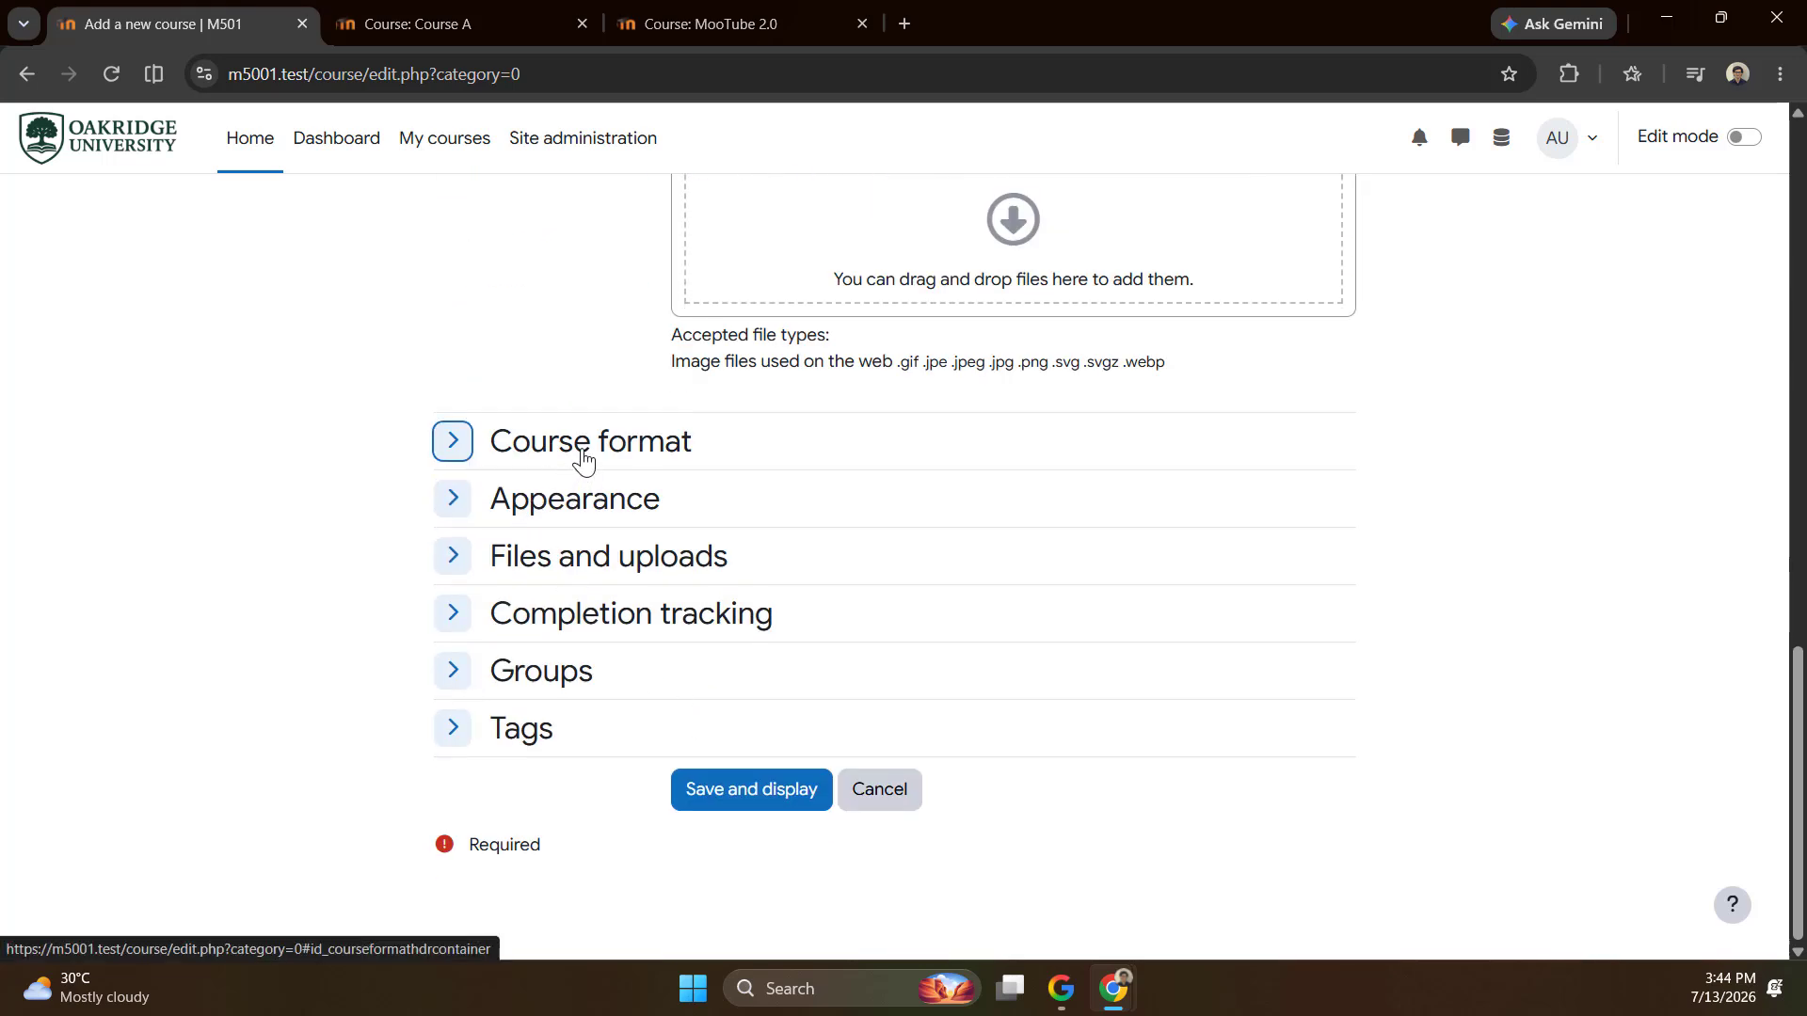
click(584, 456)
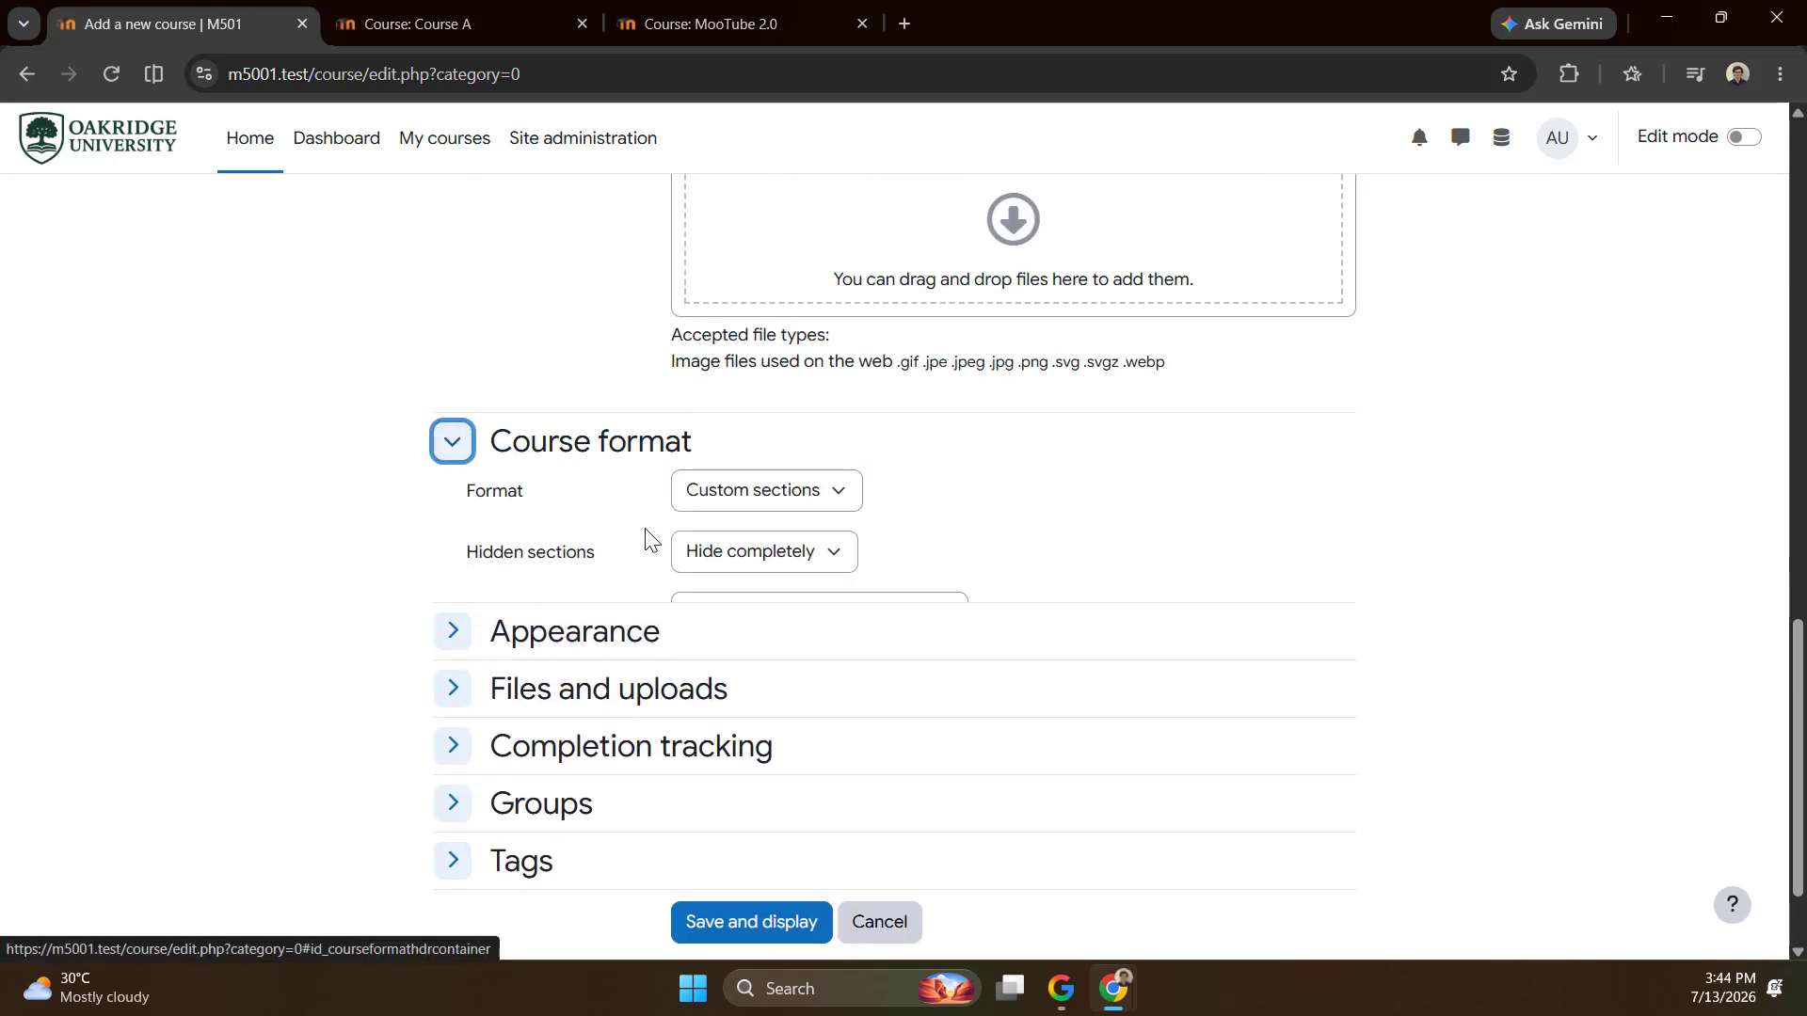
click(724, 494)
scroll(779, 838, down, 2)
click(770, 738)
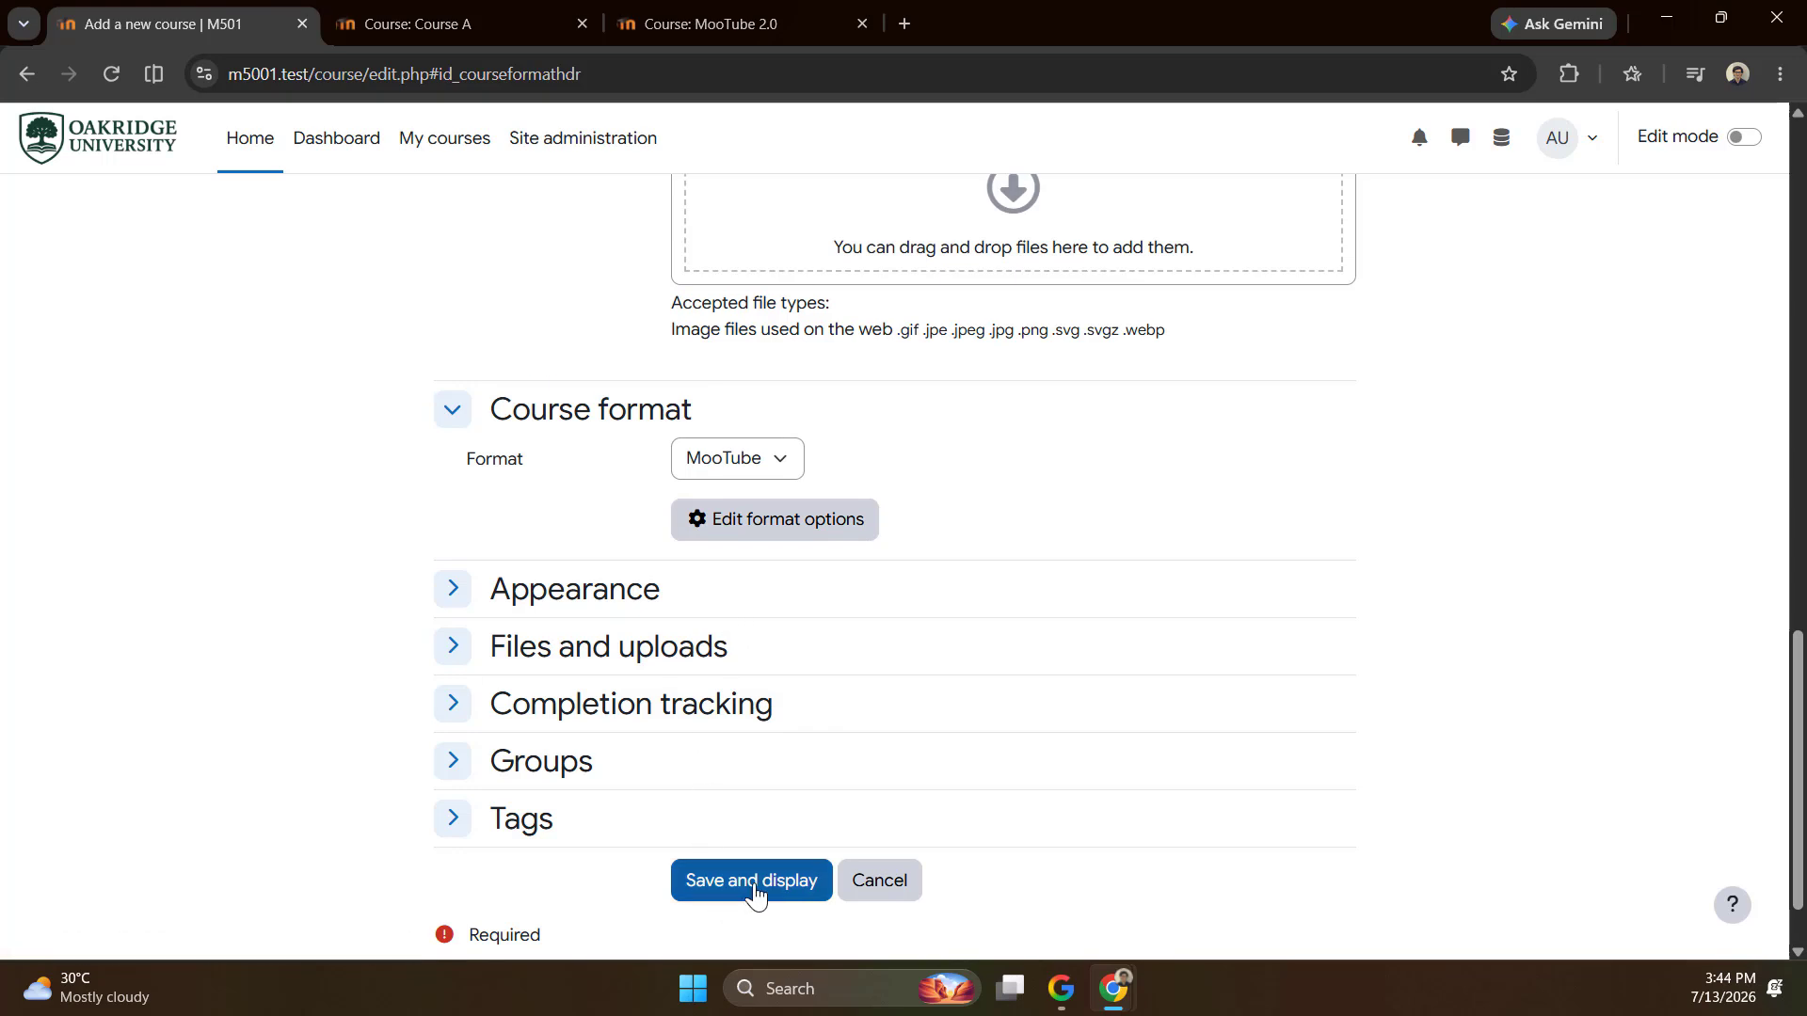
click(755, 895)
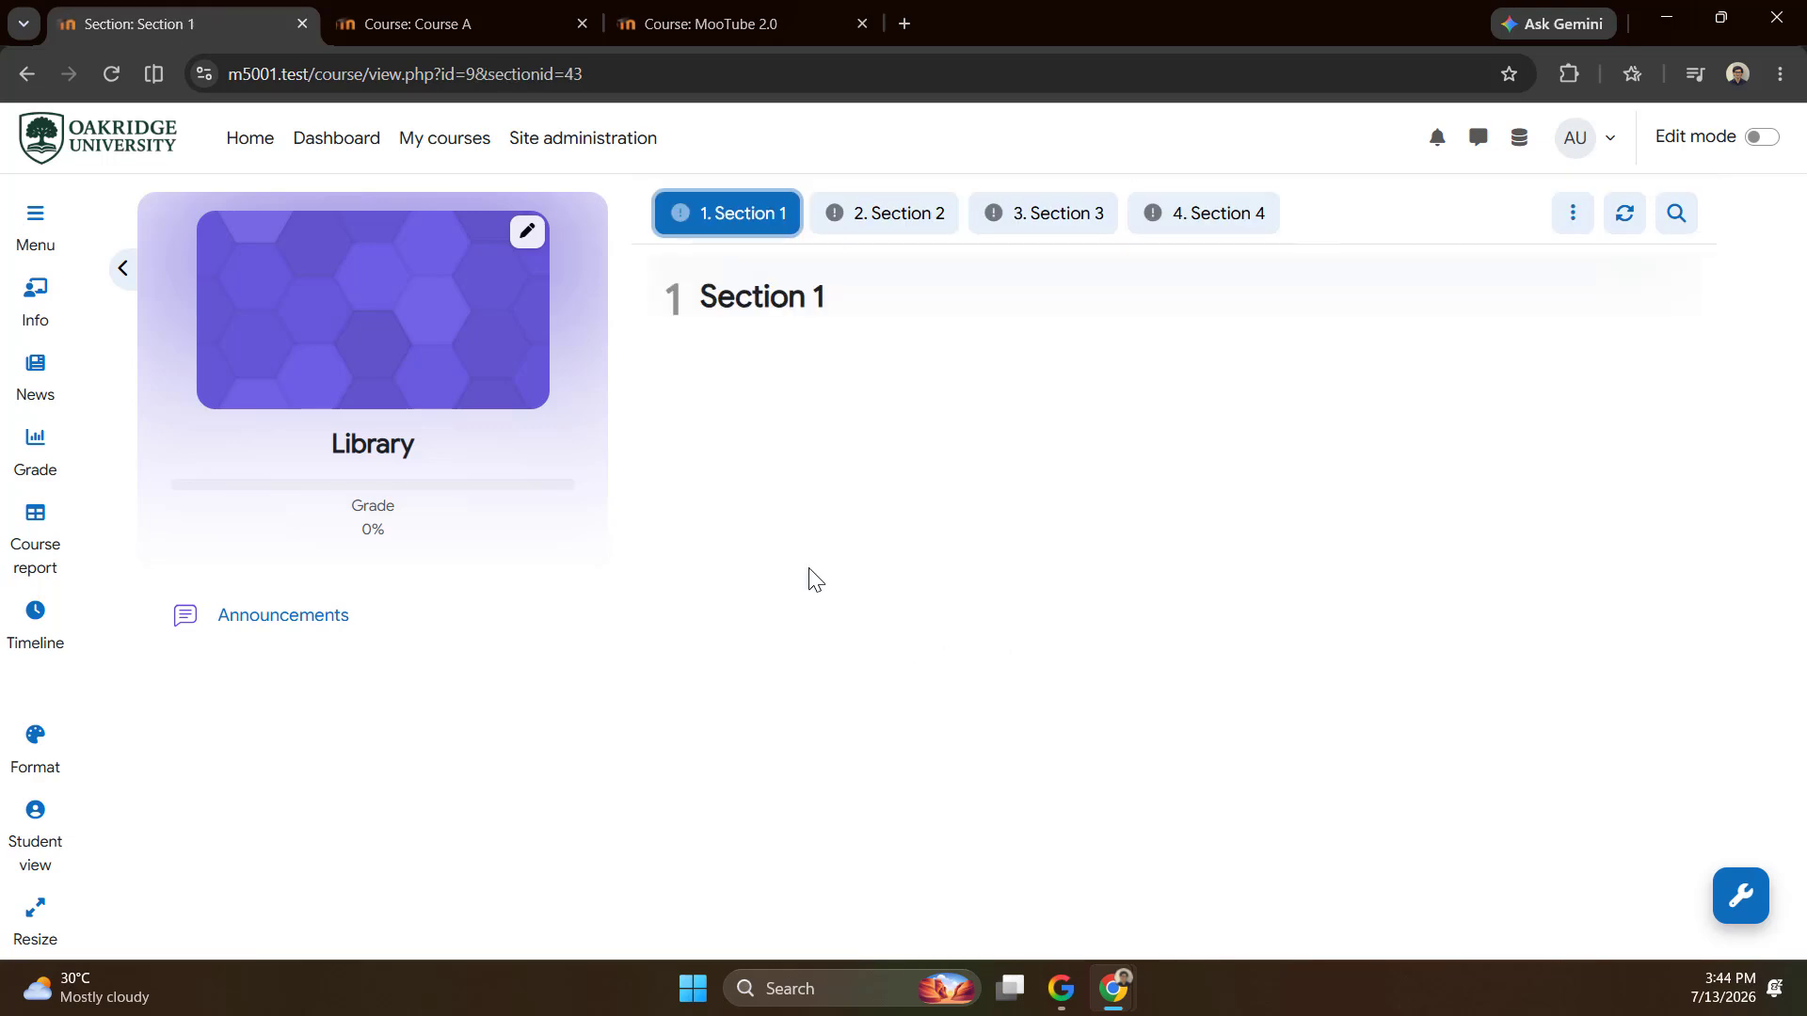
Delete Section 2, Section 3 and Section 4 together from the Library course.
ctrl+click(901, 222)
ctrl+click(1022, 220)
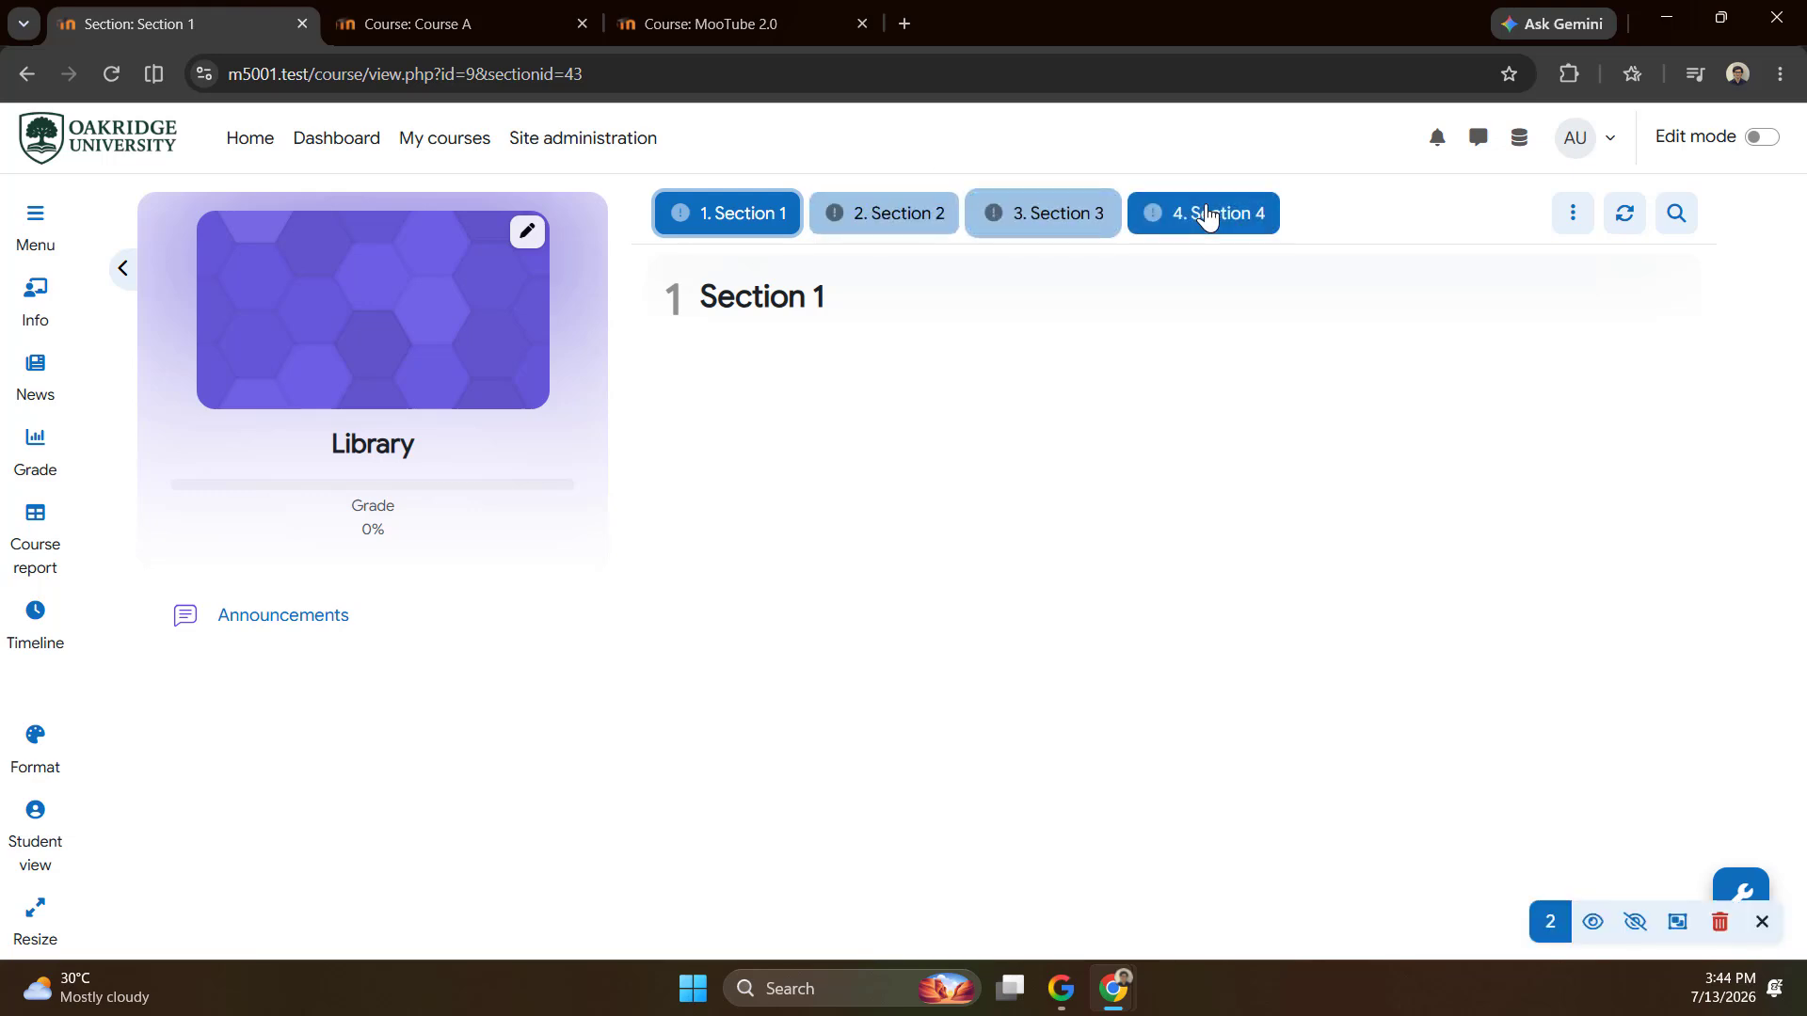
ctrl+click(1209, 218)
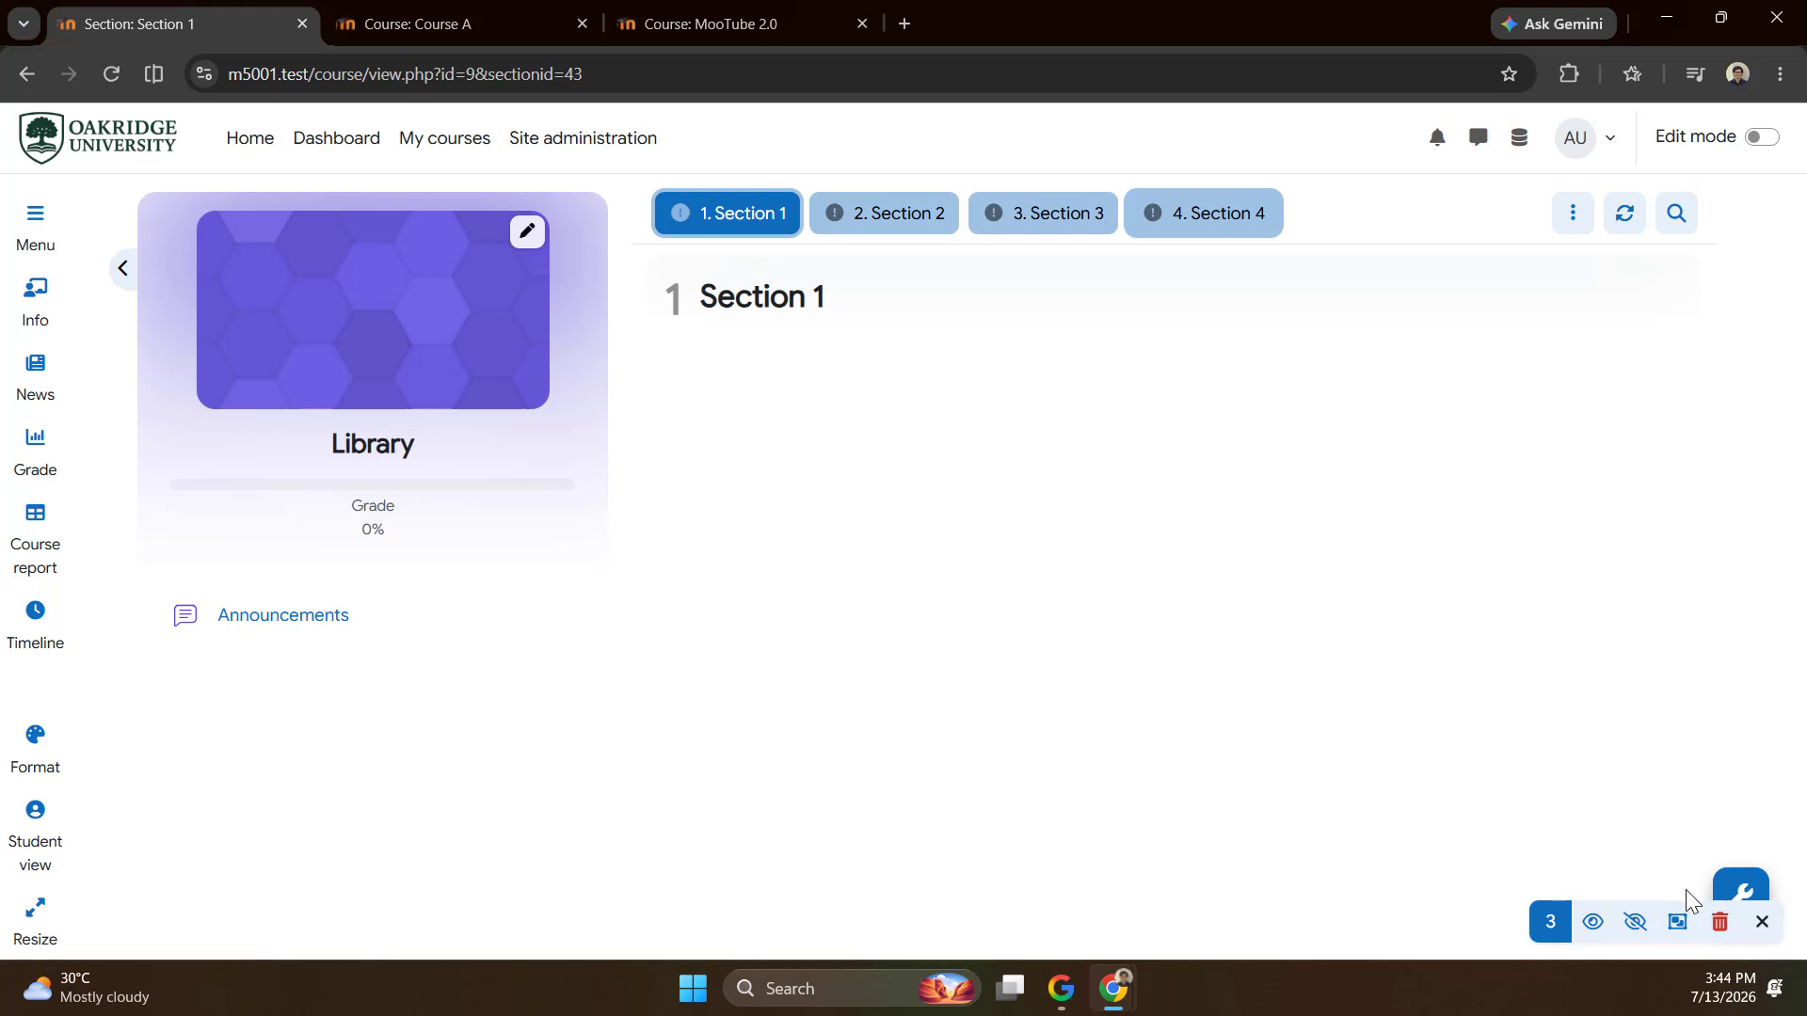
click(1719, 921)
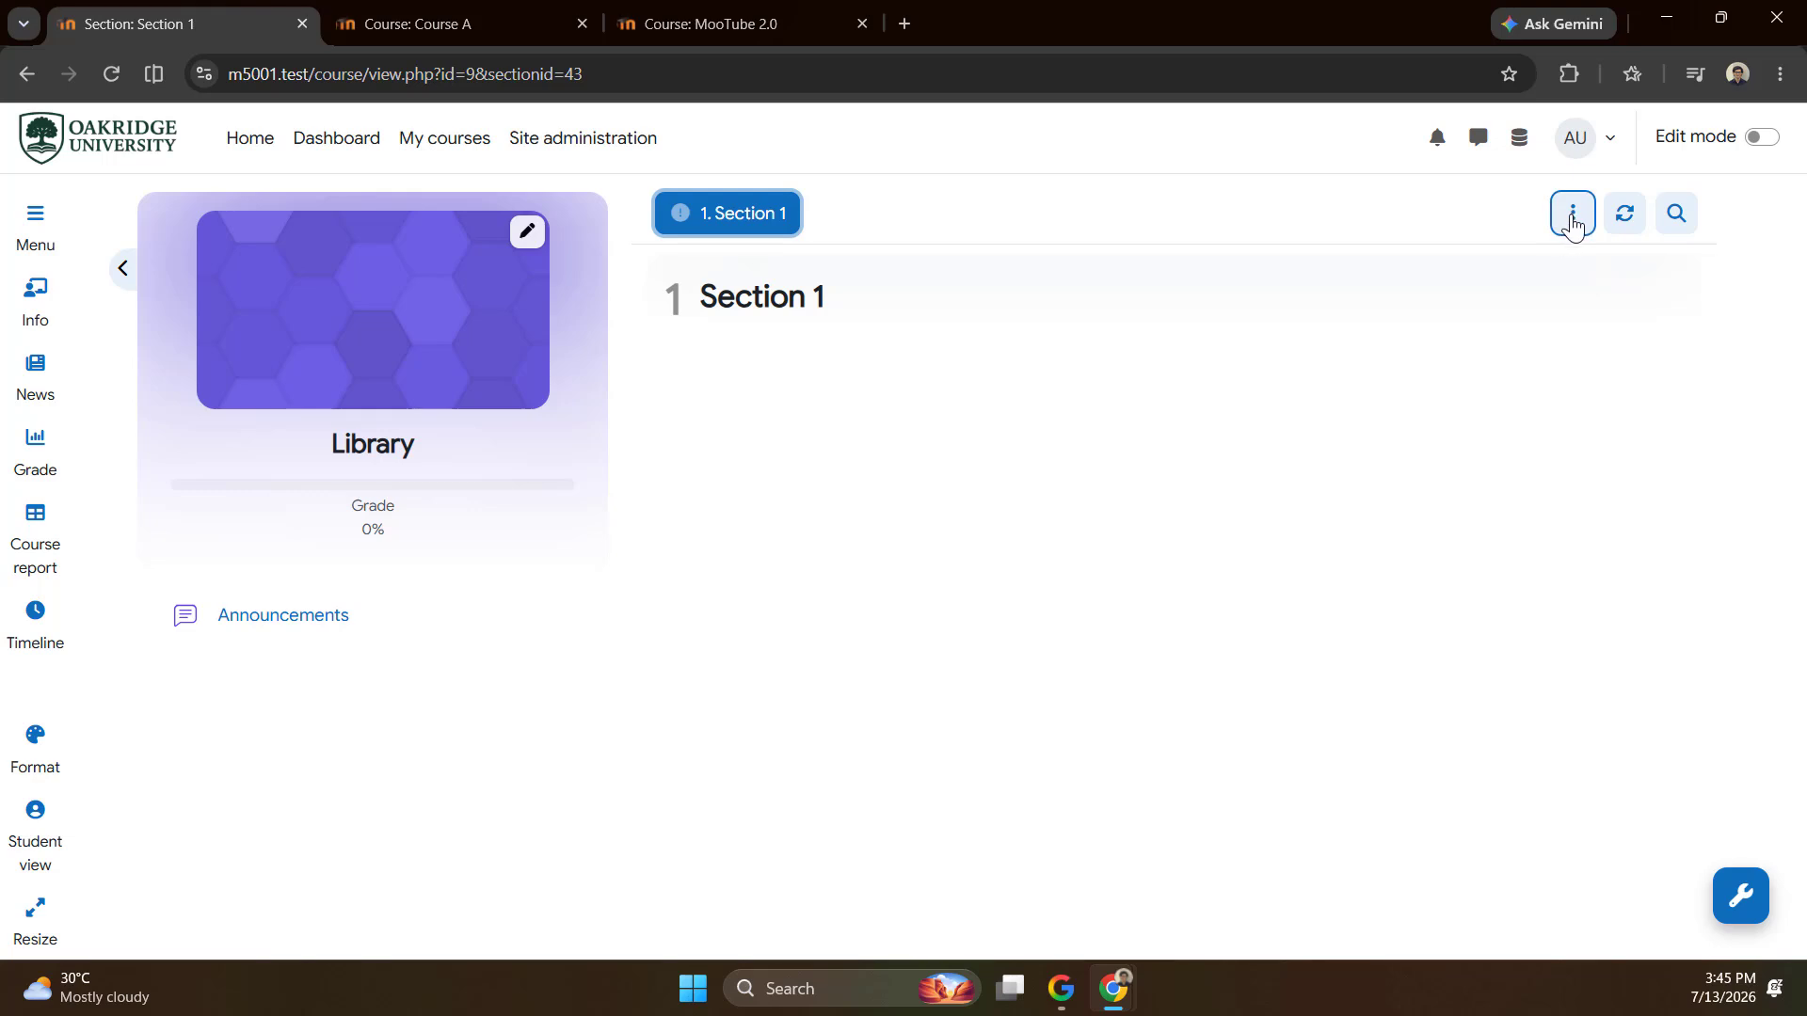
Change the section type of Section 1 to Database and save the section settings.
click(1573, 224)
click(1362, 279)
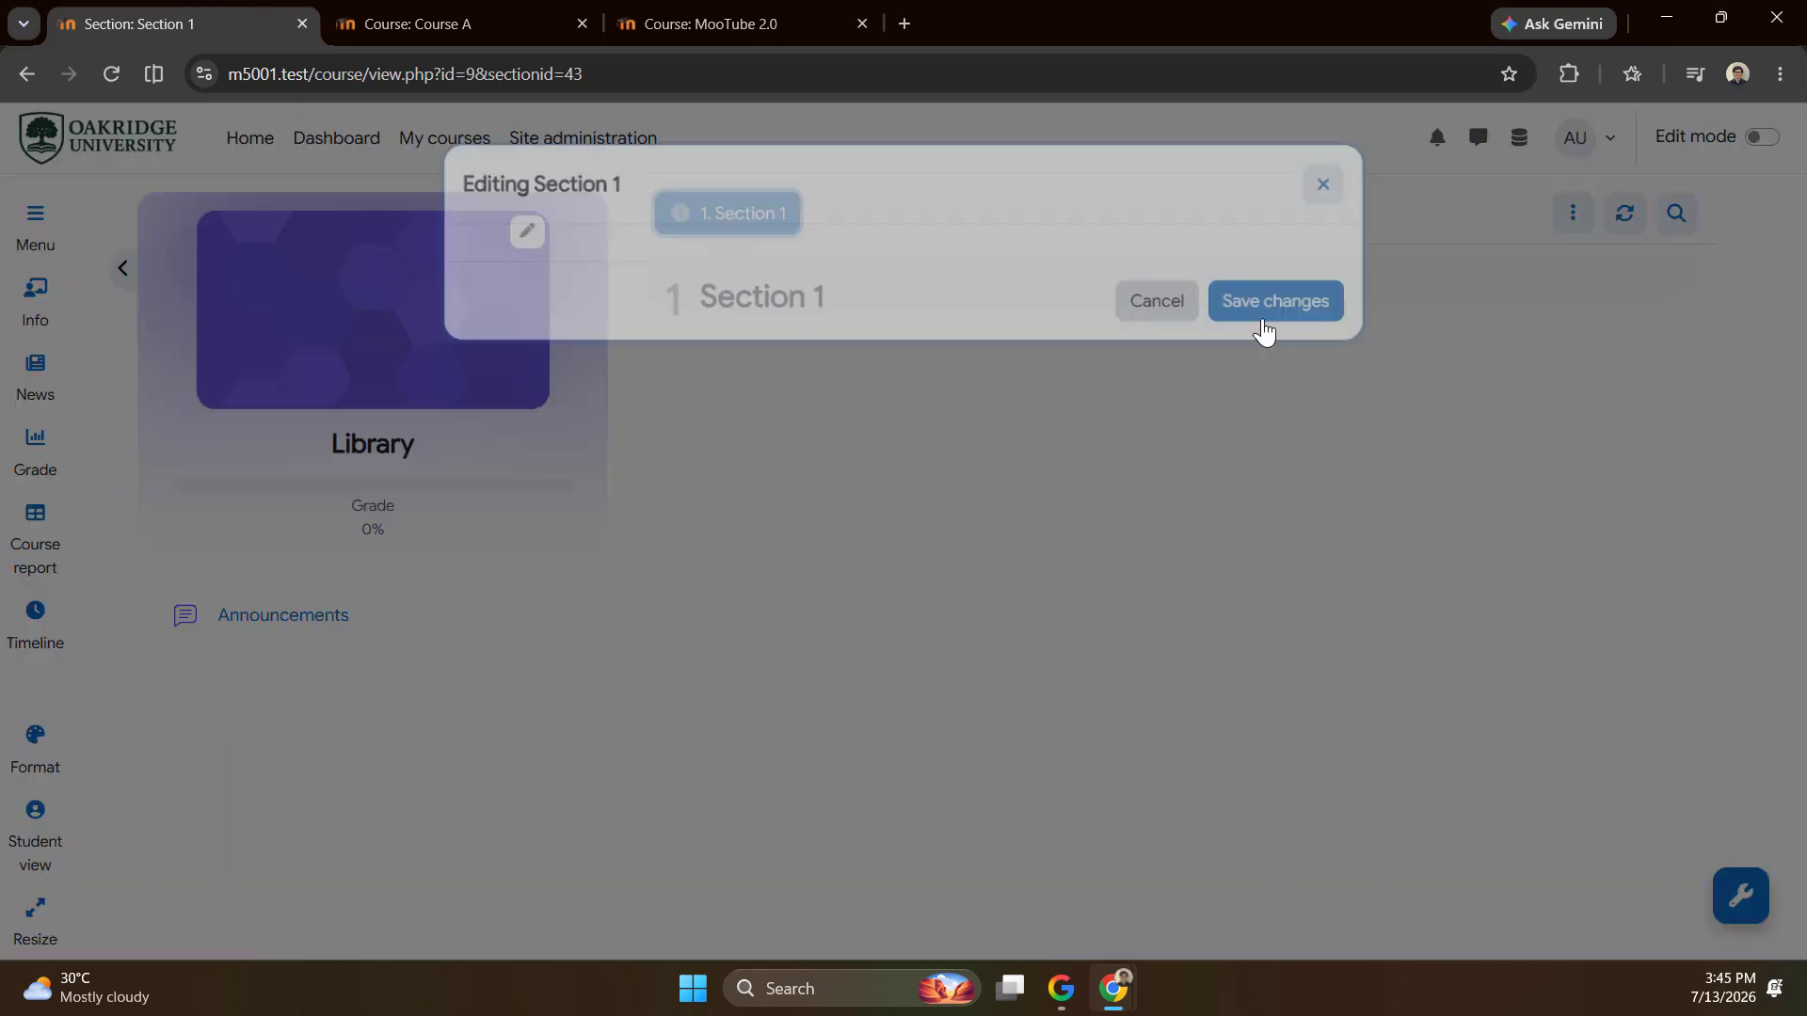
scroll(558, 339, down, 5)
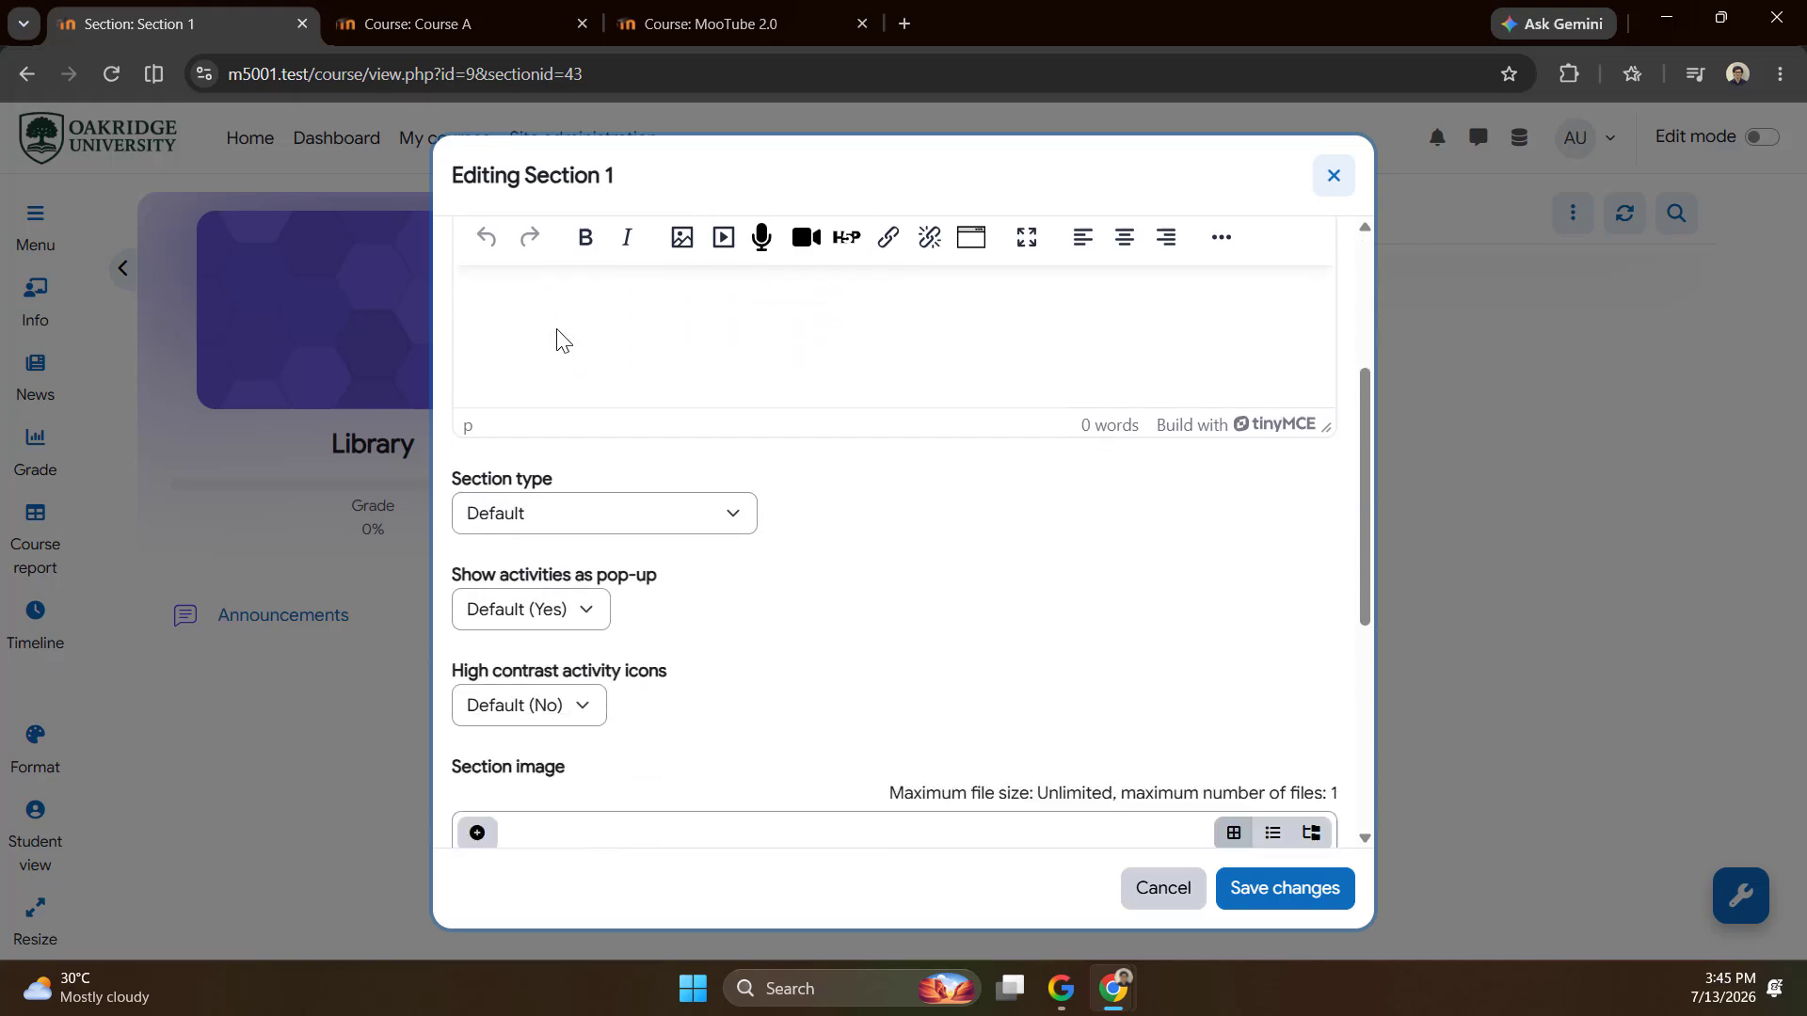
click(686, 355)
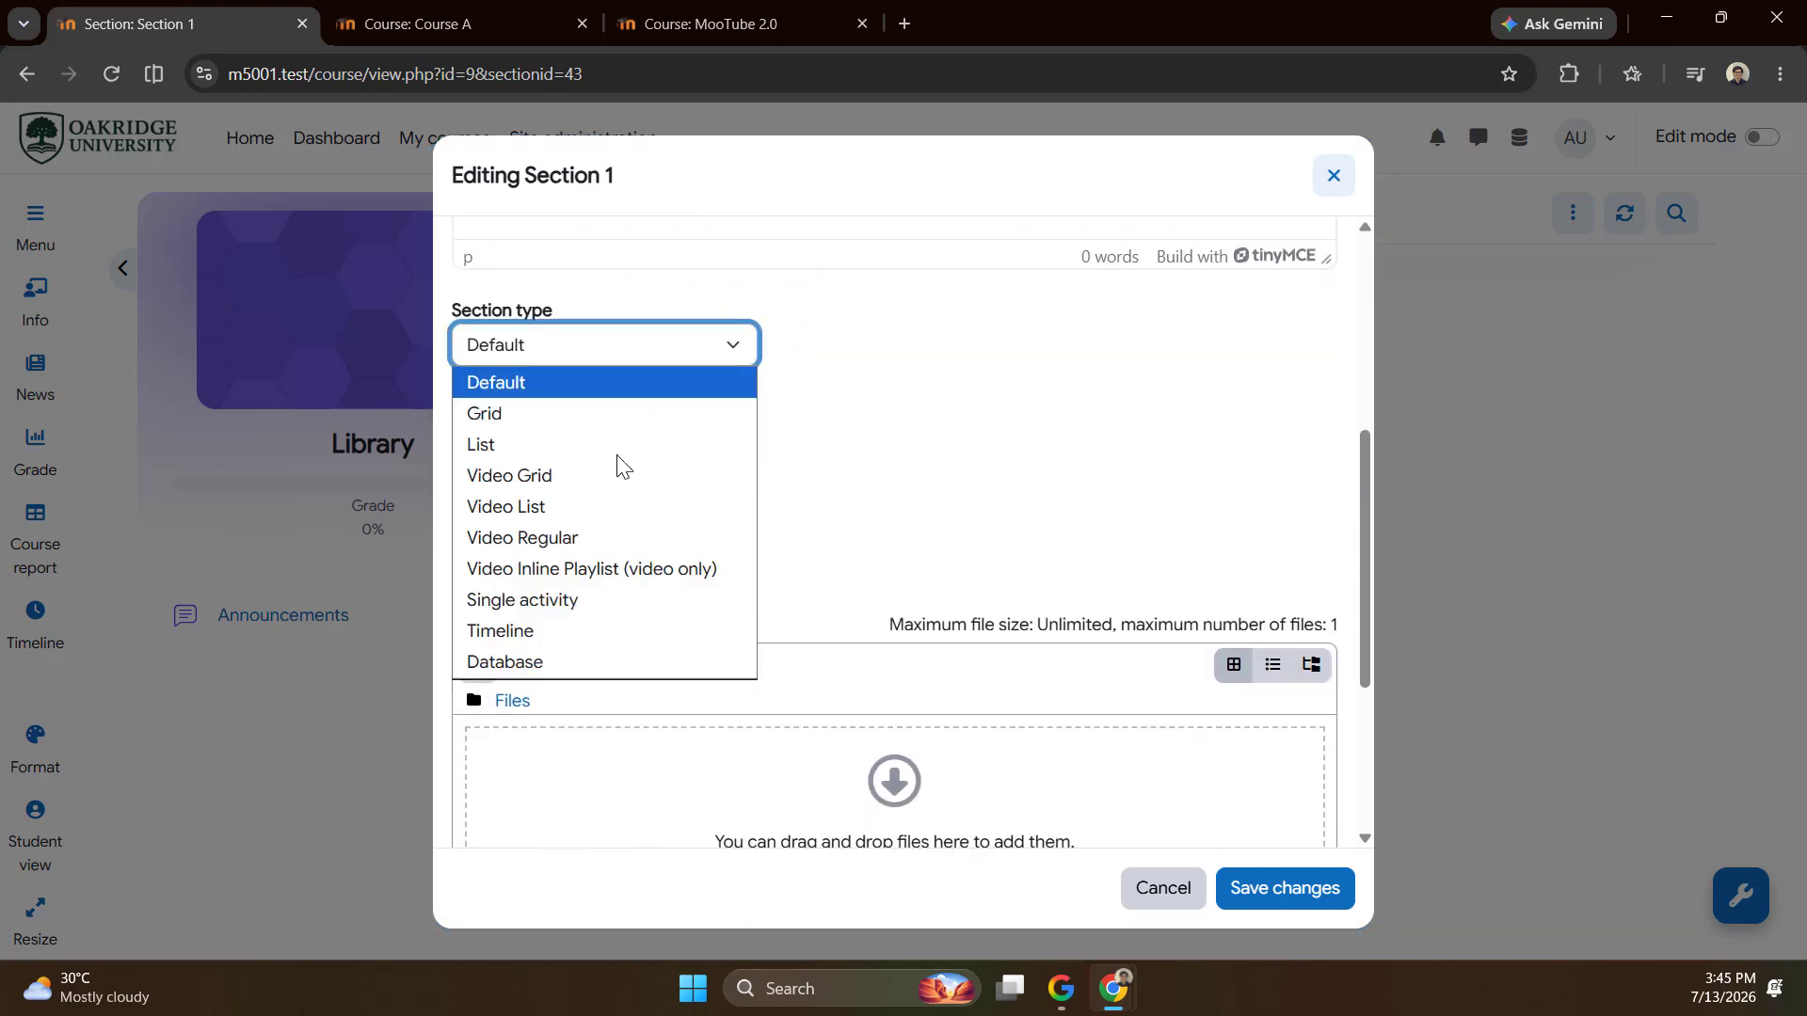
click(589, 662)
click(770, 492)
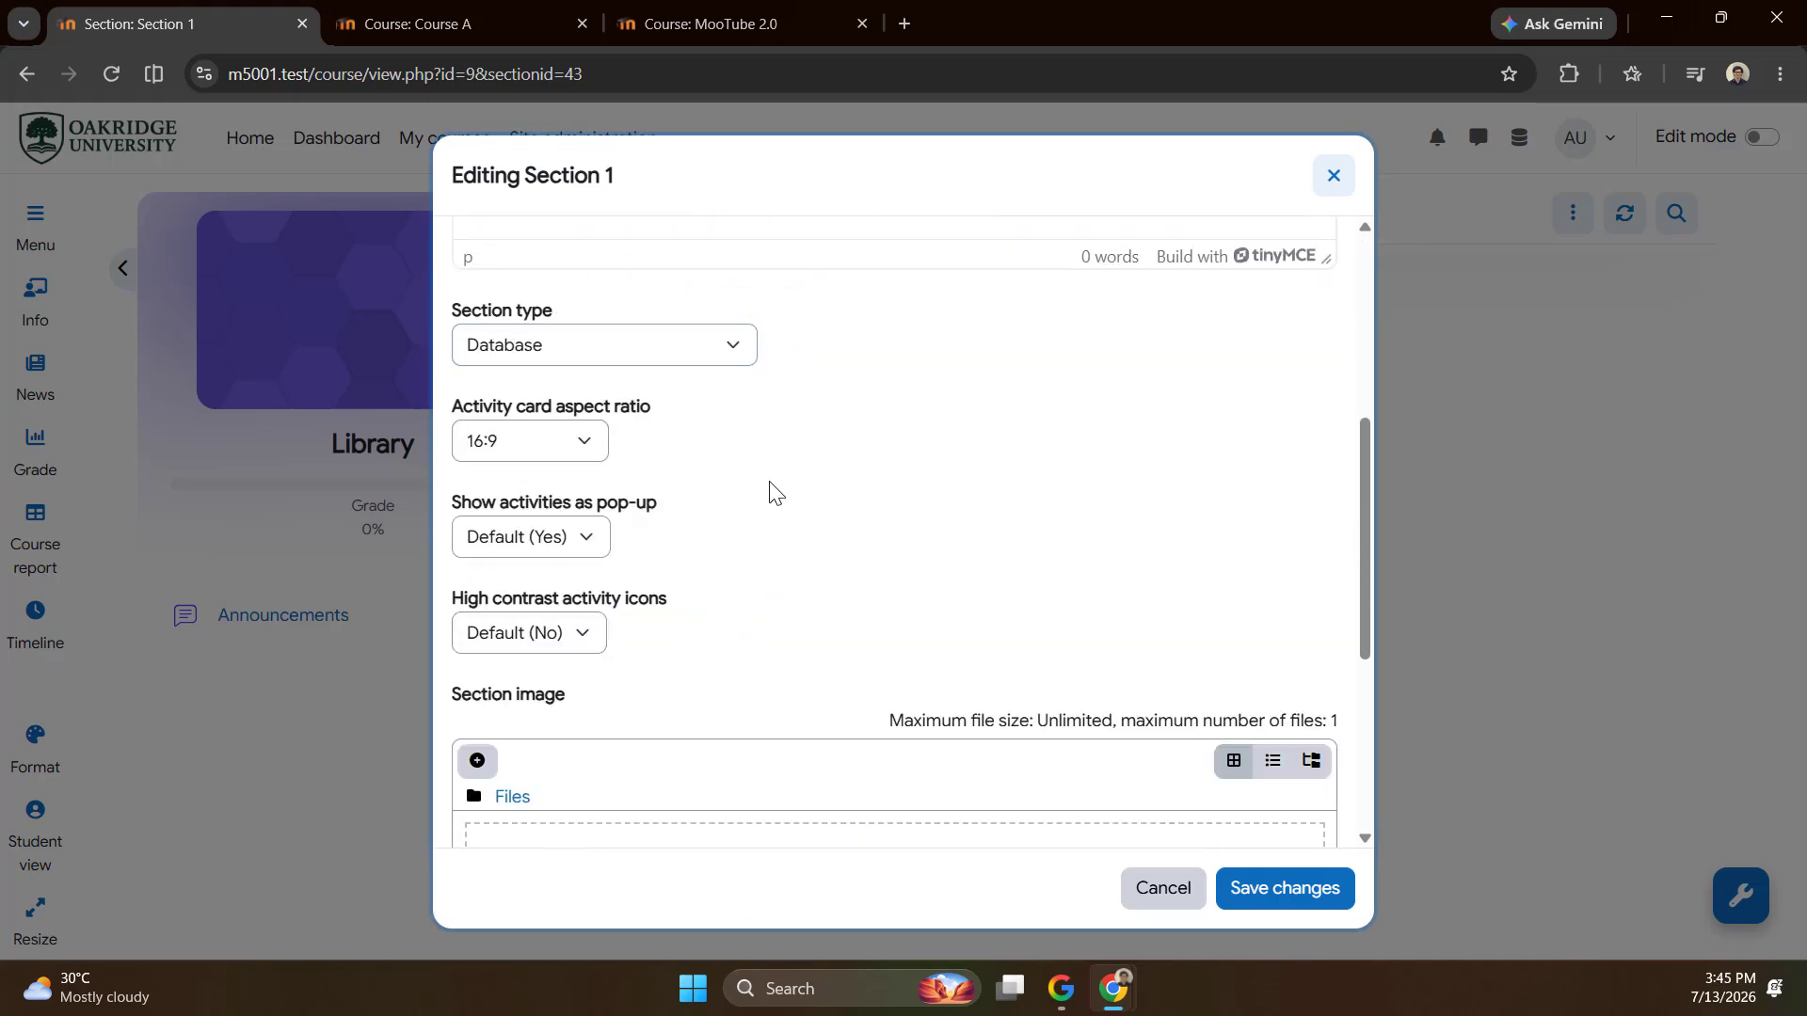
scroll(772, 497, down, 1)
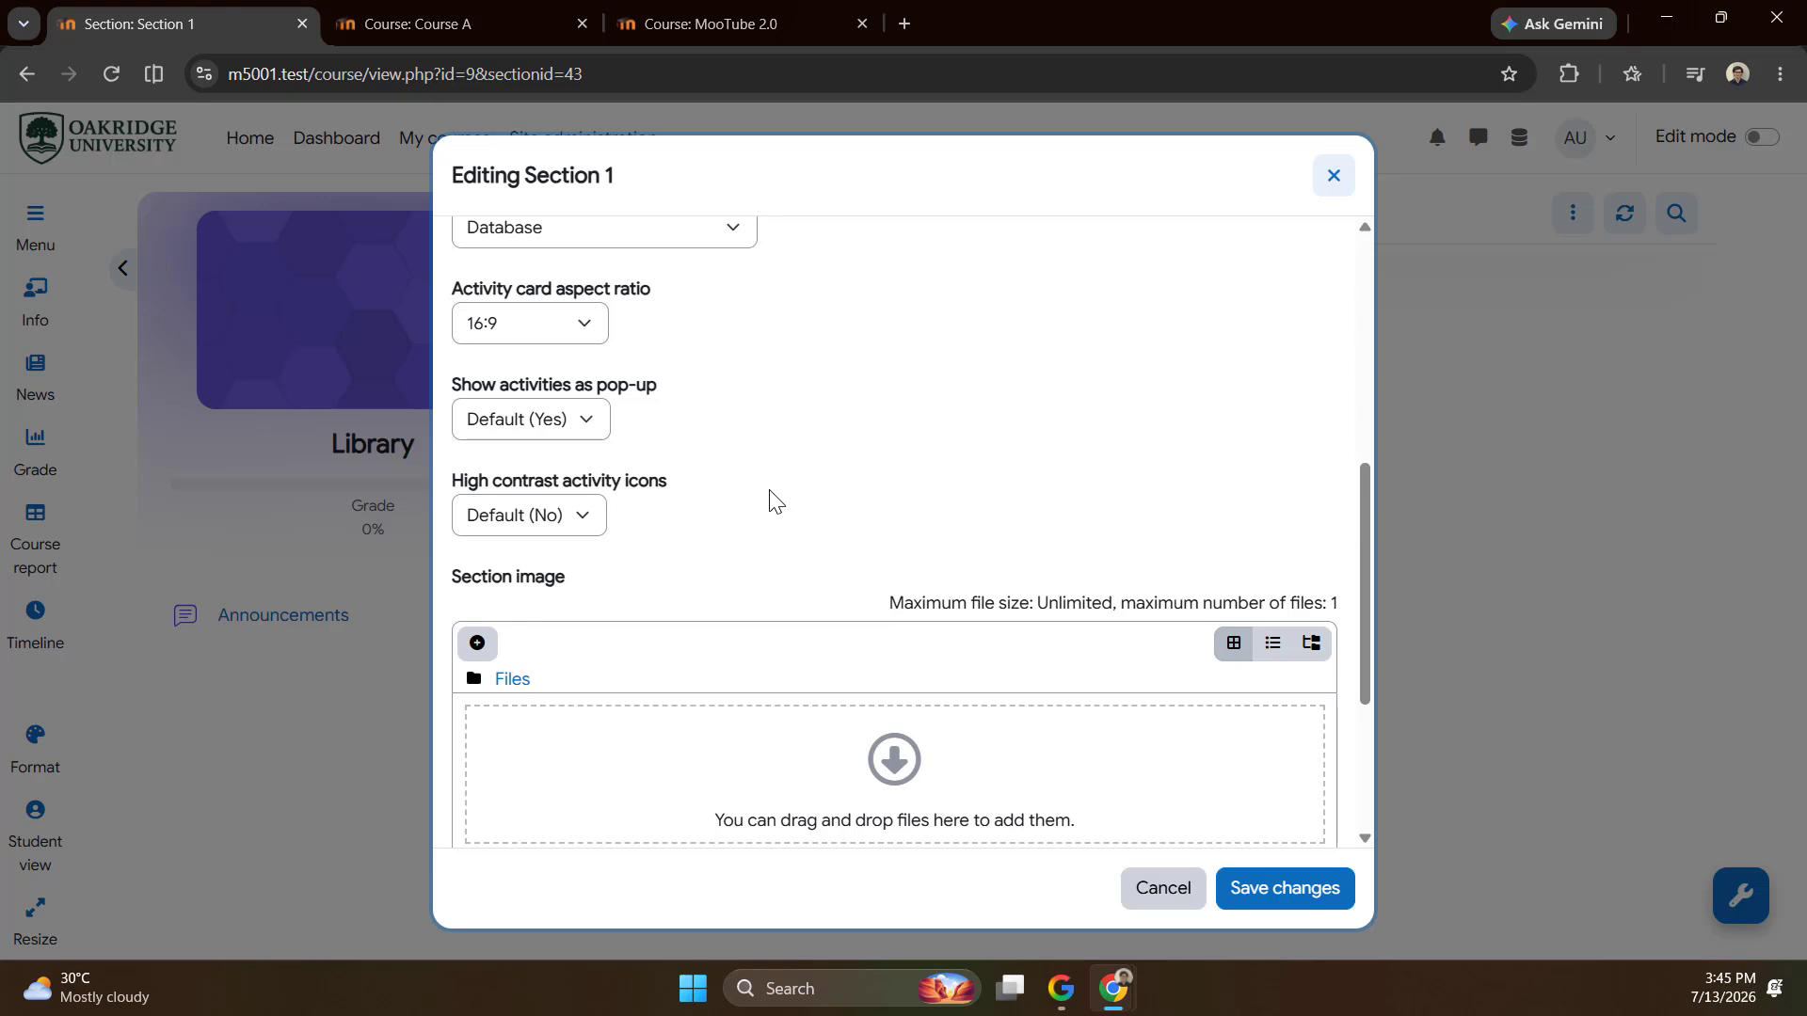
scroll(678, 476, up, 2)
scroll(678, 471, down, 5)
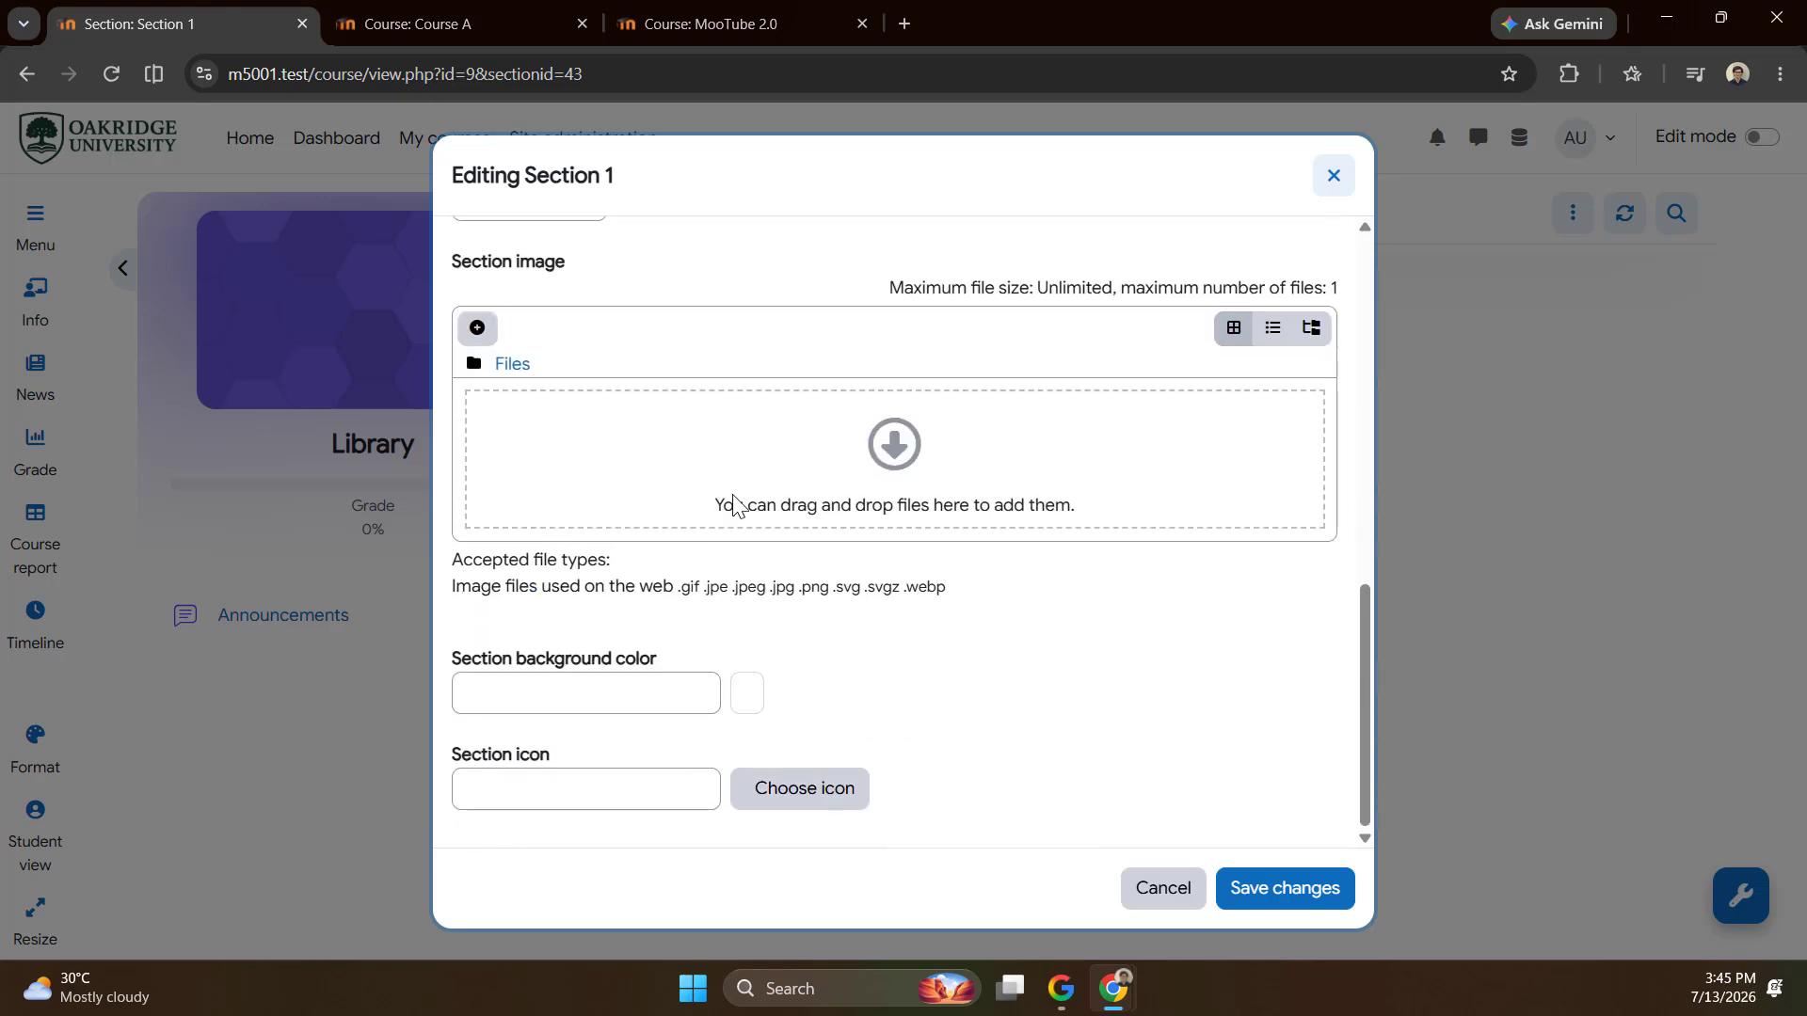
click(1287, 887)
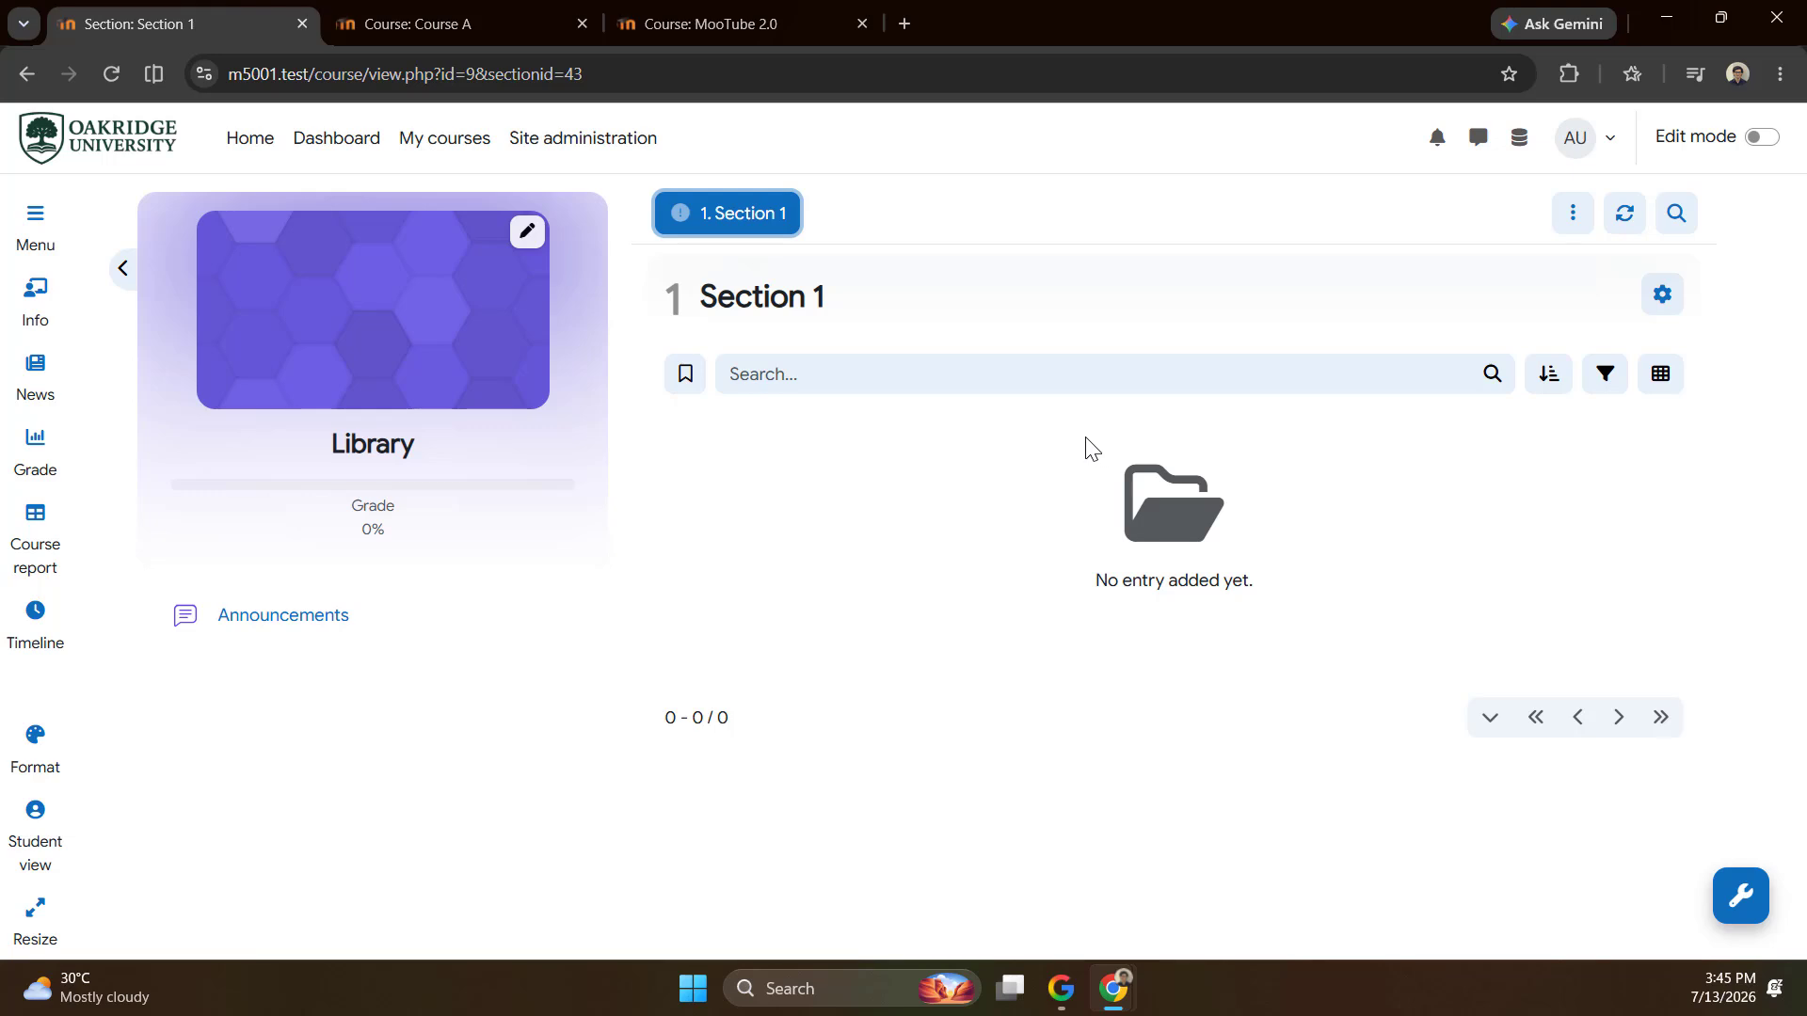
Check the Section 1 database filters, and compare them with the Type and Difficulty filters in the MooTube 2.0 course's content library.
click(1604, 377)
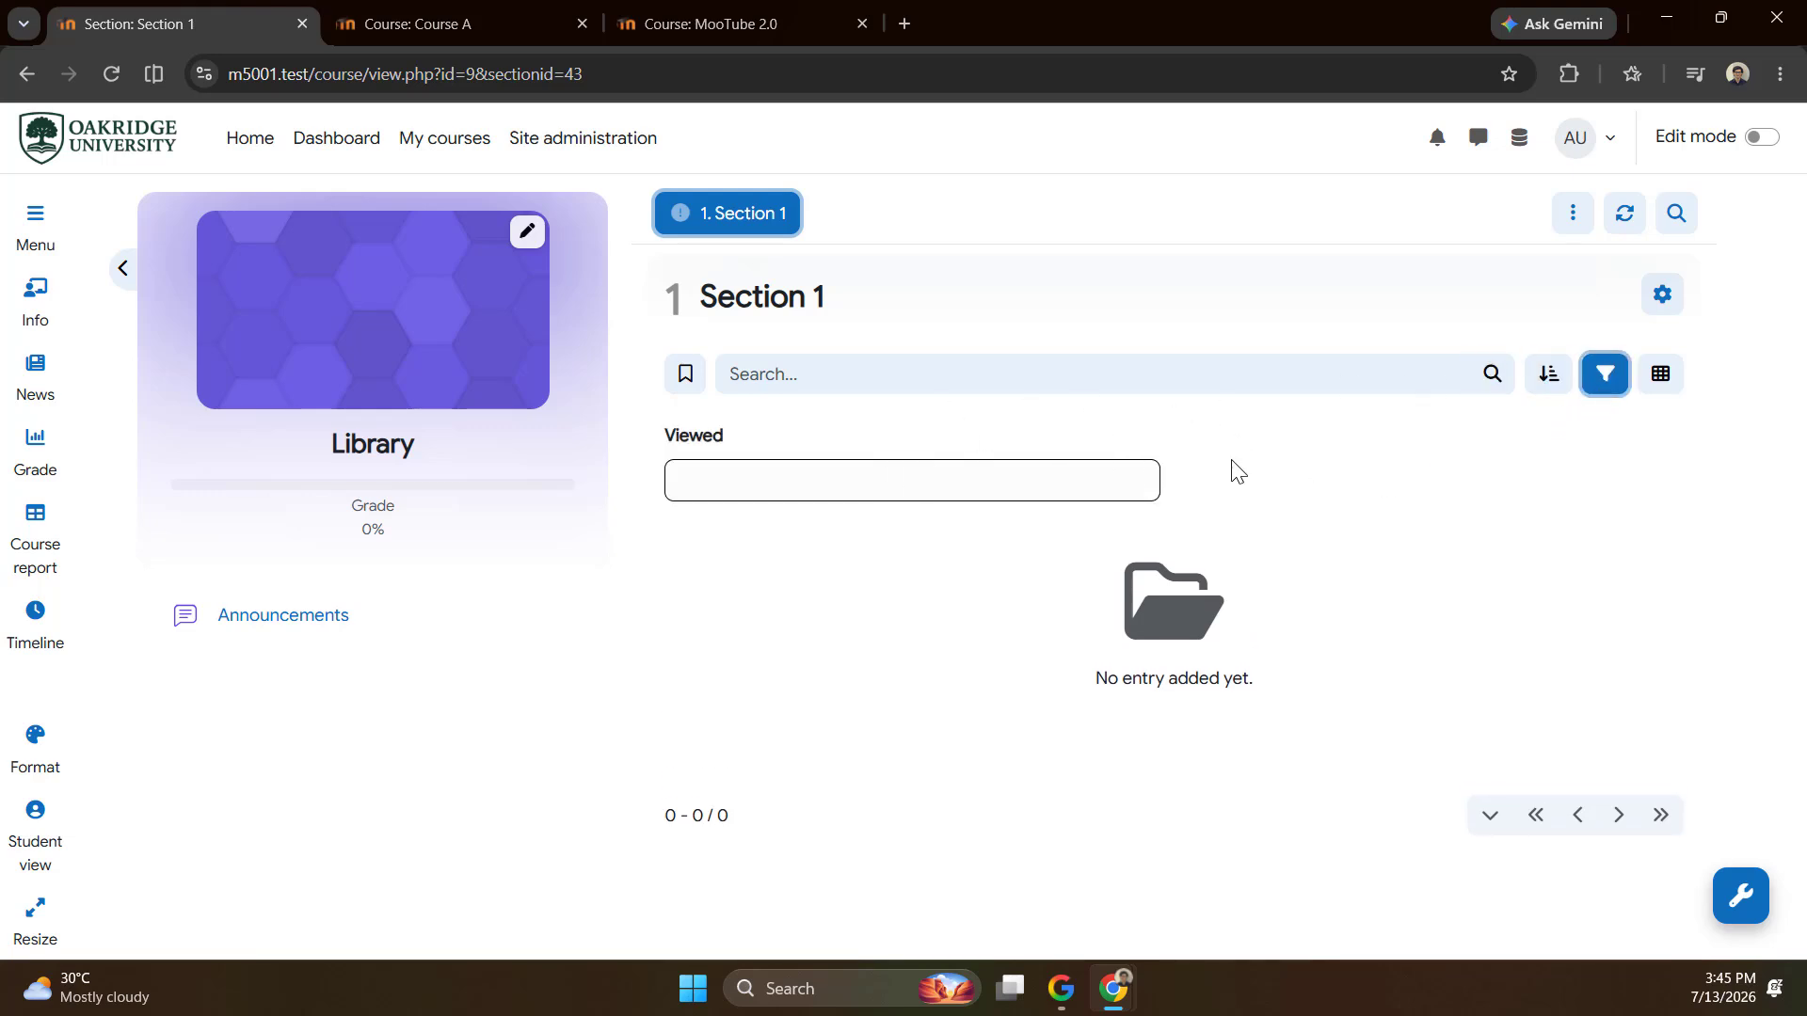
click(1604, 374)
click(725, 24)
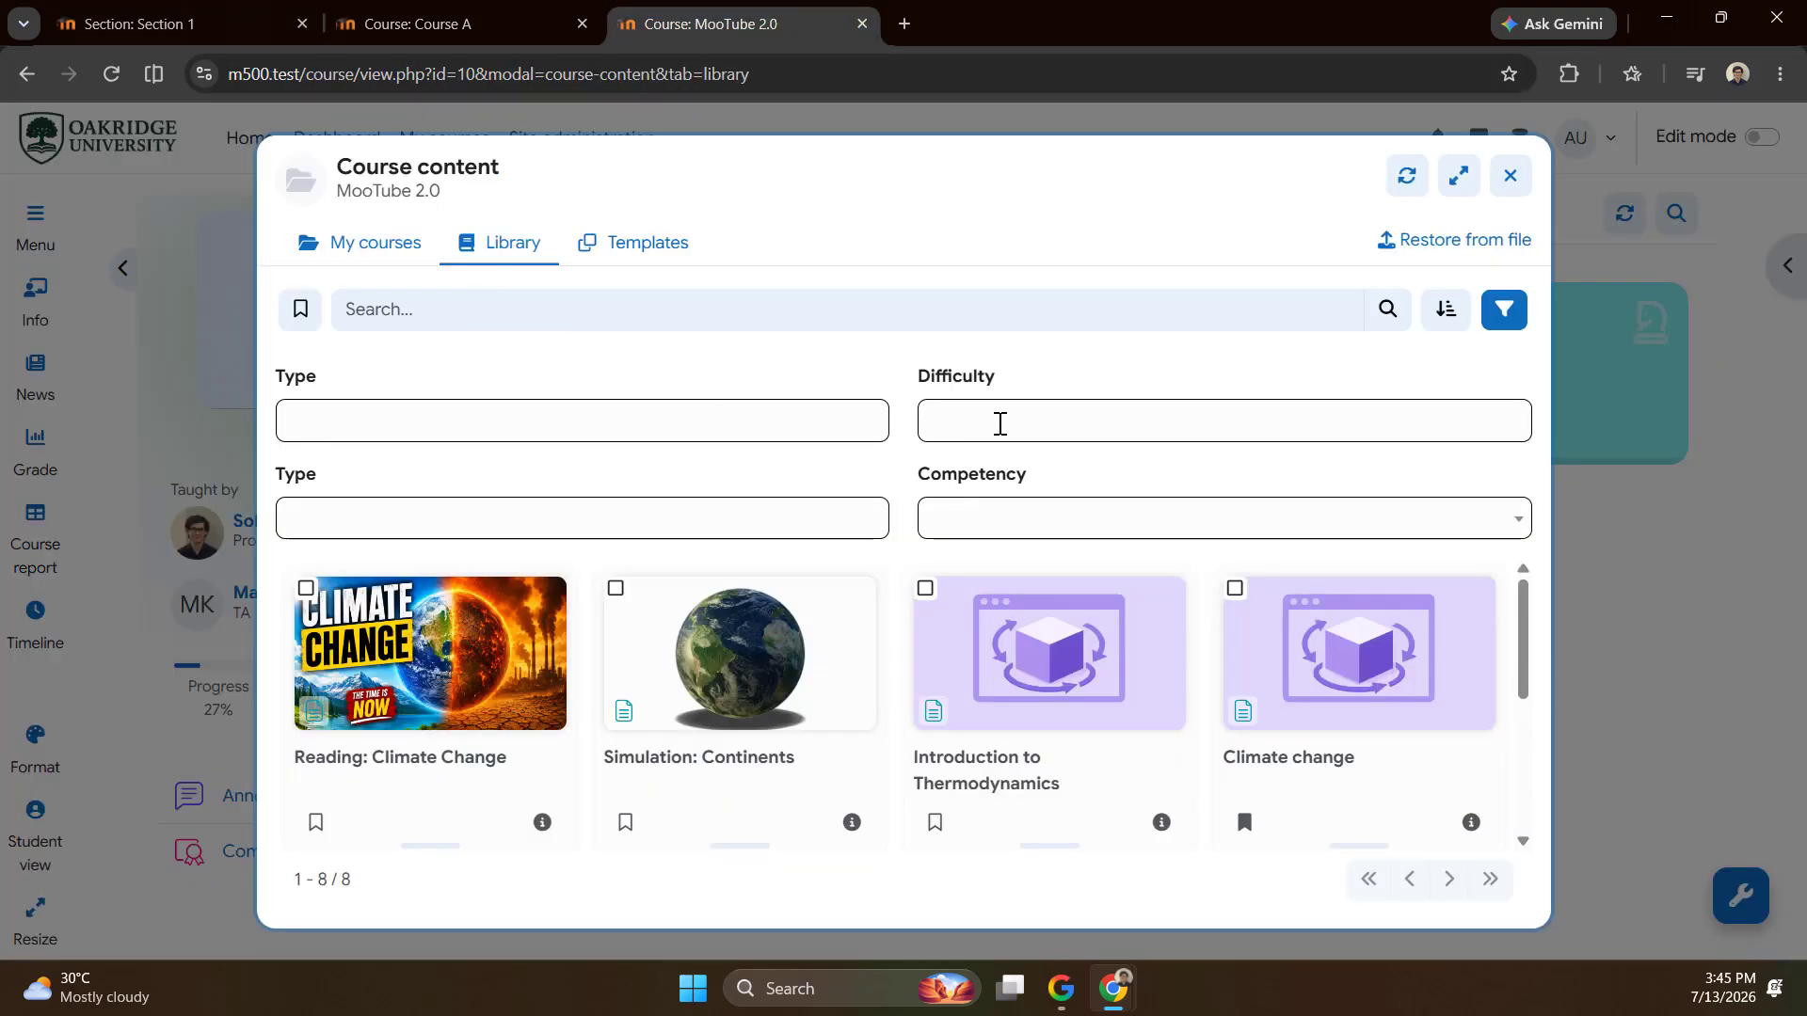
click(1504, 309)
click(1503, 309)
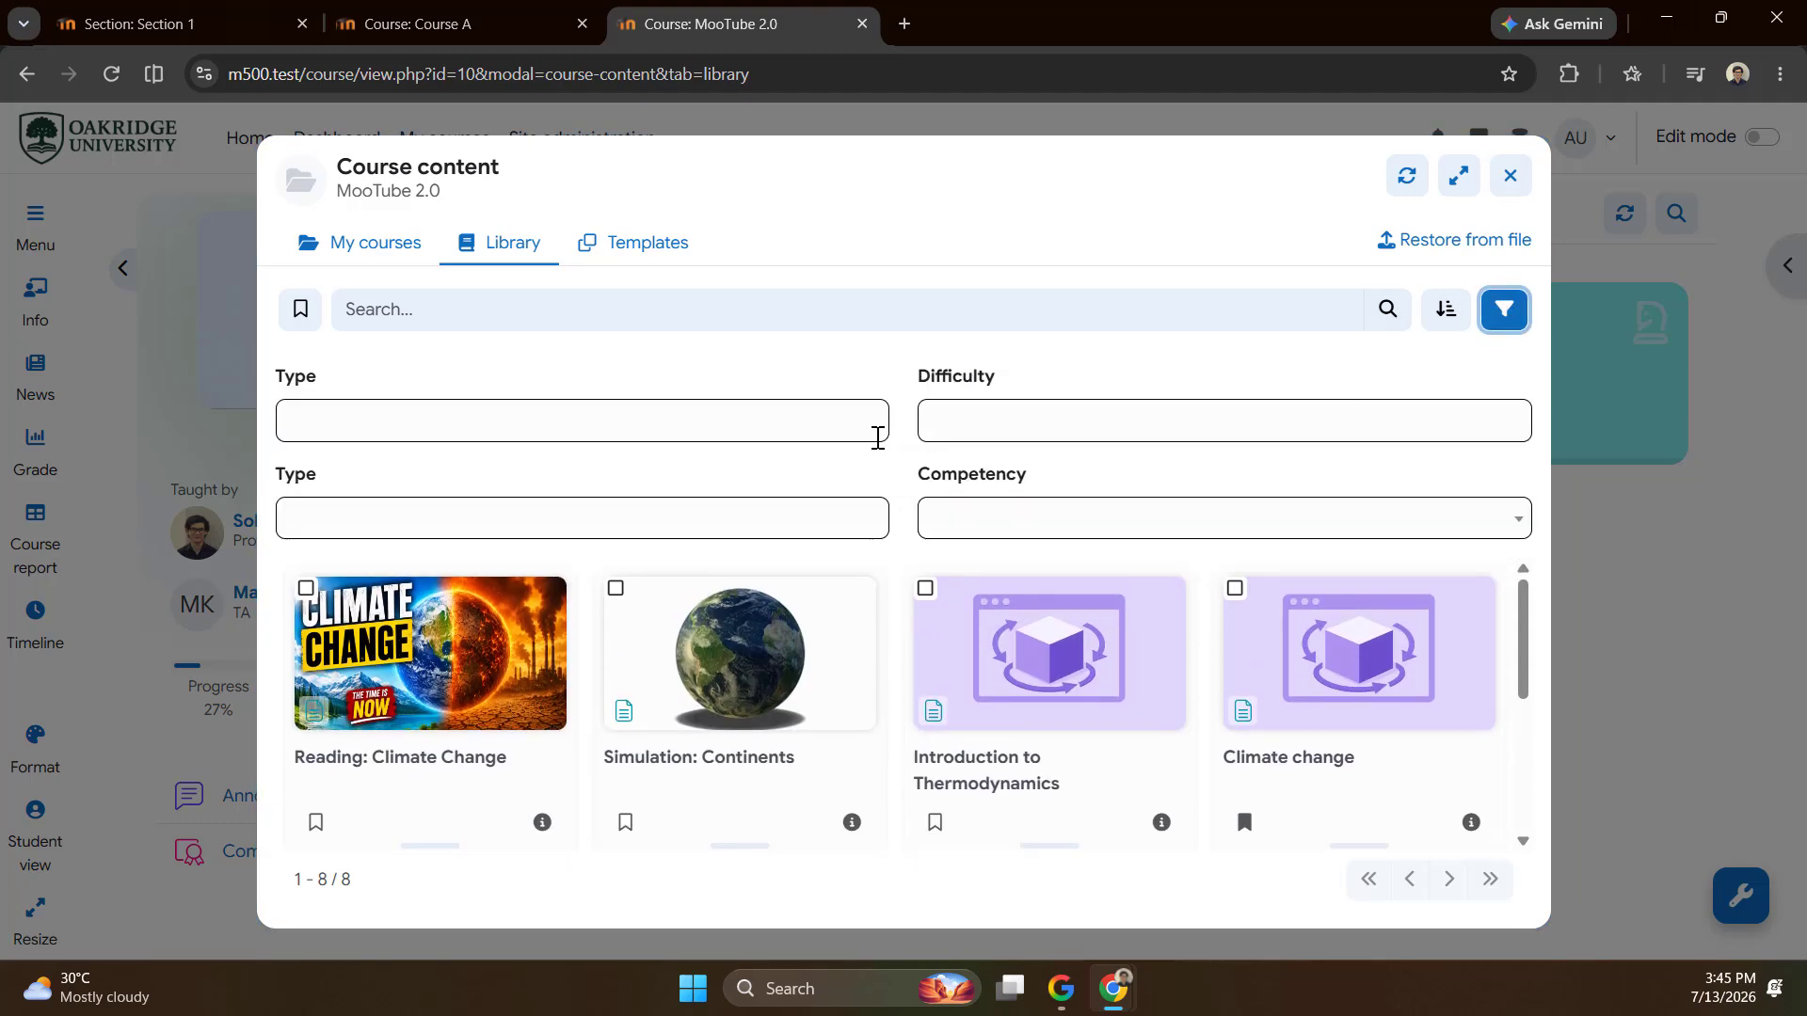
click(1503, 318)
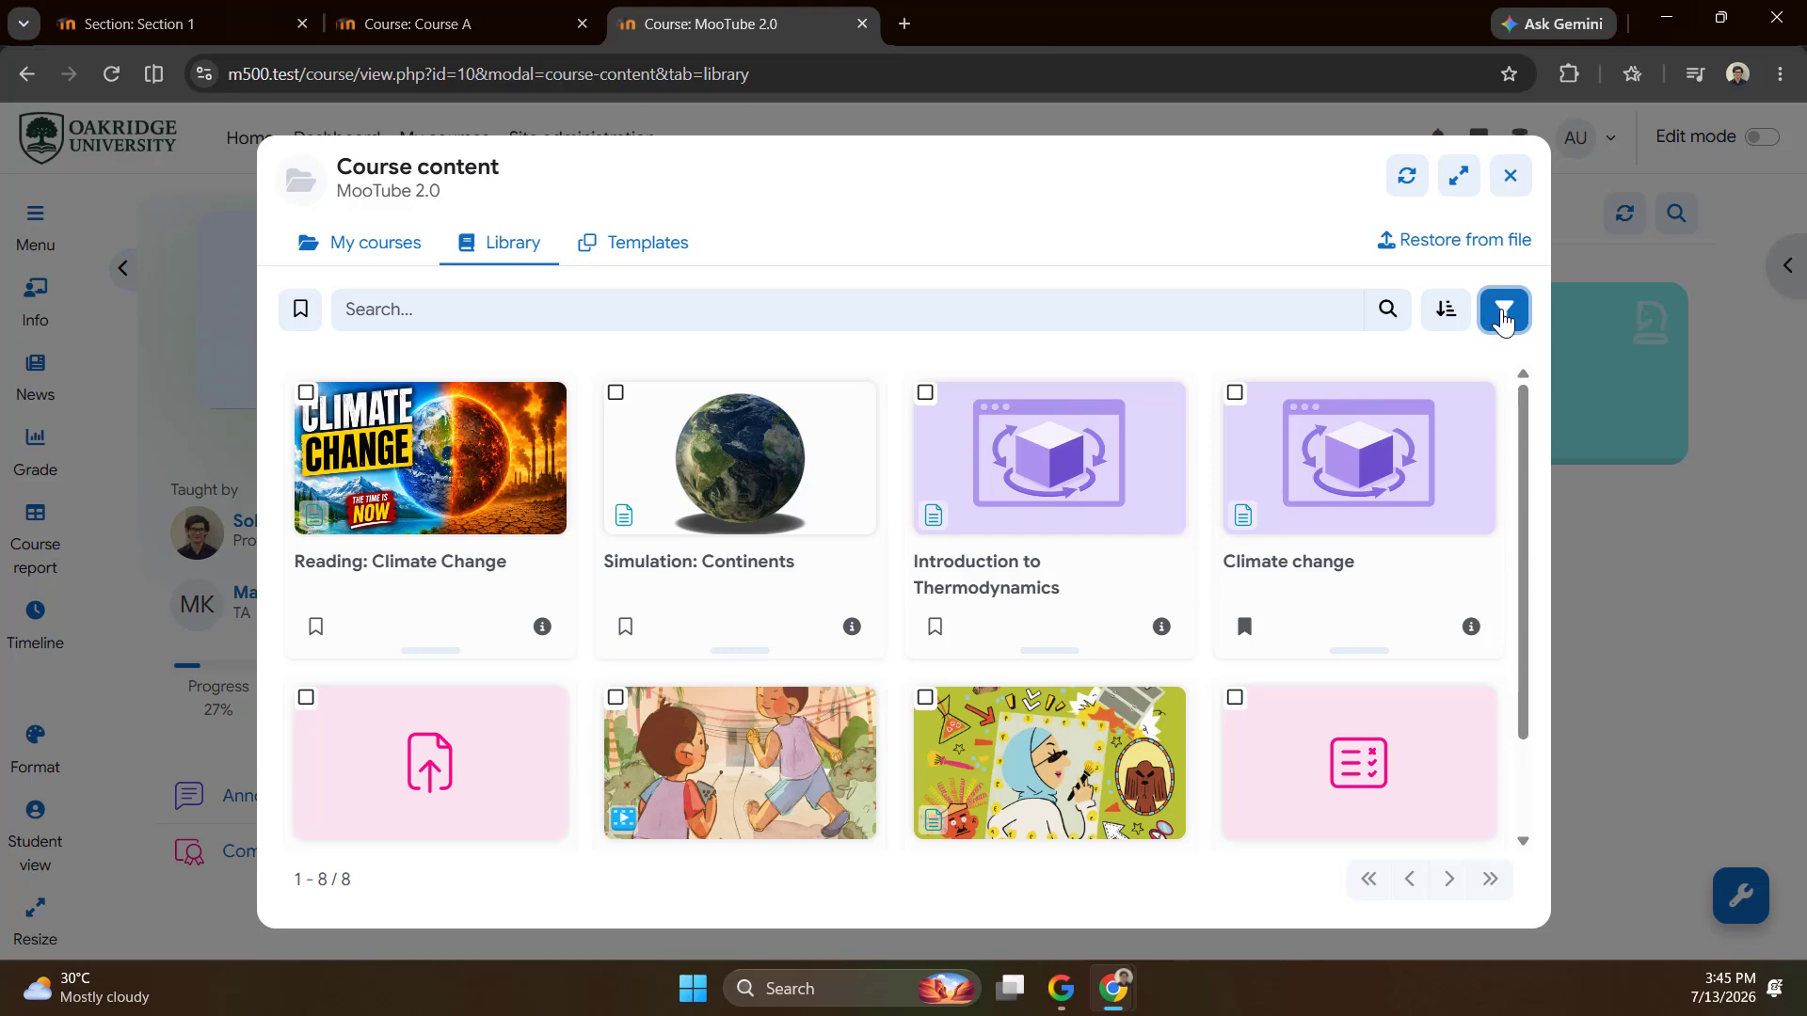
click(1504, 313)
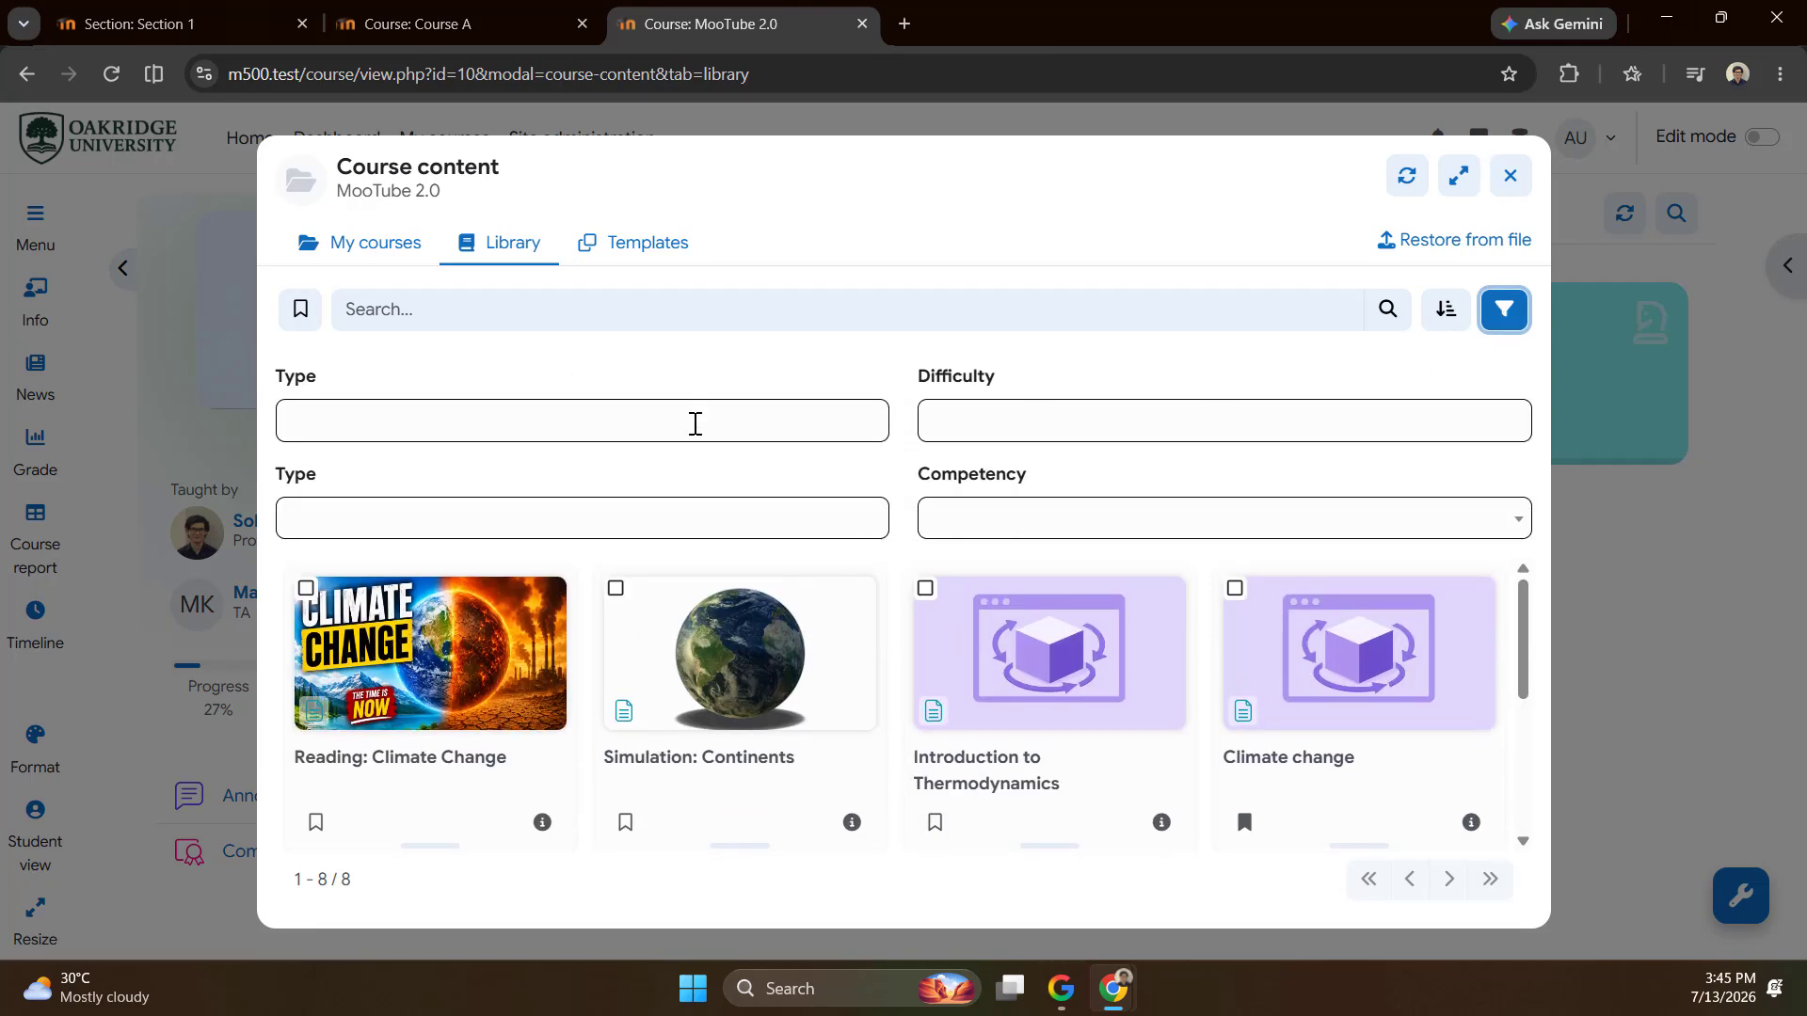
click(696, 424)
click(1005, 427)
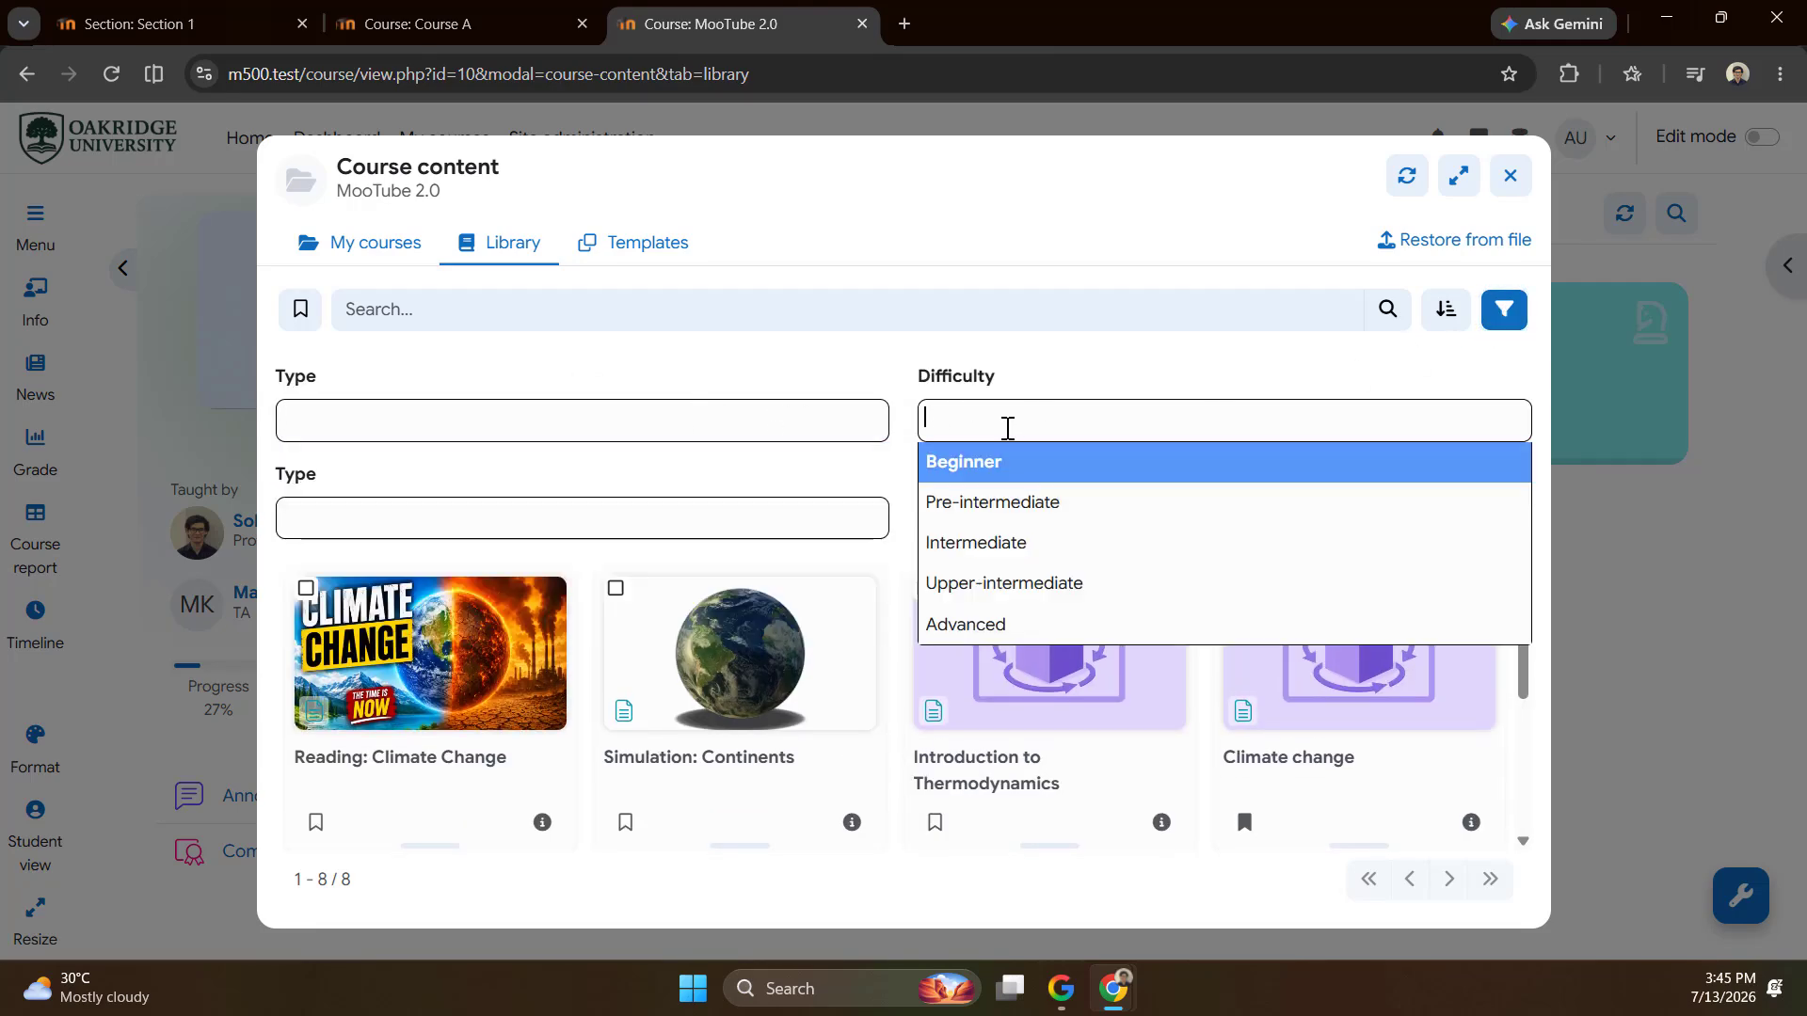
click(842, 485)
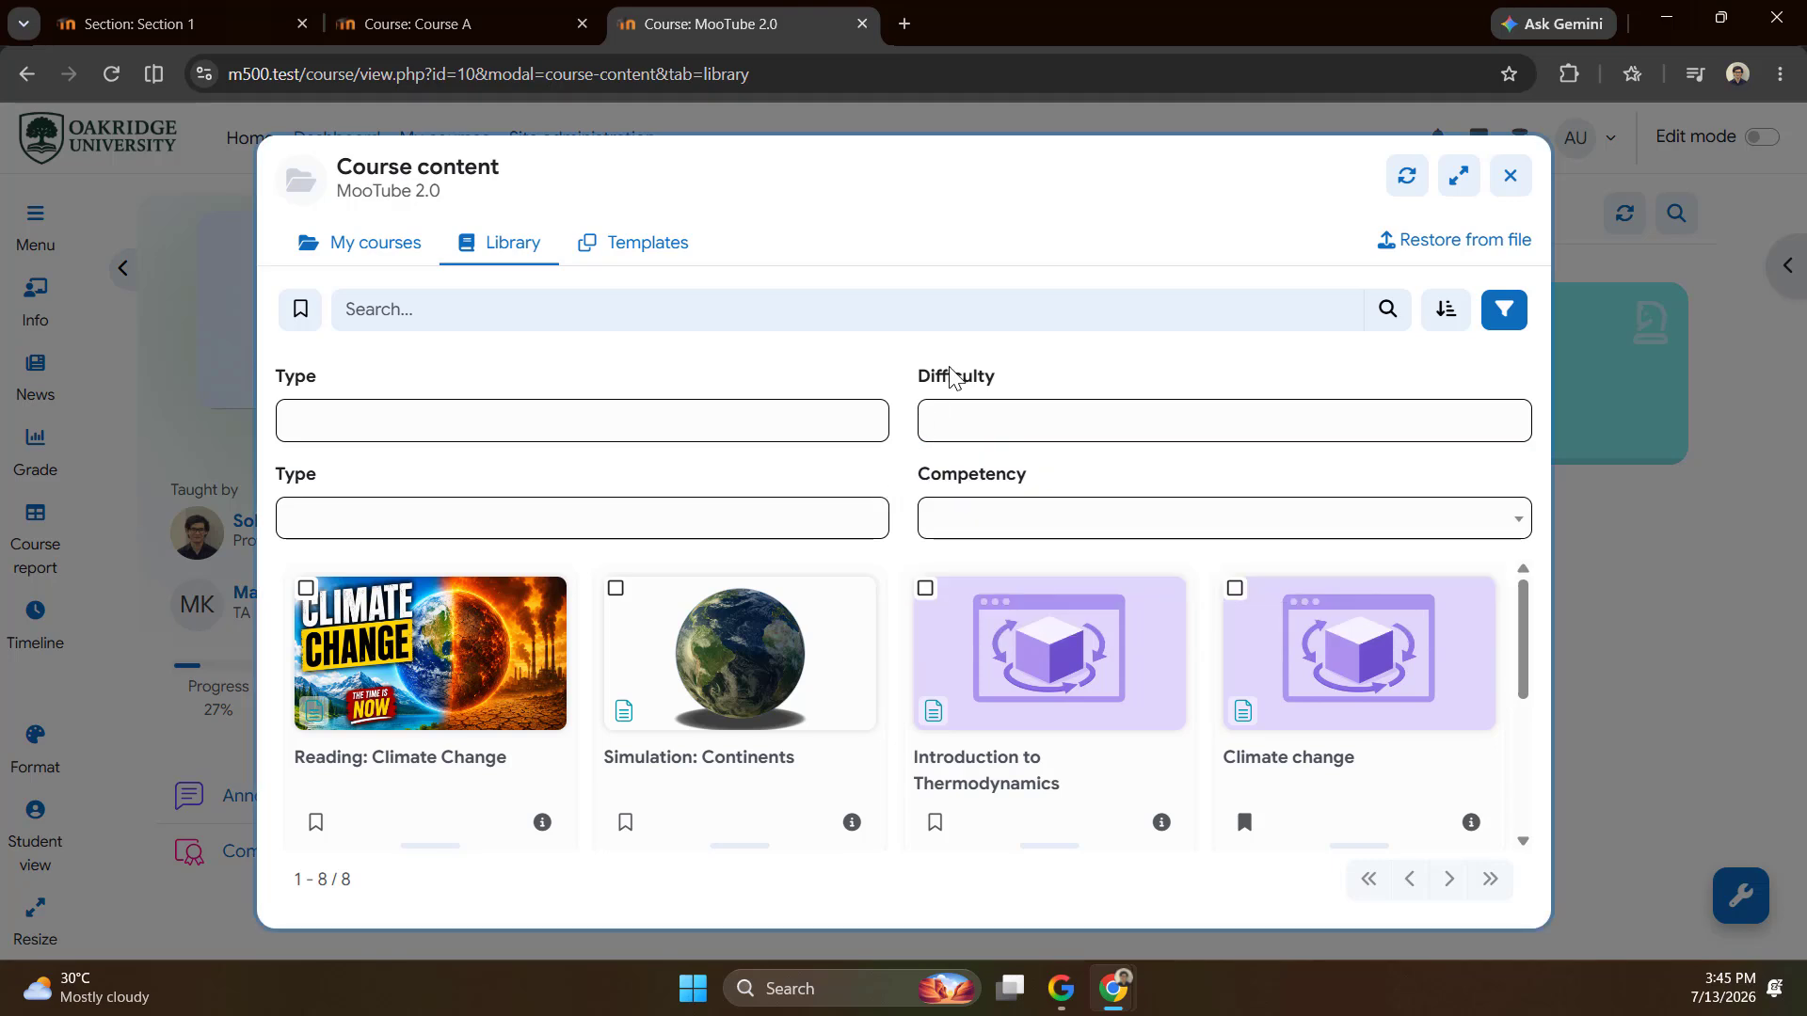
Look through the options of the Competency filter and the second Type filter in the MooTube 2.0 content library.
click(433, 34)
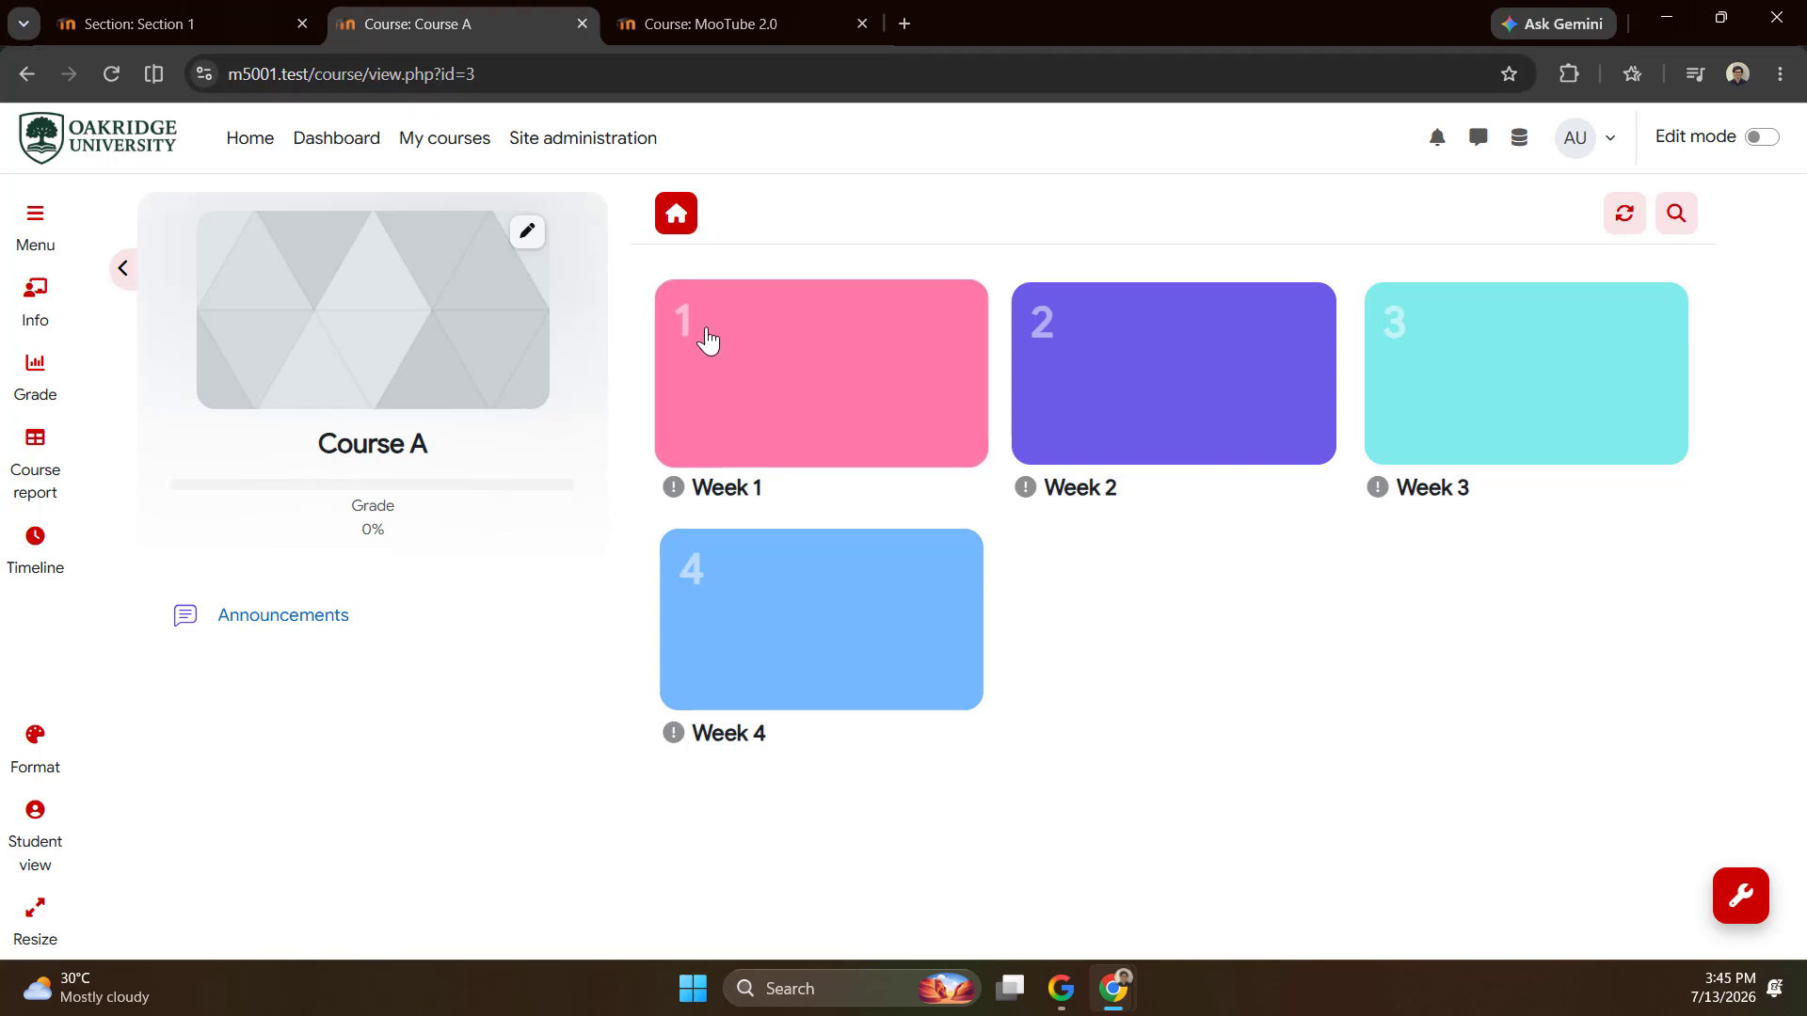
click(189, 28)
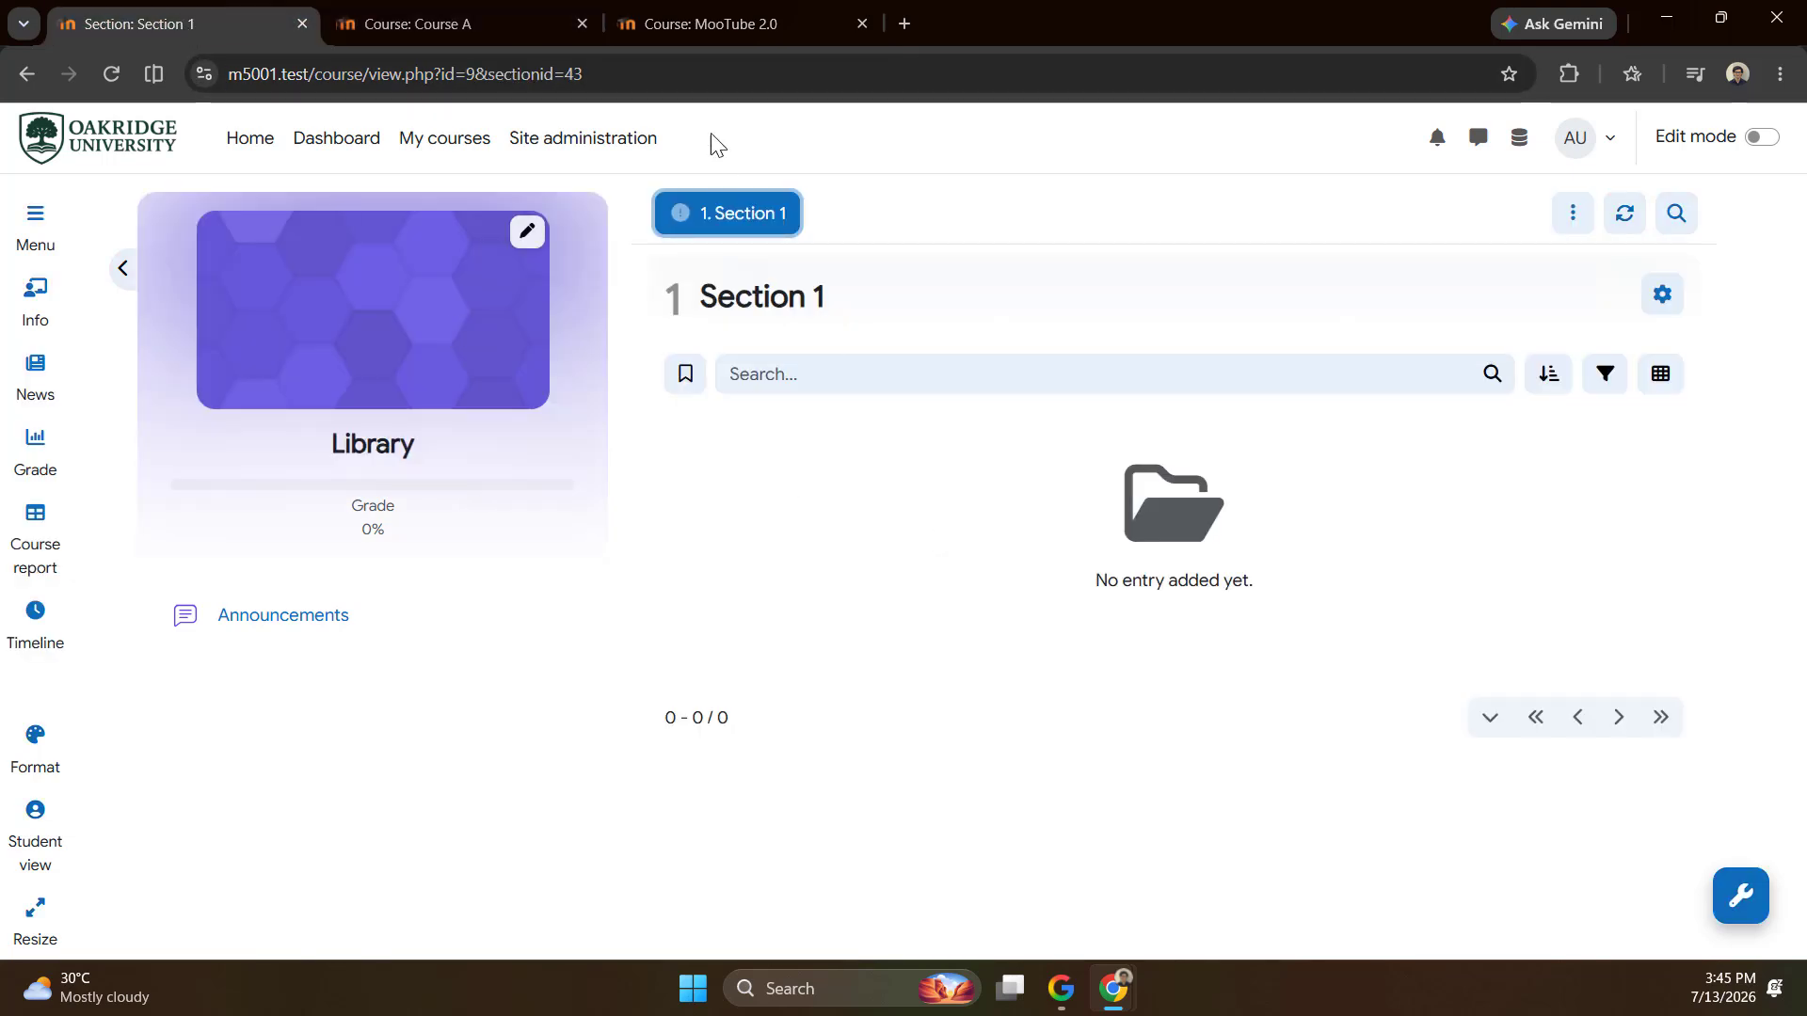
click(685, 21)
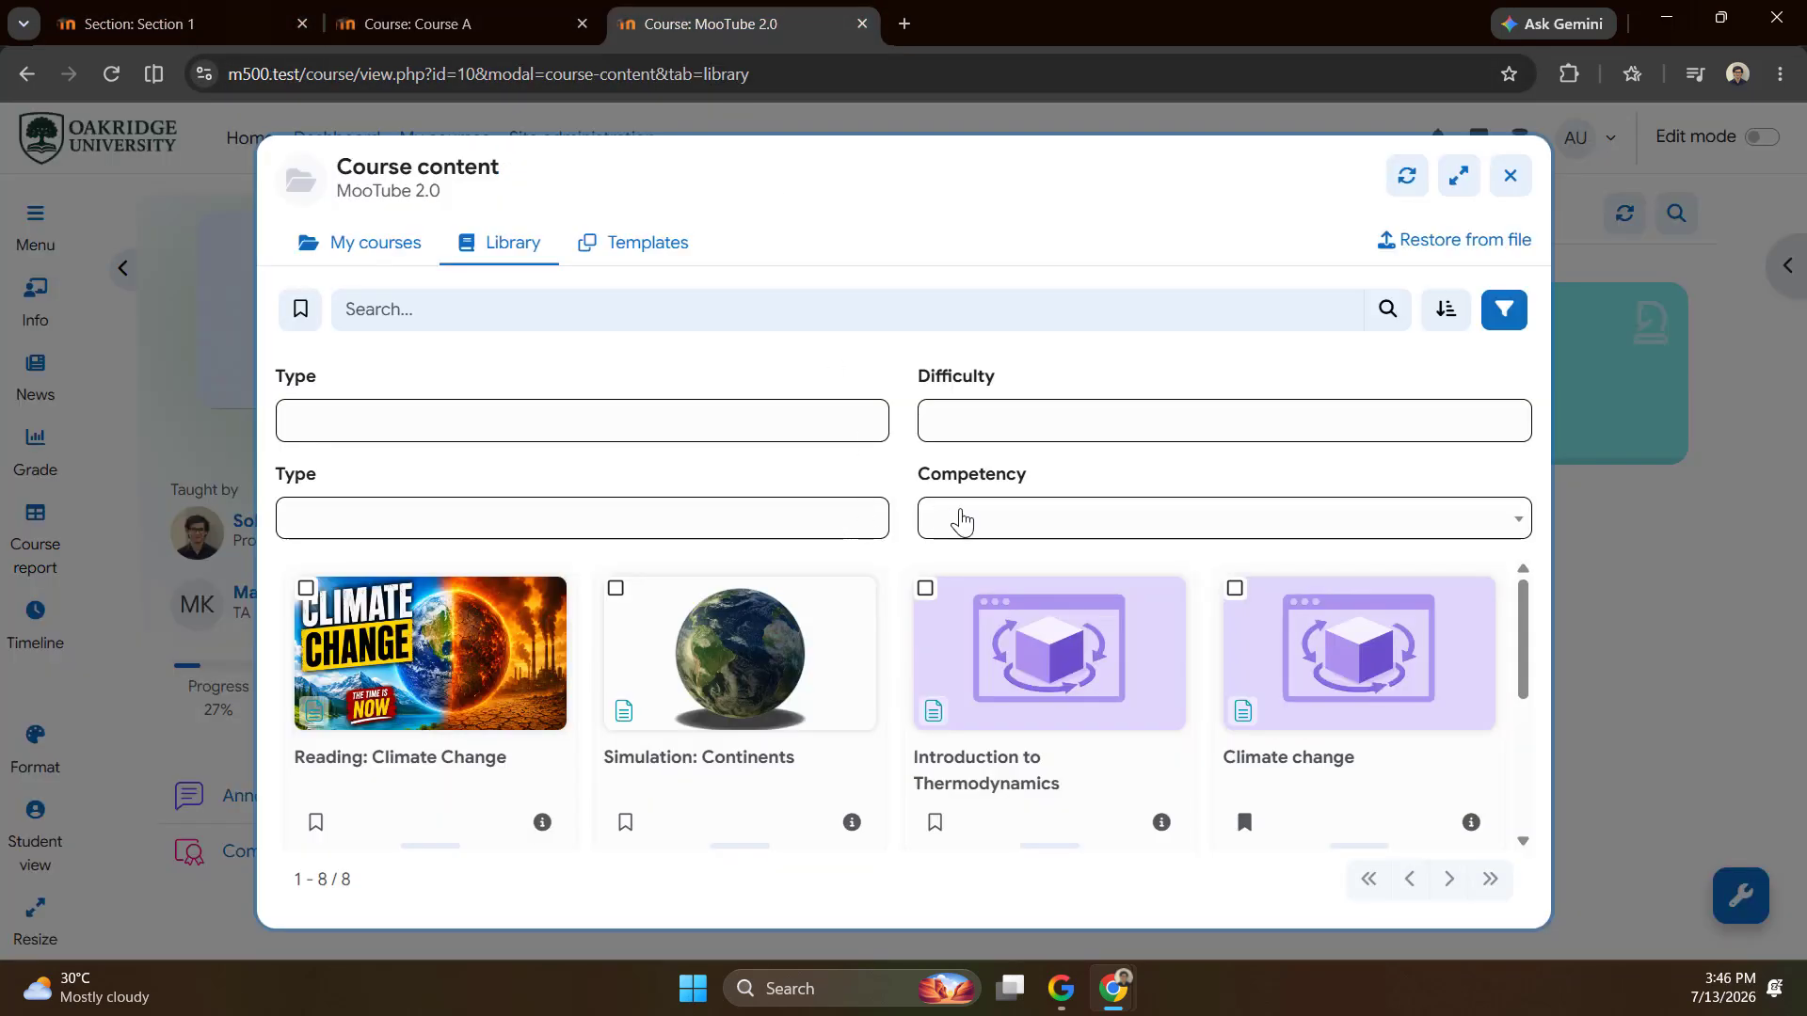
click(1044, 519)
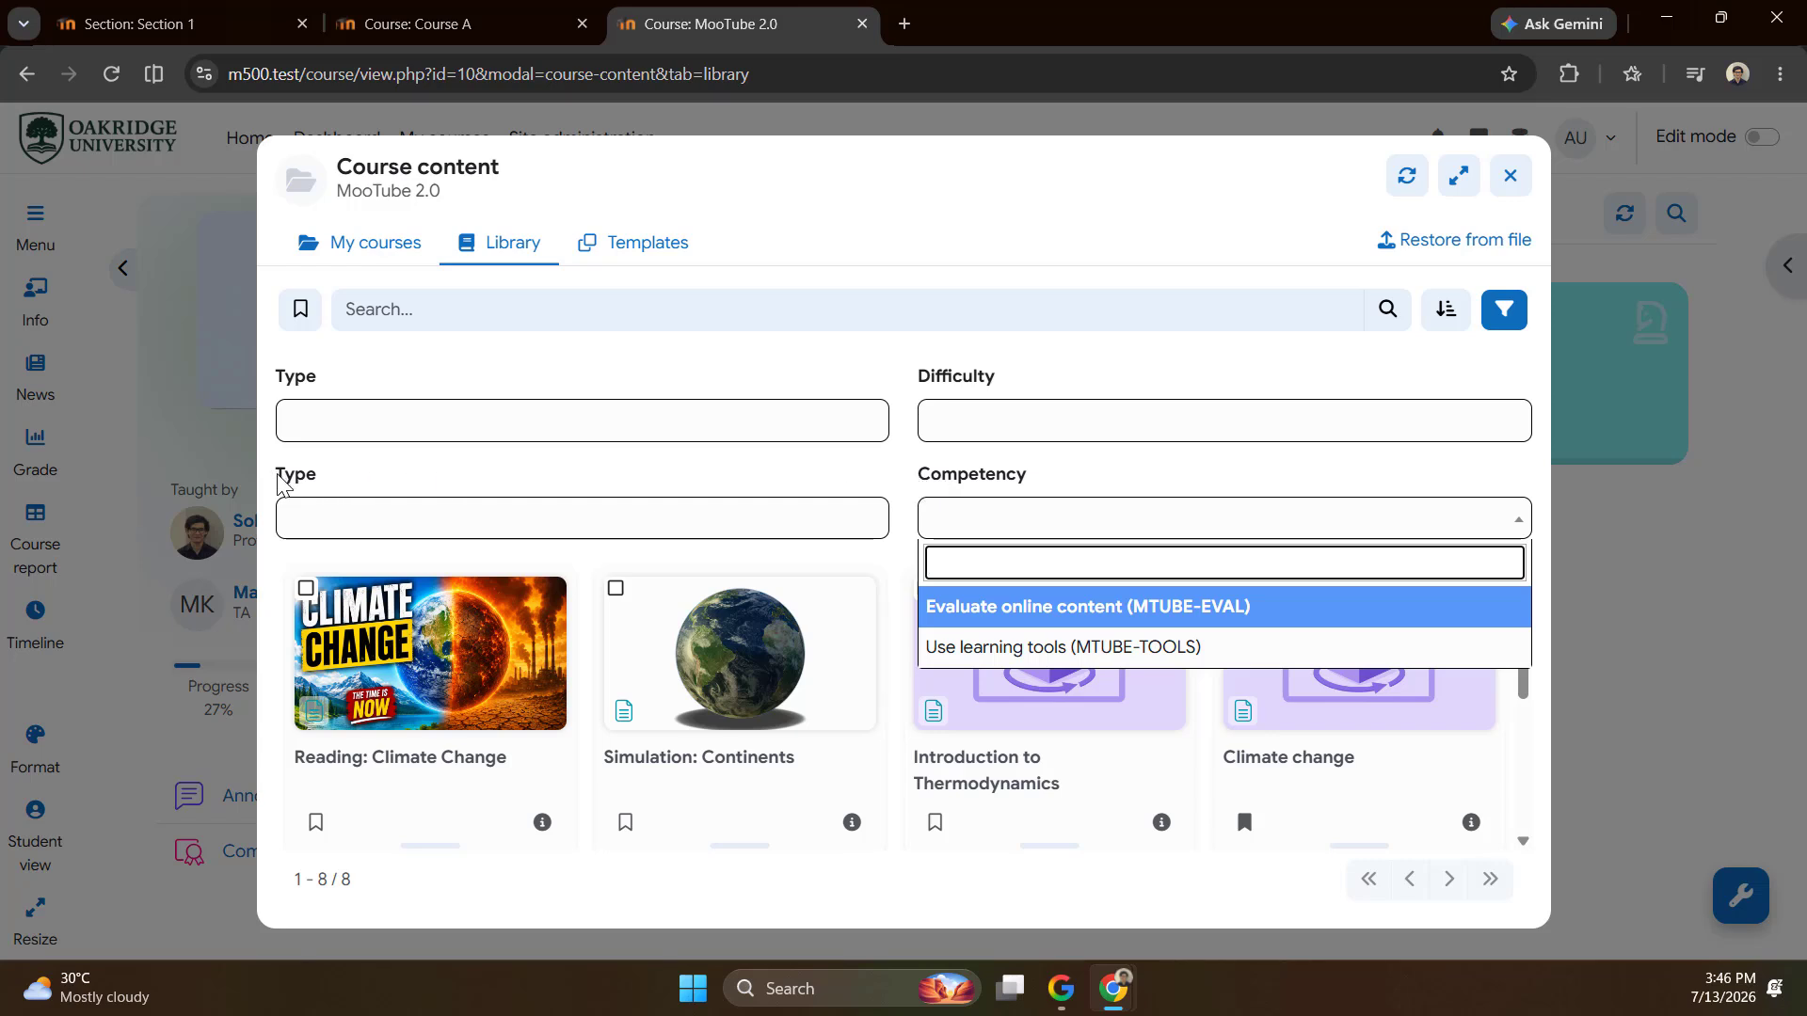
drag(280, 482, 356, 490)
click(352, 508)
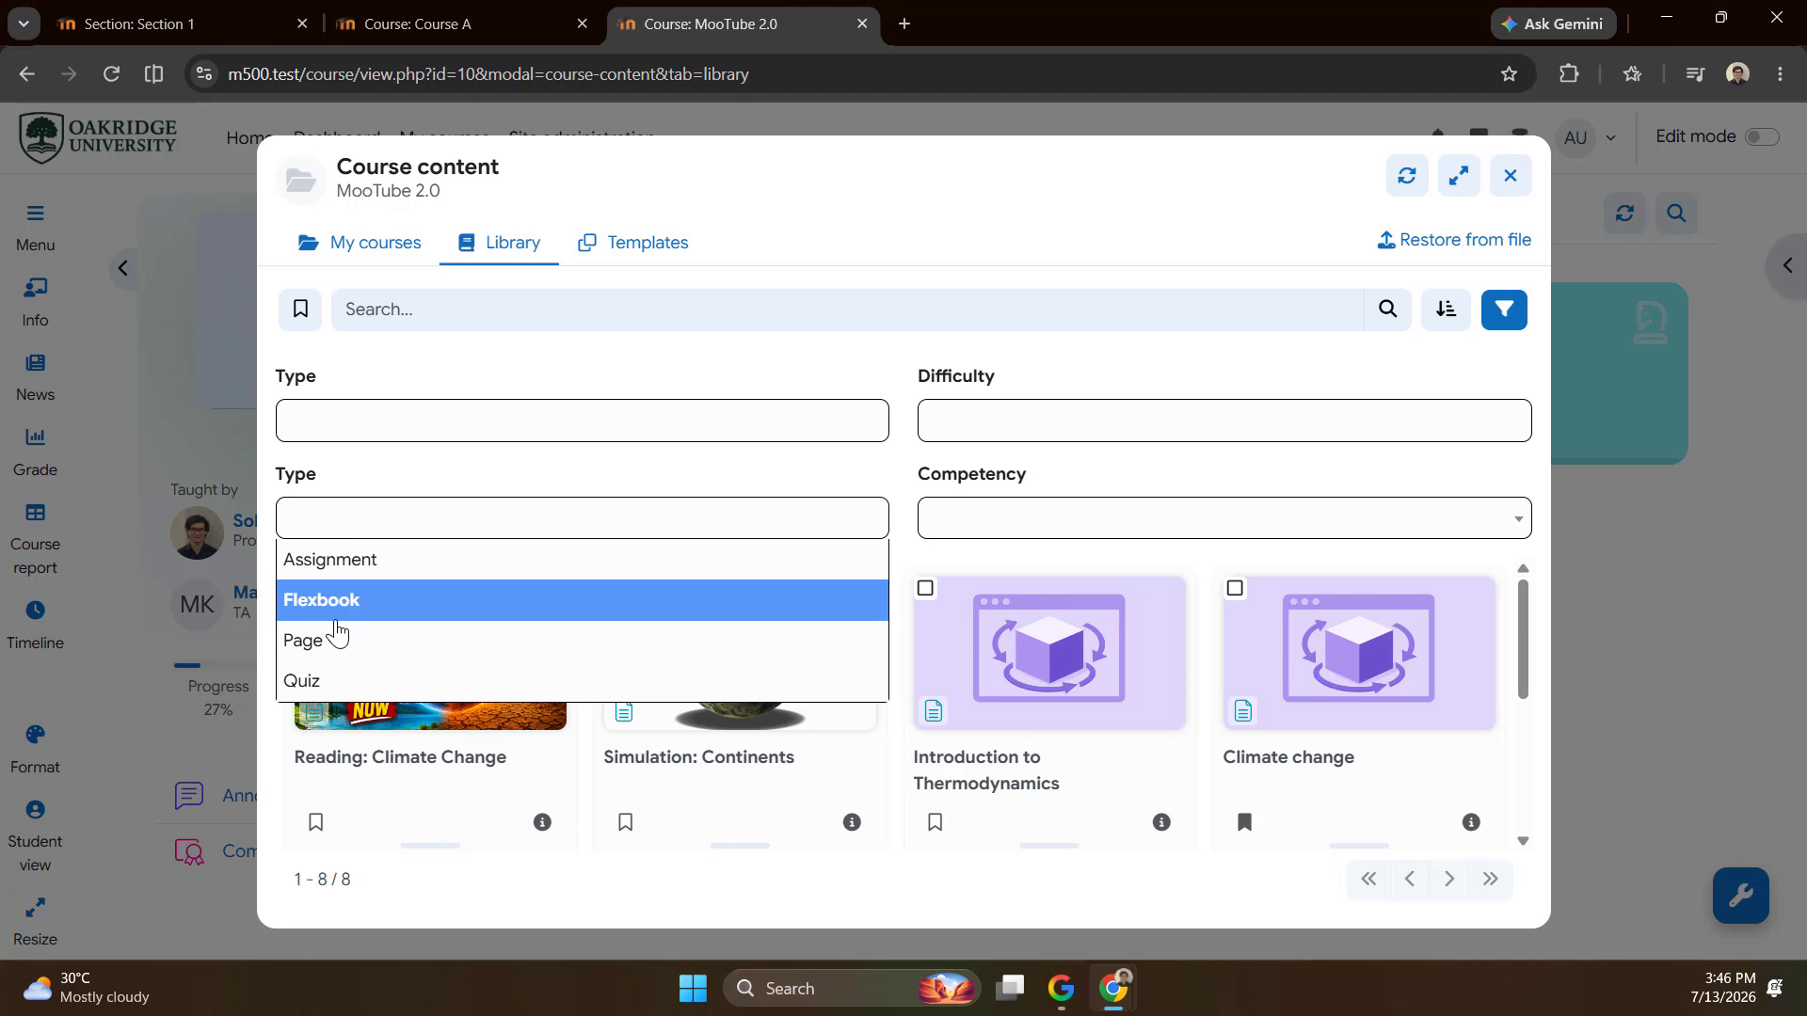
click(616, 517)
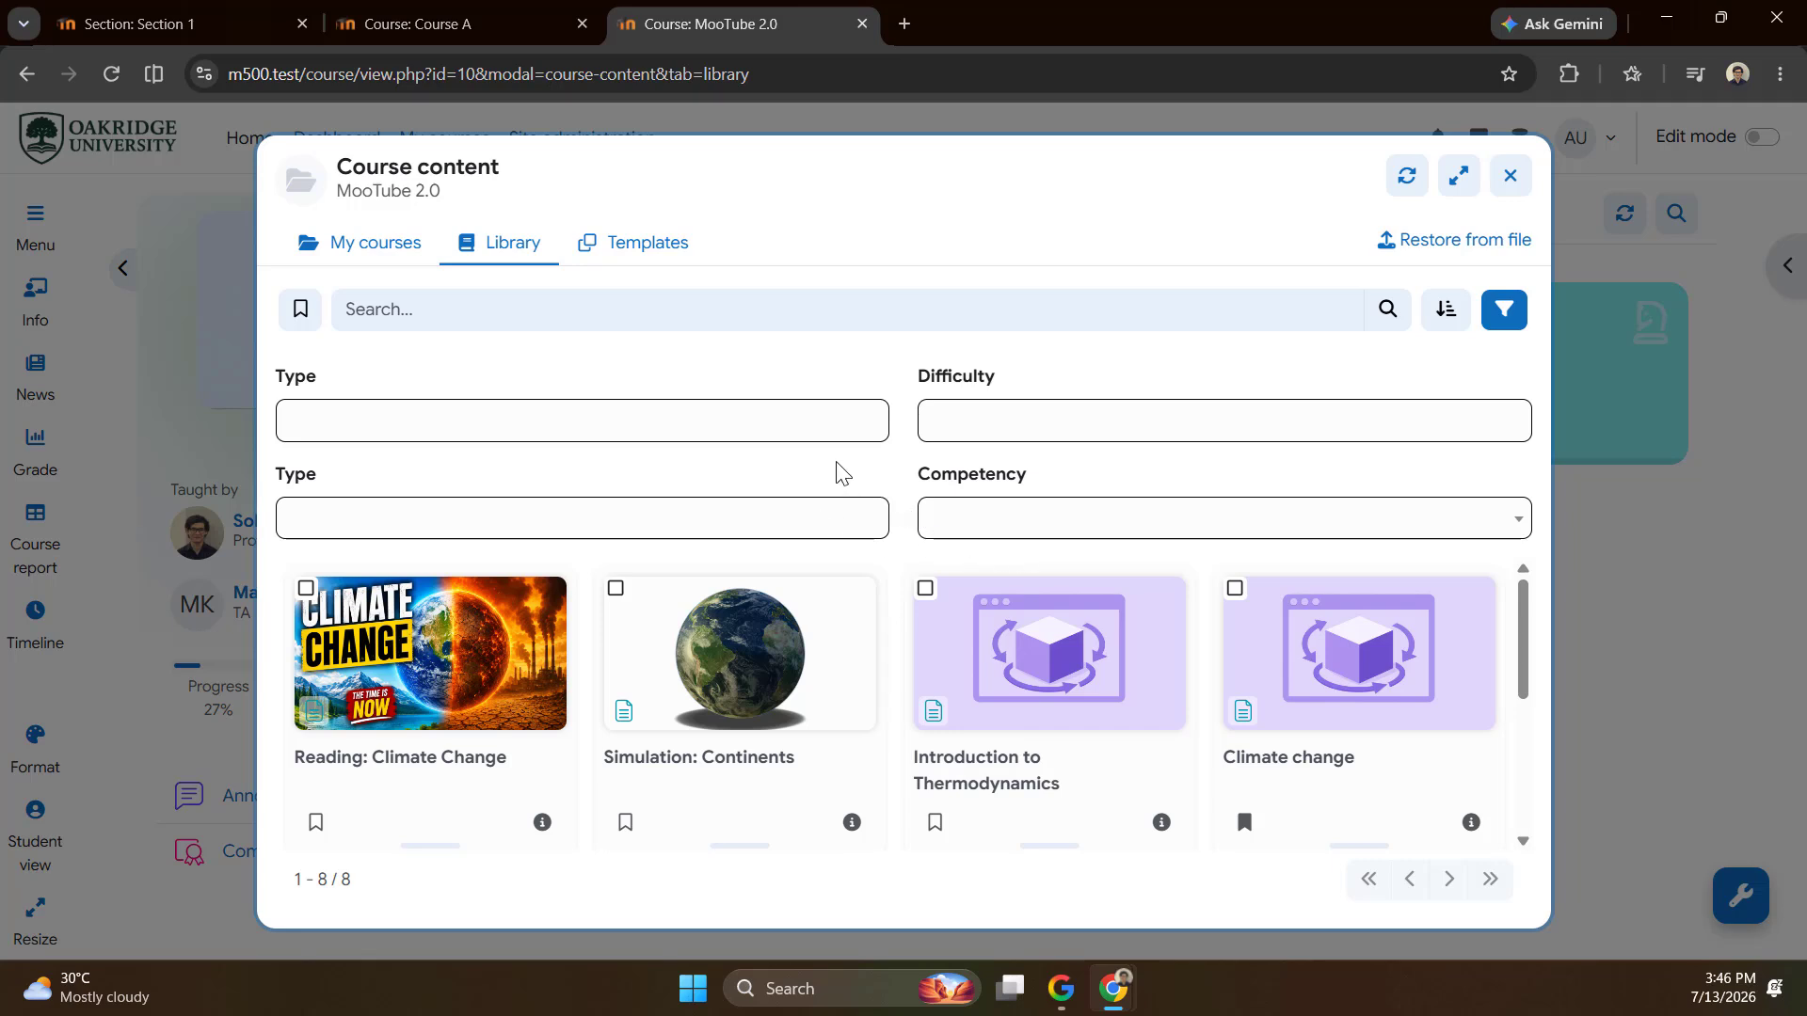
Return to the Library course and open the database management settings of Section 1.
click(433, 24)
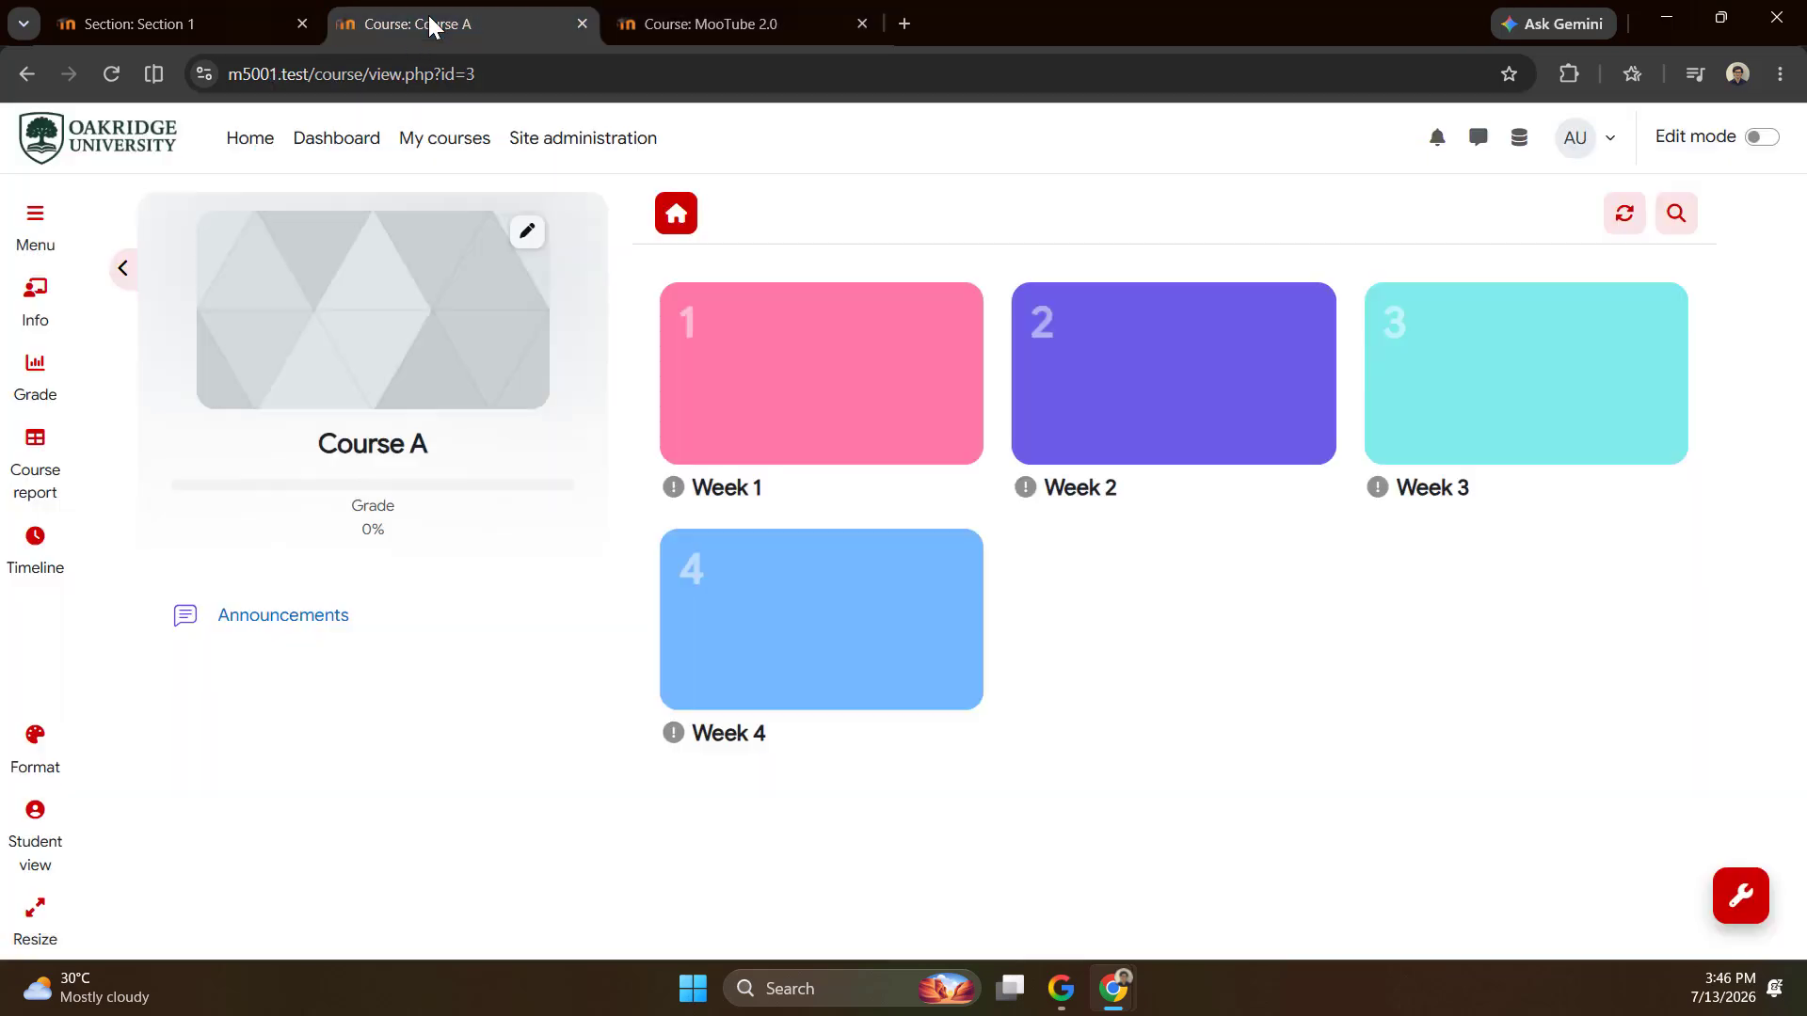
click(201, 21)
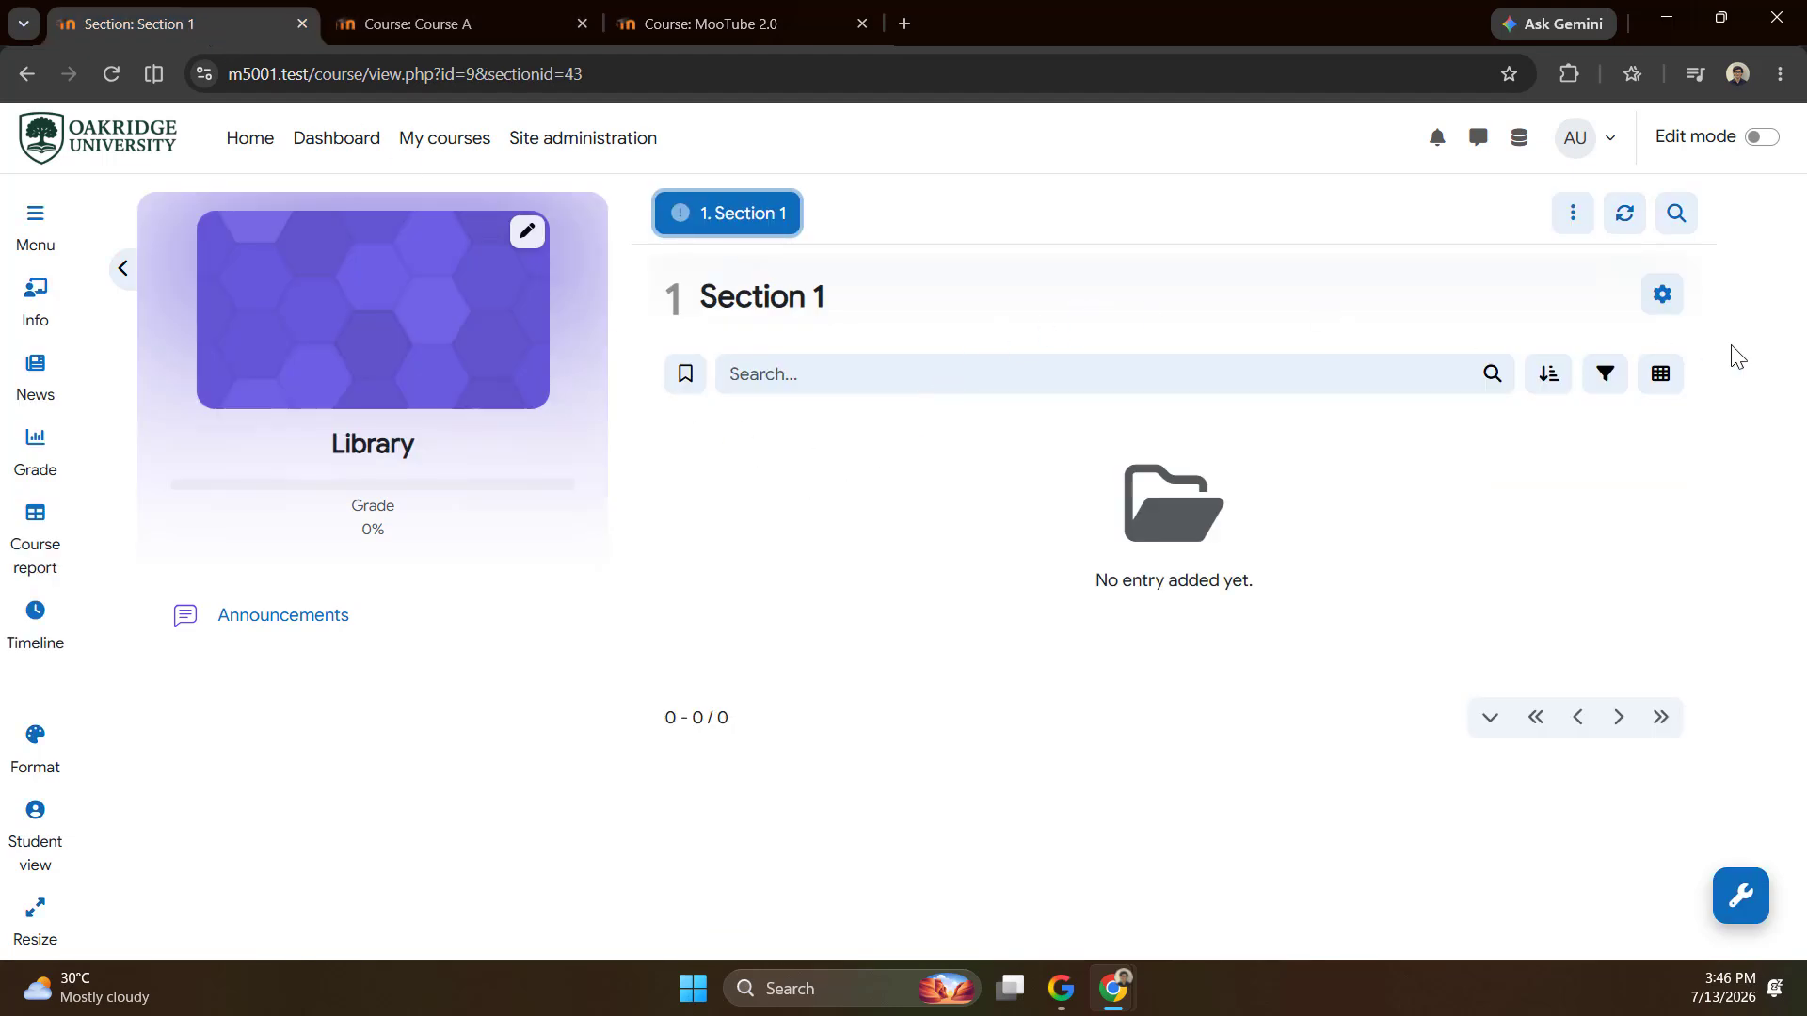
click(1663, 301)
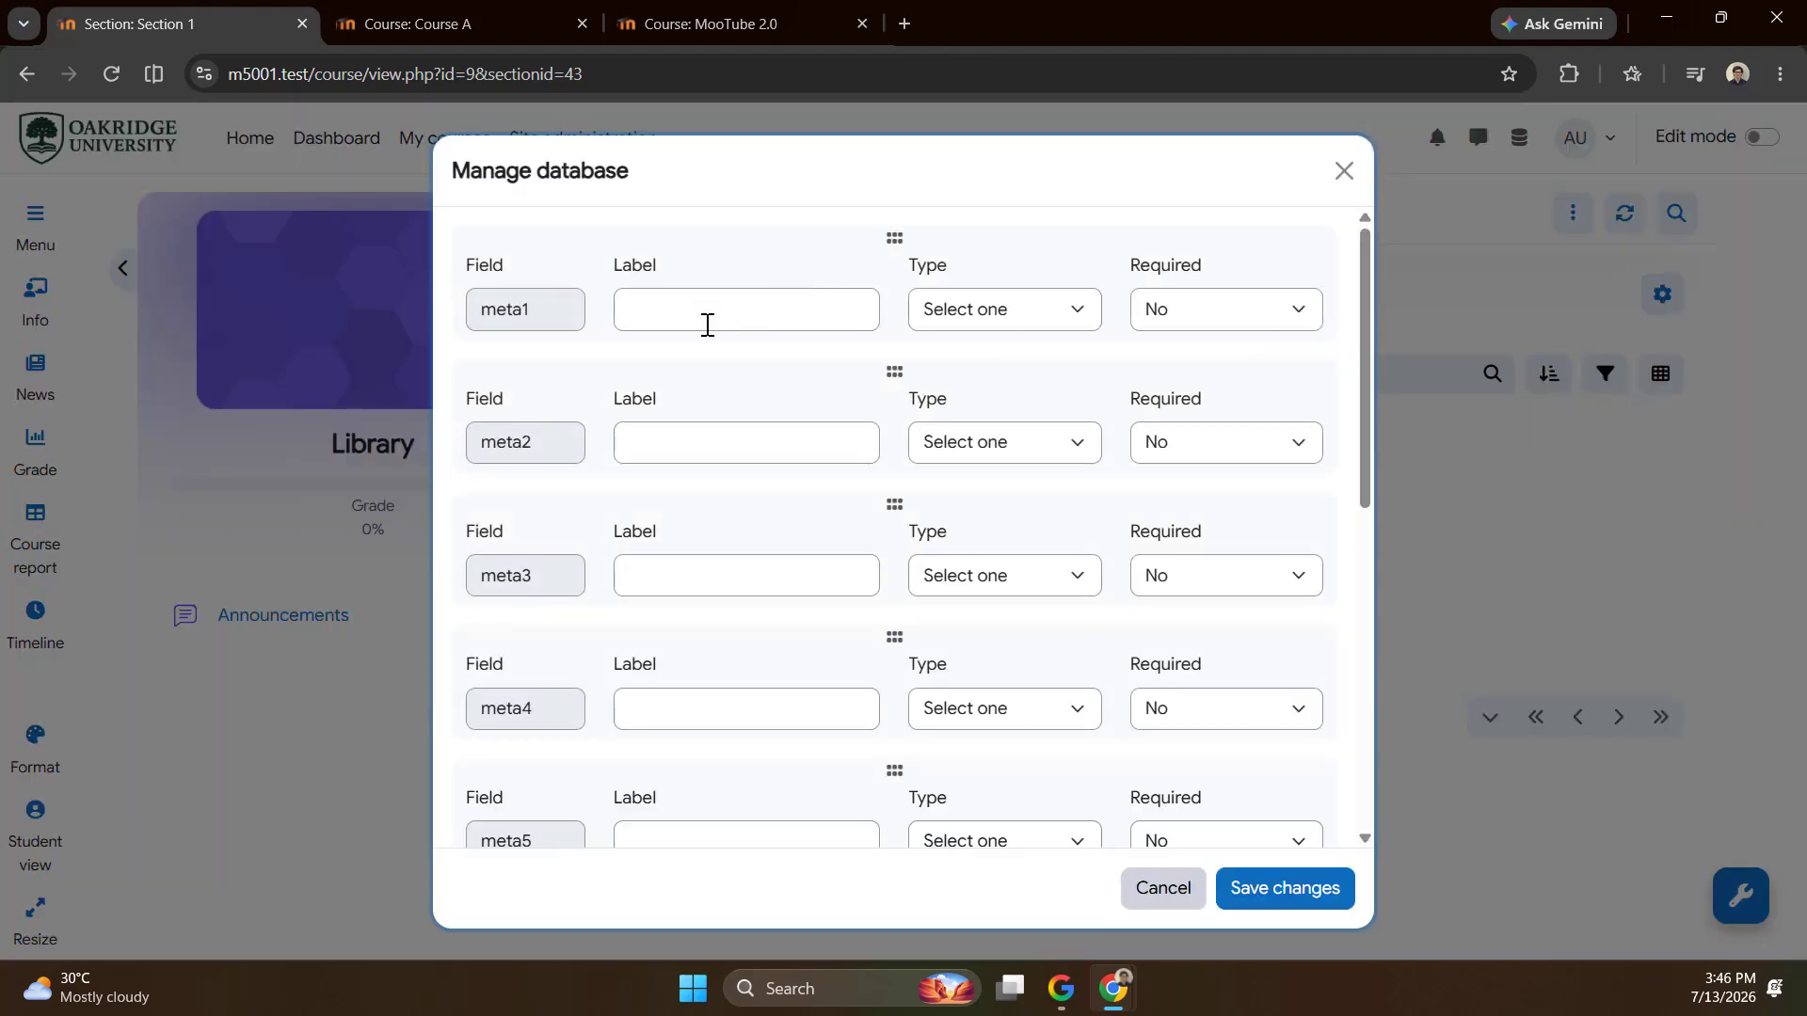
Define the meta1 field with the label Description and the type Textarea, leaving it not required.
click(668, 309)
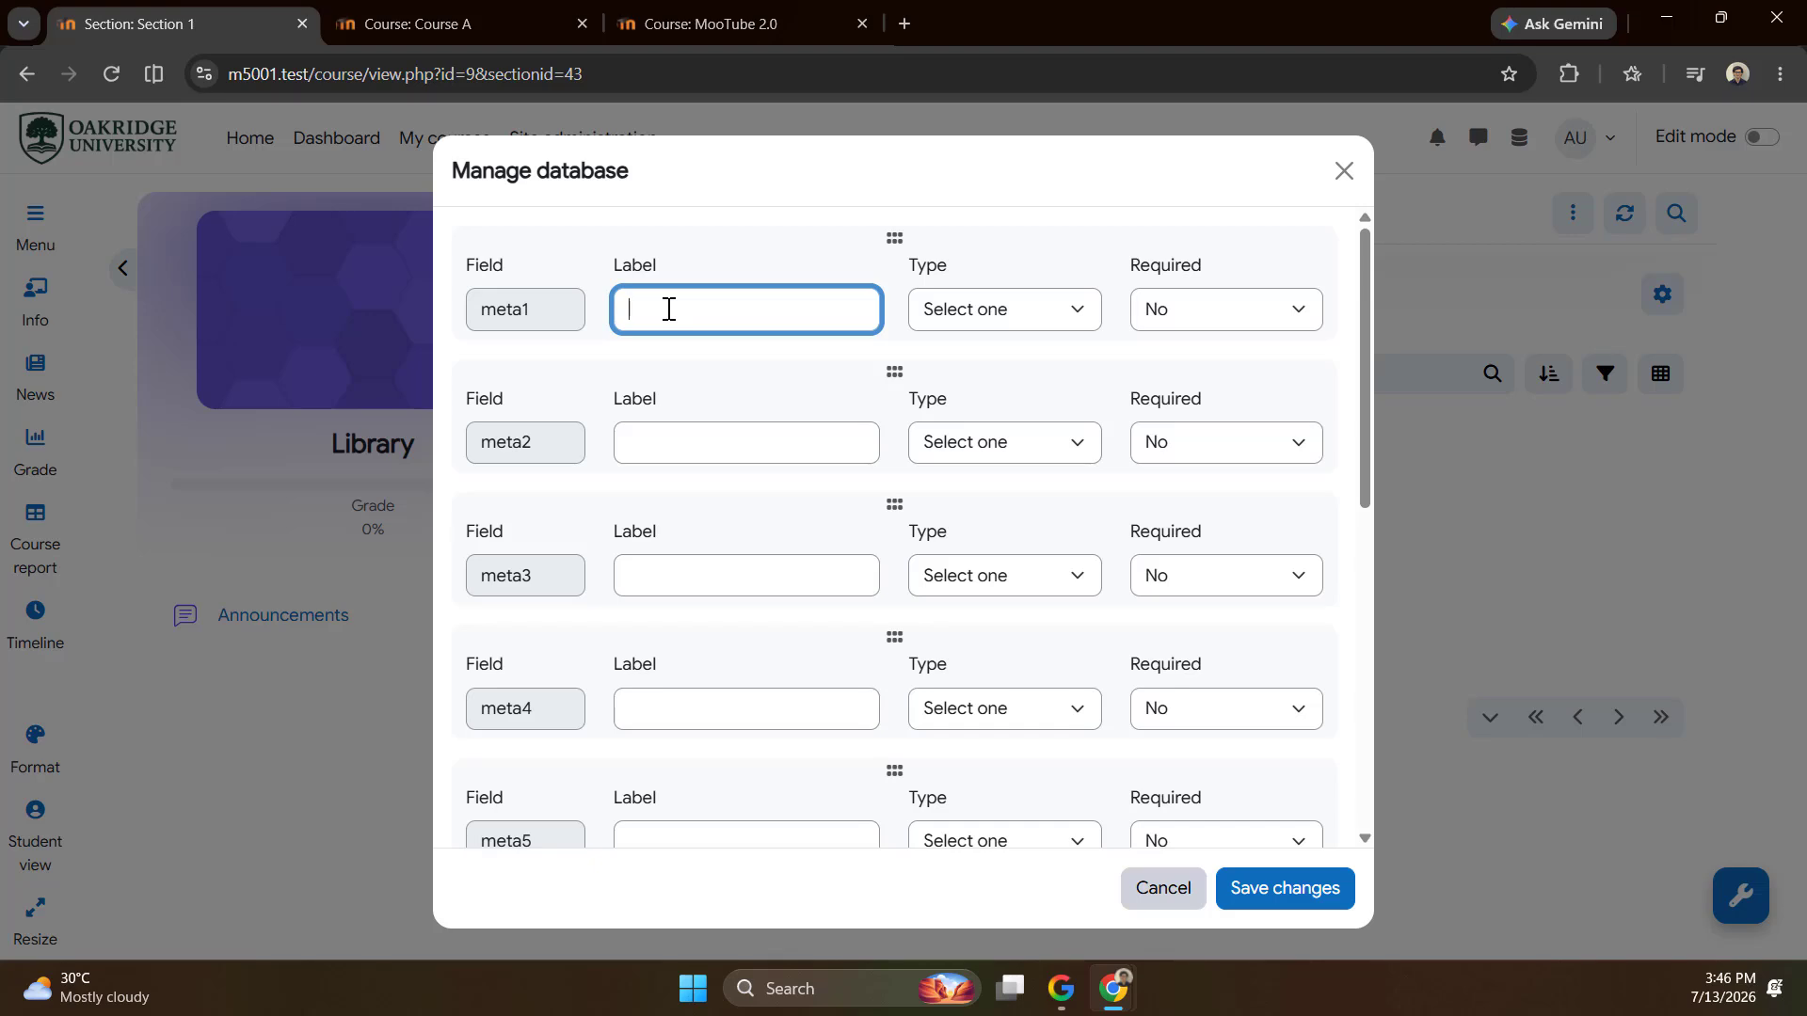
text(Description)
key(Tab)
click(984, 323)
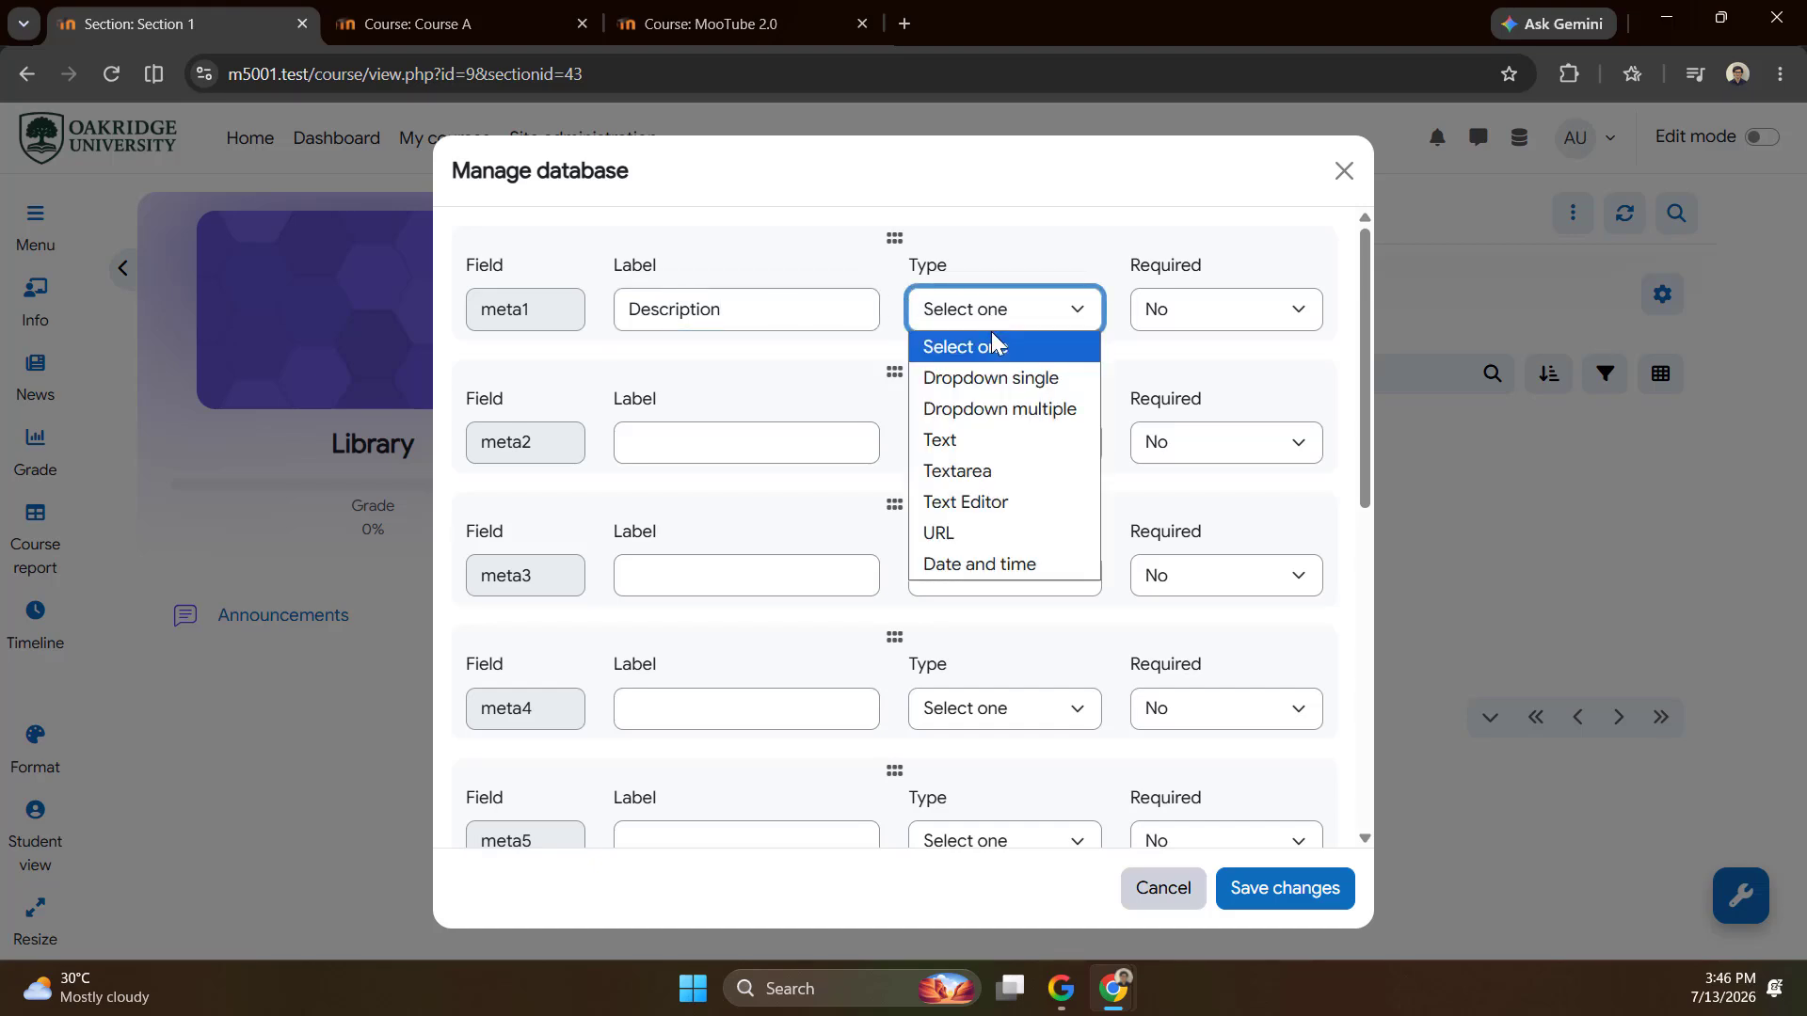
click(1013, 472)
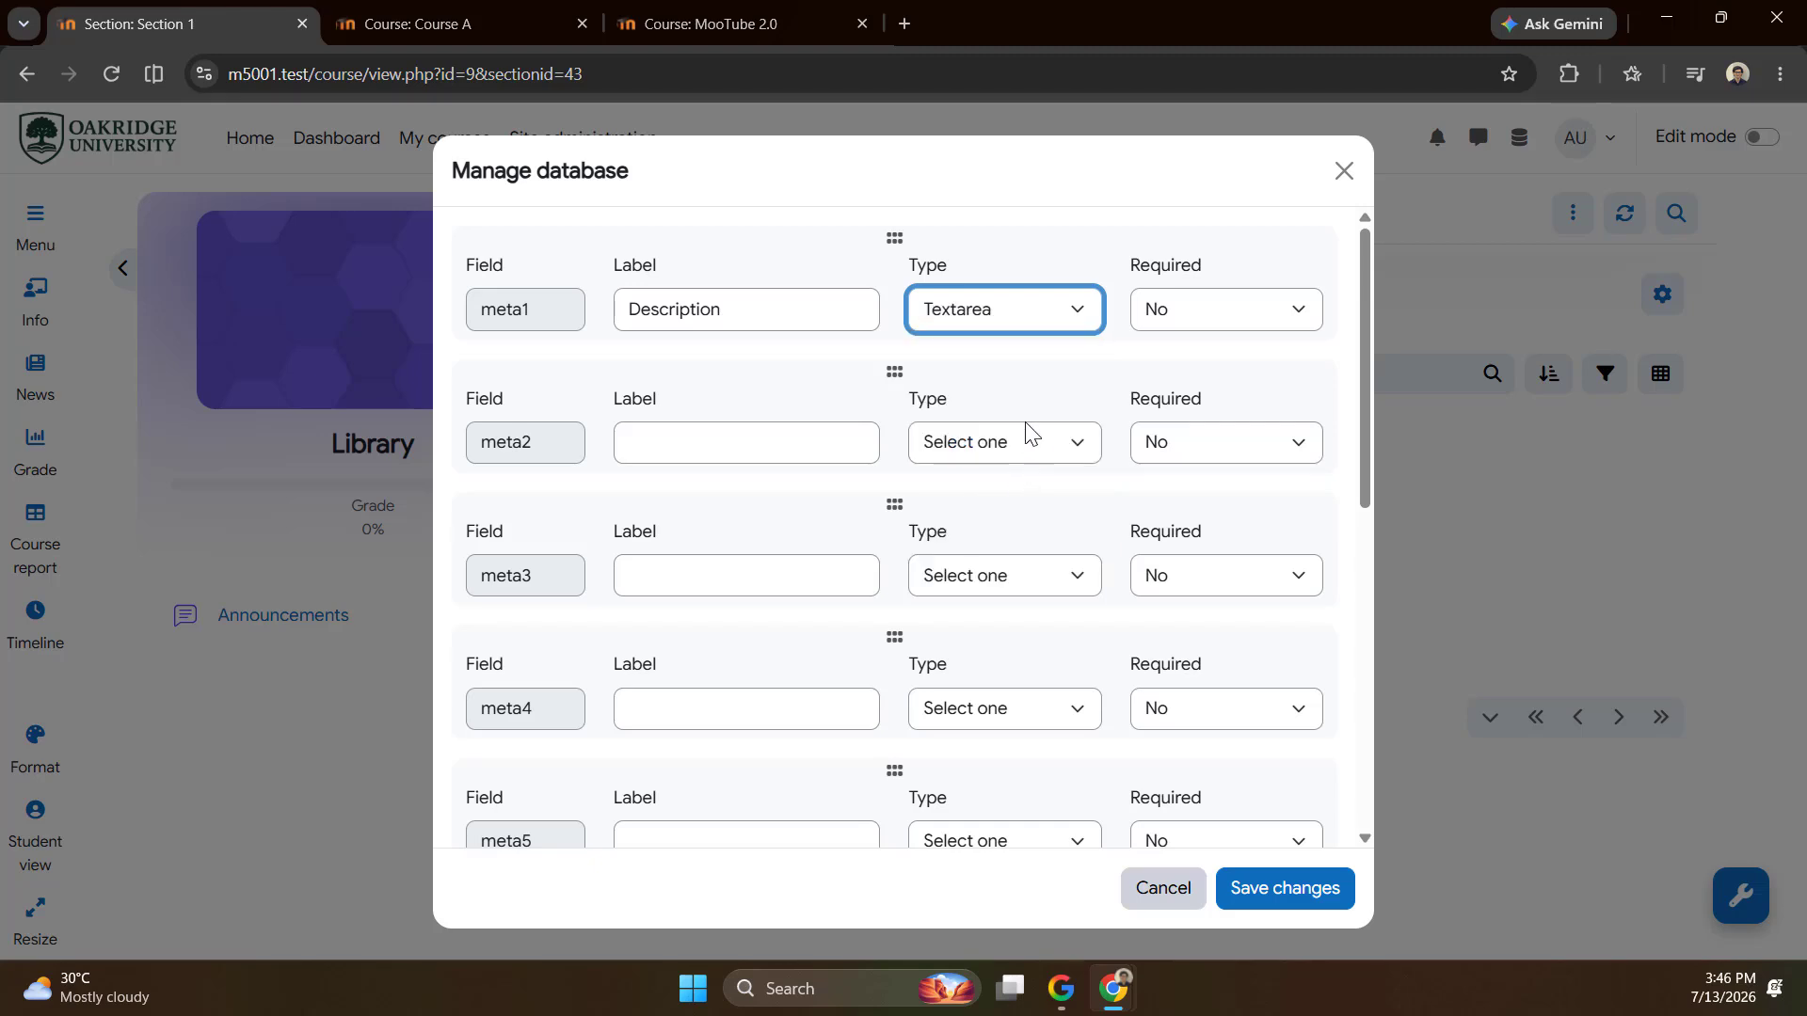
click(1223, 325)
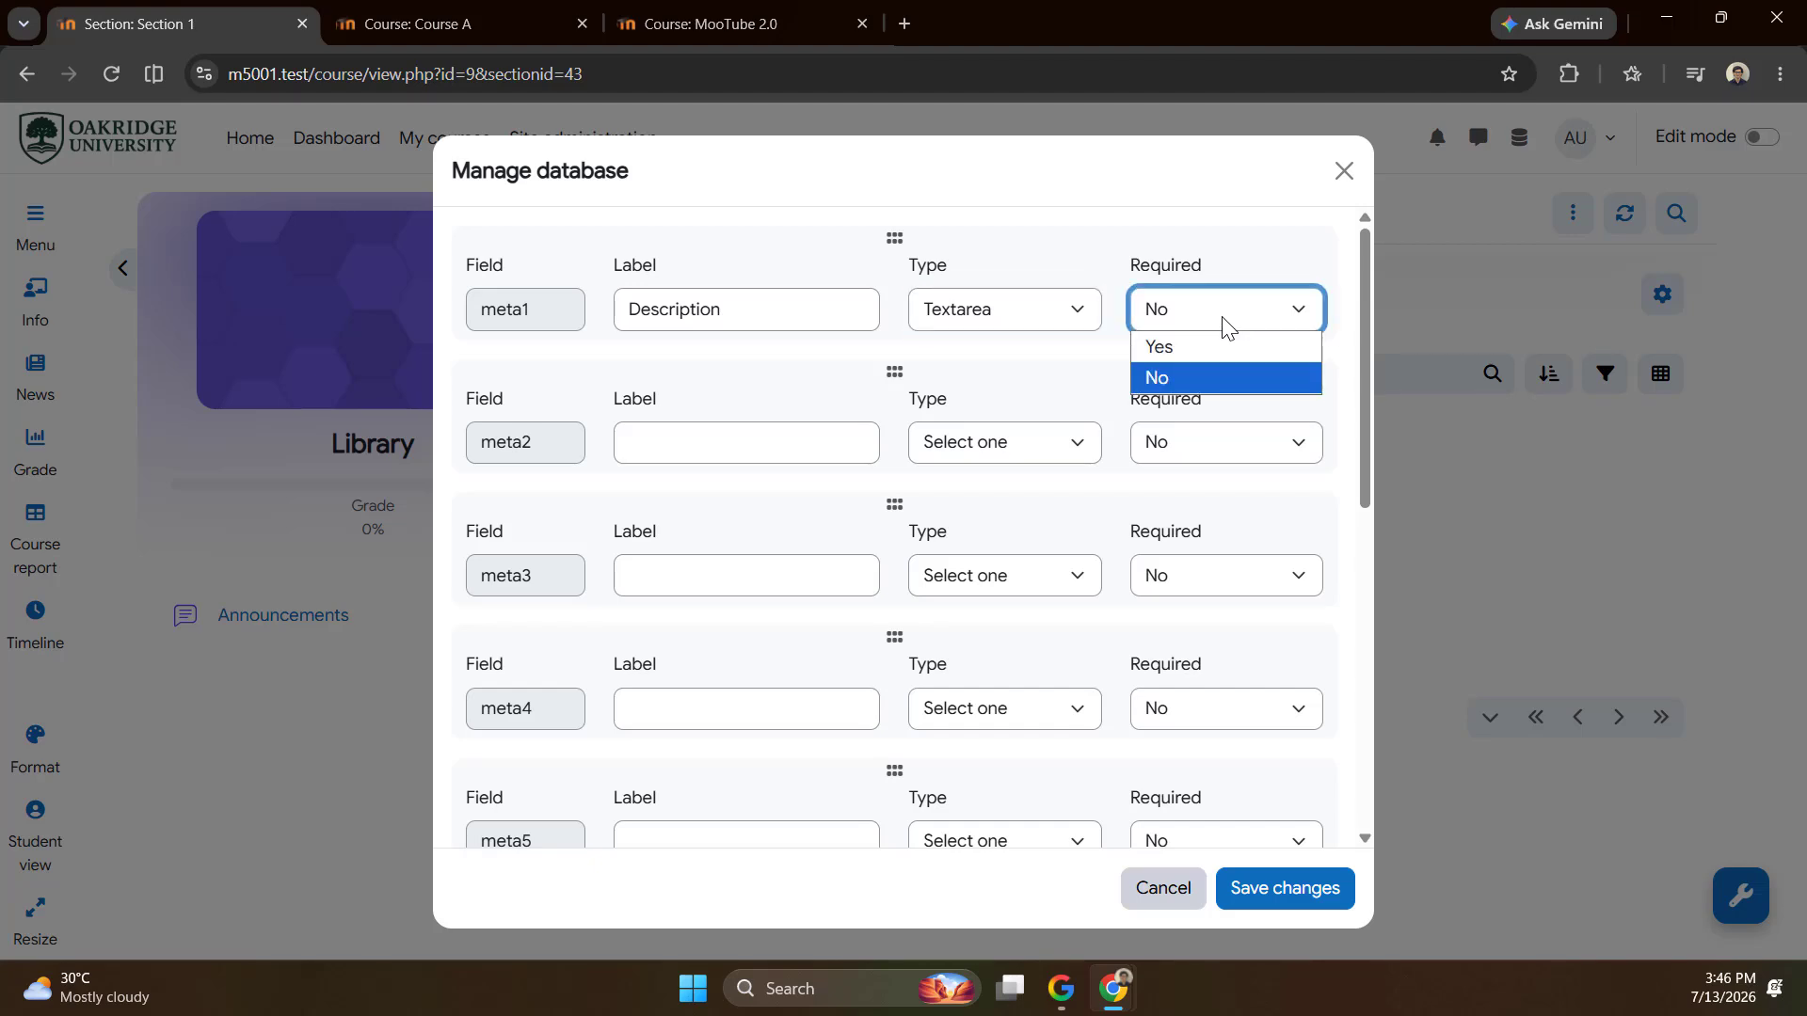
click(1223, 324)
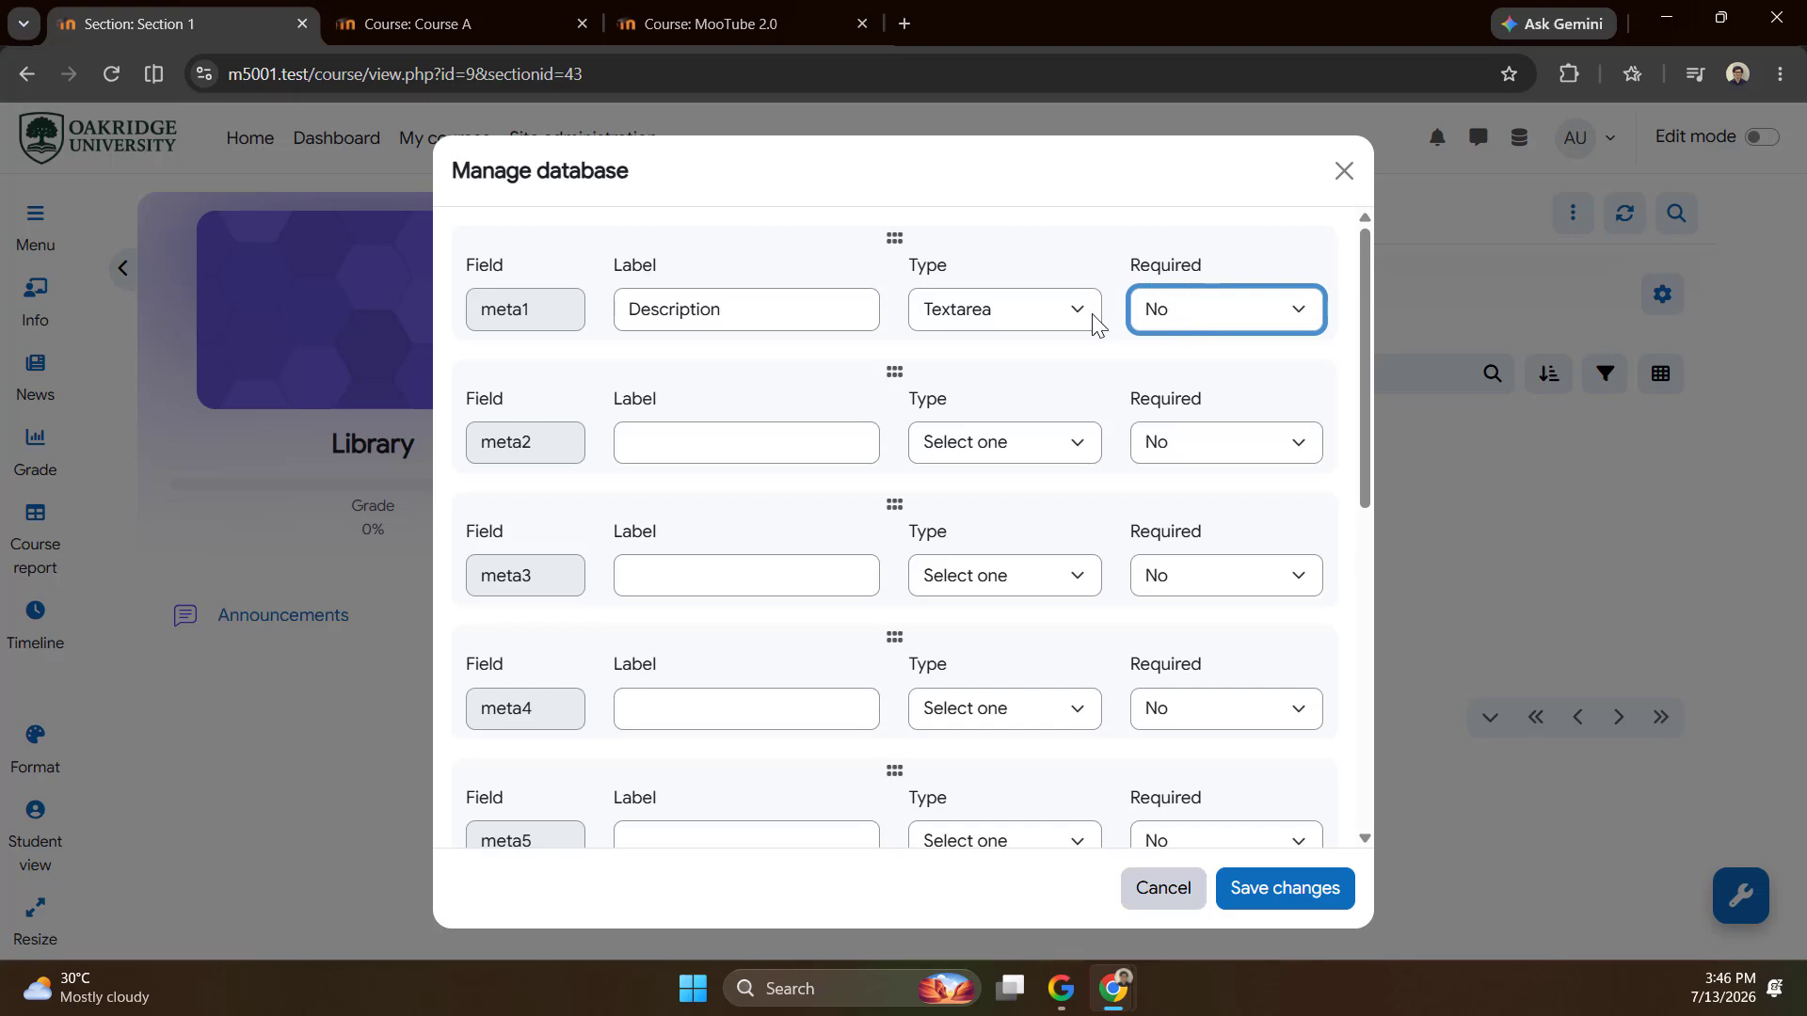
click(861, 353)
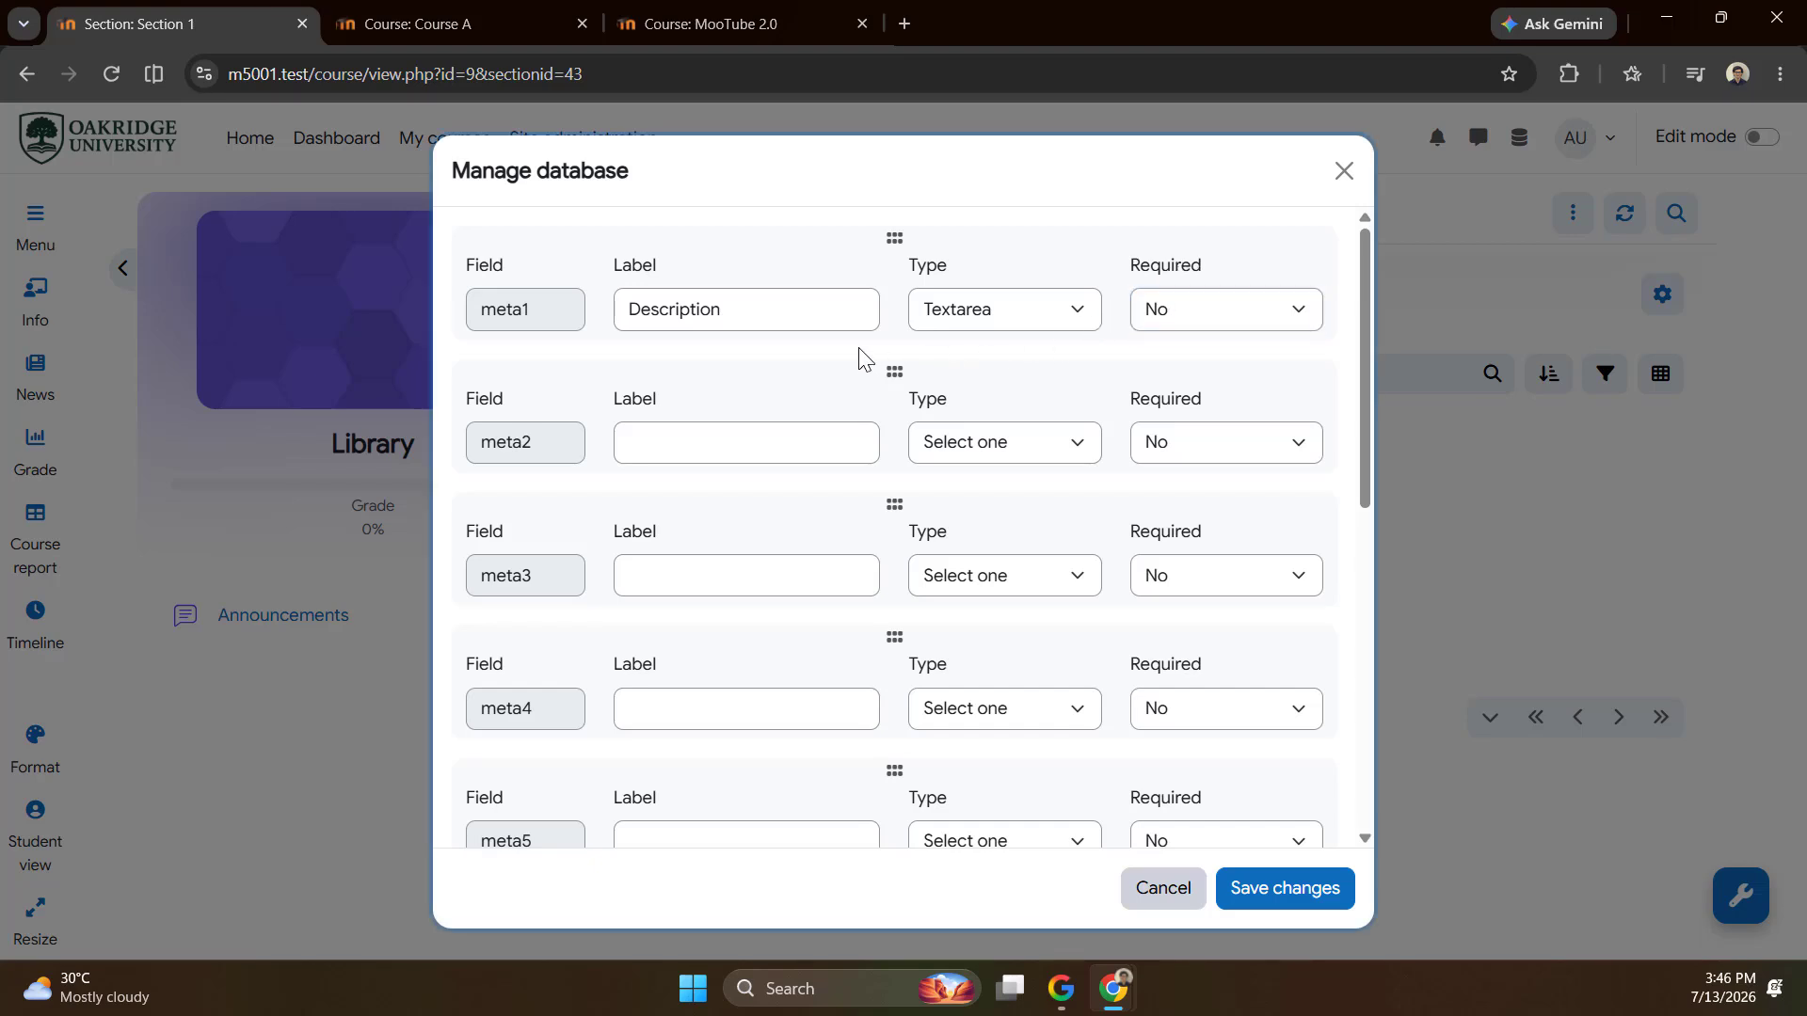
Label the meta2 field Resource Type and set its type to Dropdown multiple.
click(635, 434)
text(Re)
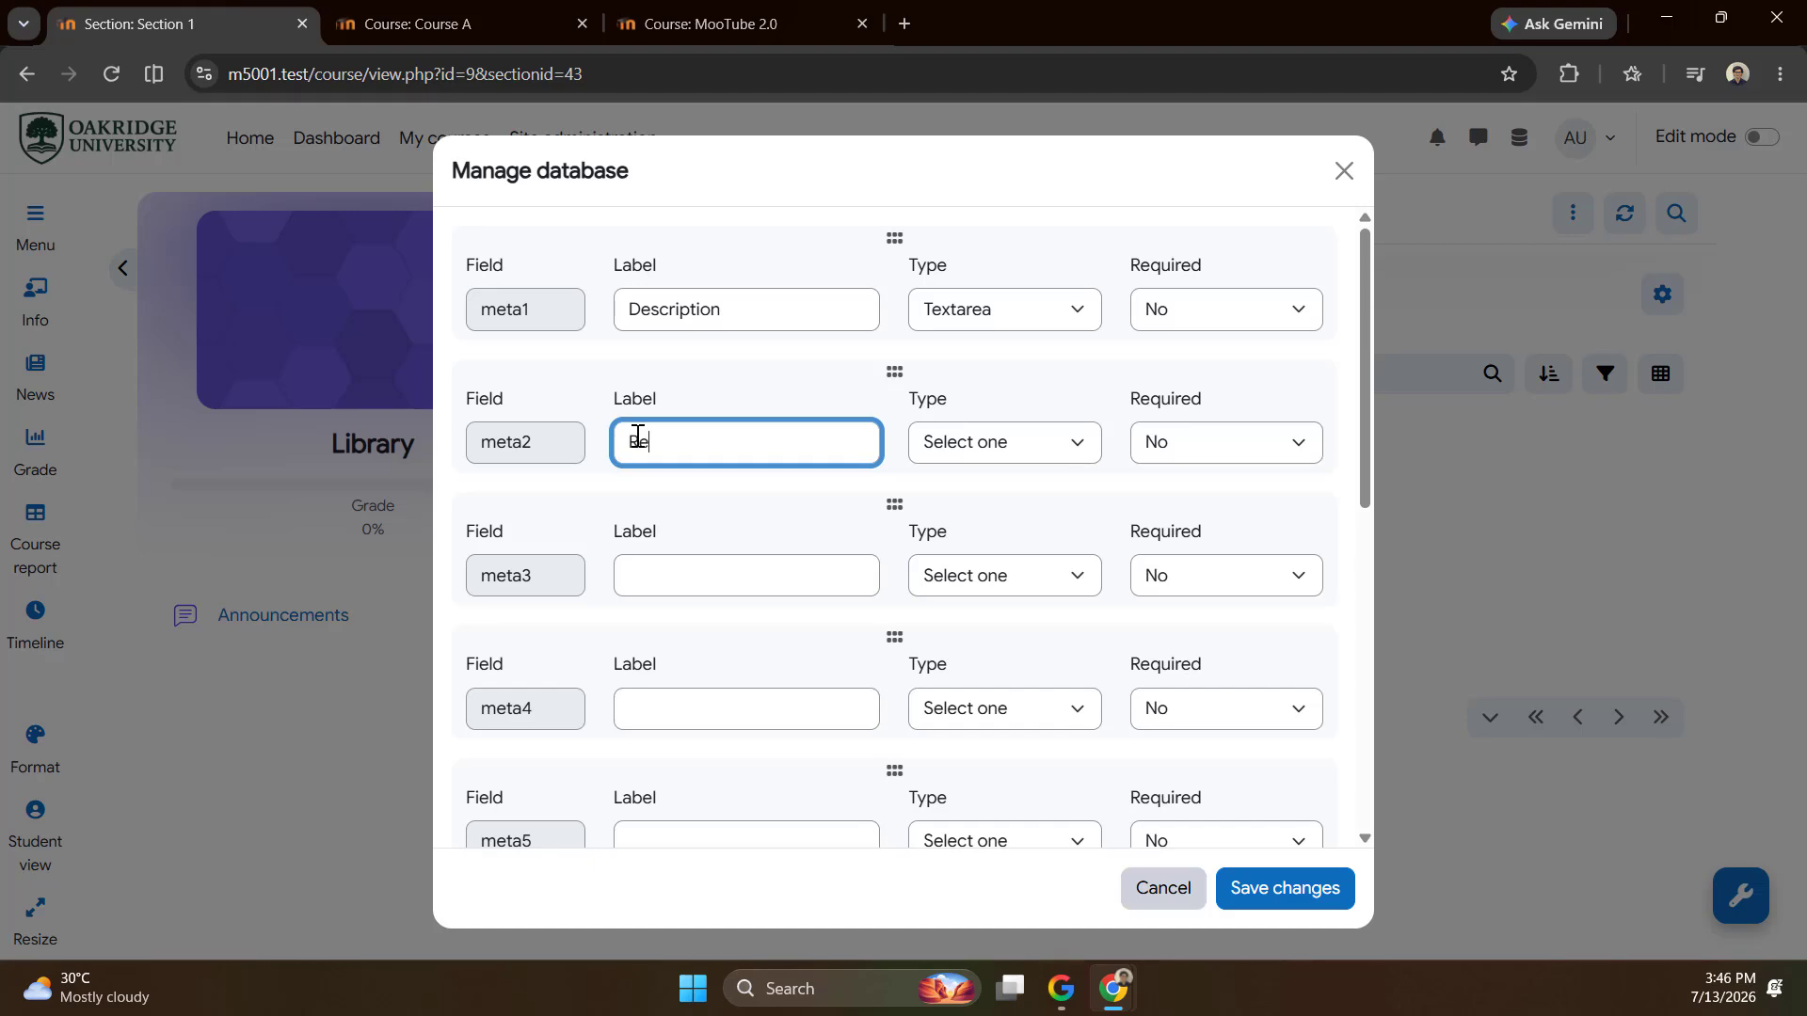
text(source Type)
click(1015, 453)
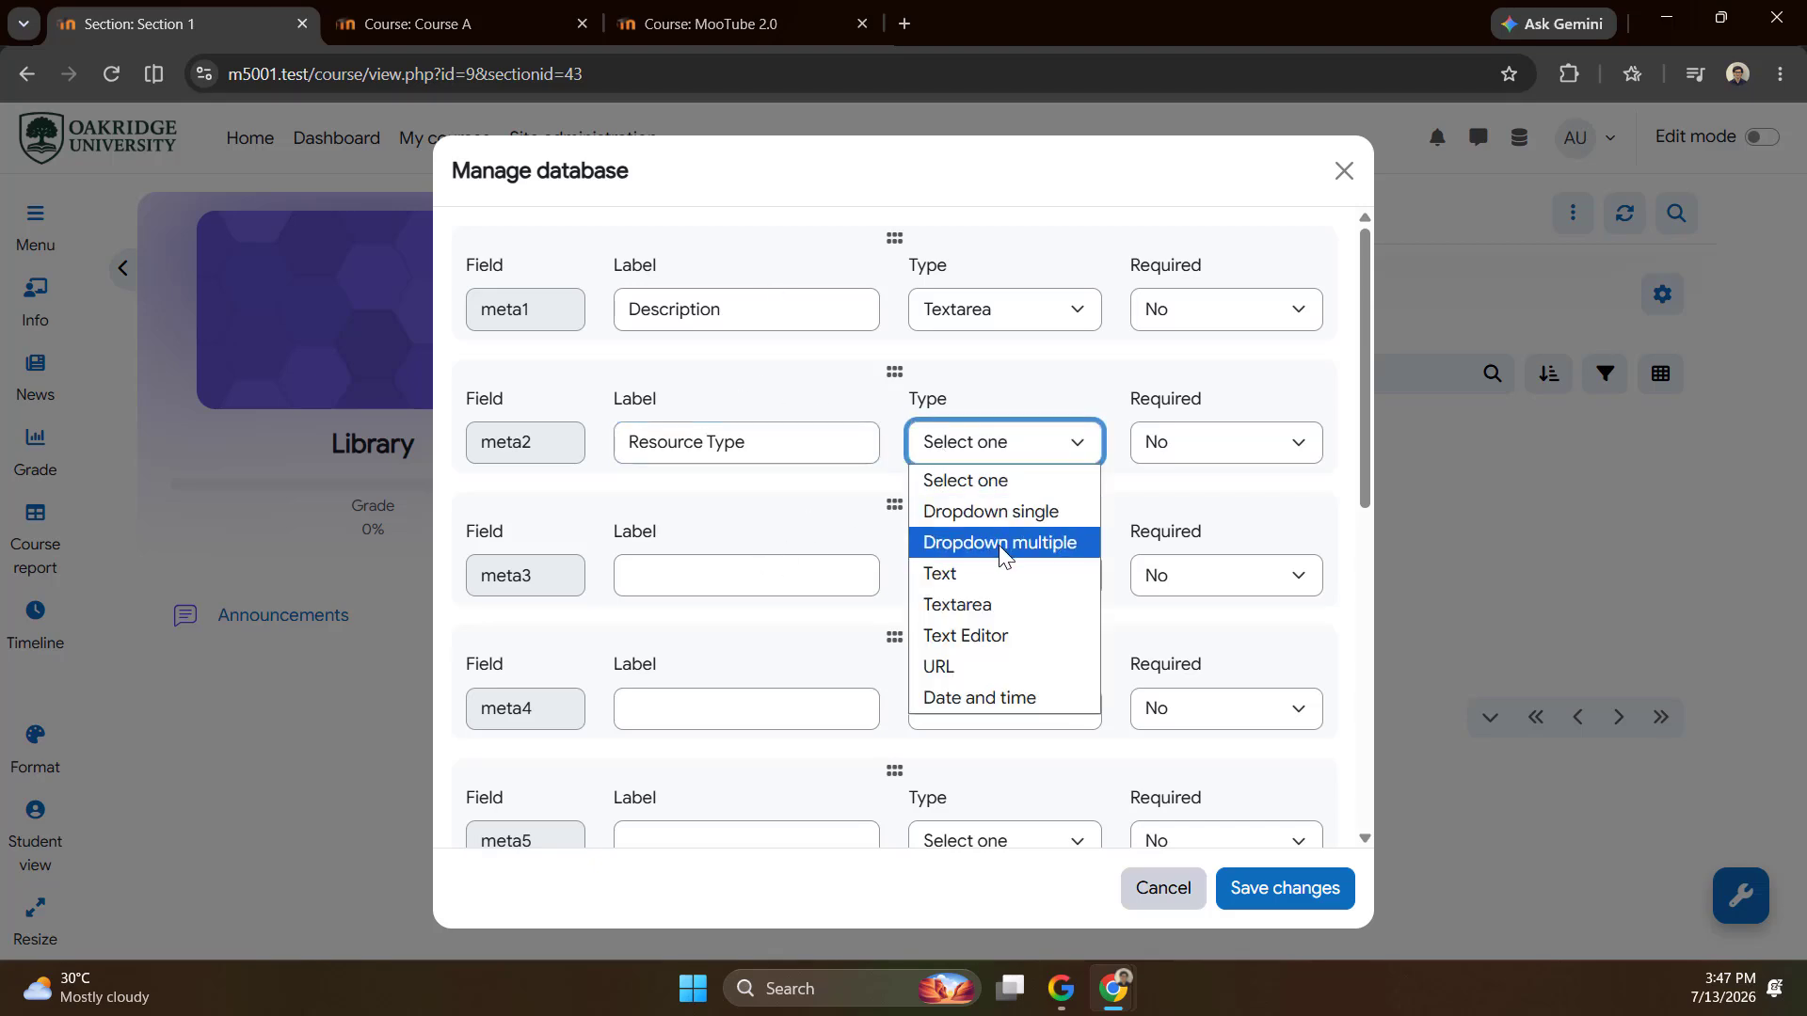
click(998, 545)
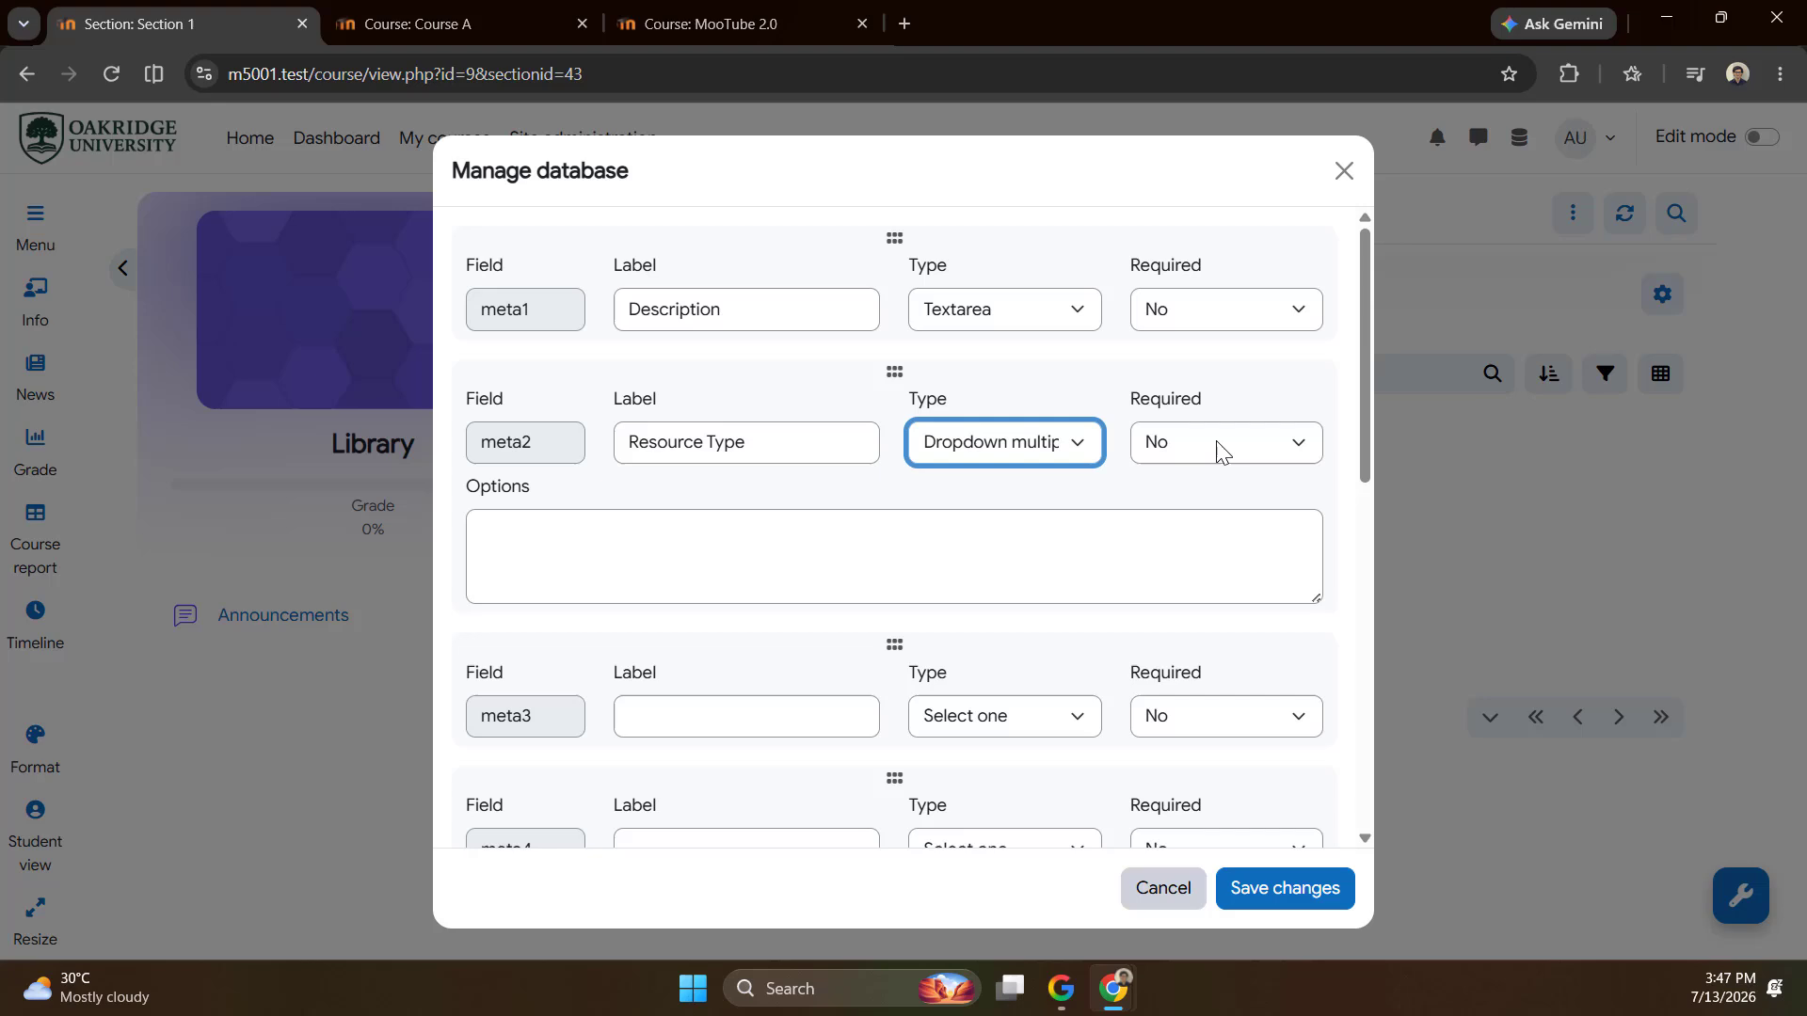
Enter Simulation and Interaction on separate lines as Resource Type options and enlarge the options box.
click(529, 528)
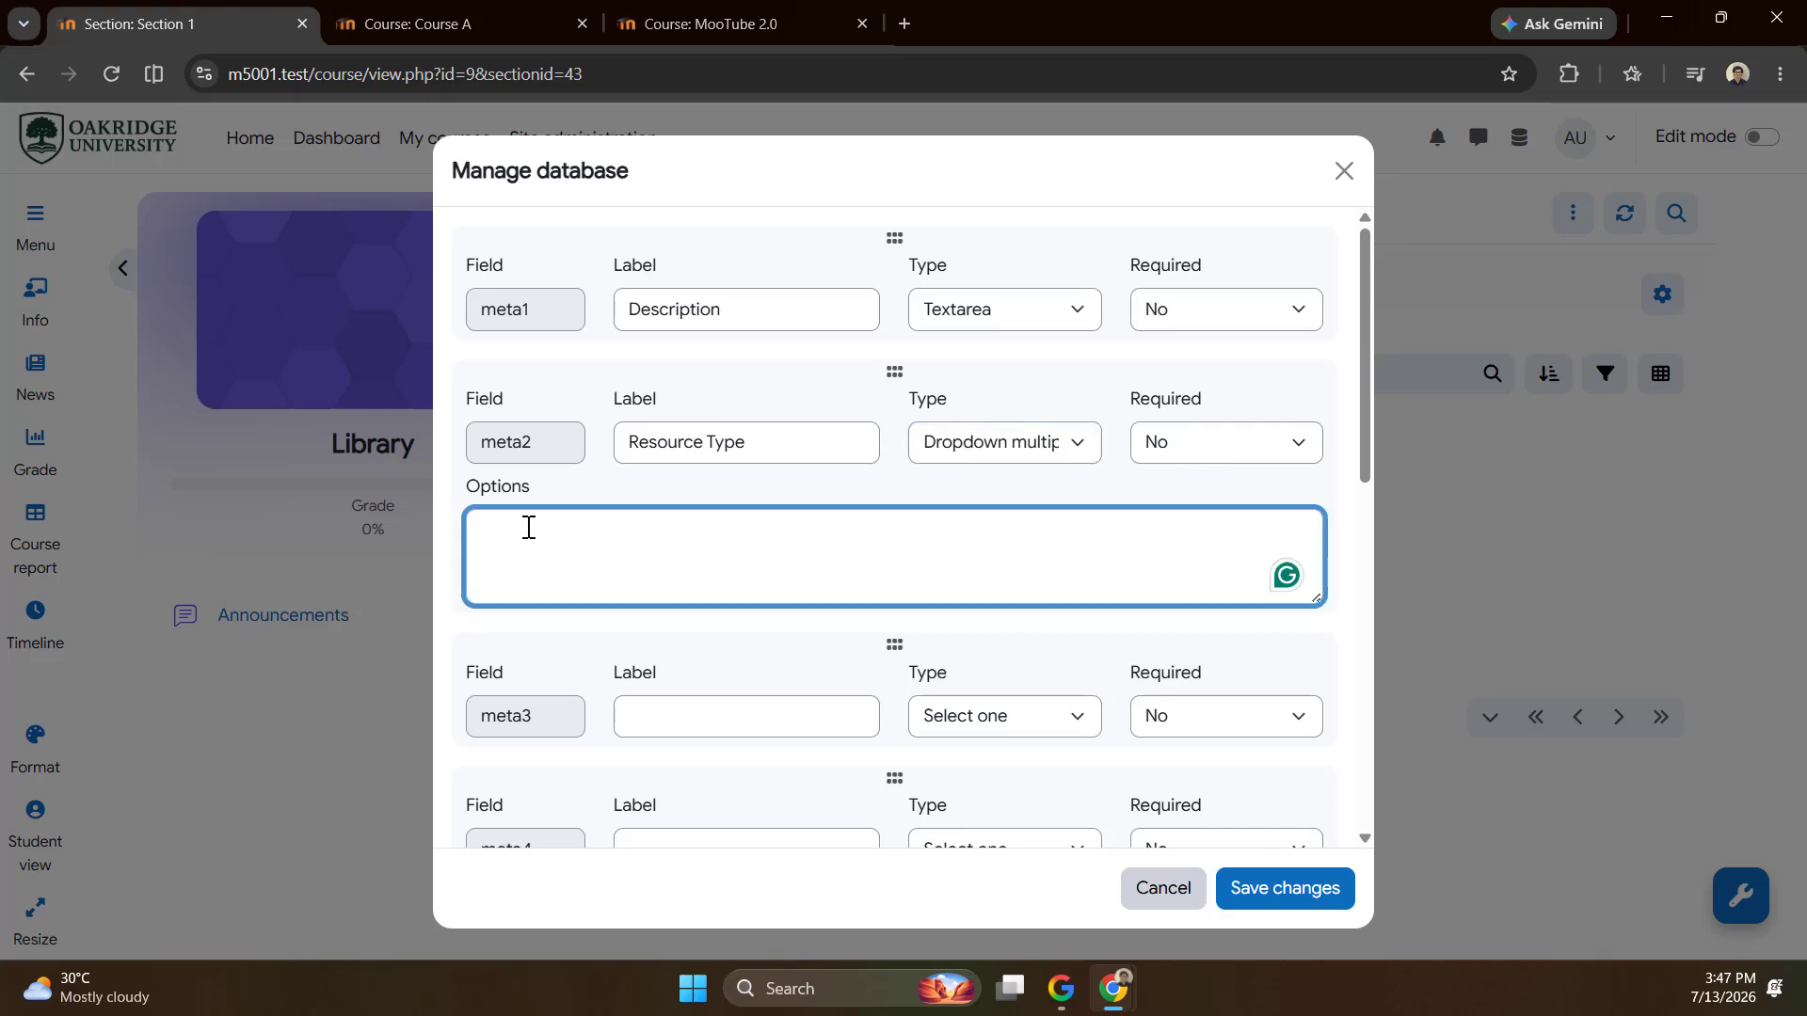
text(Simu)
text(latio)
text(Intea)
text(r)
key(BackSpace)
key(BackSpace)
text(racti)
drag(1316, 599, 1329, 822)
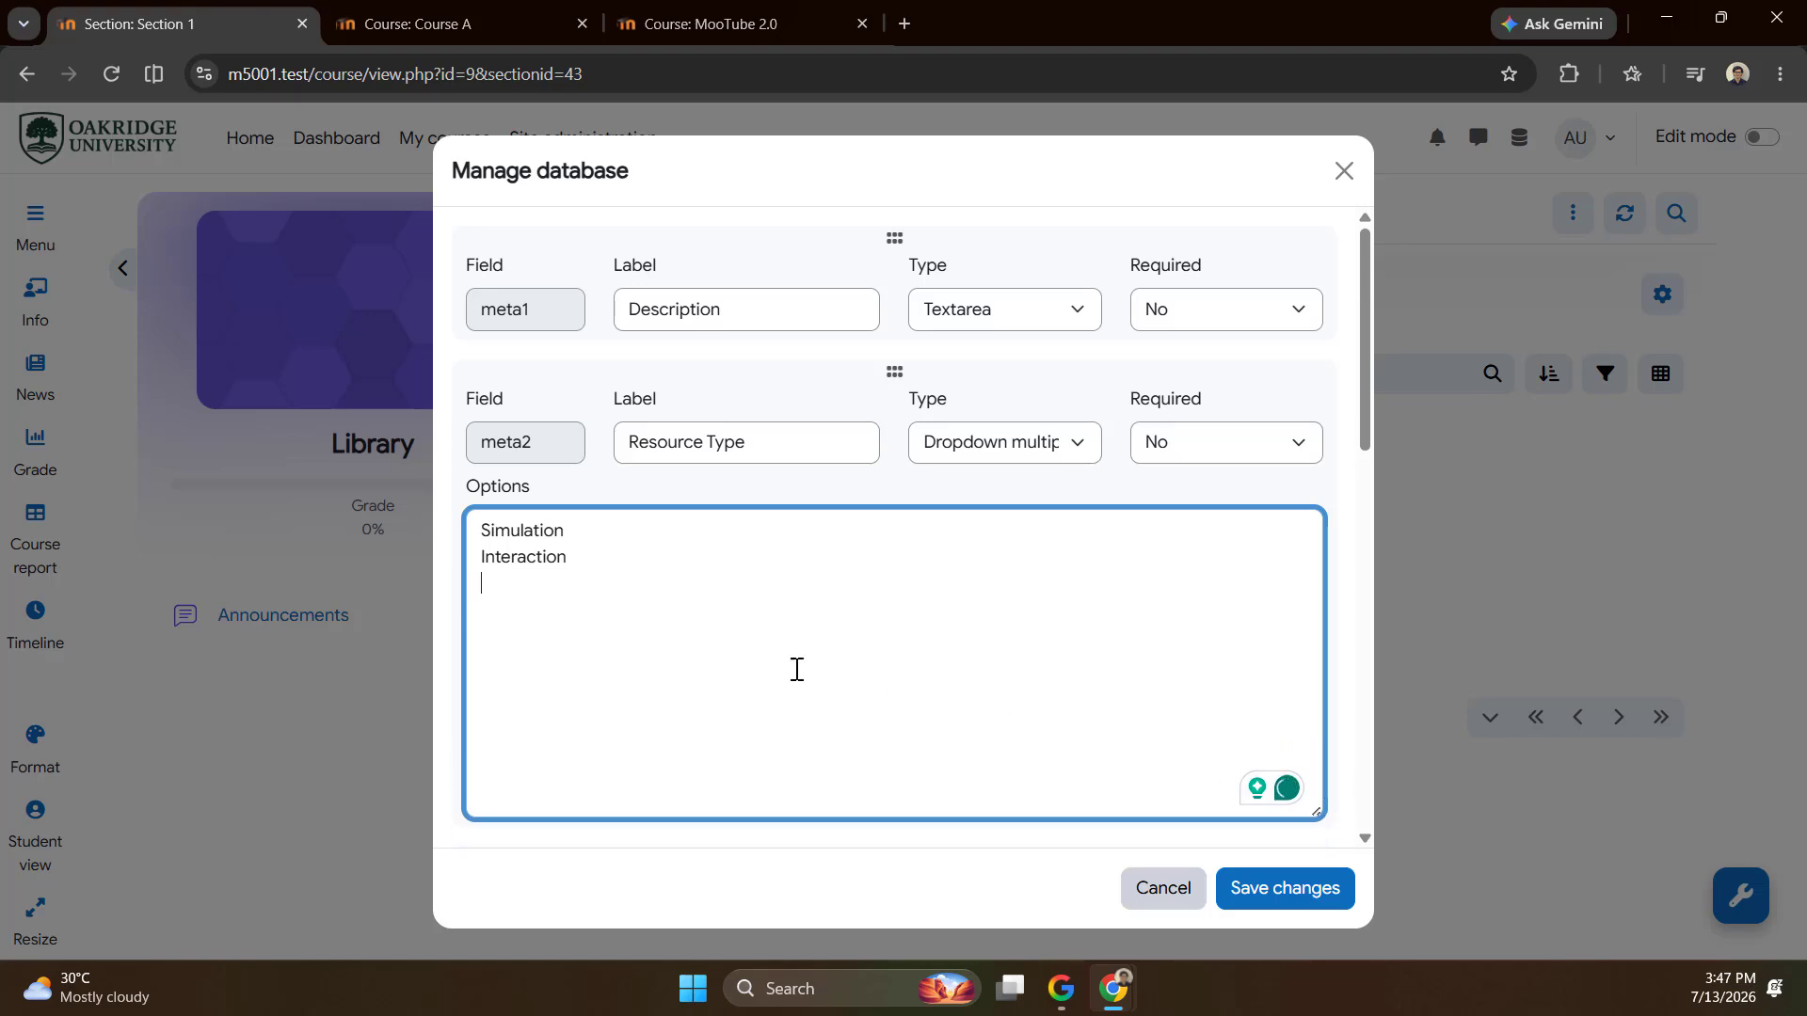
Add Video, Reading, Media, File, Assessment and Evaluation to the Resource Type options, each on its own line.
scroll(537, 589, down, 1)
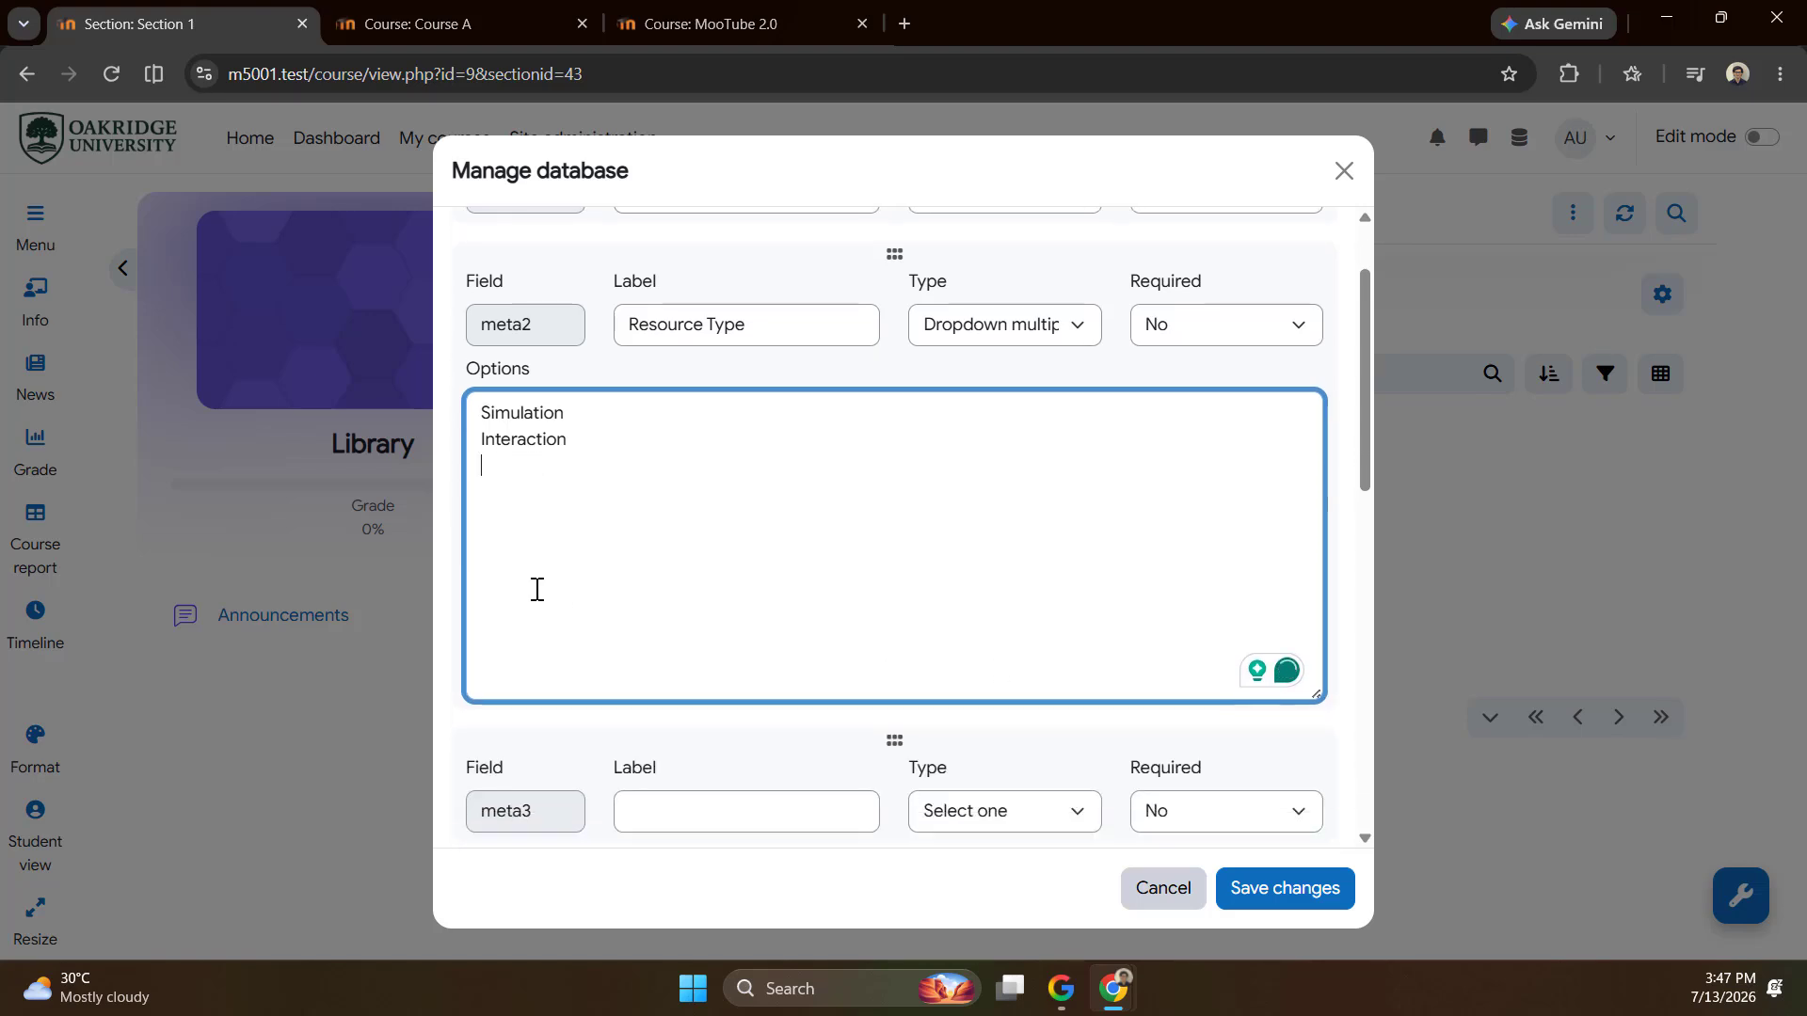
text(Video )
text(Reading )
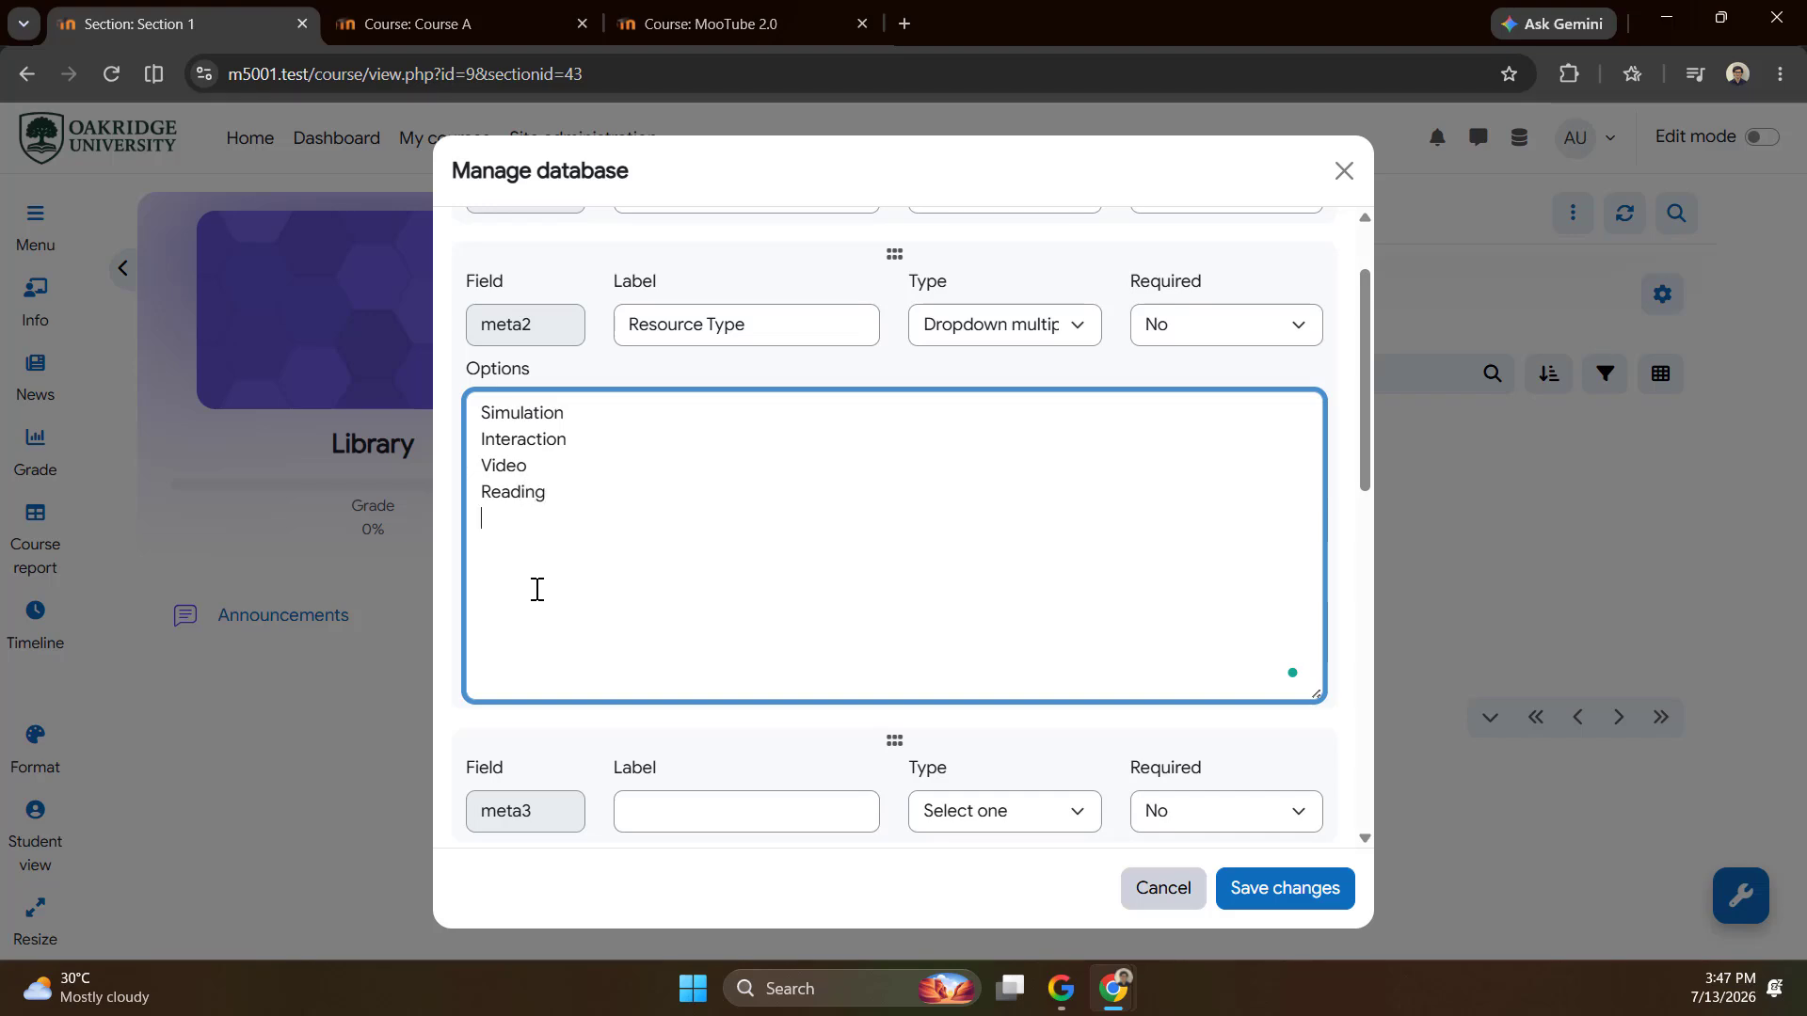
text(Media)
key(Return)
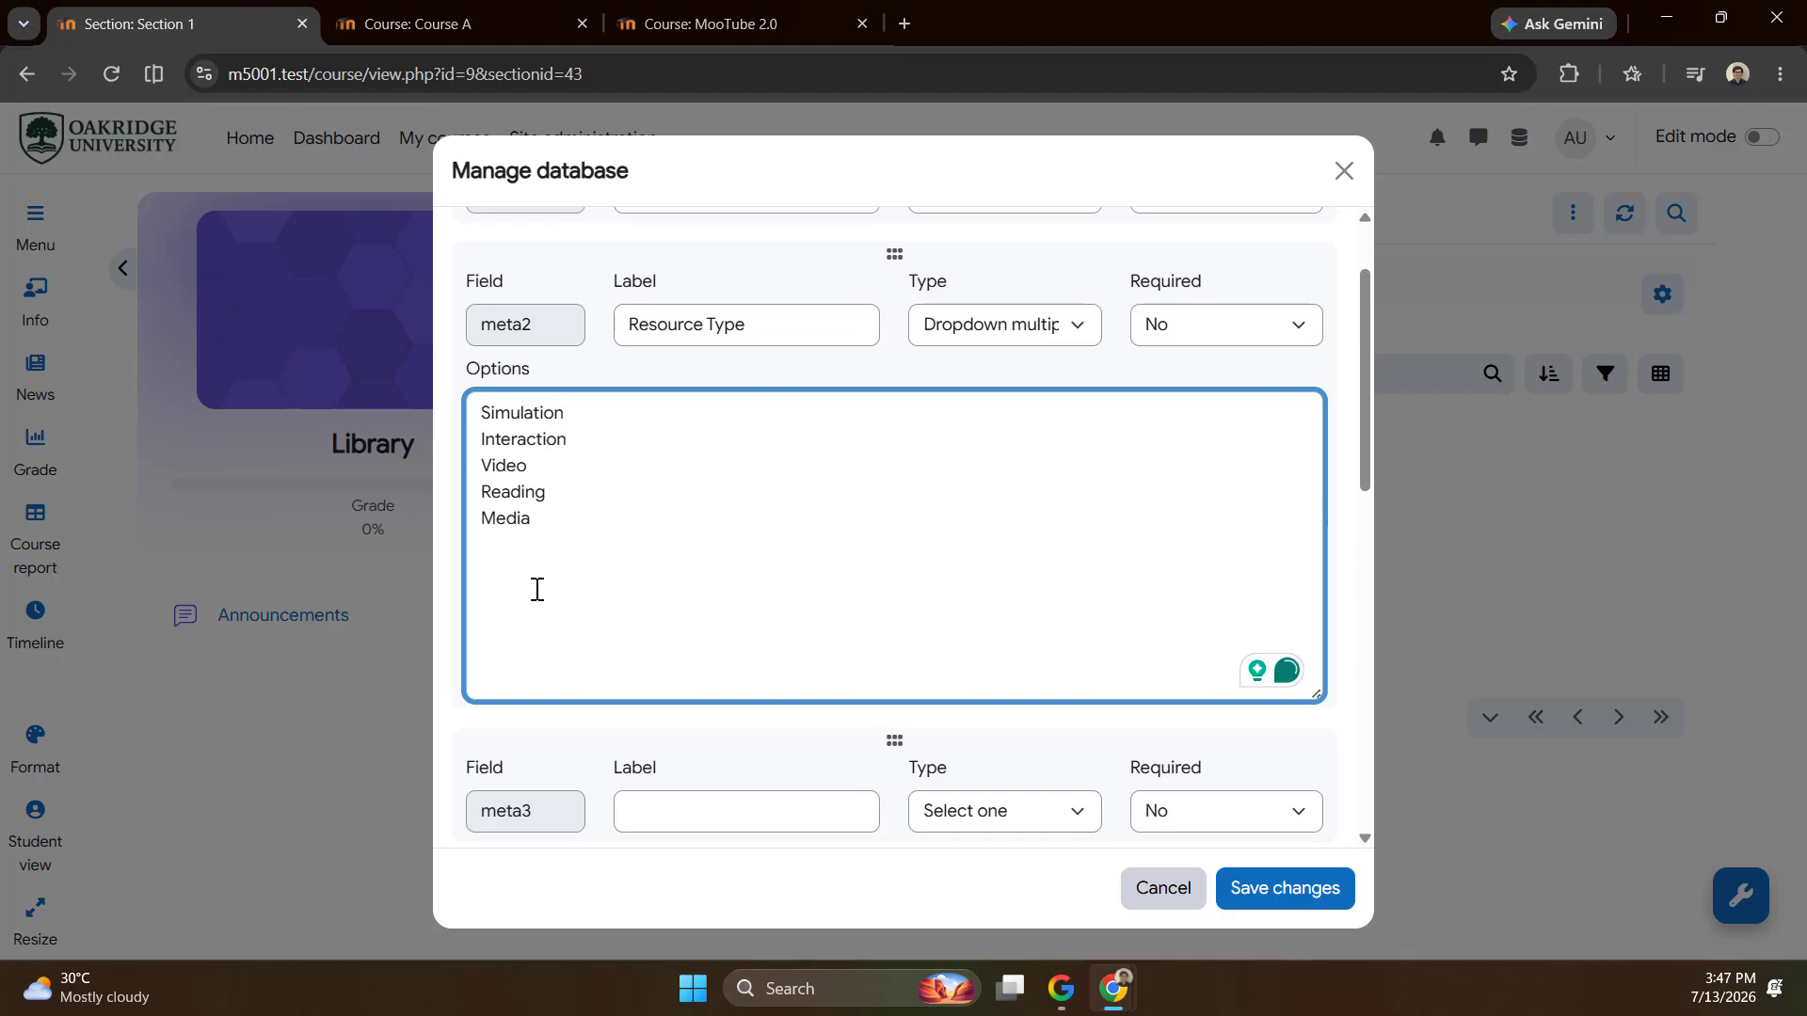
text(Fil)
text(es)
text(Ass)
text(essment)
text(Eva)
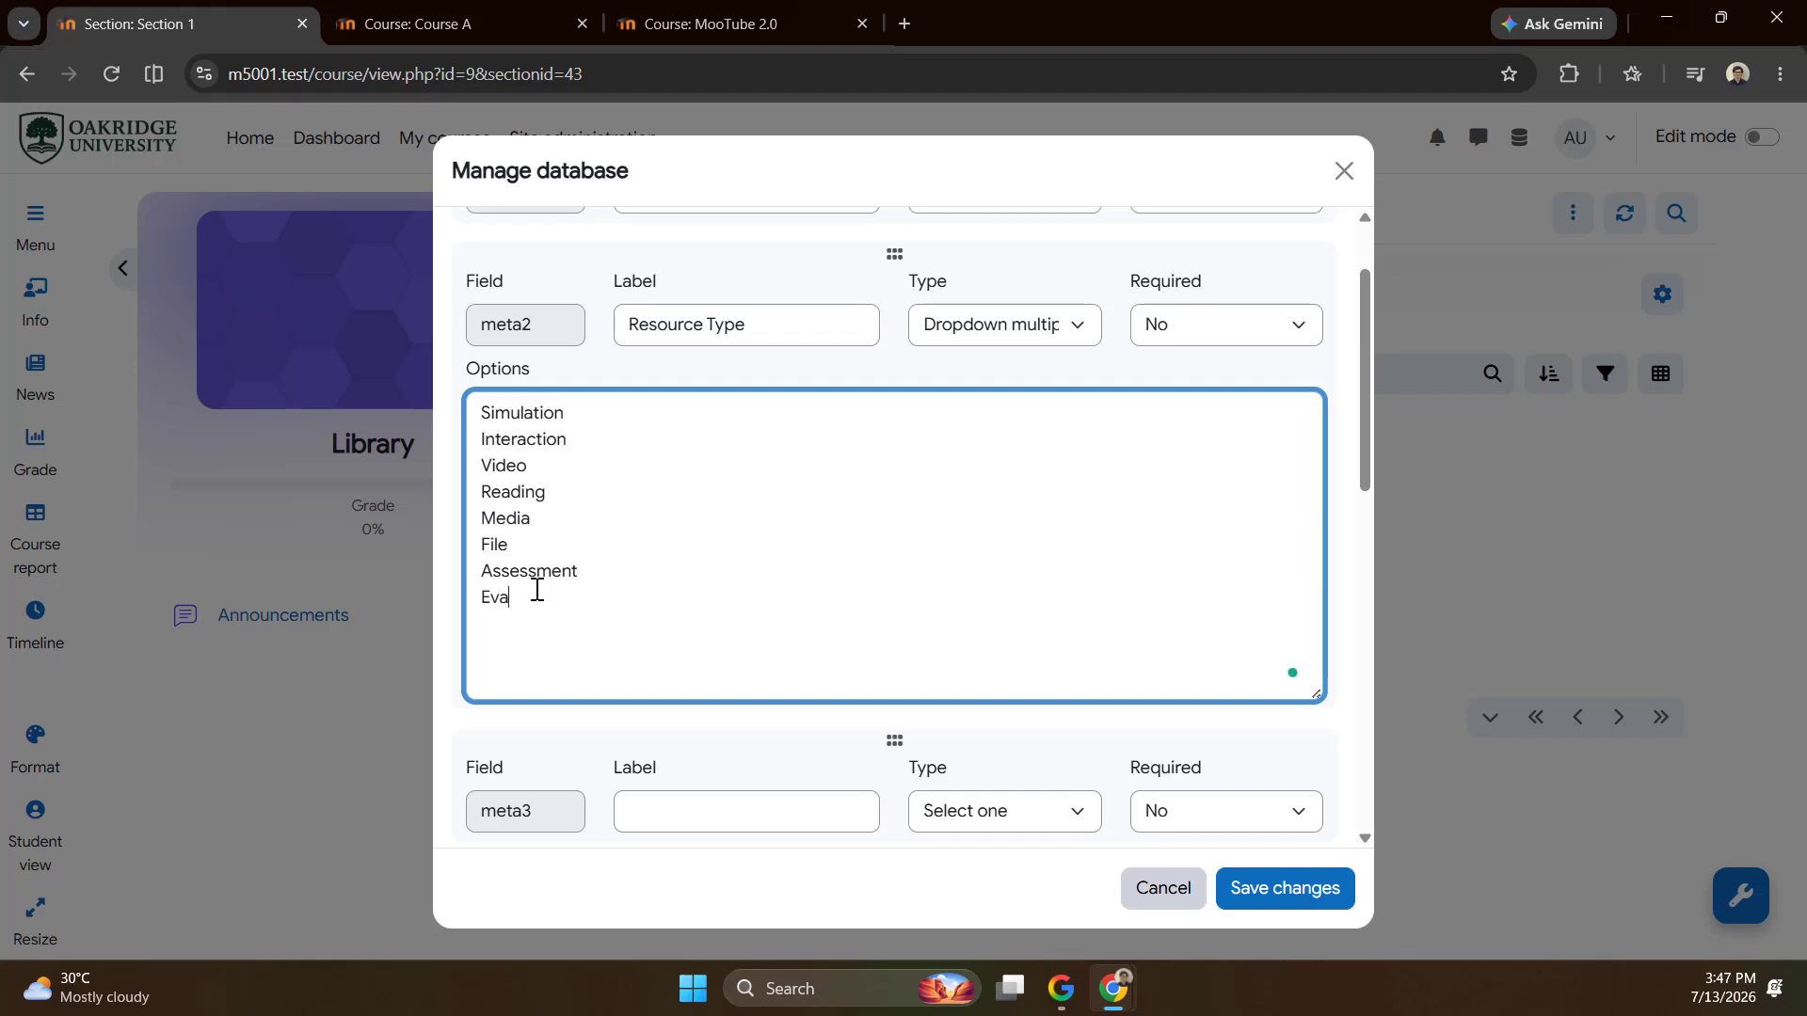
text(luation)
click(839, 723)
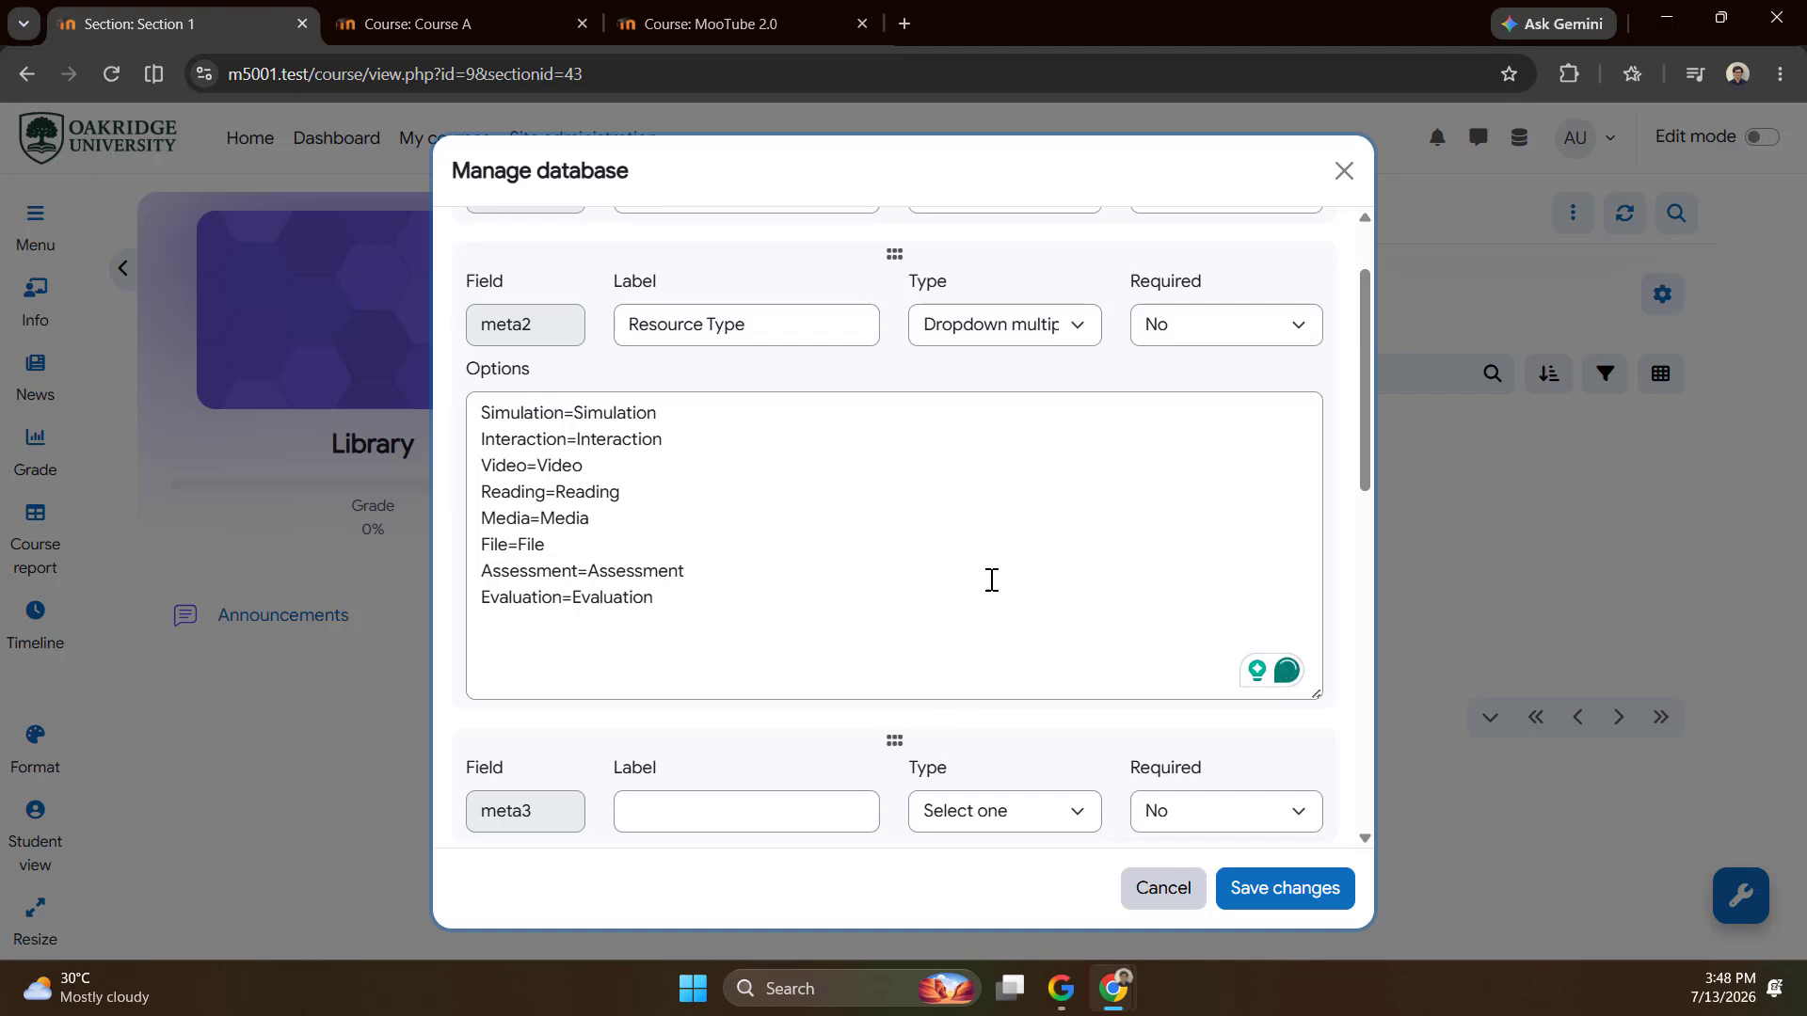
Label the meta3 field Language and set its type to Dropdown single.
scroll(992, 577, down, 3)
click(741, 577)
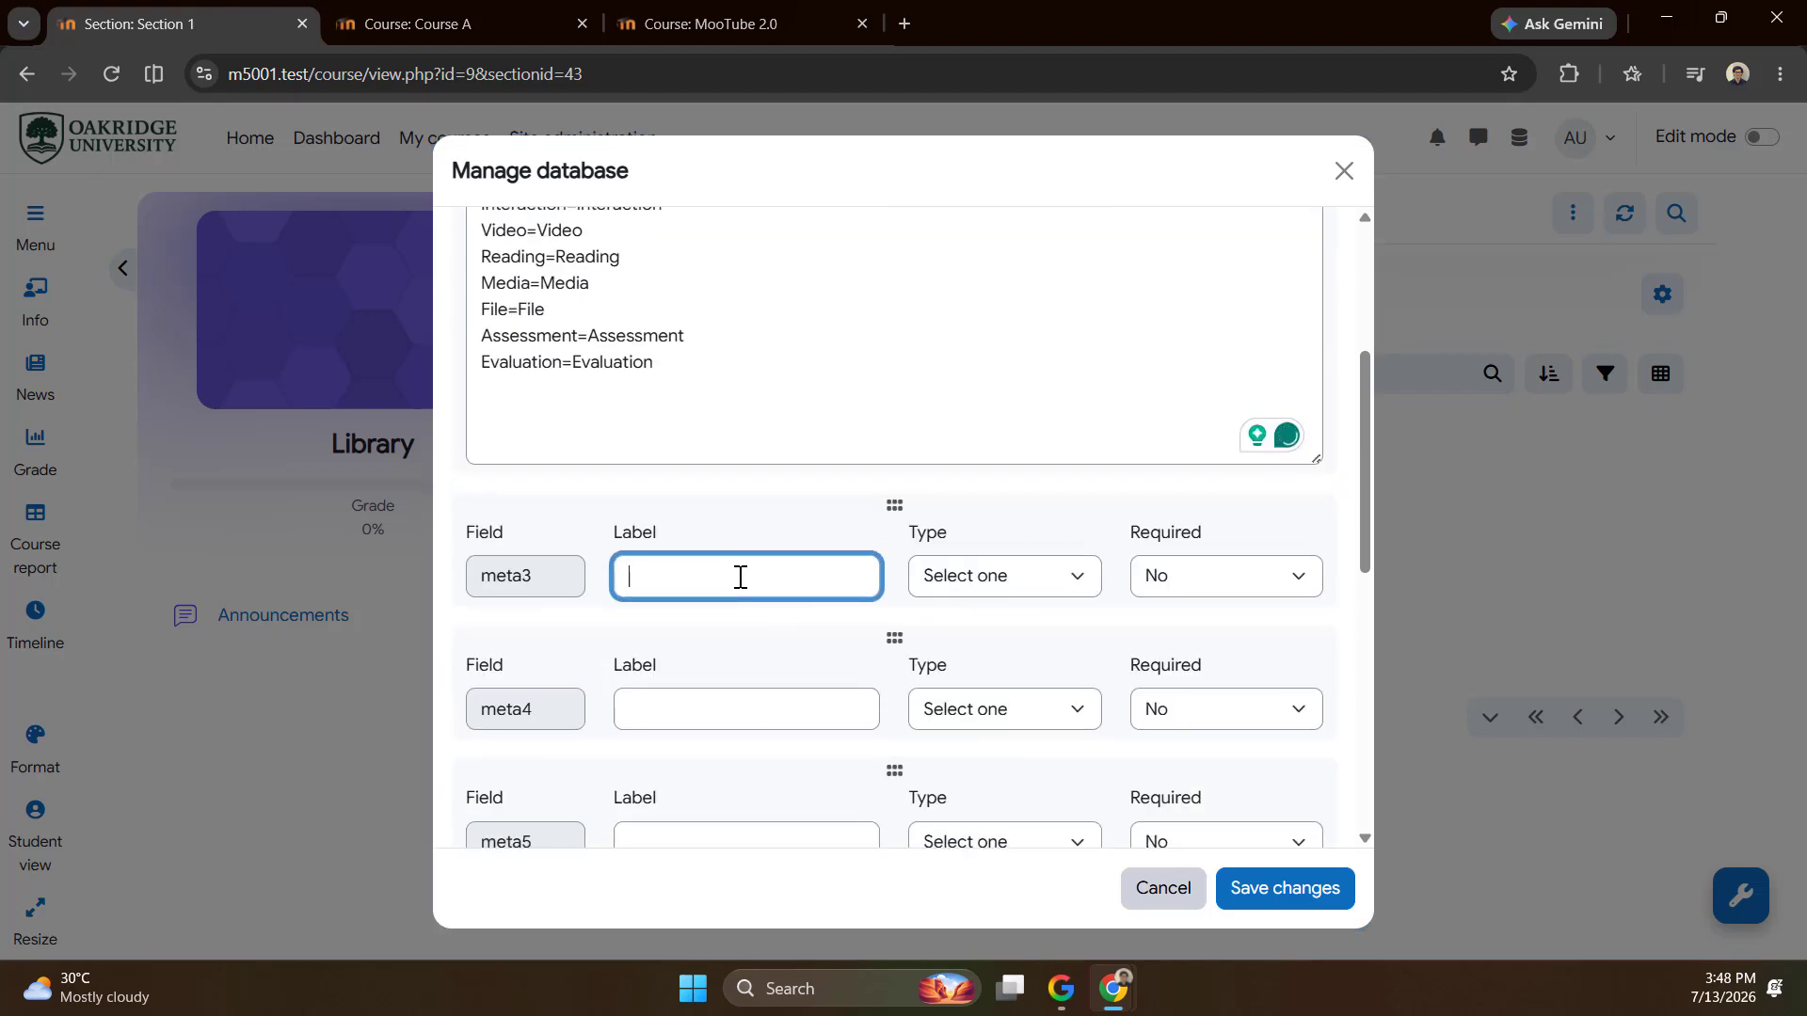
text(Language)
key(Tab)
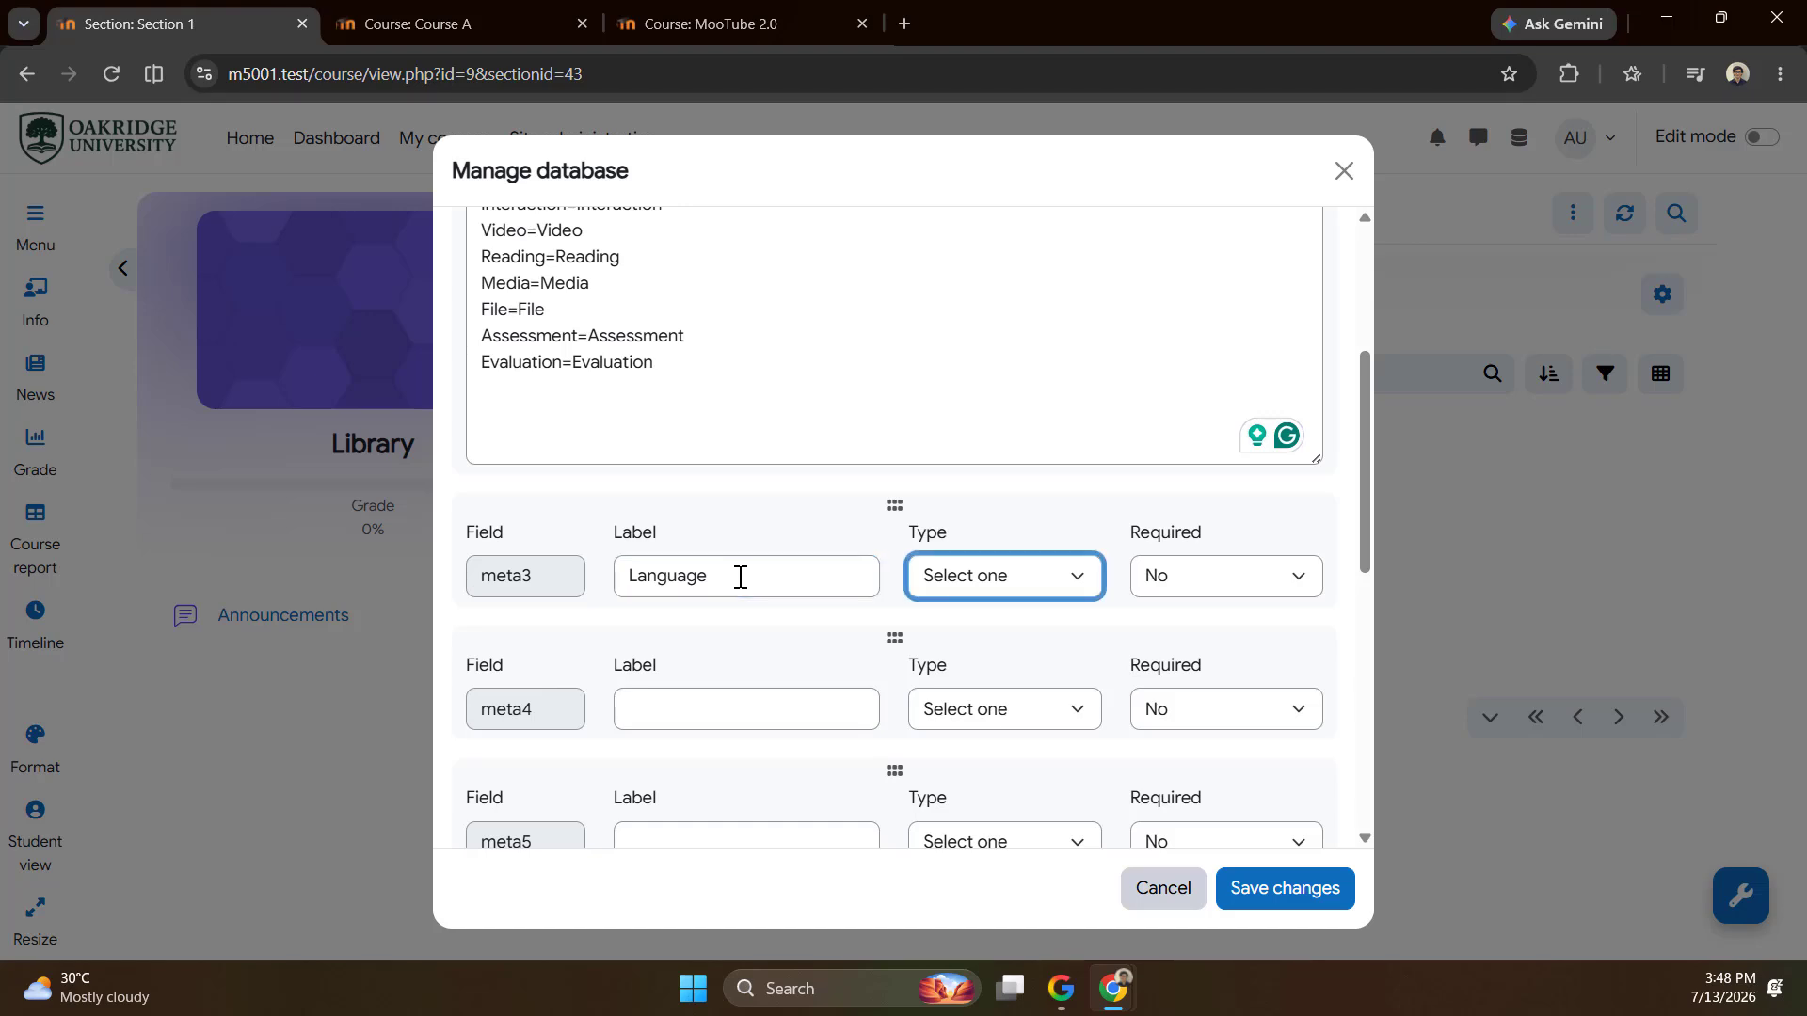
key(Tab)
click(971, 583)
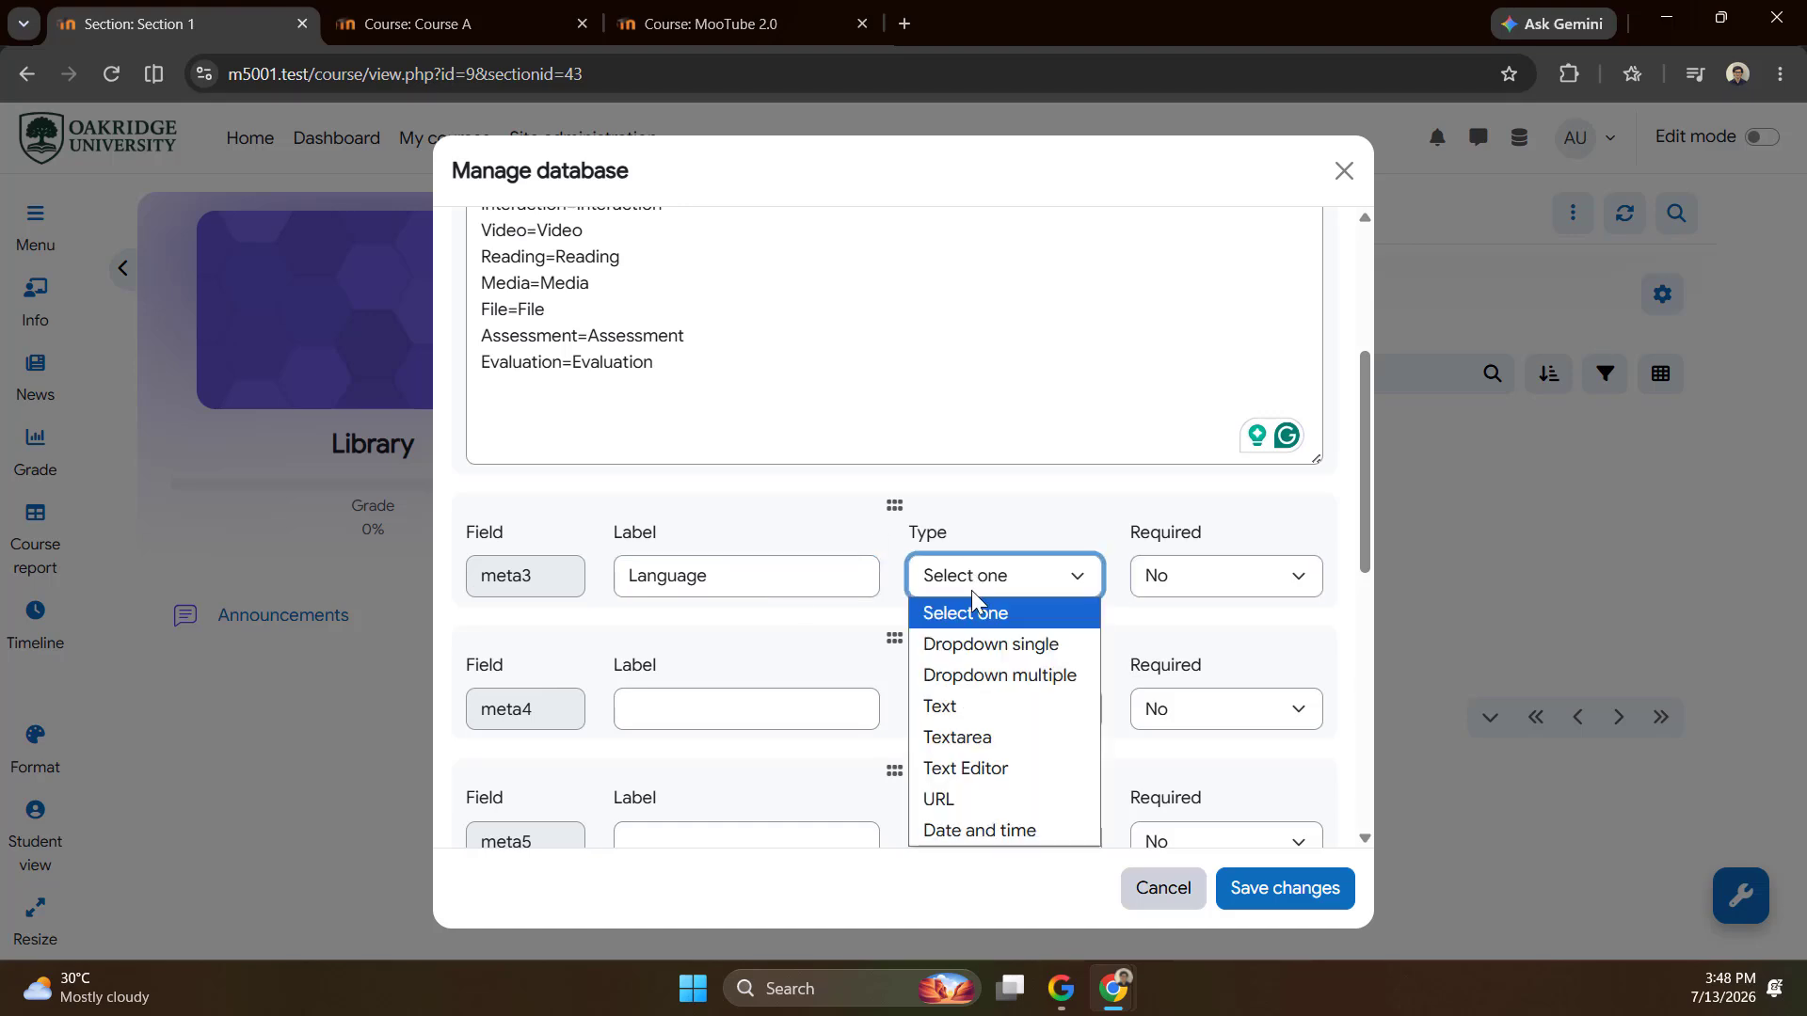
click(978, 641)
Enter English and French on separate lines as the options of the Language field.
click(563, 659)
text(E)
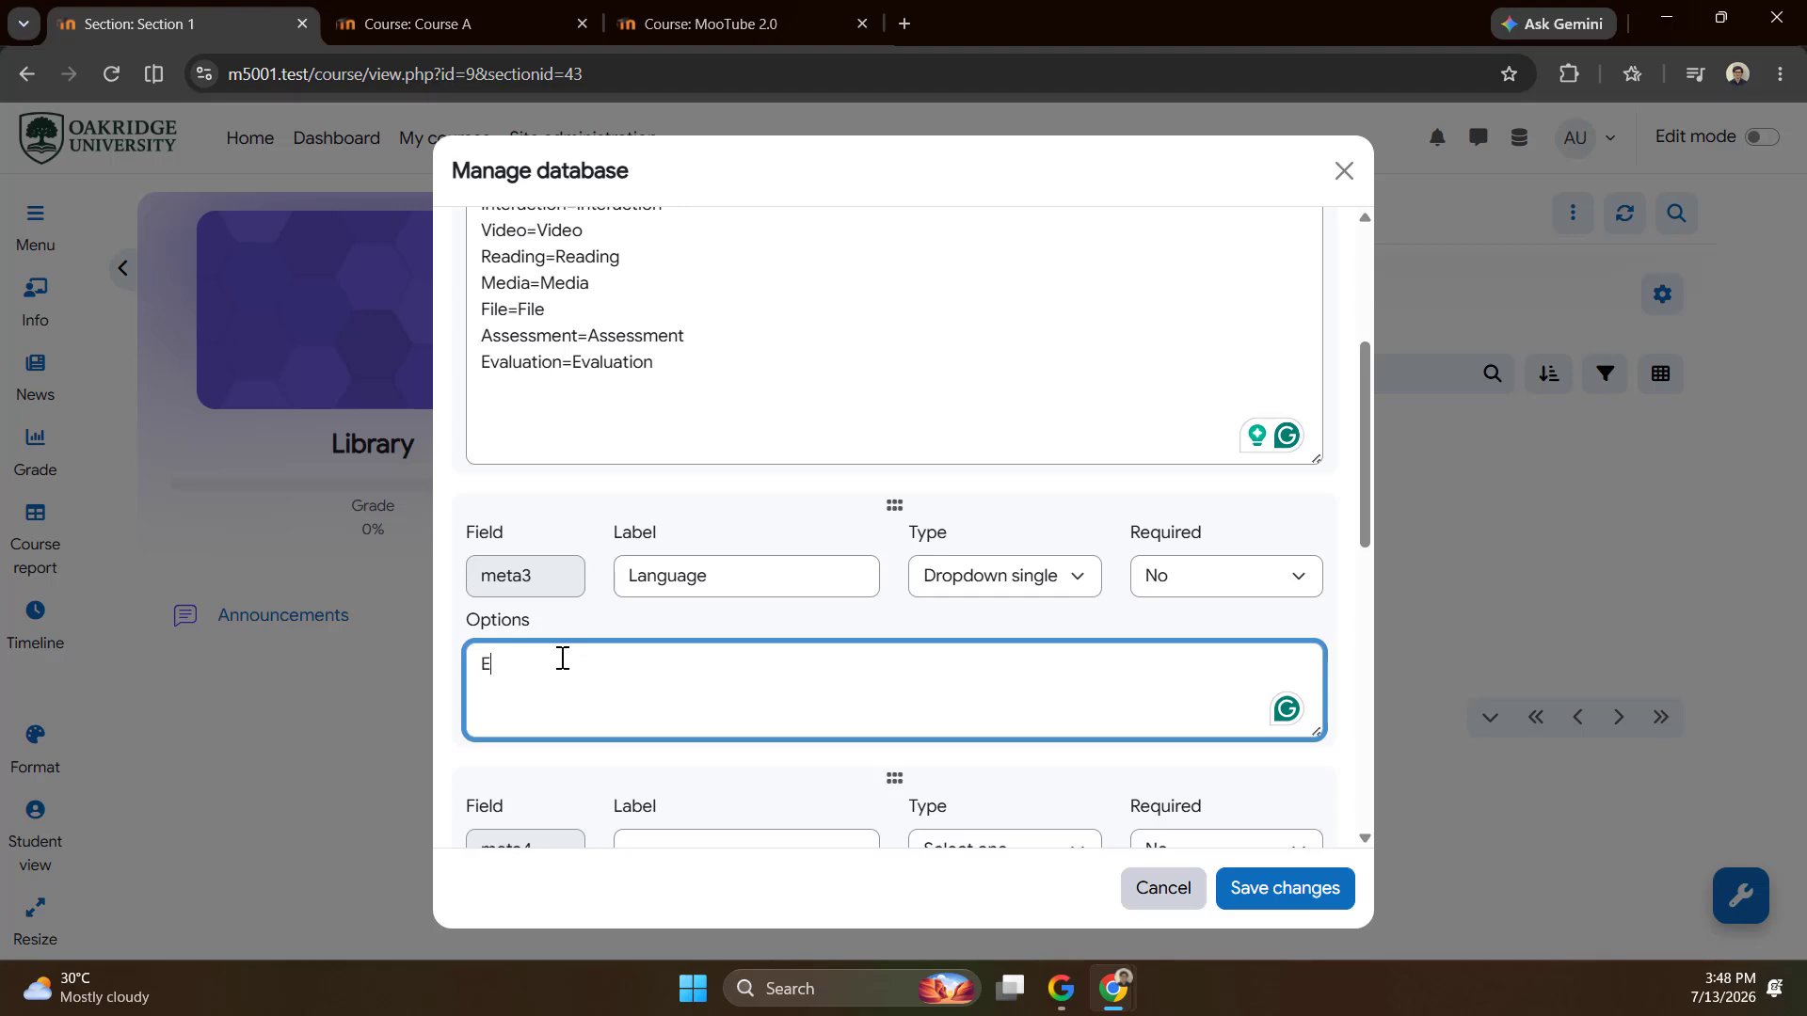
text(nglish)
key(BackSpace)
text(Frend)
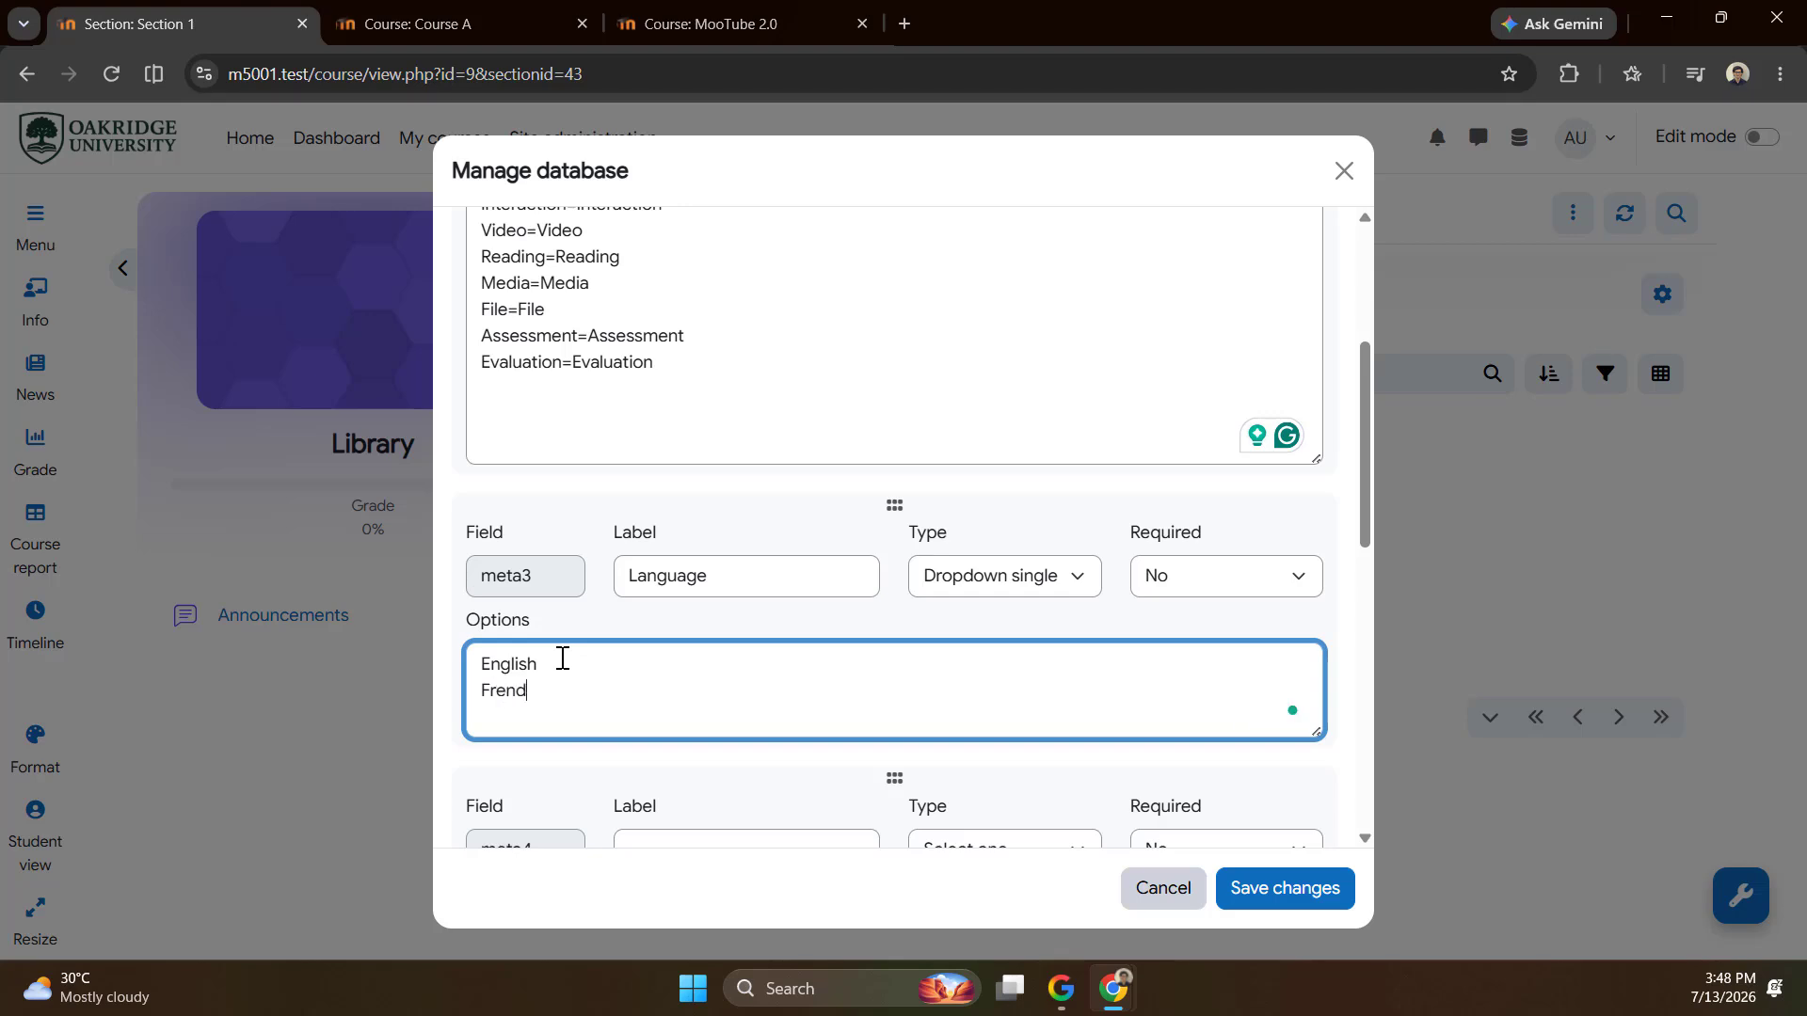
click(703, 758)
Make both the Language field and the Resource Type field required.
scroll(703, 759, down, 2)
scroll(706, 752, down, 2)
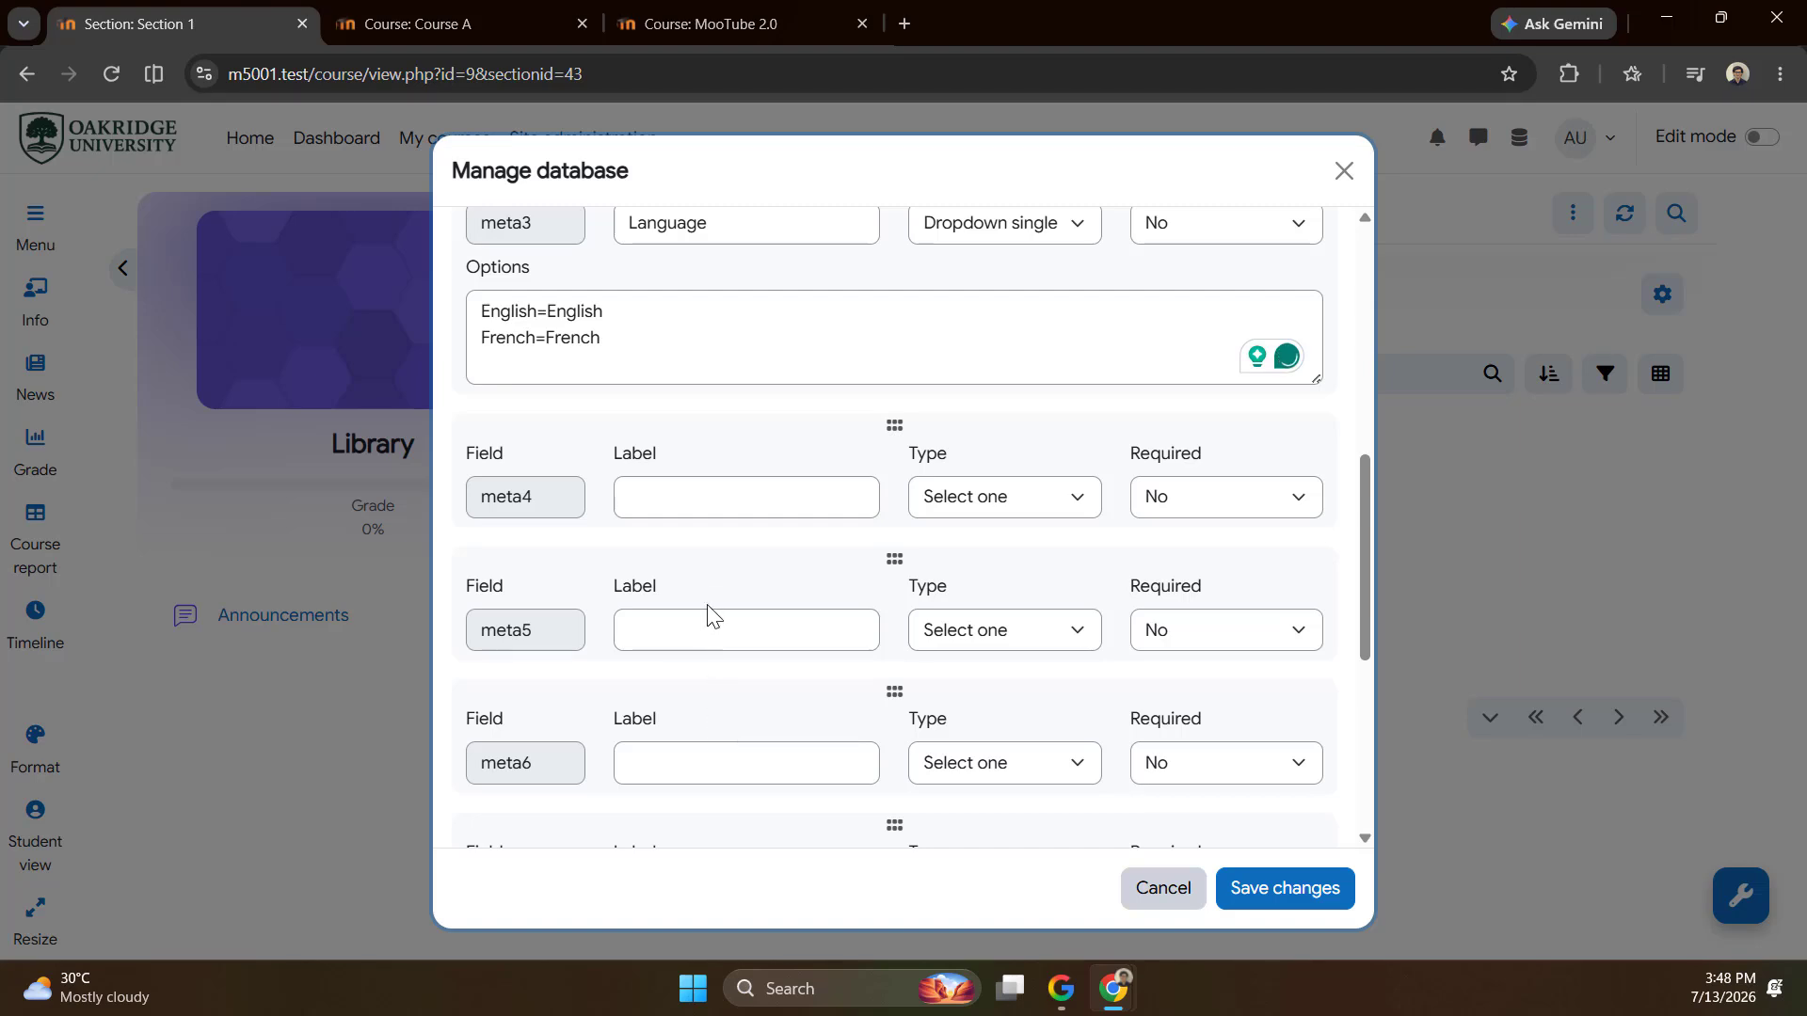
scroll(709, 613, up, 1)
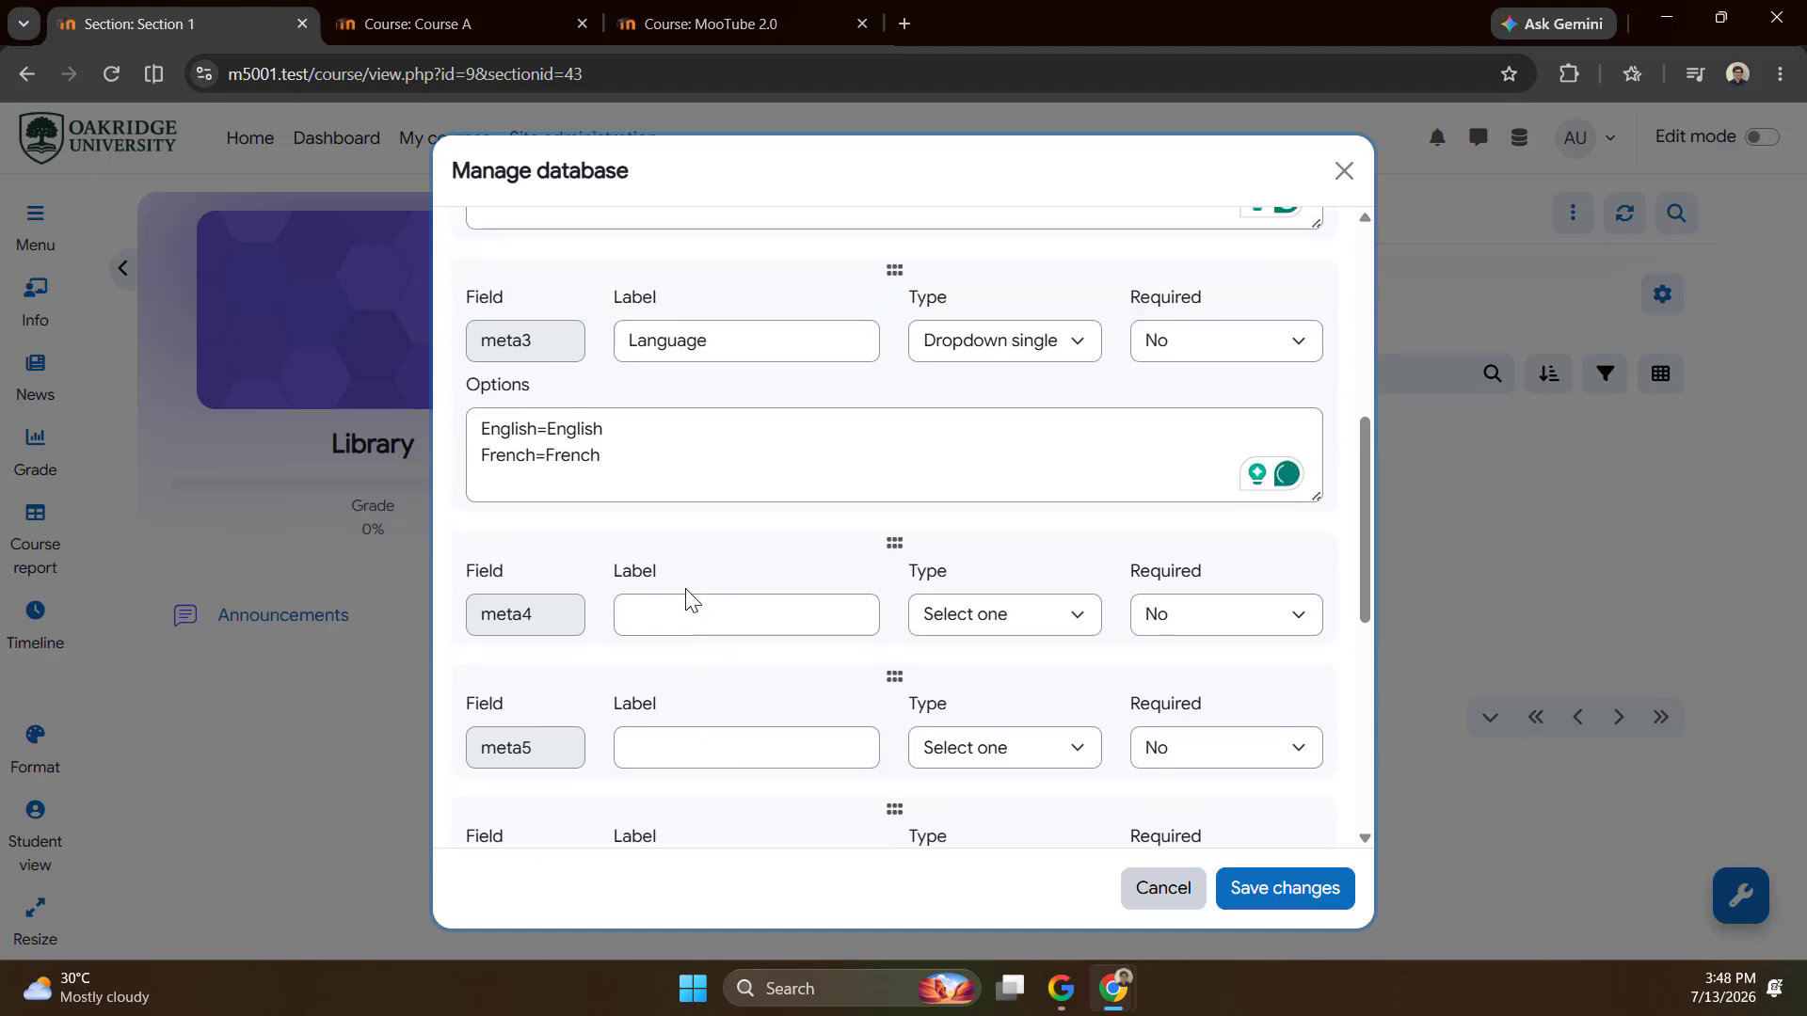
click(1193, 351)
click(1190, 380)
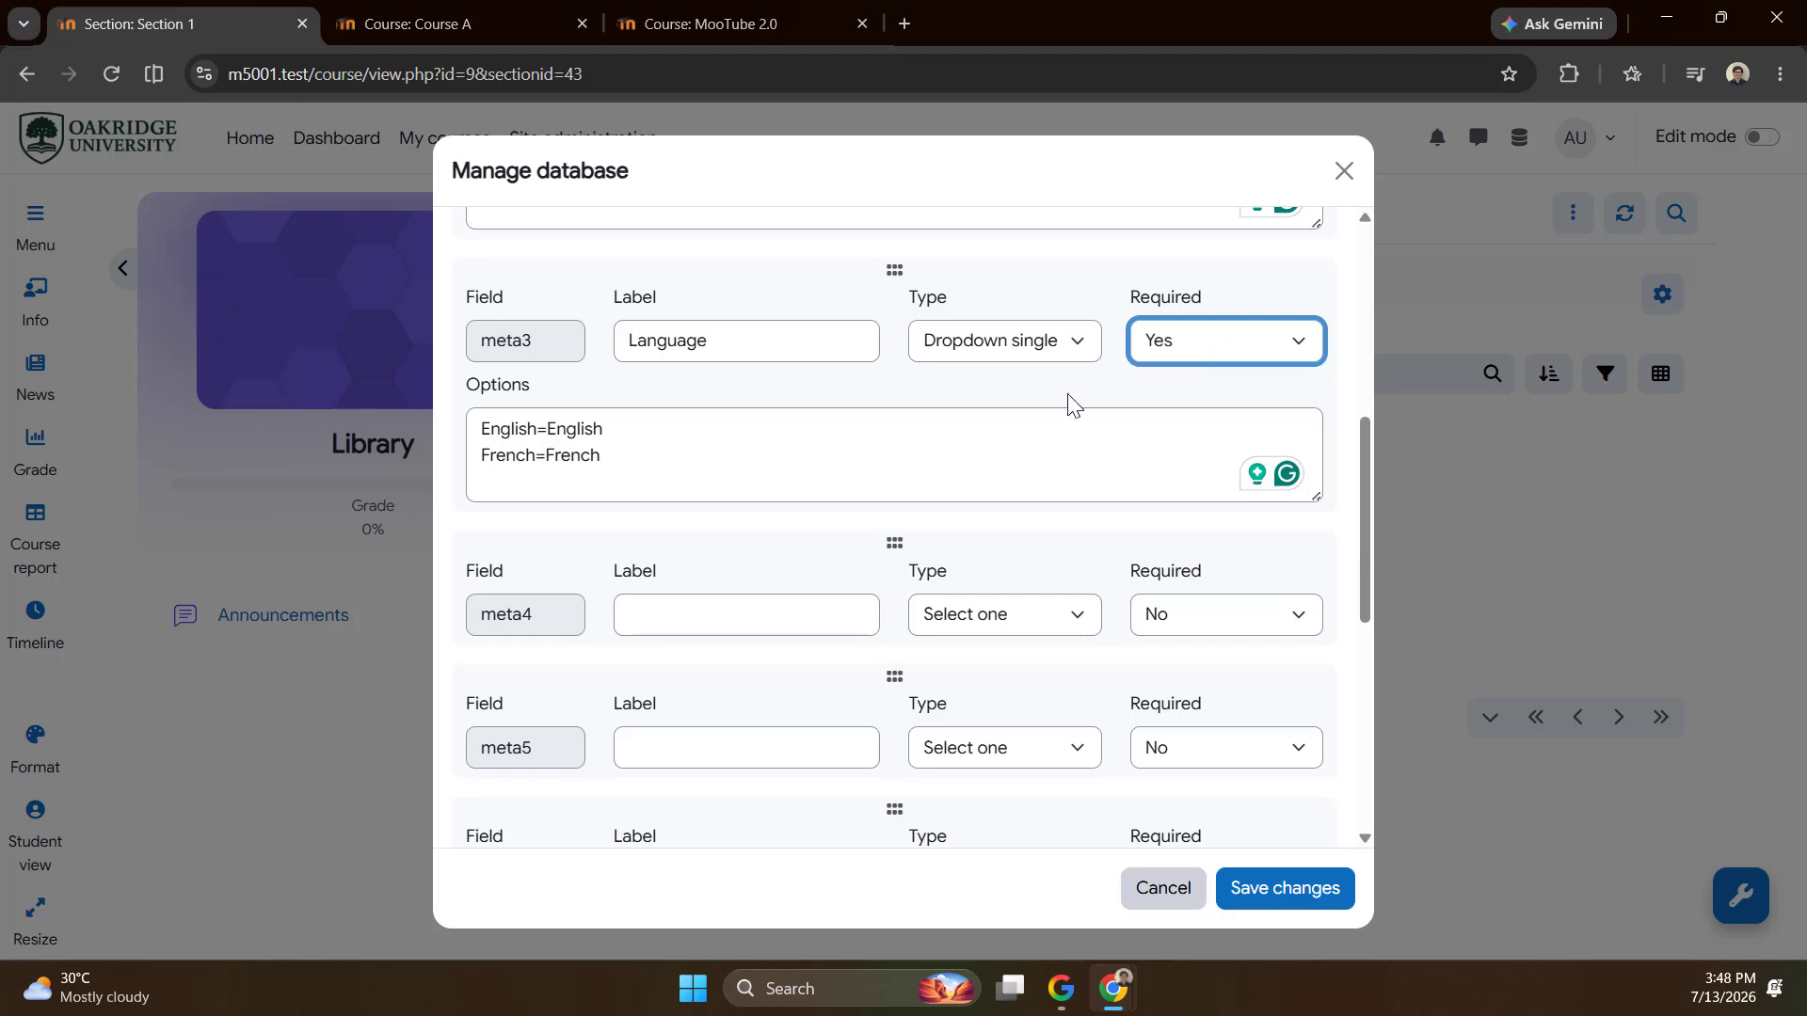
scroll(1041, 443, up, 5)
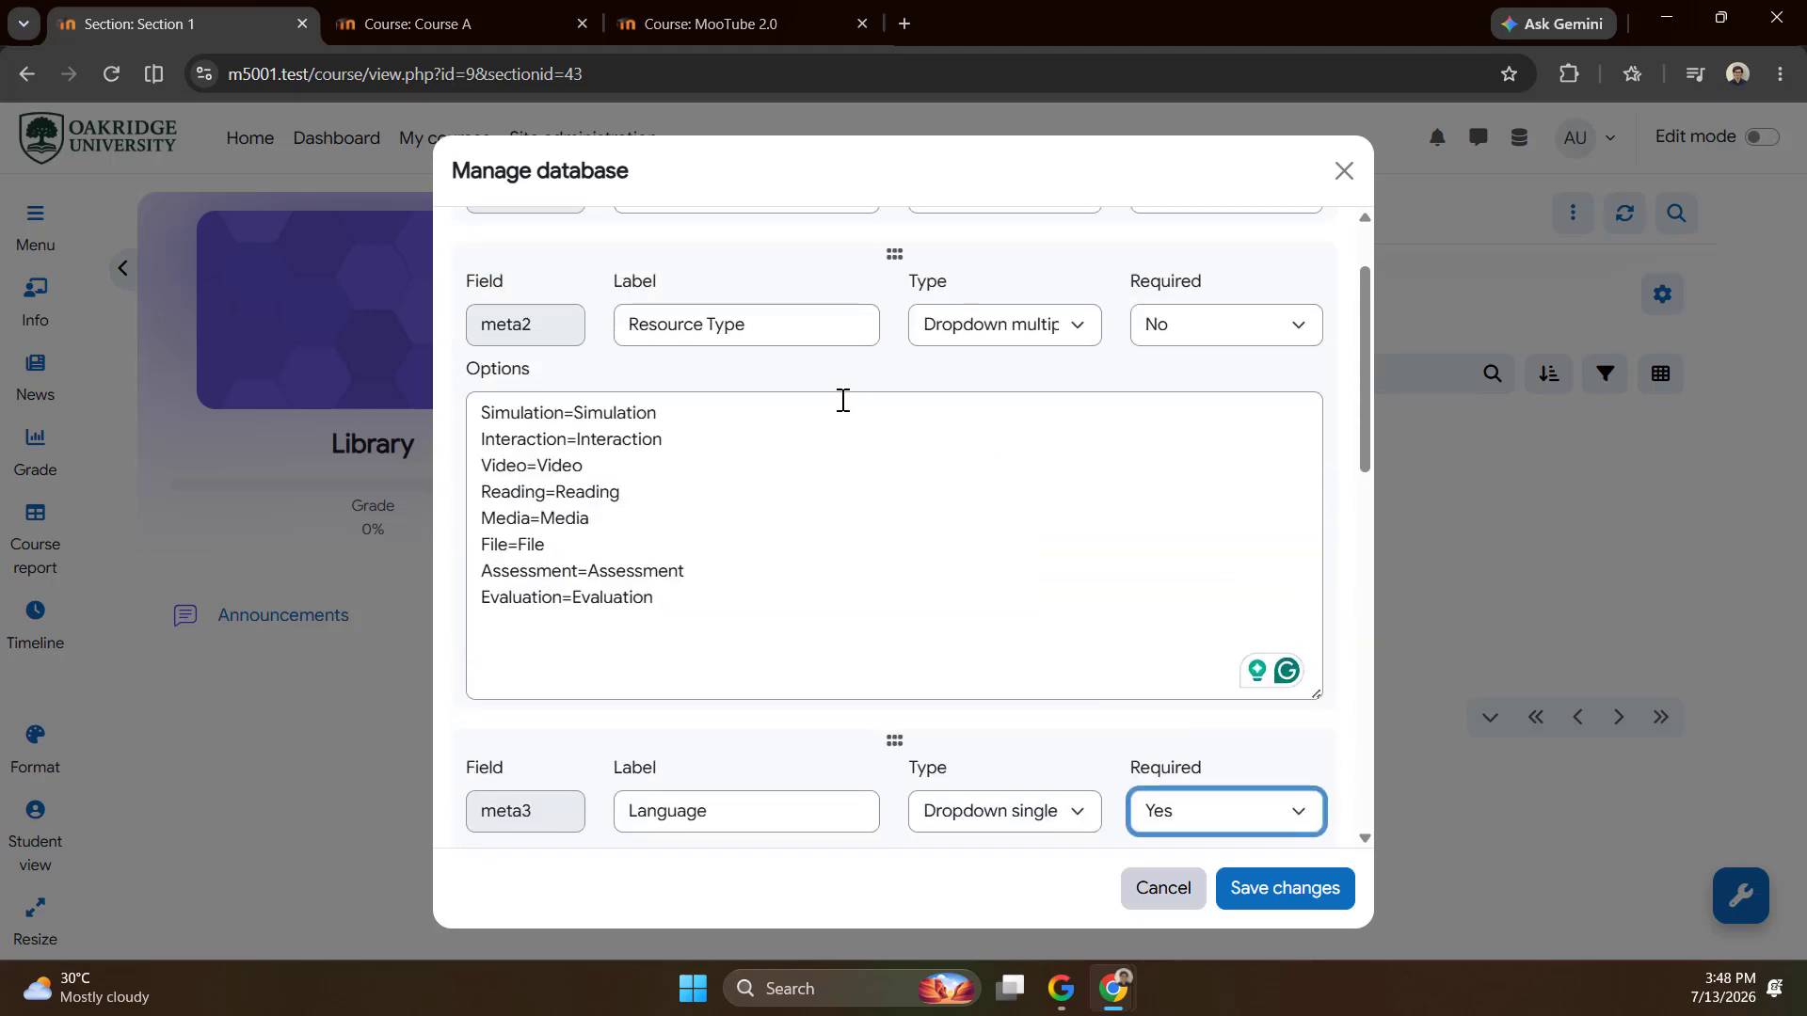
click(1190, 330)
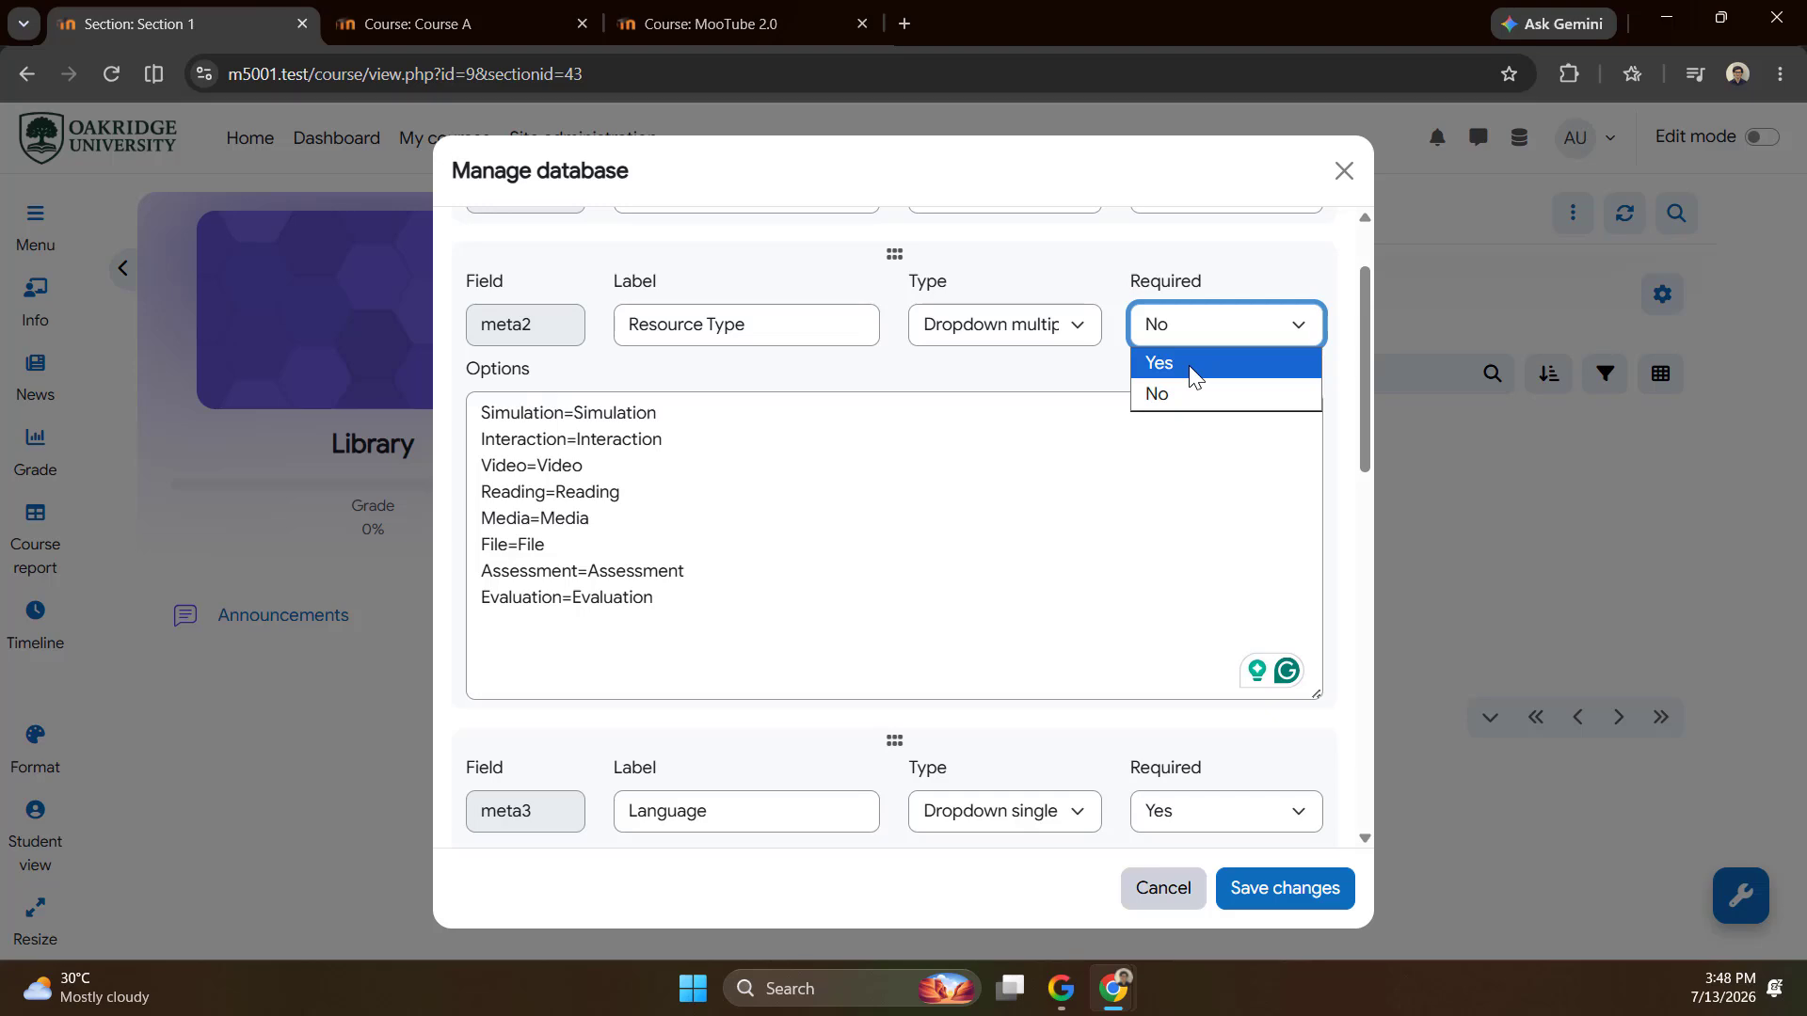
click(1188, 365)
click(1011, 369)
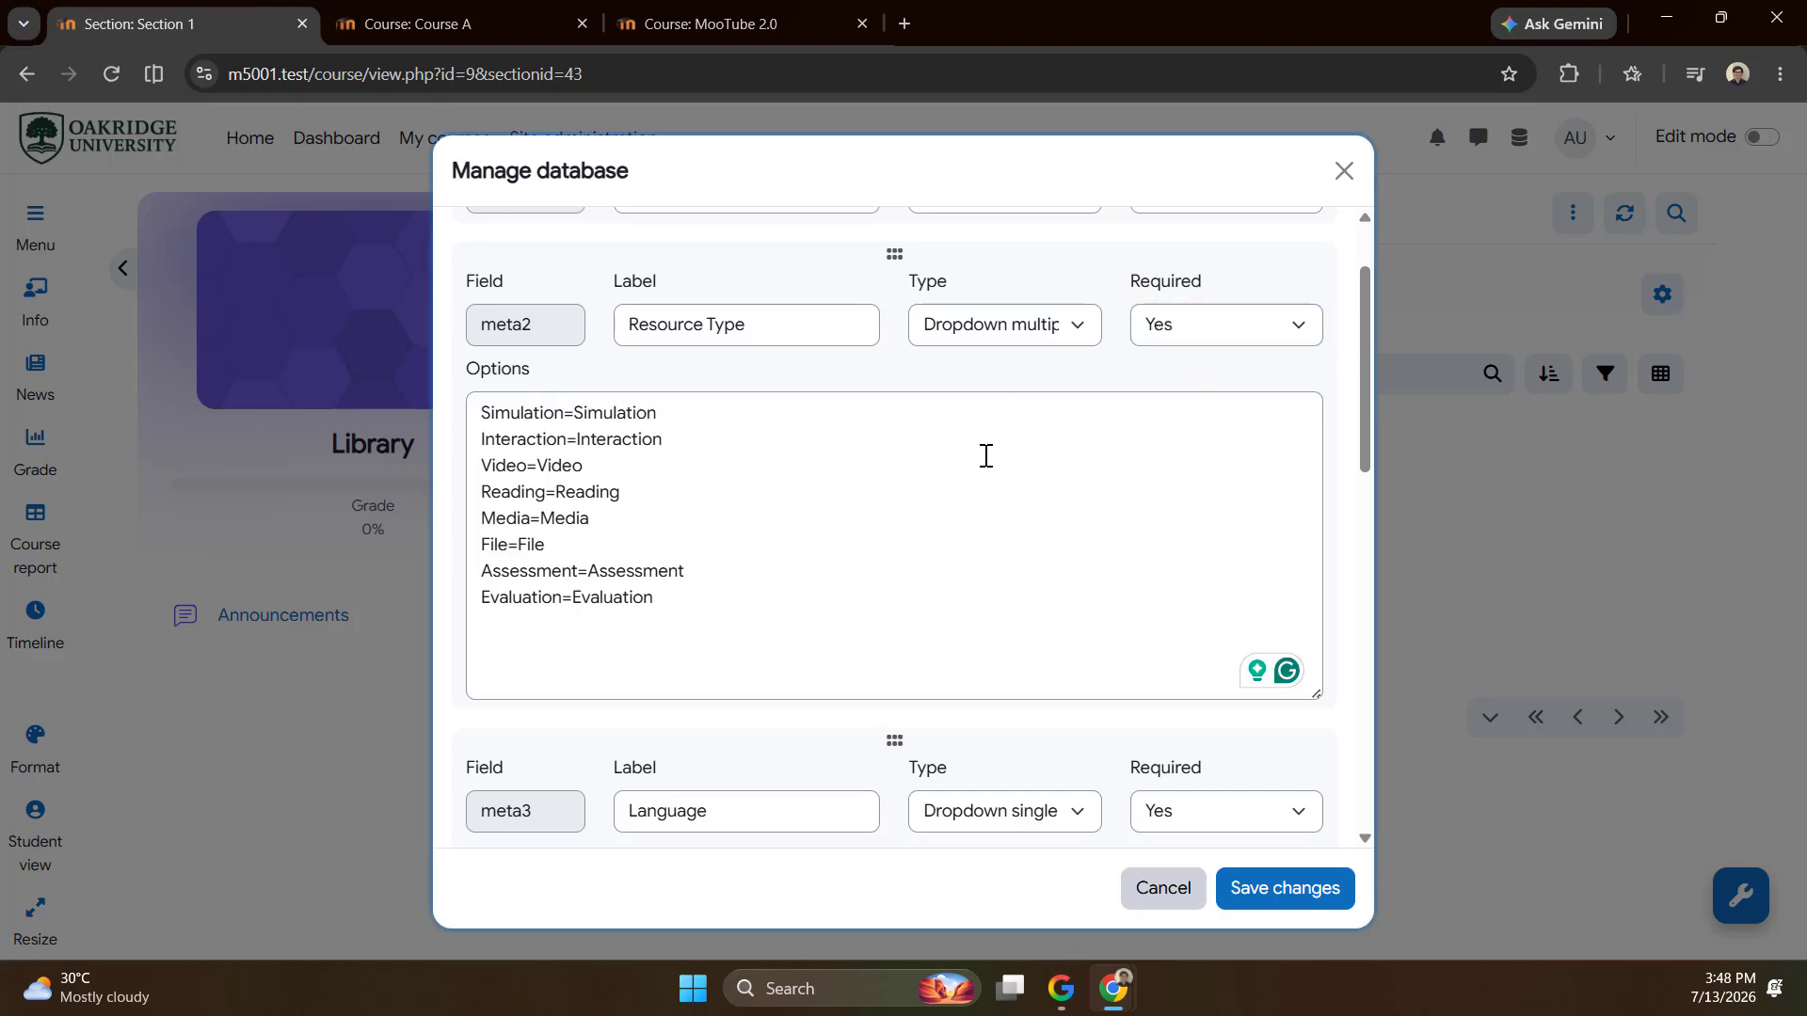
Define the meta4 field with the label Subject and the type Dropdown multiple, and make it required.
scroll(920, 545, down, 9)
scroll(918, 556, up, 1)
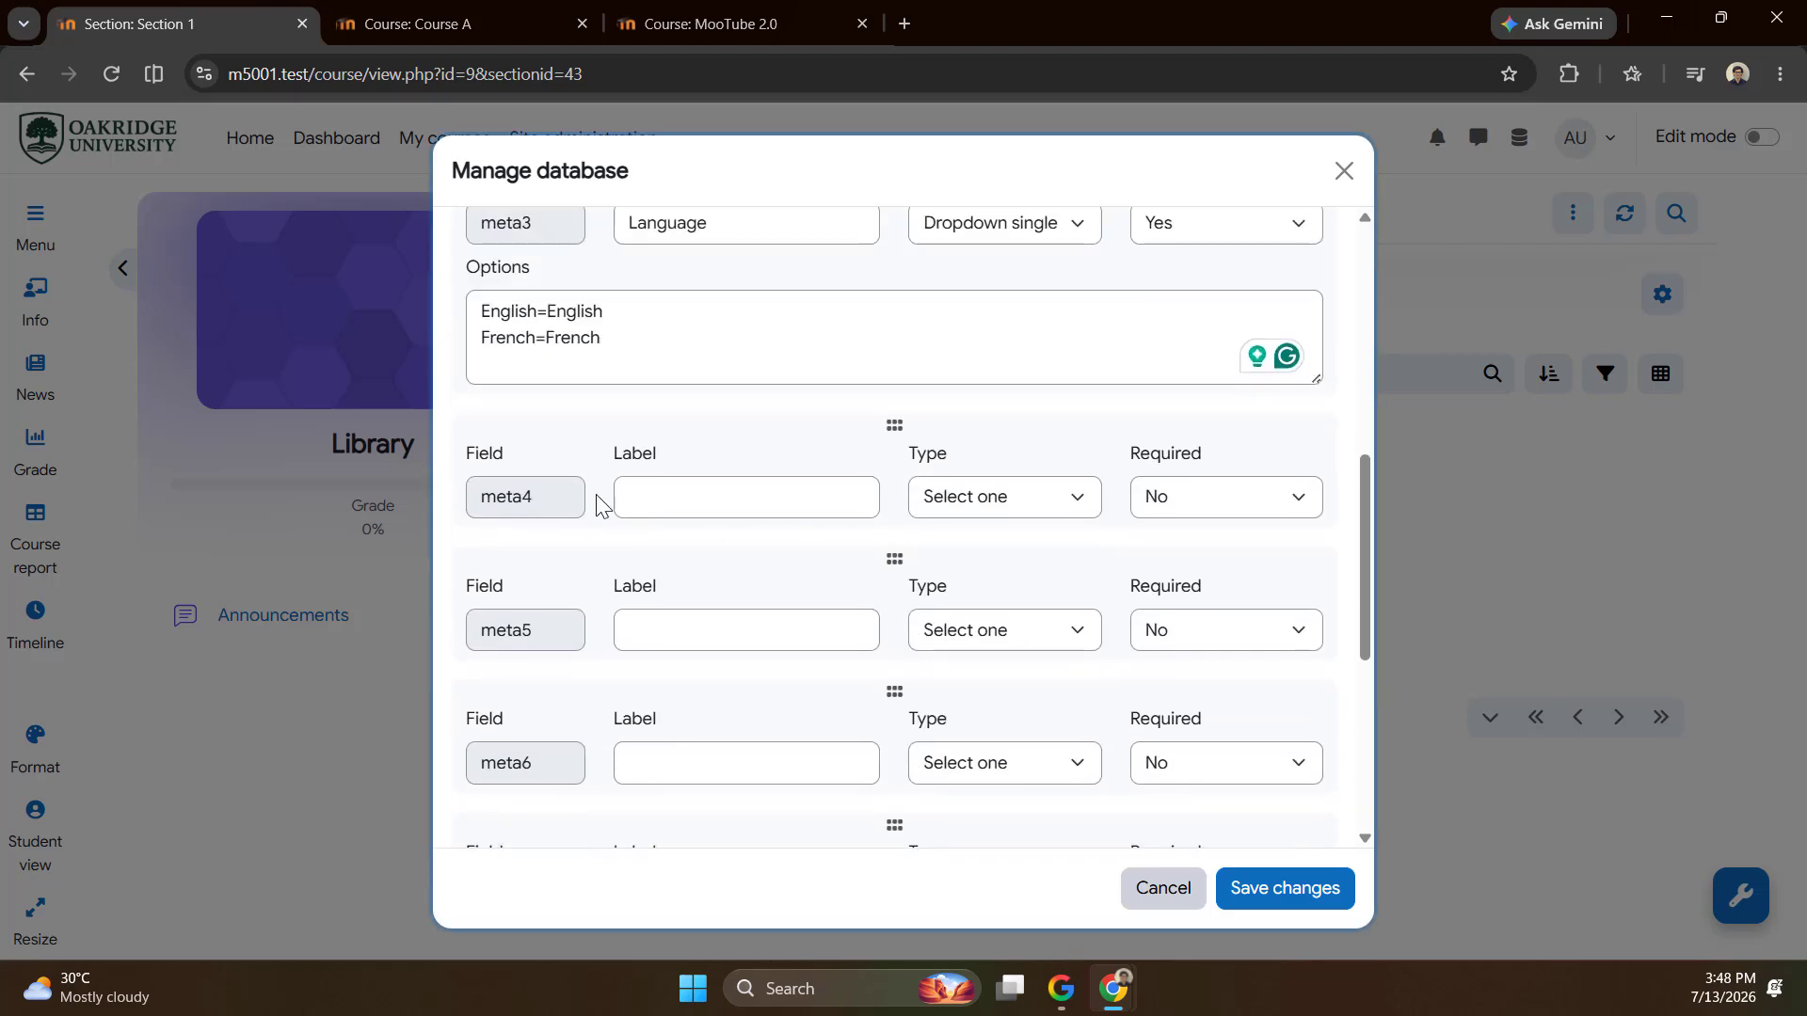
click(663, 497)
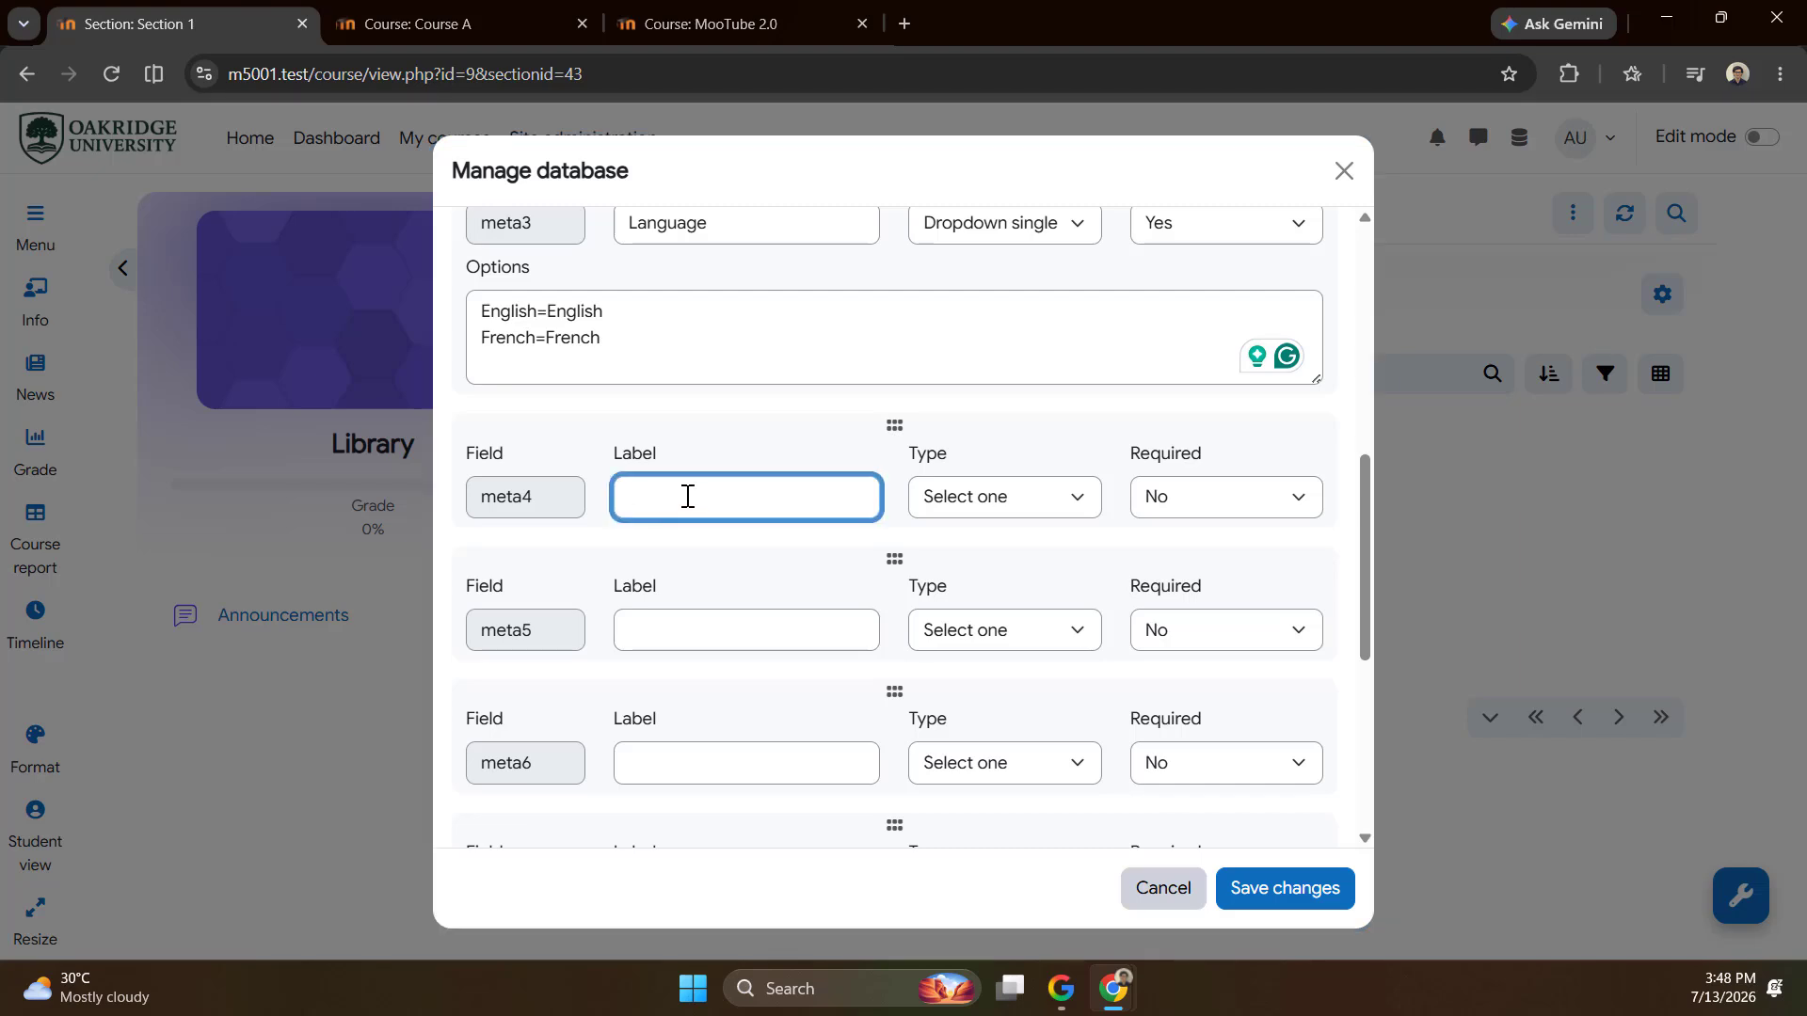
text(Subject)
click(1018, 495)
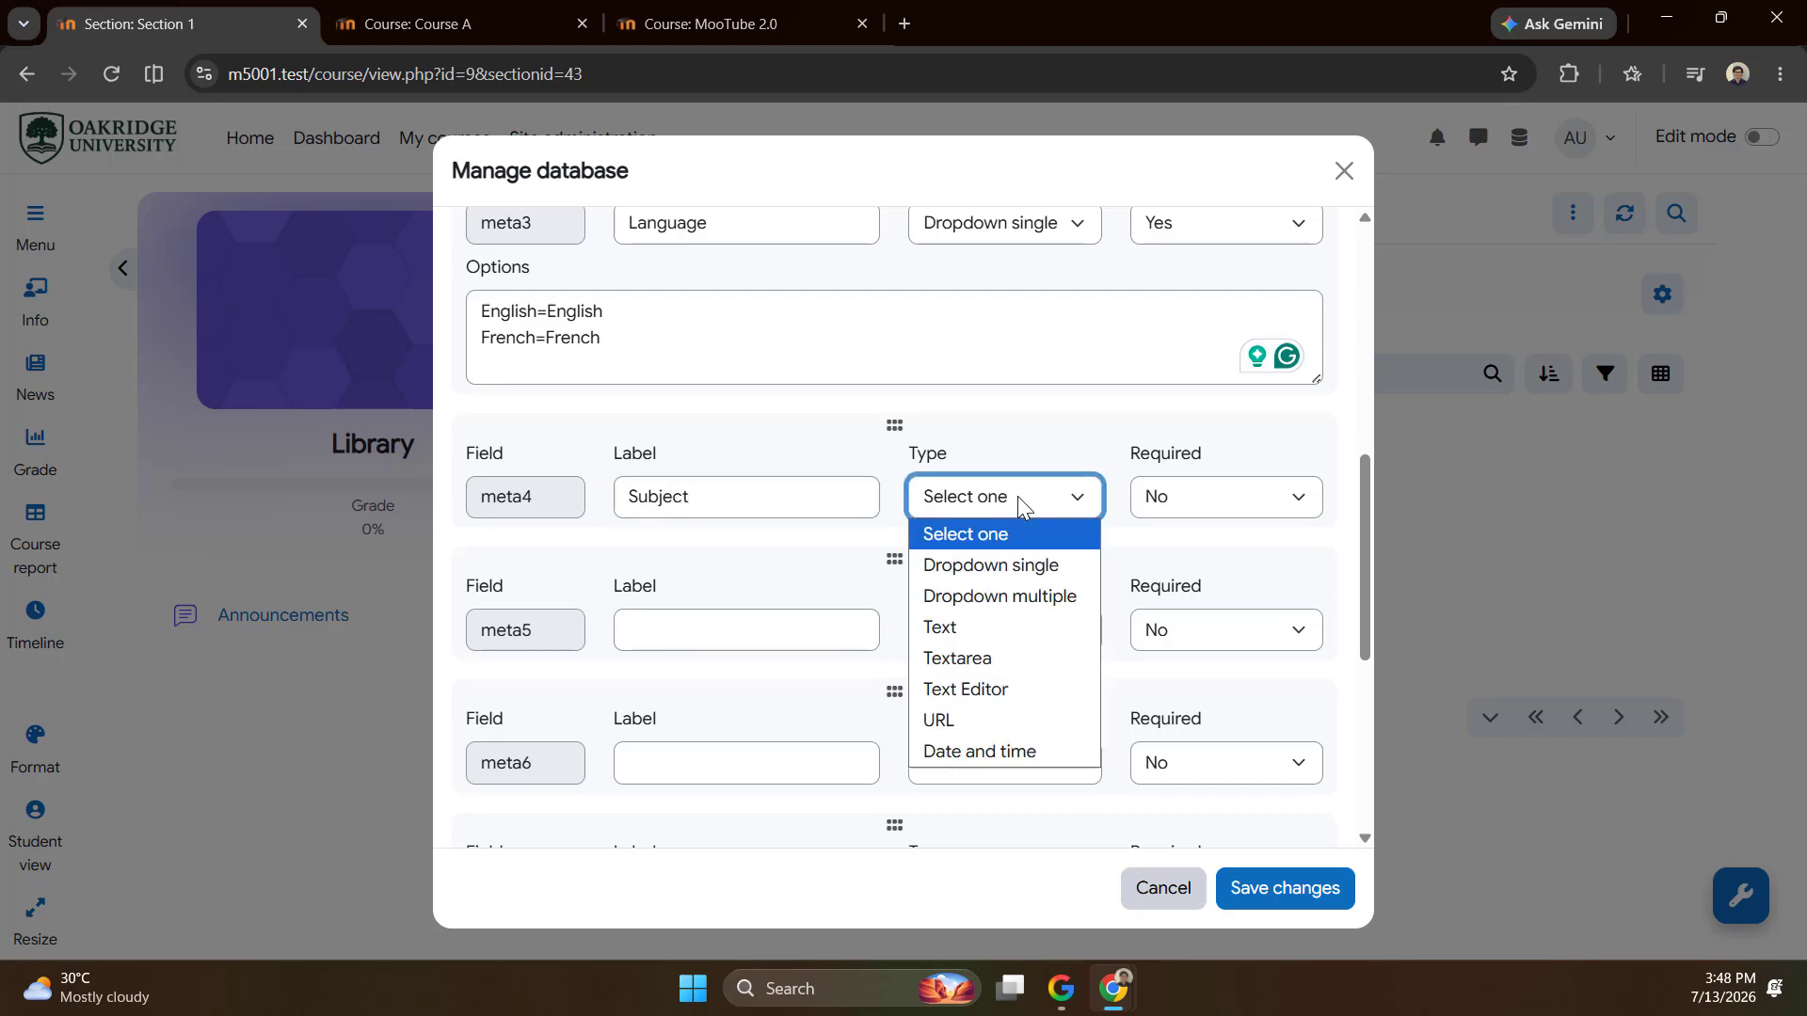
click(976, 602)
click(1183, 507)
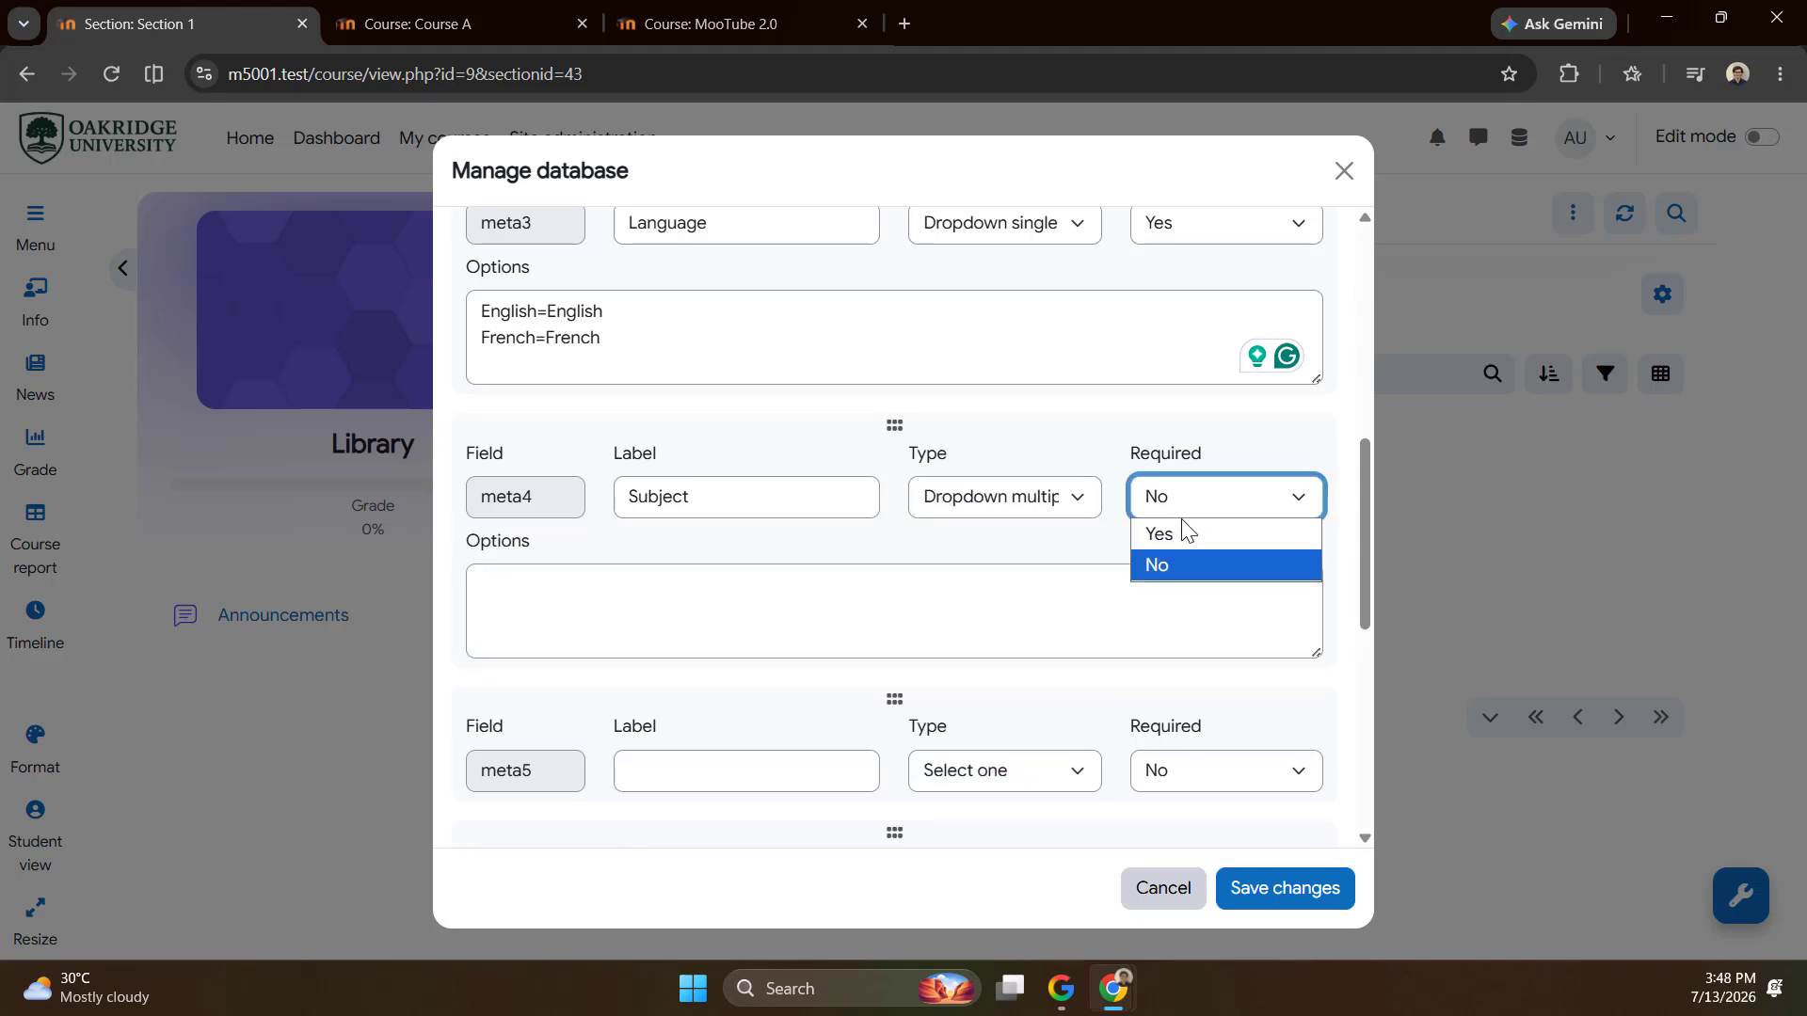
click(1182, 535)
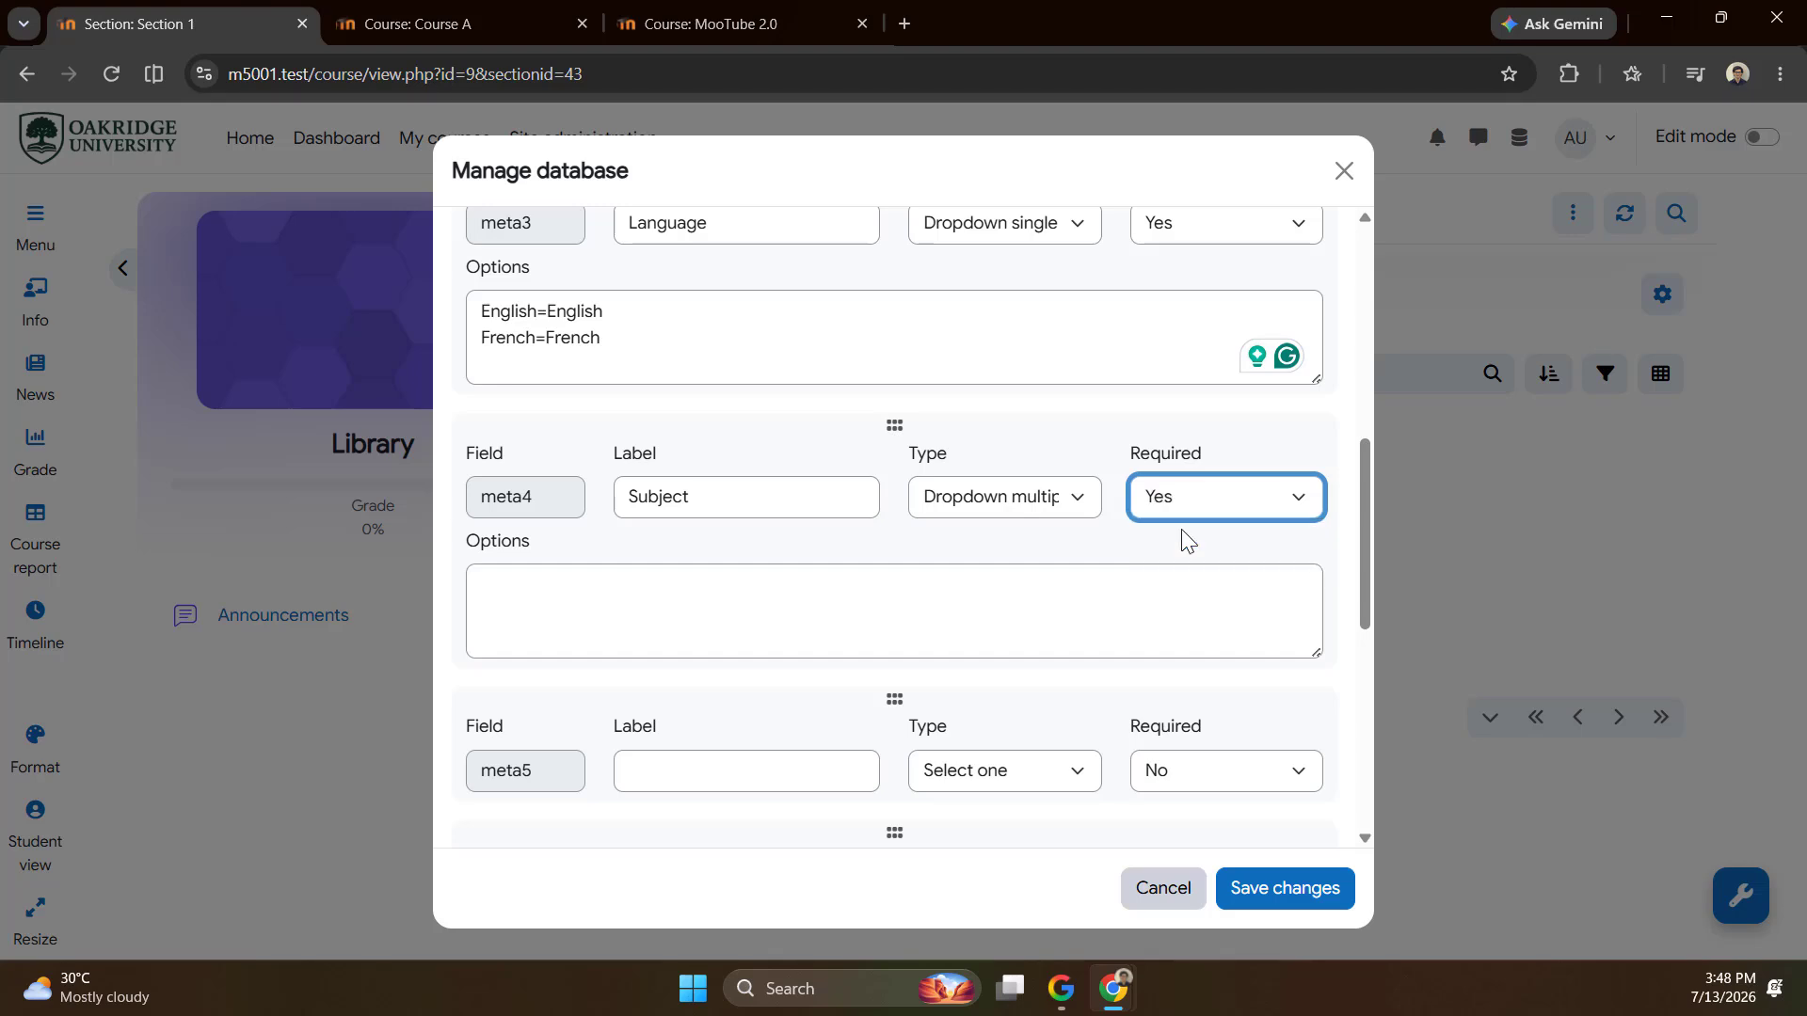
Enter the Subject field's options Math, Science, Language Art, World History and ICT on separate lines, each paired with itself as in Math=Math.
click(528, 600)
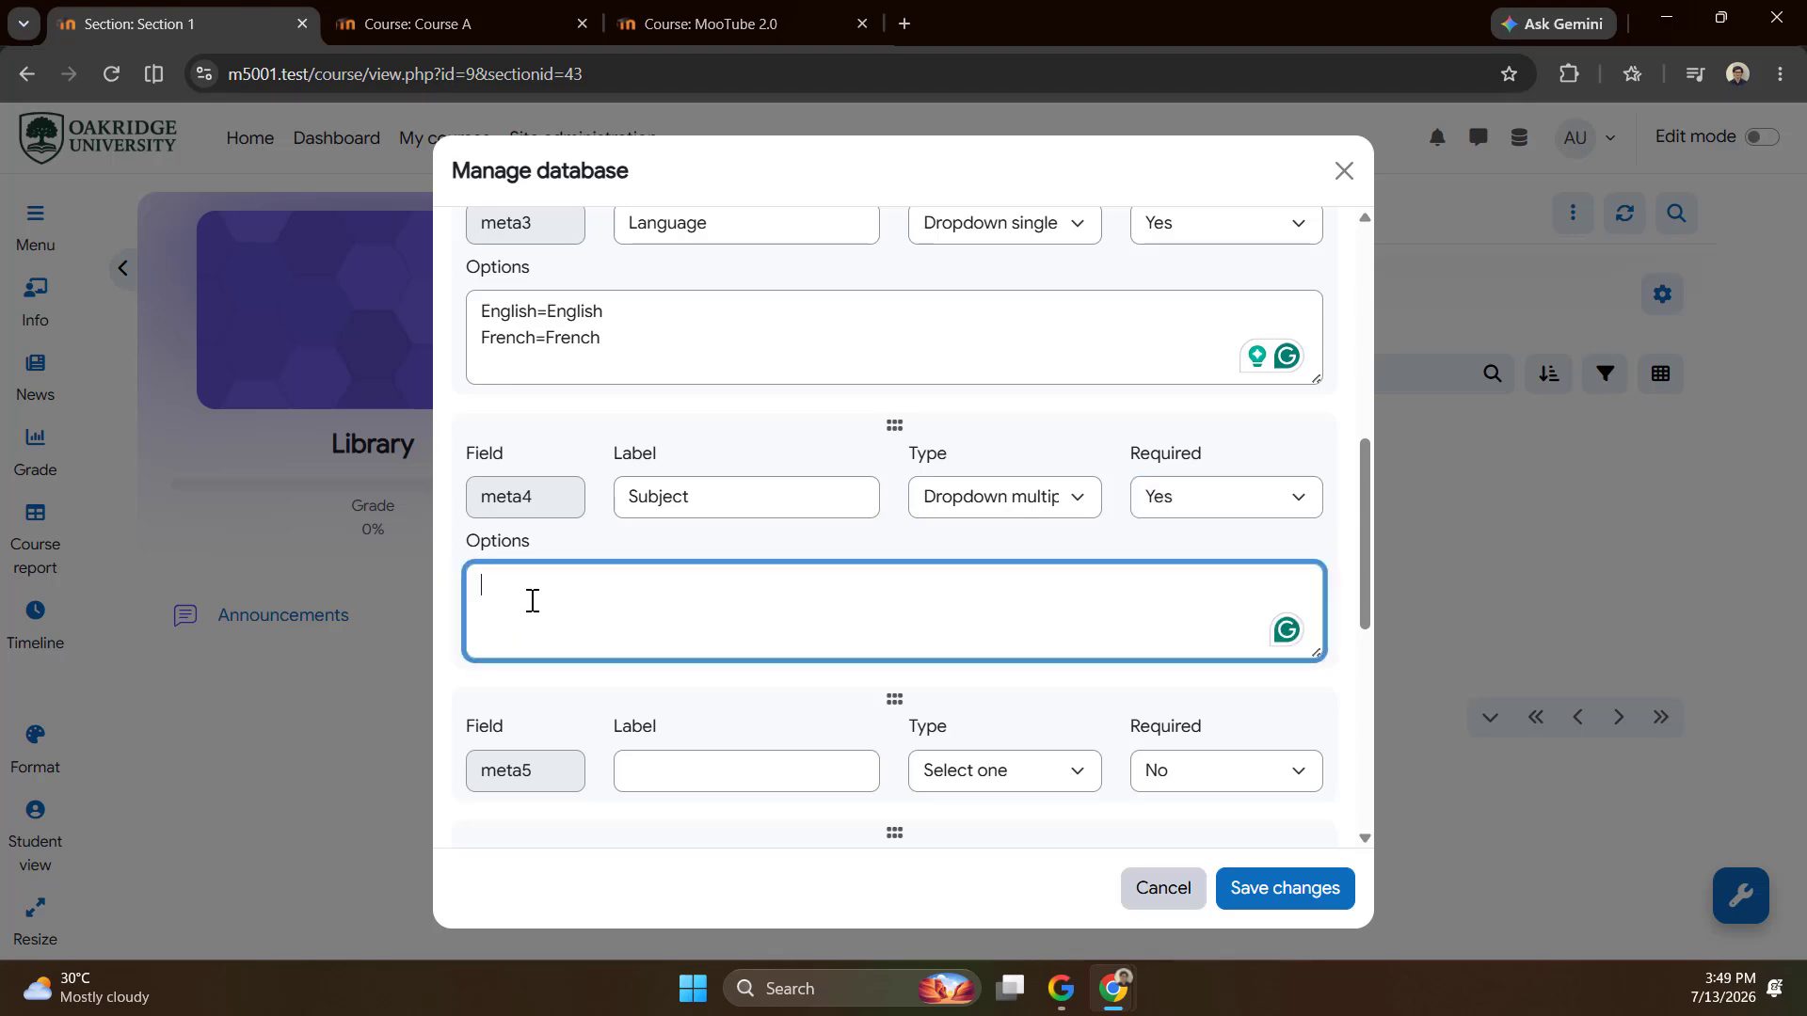
text(Math )
text(Scienc)
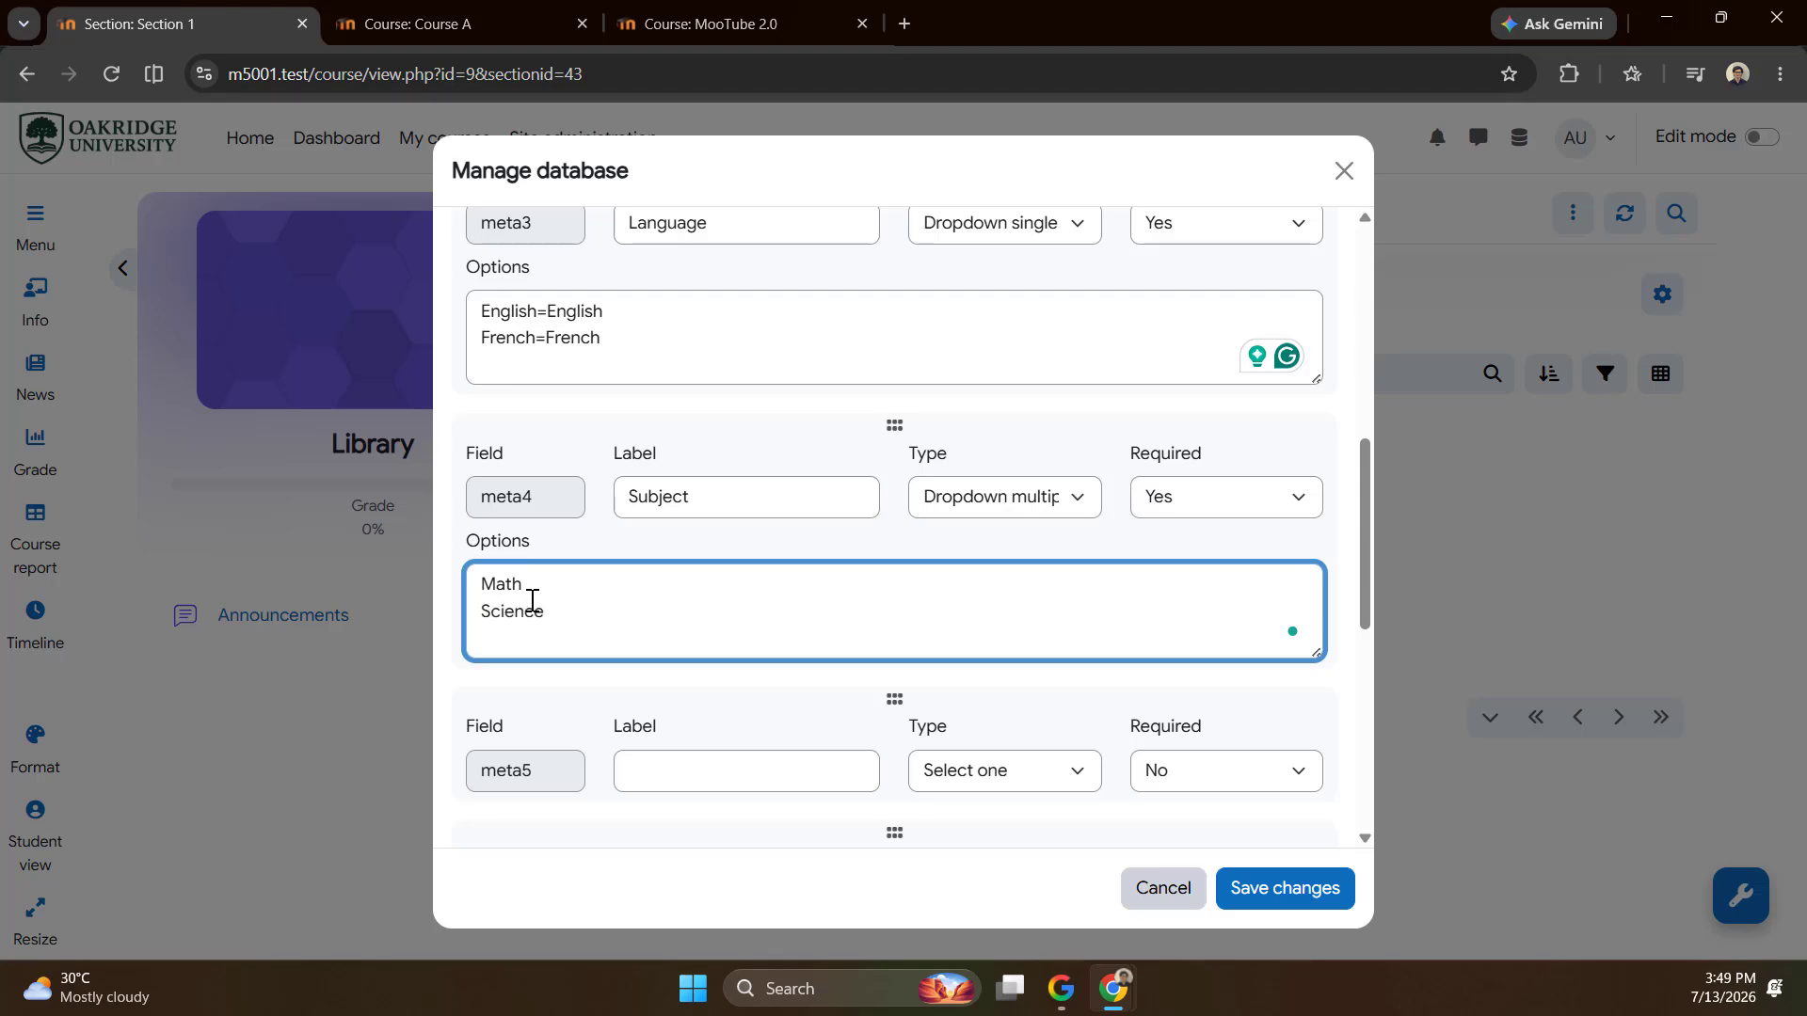
text(e)
key(Return)
drag(1308, 651, 1310, 758)
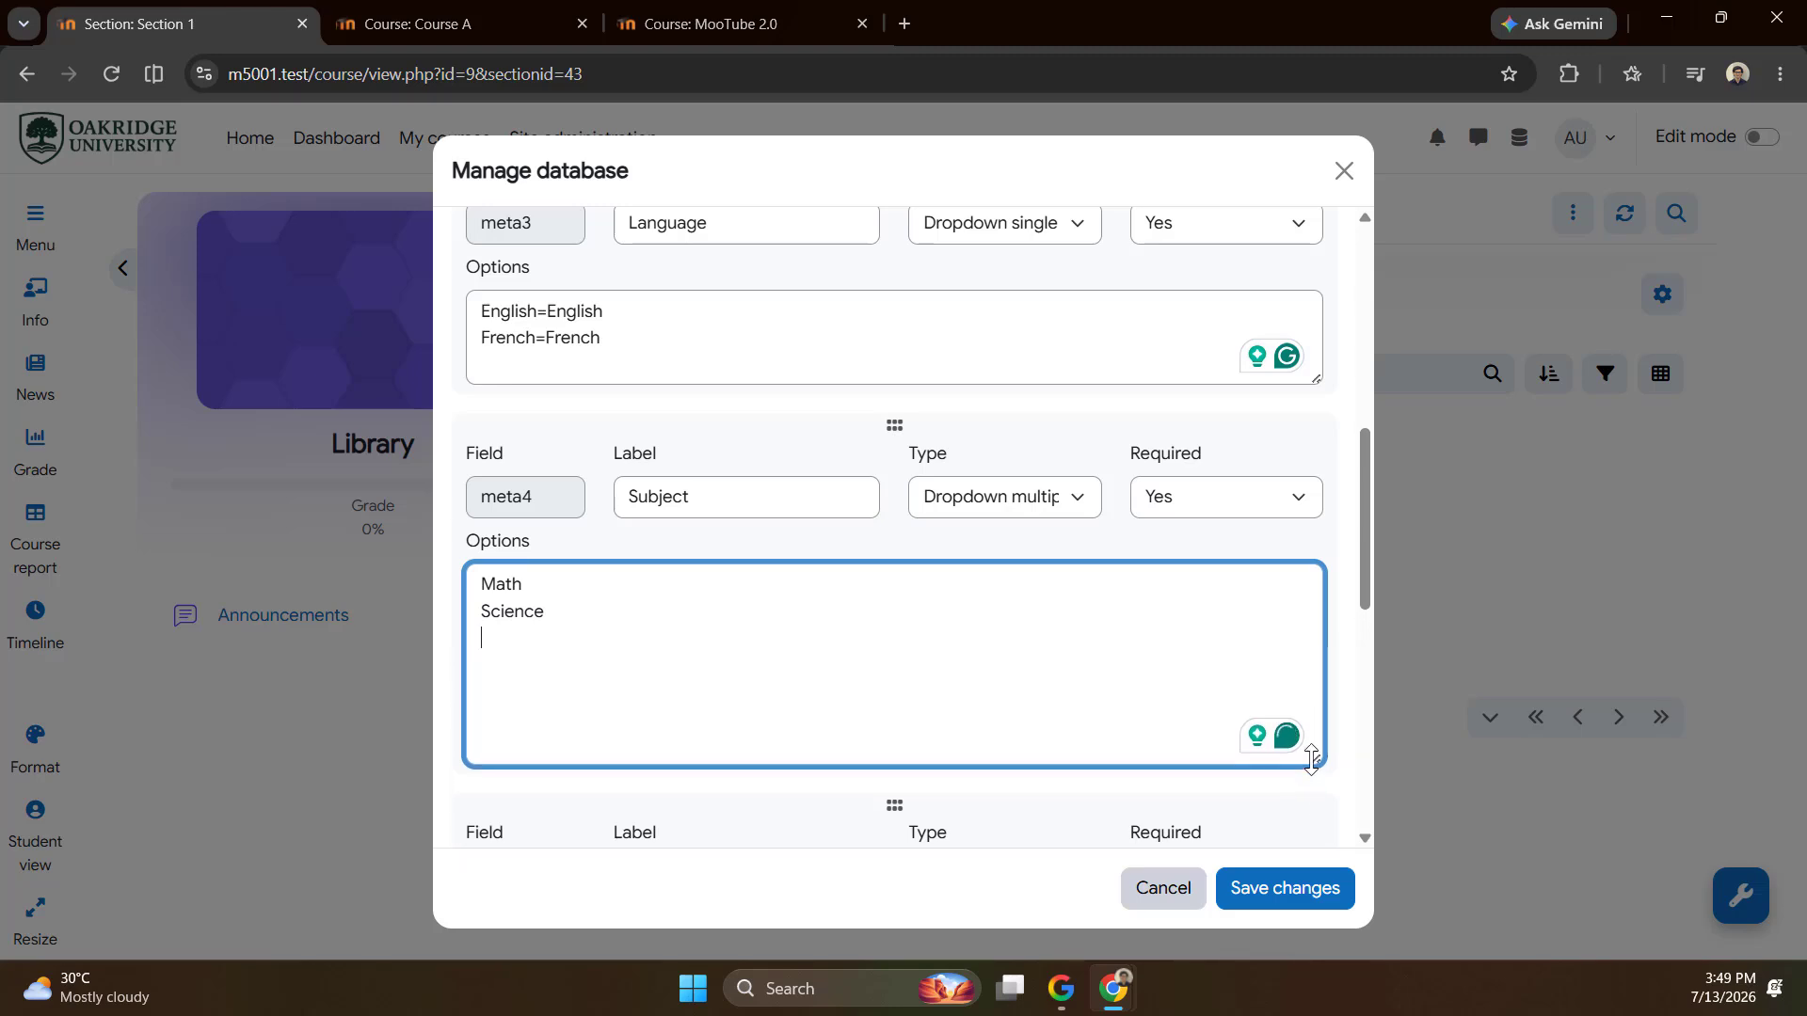
text(Lan)
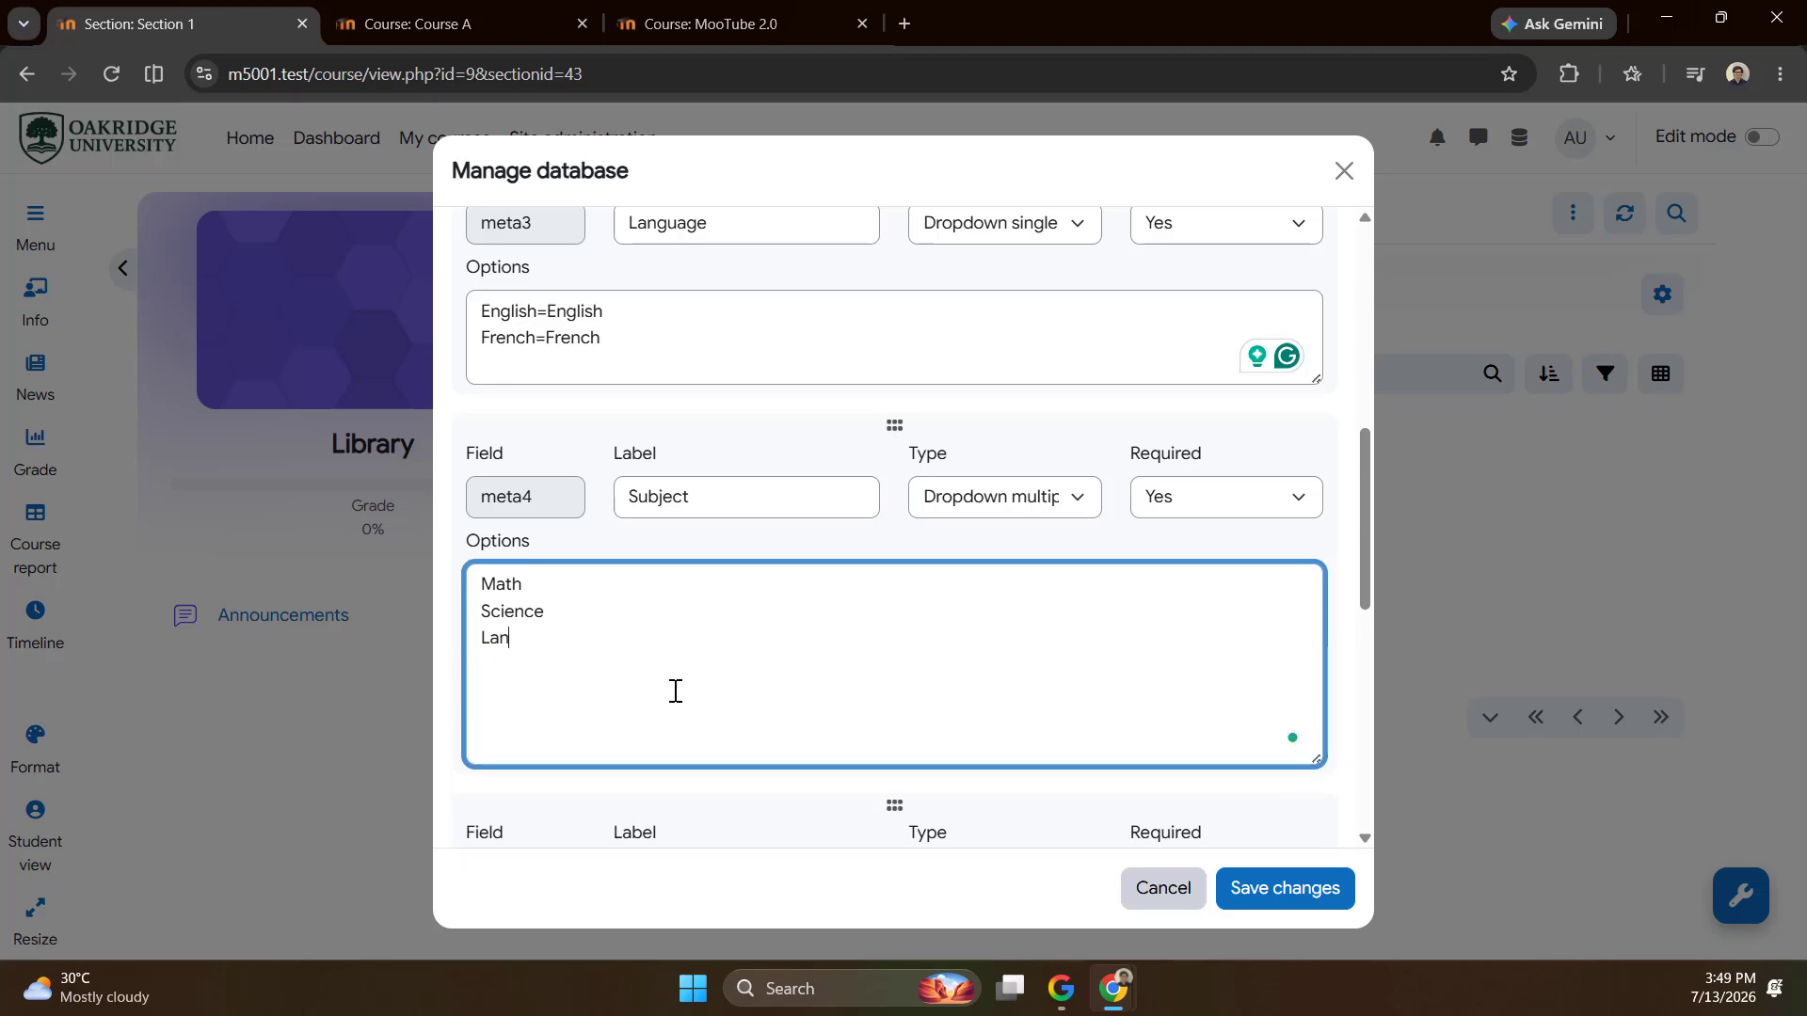
text(guage Art)
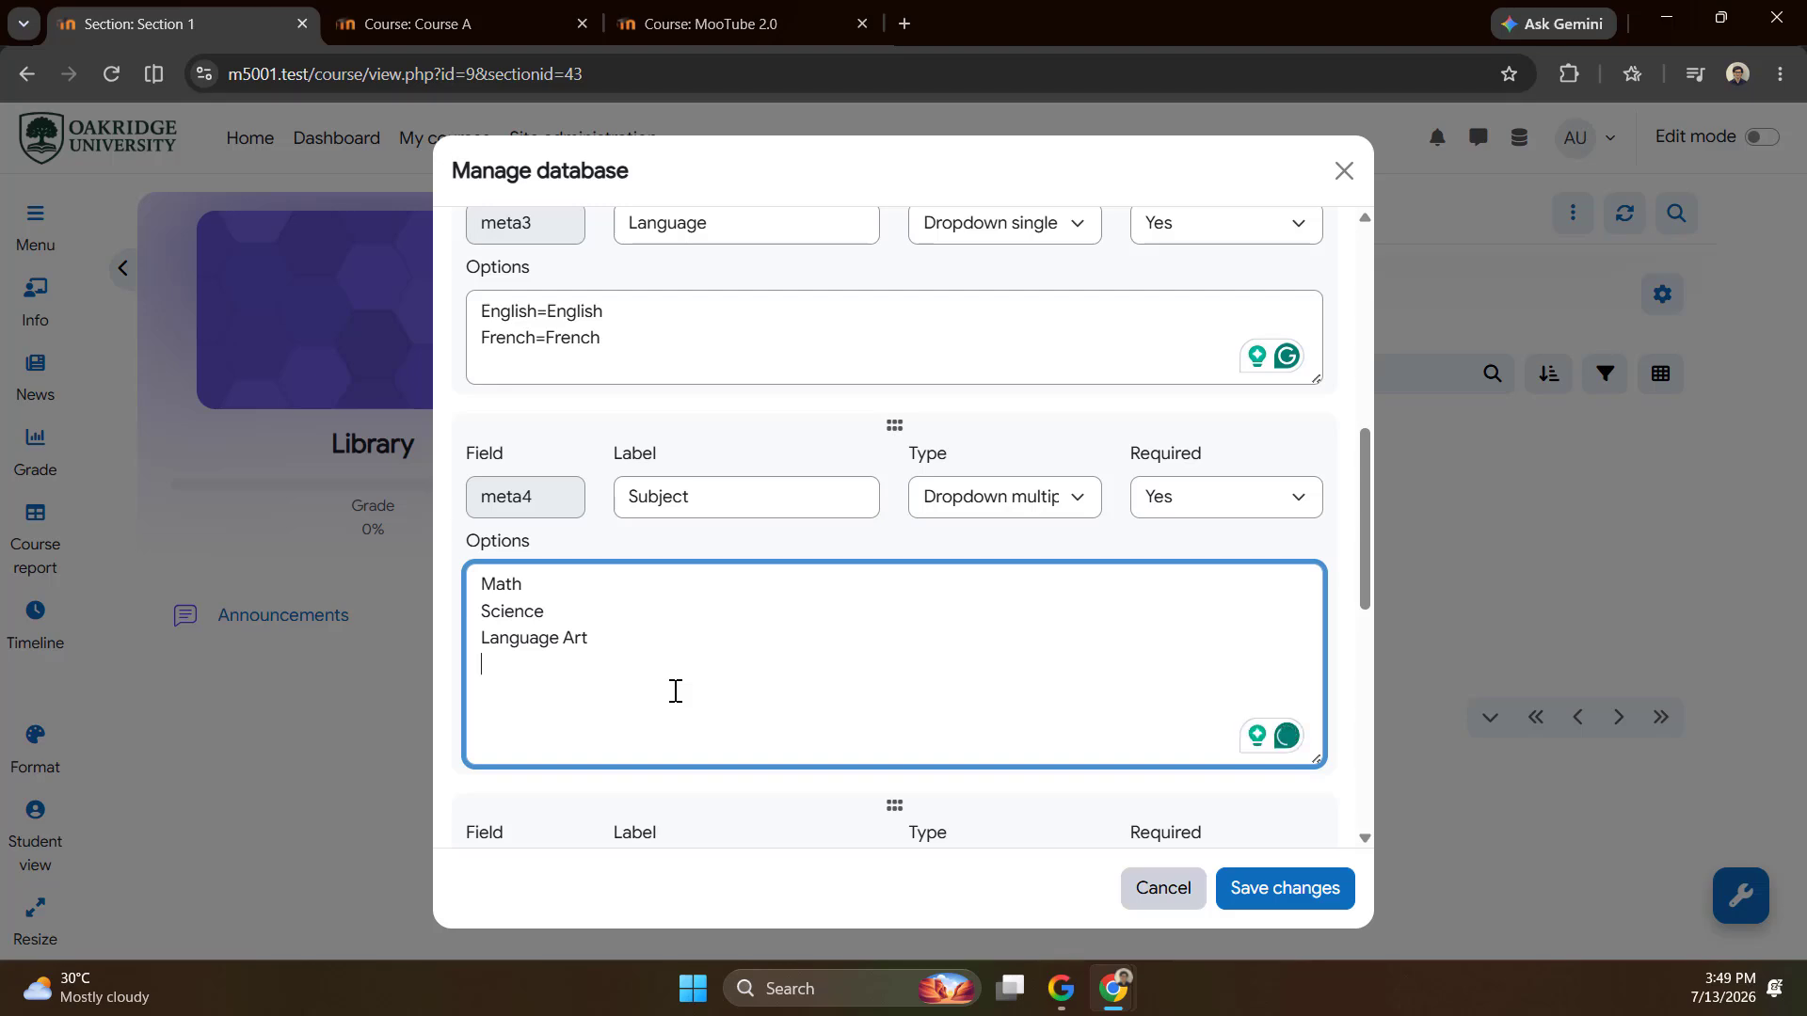
key(ctrl+a)
text(Math=Math Science=Science Language Art=Language Art World History=World History ICT=ICT)
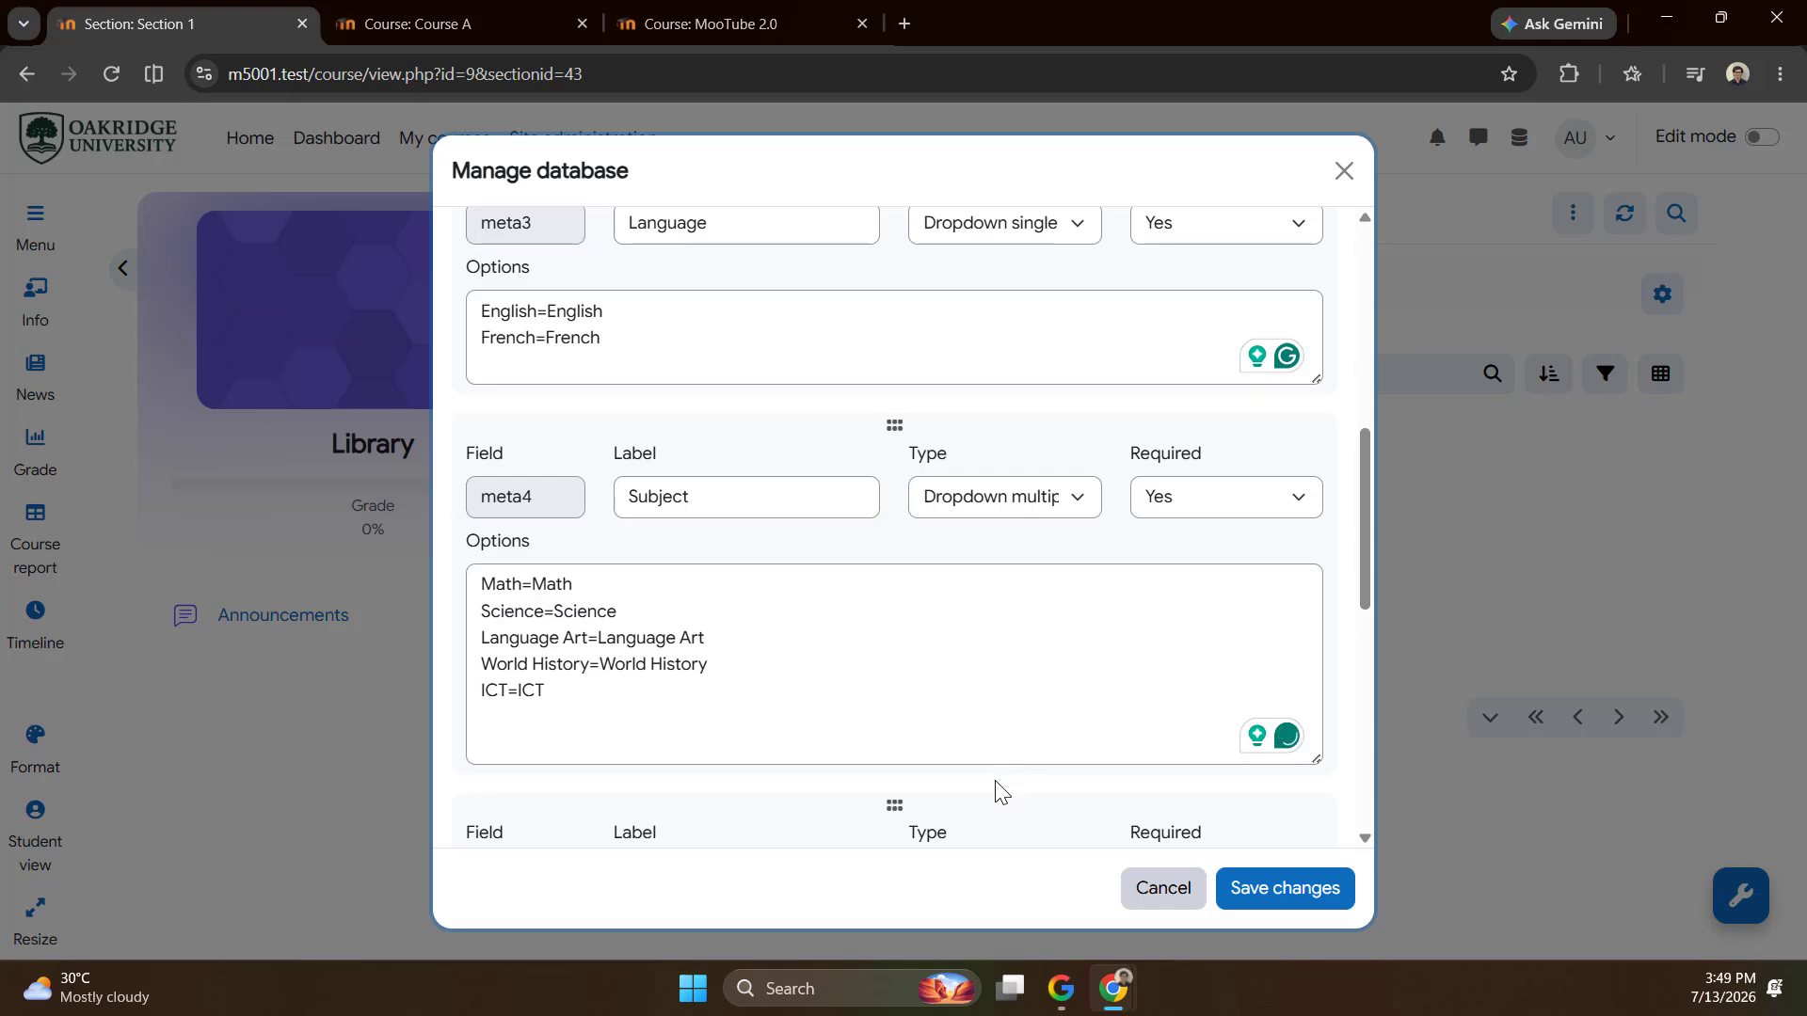
Review the defined metadata fields from meta2 to meta10 and save the database settings.
scroll(999, 791, down, 10)
scroll(996, 790, up, 15)
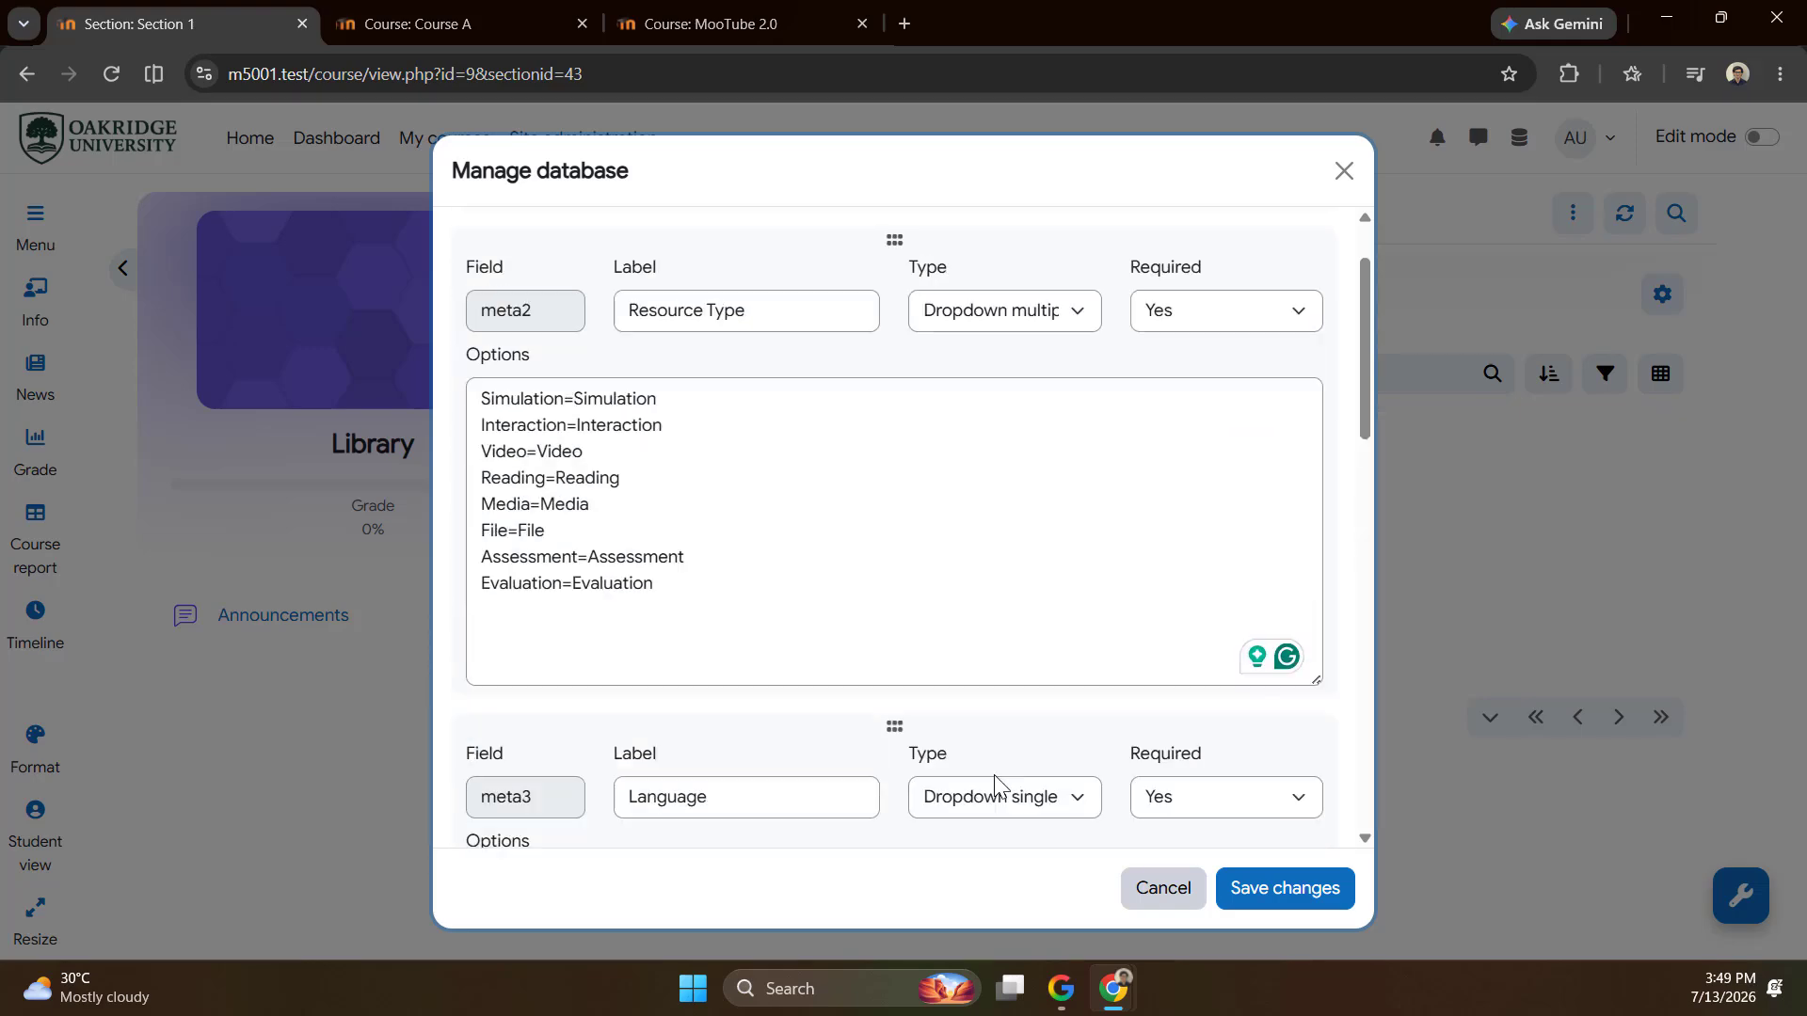
scroll(883, 577, down, 10)
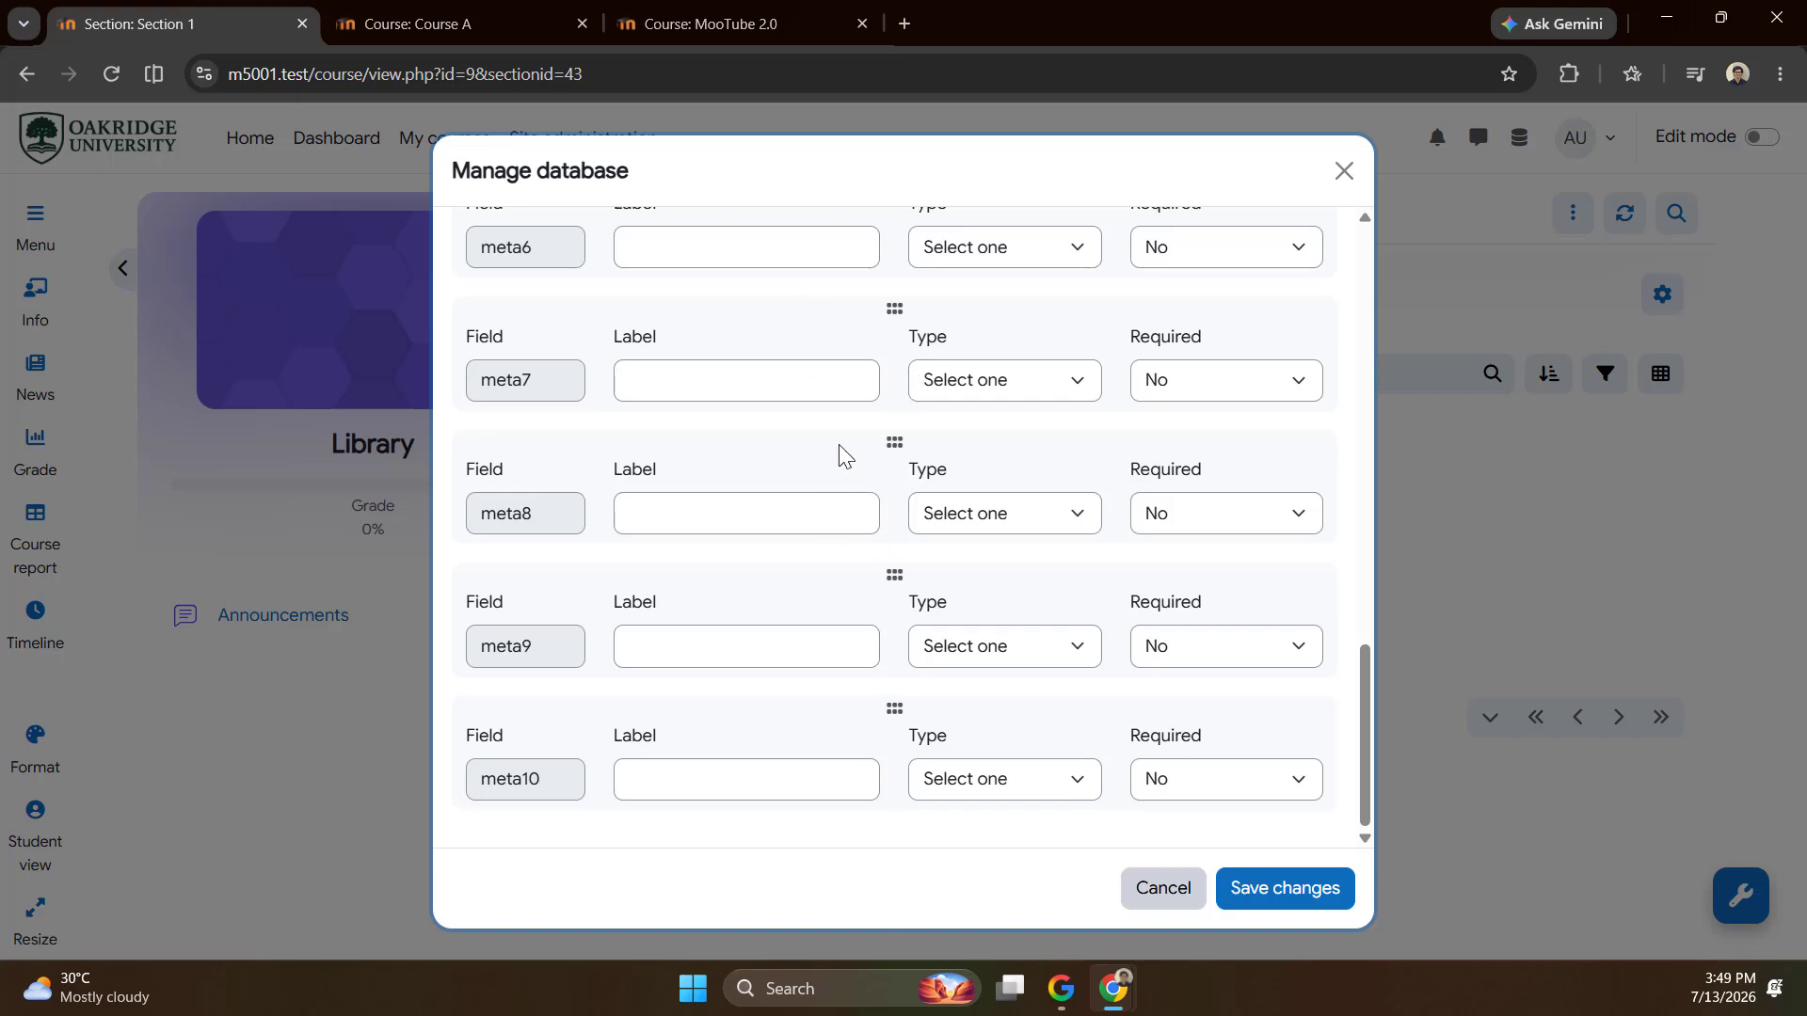
scroll(841, 457, up, 6)
scroll(841, 456, down, 6)
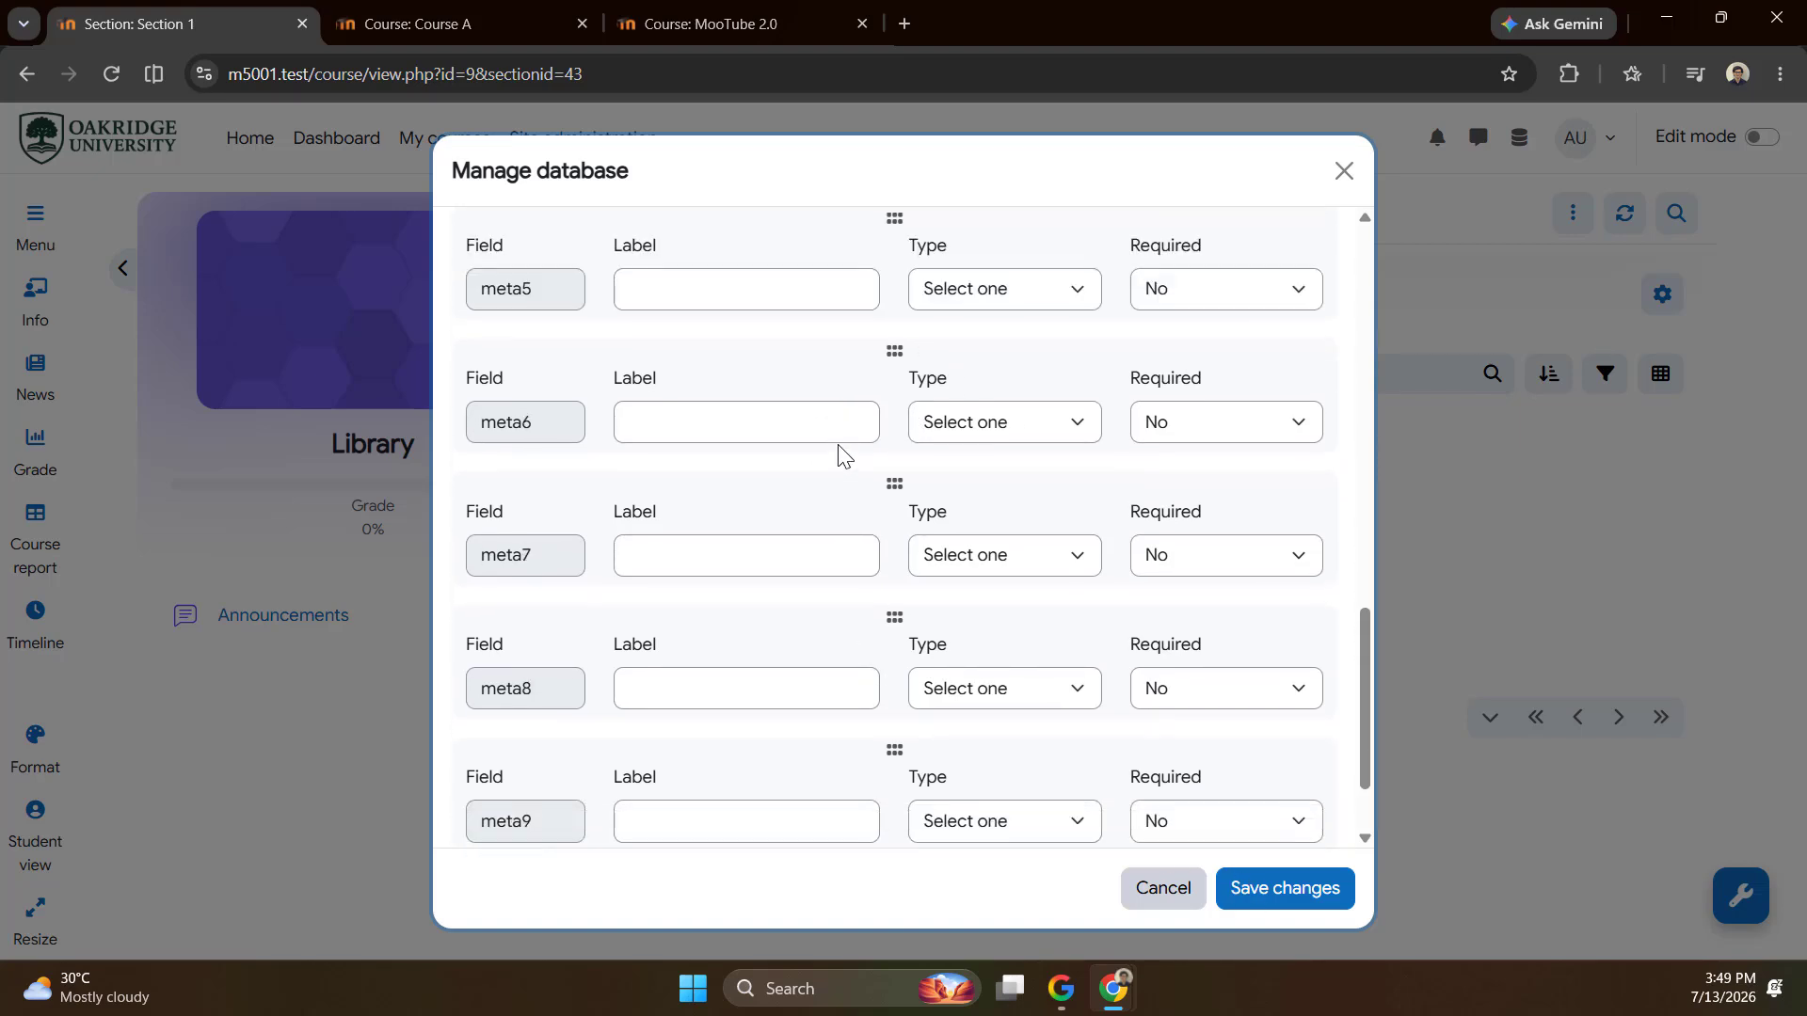
click(1288, 904)
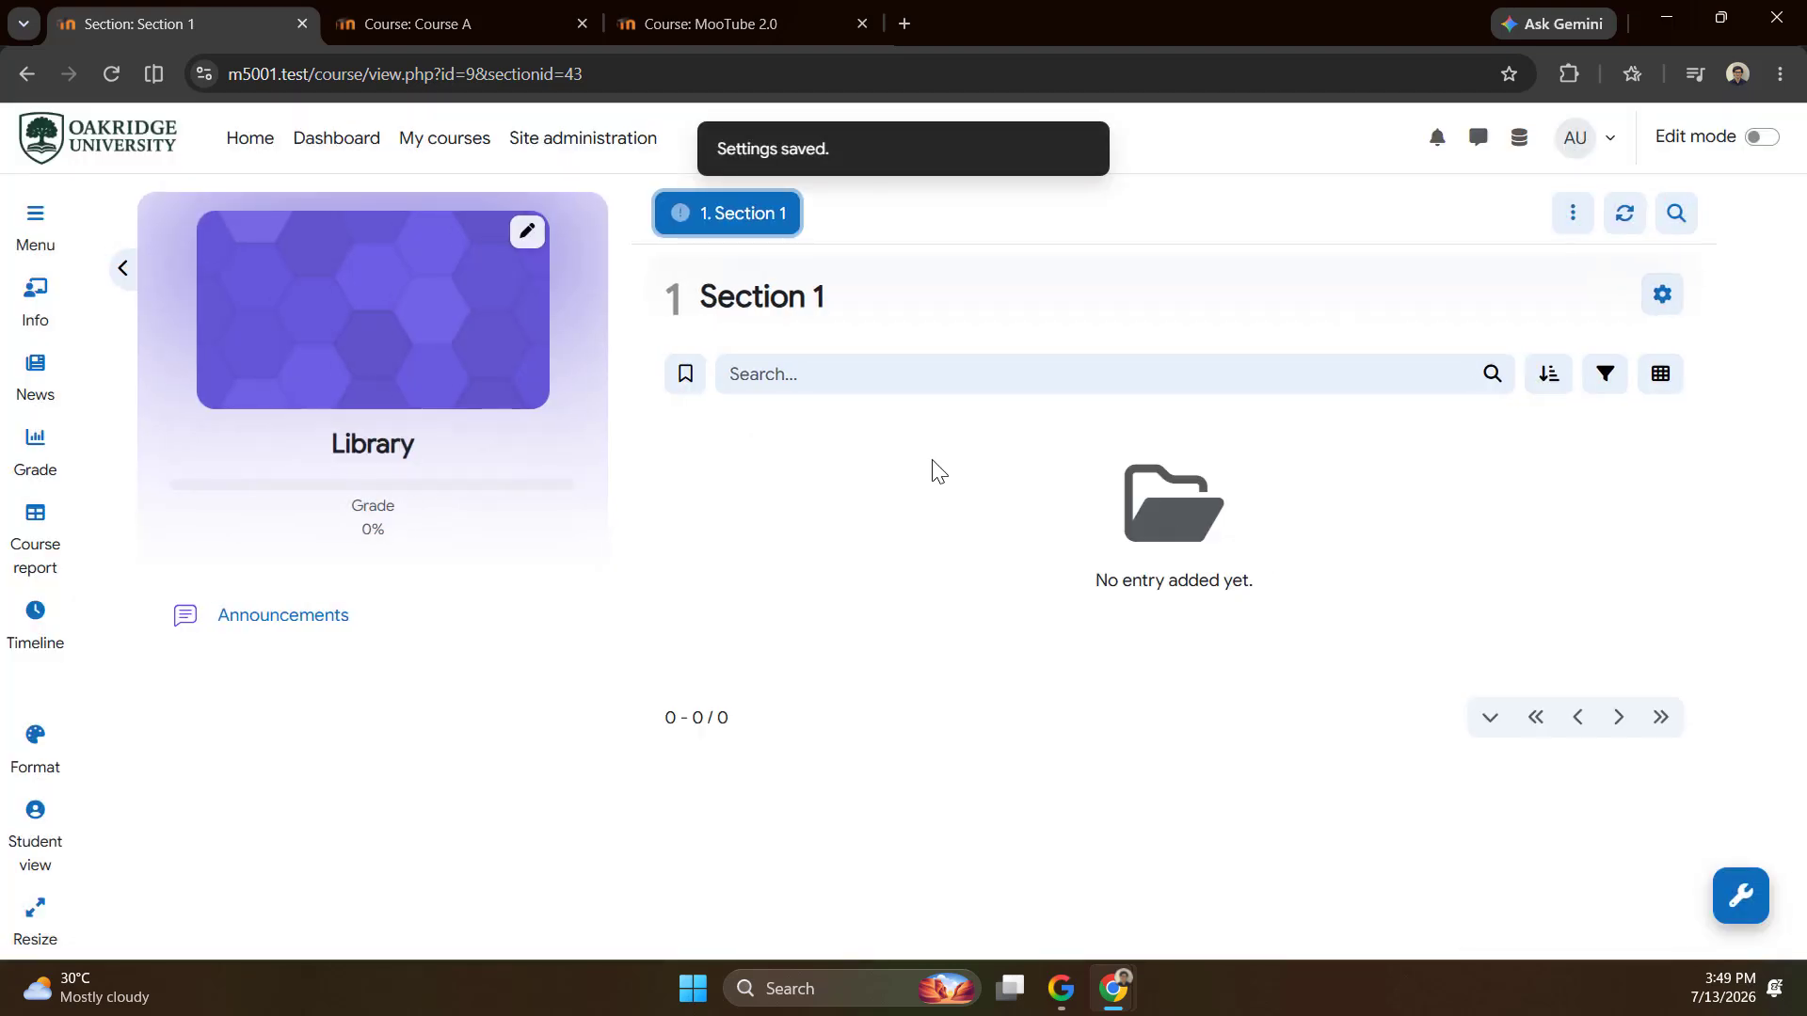
Insert a Page module at the bottom of Section 1 in the Library course.
click(1572, 215)
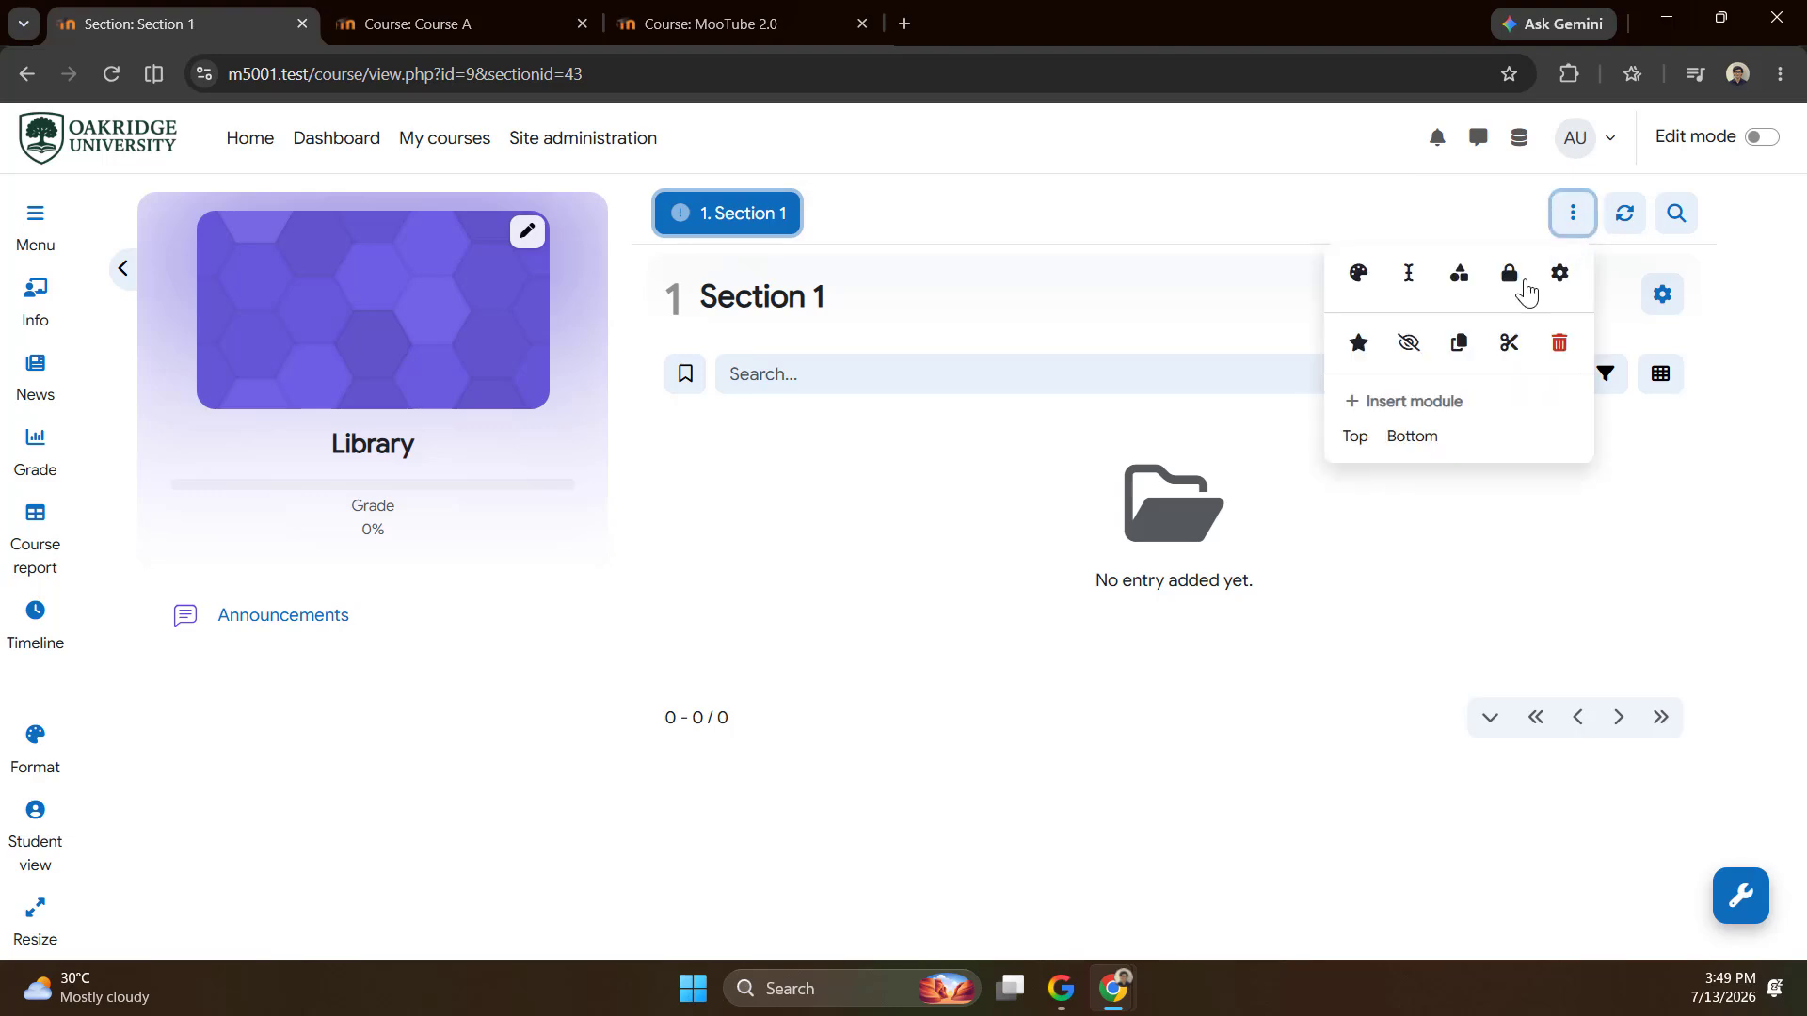
click(1432, 447)
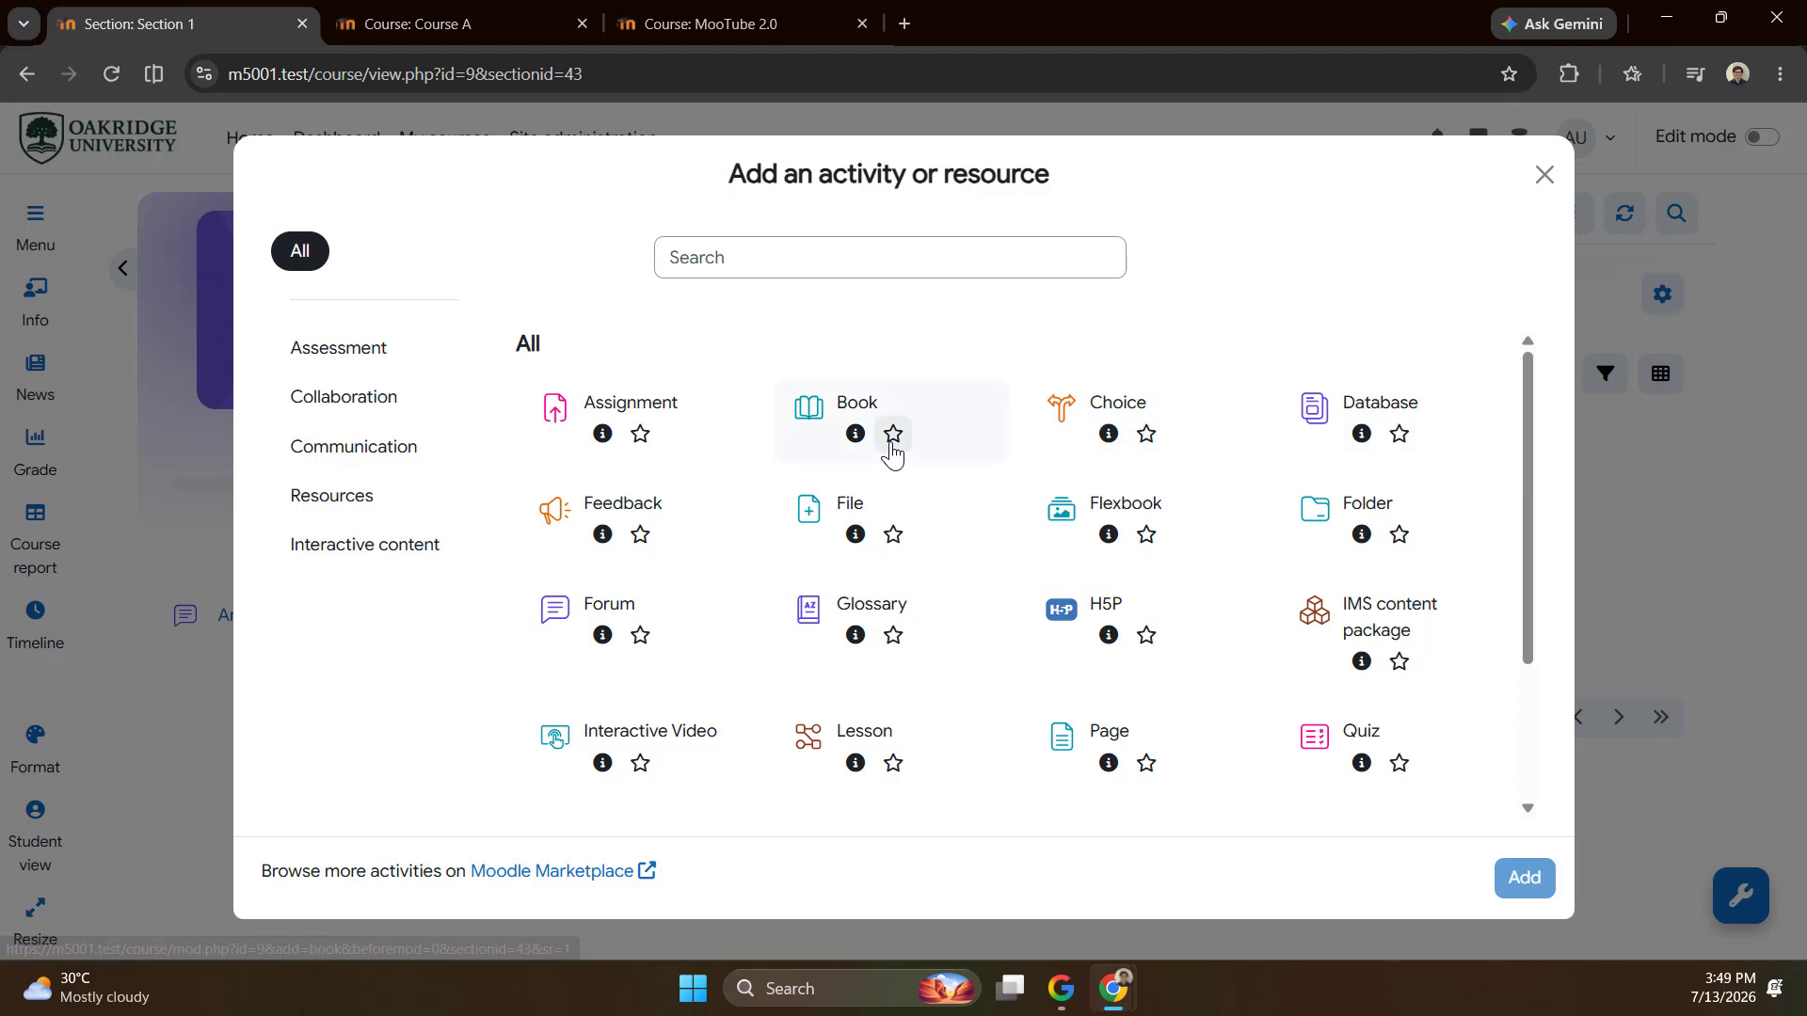
scroll(894, 450, down, 3)
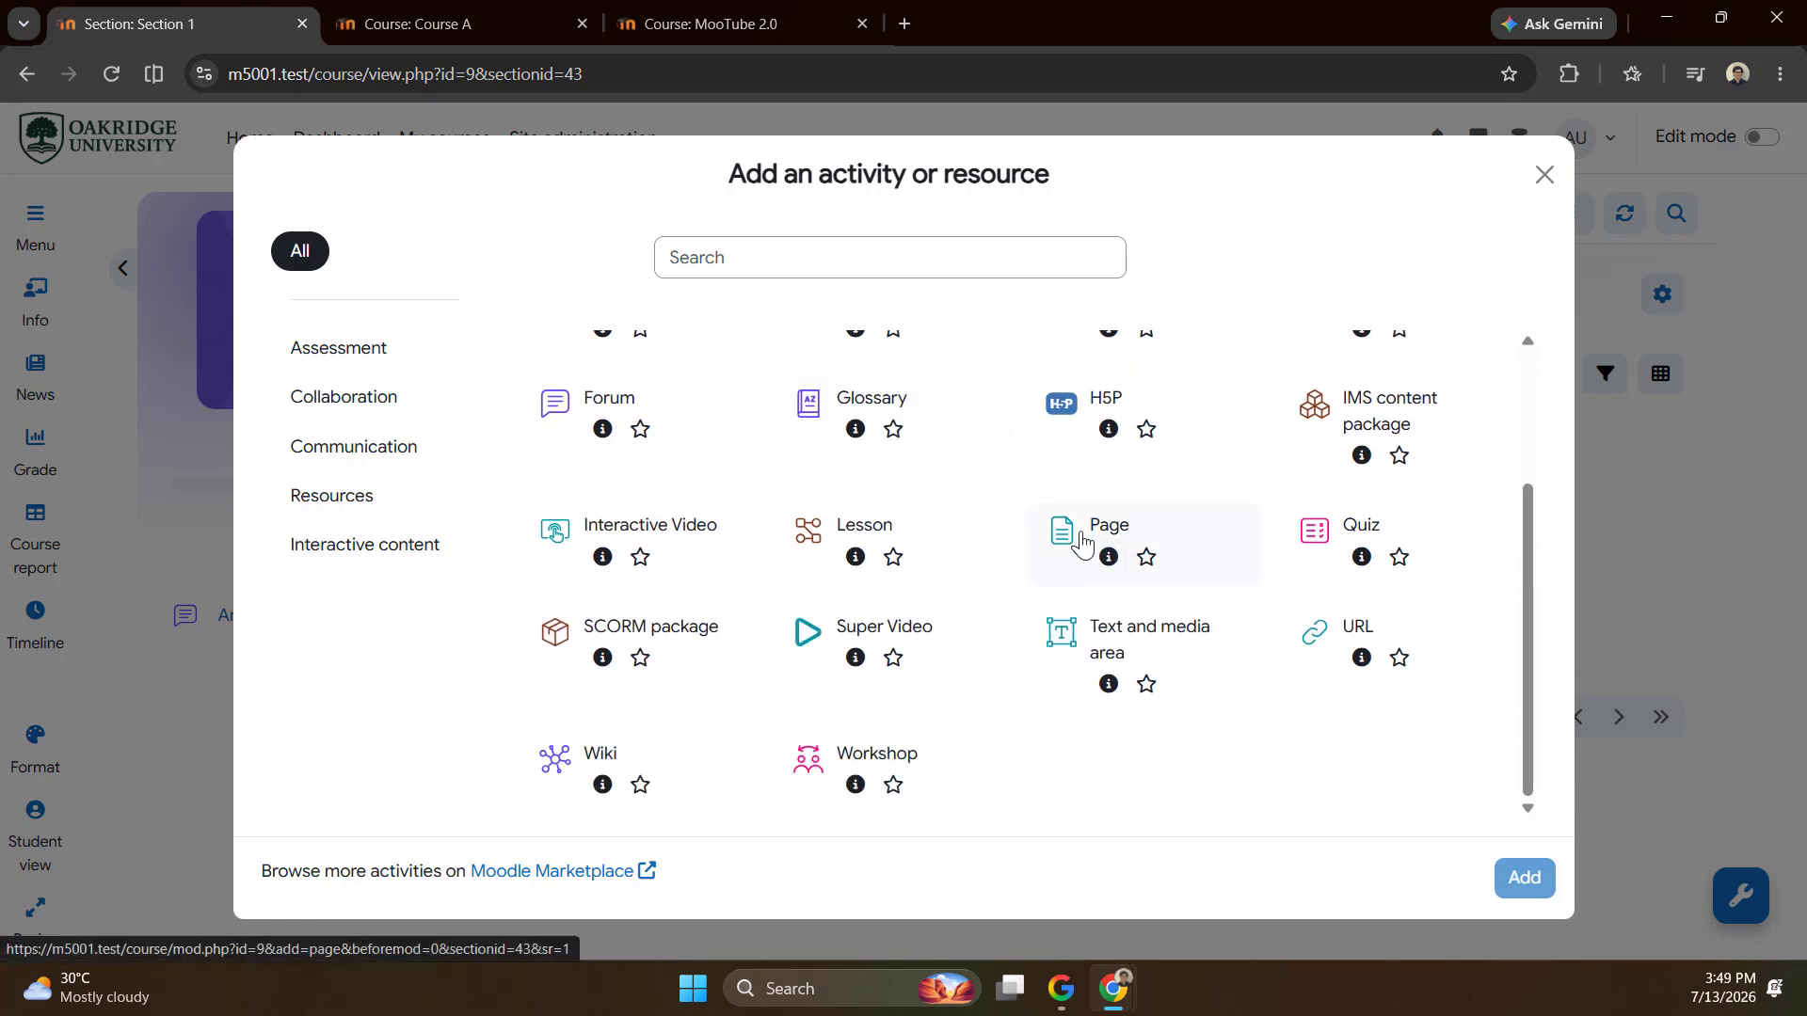
click(1098, 546)
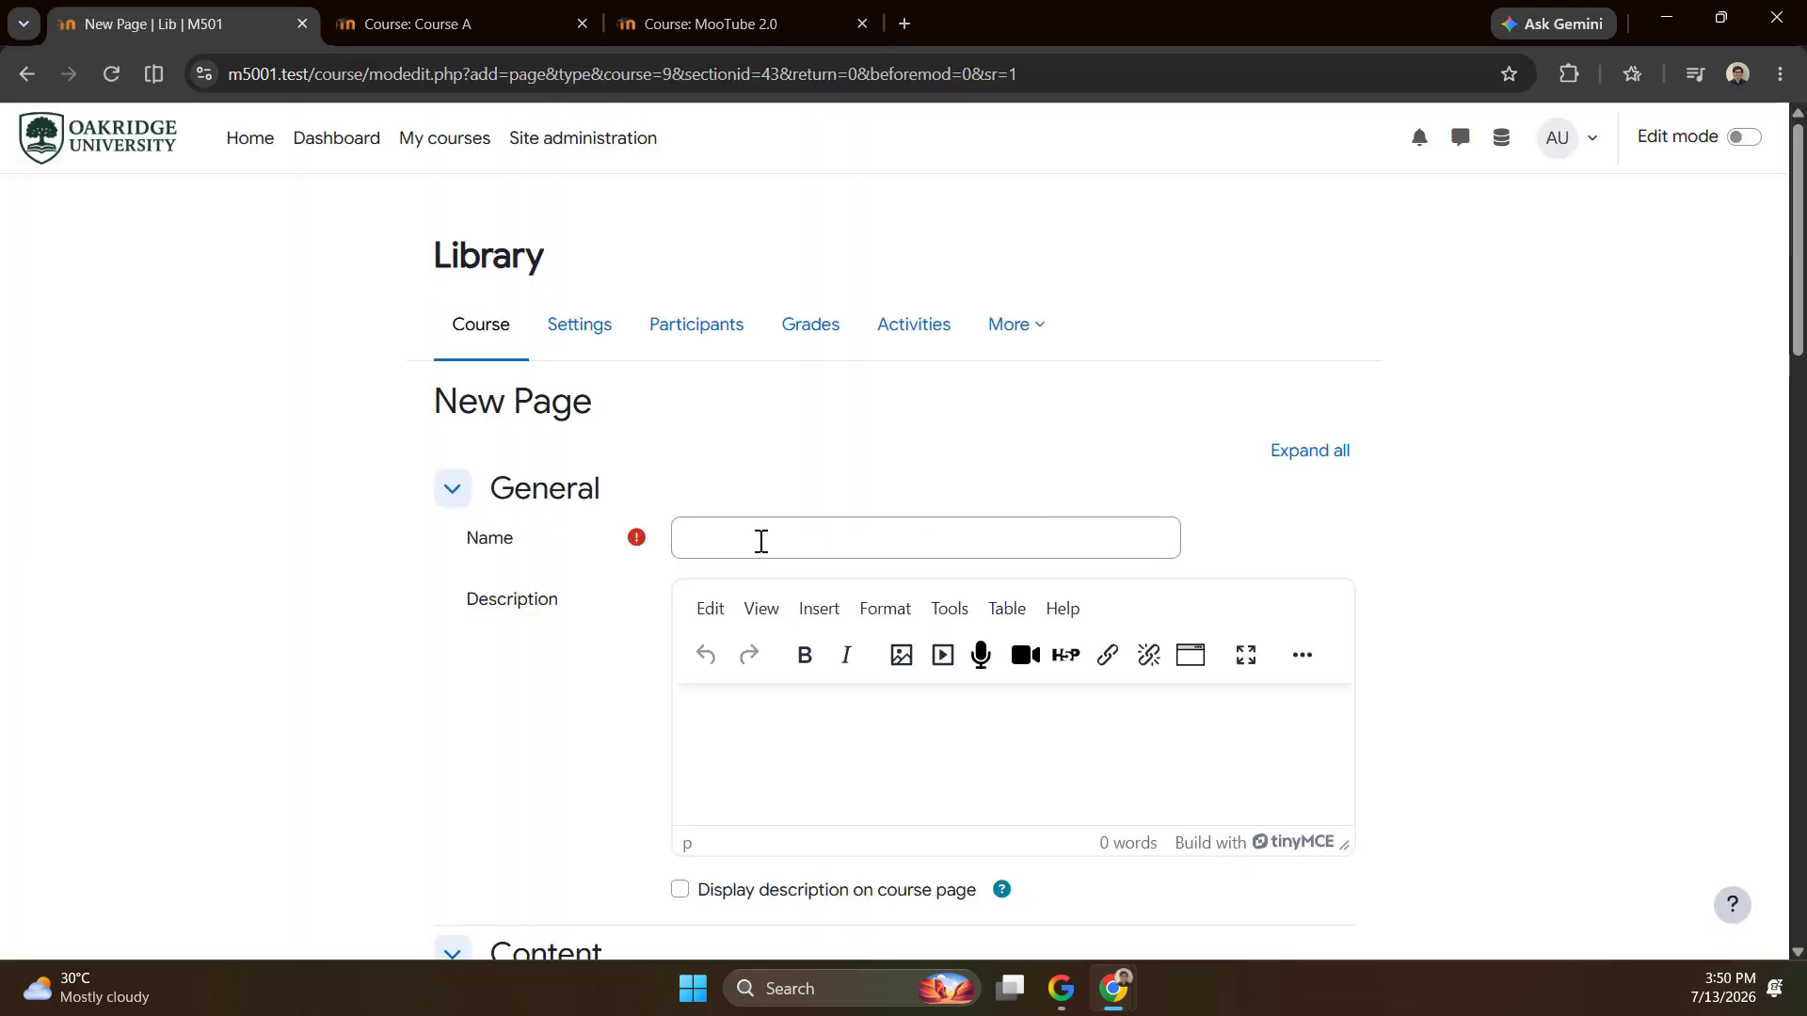
Name the new page Resource Sample and enter "This is a sample content." as its page content.
click(762, 542)
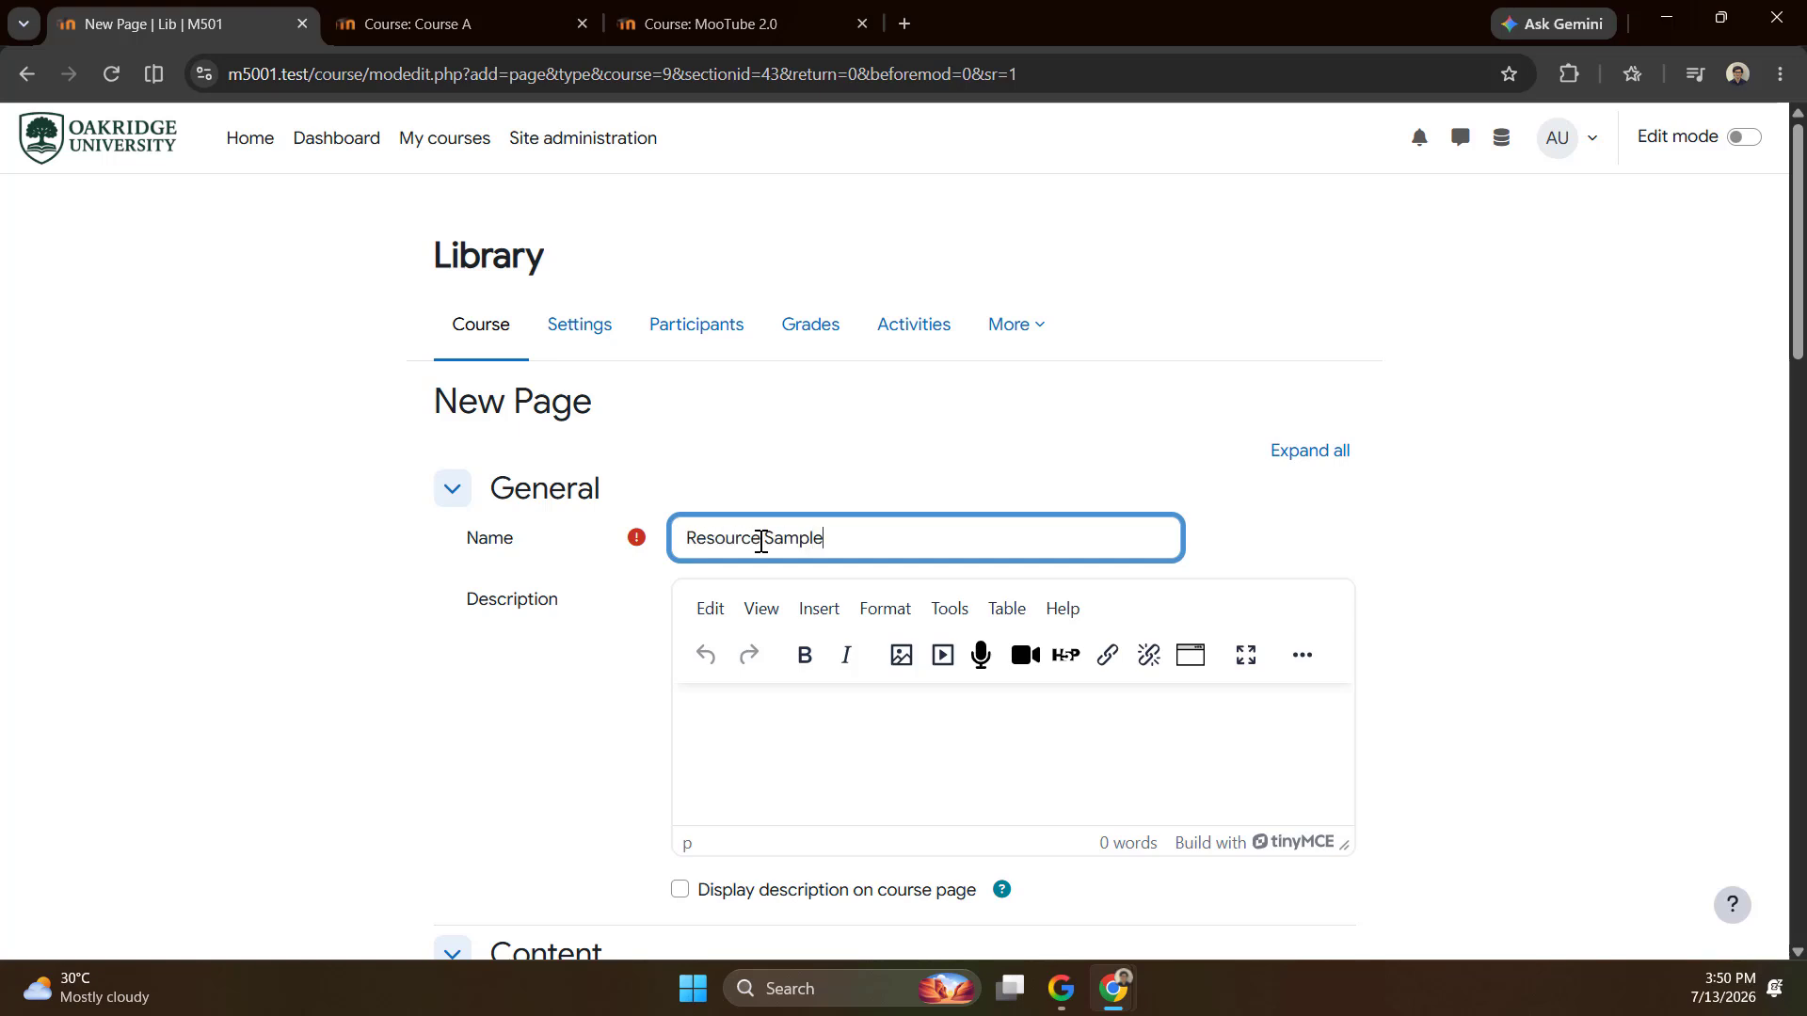
click(1014, 709)
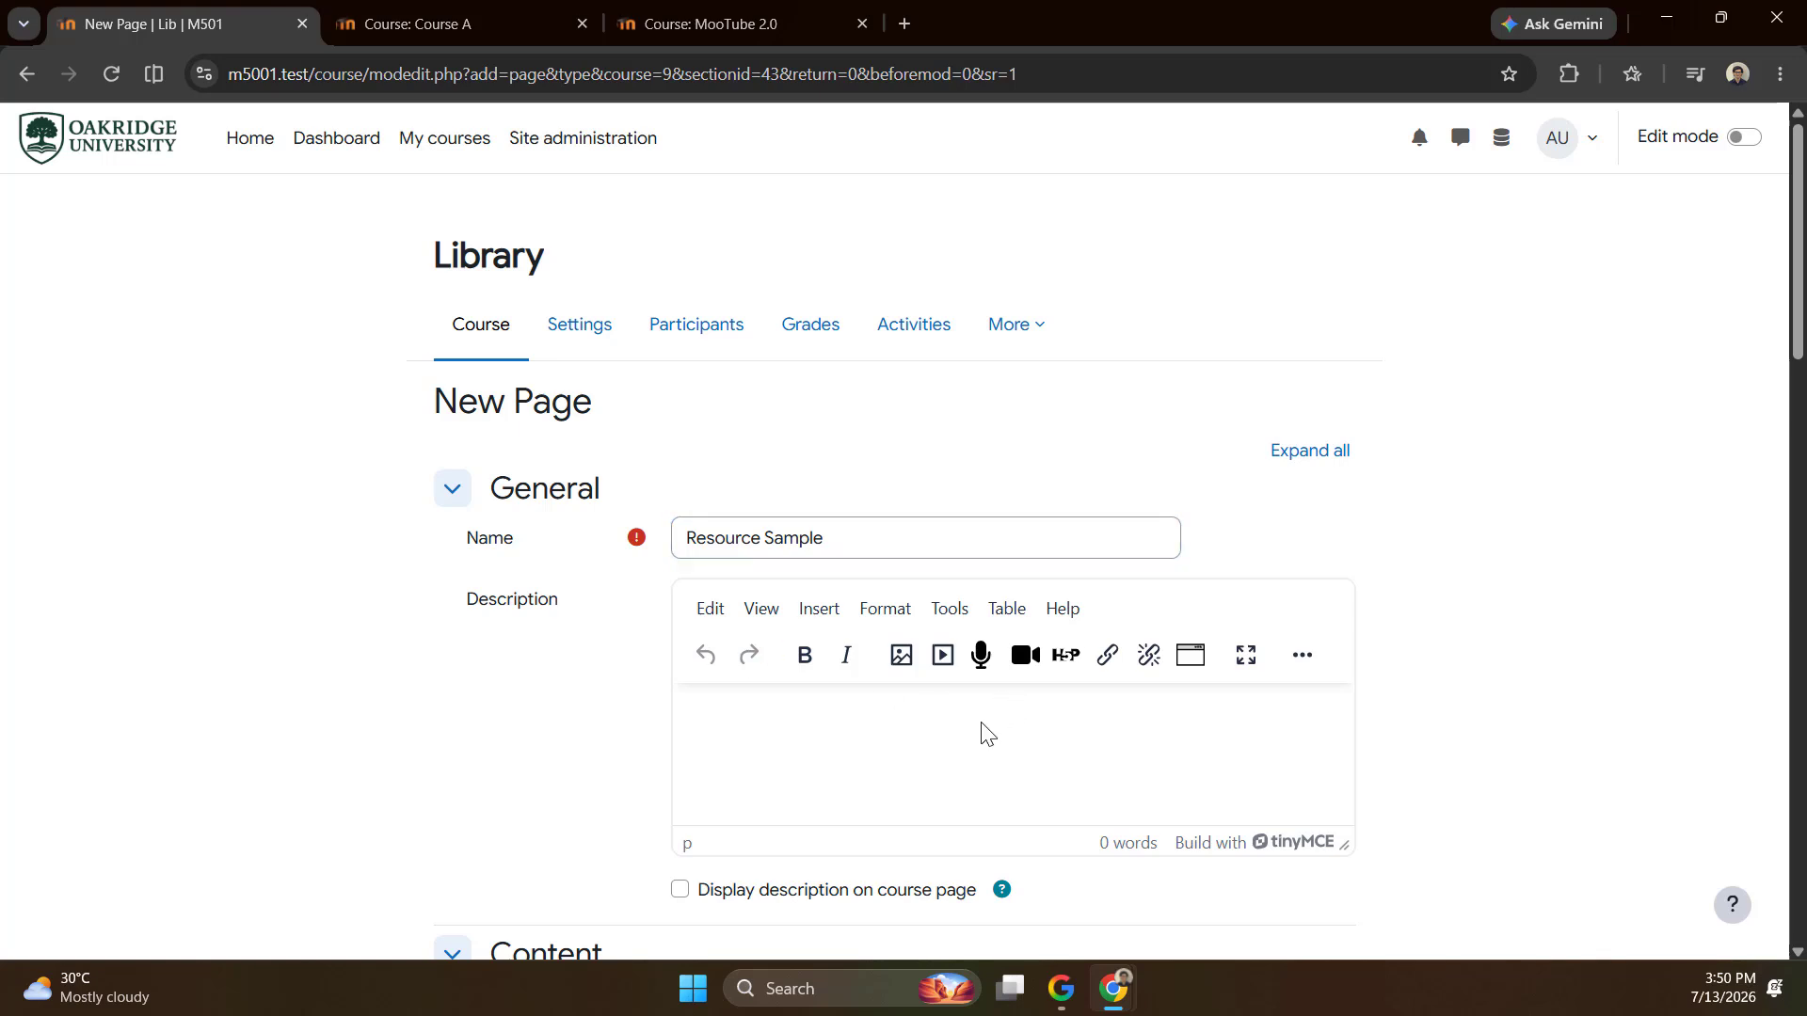
scroll(621, 621, down, 3)
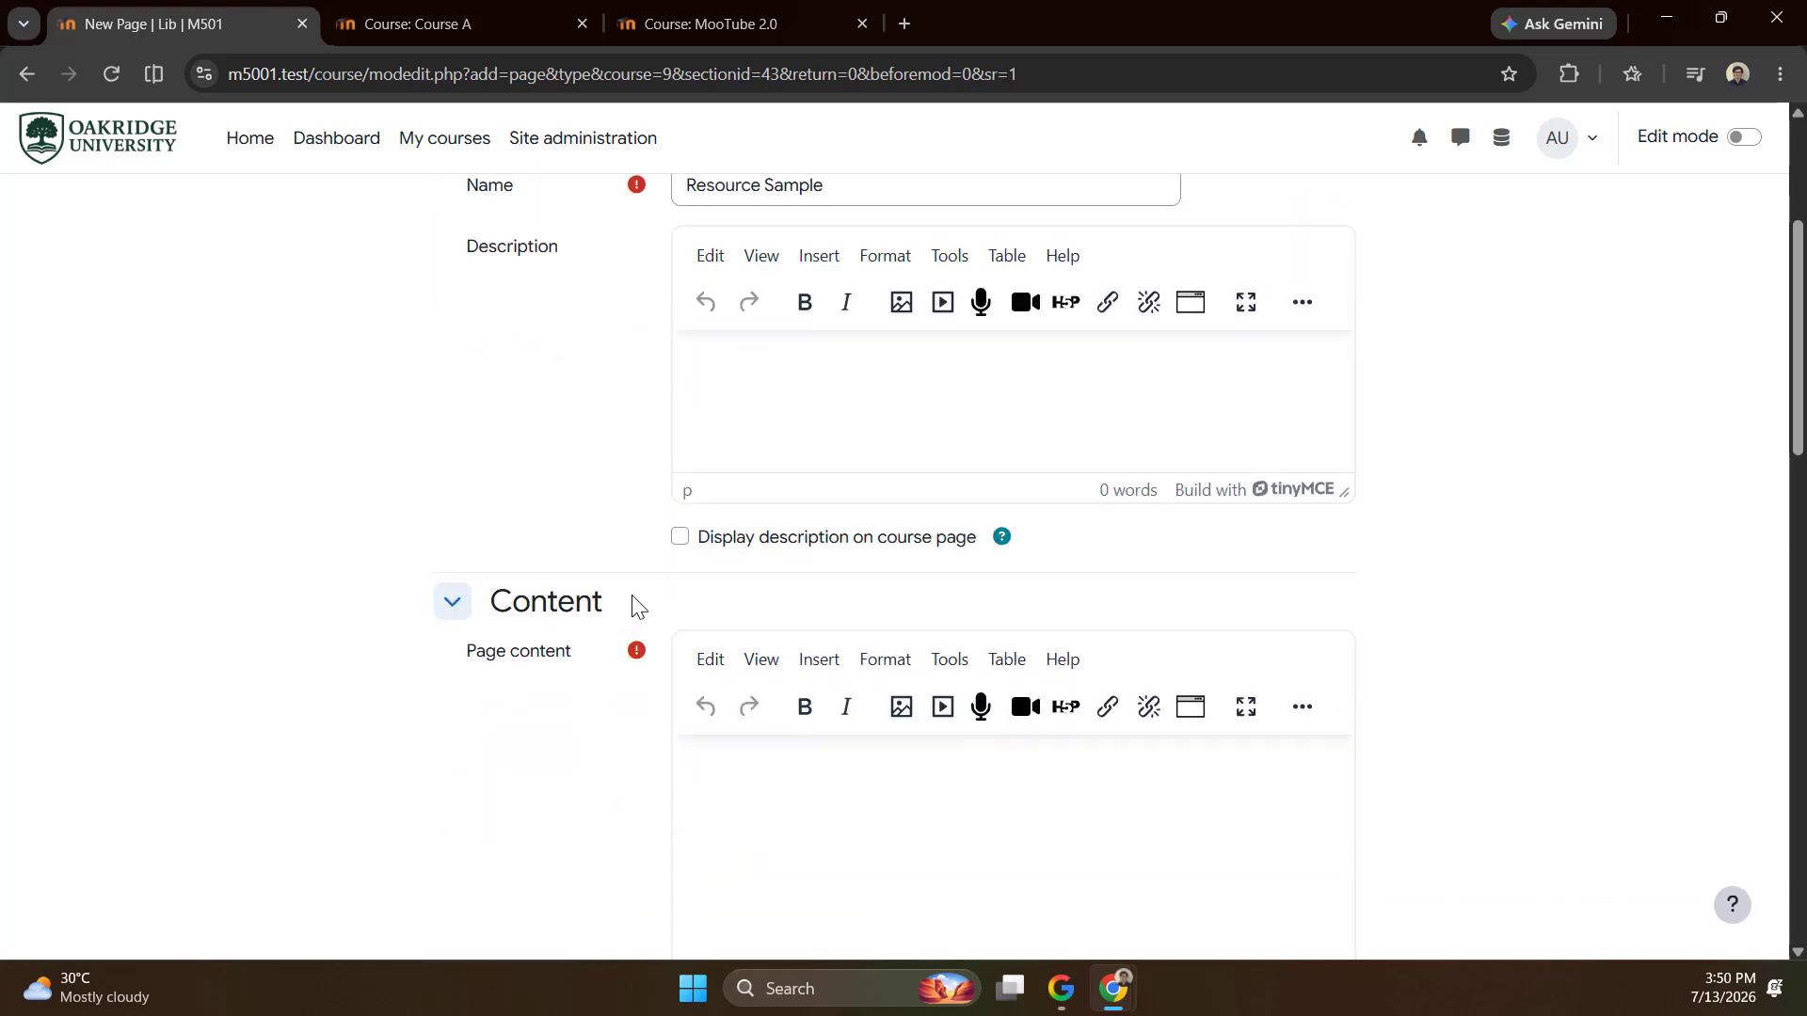
scroll(771, 443, down, 3)
click(758, 559)
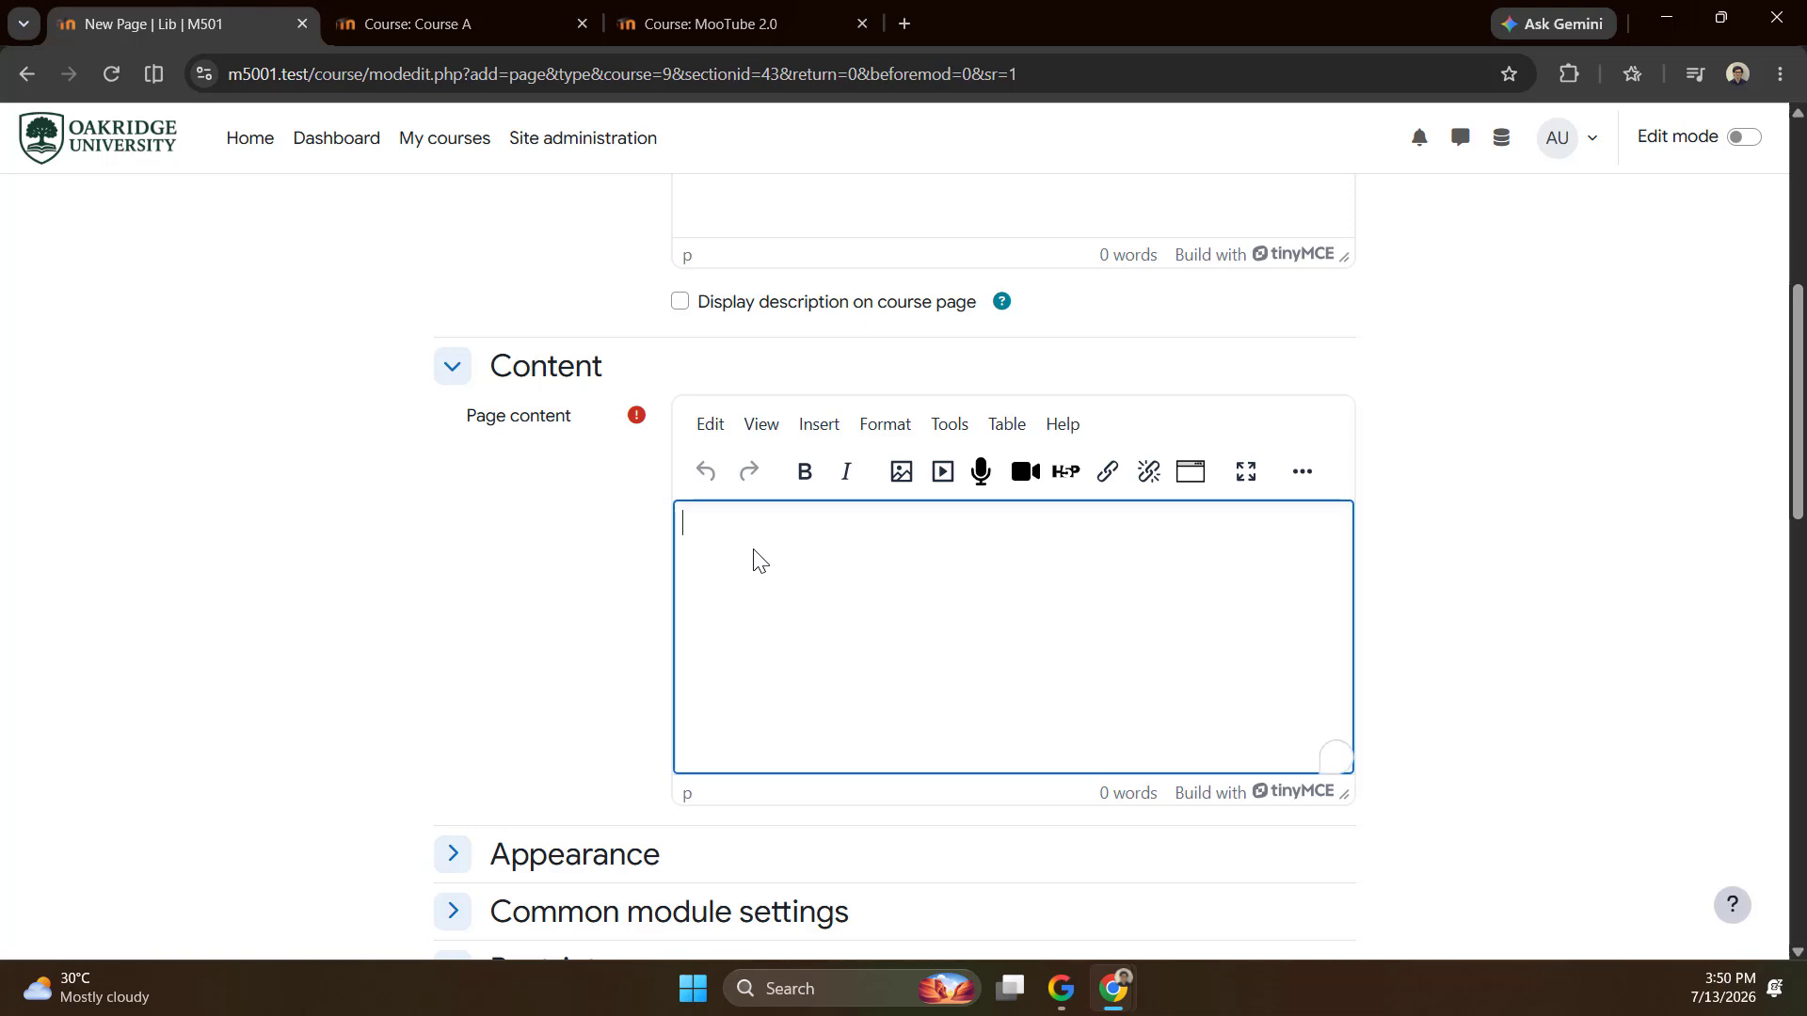
text(This is)
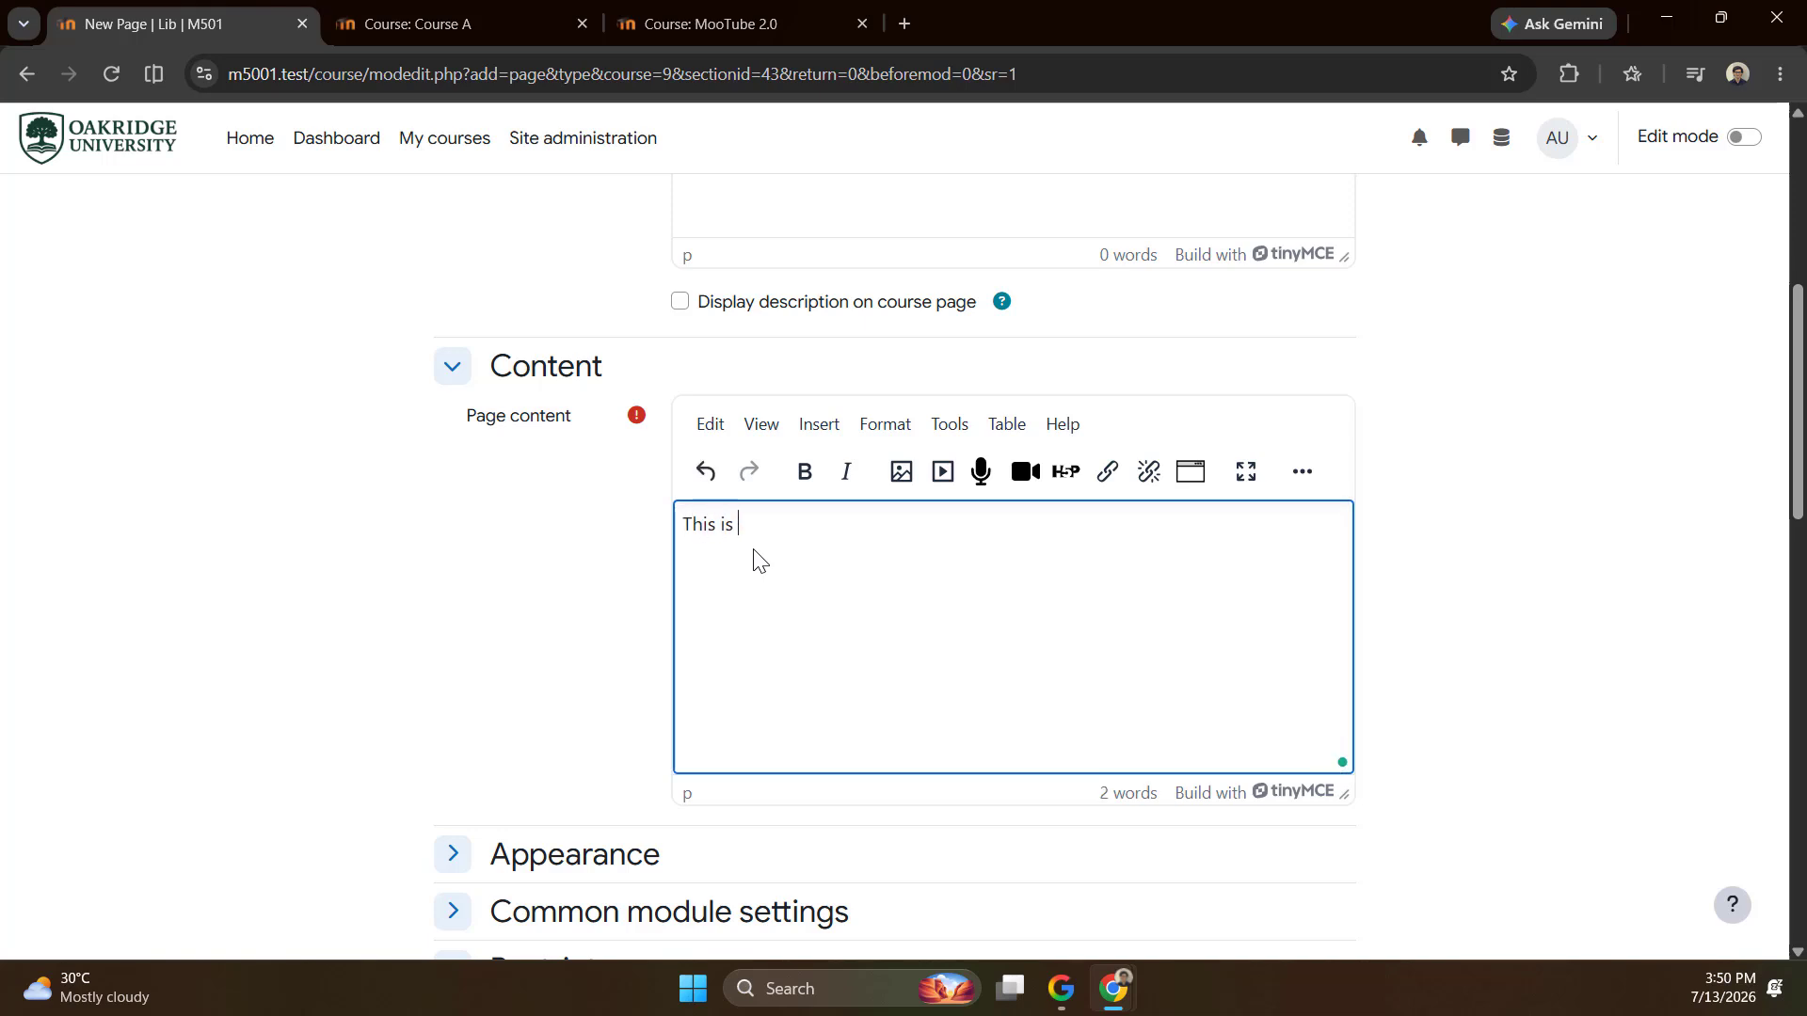
text( a sample content.)
Set the page's Resource Type to Reading in its quick settings.
scroll(757, 583, down, 6)
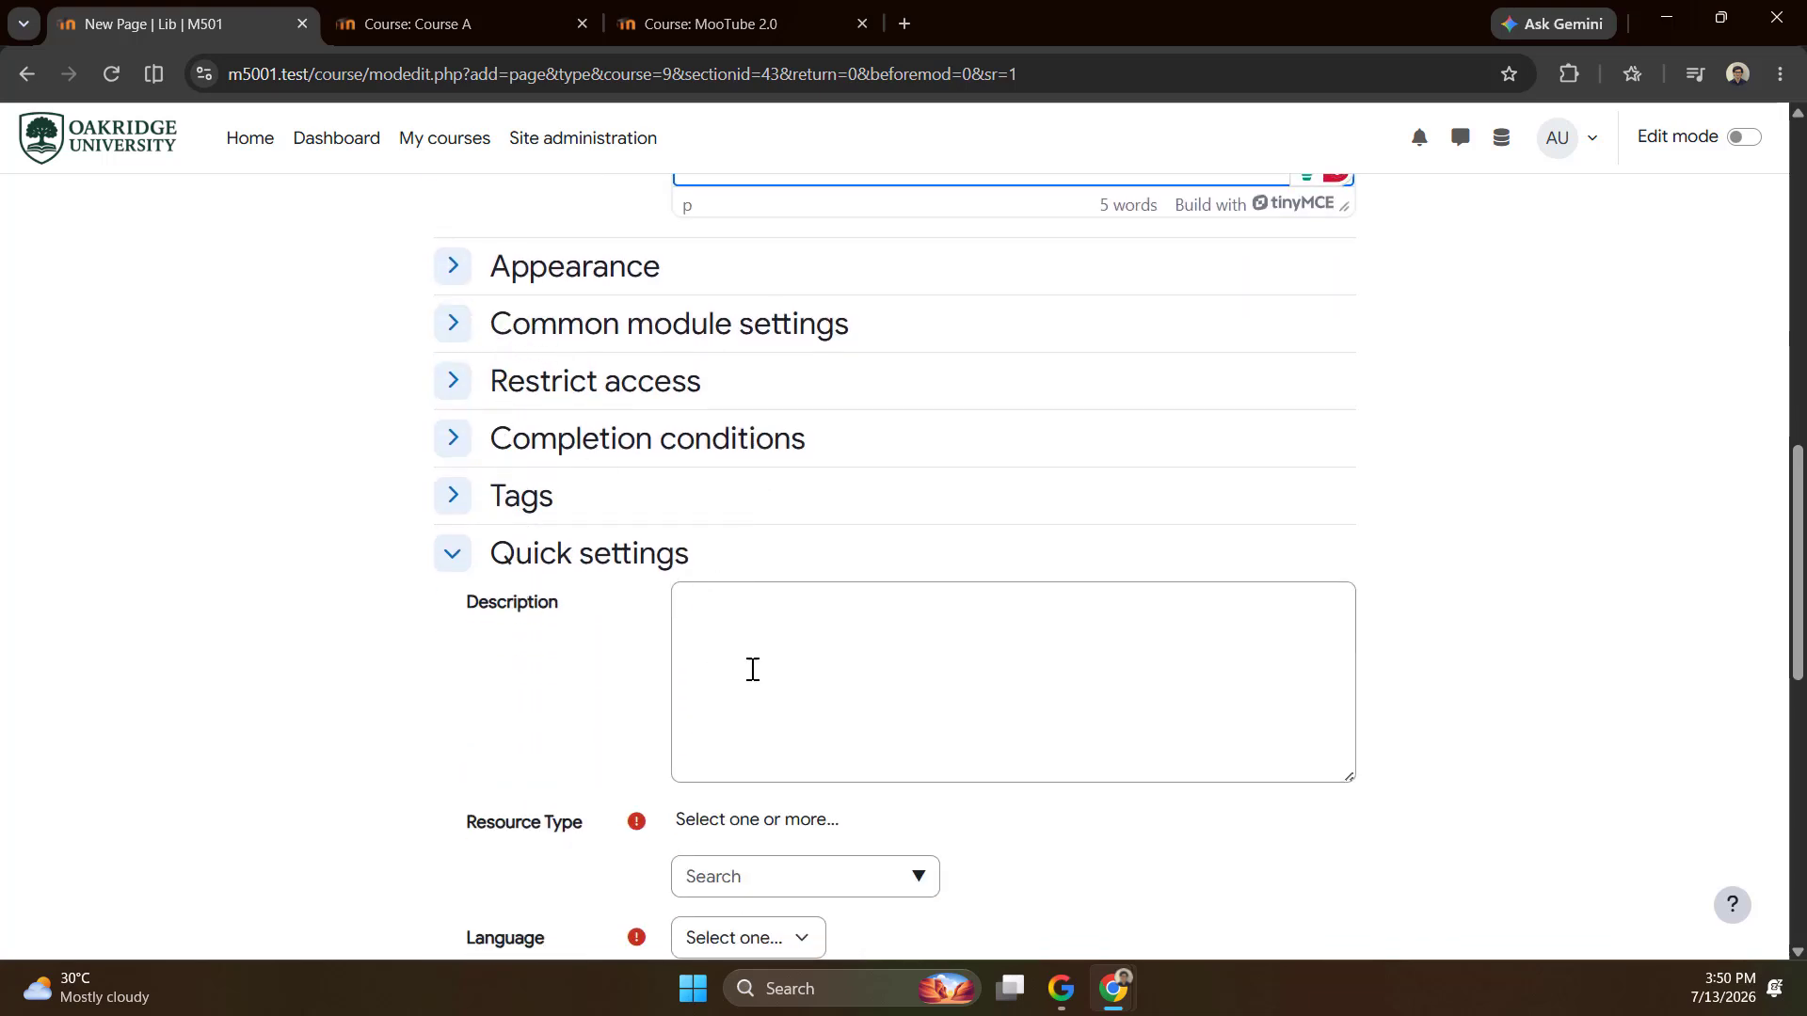
scroll(753, 674, down, 3)
click(778, 396)
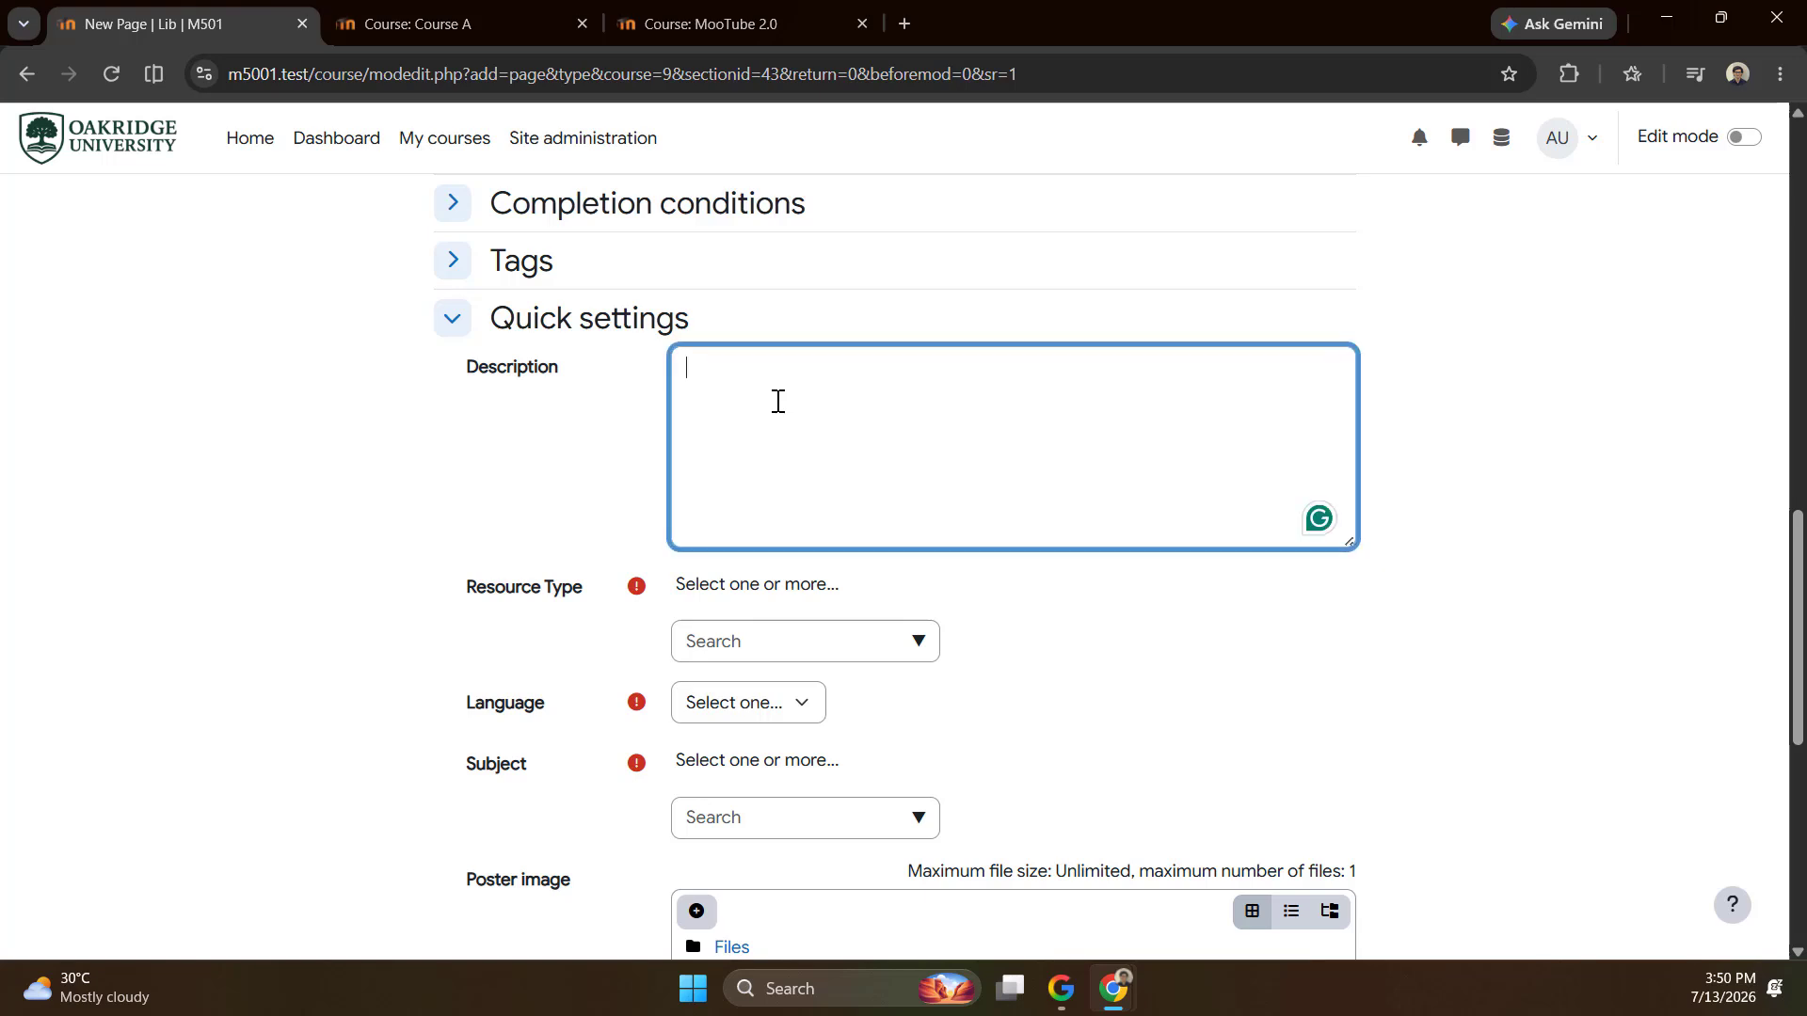
scroll(866, 593, down, 1)
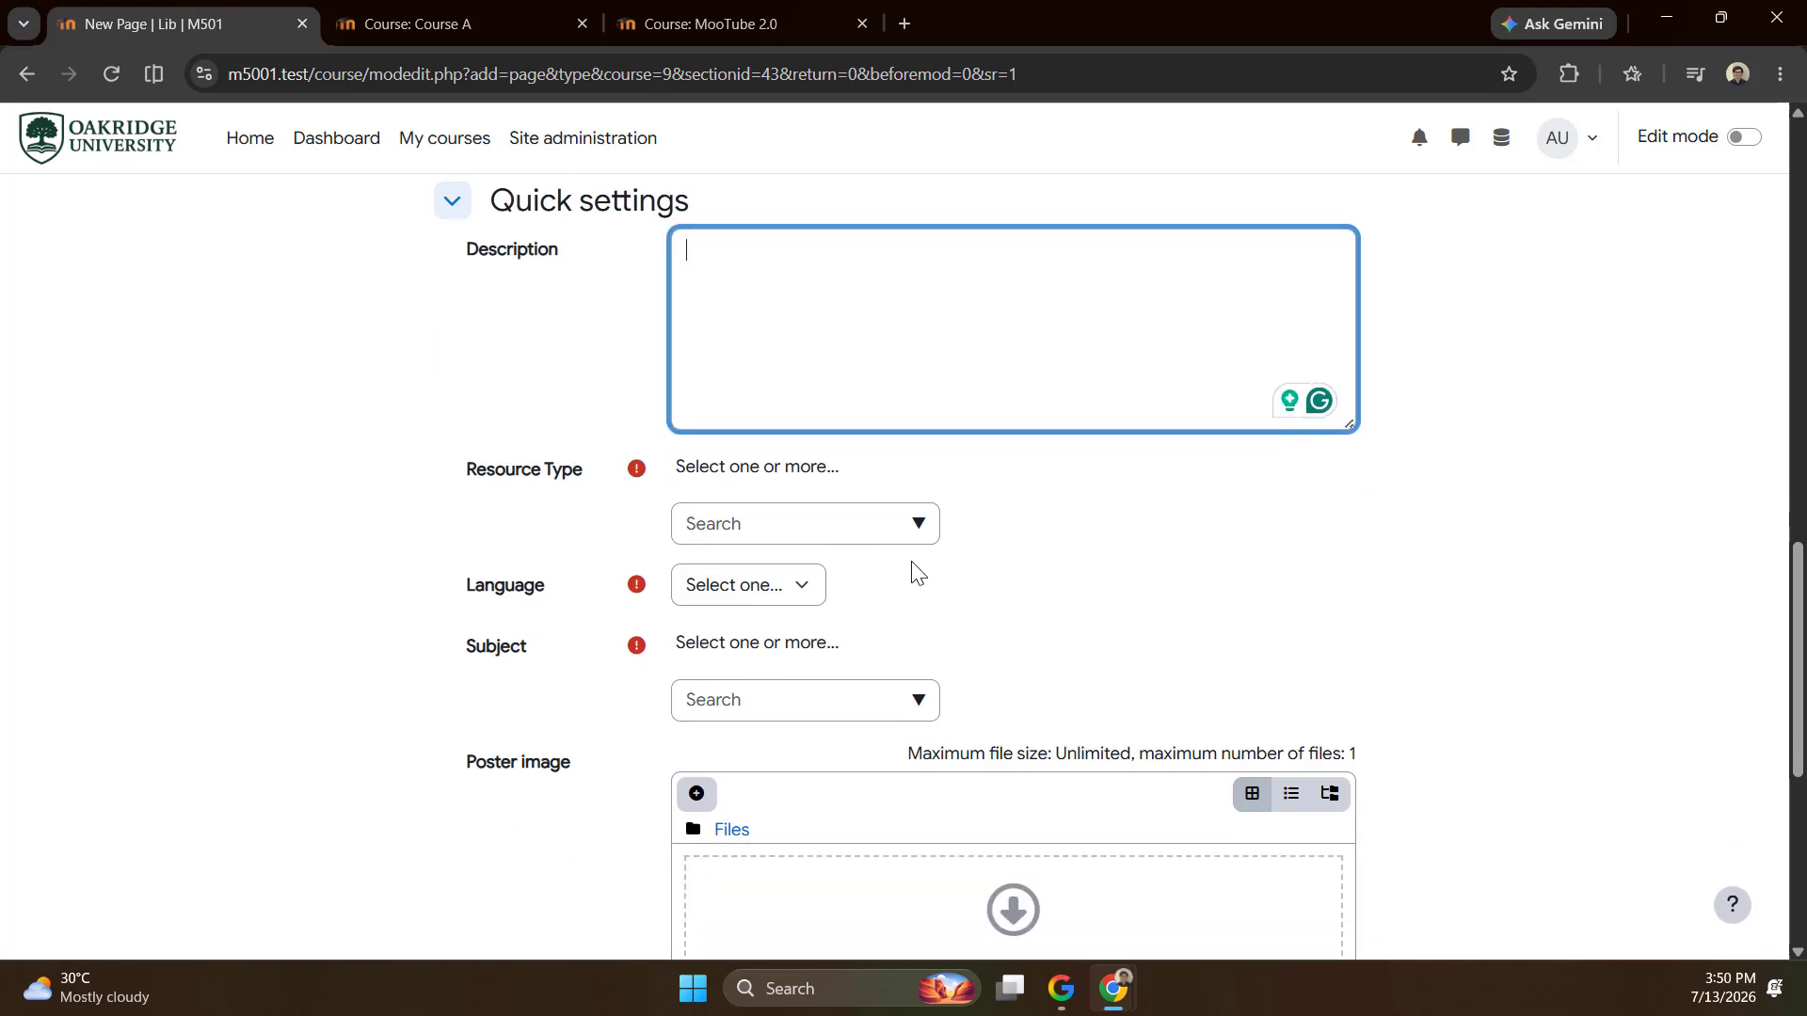
click(919, 524)
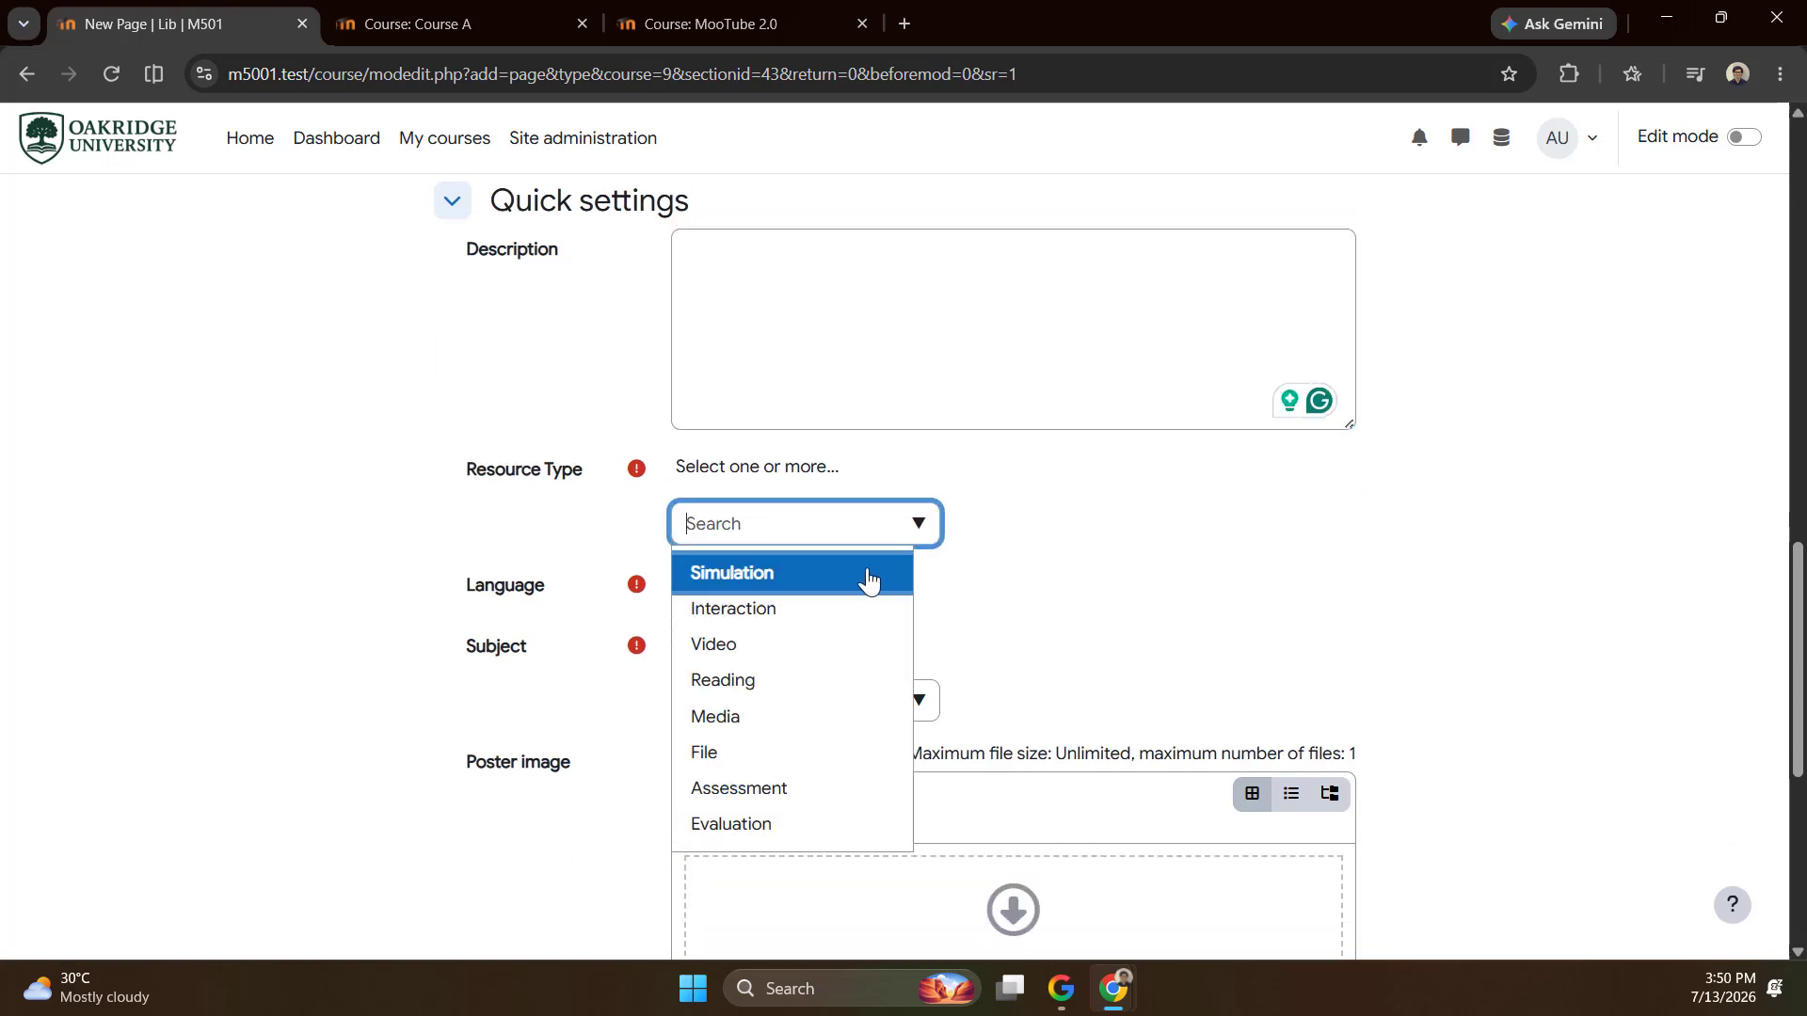
click(811, 697)
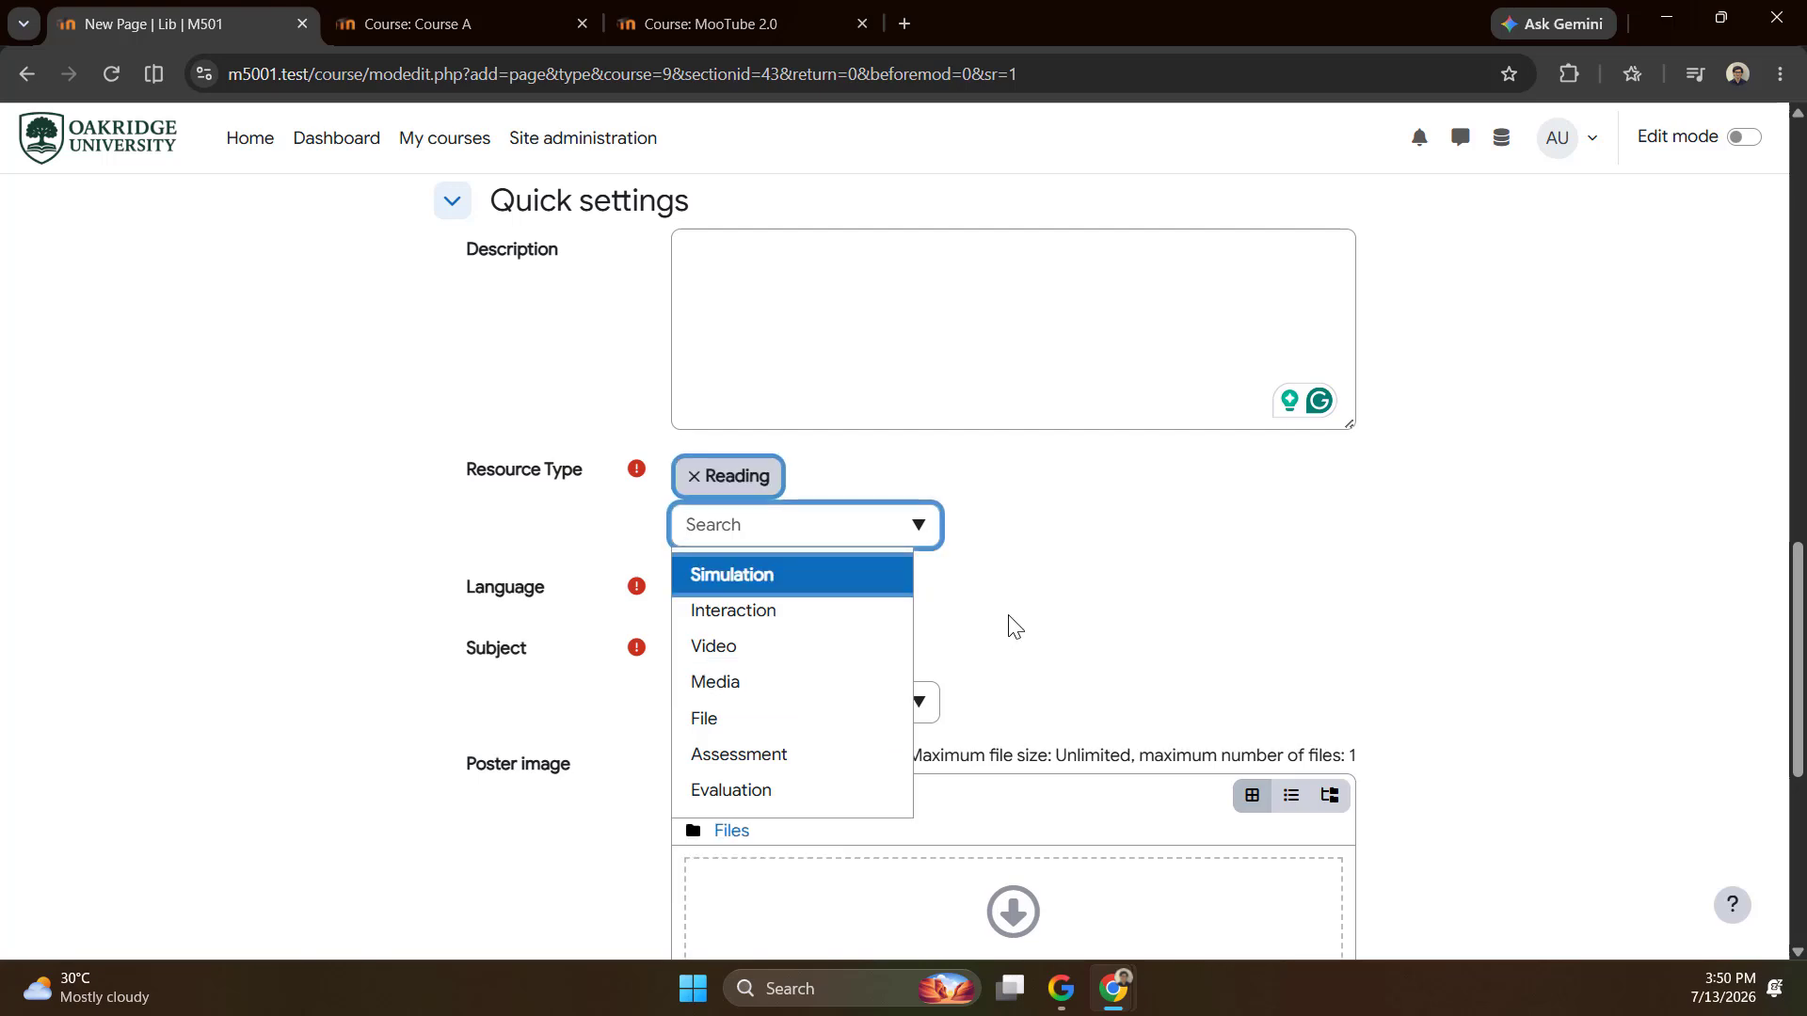
click(1008, 625)
Set the page's Language to English and its Subject to Language Art.
click(767, 595)
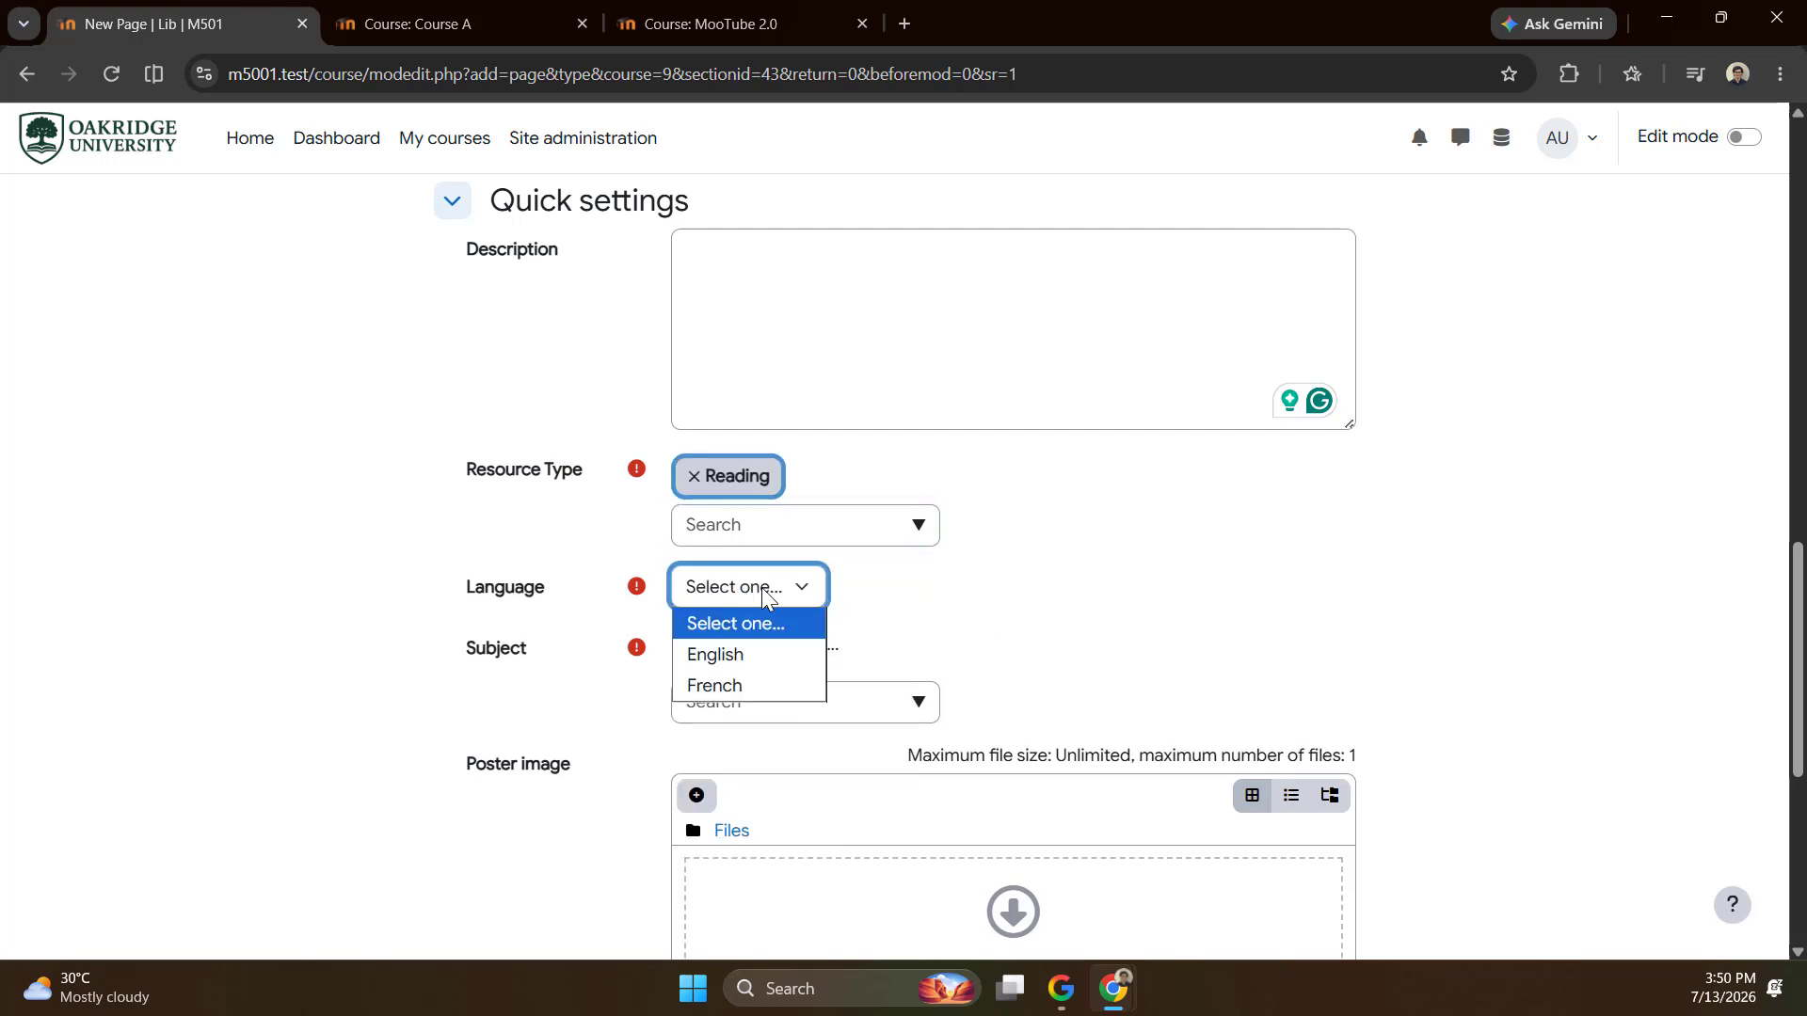
click(770, 657)
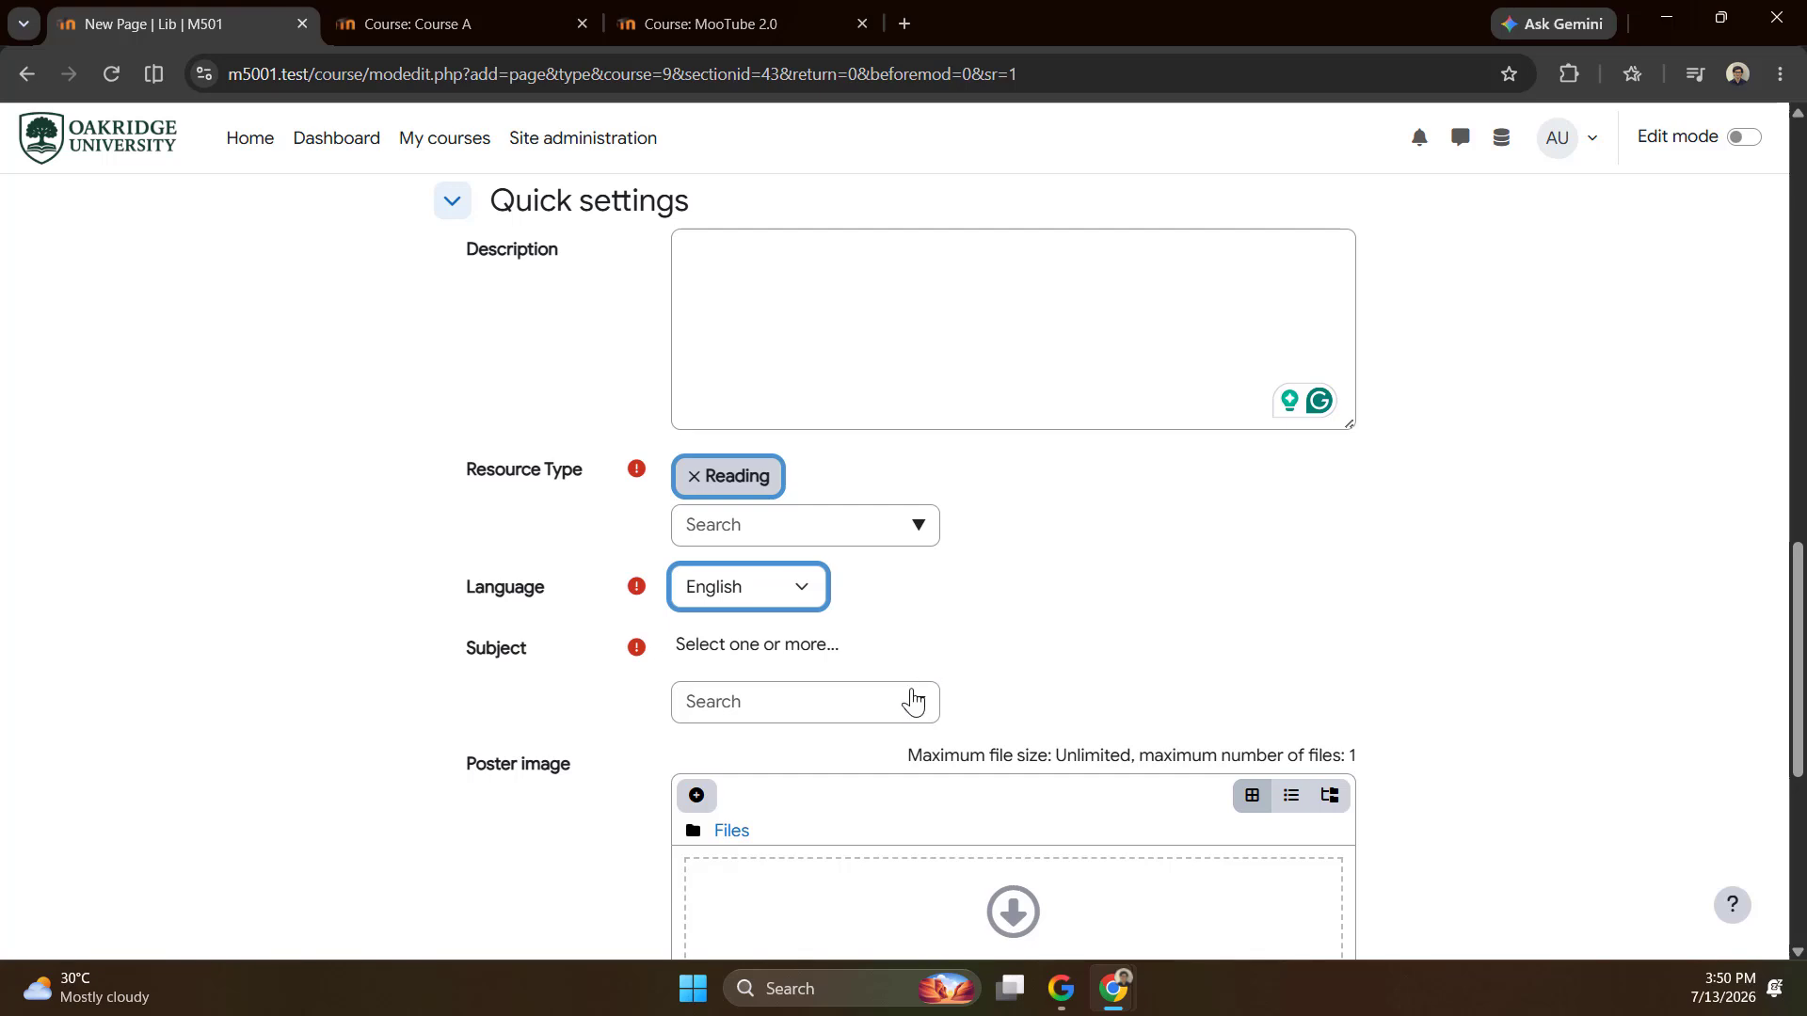
click(912, 702)
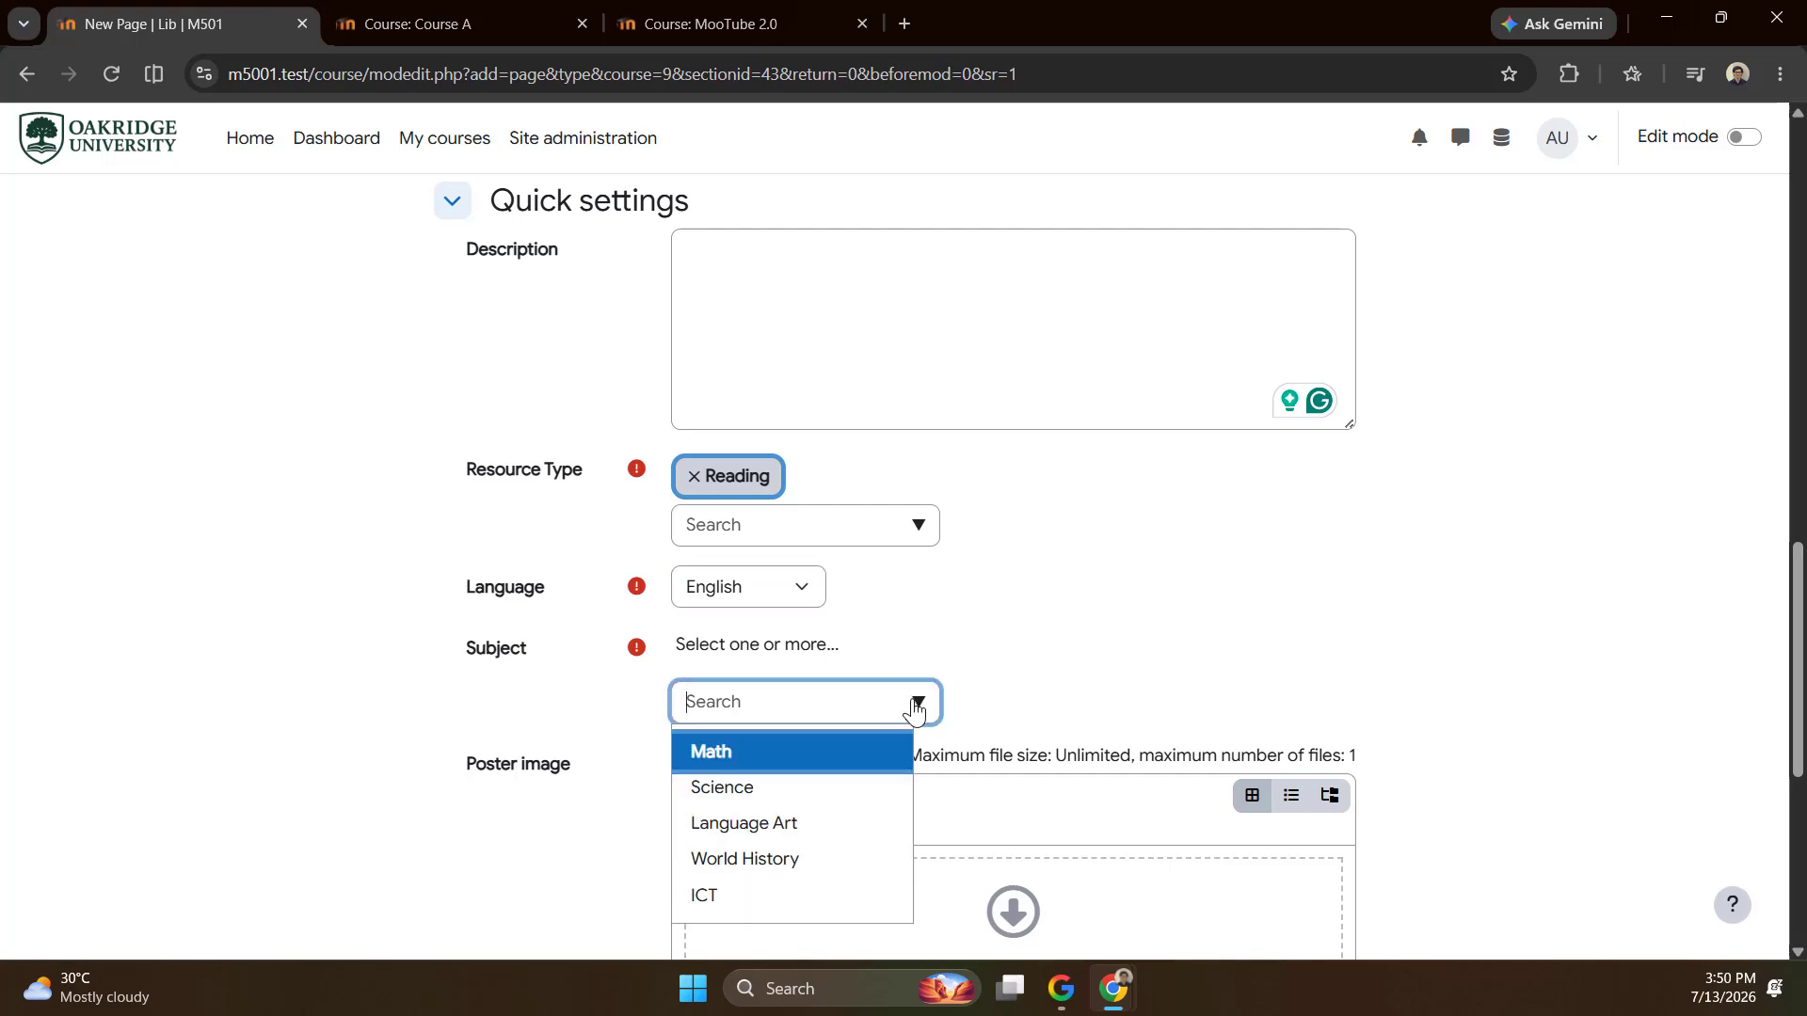
click(805, 825)
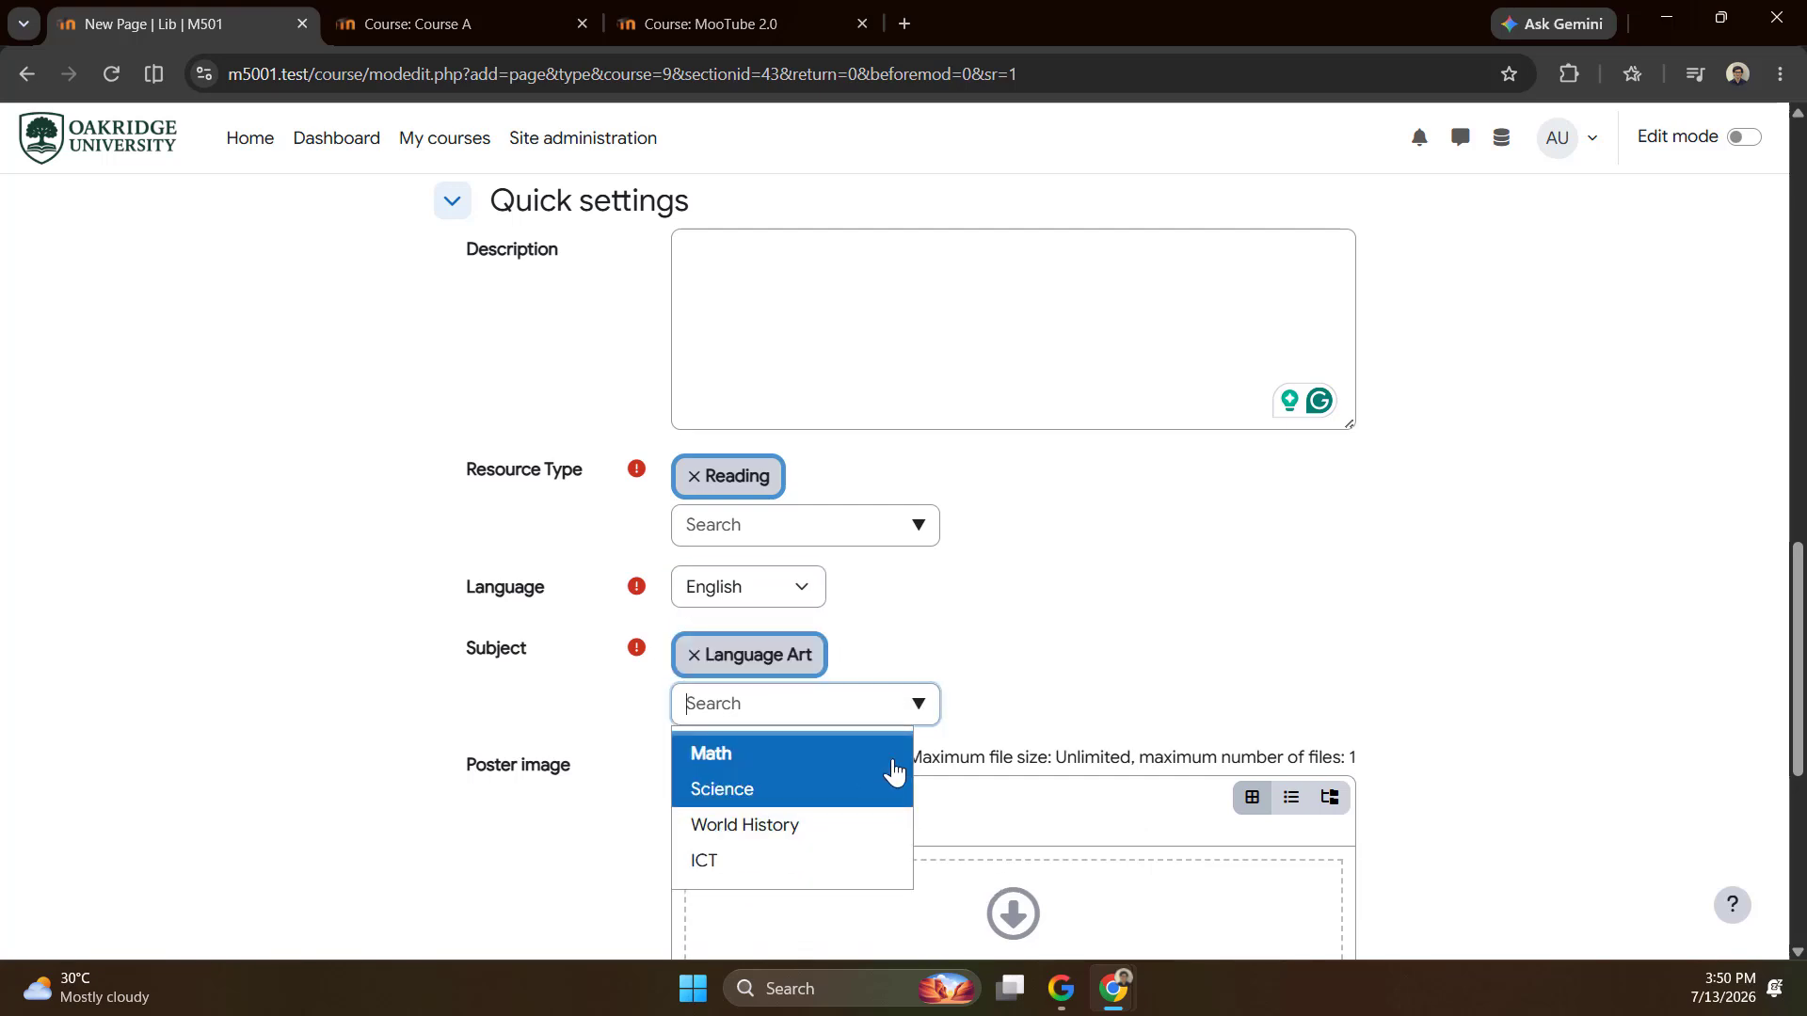
click(972, 706)
Save the Resource Sample page without a poster image or custom classes and return to the course.
scroll(969, 707, down, 3)
scroll(1024, 739, down, 3)
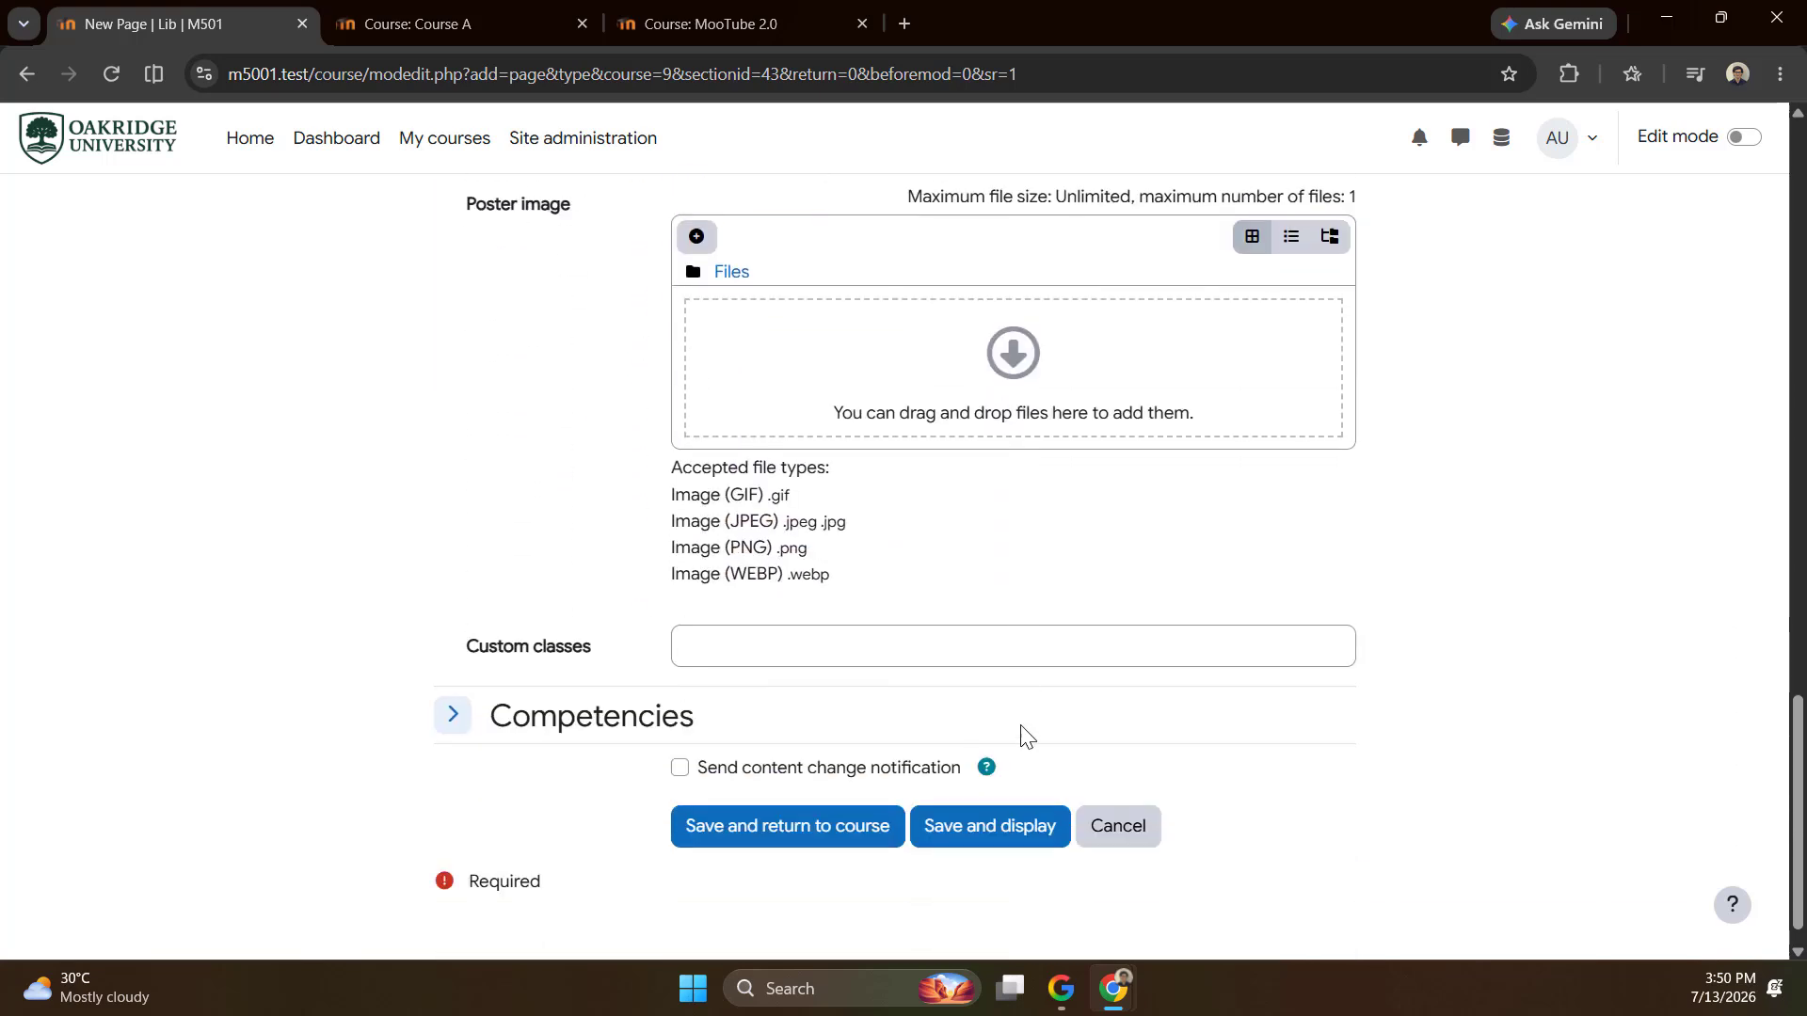
scroll(1025, 736, down, 1)
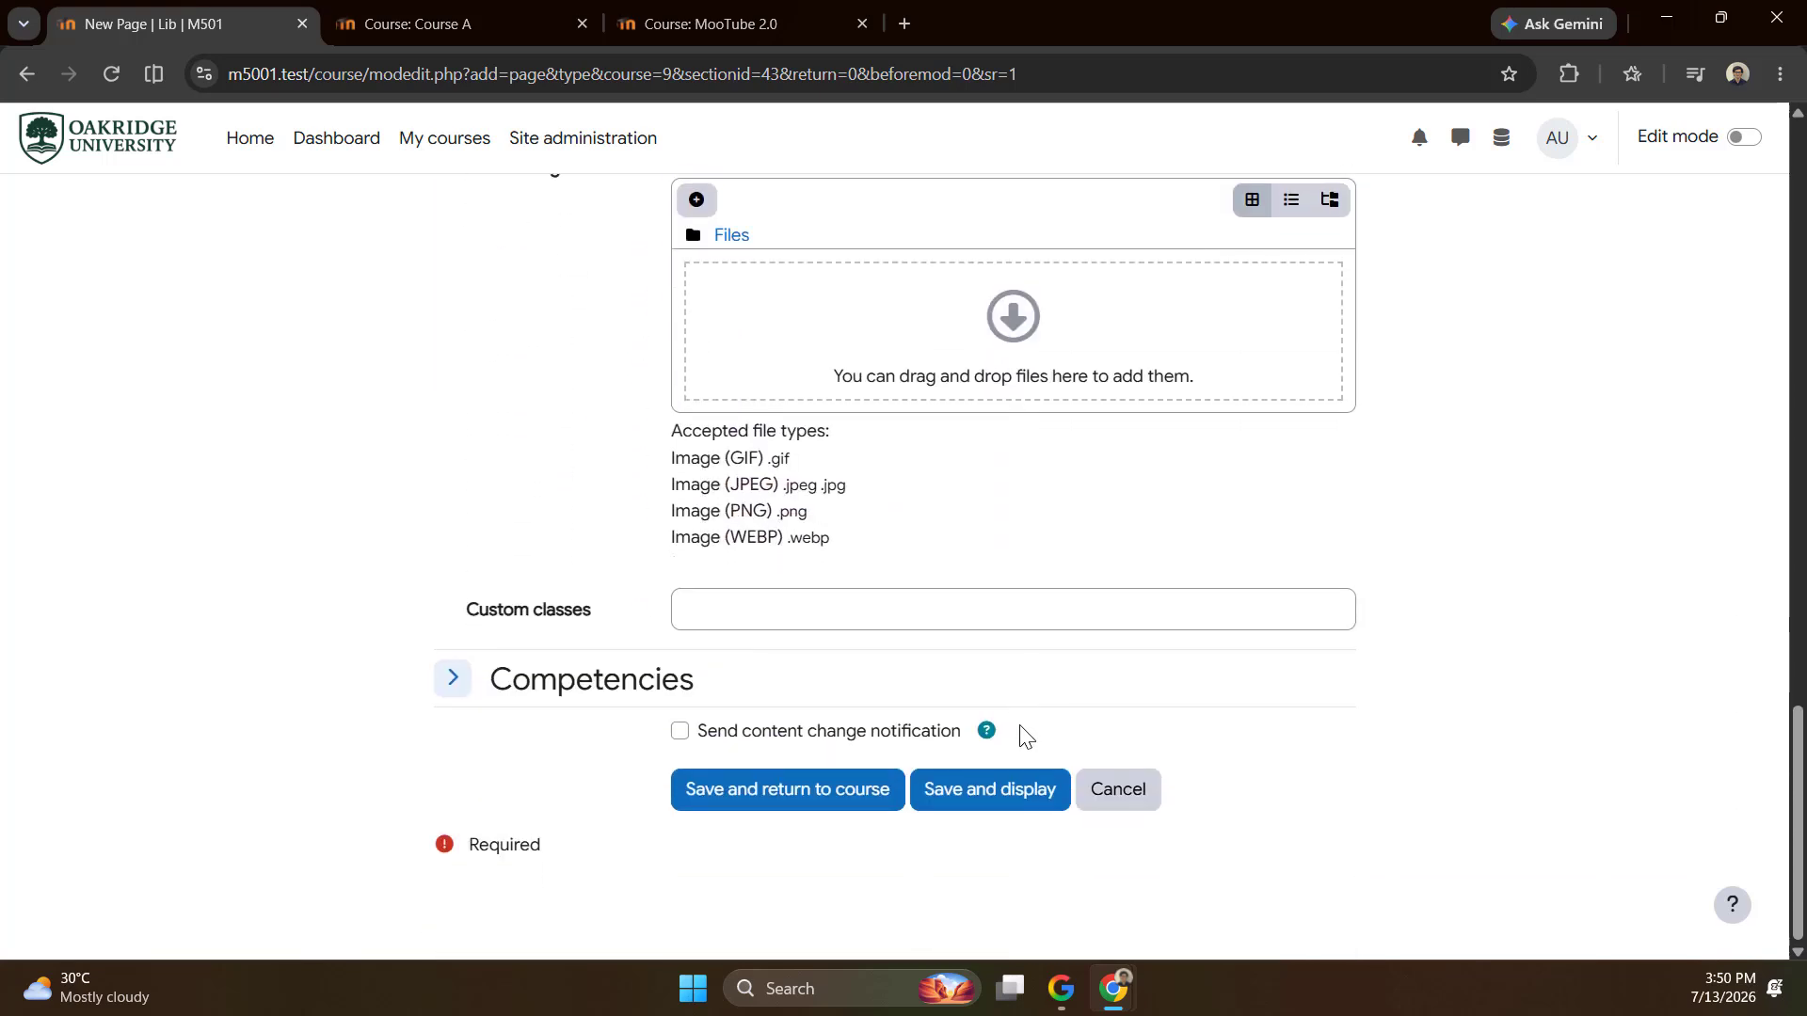
click(844, 799)
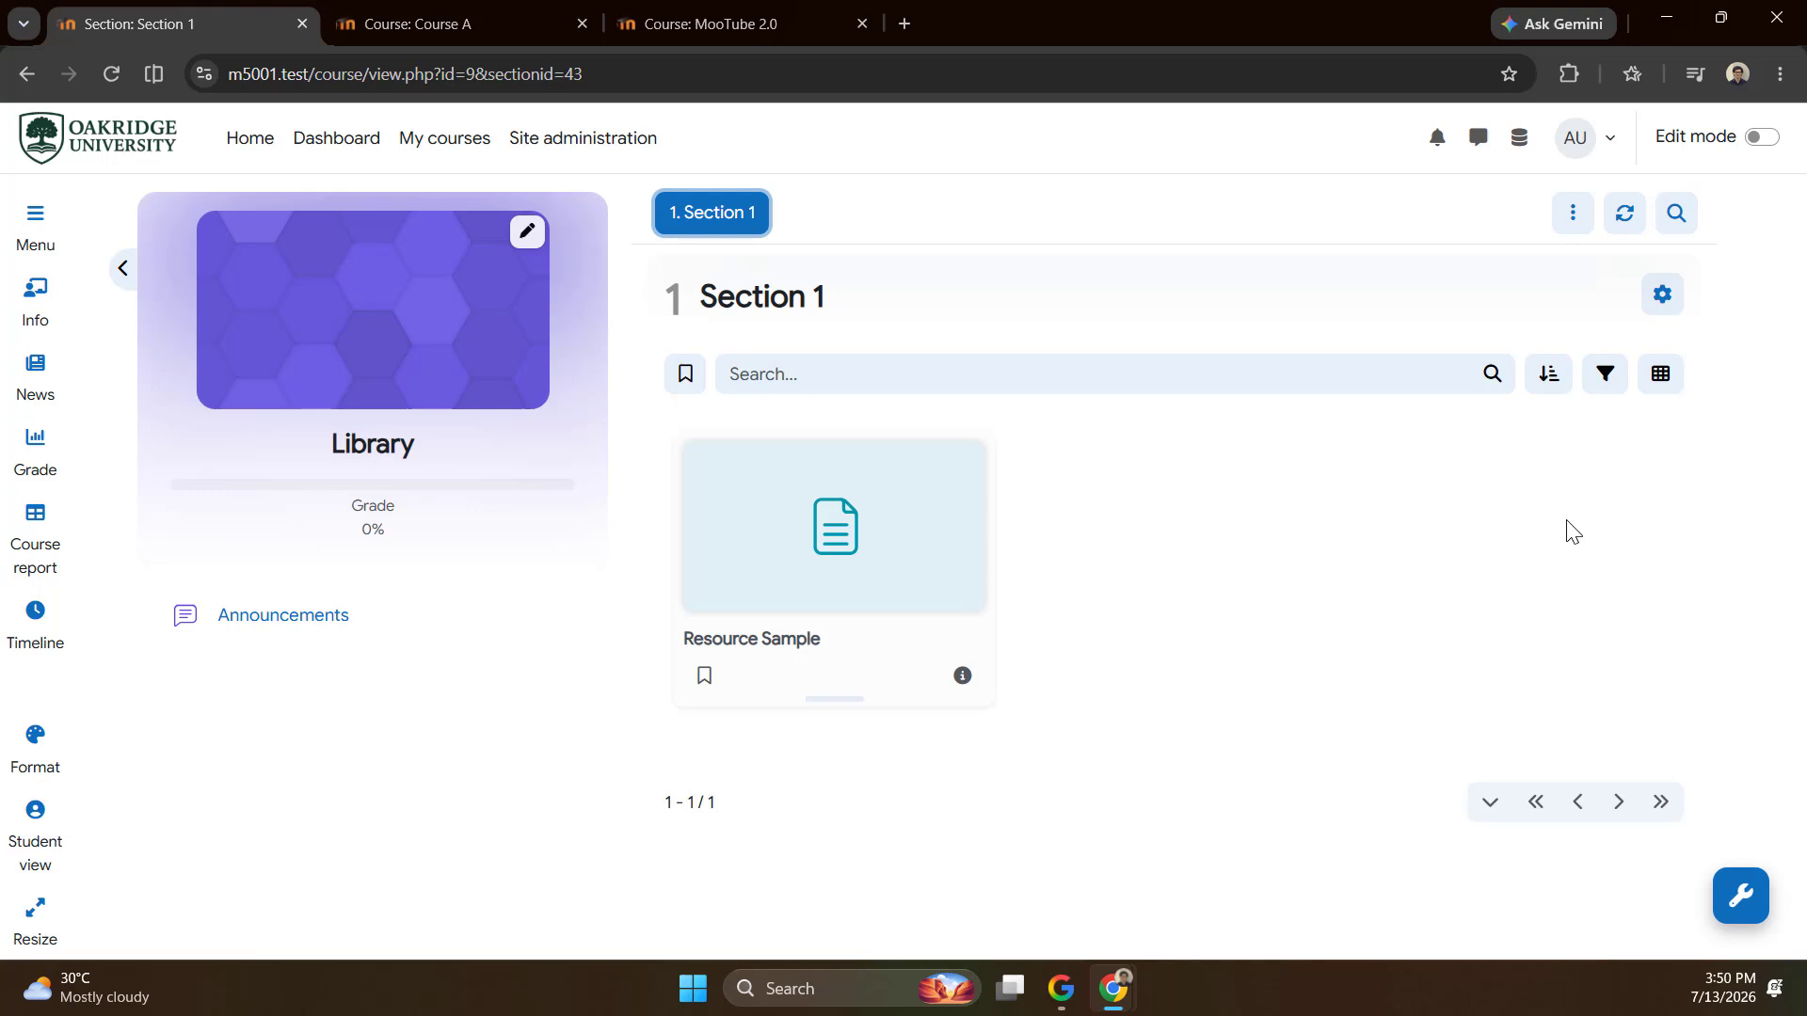
Show the Section 1 filters and examine the options offered for Resource Type and Language.
click(1606, 388)
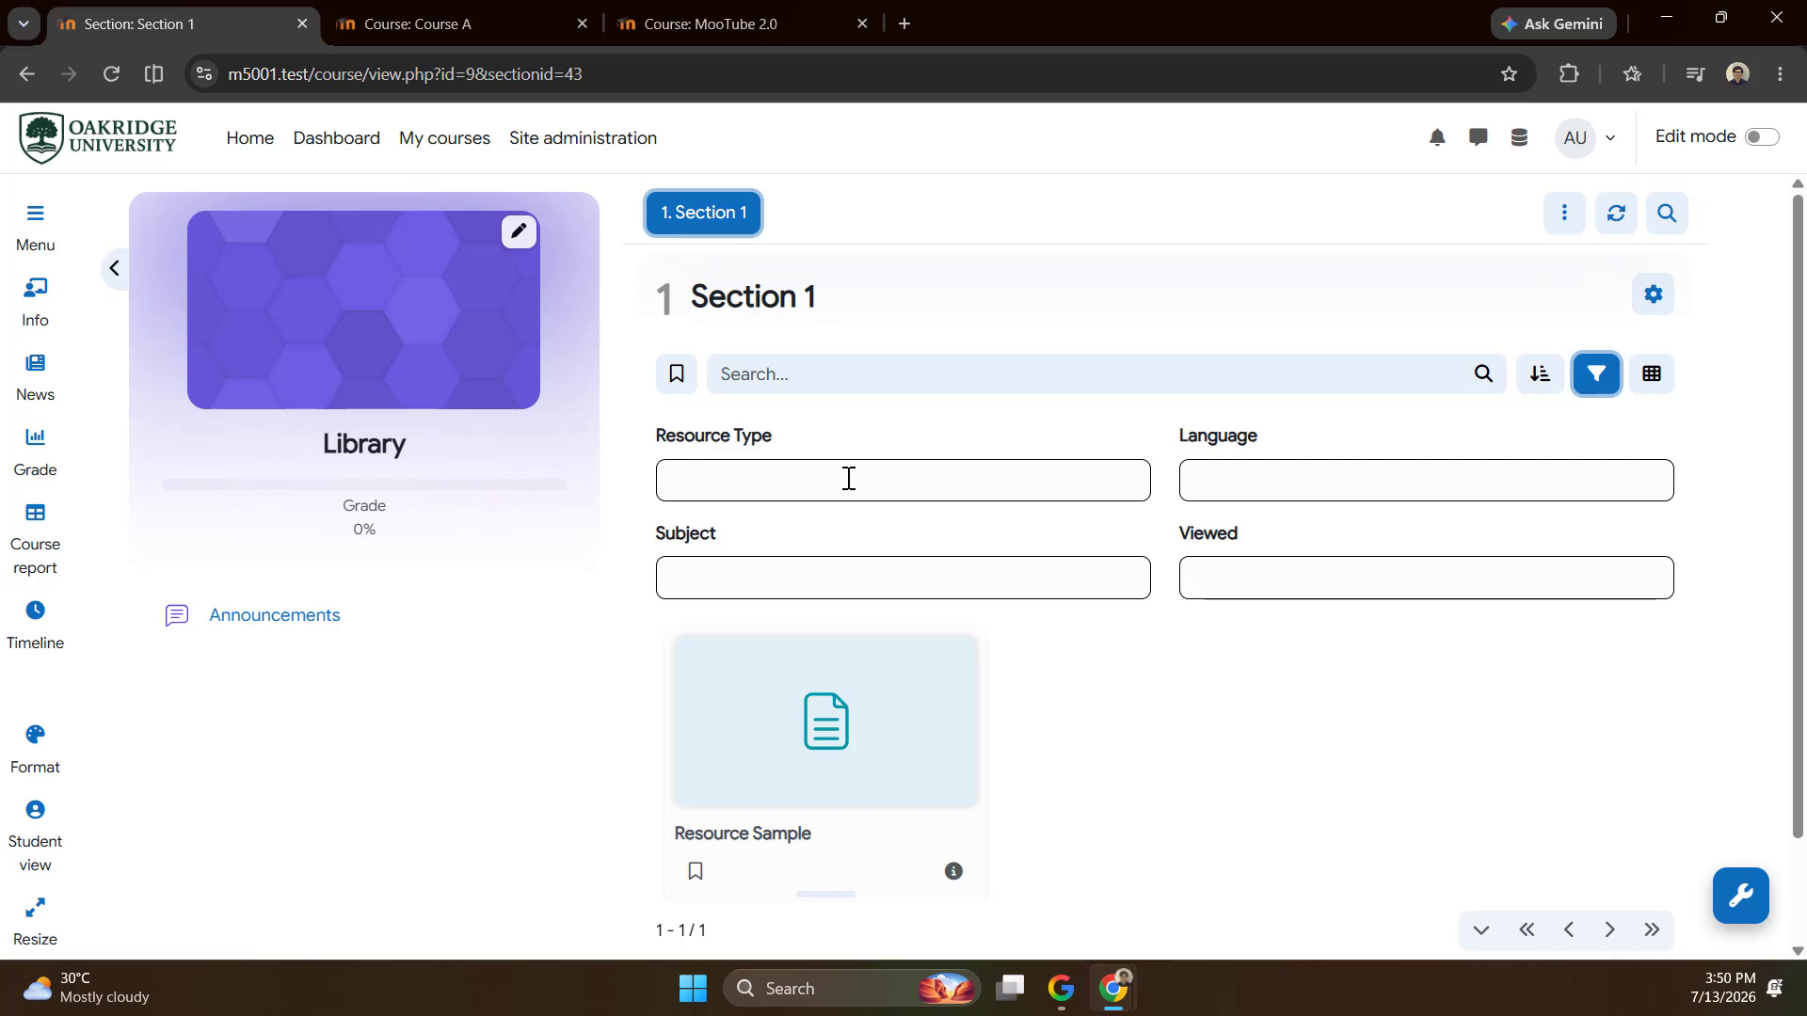
click(846, 481)
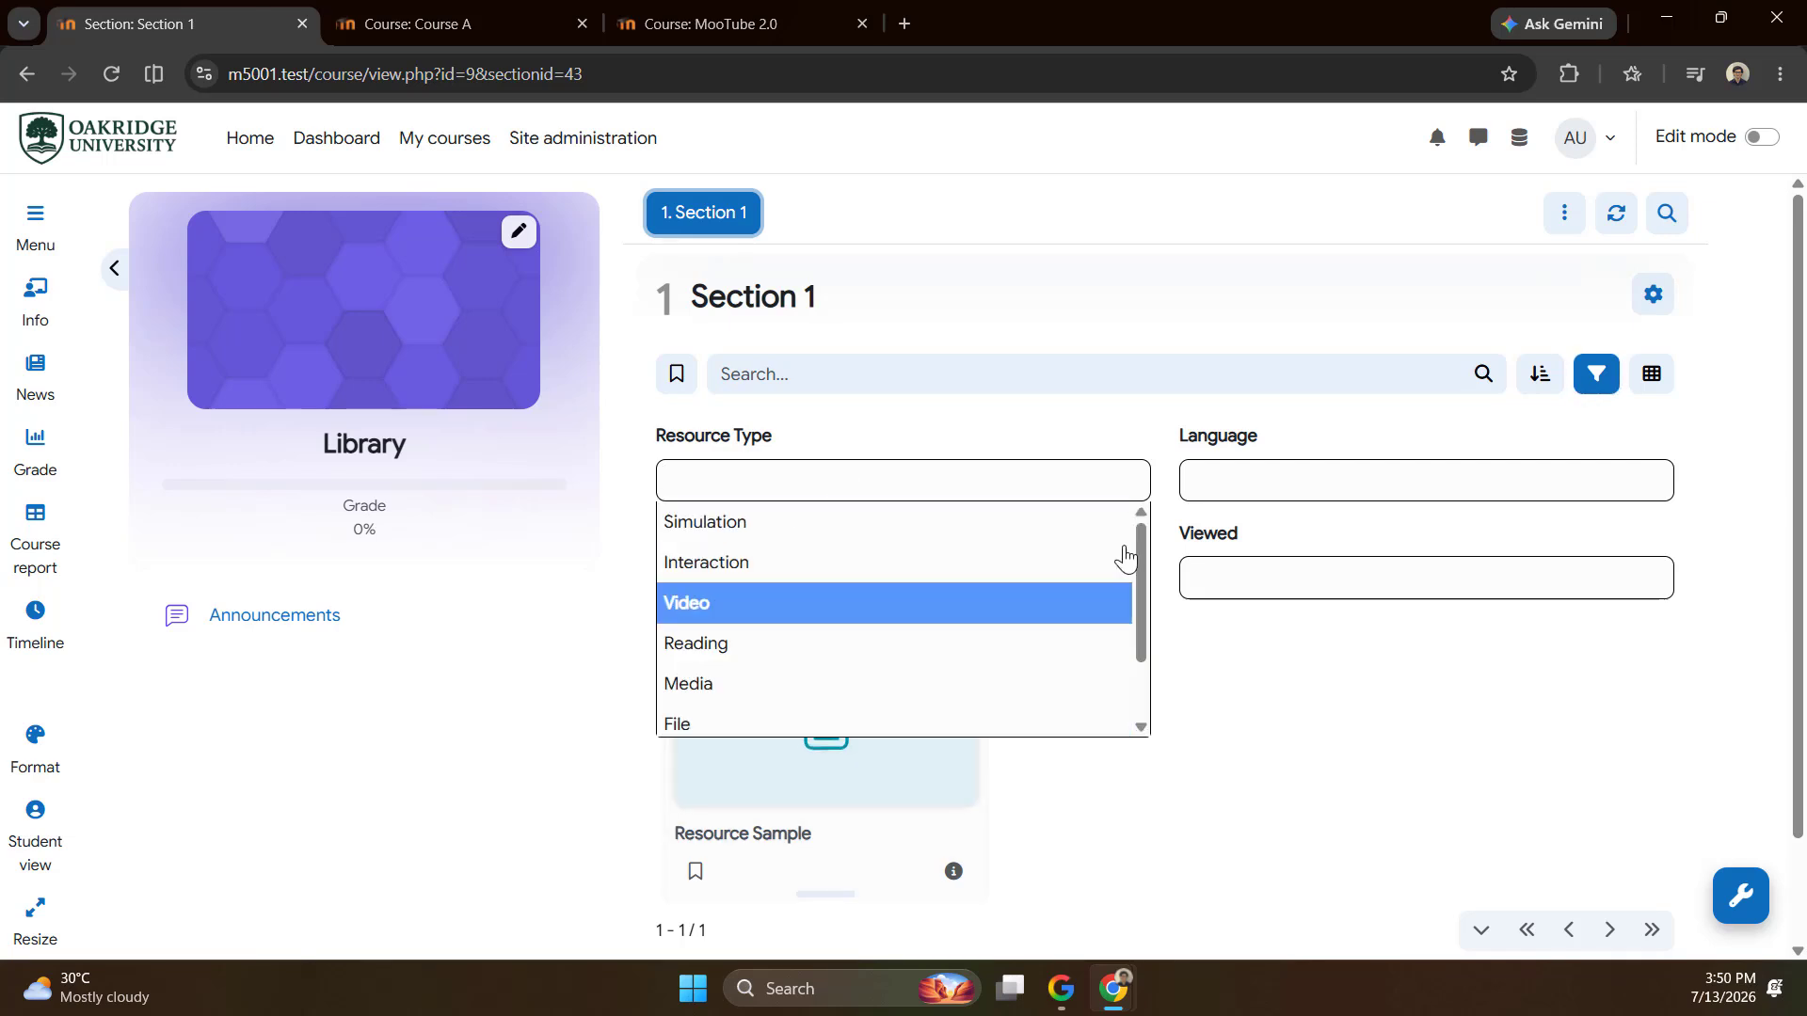
click(1250, 482)
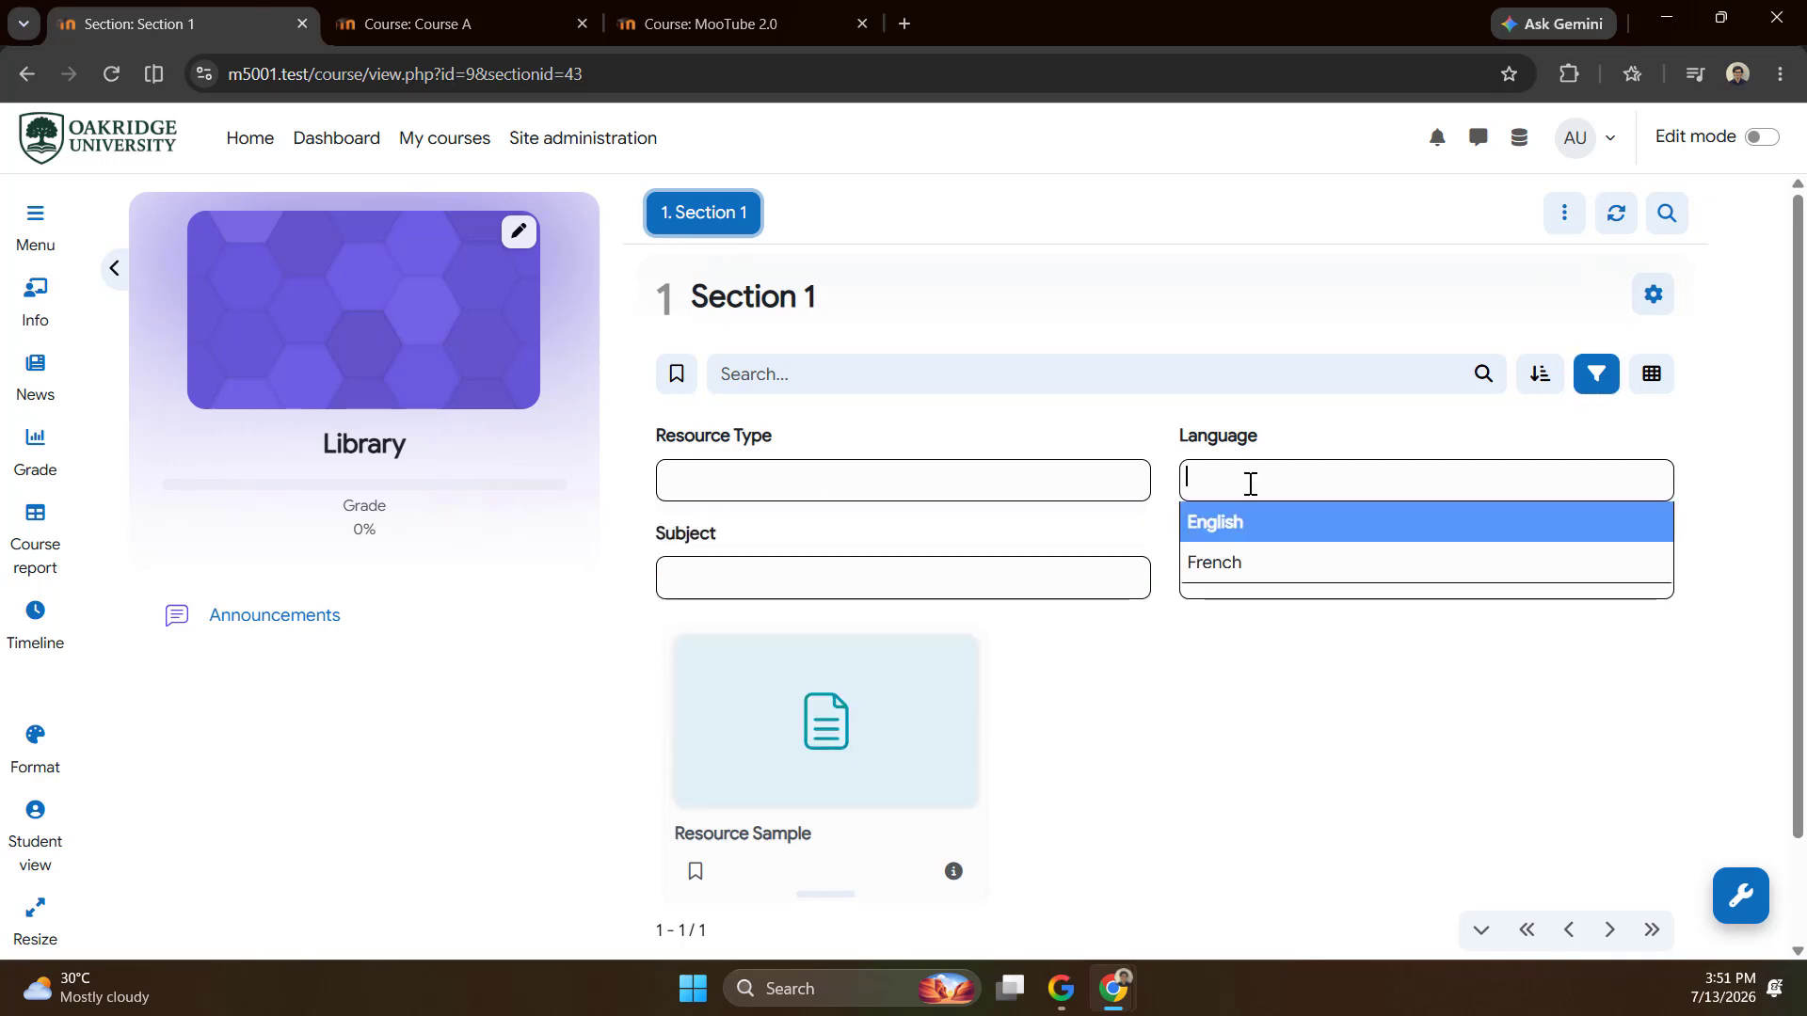
click(1139, 524)
scroll(1157, 579, down, 1)
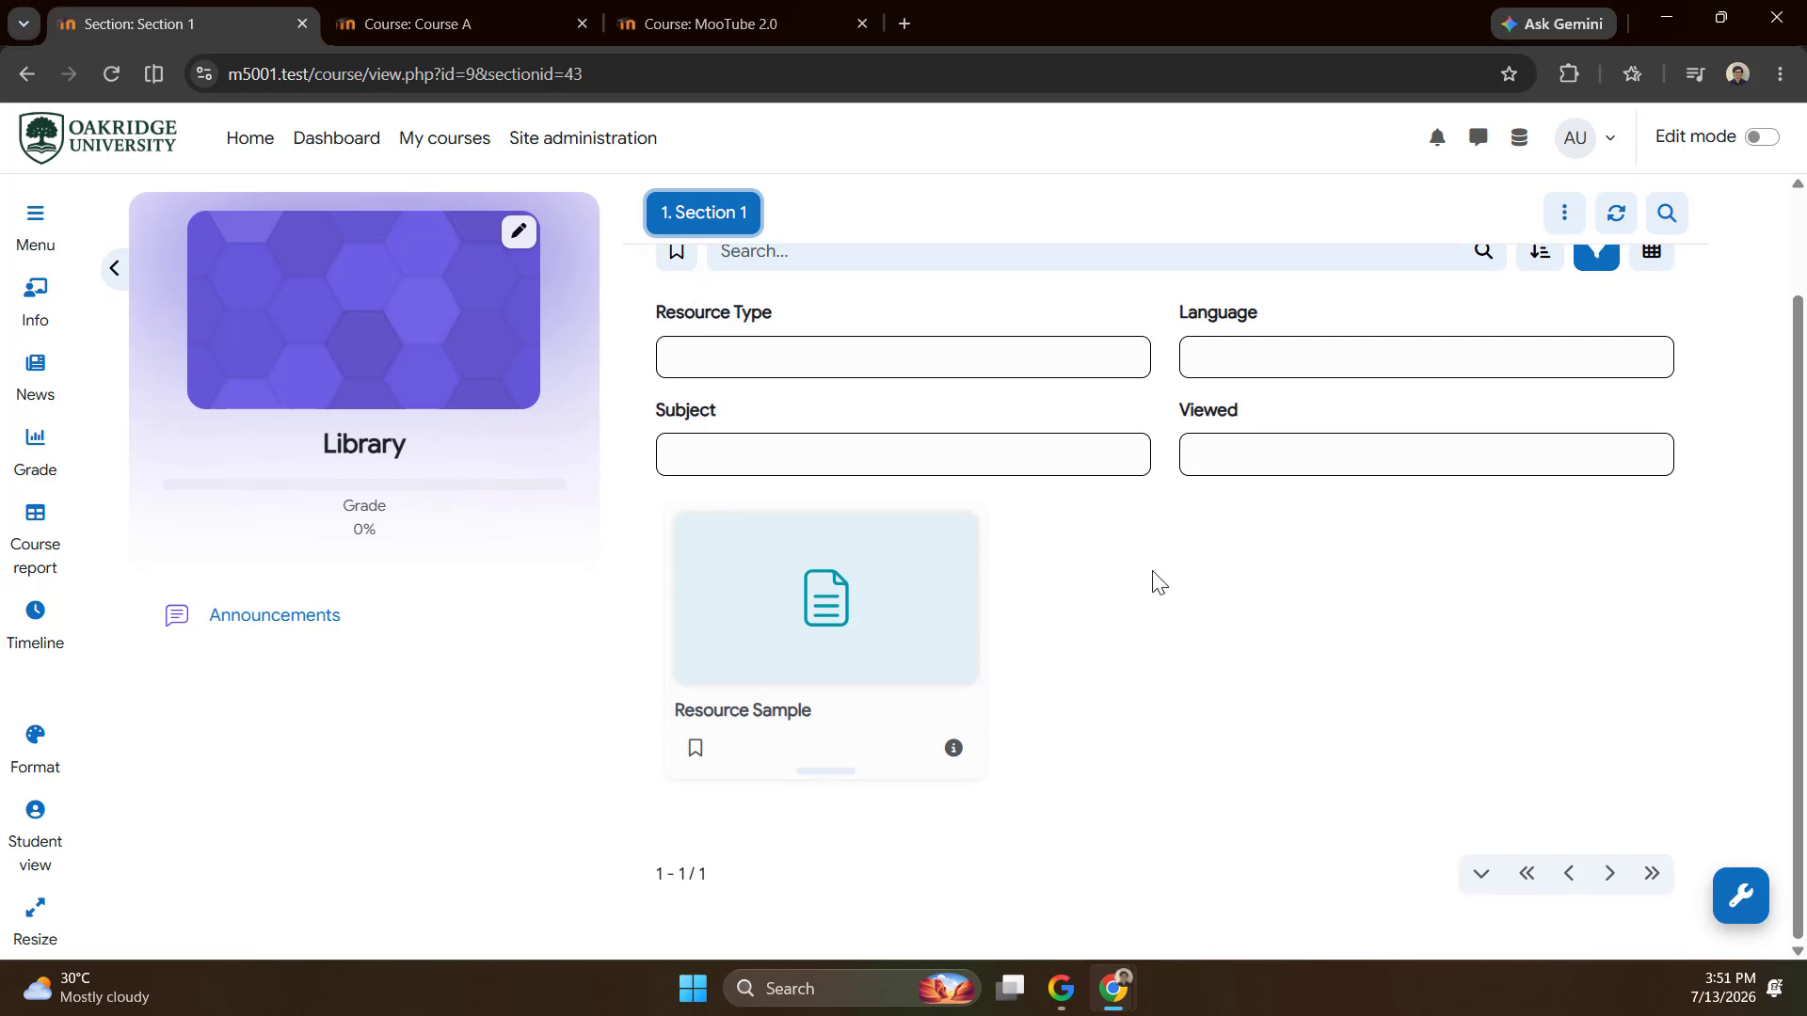
Preview the Resource Sample page's content and close the preview.
click(814, 610)
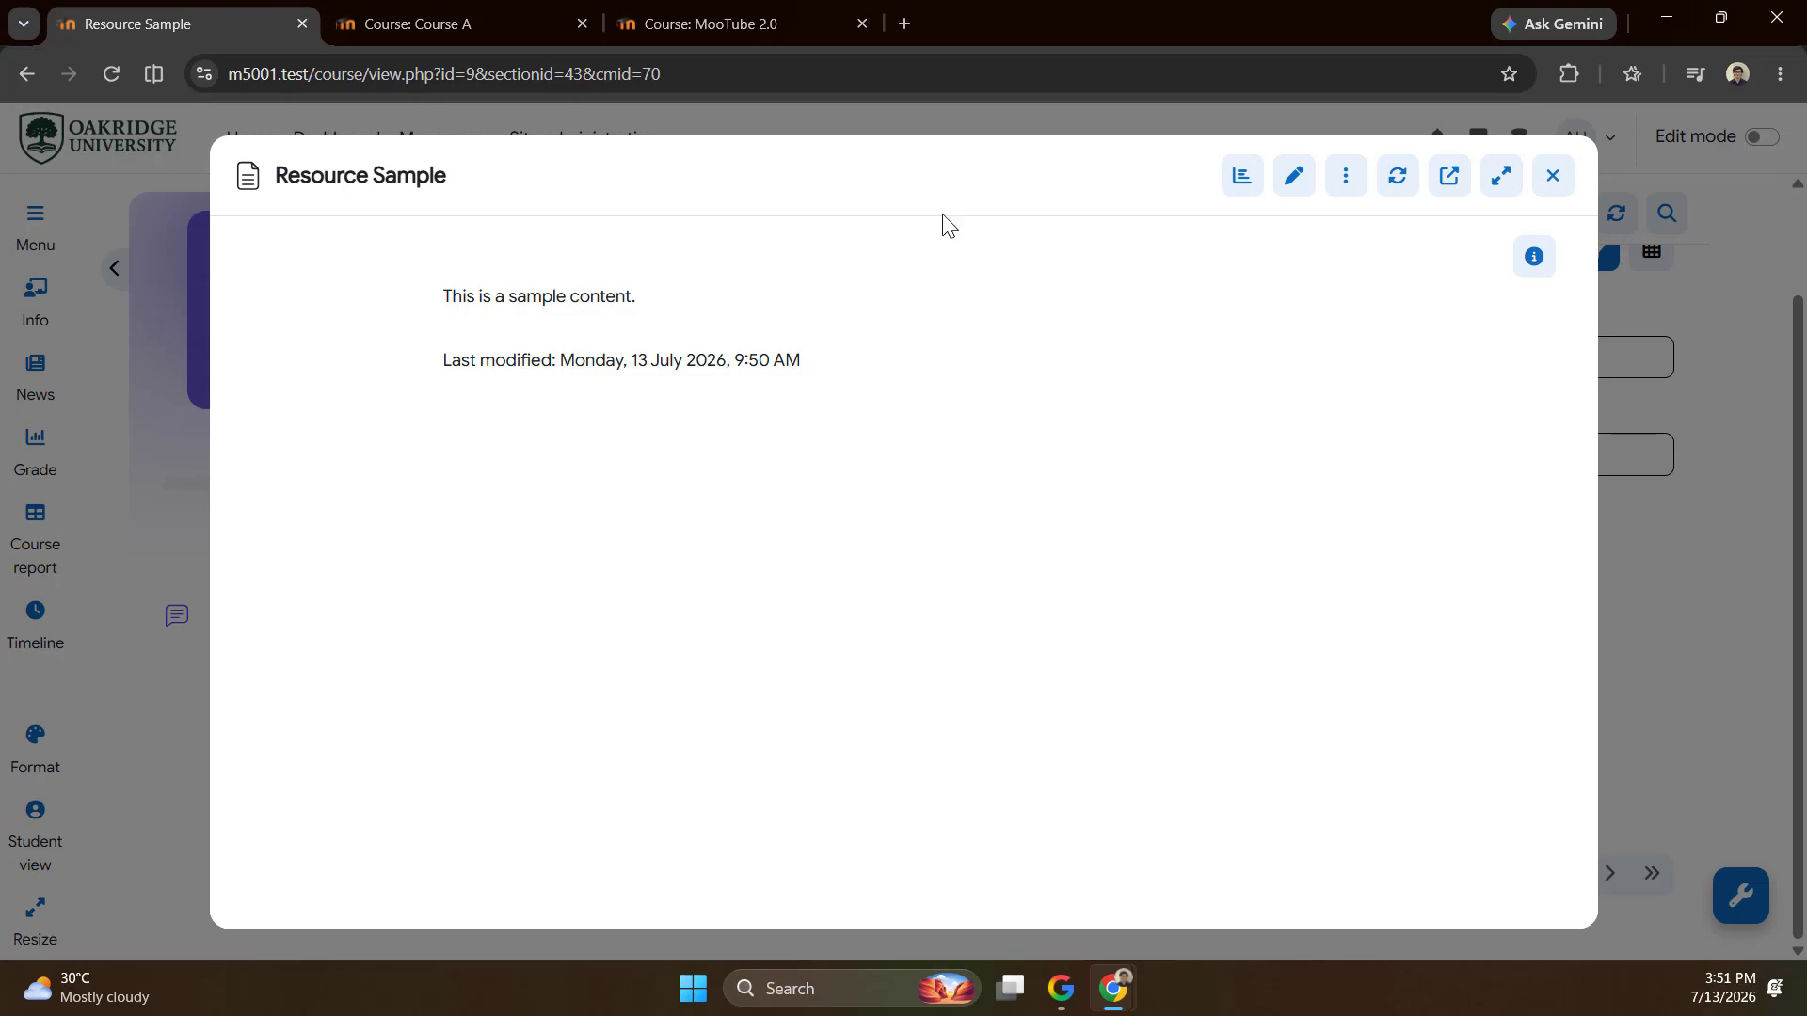
click(1554, 177)
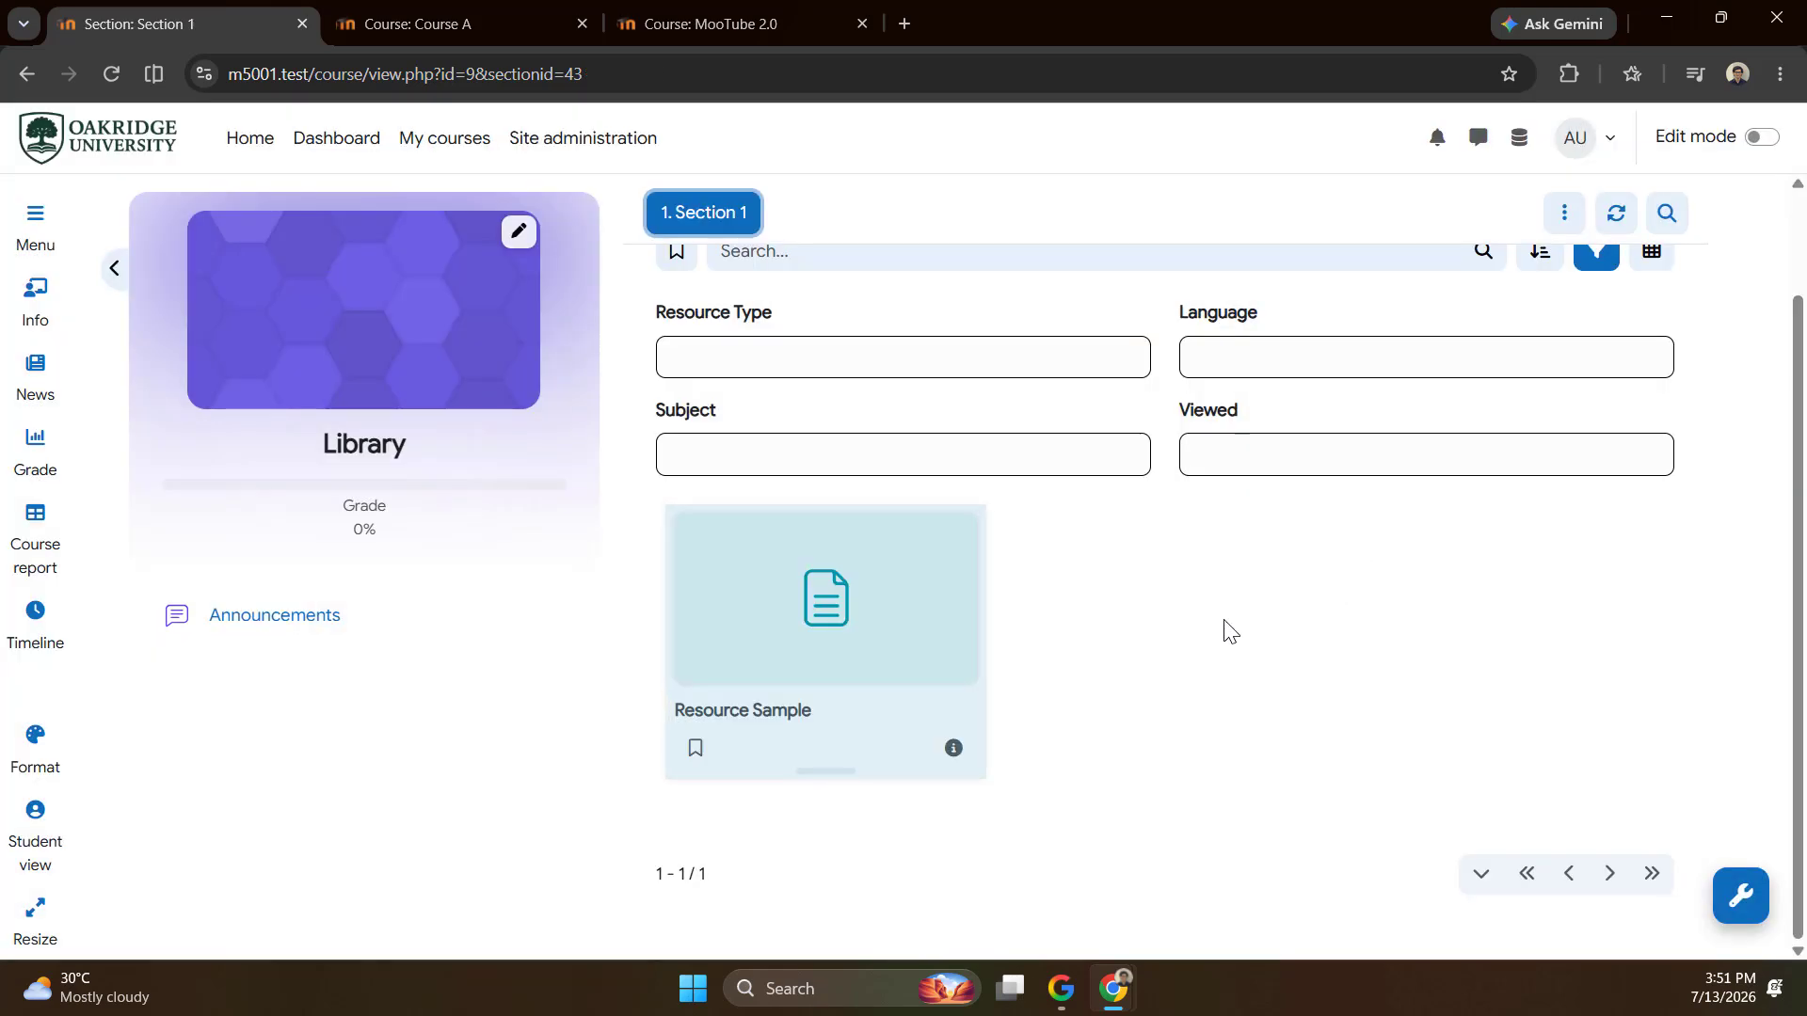
Upload "Generated Image July 13, 2026 - 1_49PM.png" as the poster image in Resource Sample's quick settings.
right_click(828, 607)
scroll(919, 835, down, 2)
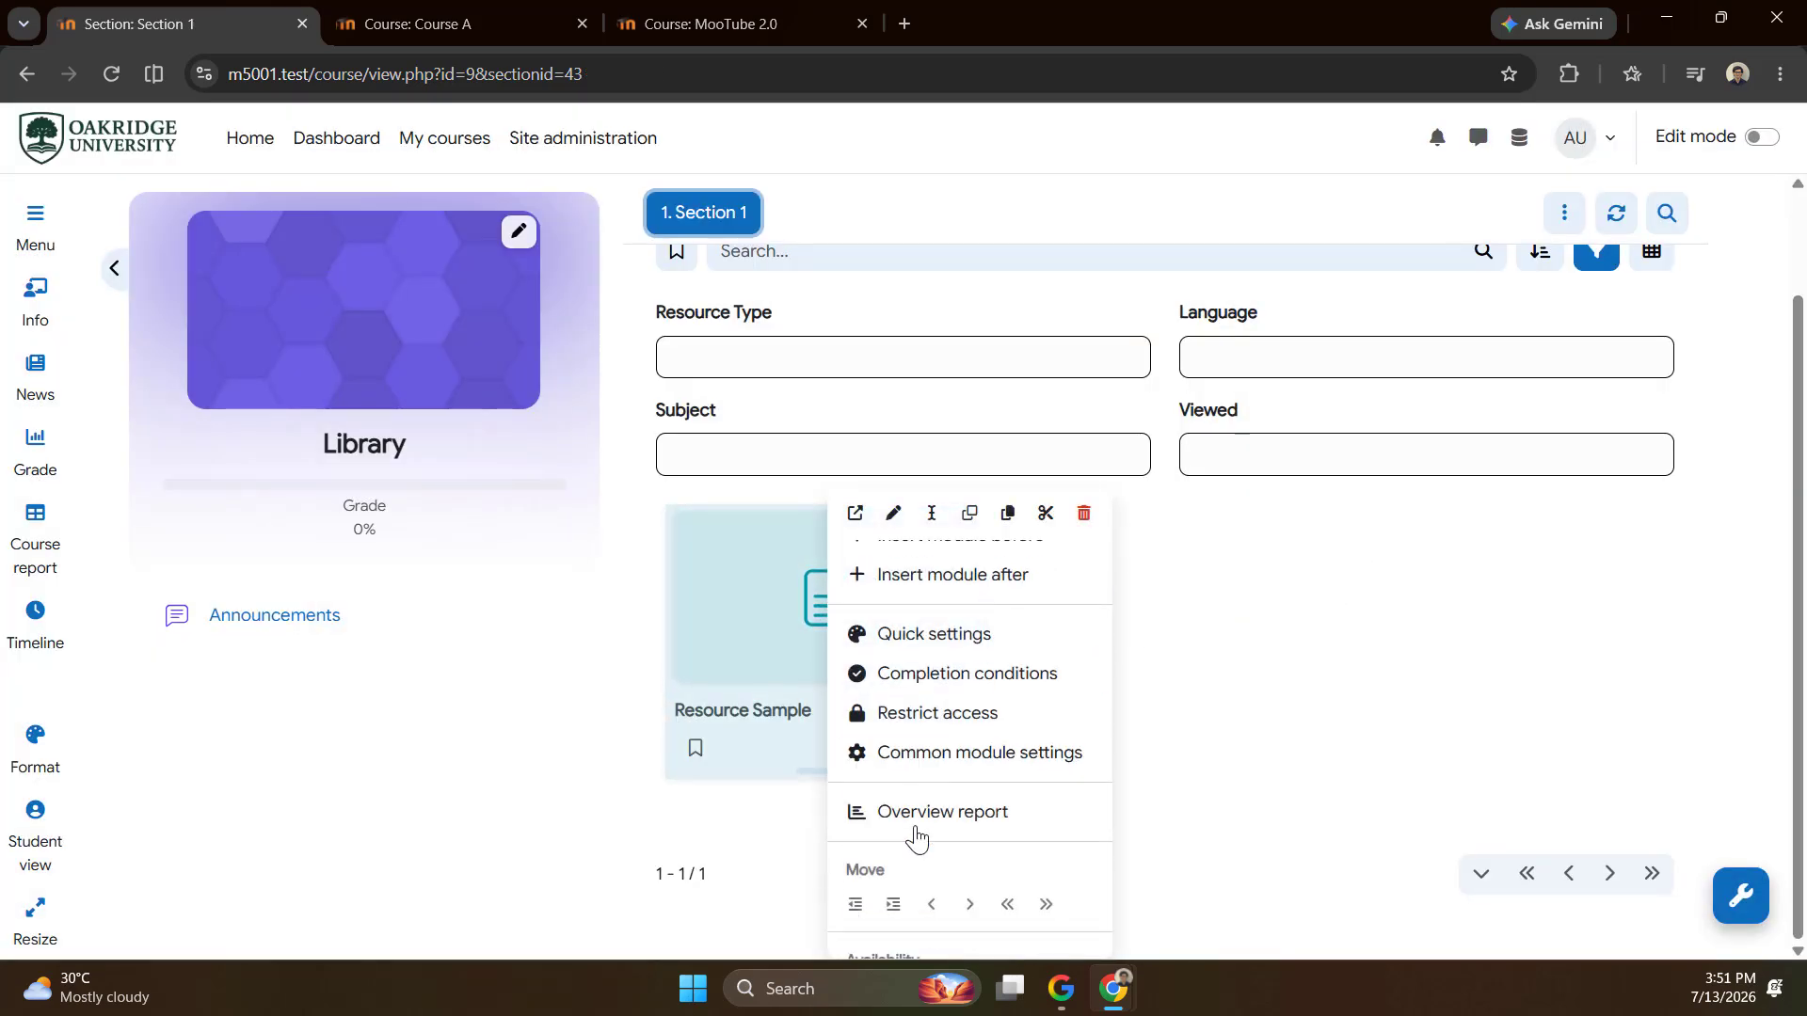
scroll(919, 835, up, 2)
click(905, 680)
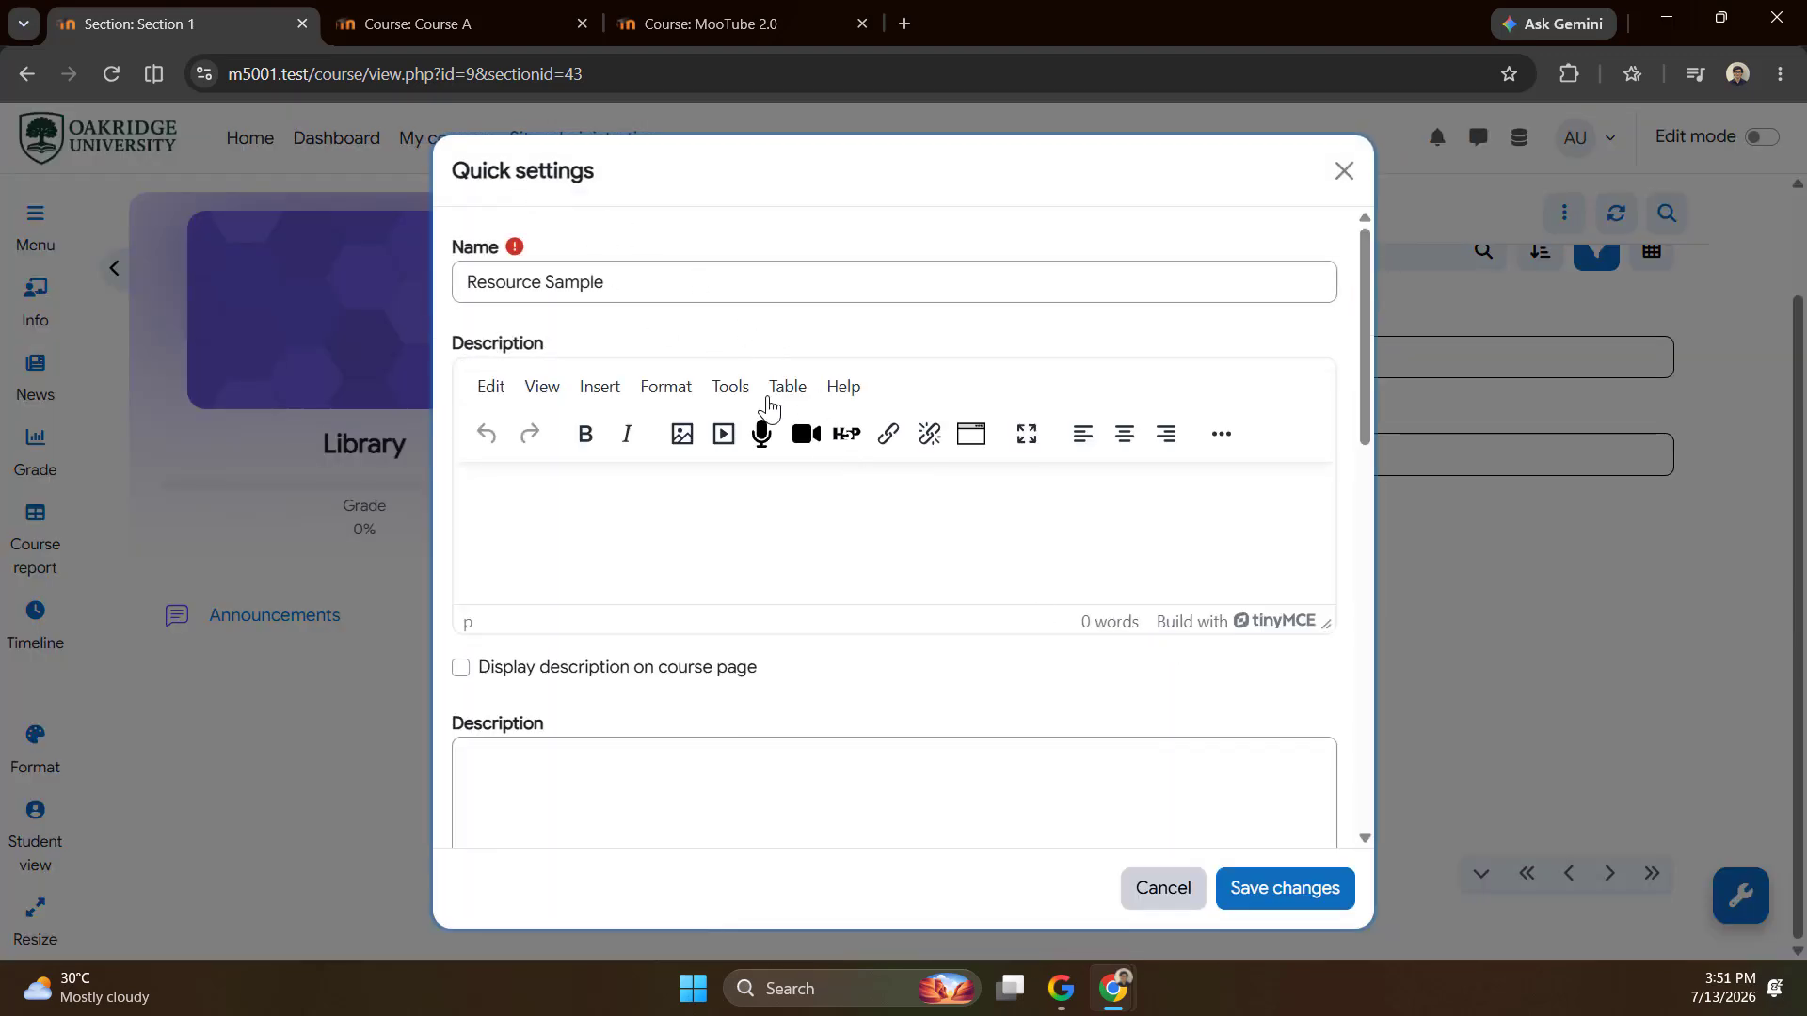
scroll(813, 645, down, 6)
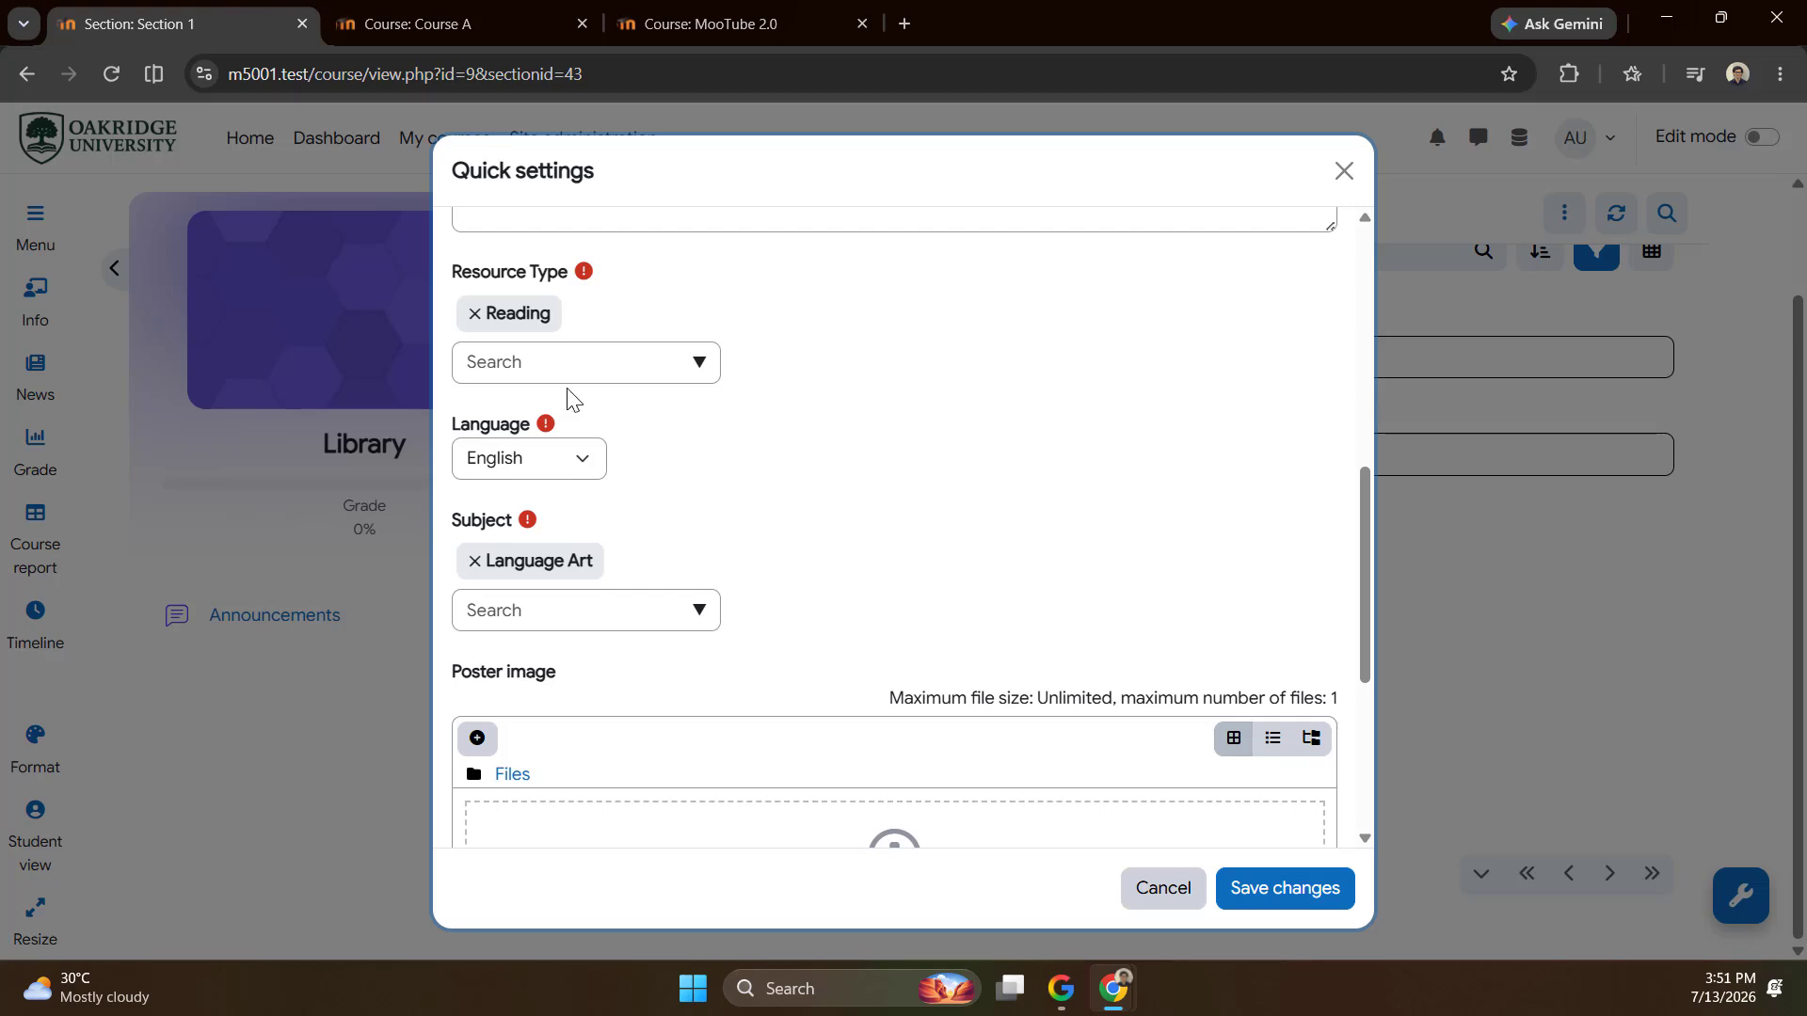
scroll(822, 540, down, 4)
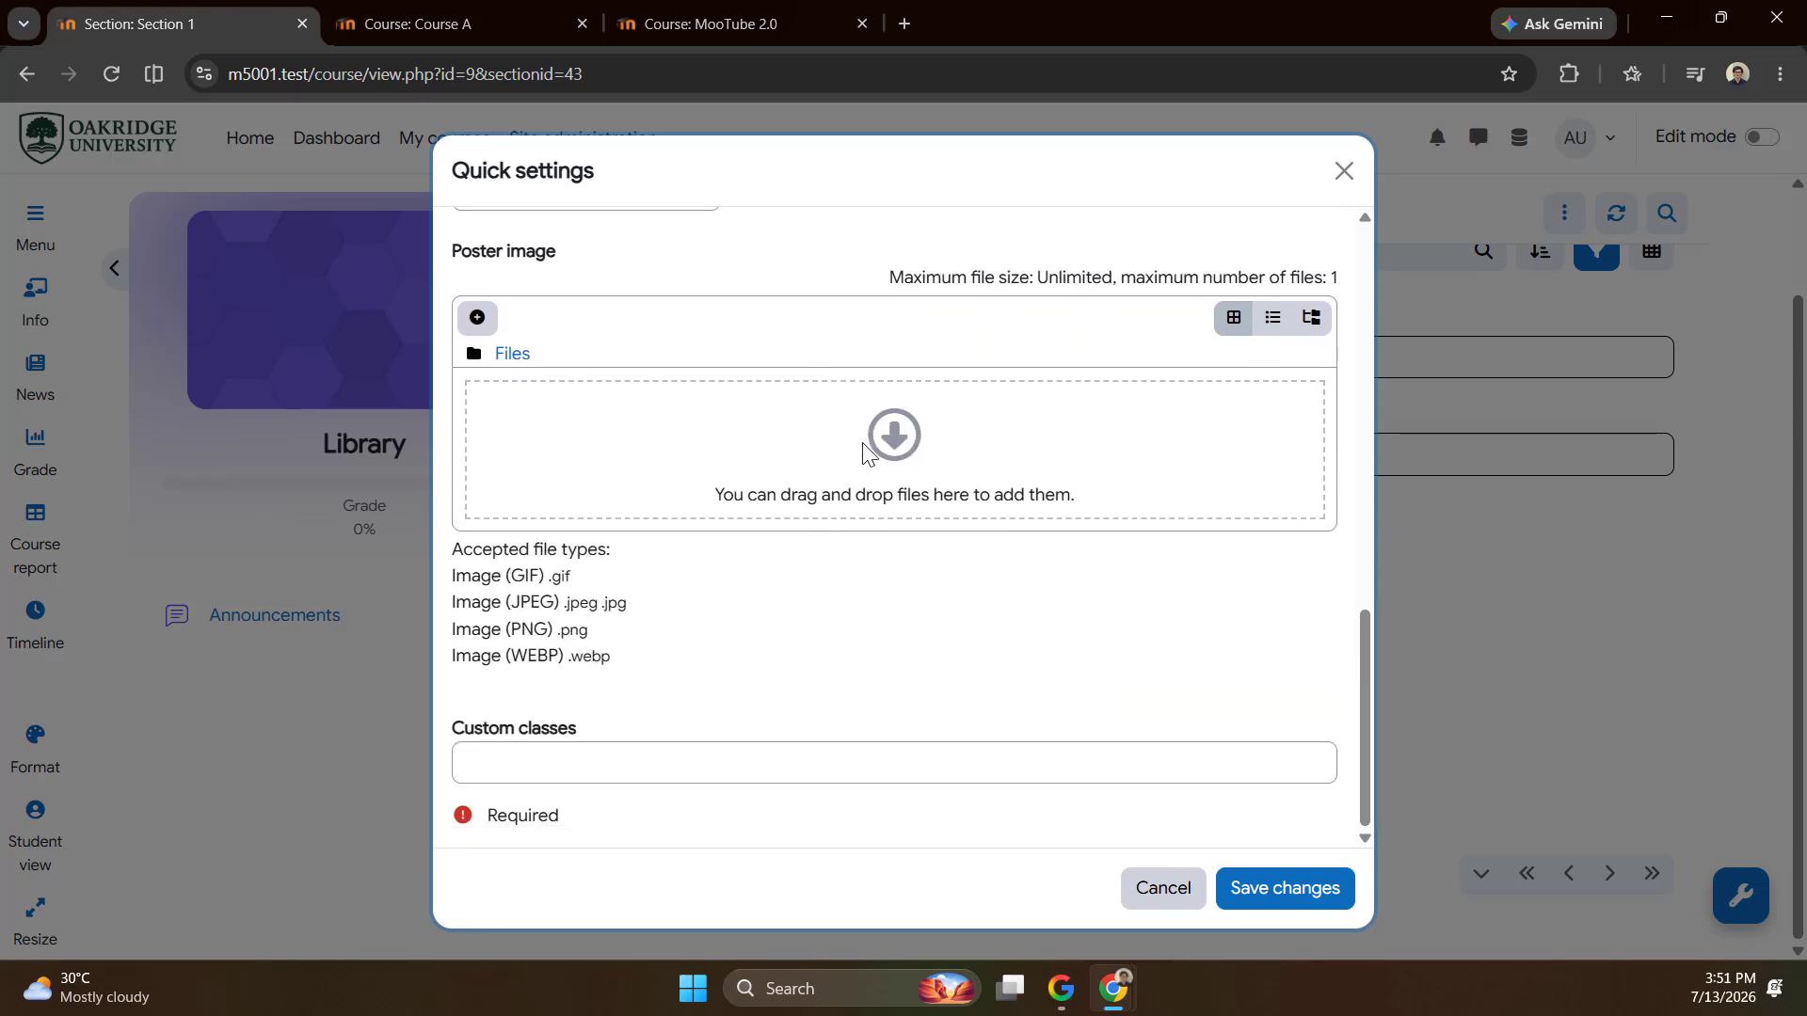
click(899, 438)
click(716, 461)
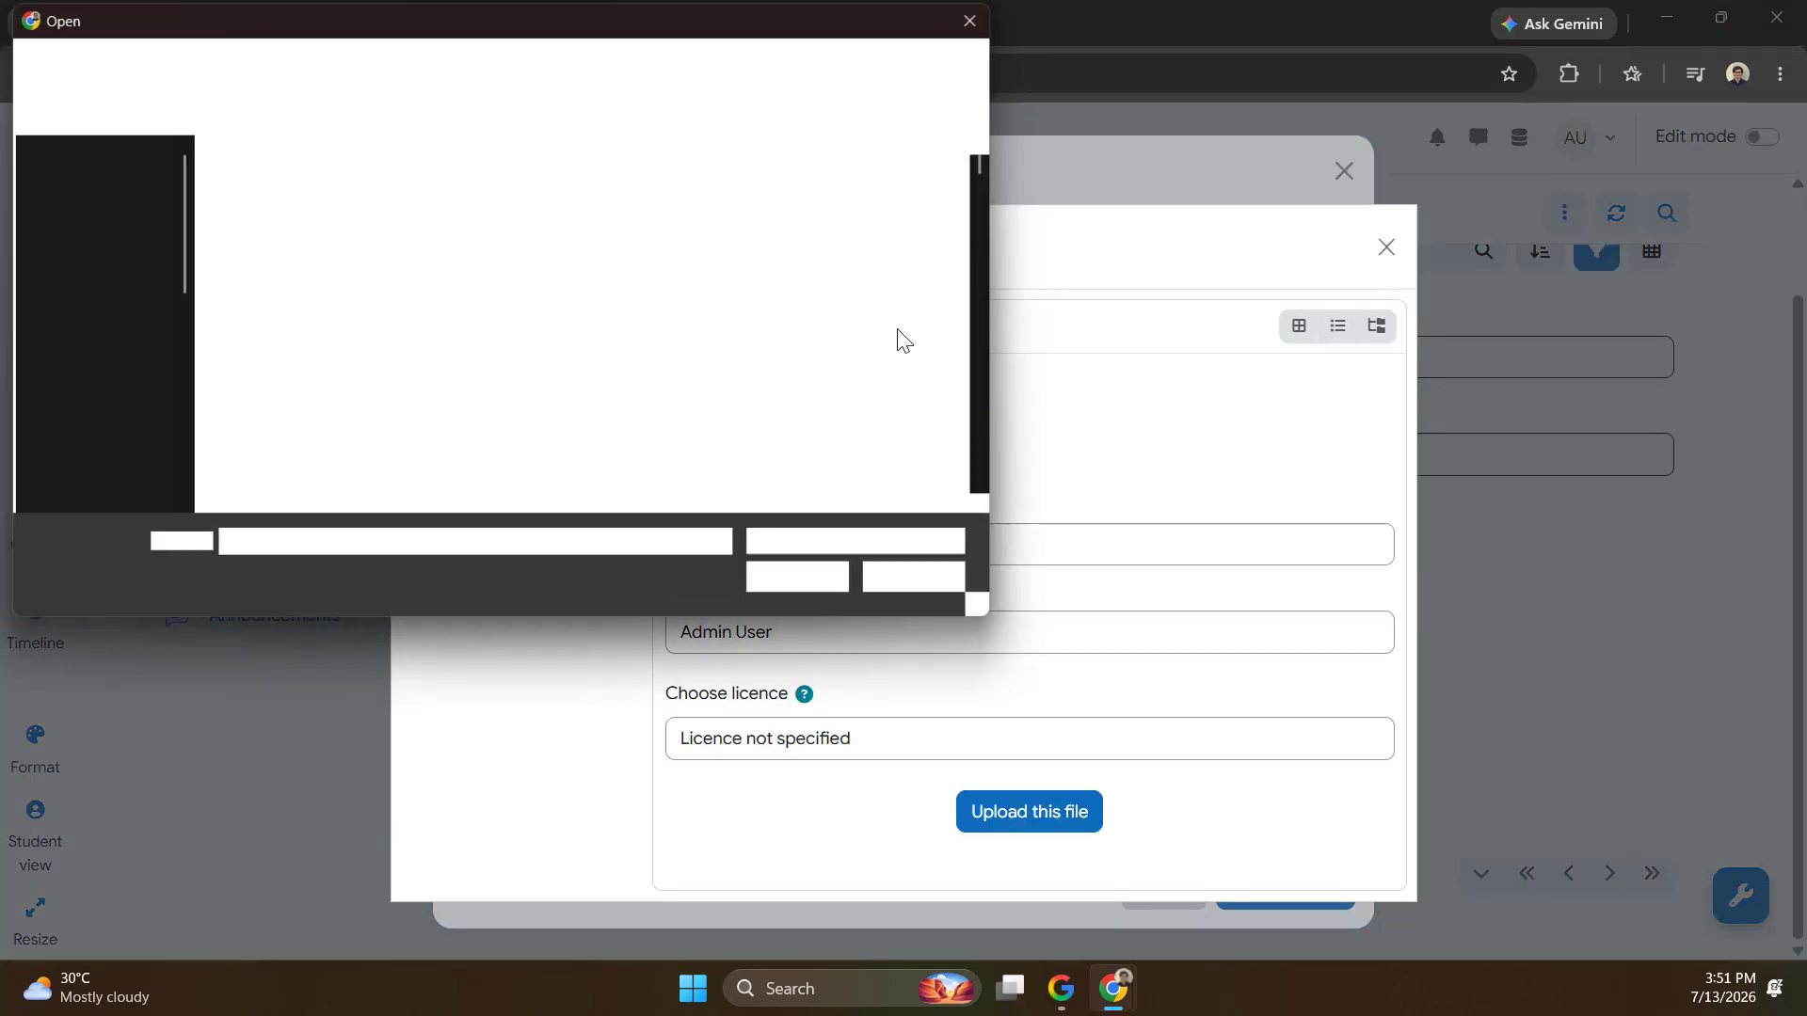
click(449, 172)
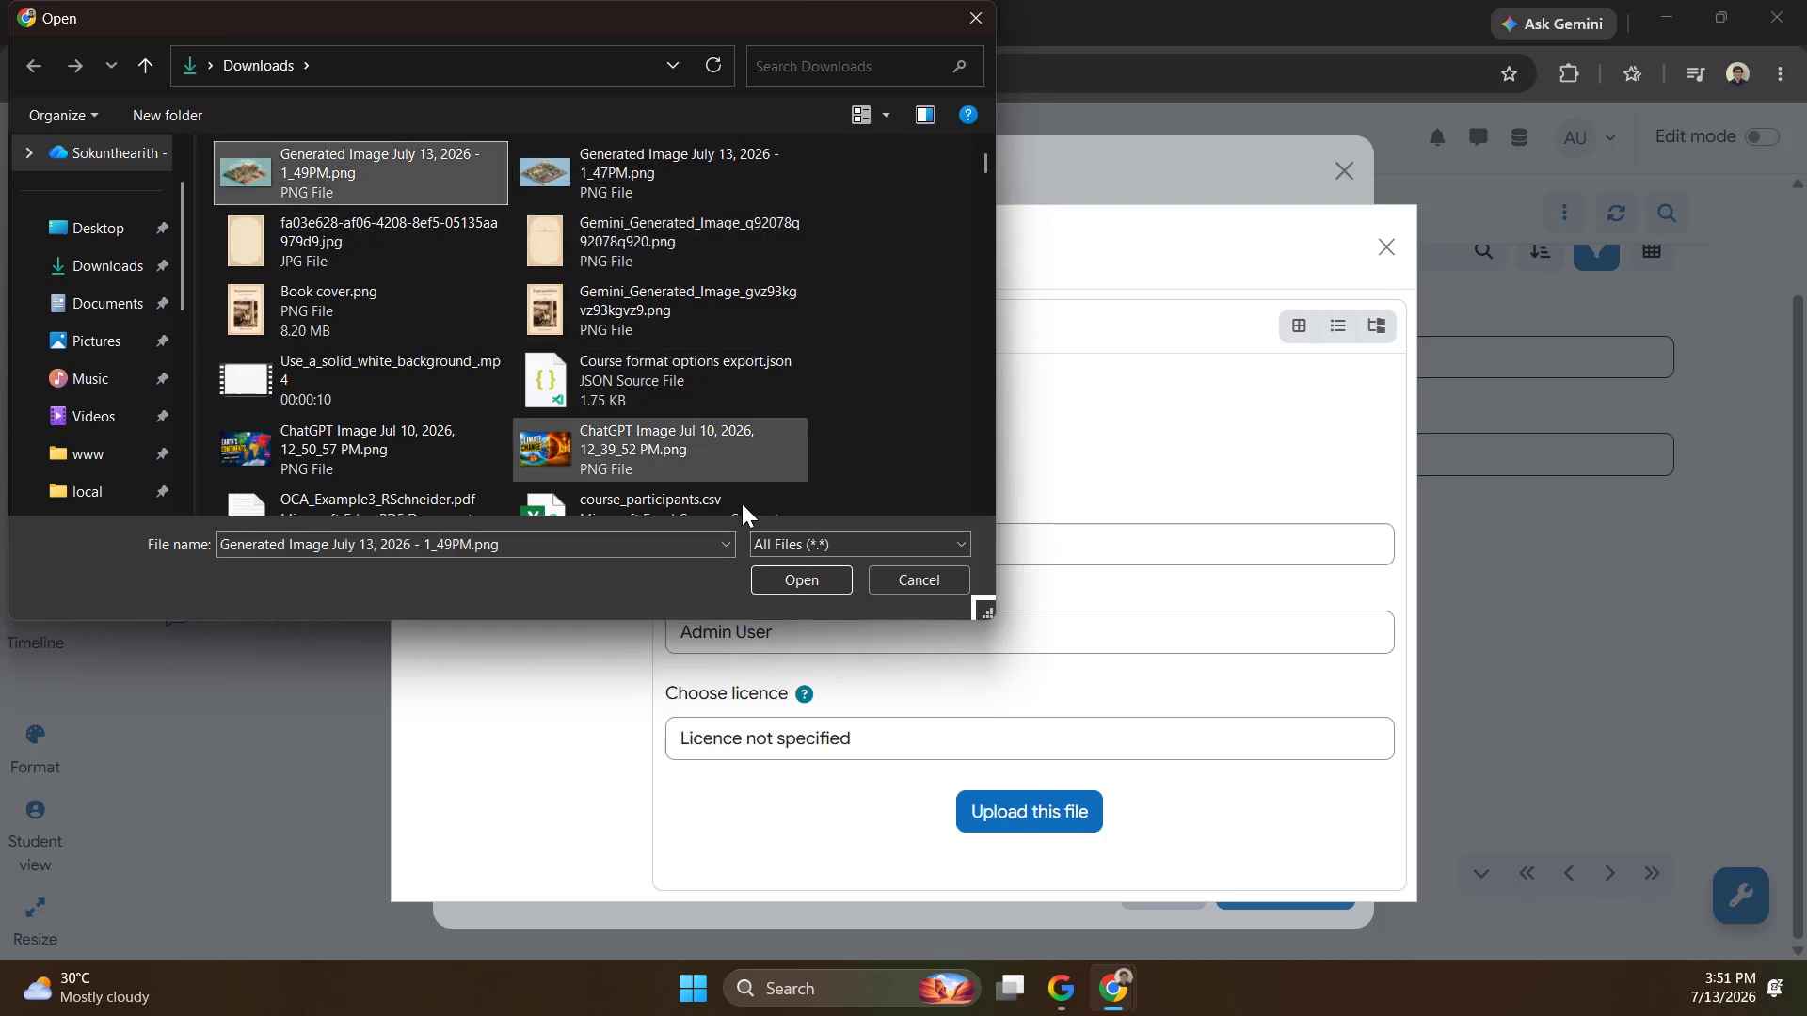
click(796, 579)
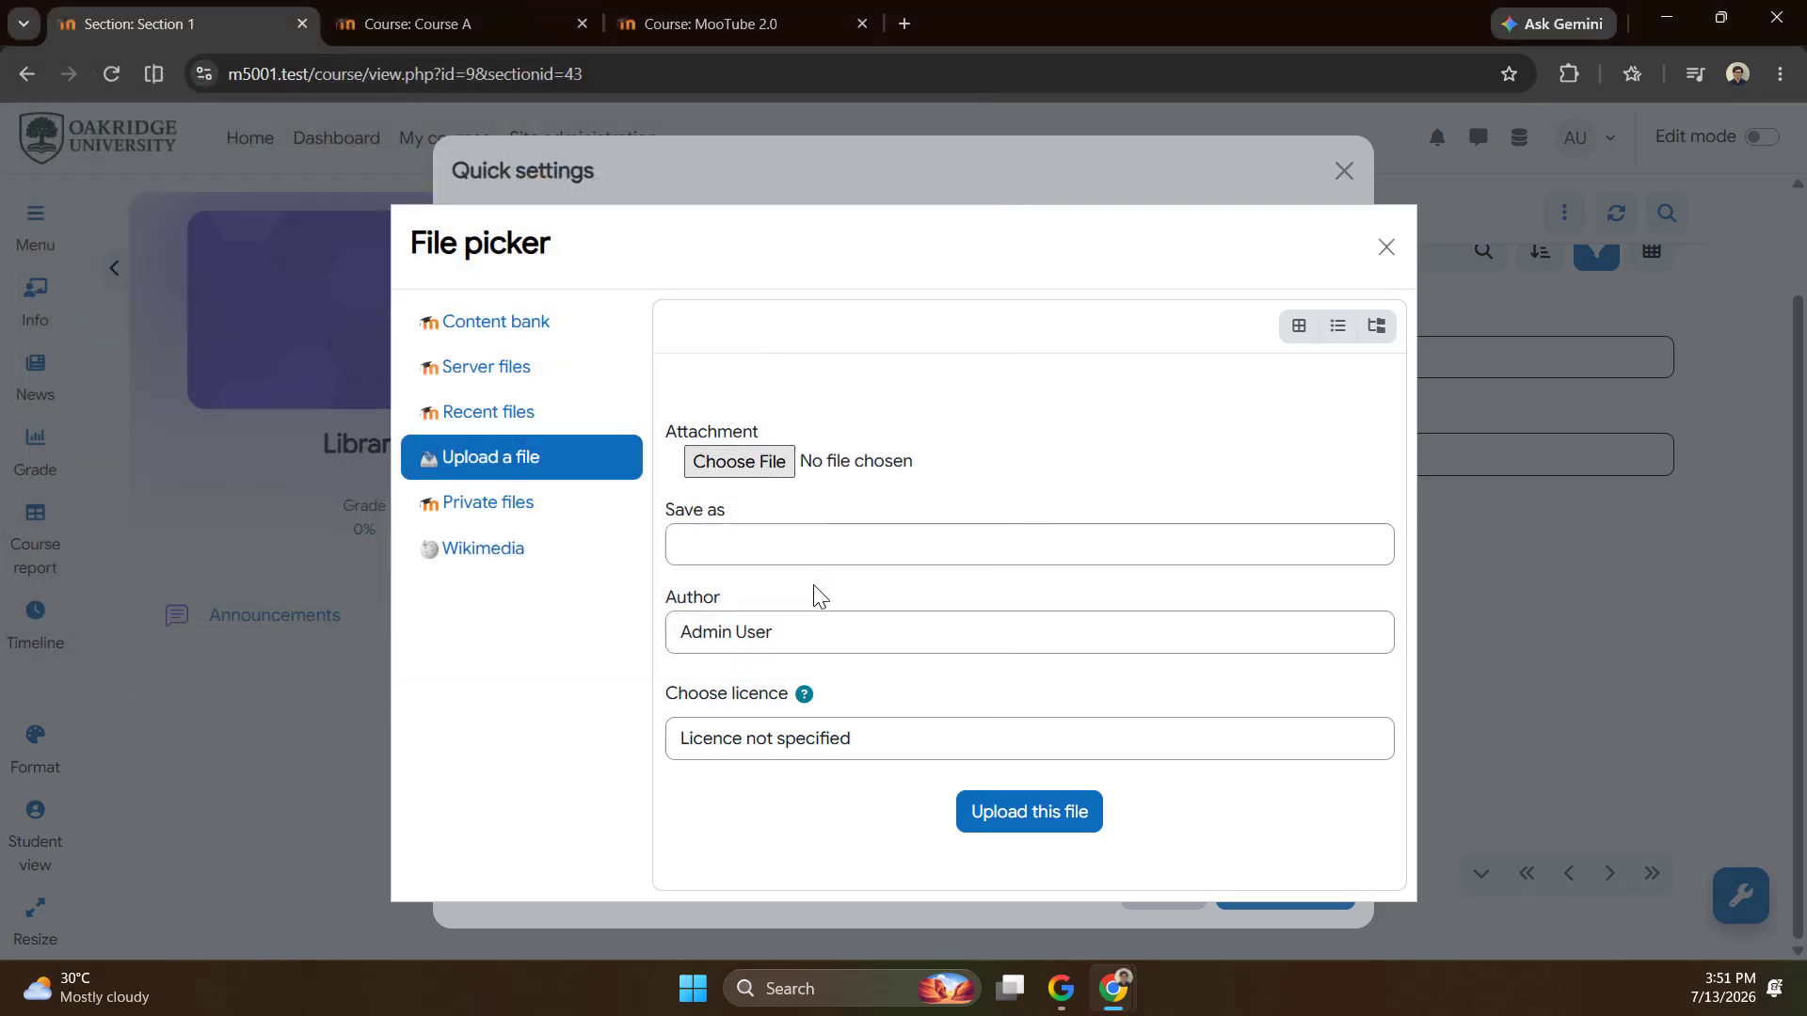
click(1013, 818)
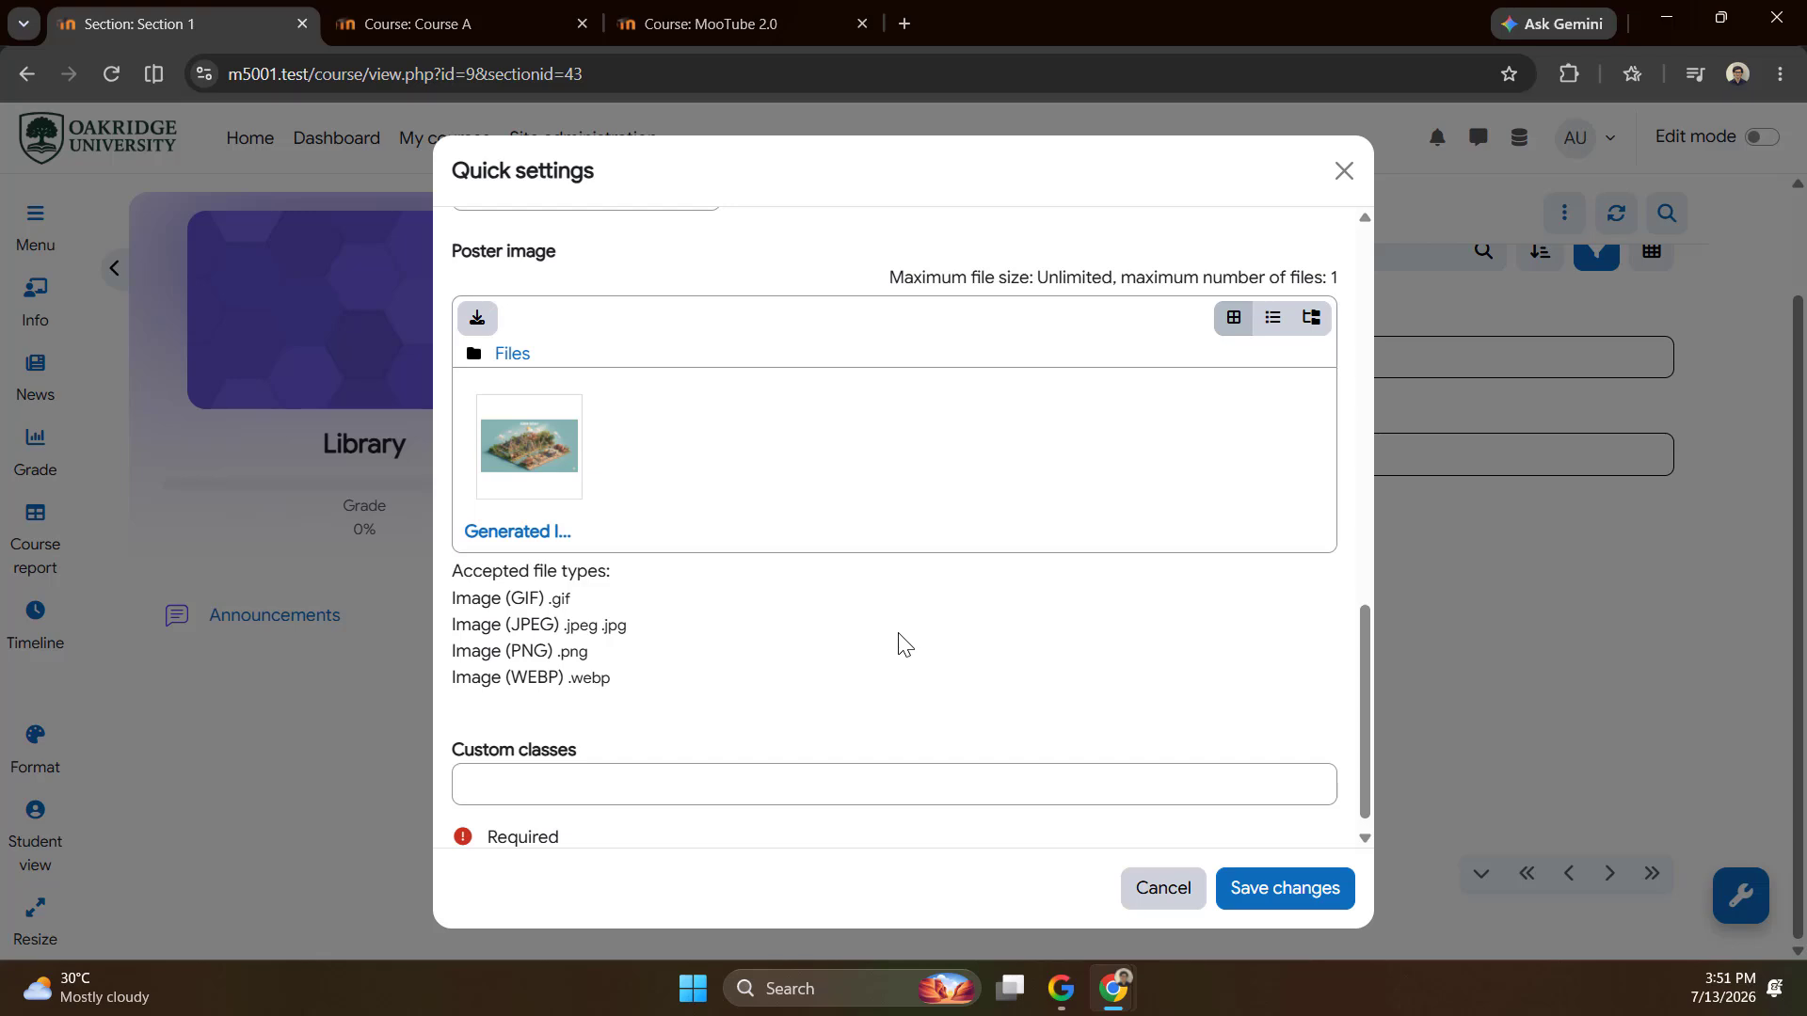
Review the metadata fields in Resource Sample's quick settings and save the changes.
scroll(902, 643, up, 10)
scroll(902, 644, down, 7)
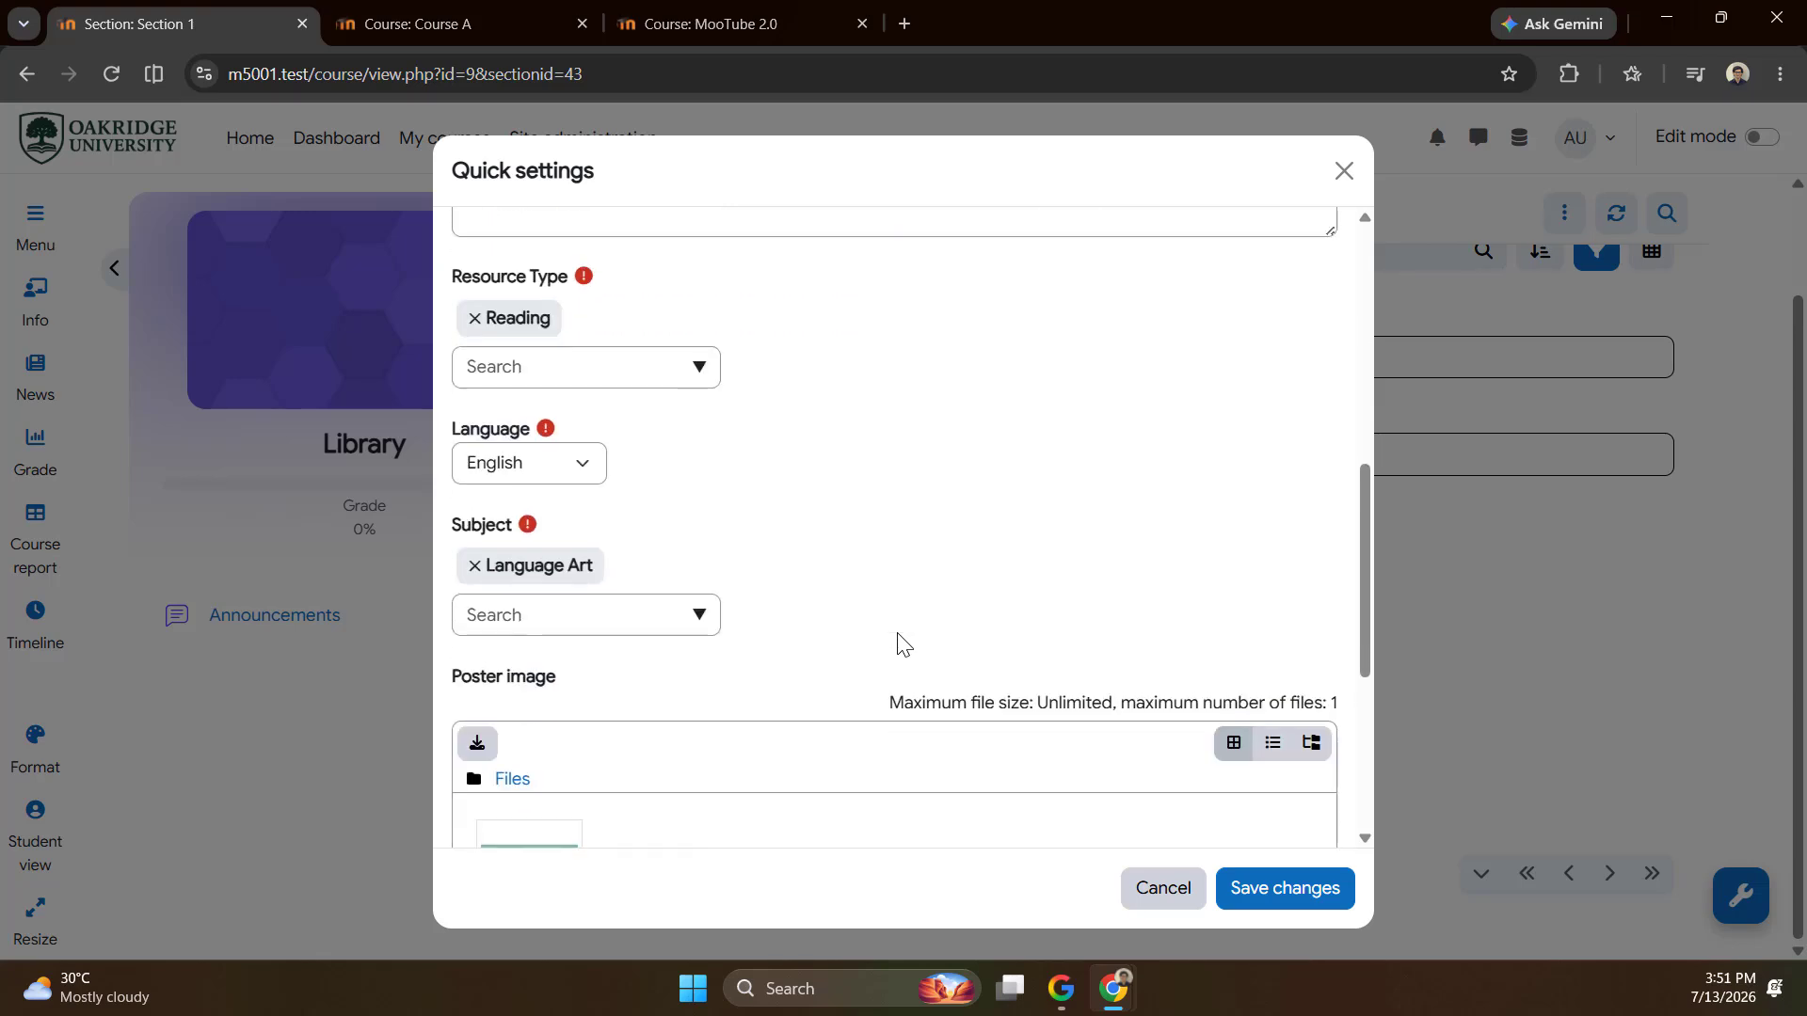
scroll(901, 644, down, 5)
click(1254, 895)
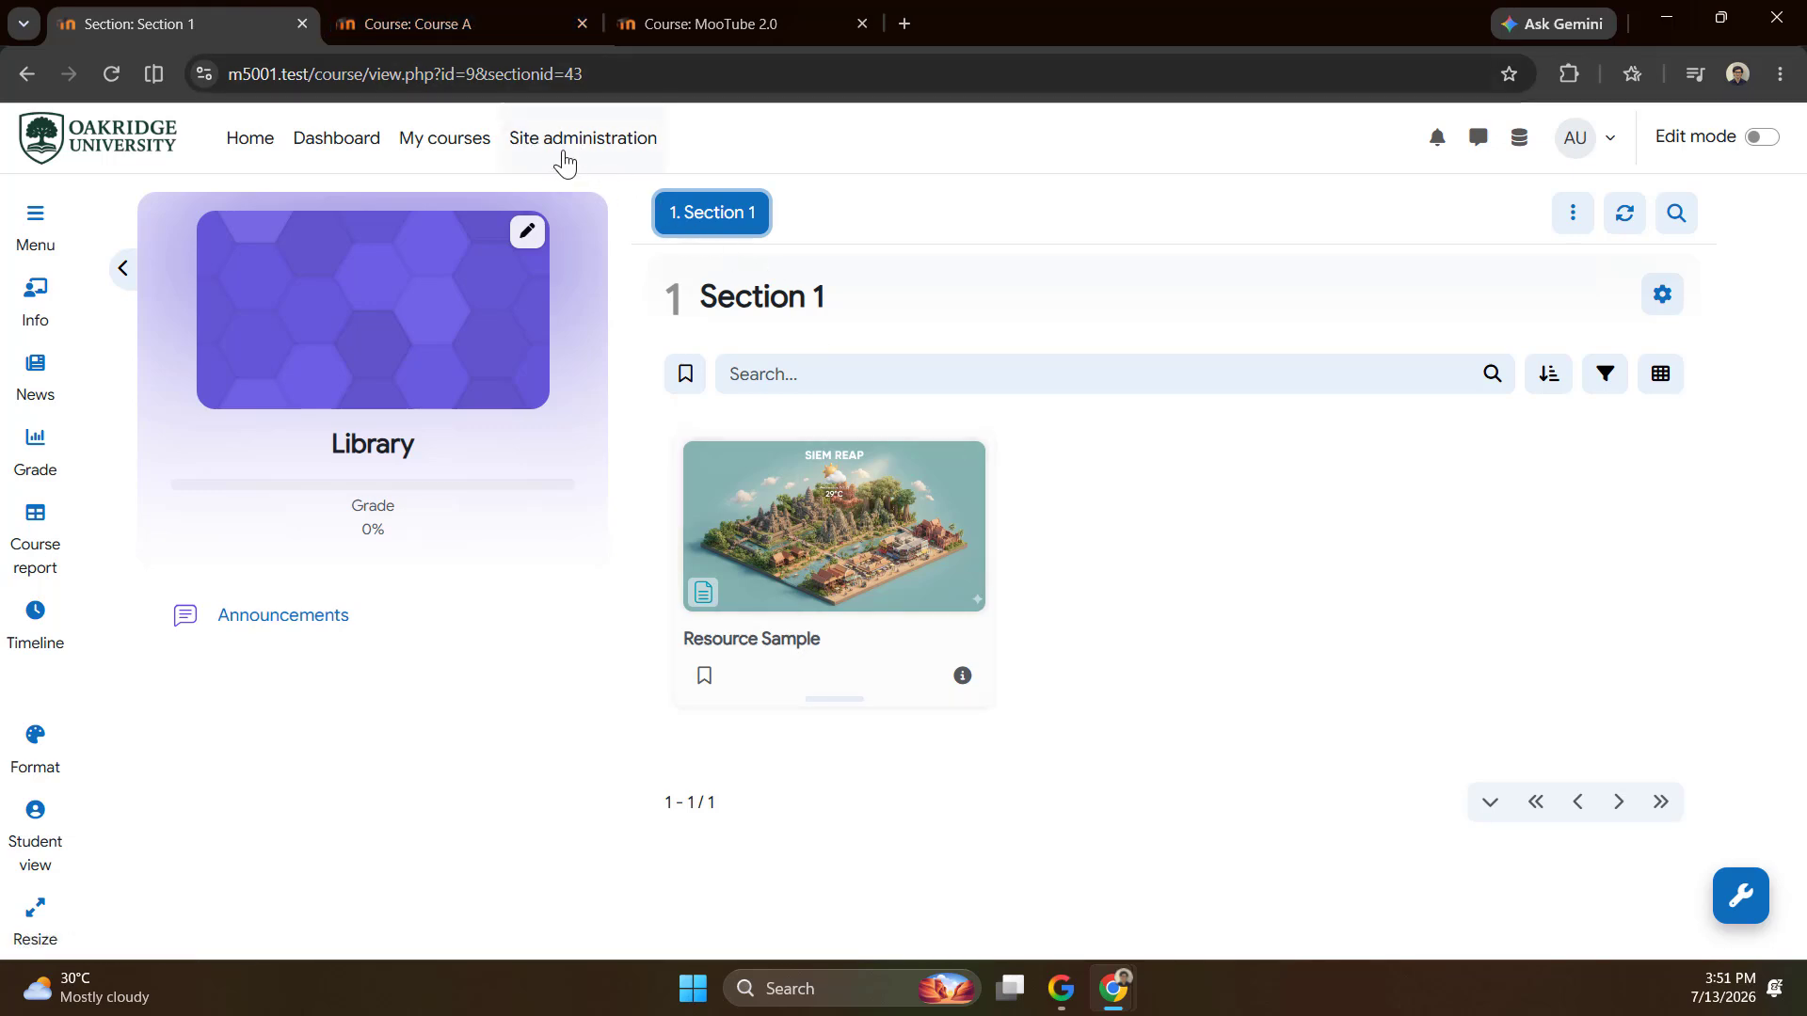
Open the MooTube course format settings from Site administration in a separate browser tab.
middle_click(562, 156)
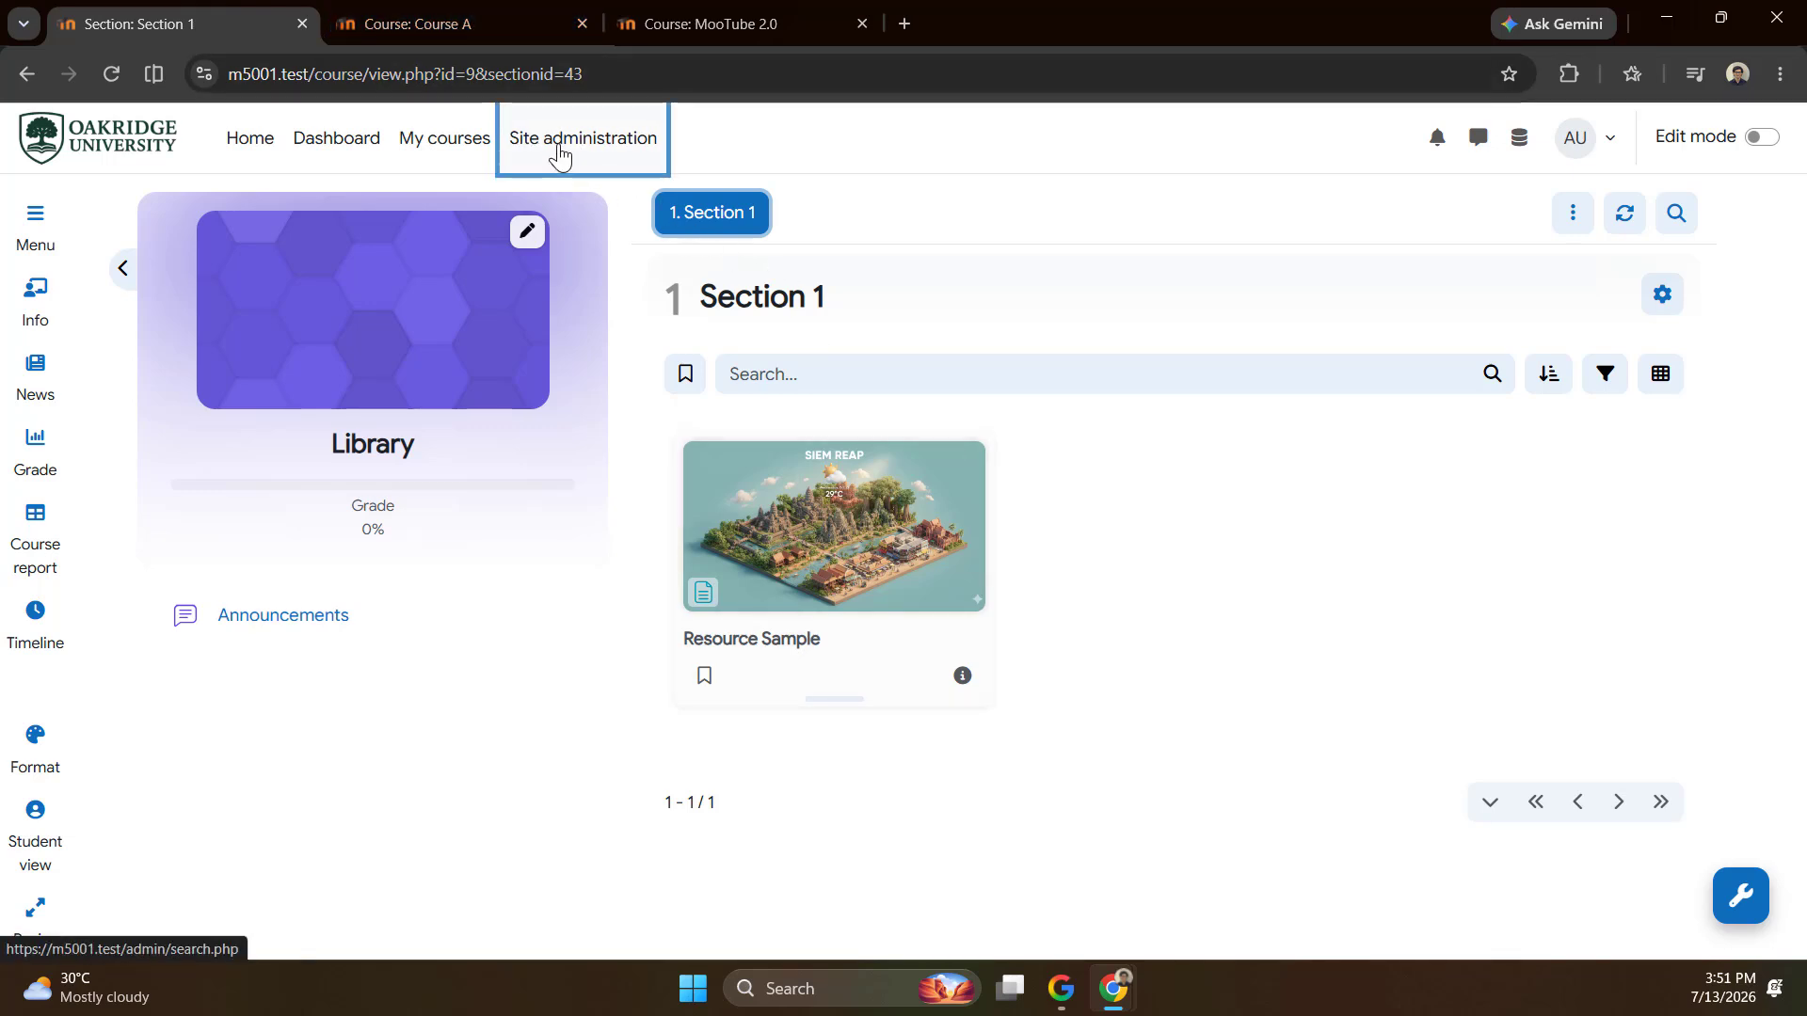
click(461, 28)
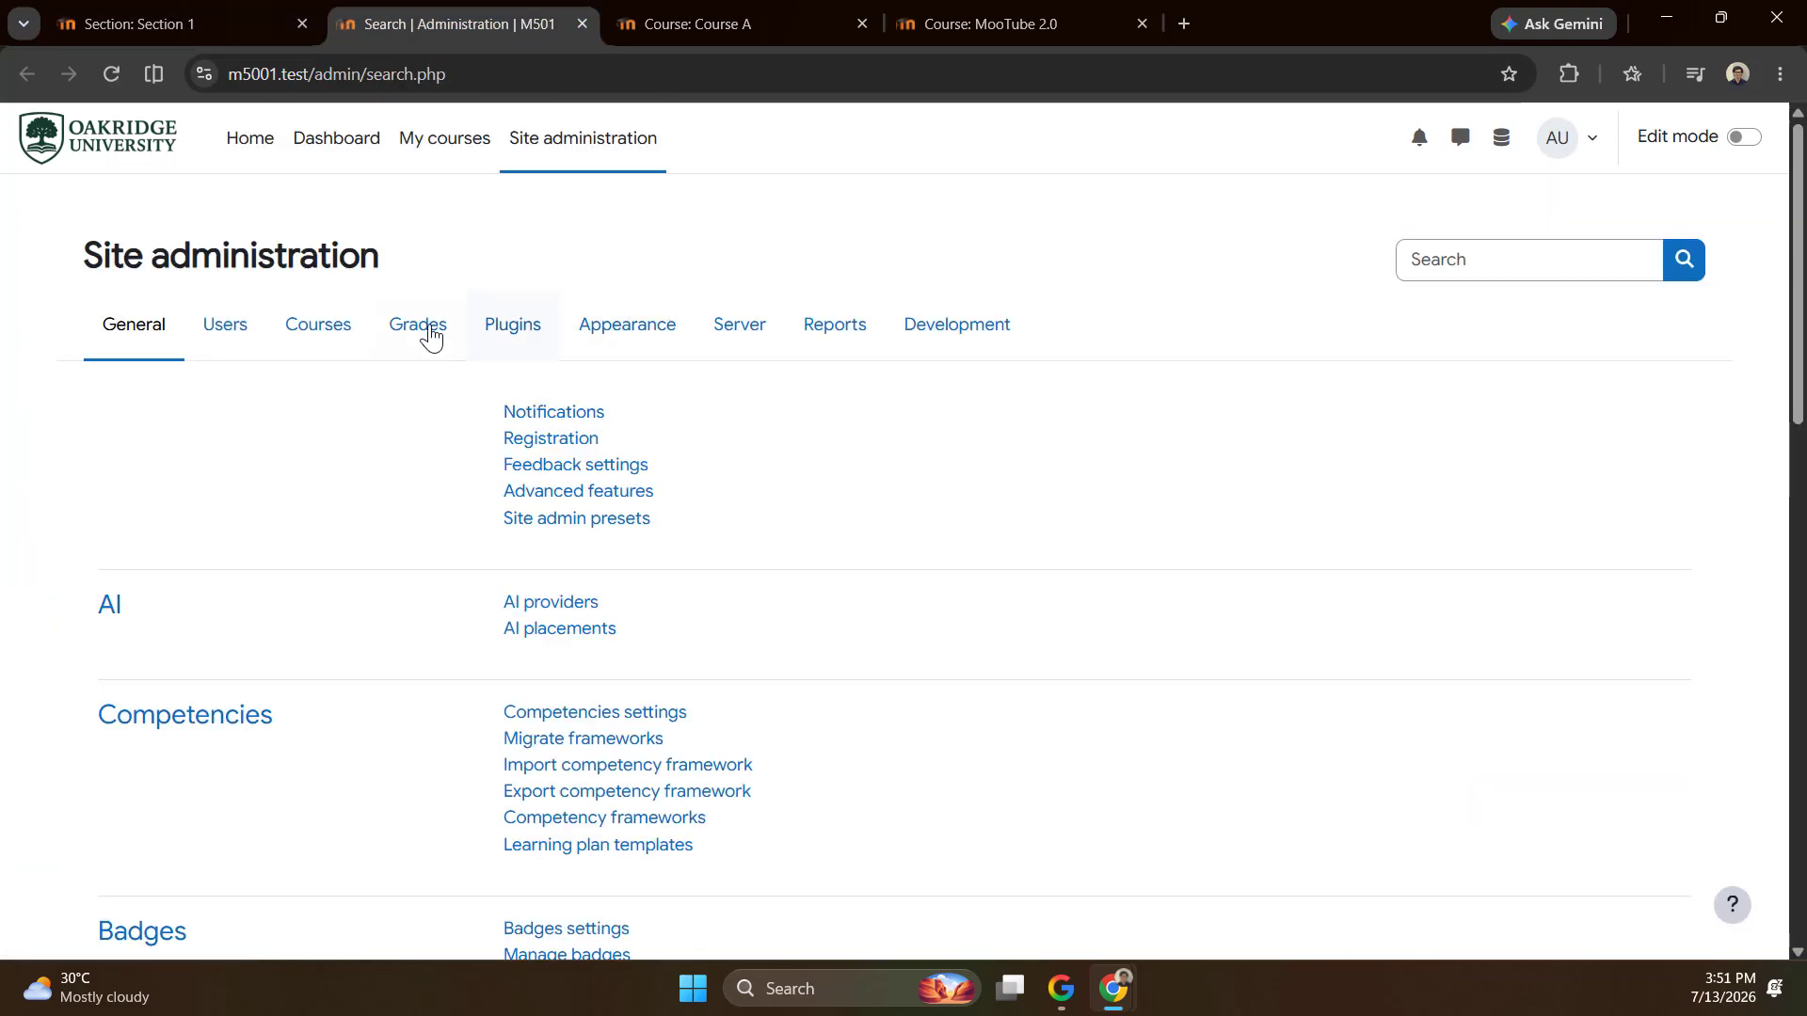
click(546, 341)
scroll(485, 525, down, 17)
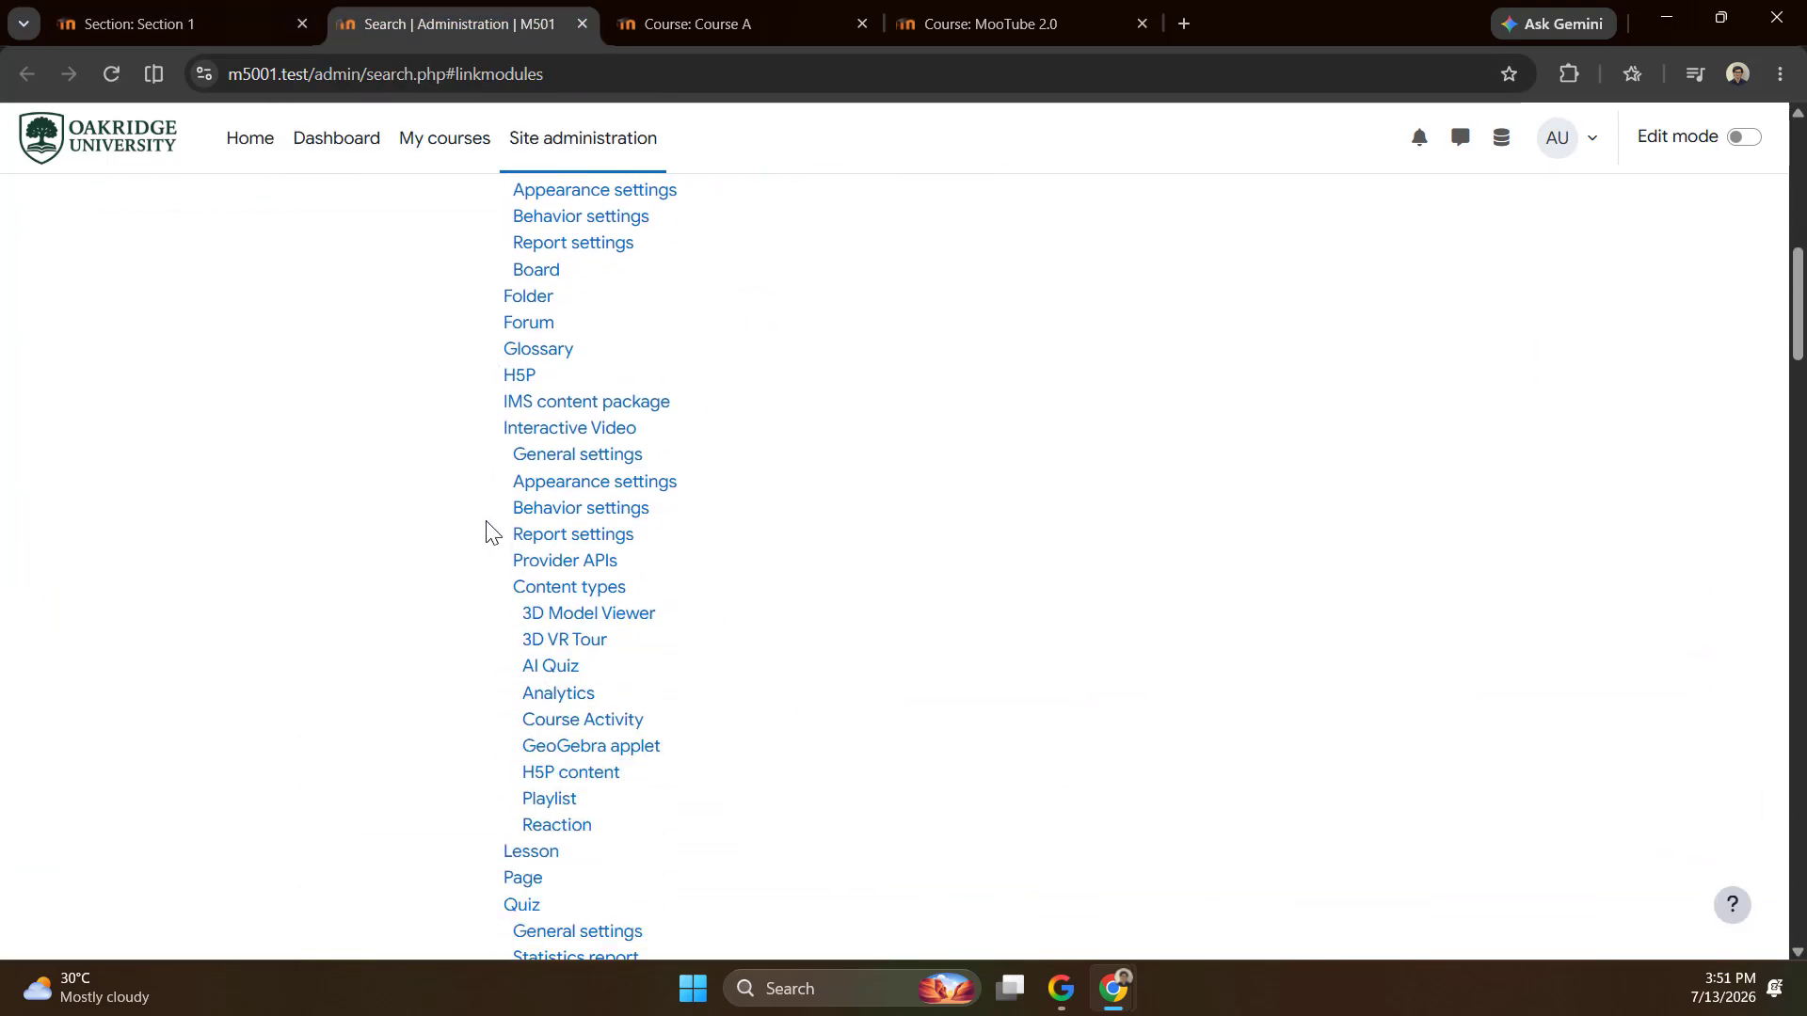
scroll(476, 532, down, 12)
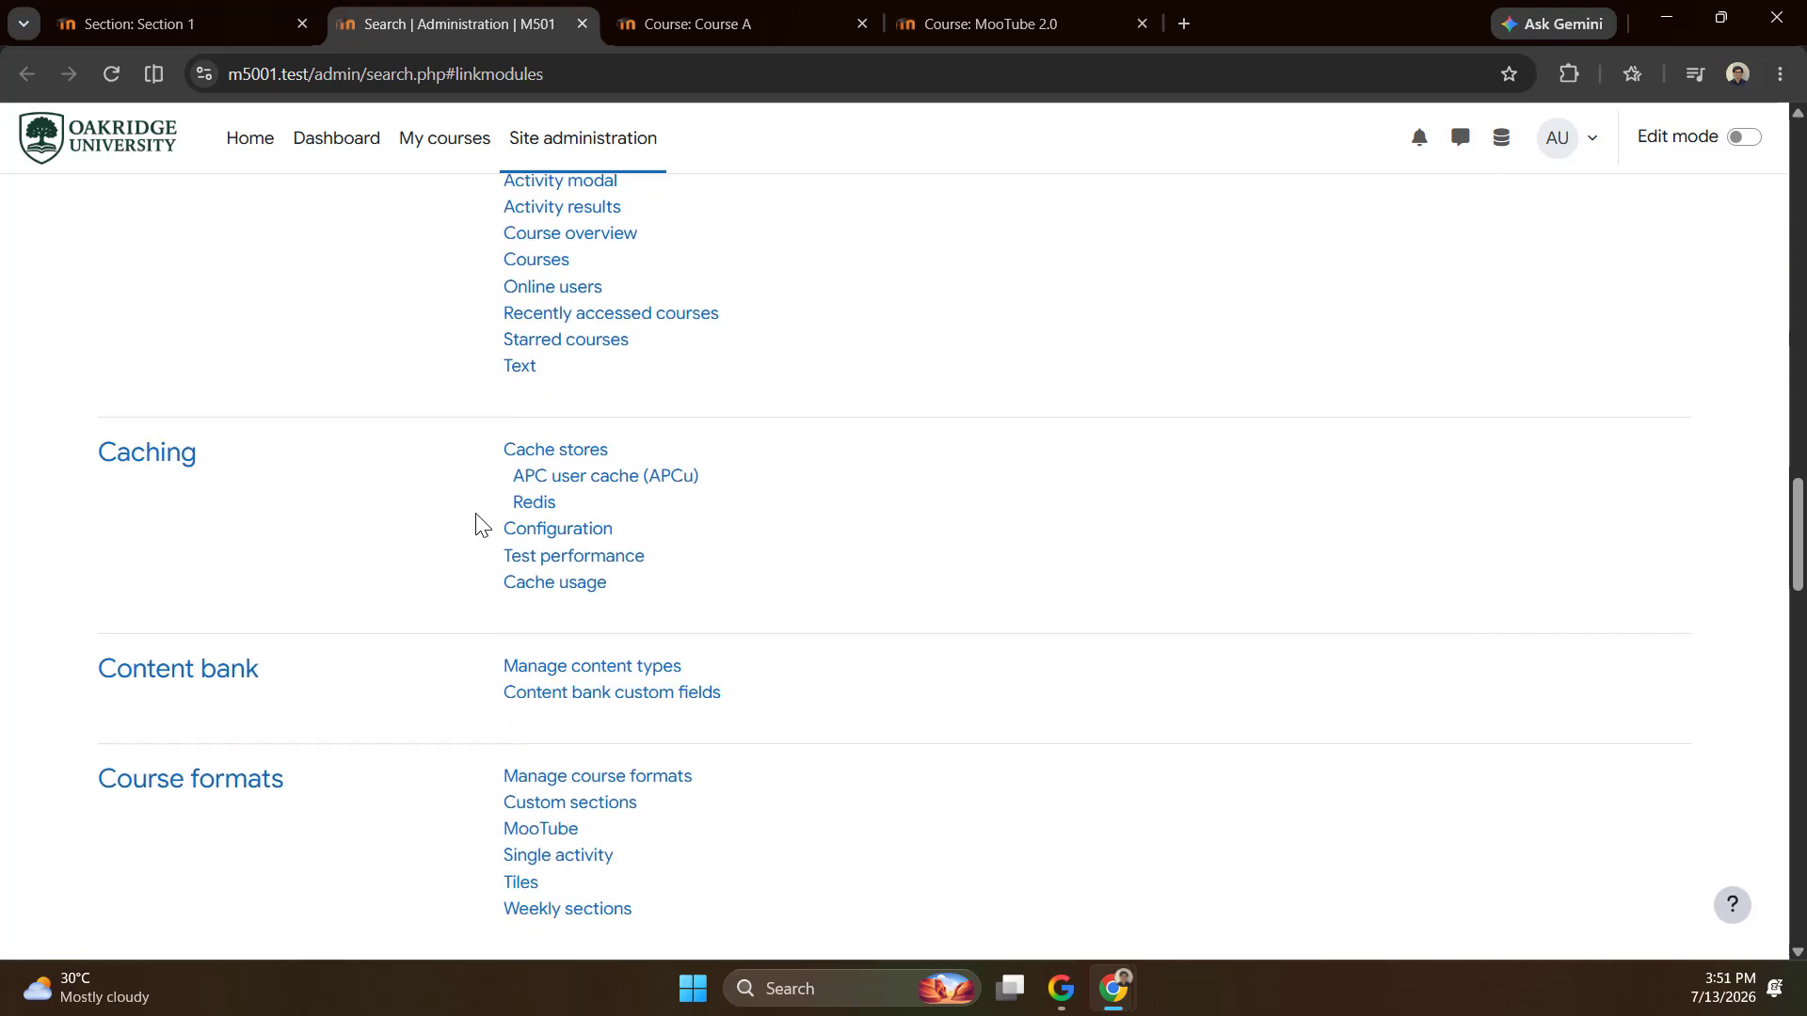
scroll(443, 701, down, 4)
click(548, 470)
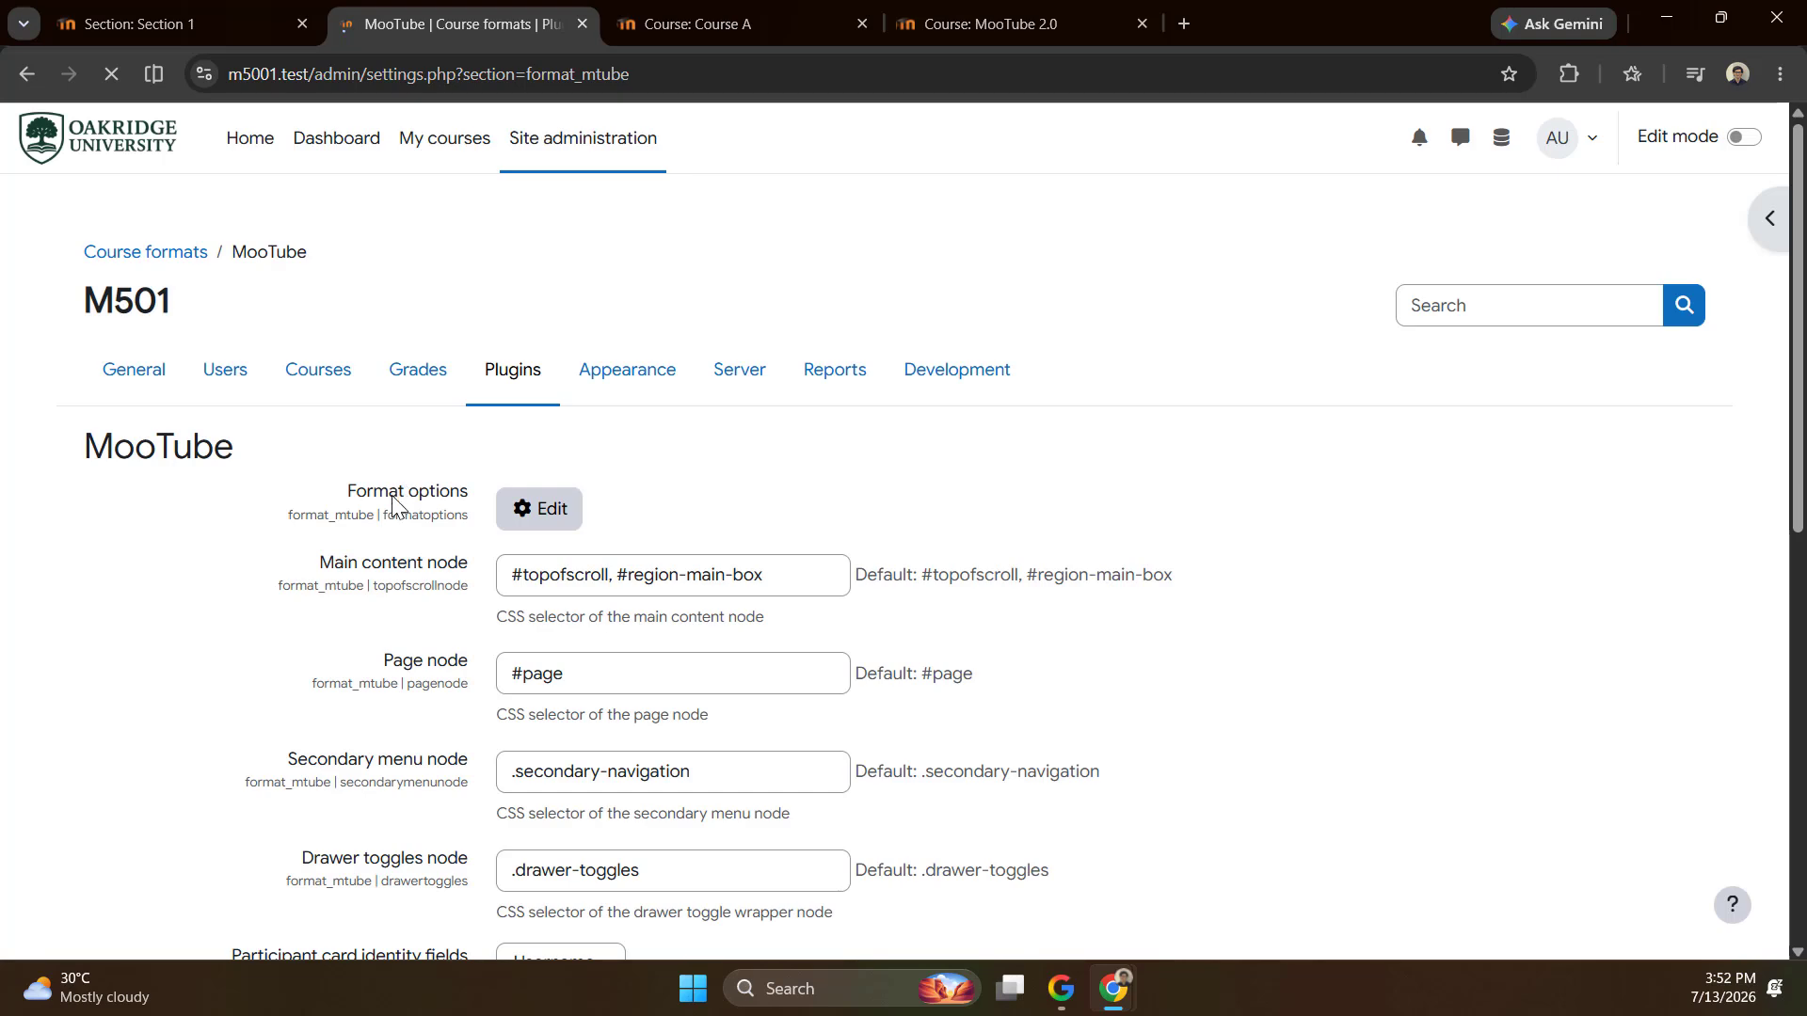
Locate the Library section setting and look up the section ID in the URL of the Library course's Section 1.
scroll(400, 490, down, 7)
scroll(395, 509, down, 3)
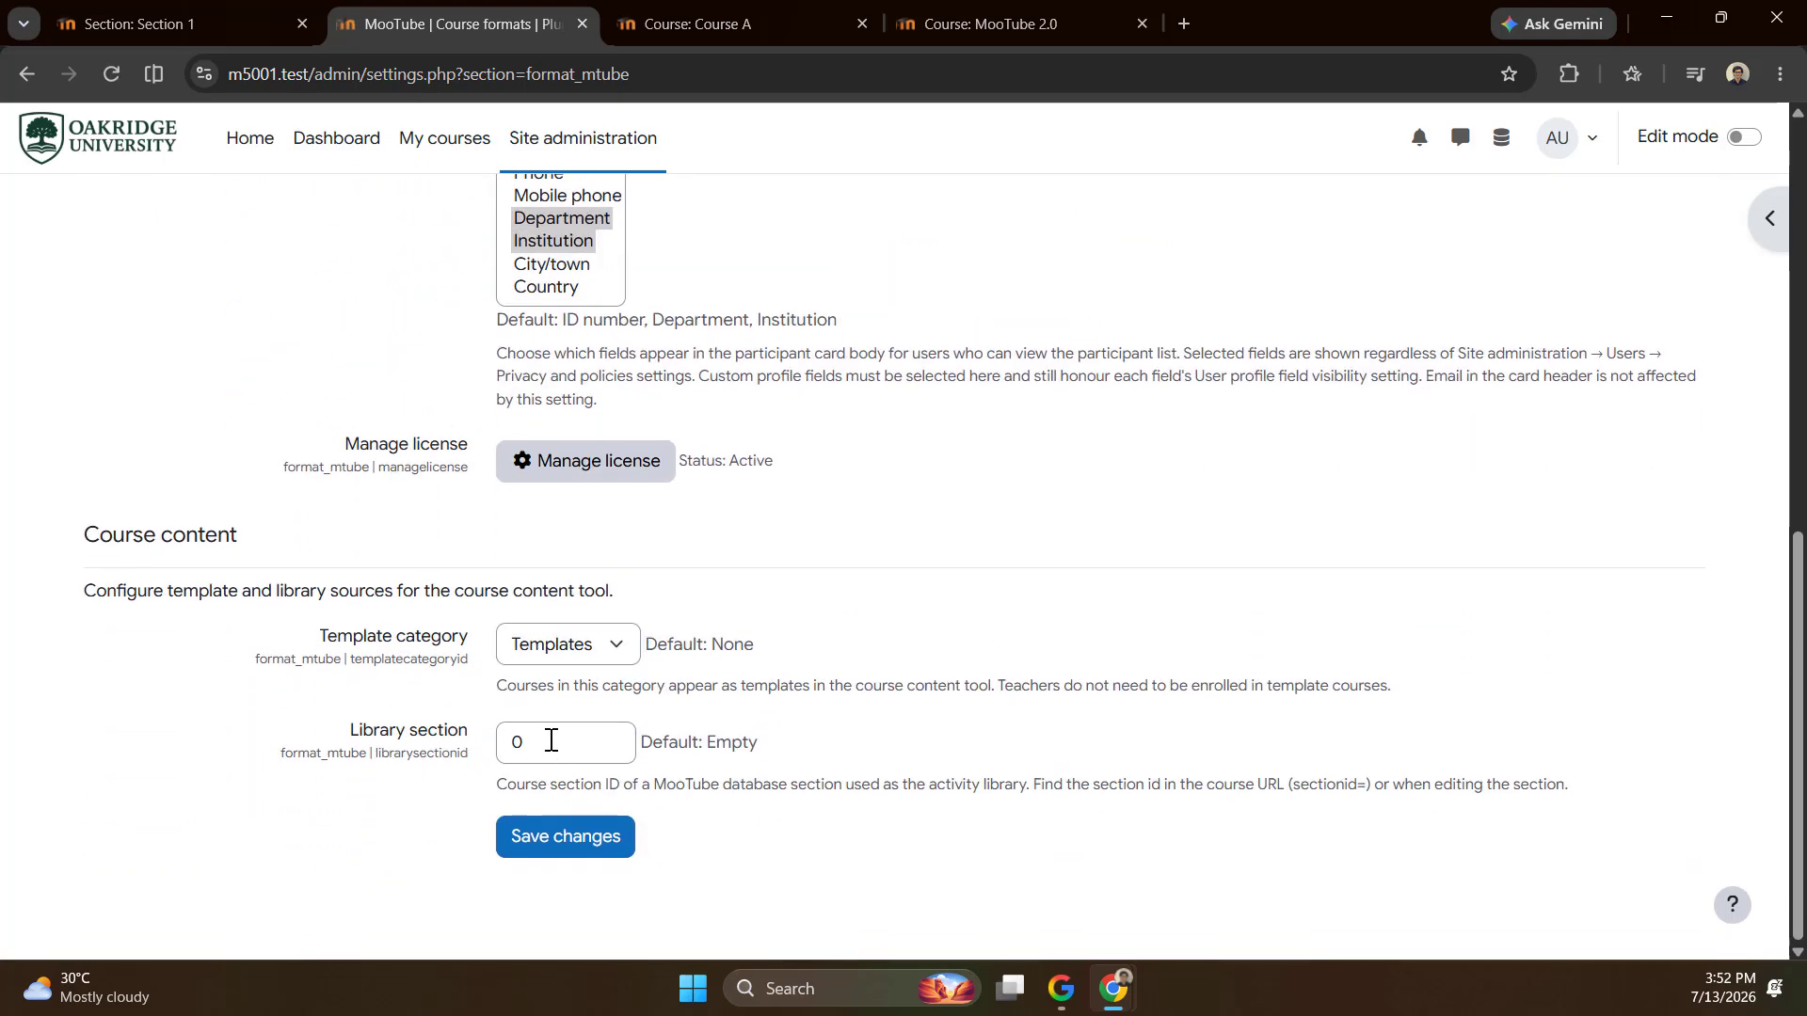
double_click(551, 740)
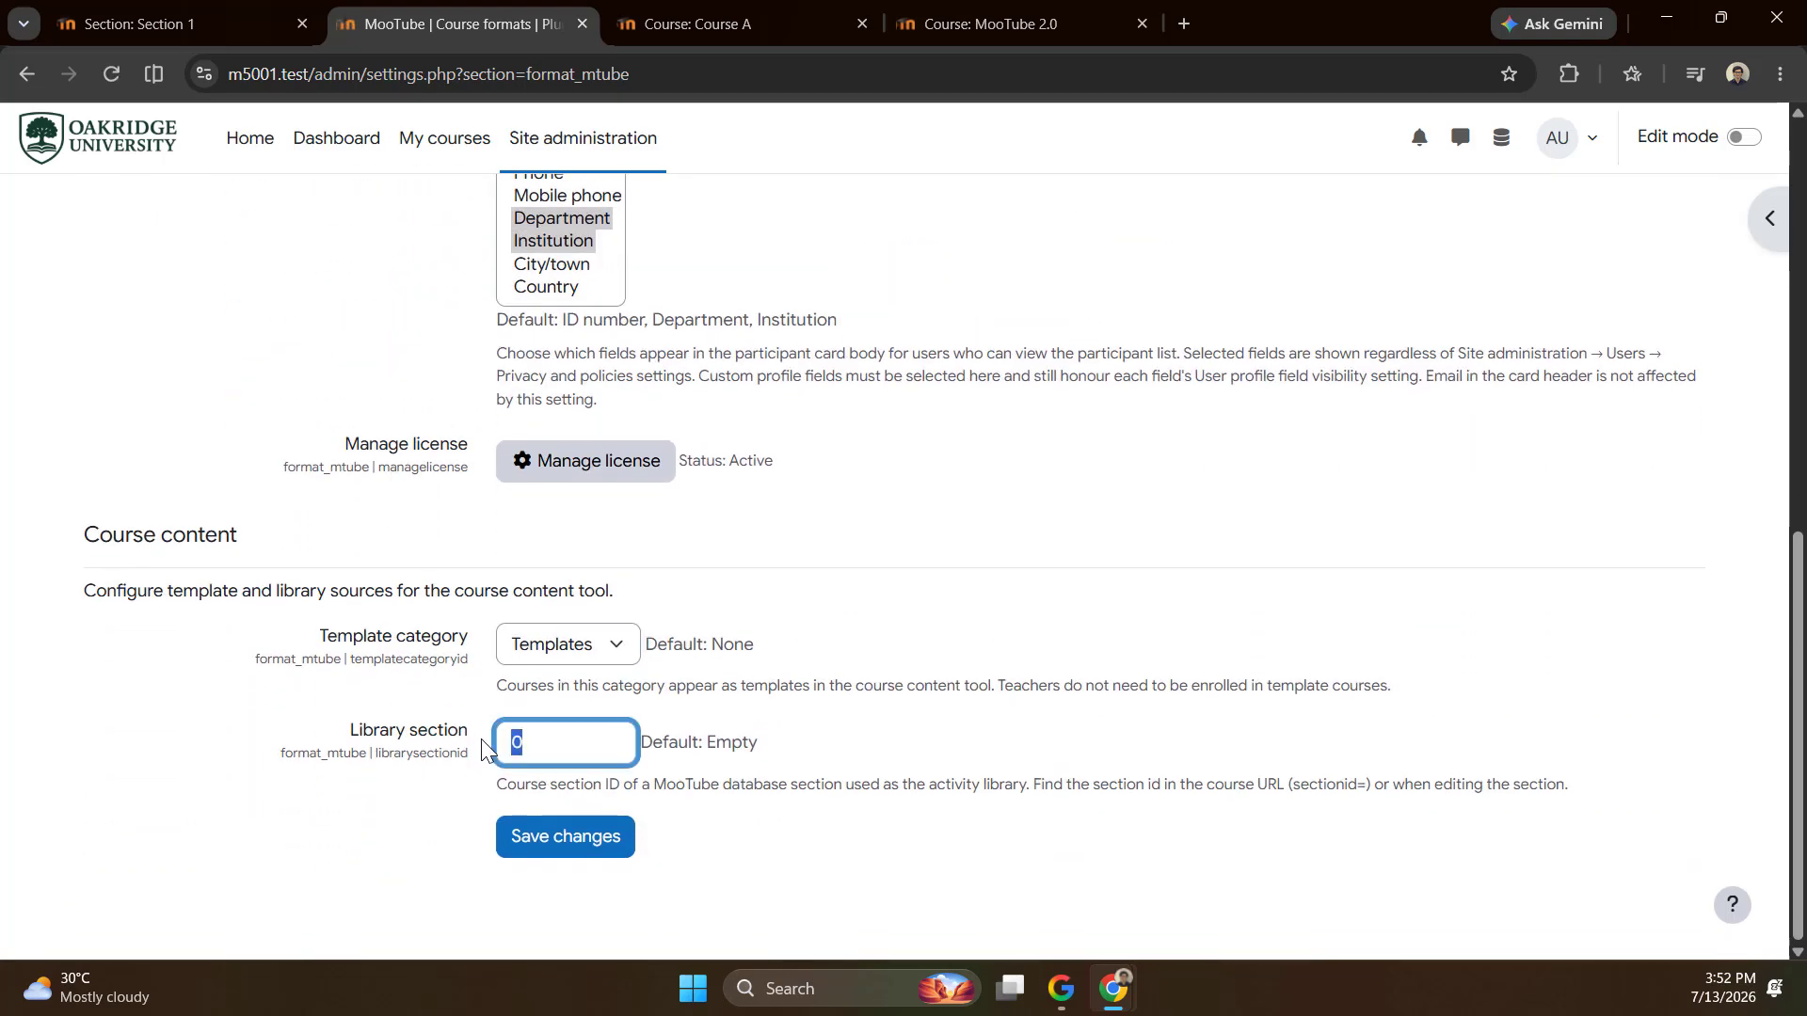
click(431, 707)
click(210, 25)
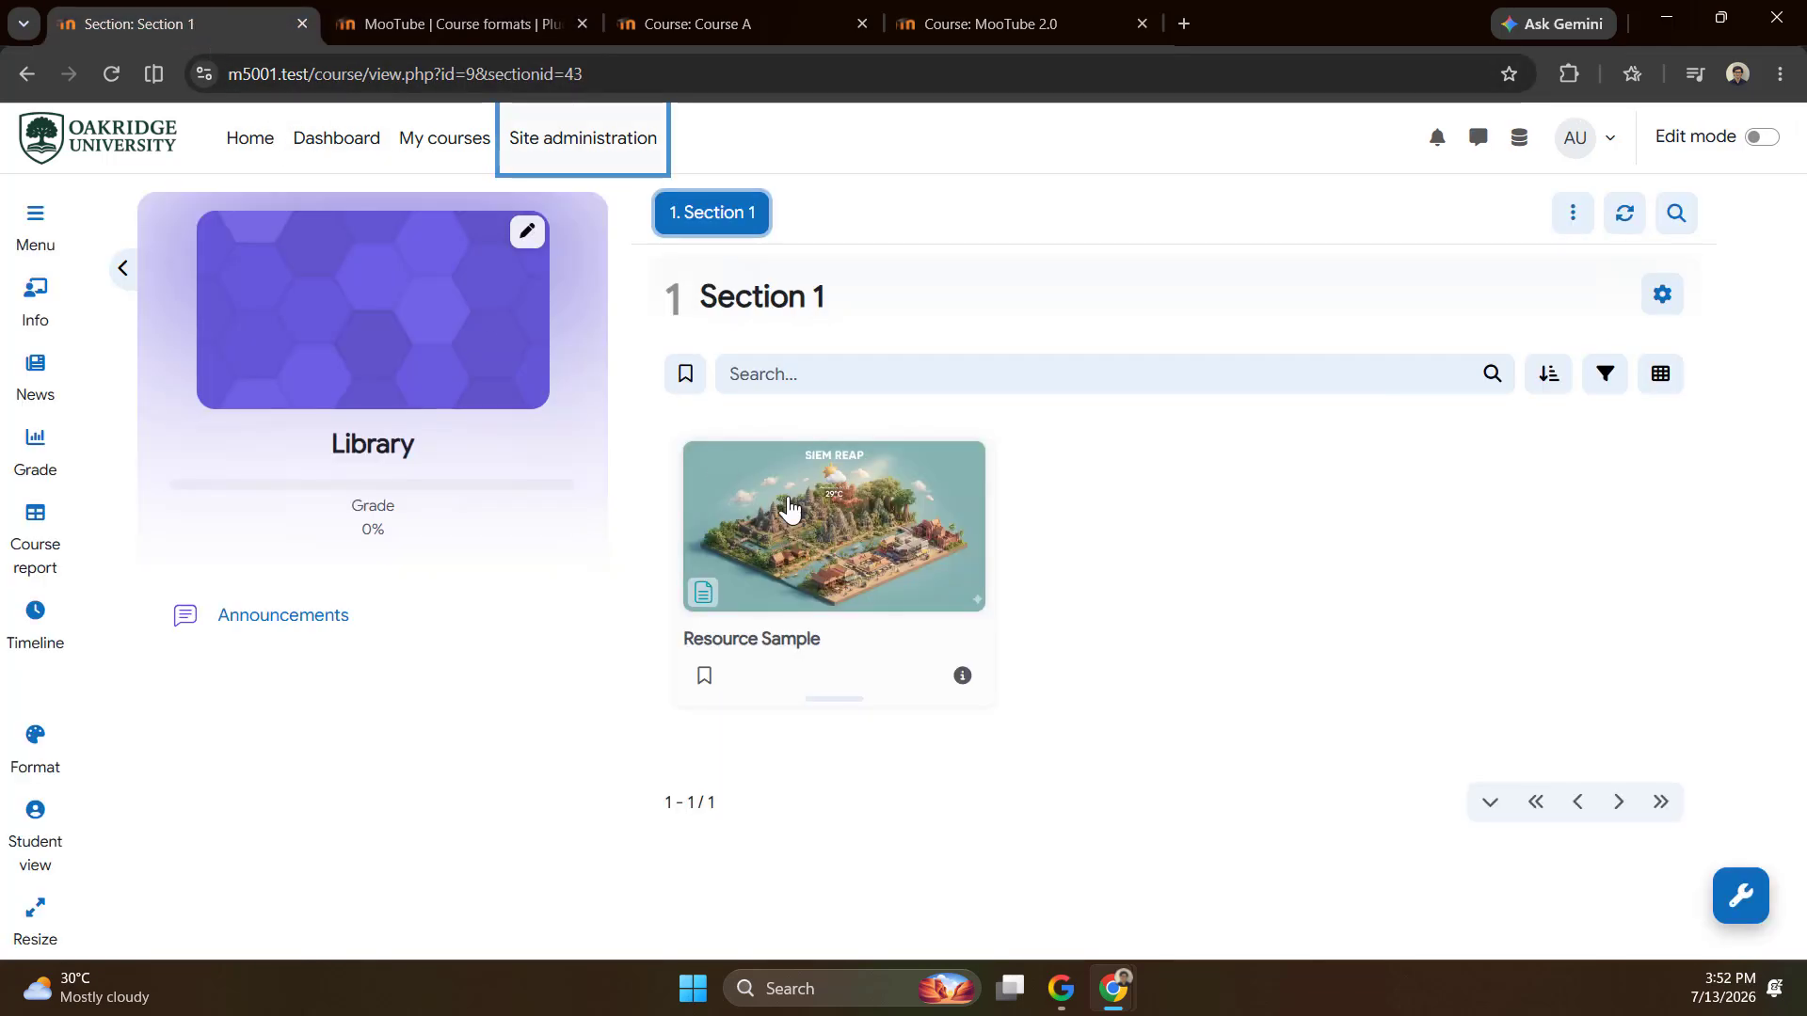
click(568, 75)
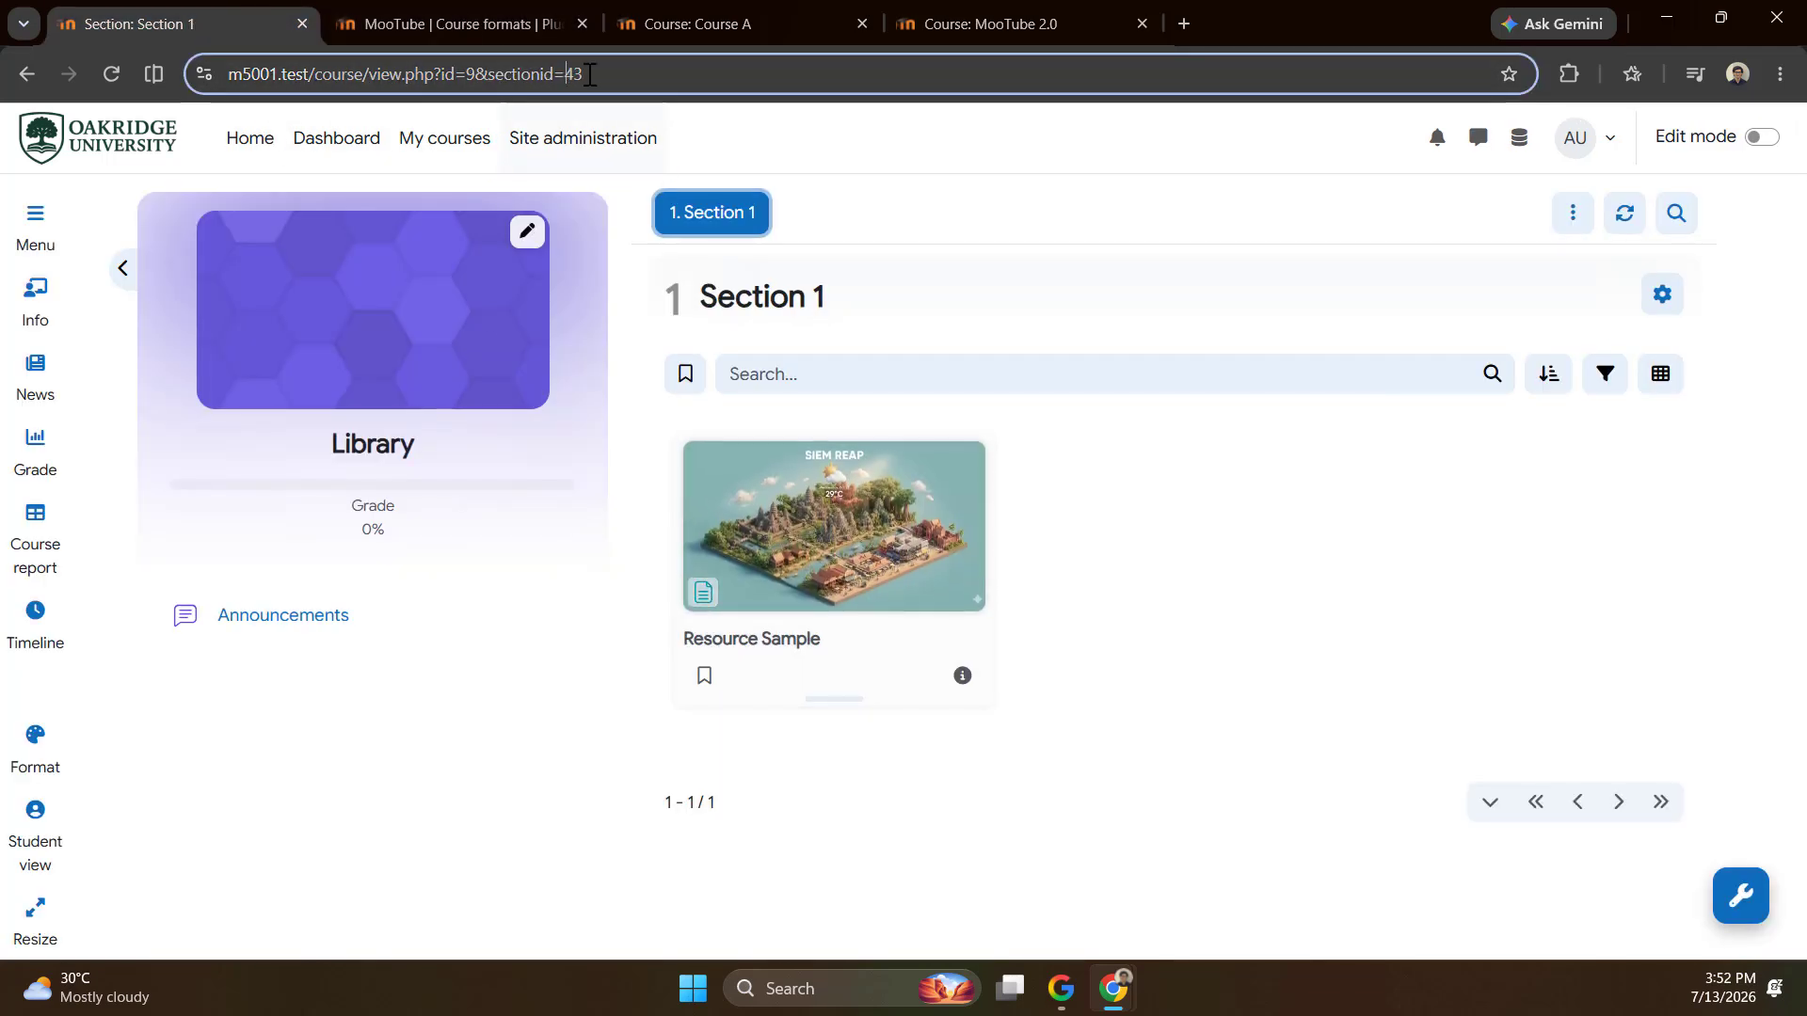
double_click(590, 74)
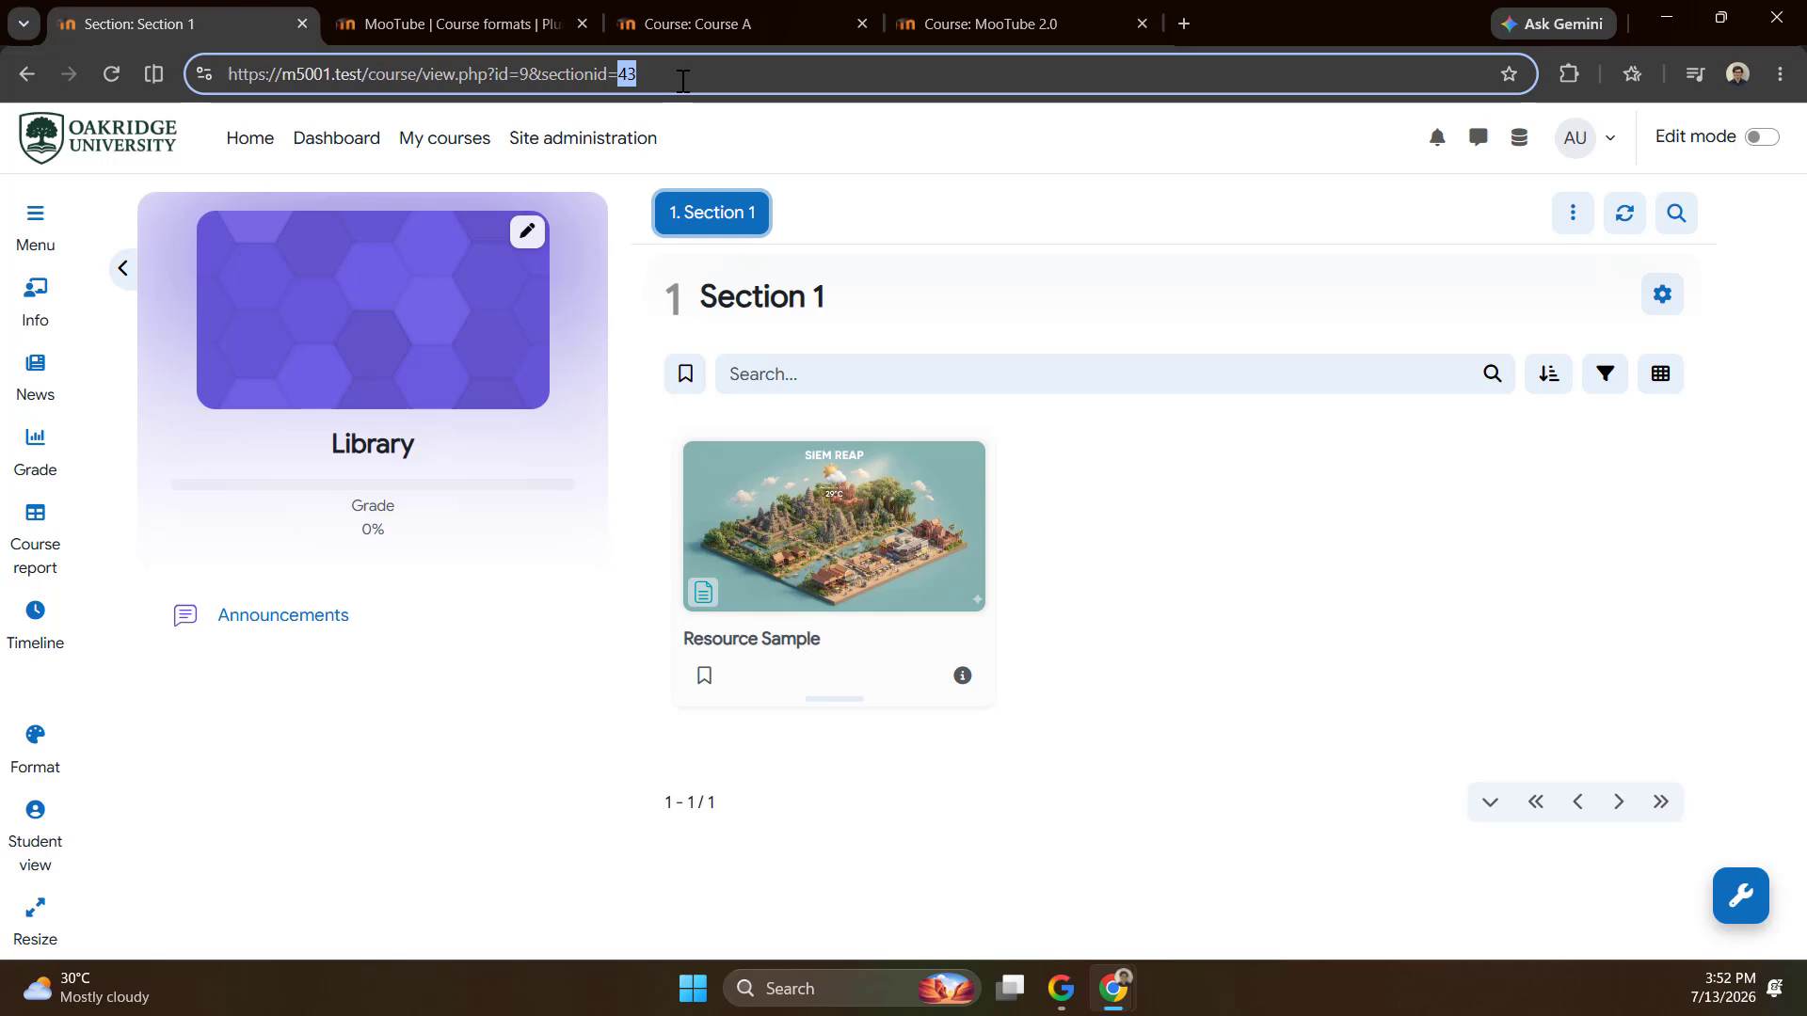
Set the Library section to 43 in the MooTube settings, save the changes, and dismiss the notification.
click(959, 24)
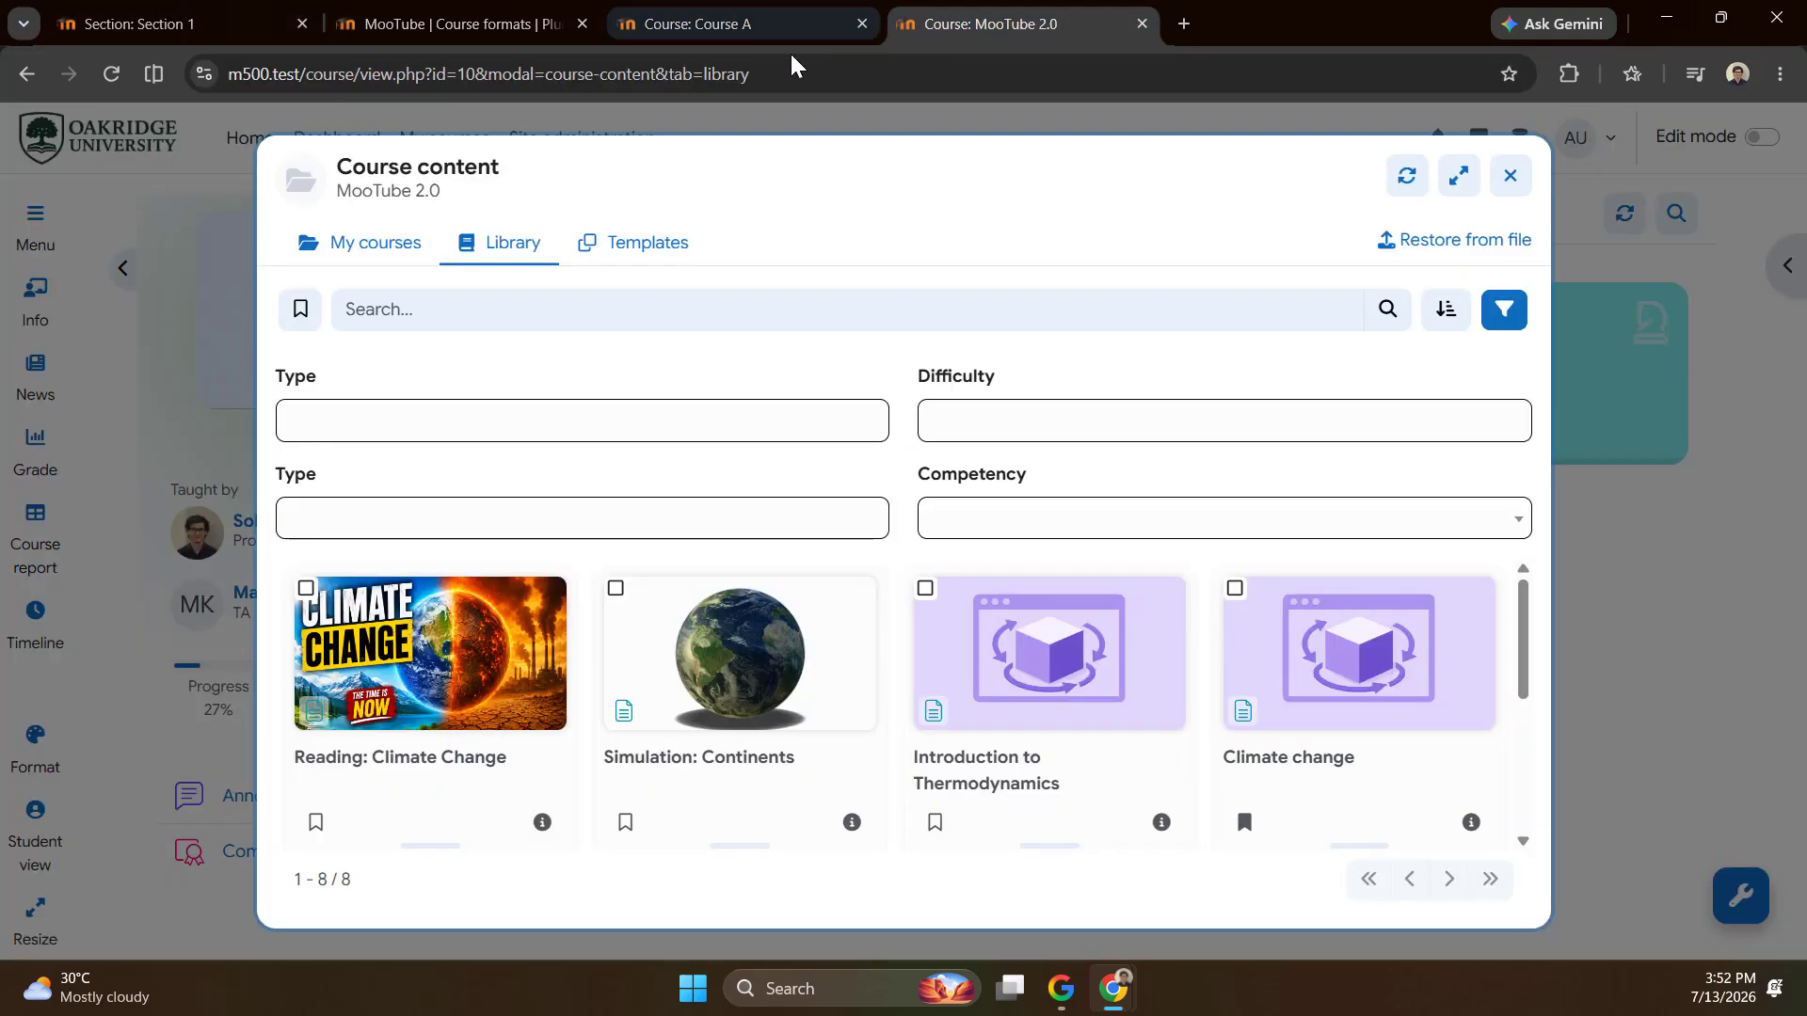
click(717, 26)
click(438, 21)
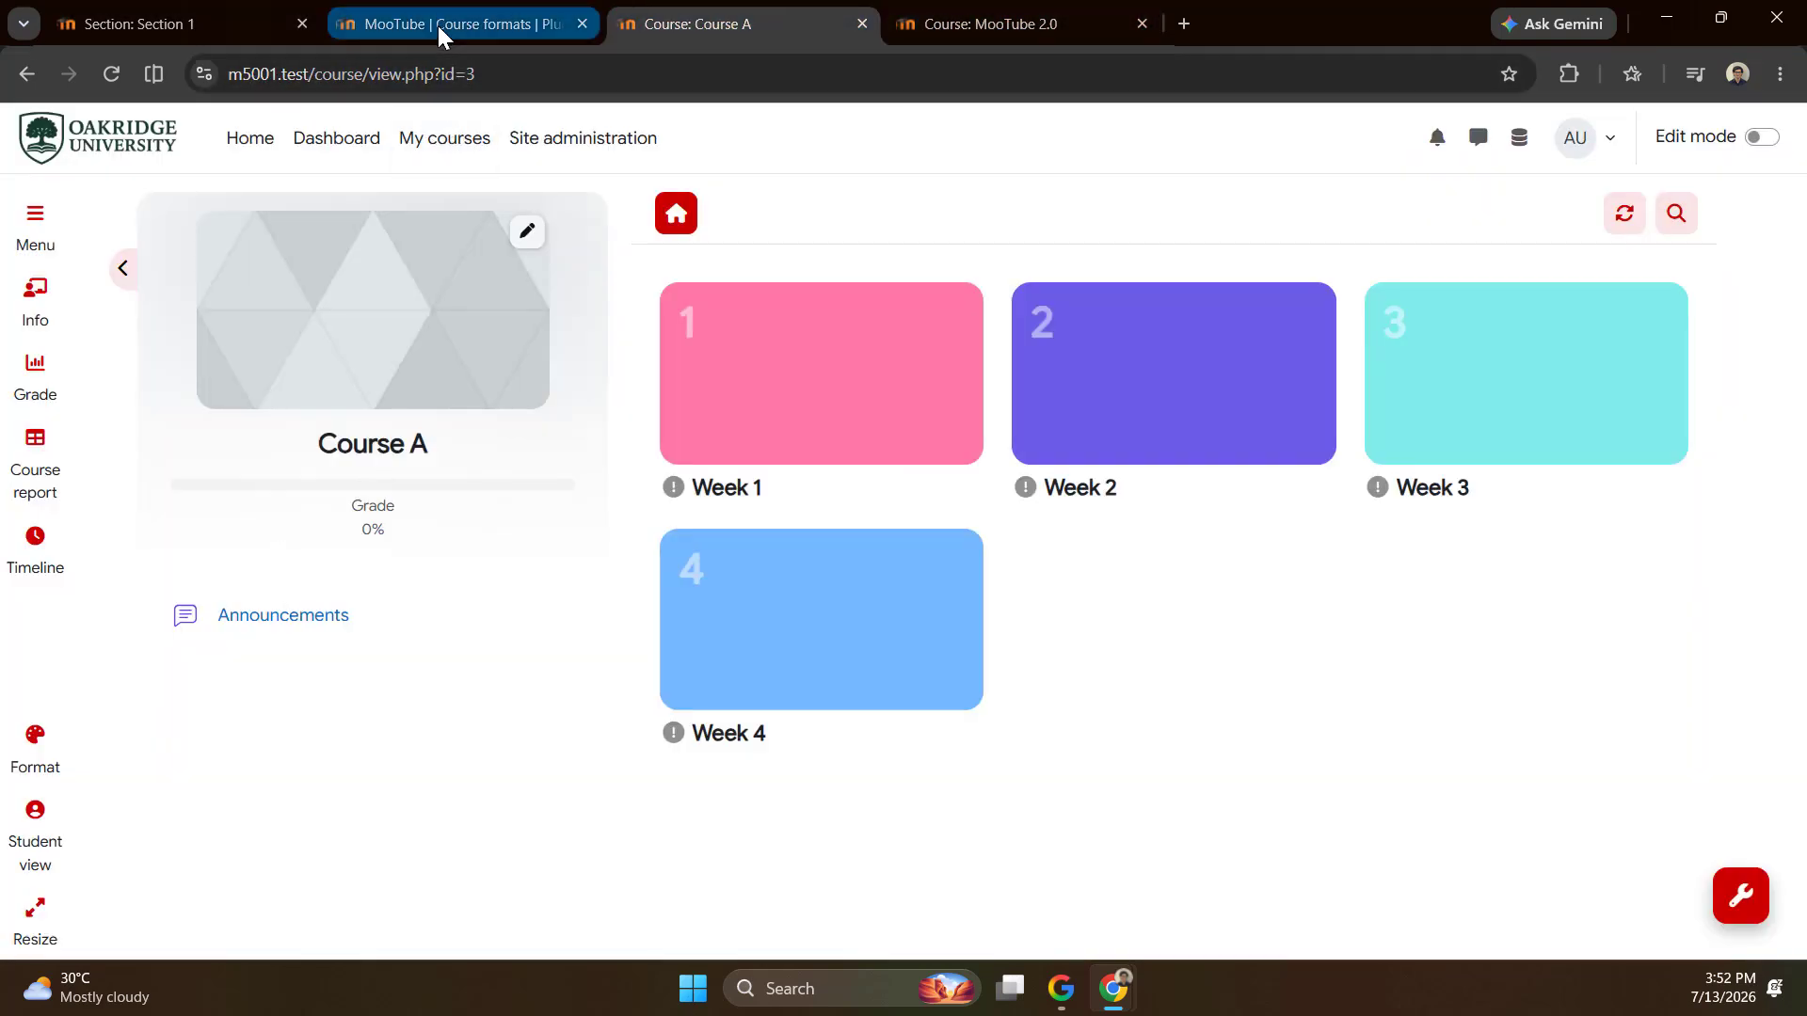
double_click(505, 743)
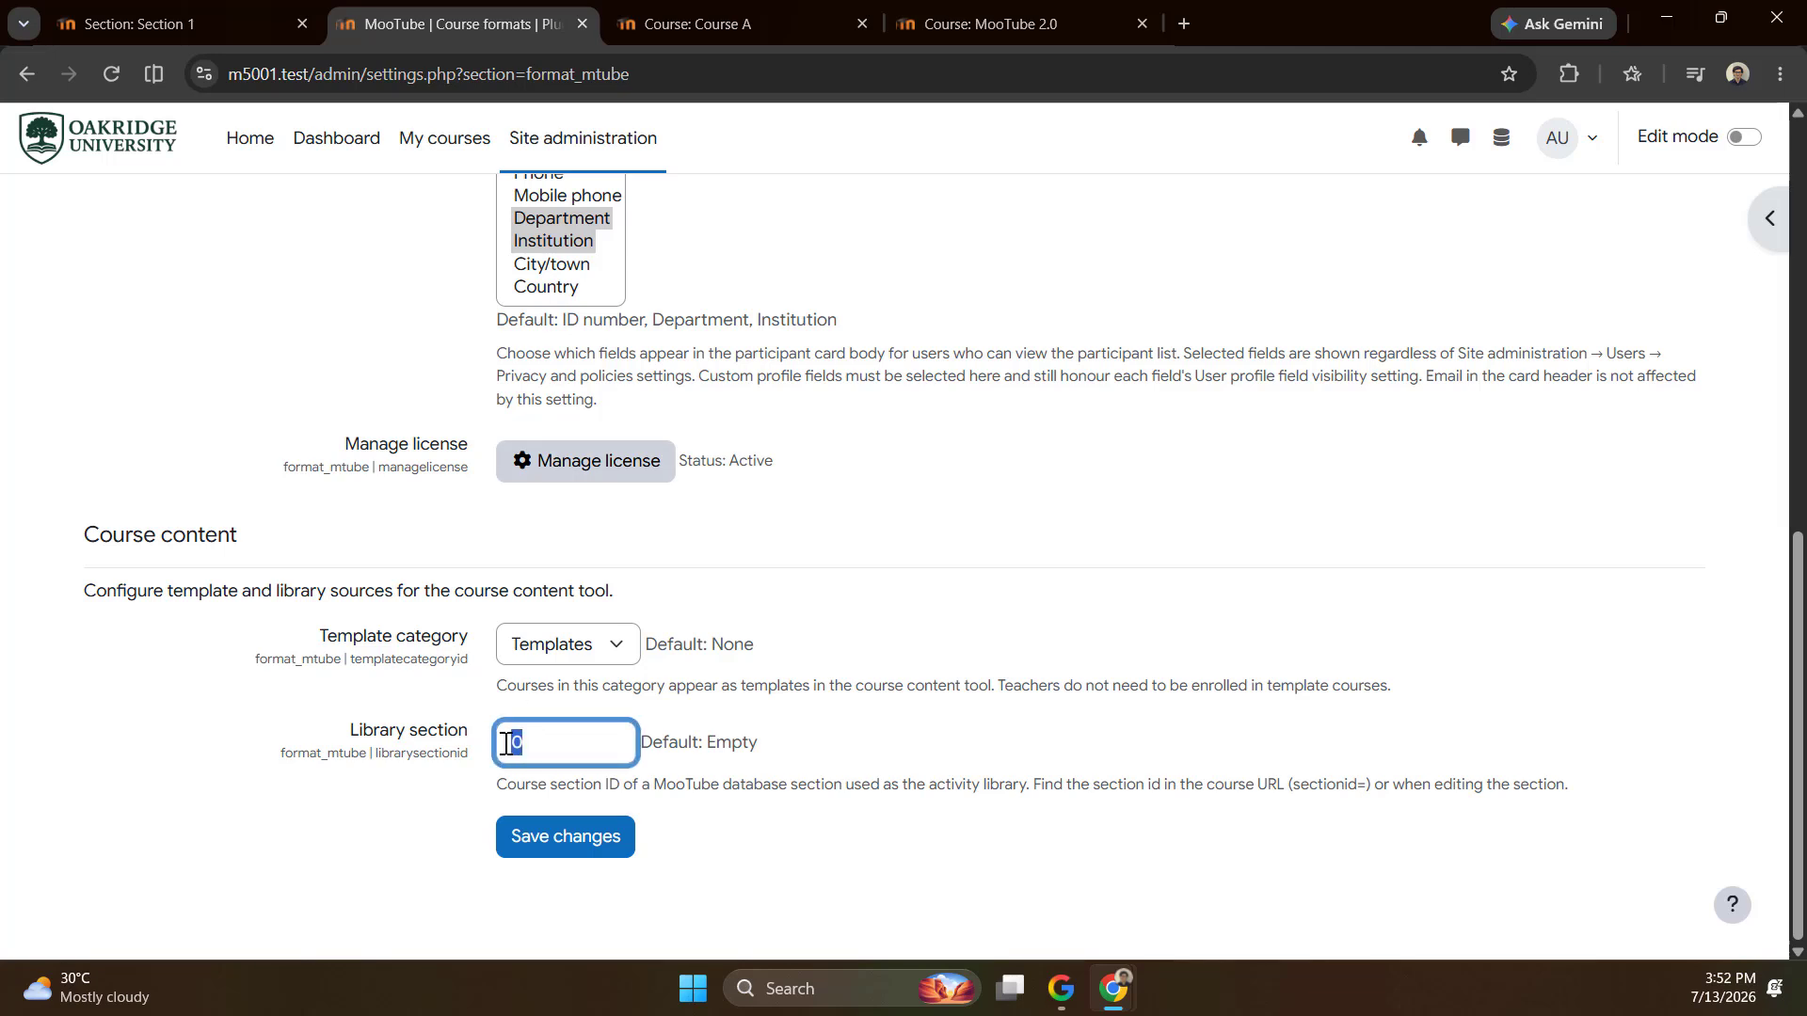
text(43)
click(603, 834)
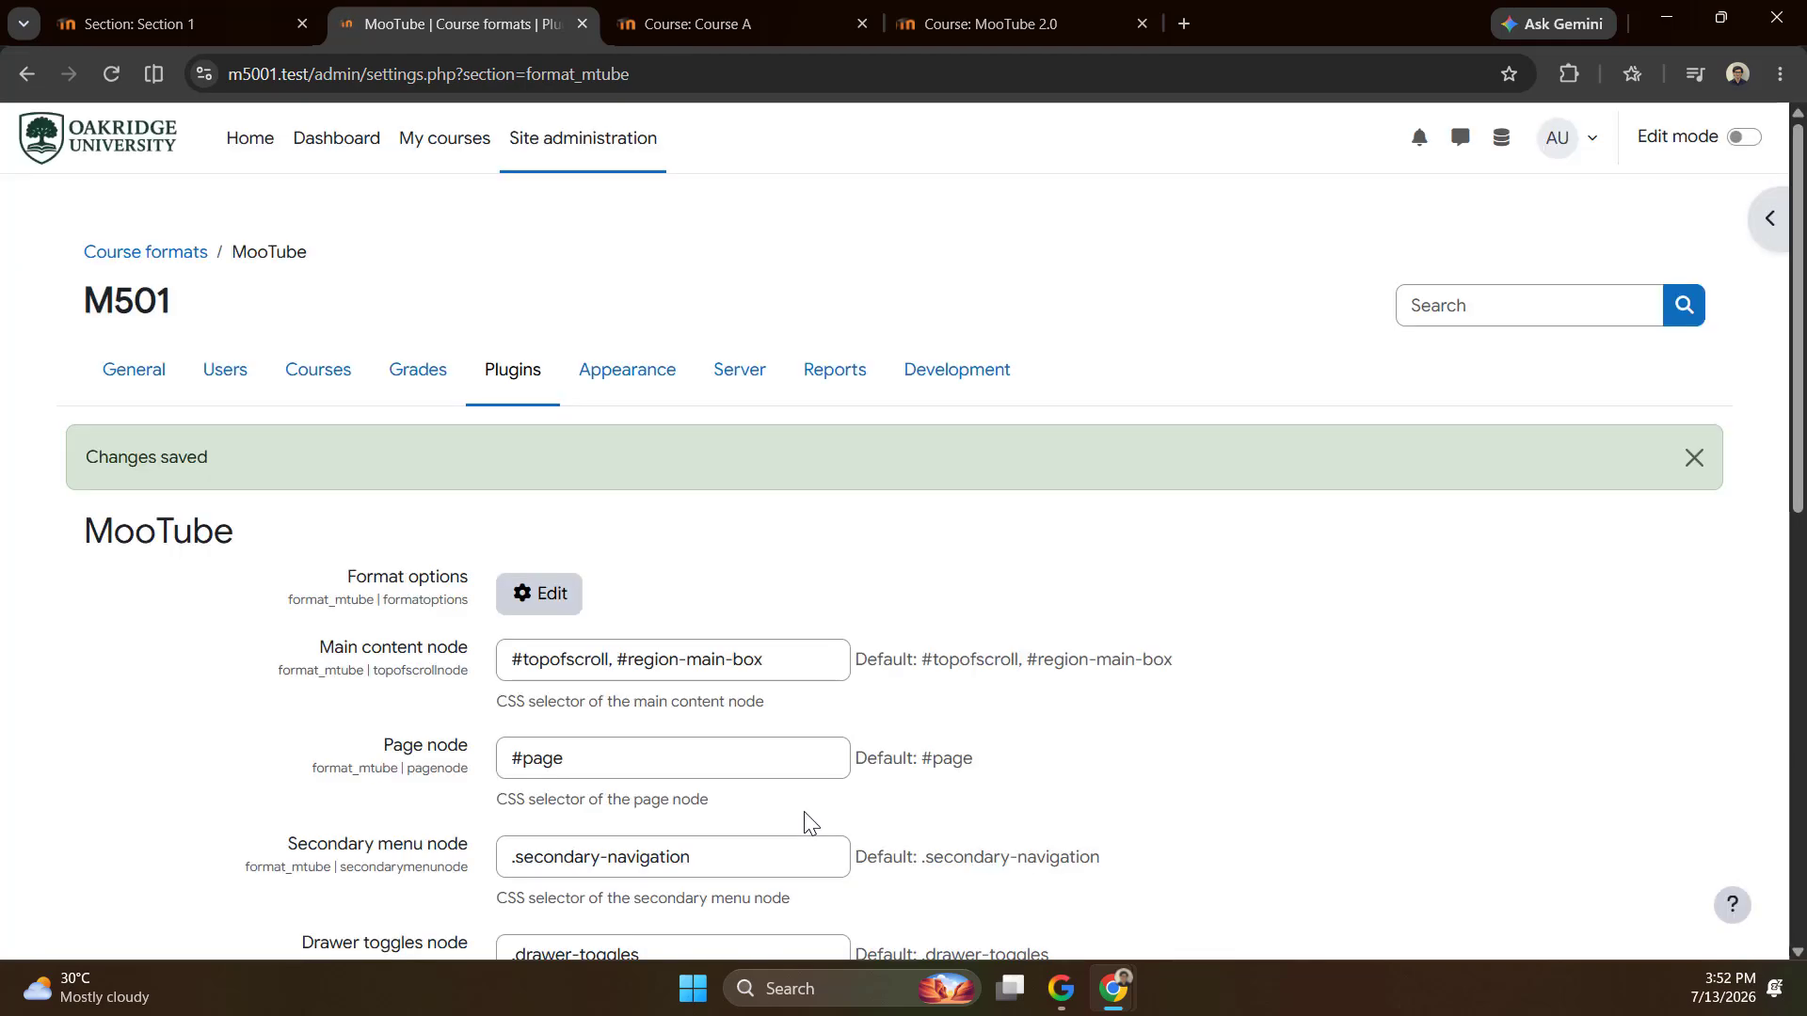
click(1692, 460)
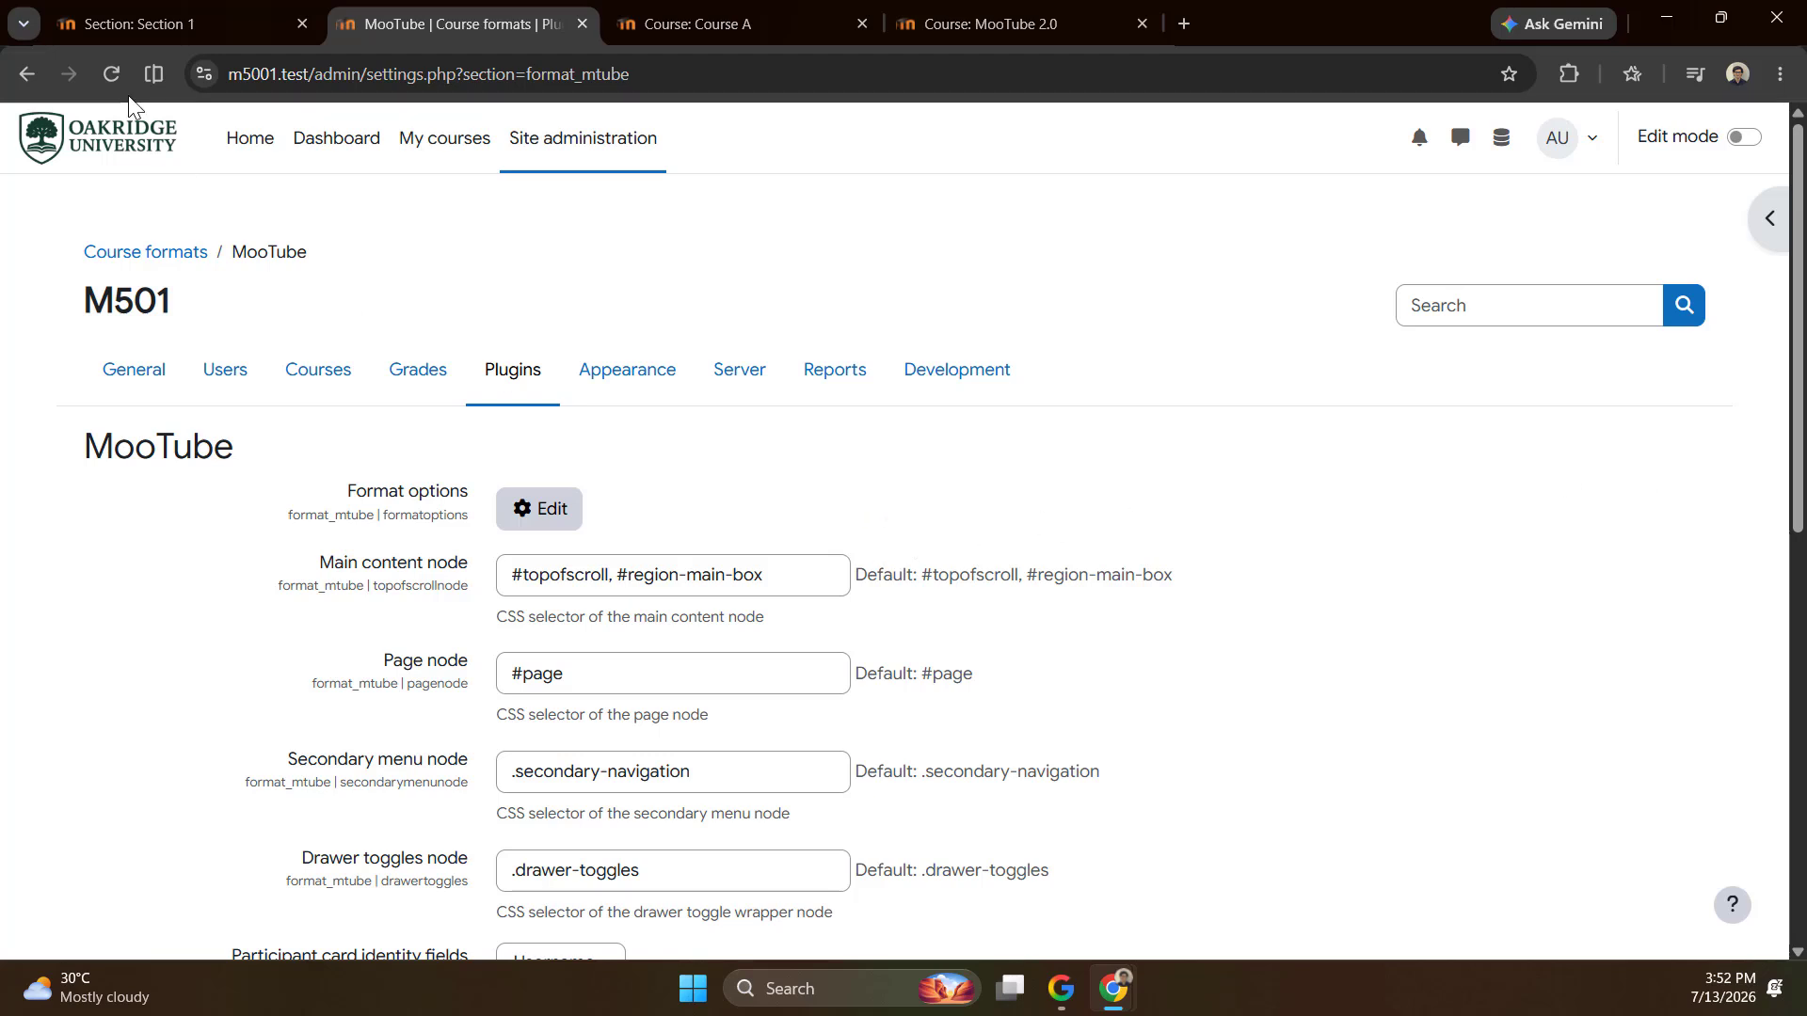
Review the Template category options and Library section setting, and return to Section 1 of the Library course.
click(139, 23)
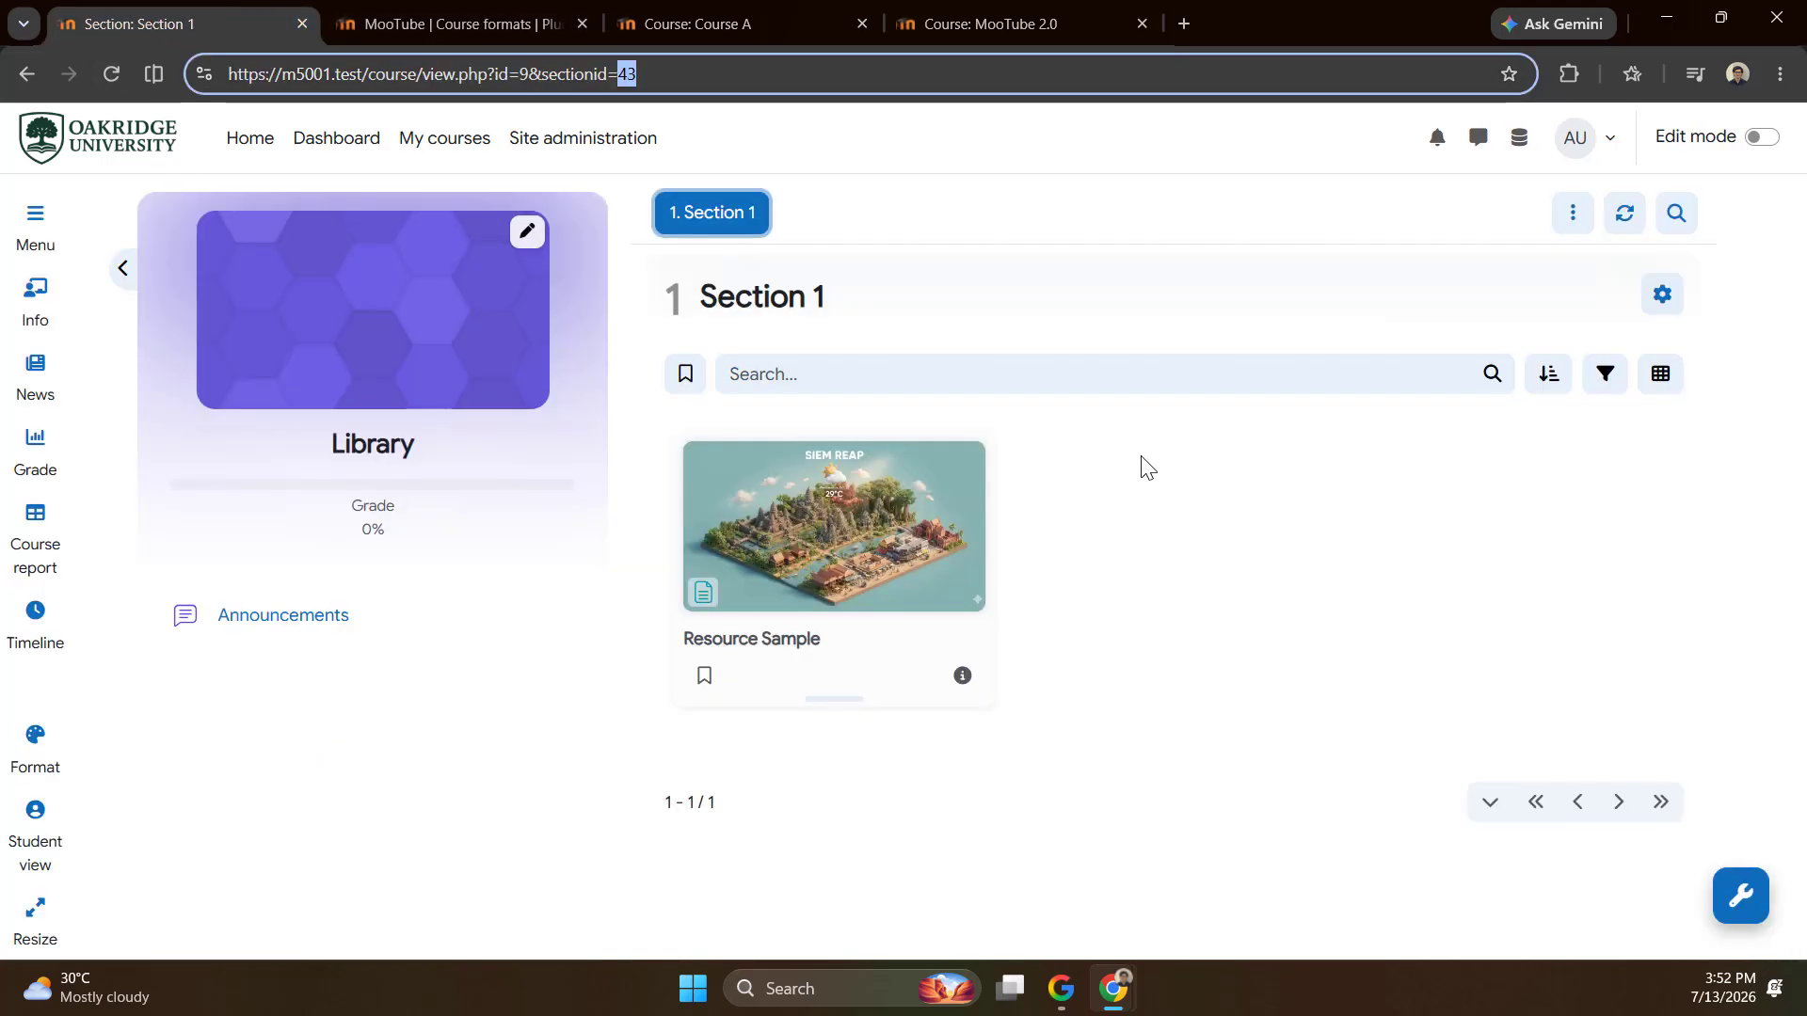
click(728, 28)
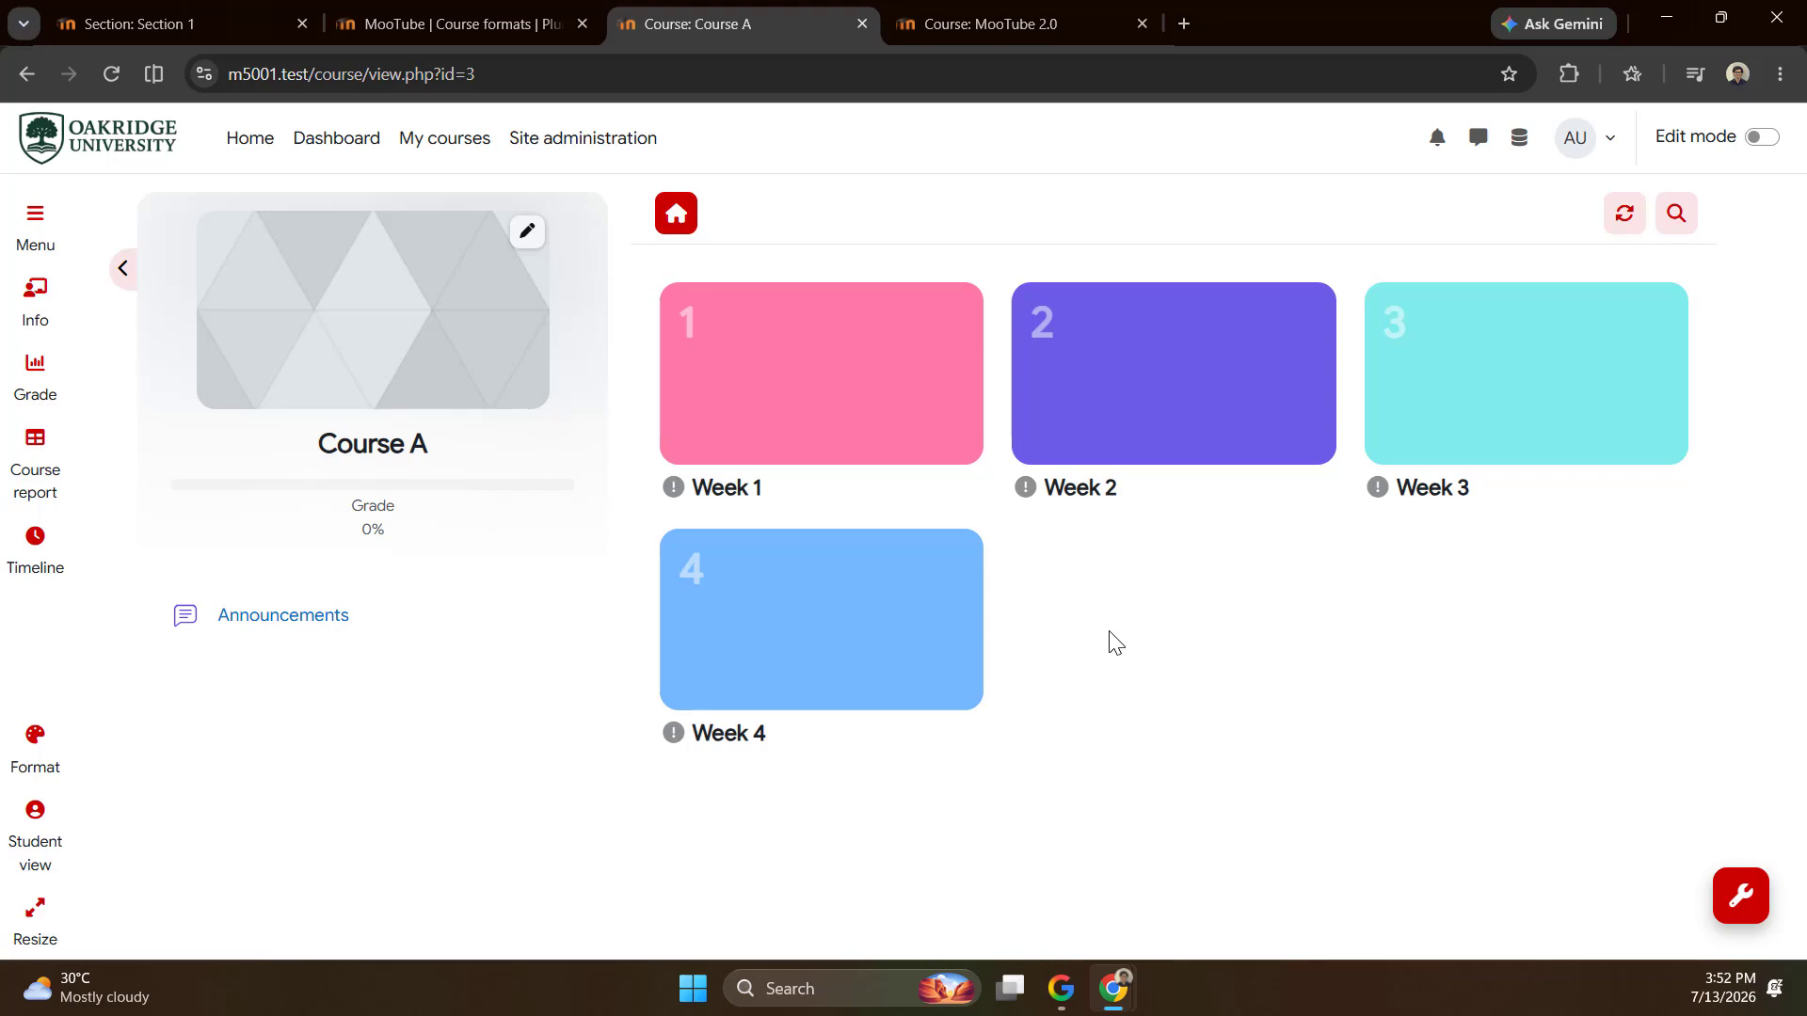
click(427, 25)
scroll(980, 568, down, 10)
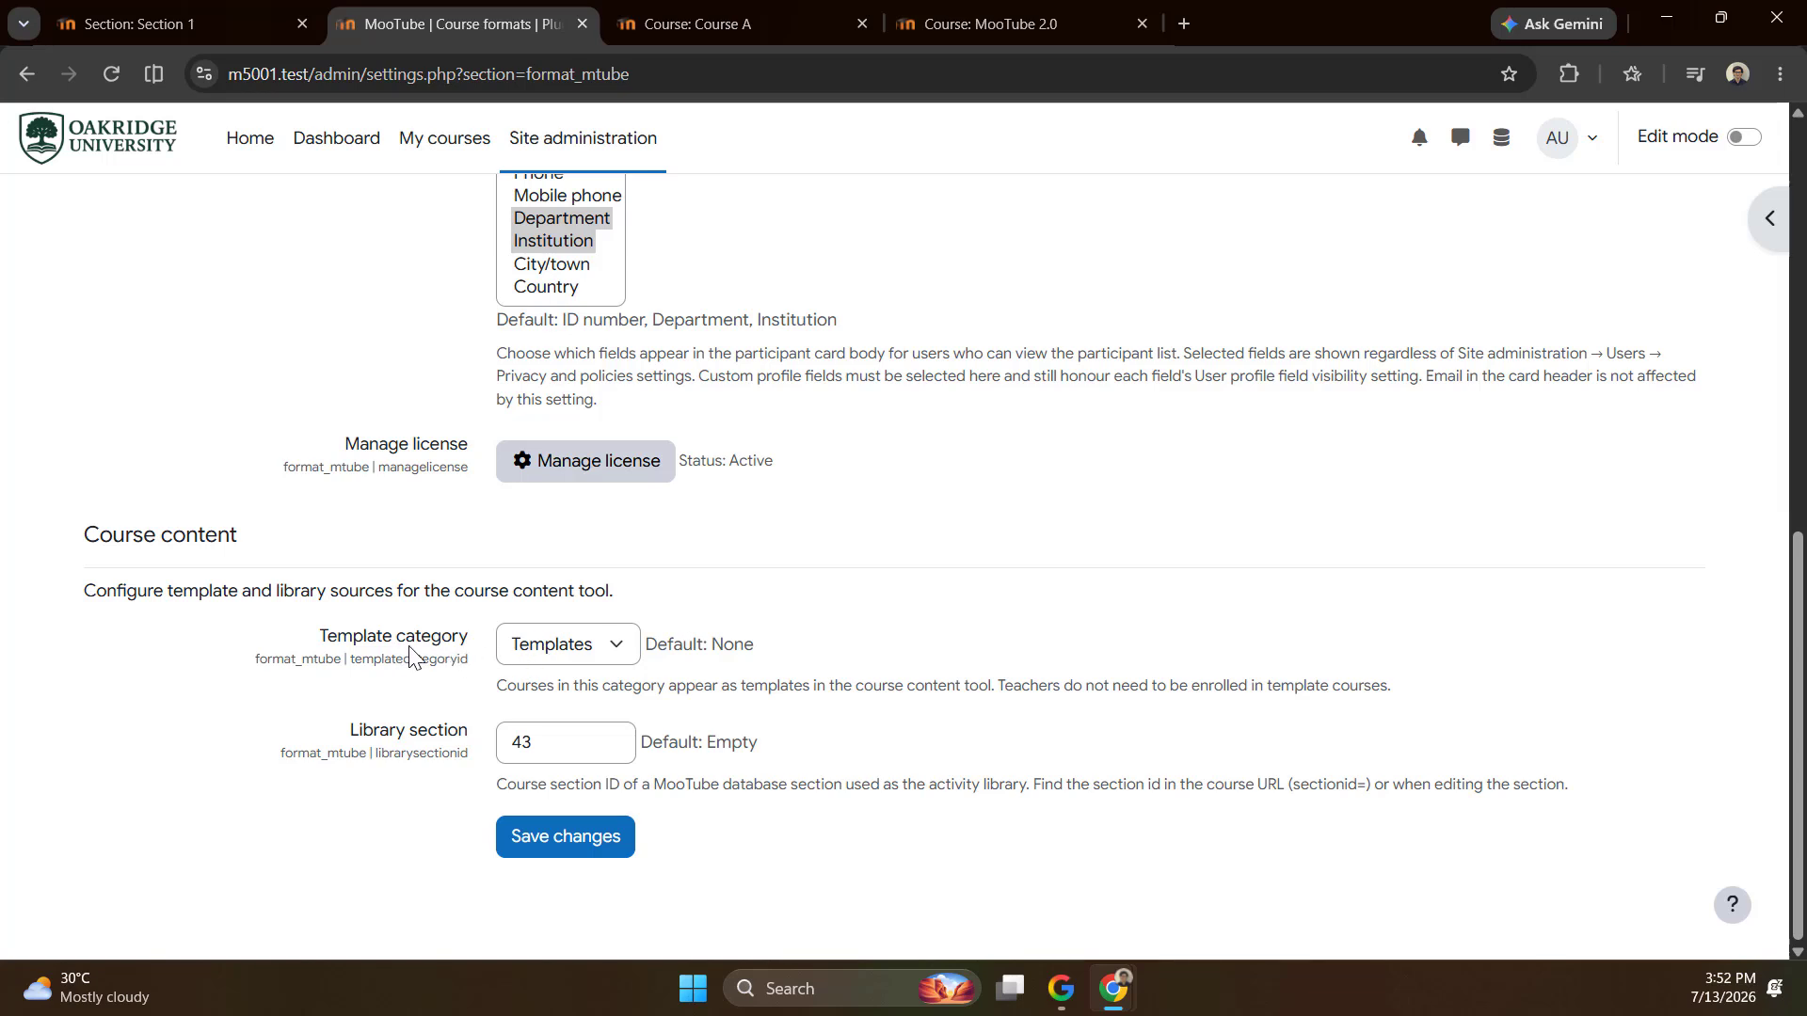
click(590, 658)
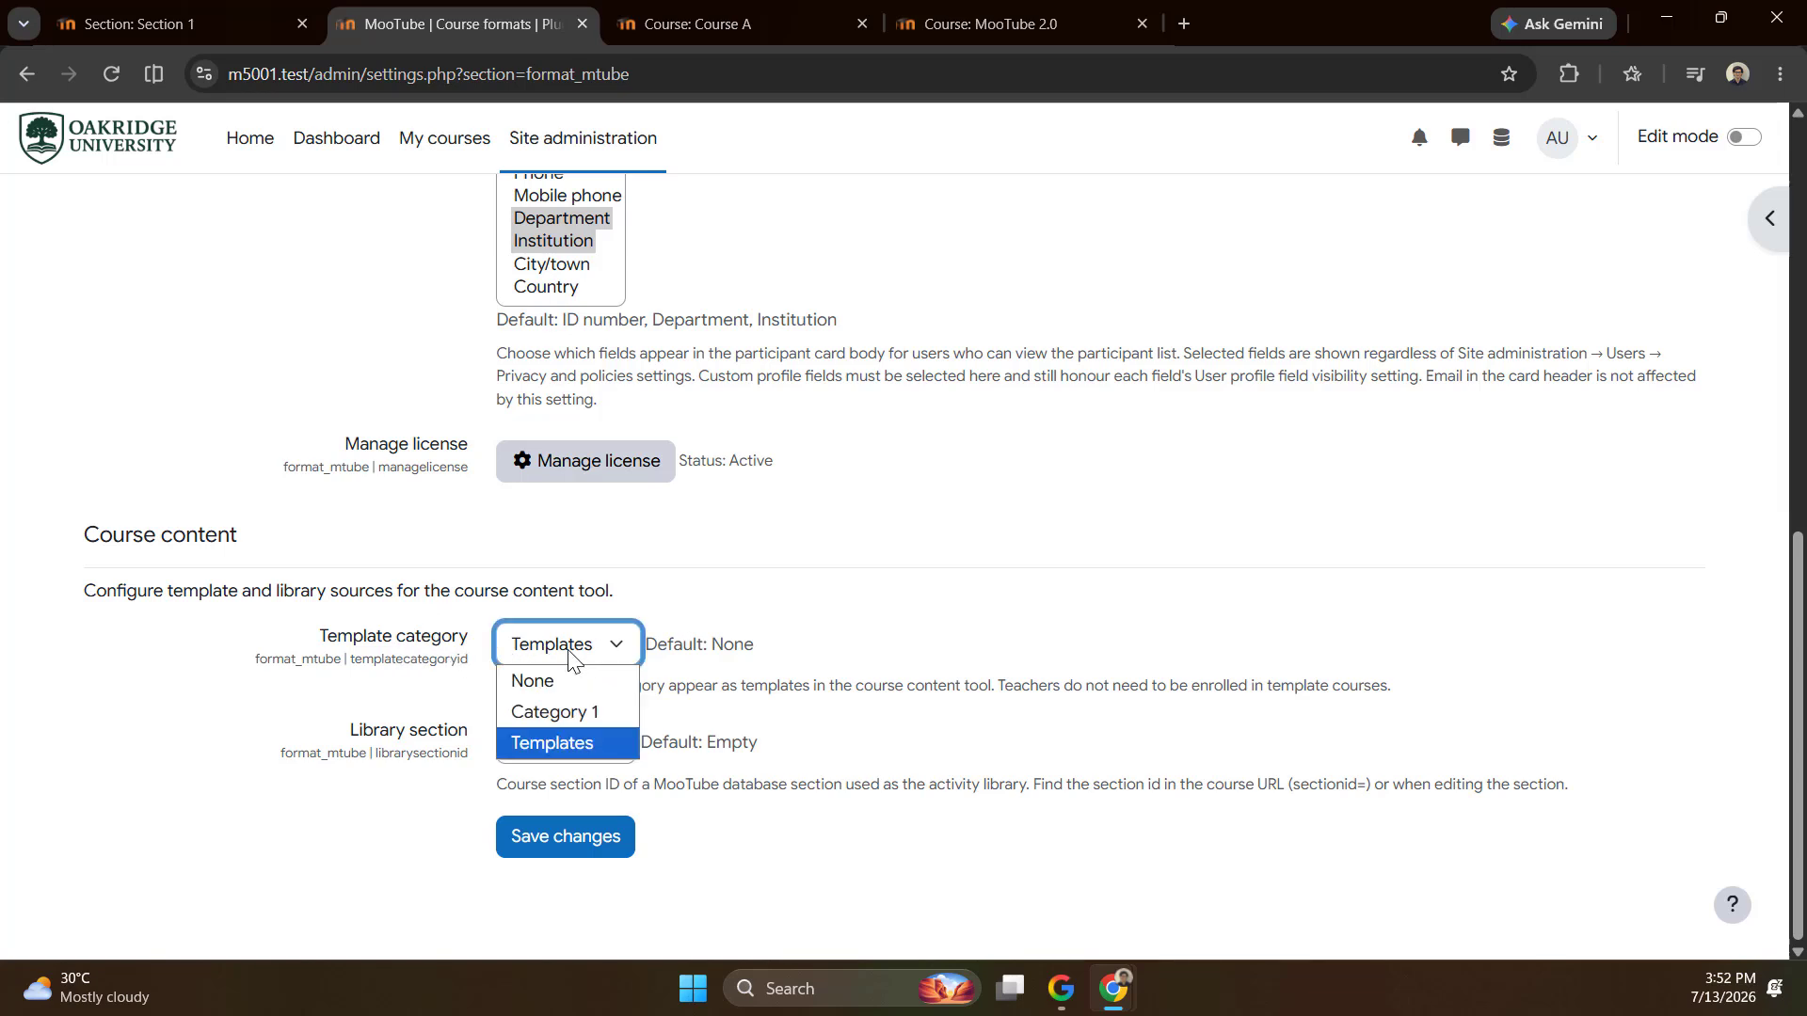
click(570, 657)
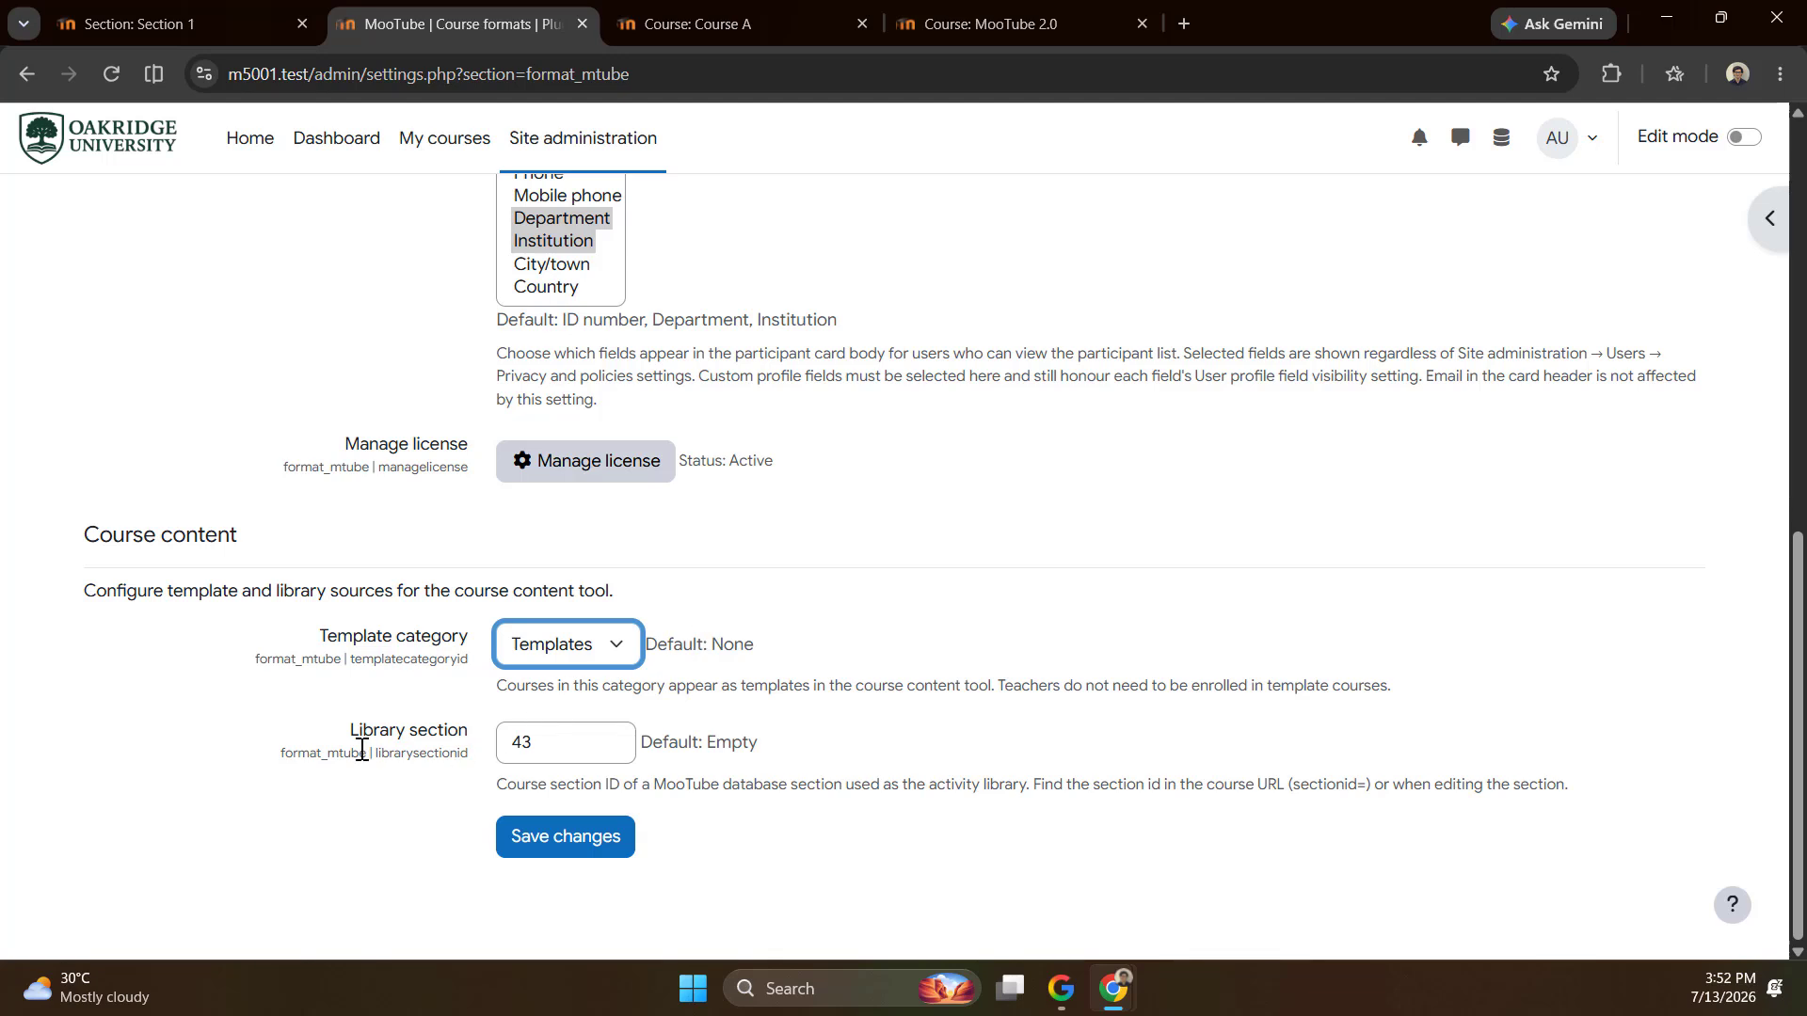
drag(348, 746, 550, 757)
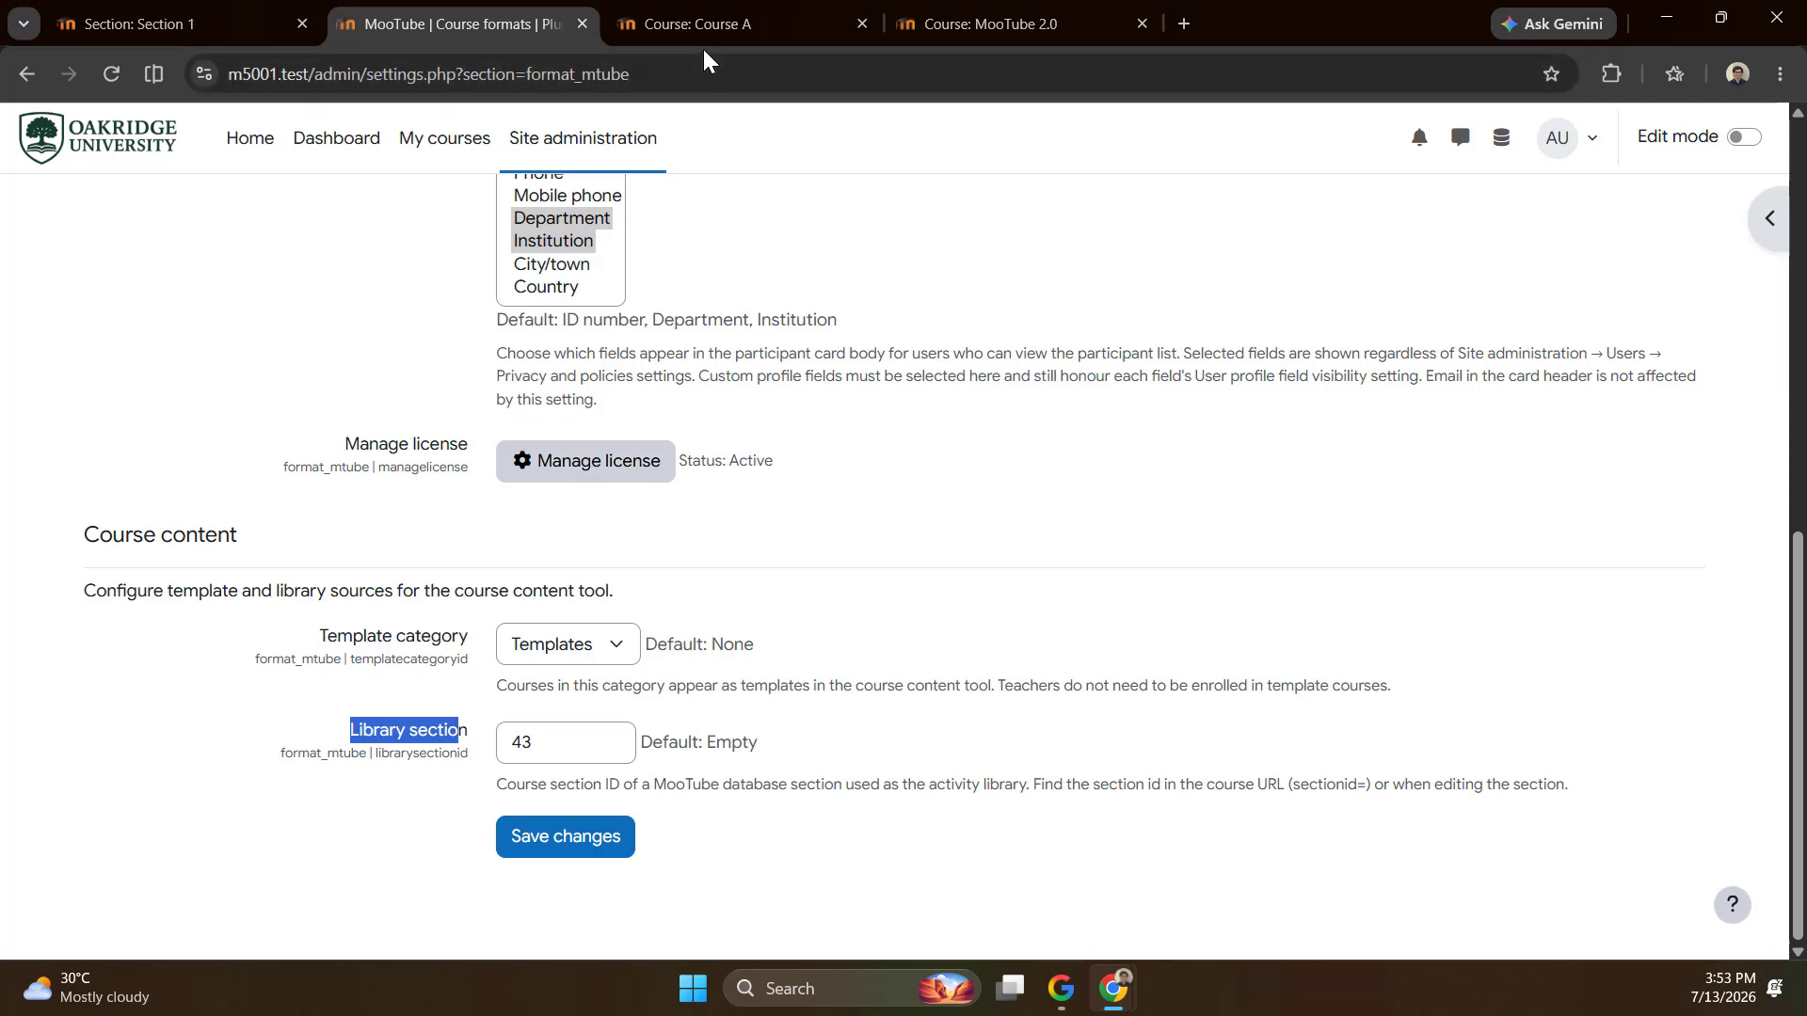
click(193, 19)
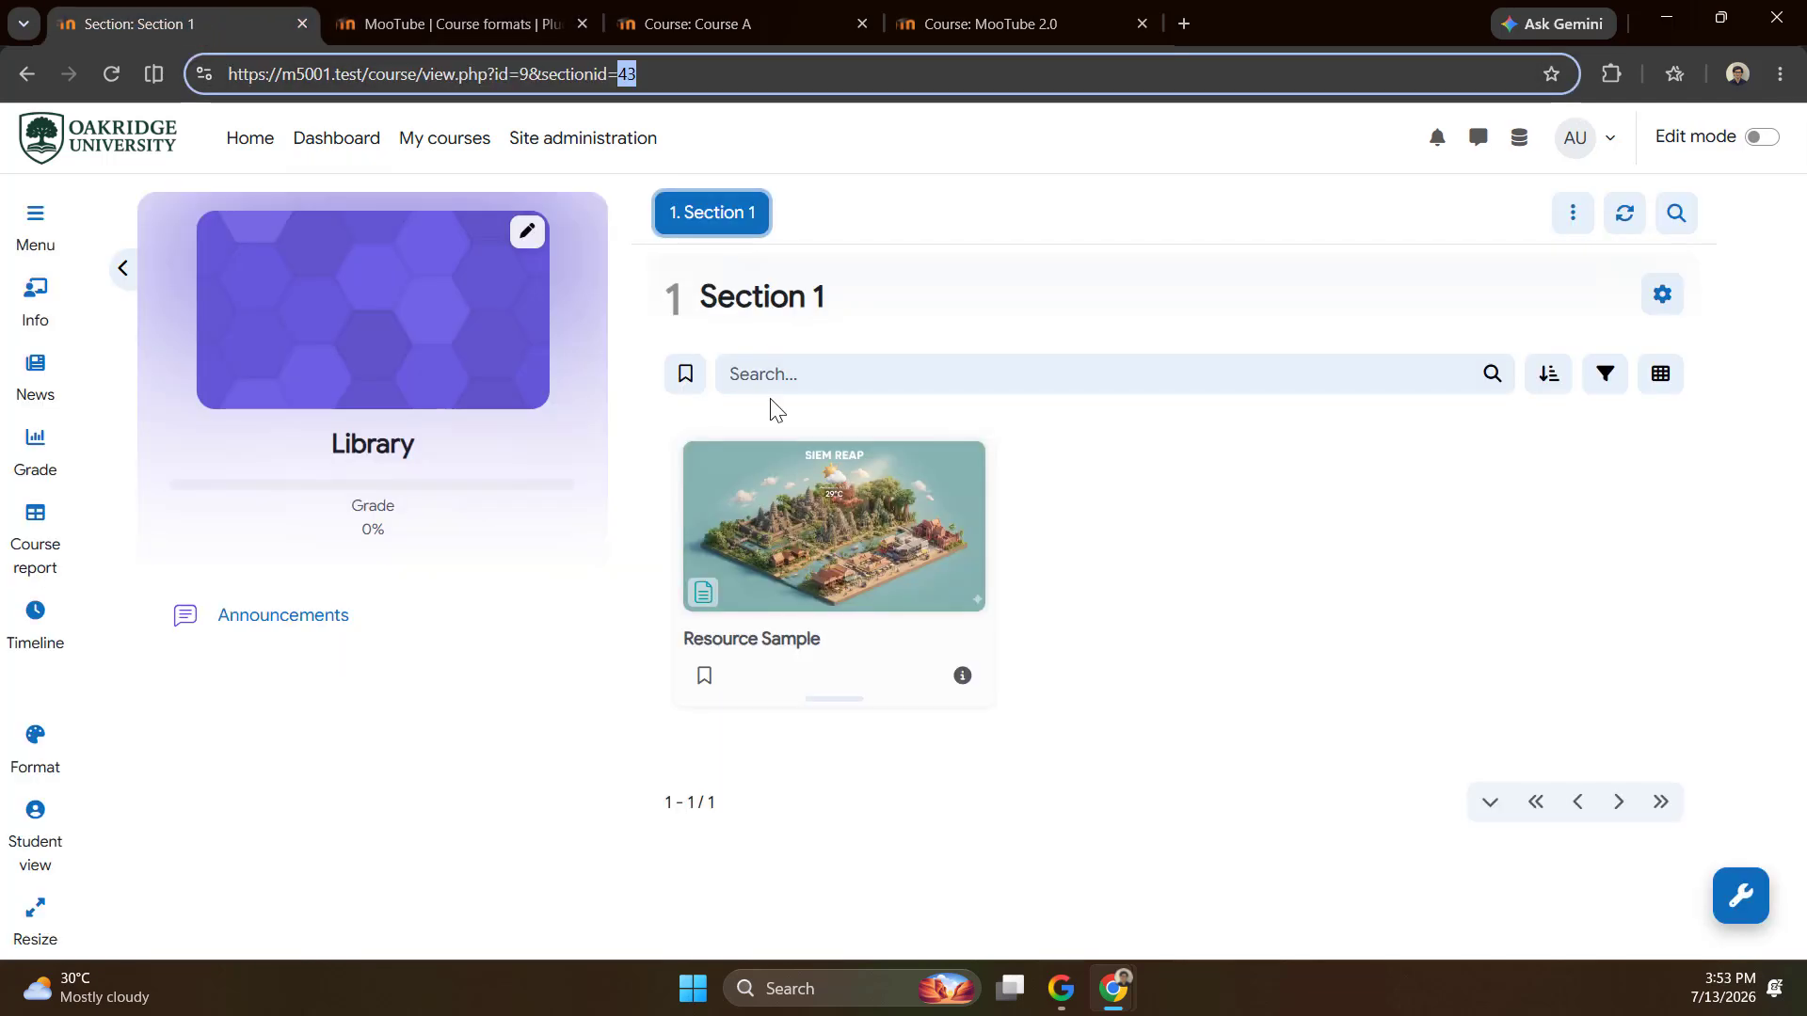
click(1255, 532)
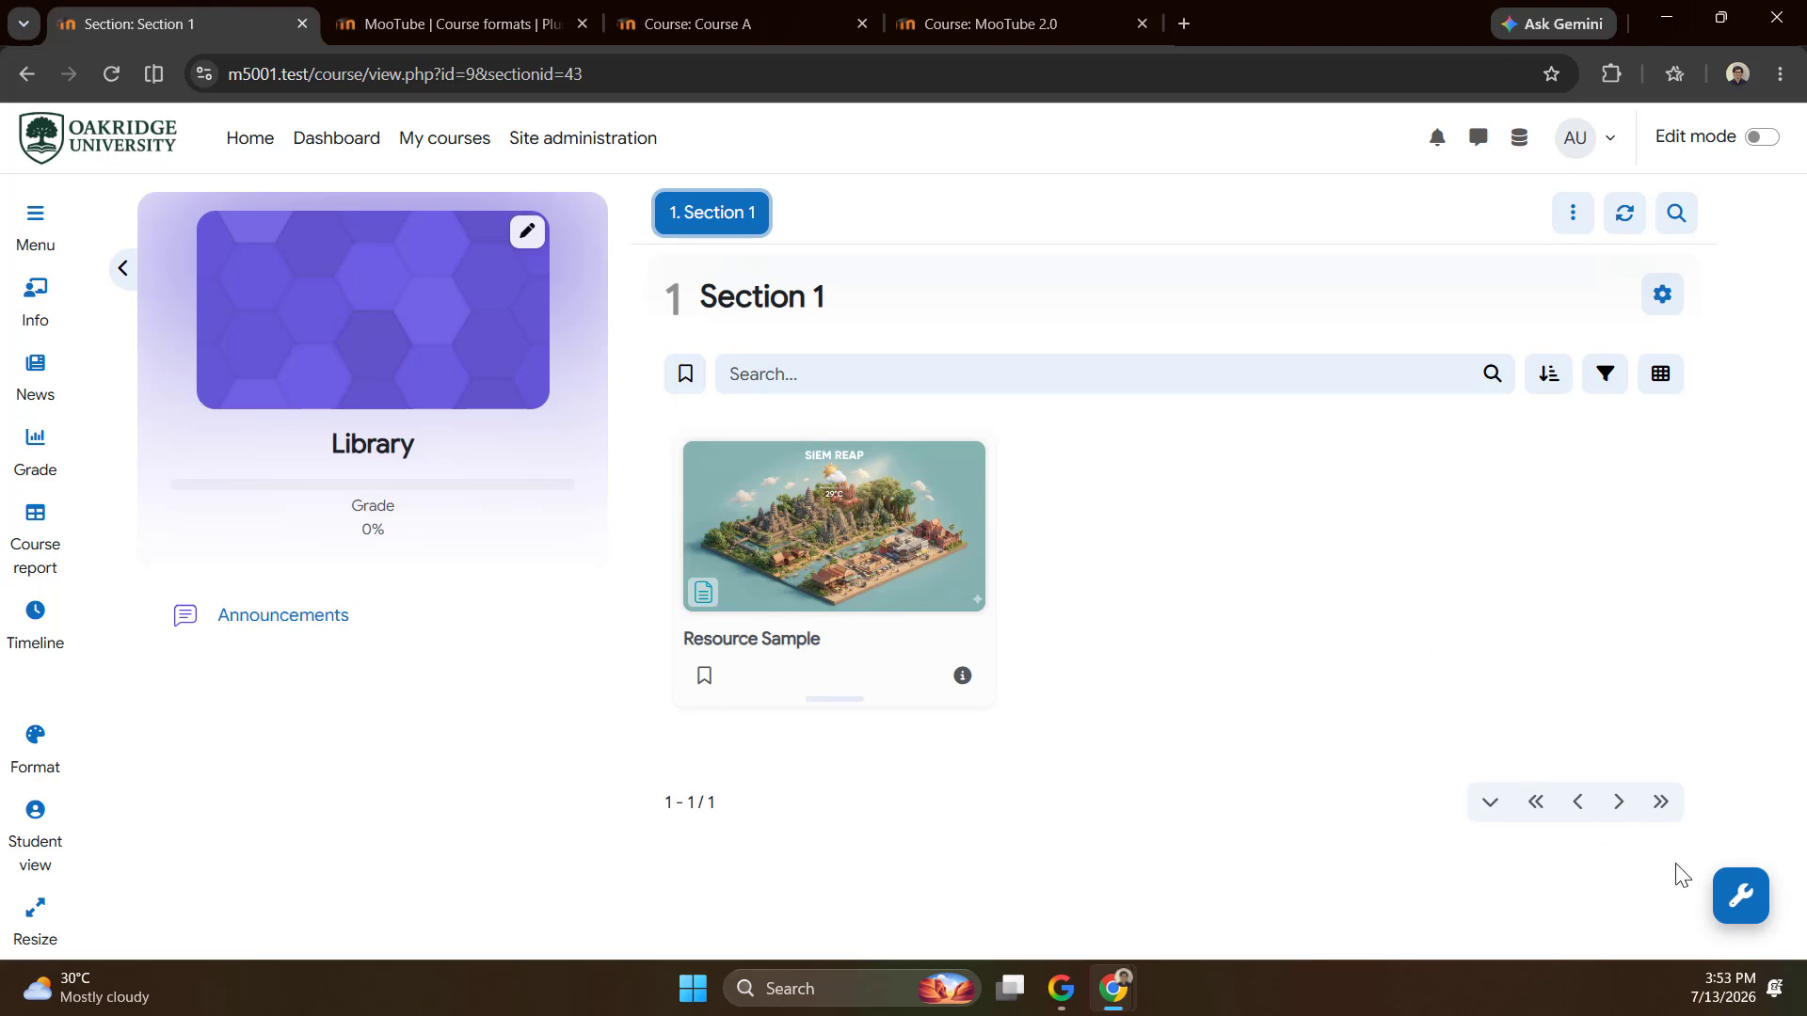
Examine the Library course's user enrolment options, including the additional settings, and leave the participants view without enrolling anyone.
click(1740, 894)
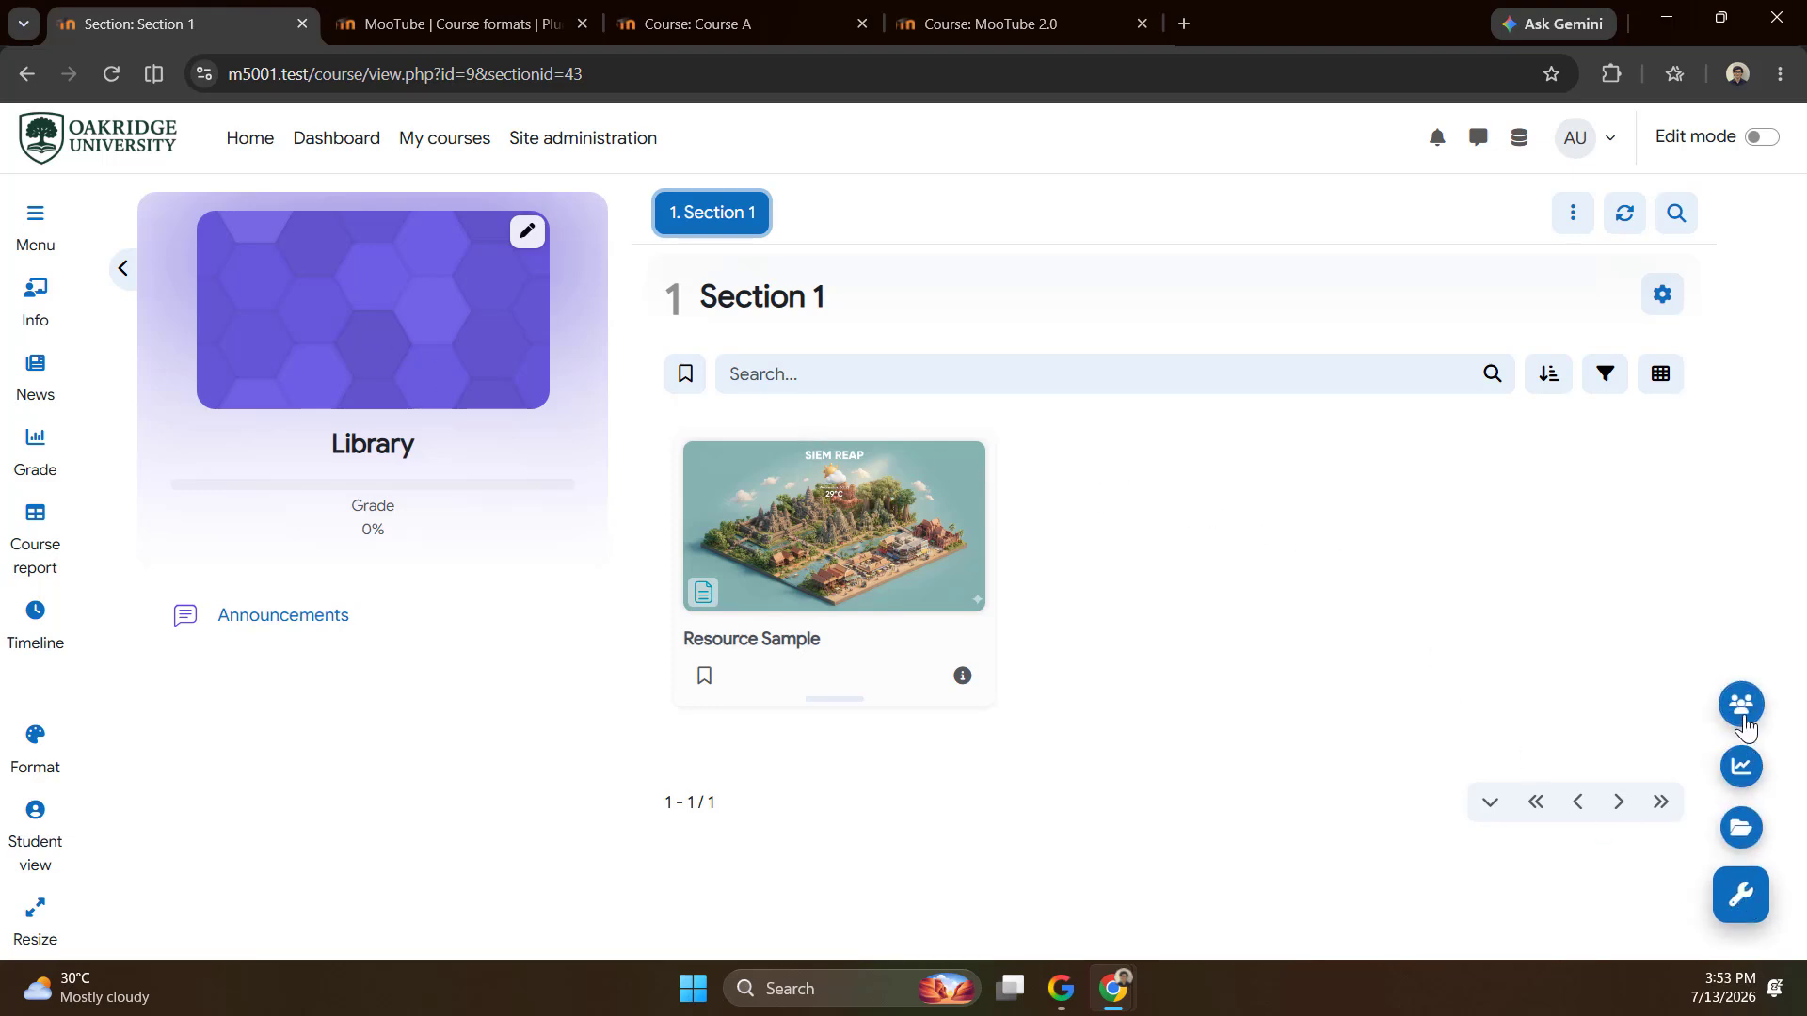
click(1742, 706)
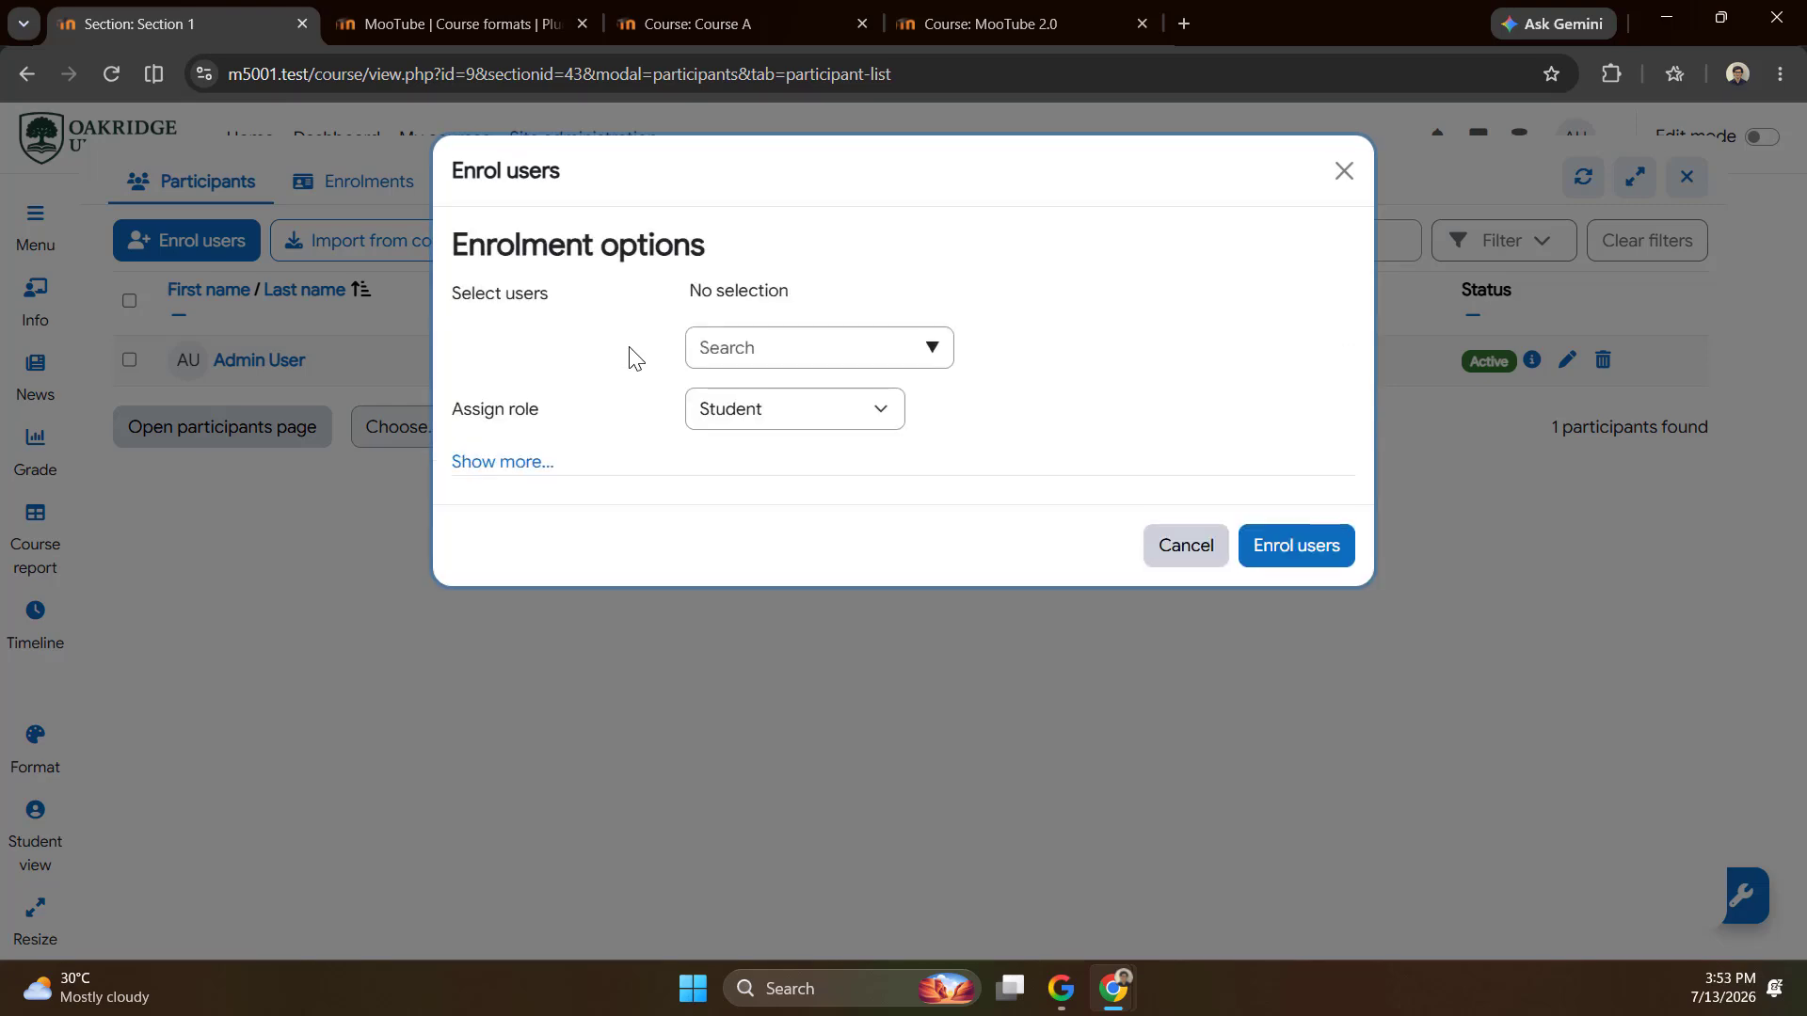
click(931, 347)
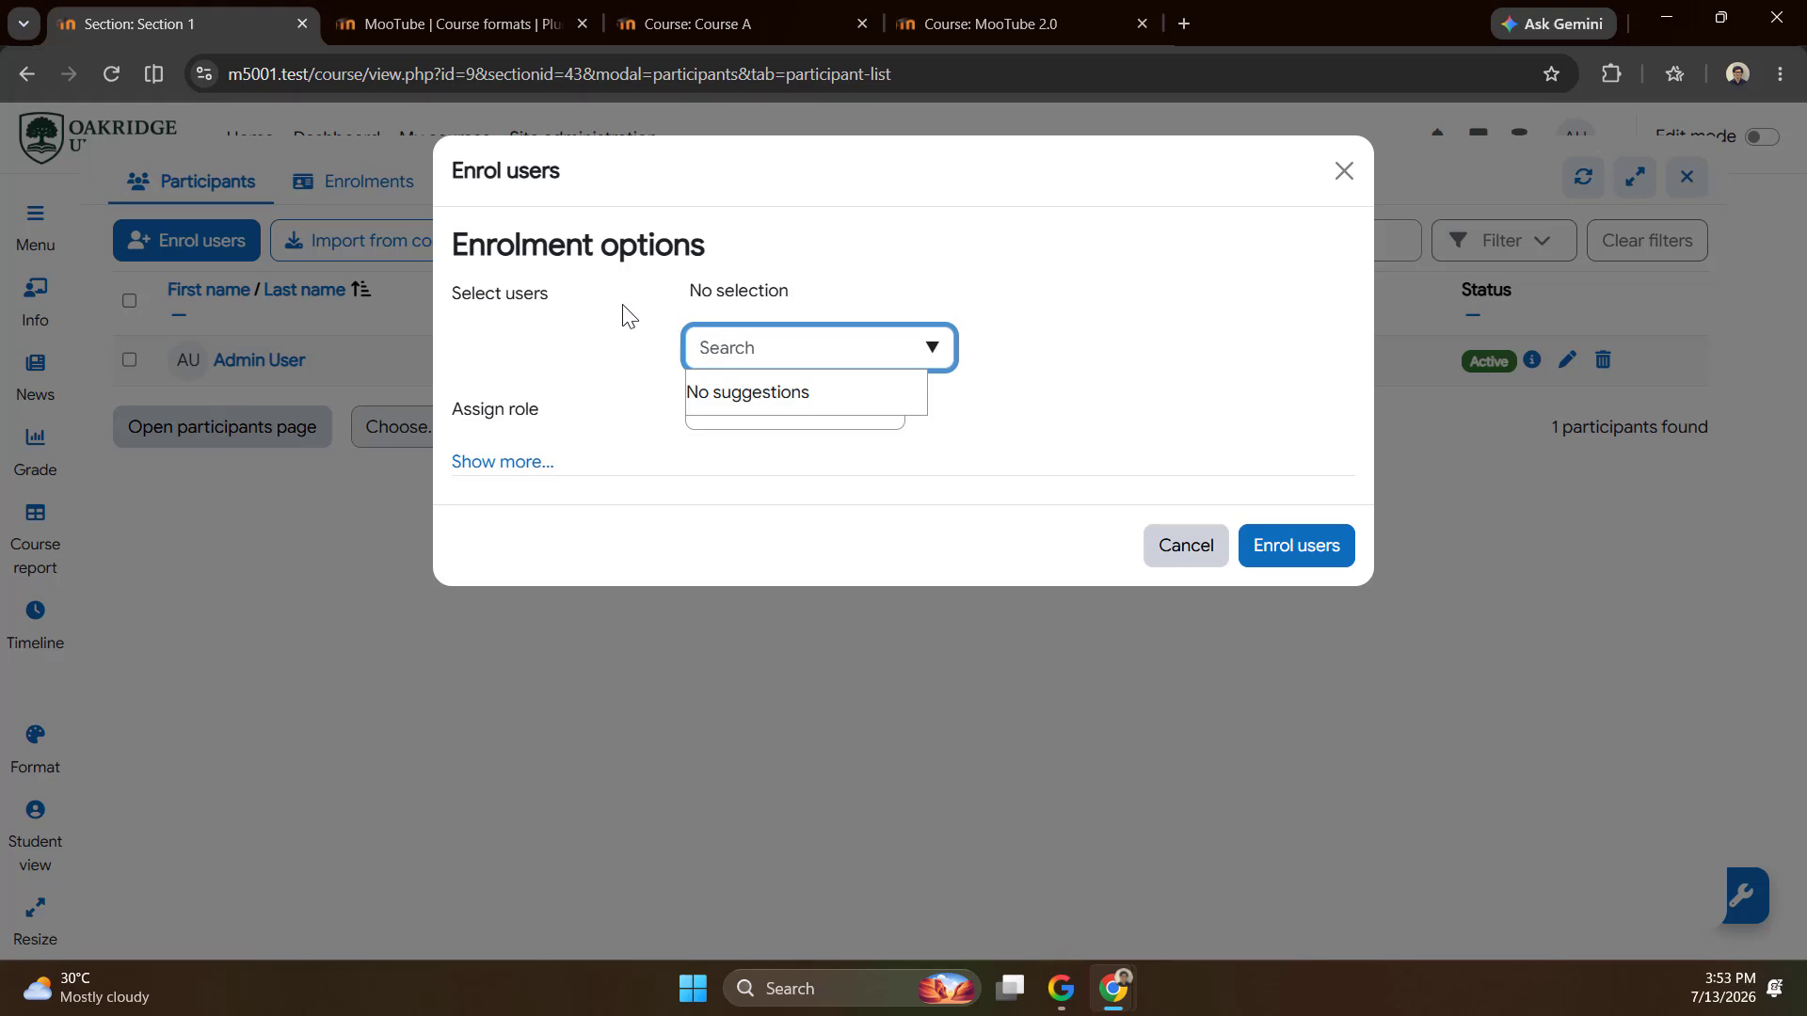
click(499, 463)
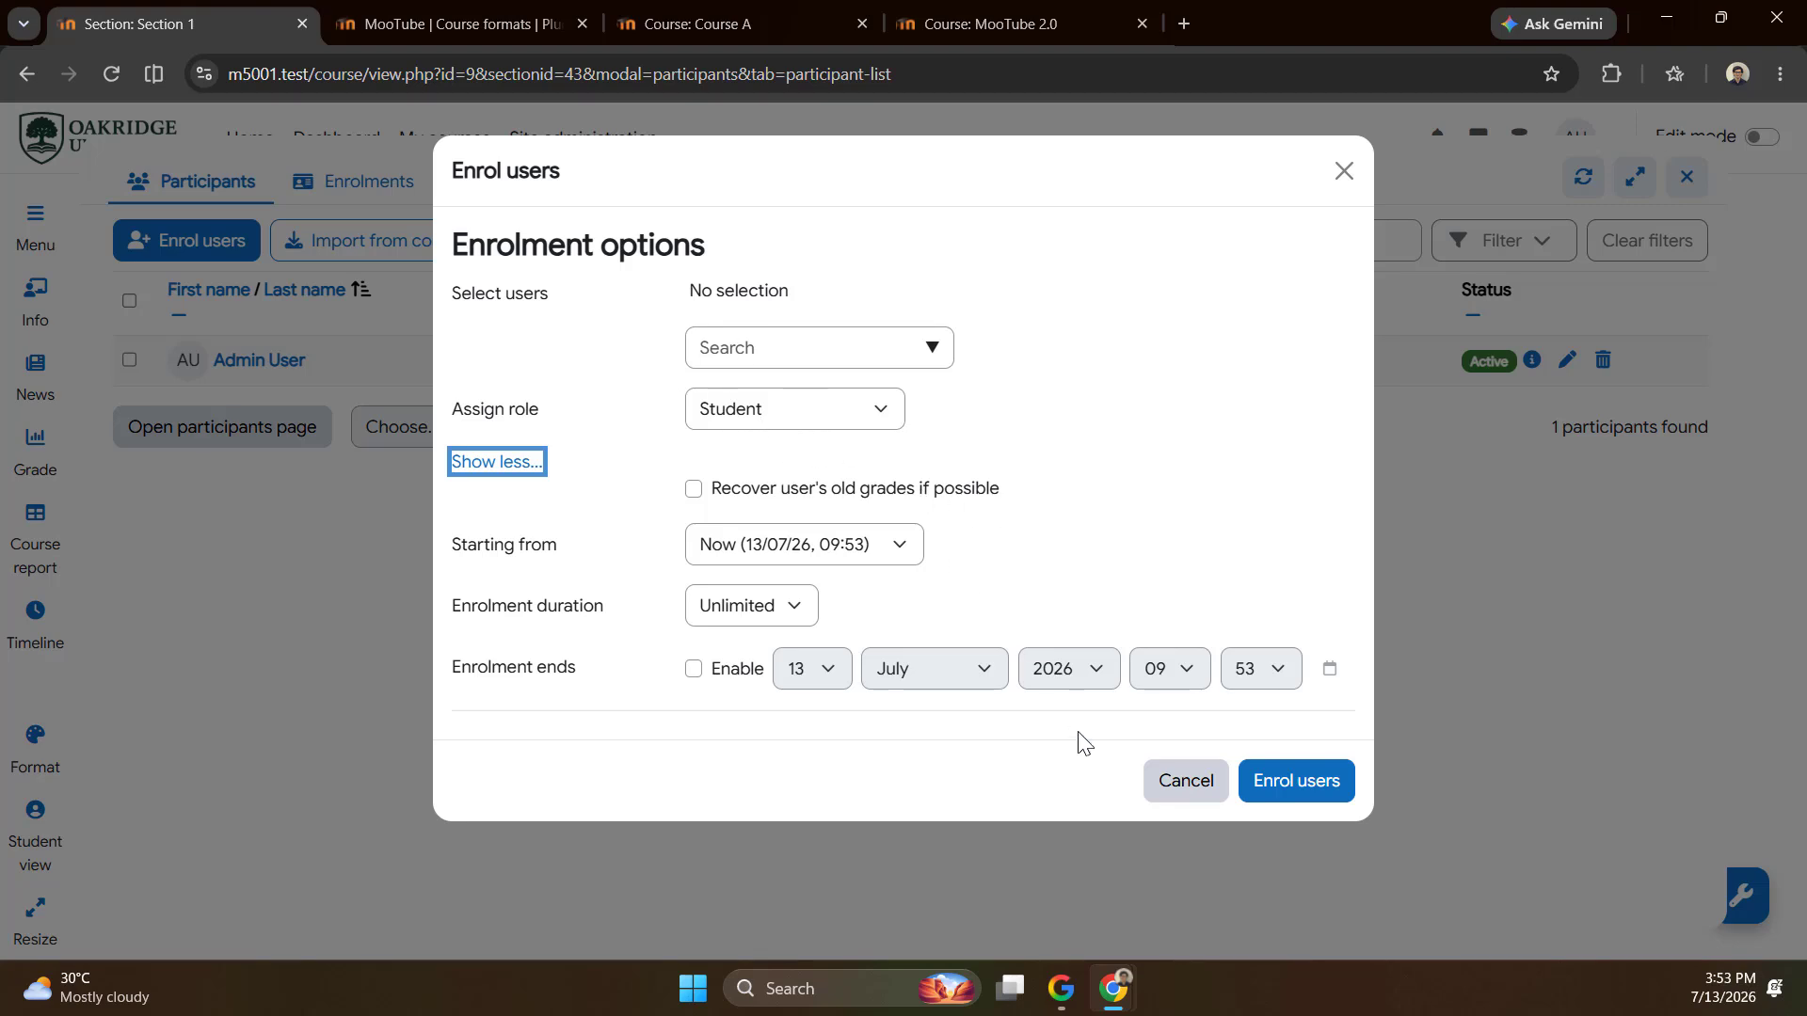
click(1193, 786)
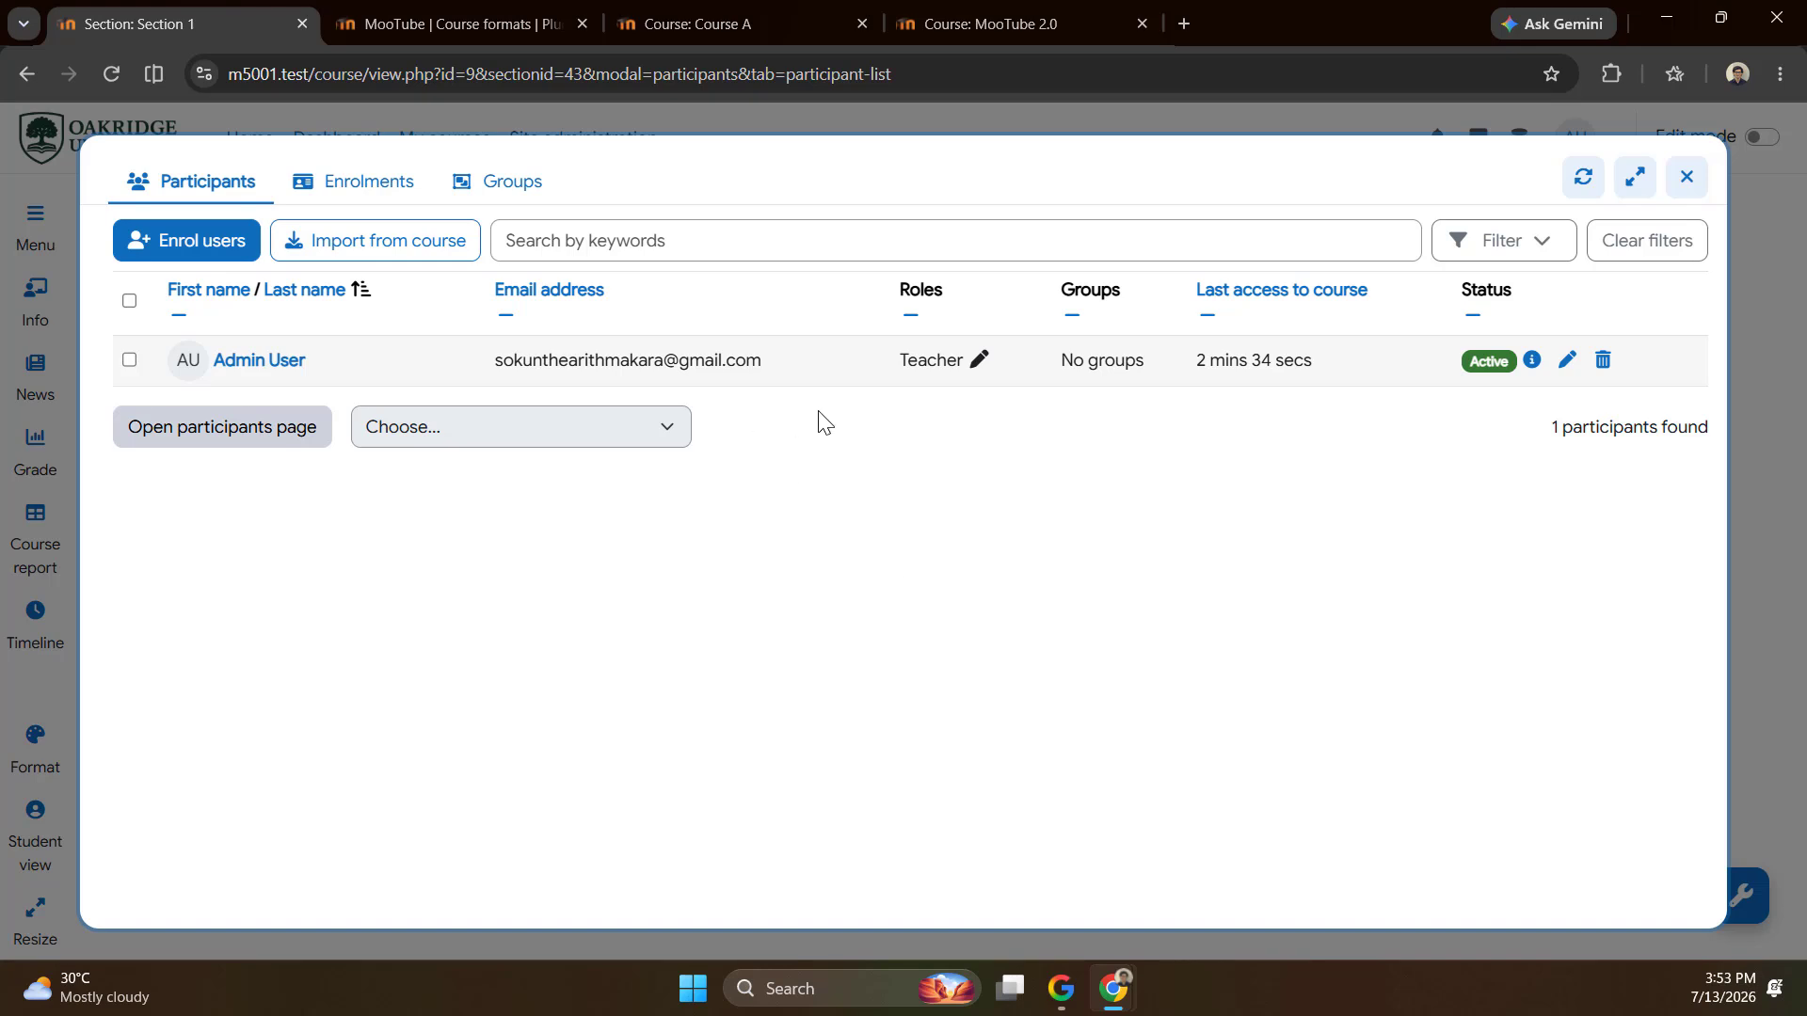
click(1686, 177)
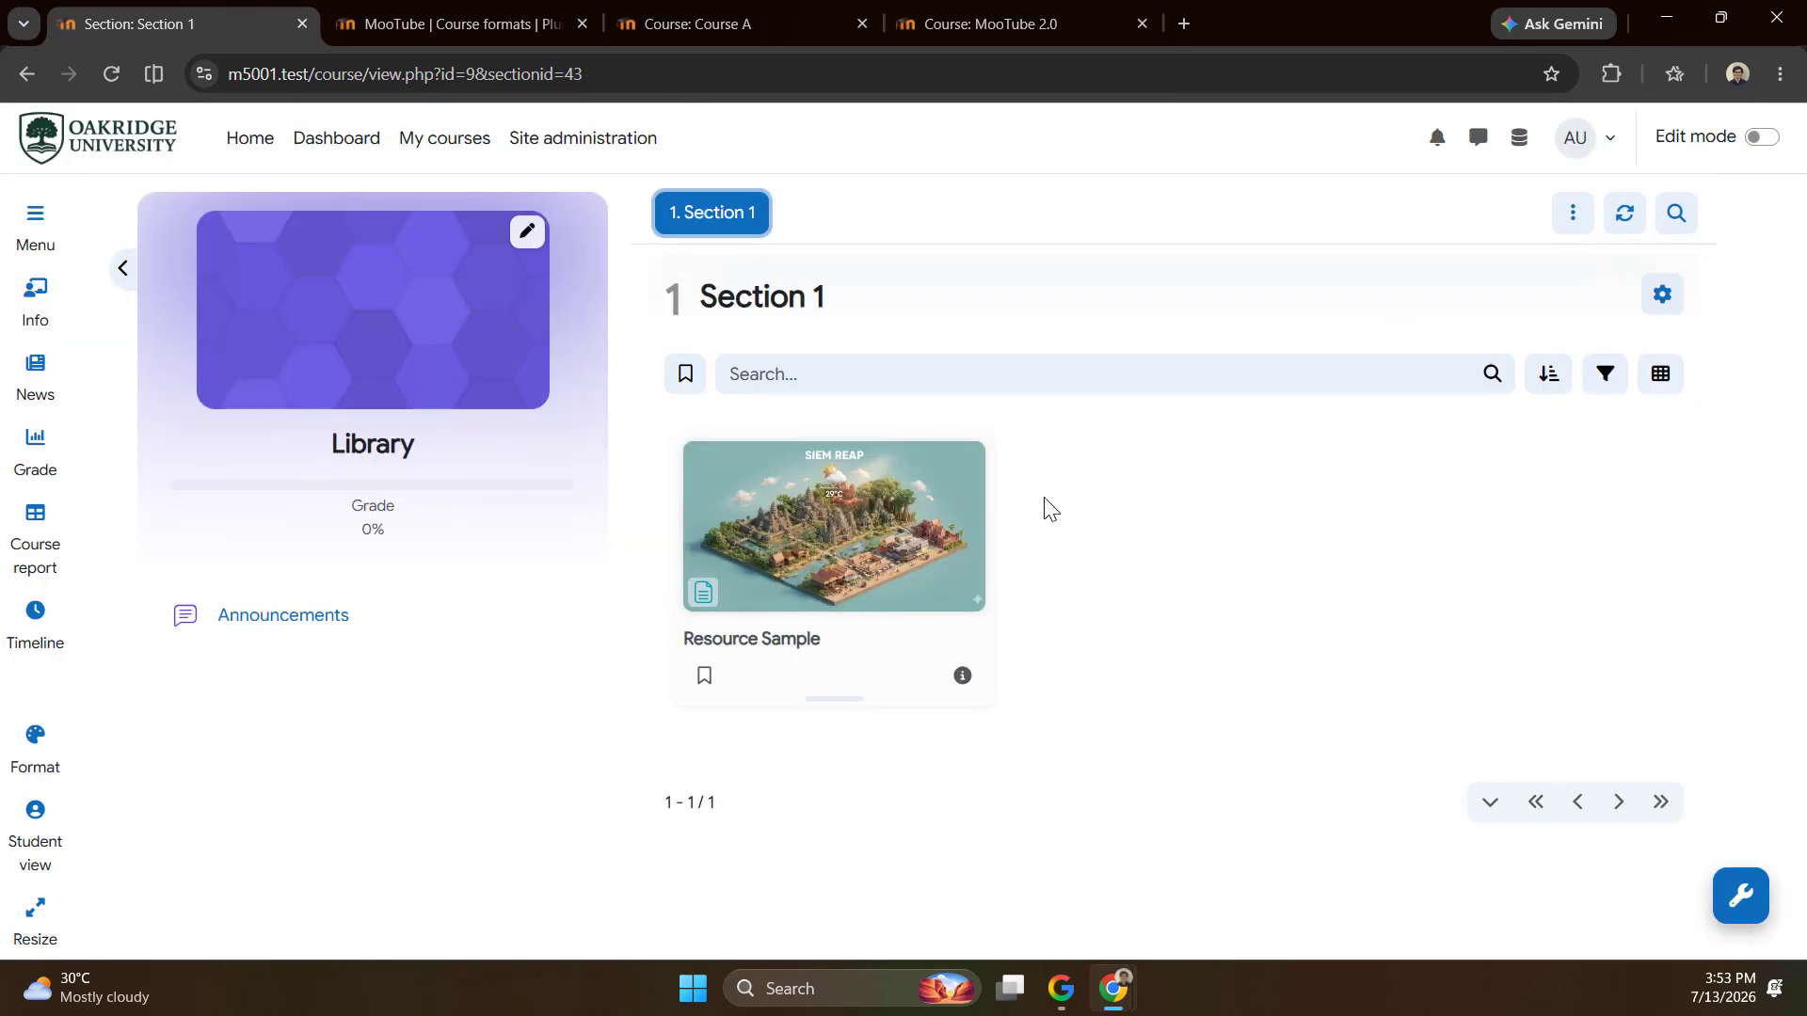
Switch to Course A, reload it, and show the Library items in its course content tool.
click(715, 28)
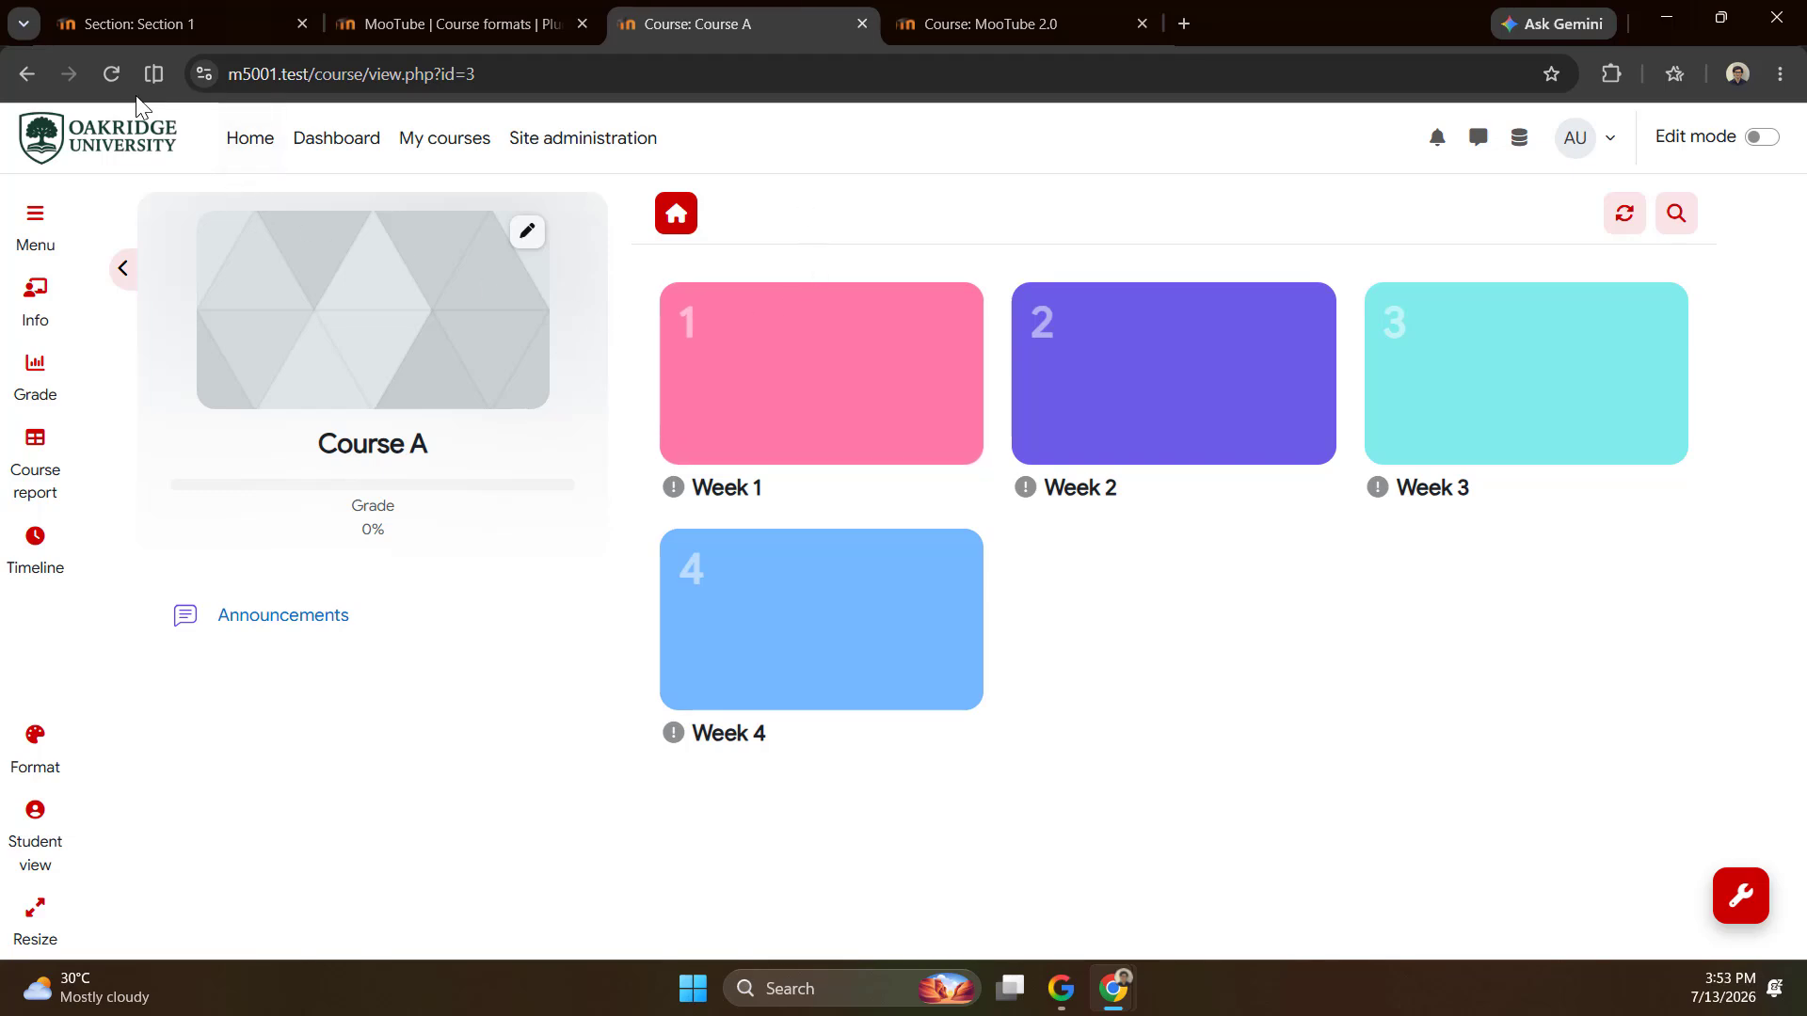
click(111, 73)
click(1747, 911)
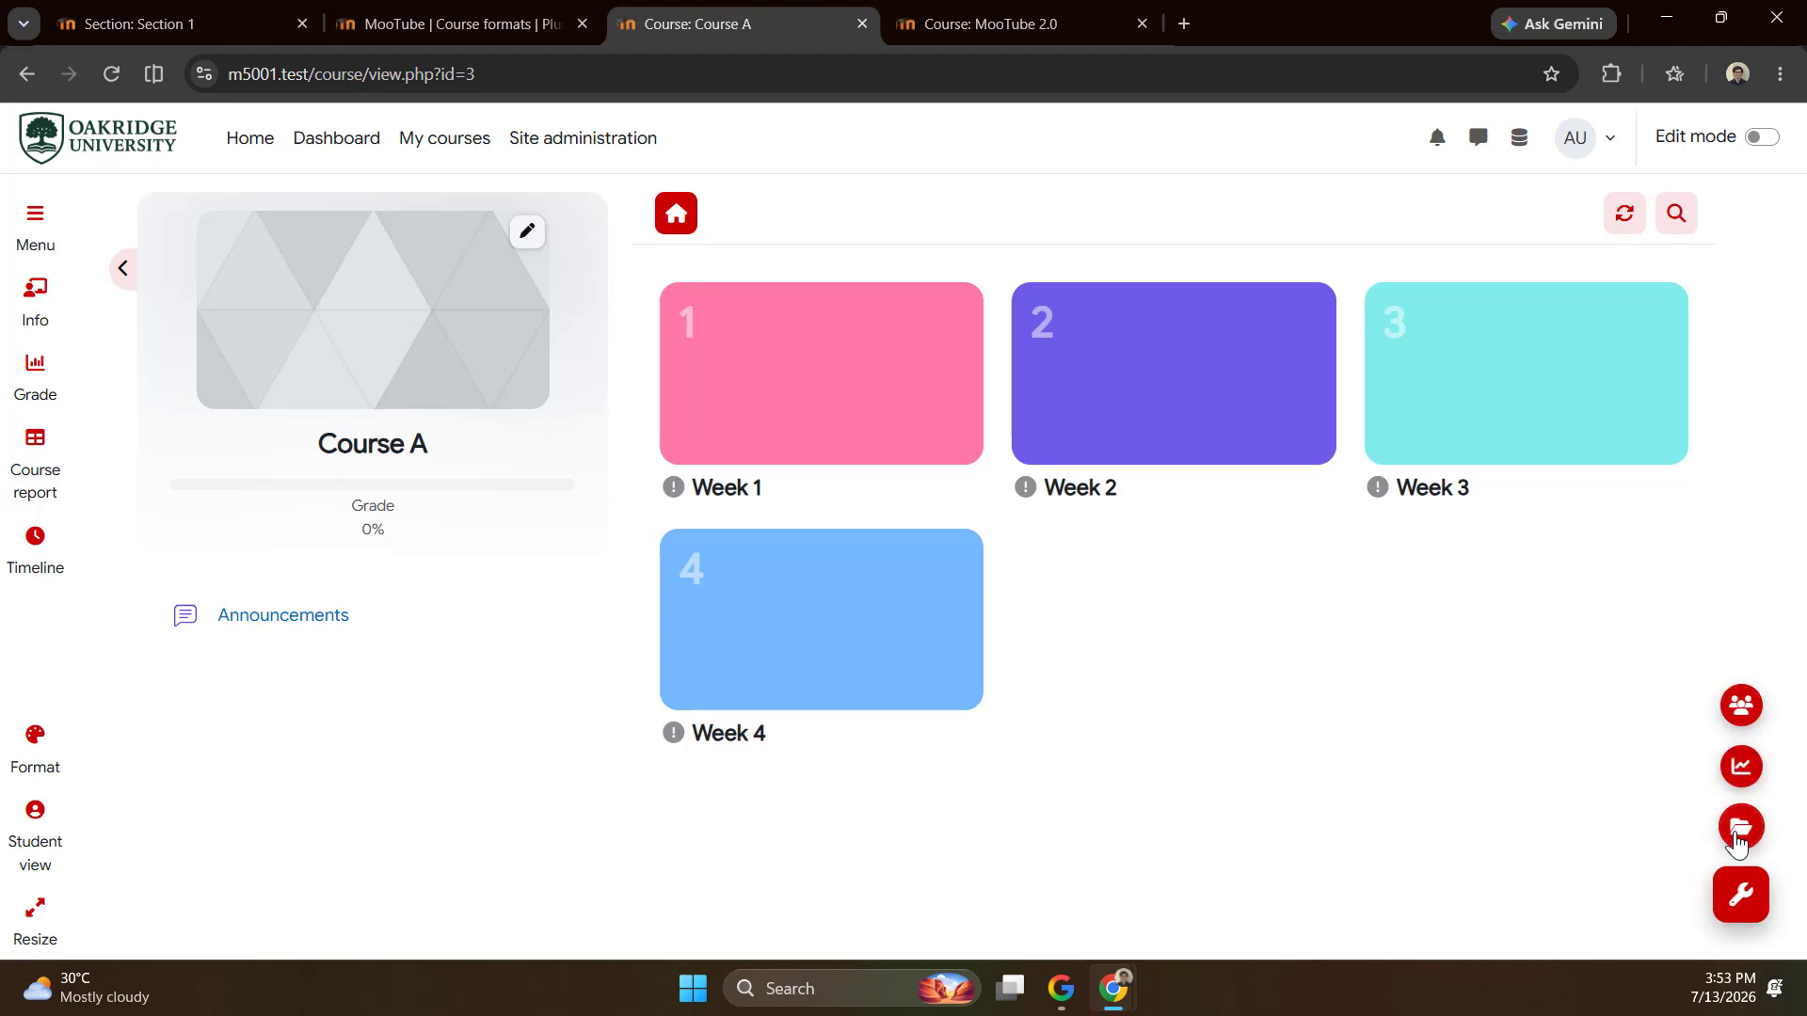
click(1739, 828)
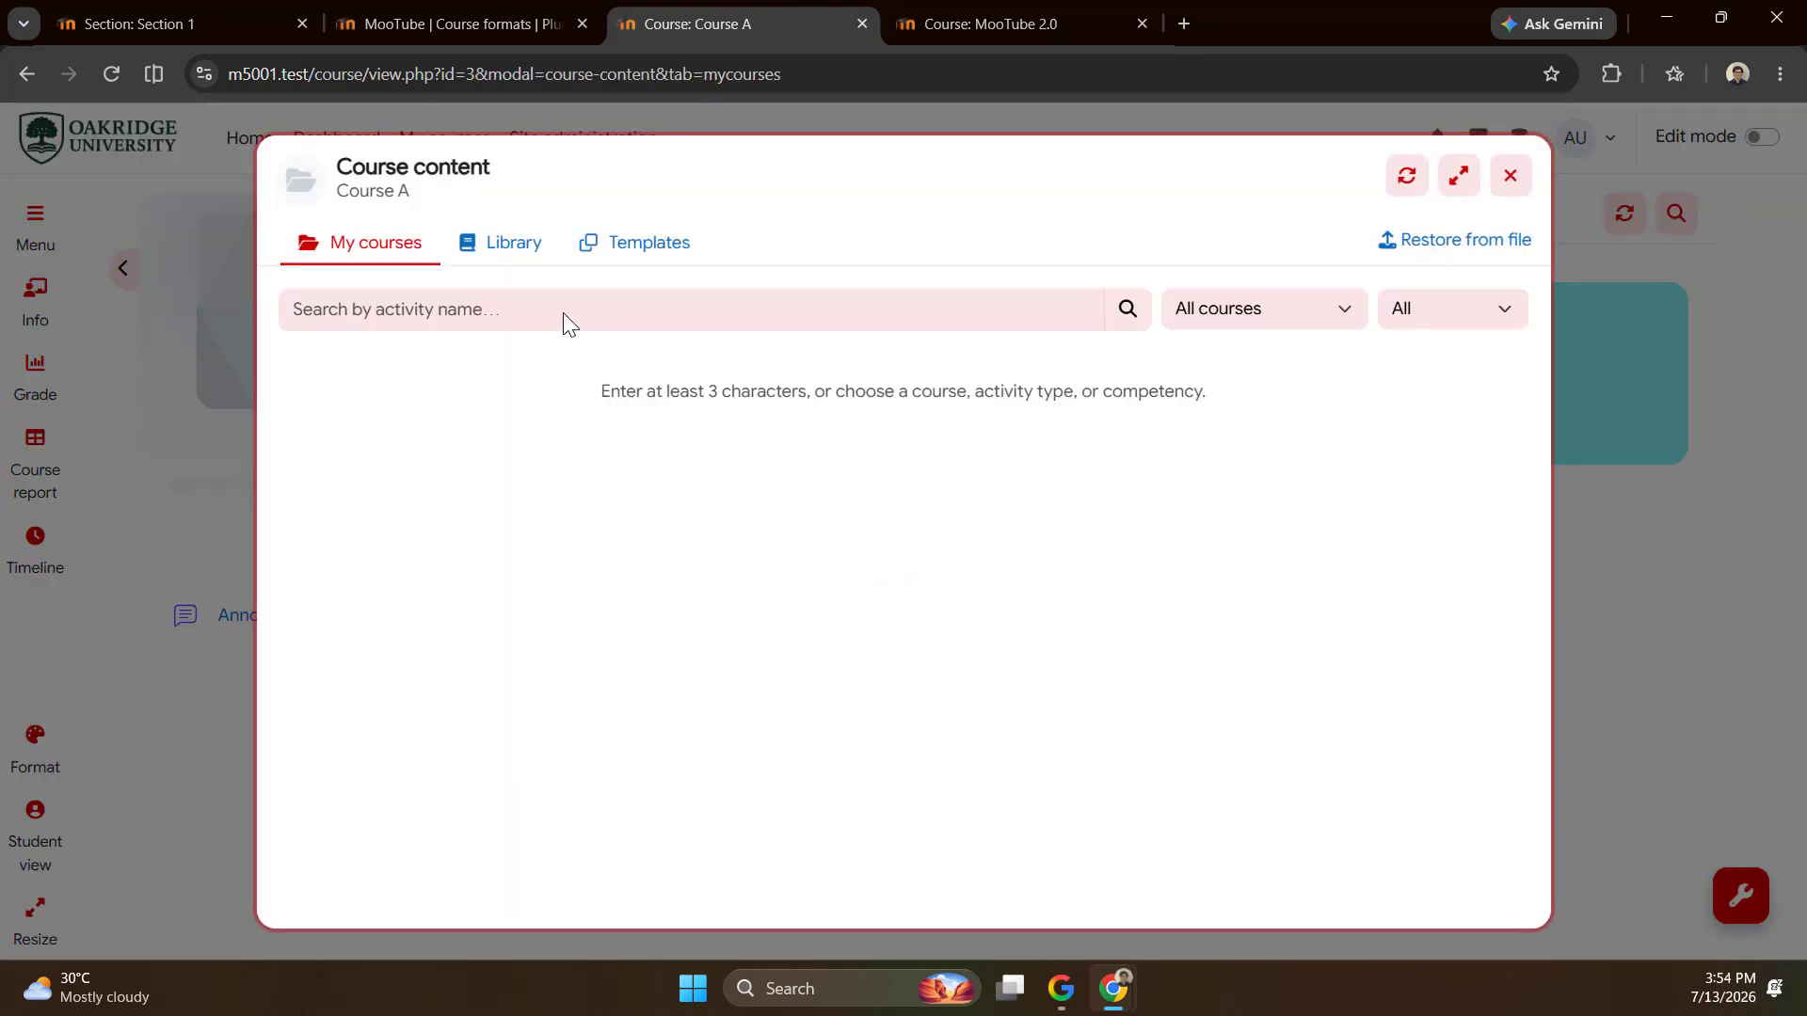
click(494, 254)
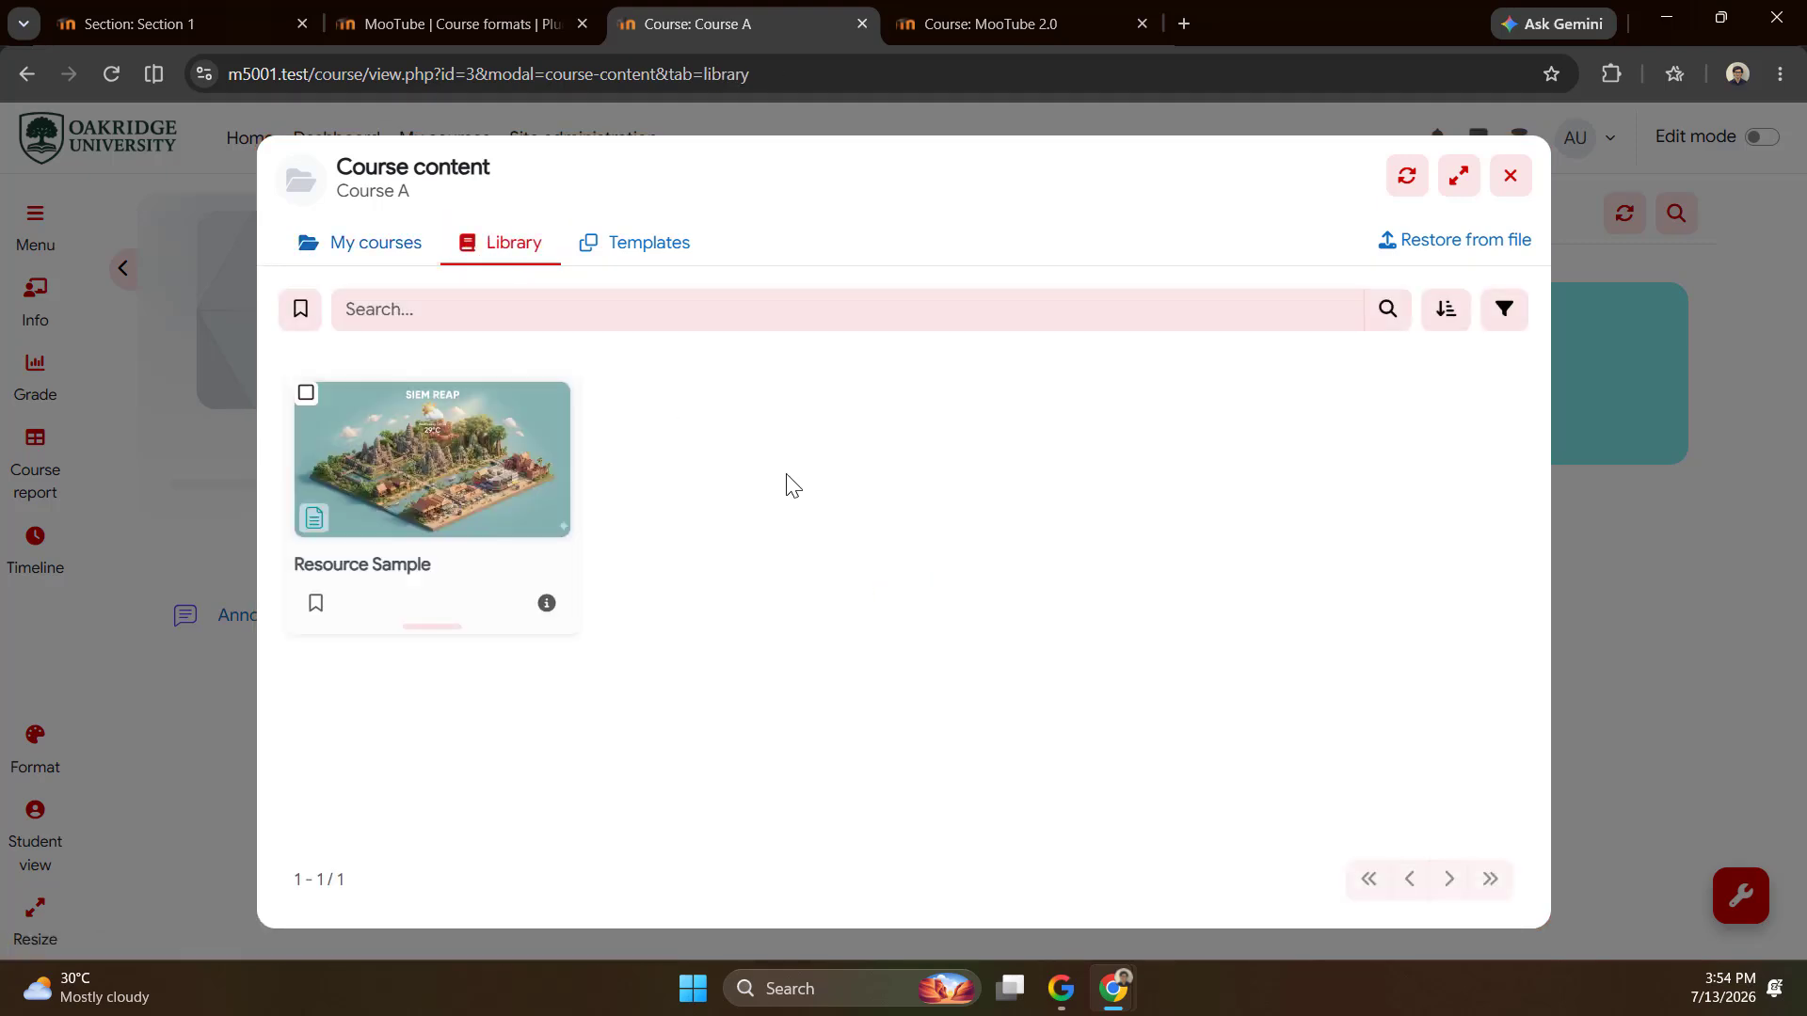
Preview the Resource Sample activity from the library and examine its metadata details, including the Subject.
click(435, 470)
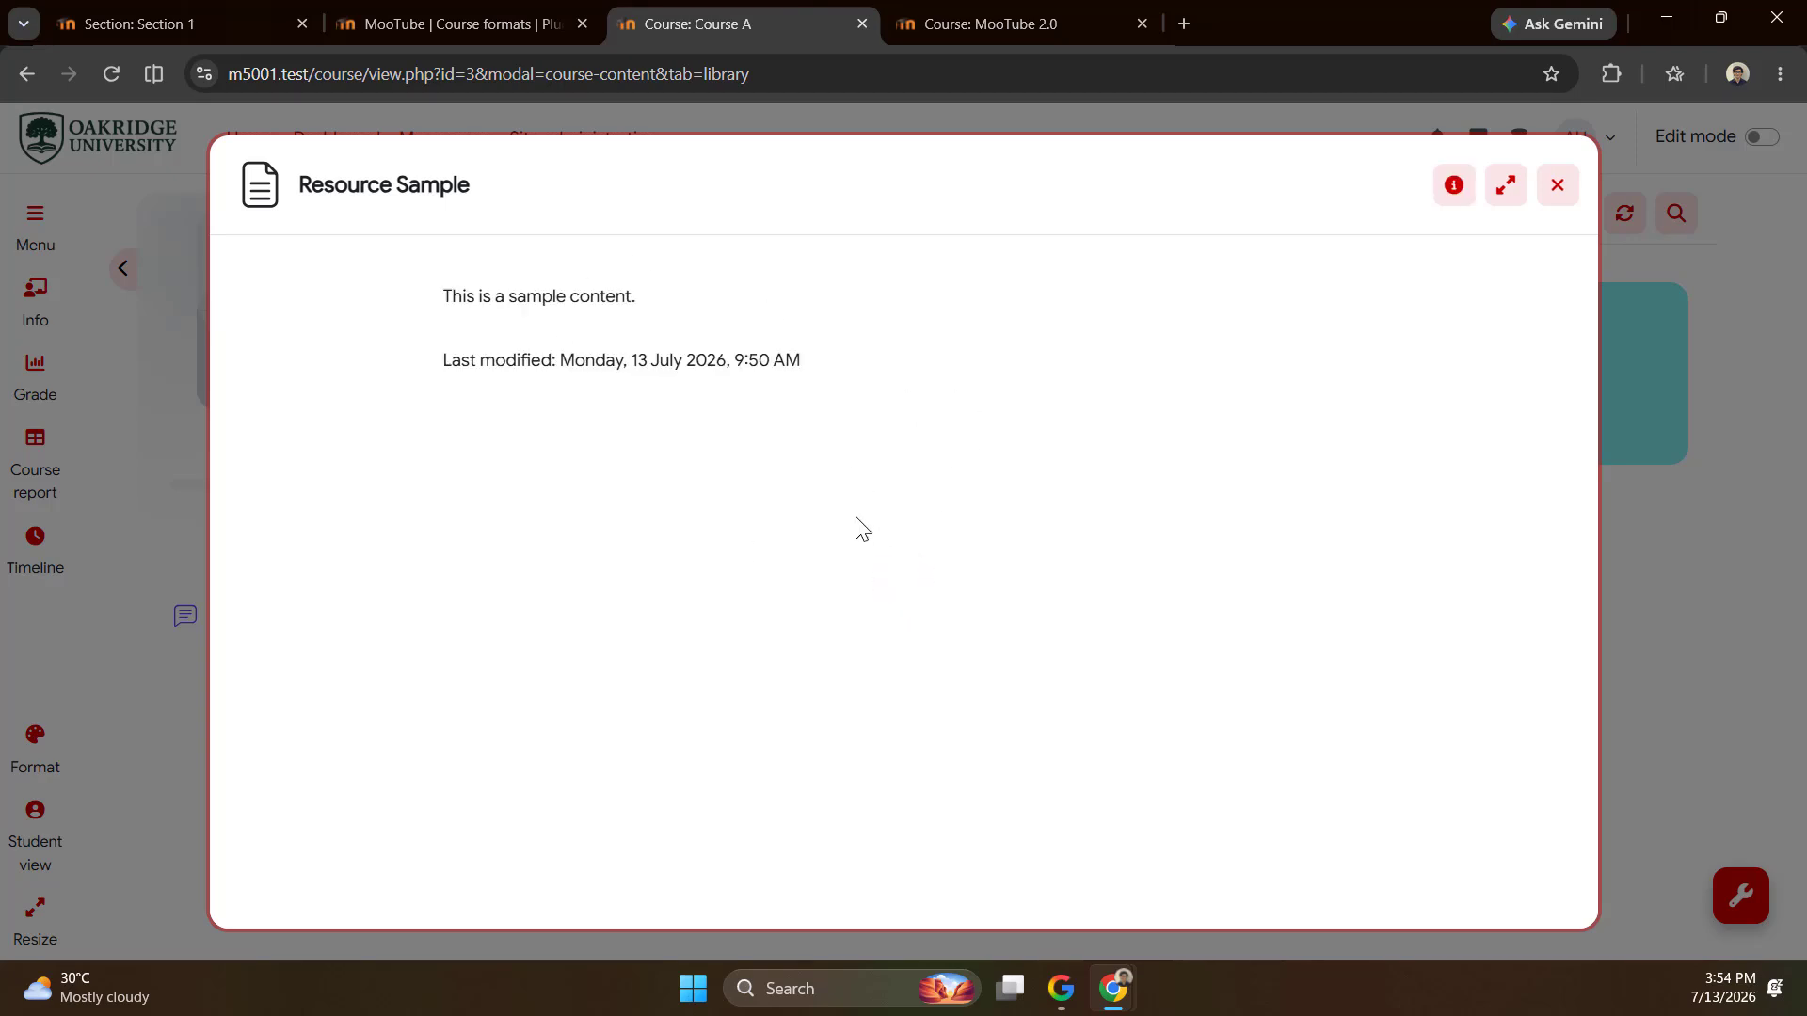
click(1557, 185)
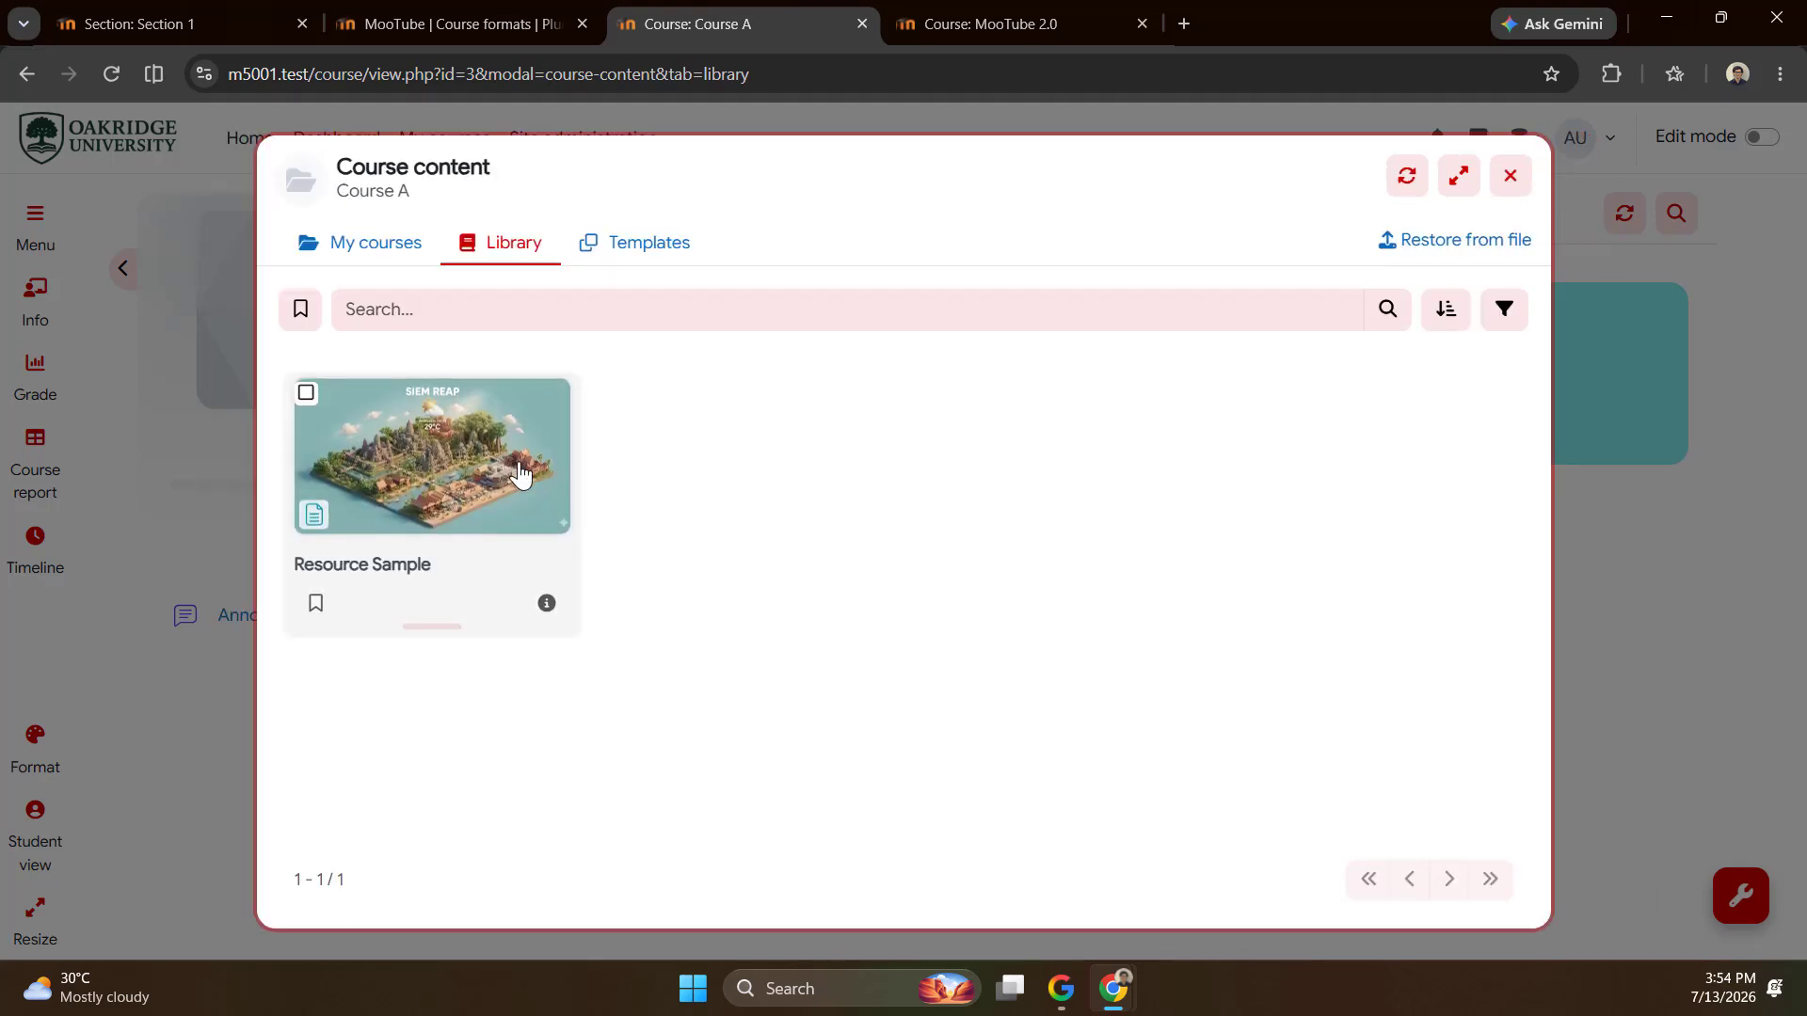
click(562, 466)
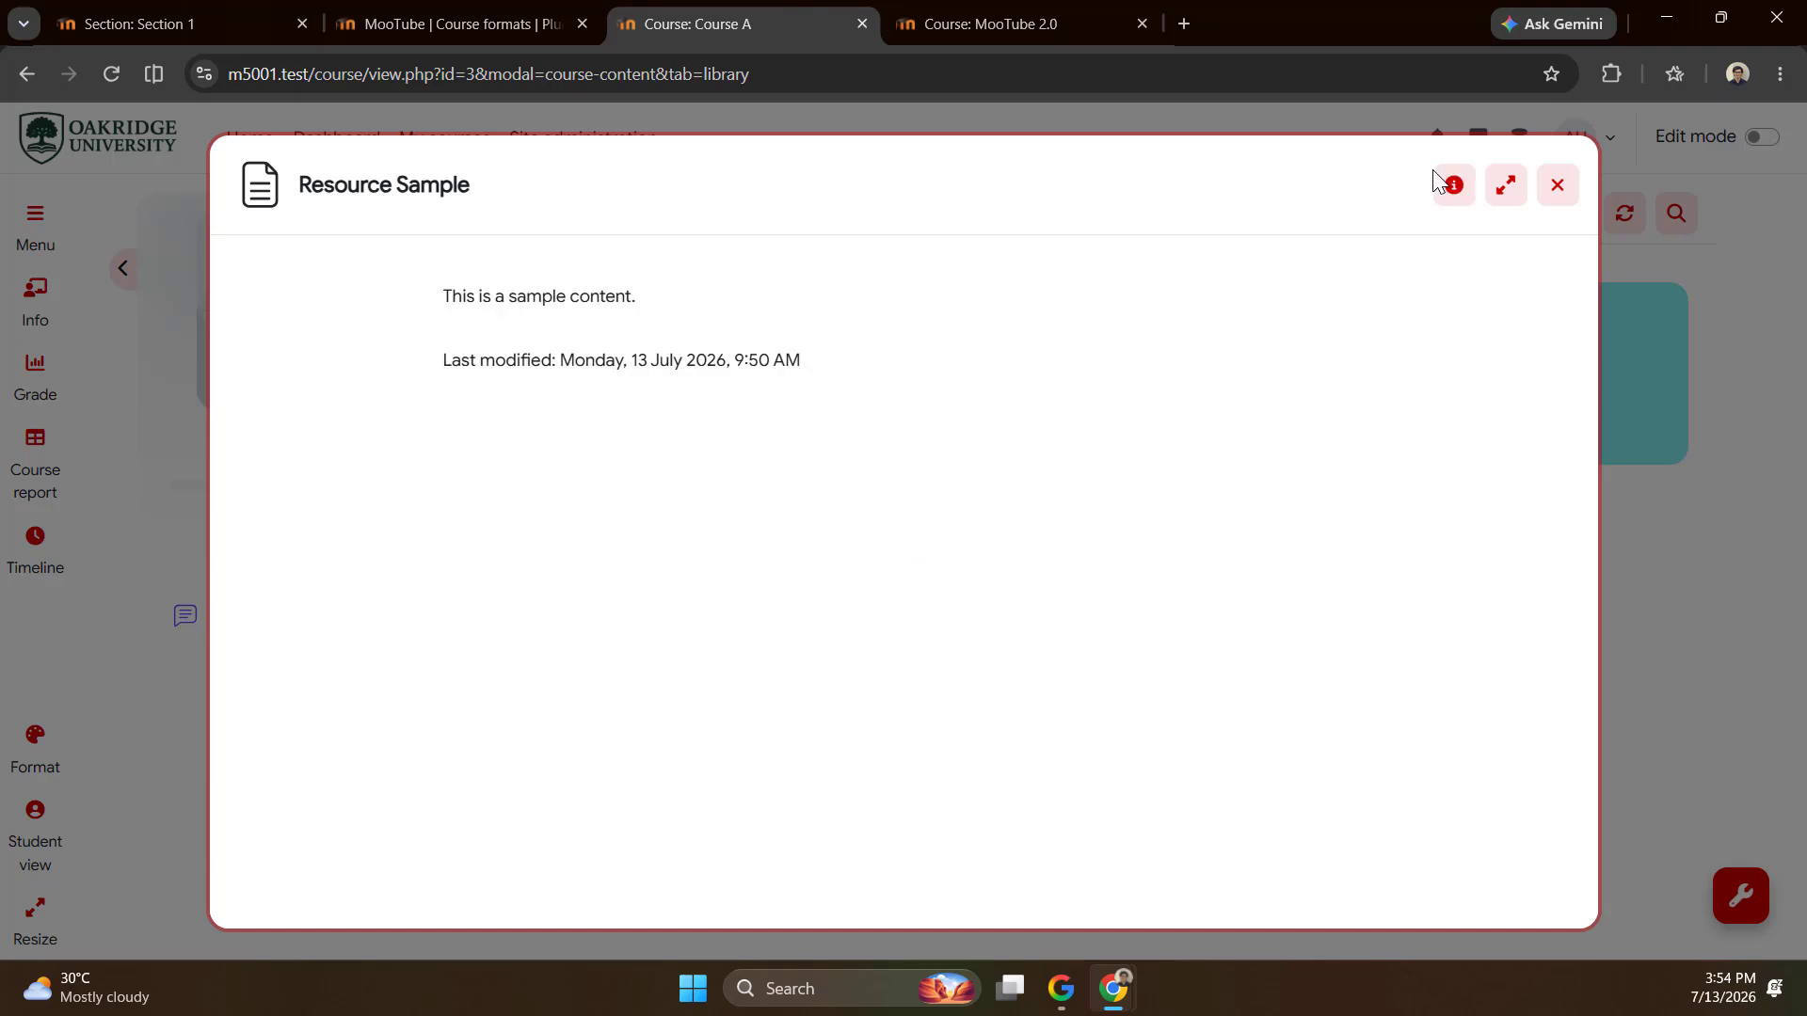
click(1455, 186)
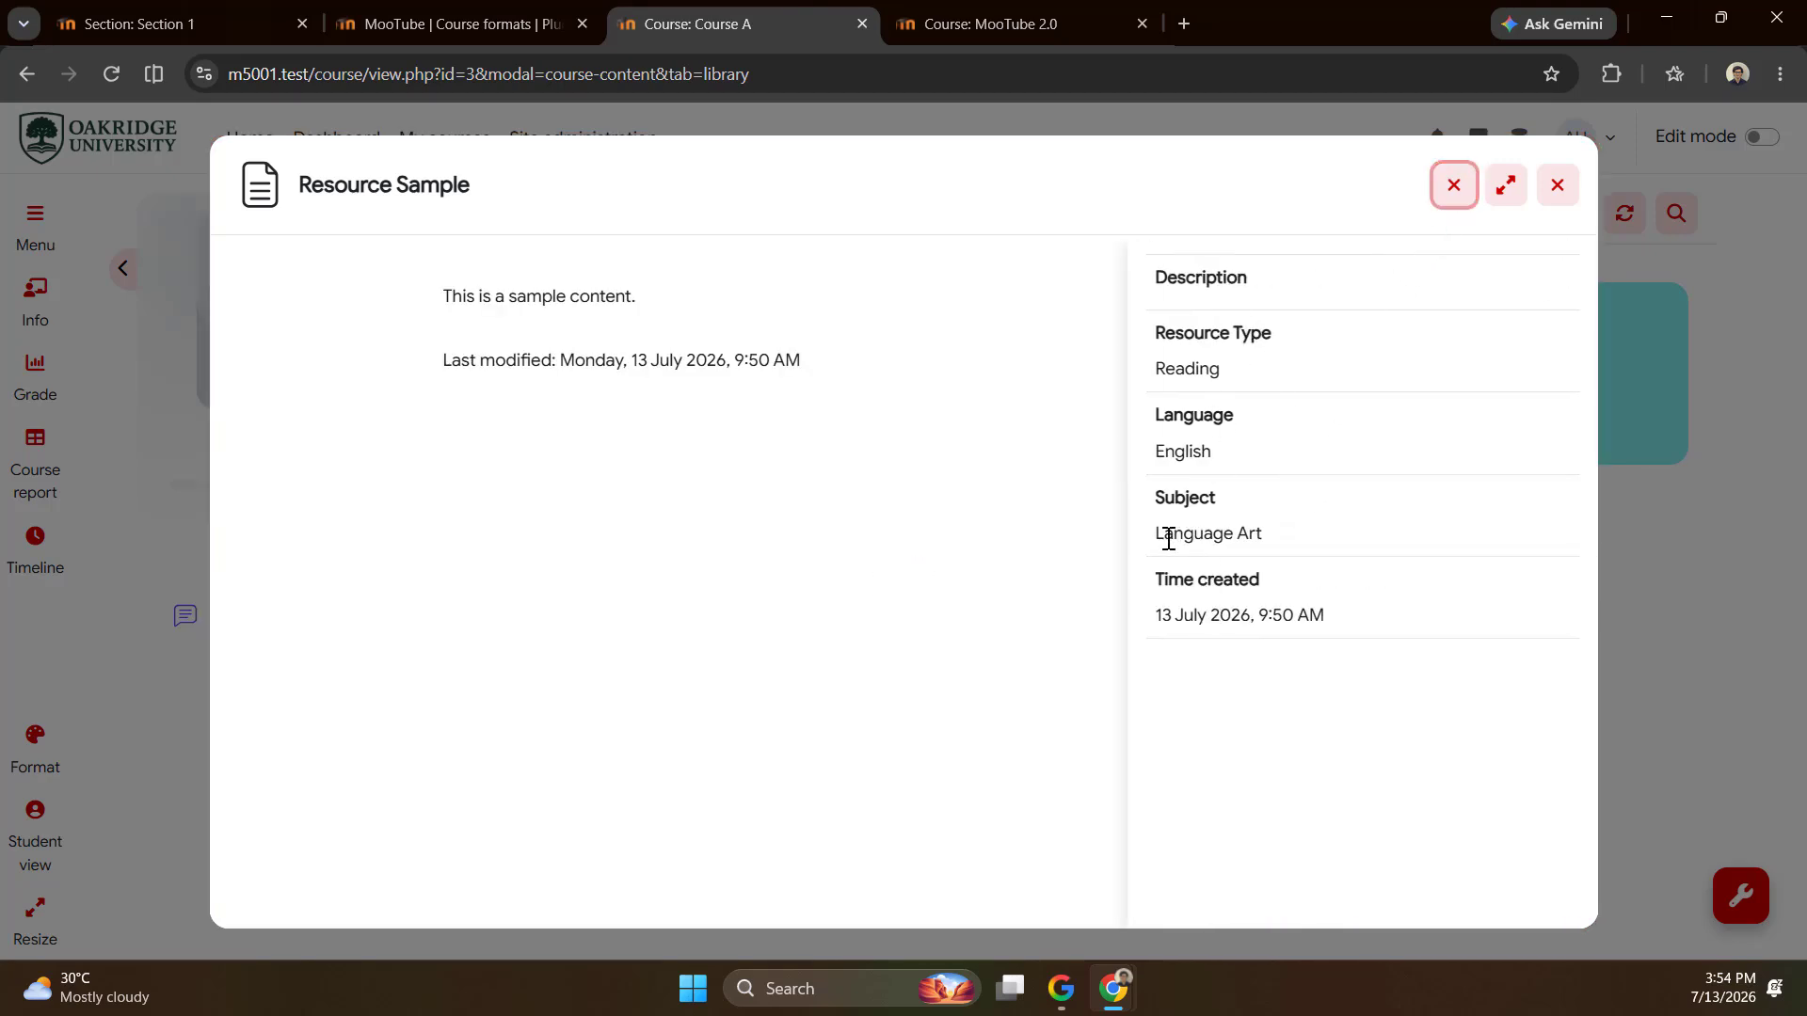
drag(1157, 537, 1314, 565)
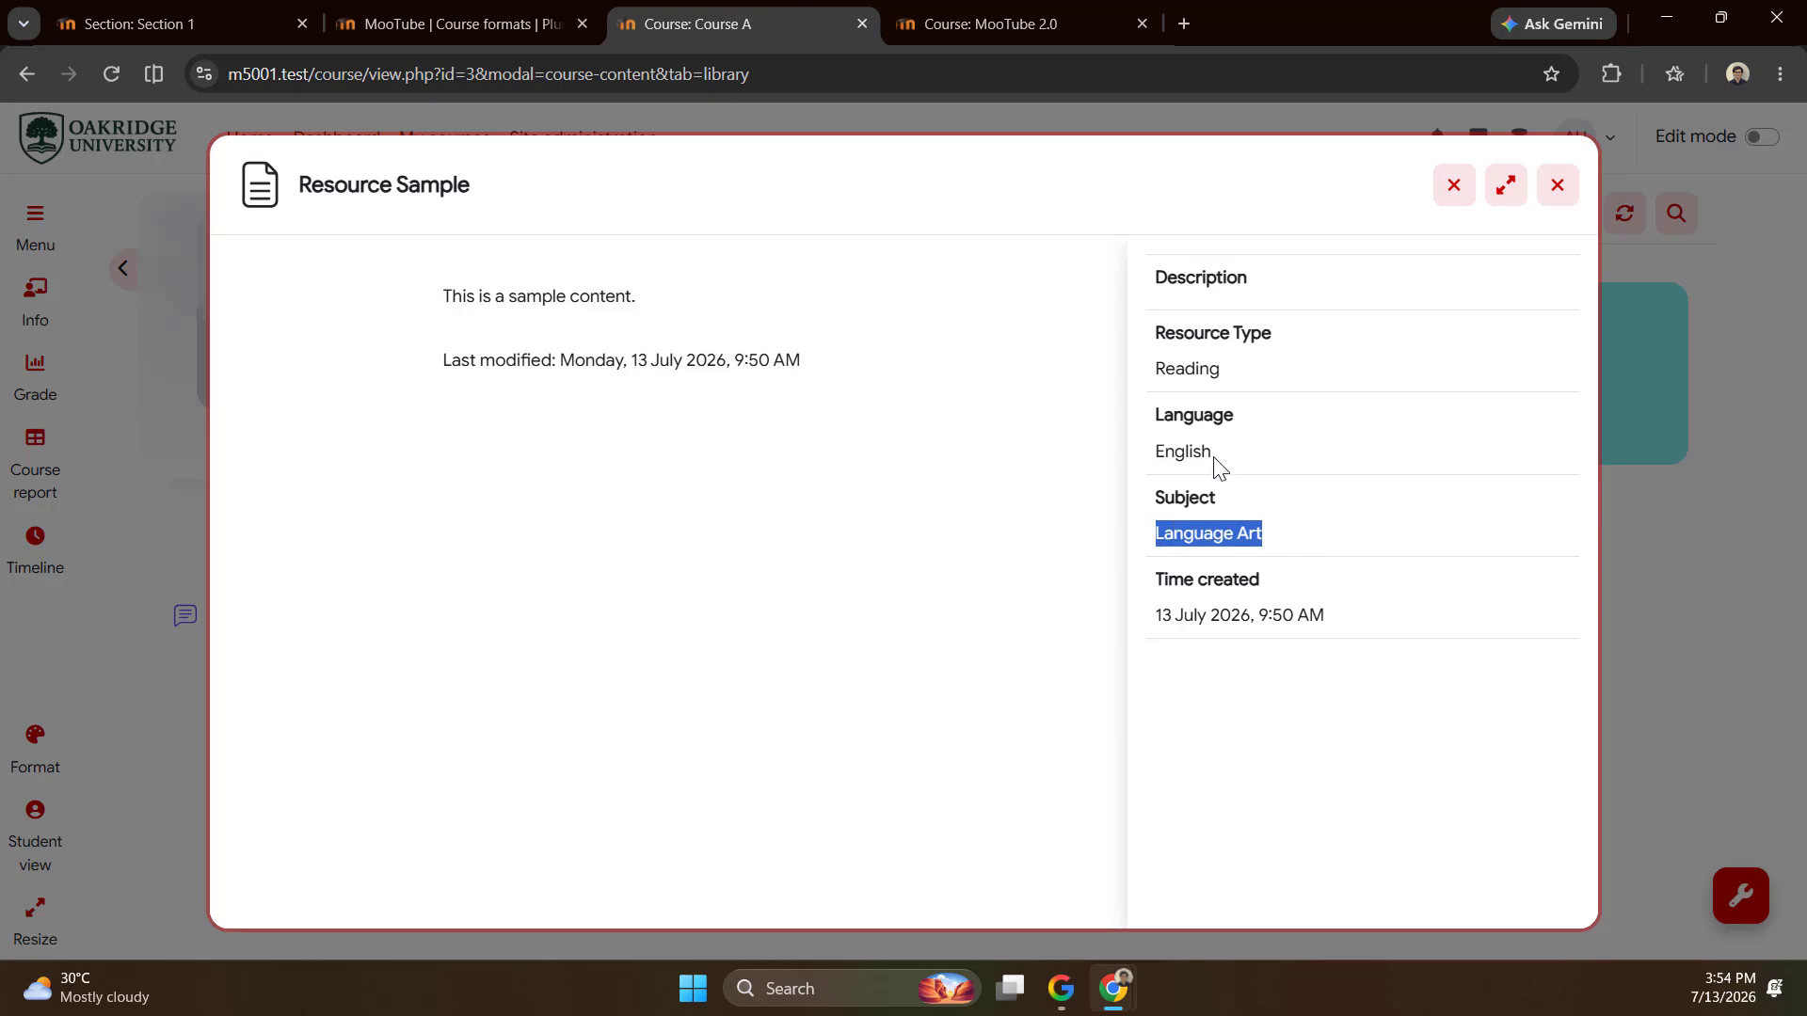
click(1558, 186)
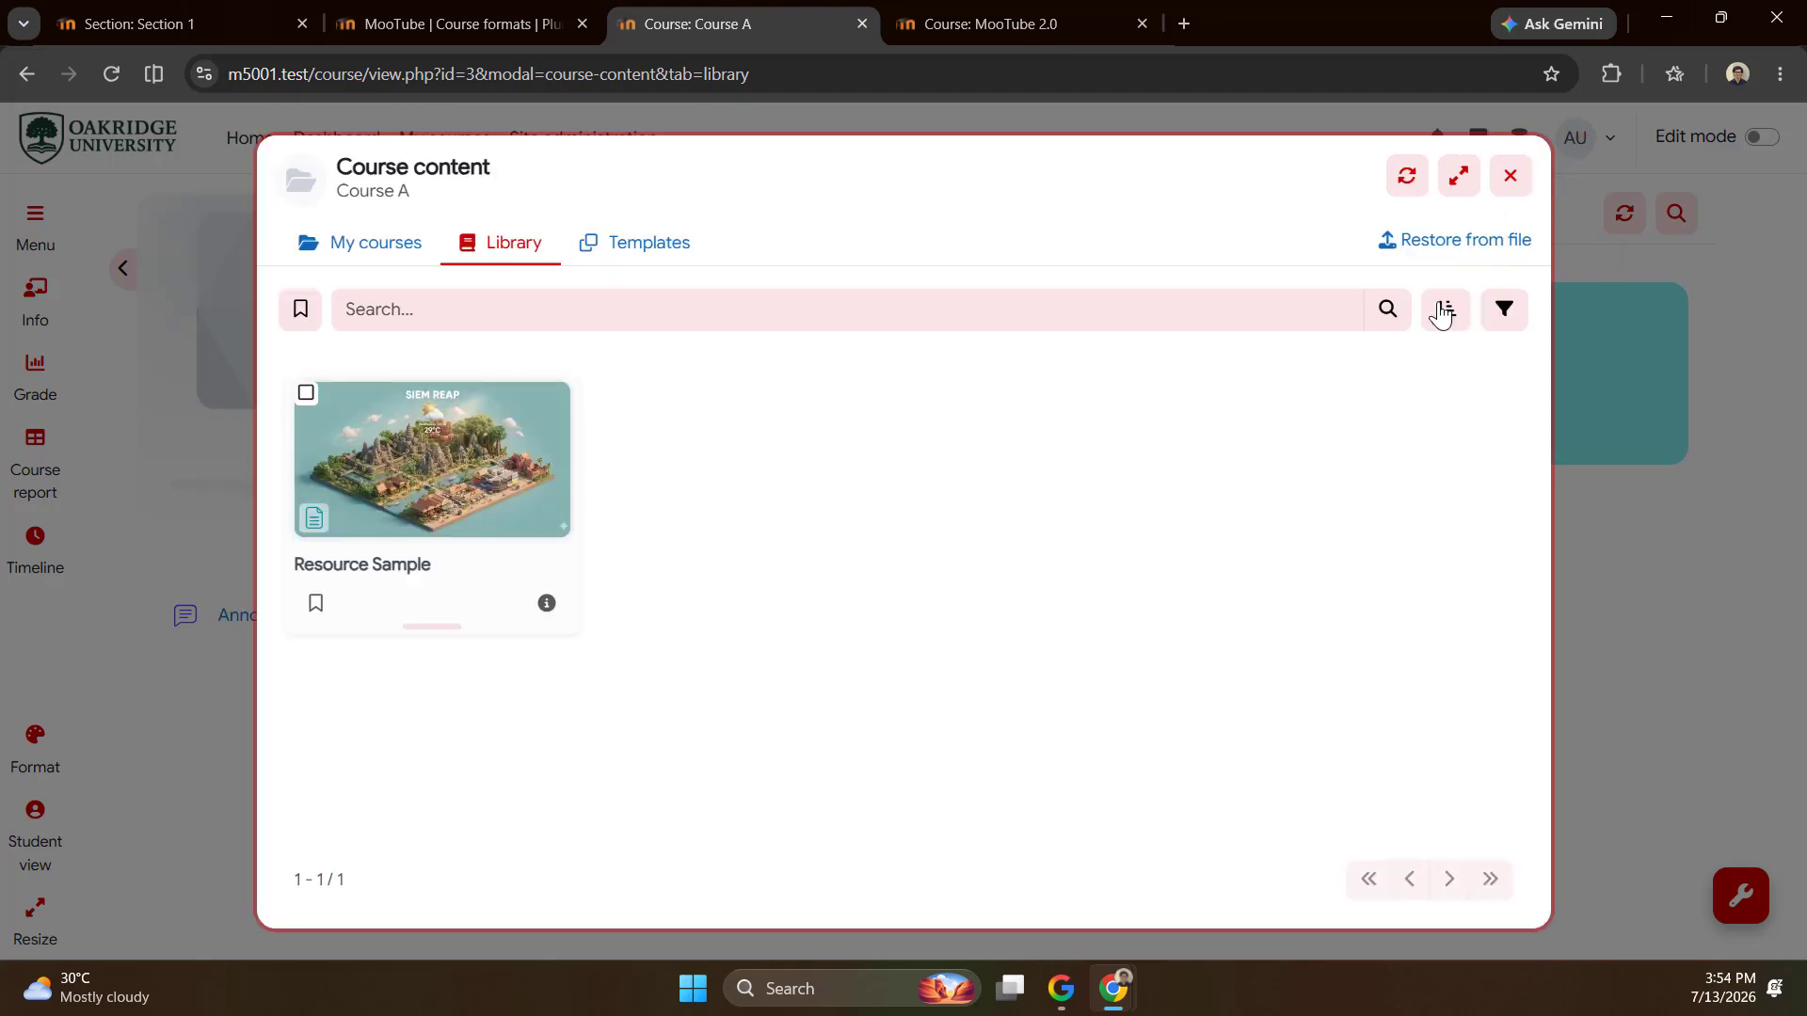
Filter the library items by the subject Language Art and clear that filter again.
click(1503, 310)
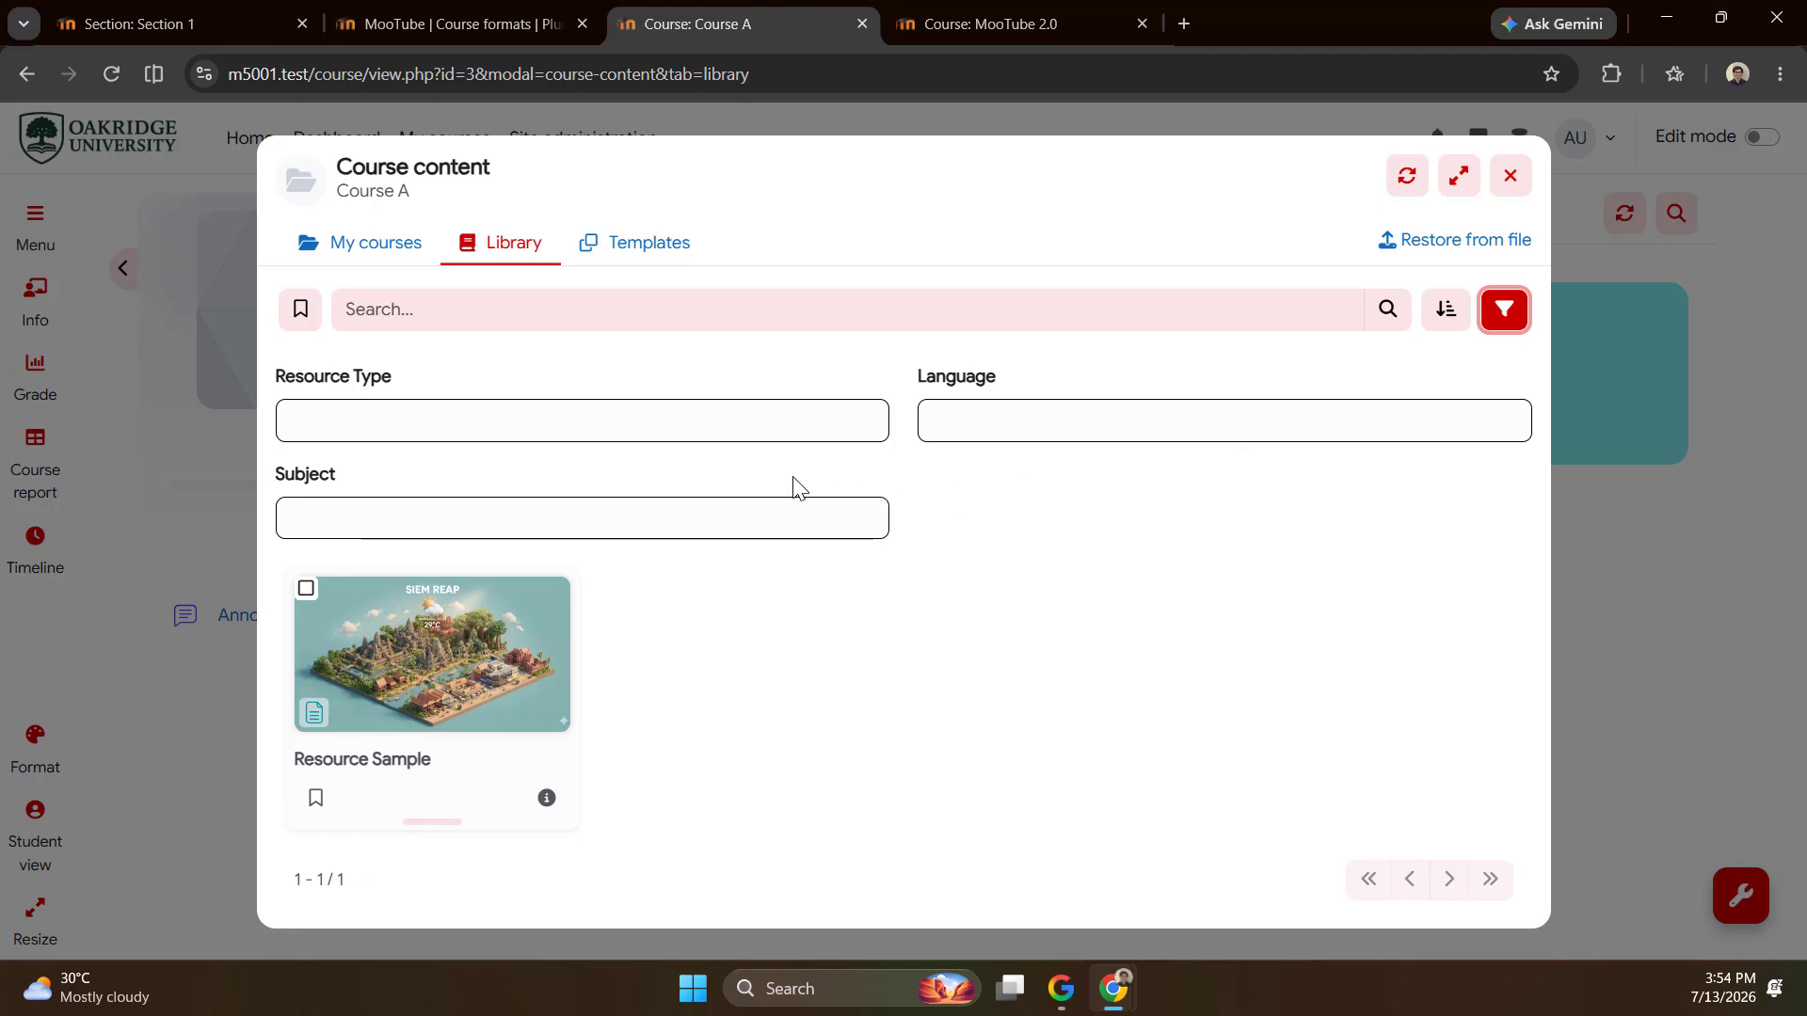
click(359, 521)
click(403, 657)
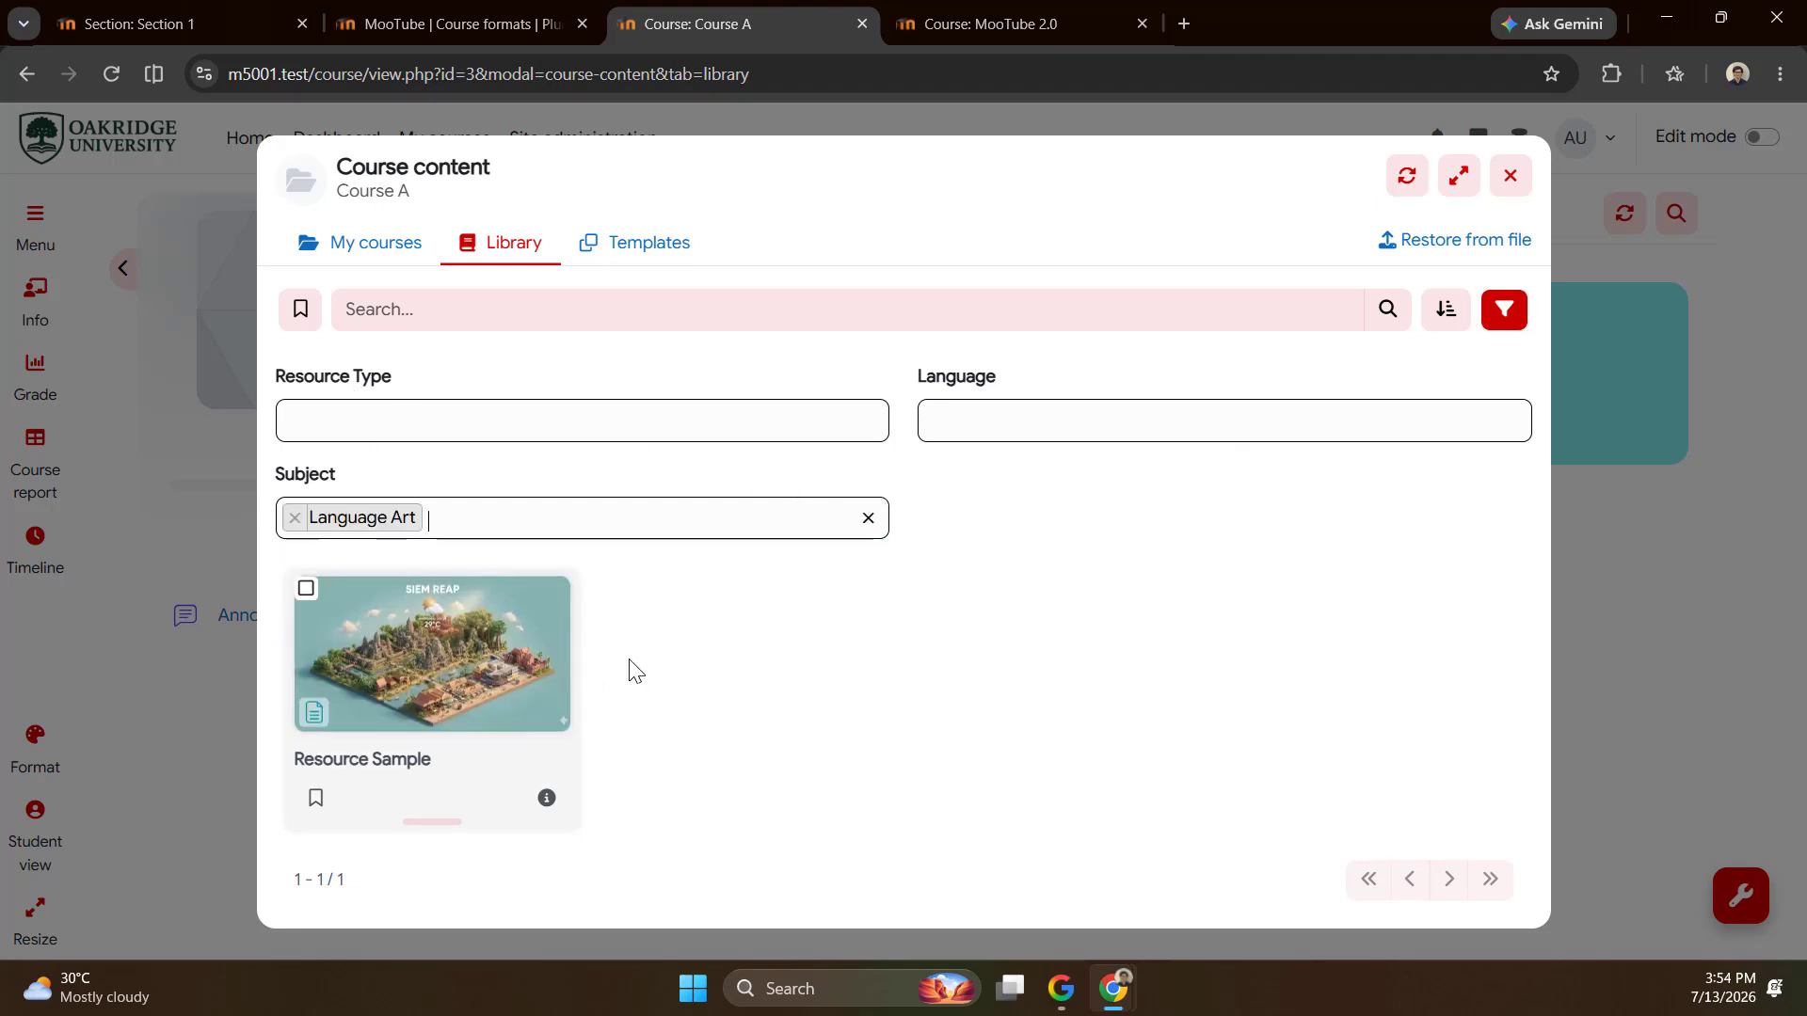
click(295, 517)
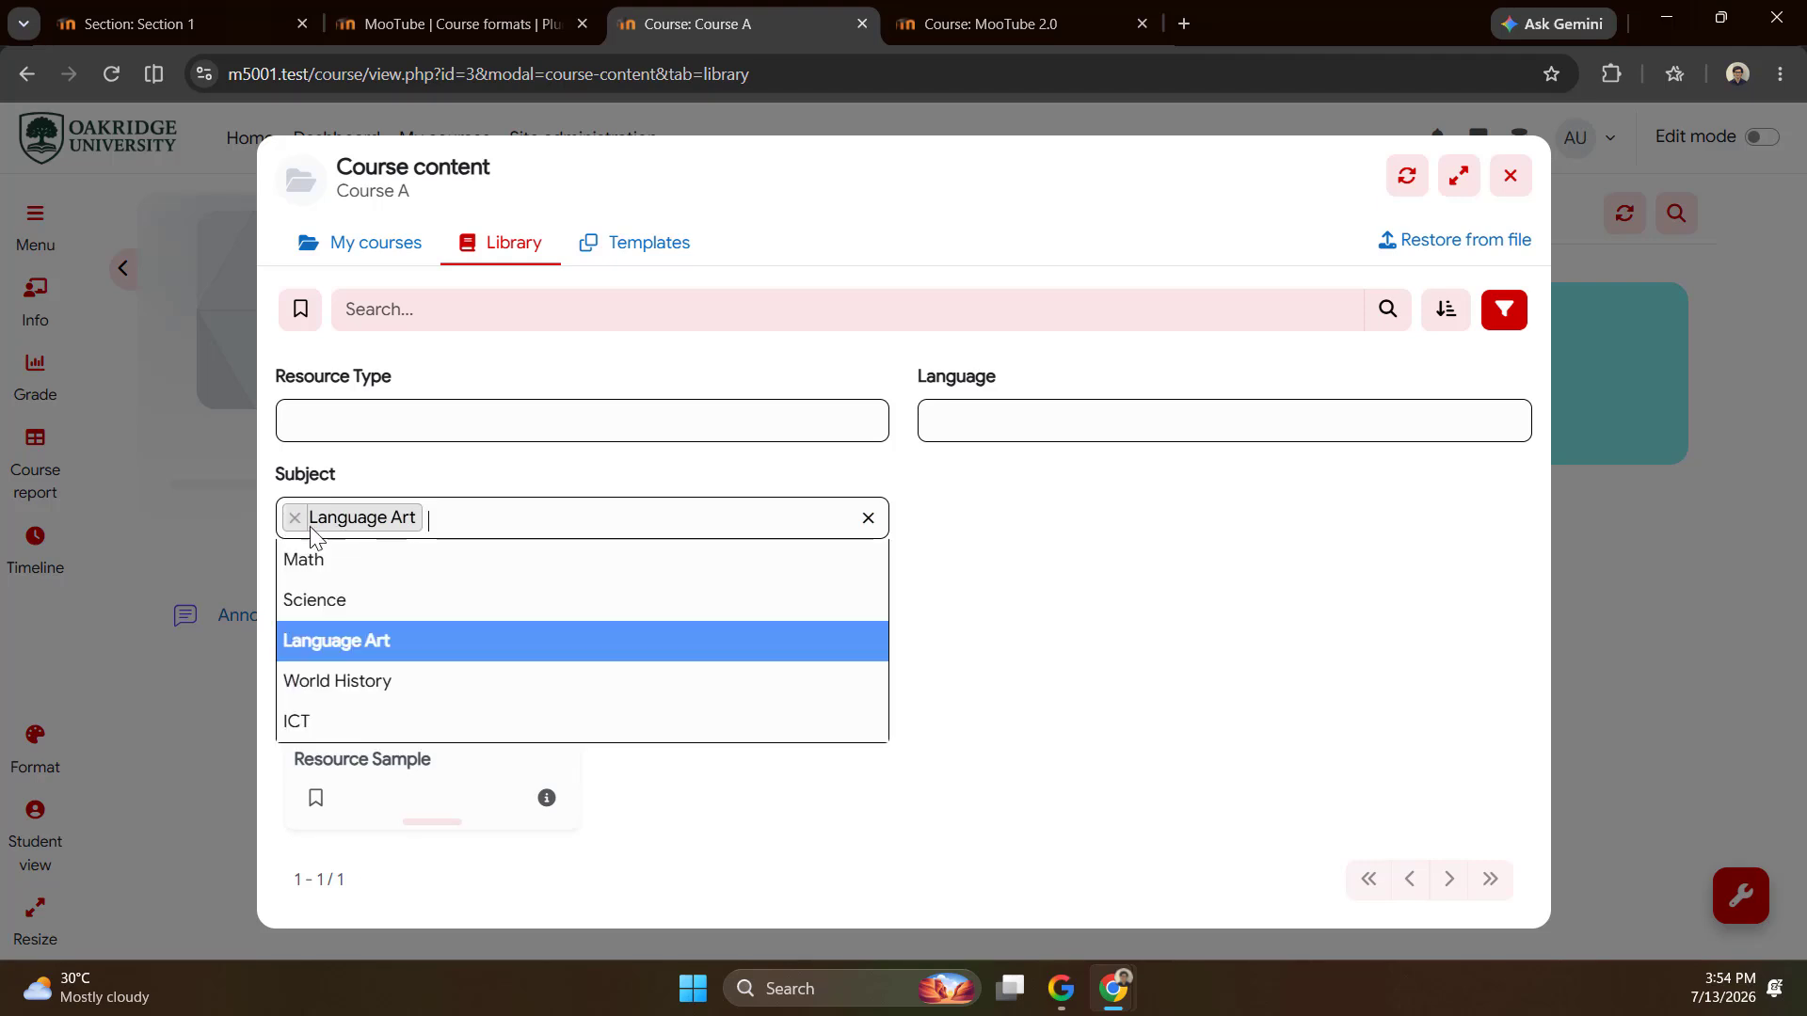
click(985, 496)
Check the available Language filter choices and hide the library filters.
click(1001, 426)
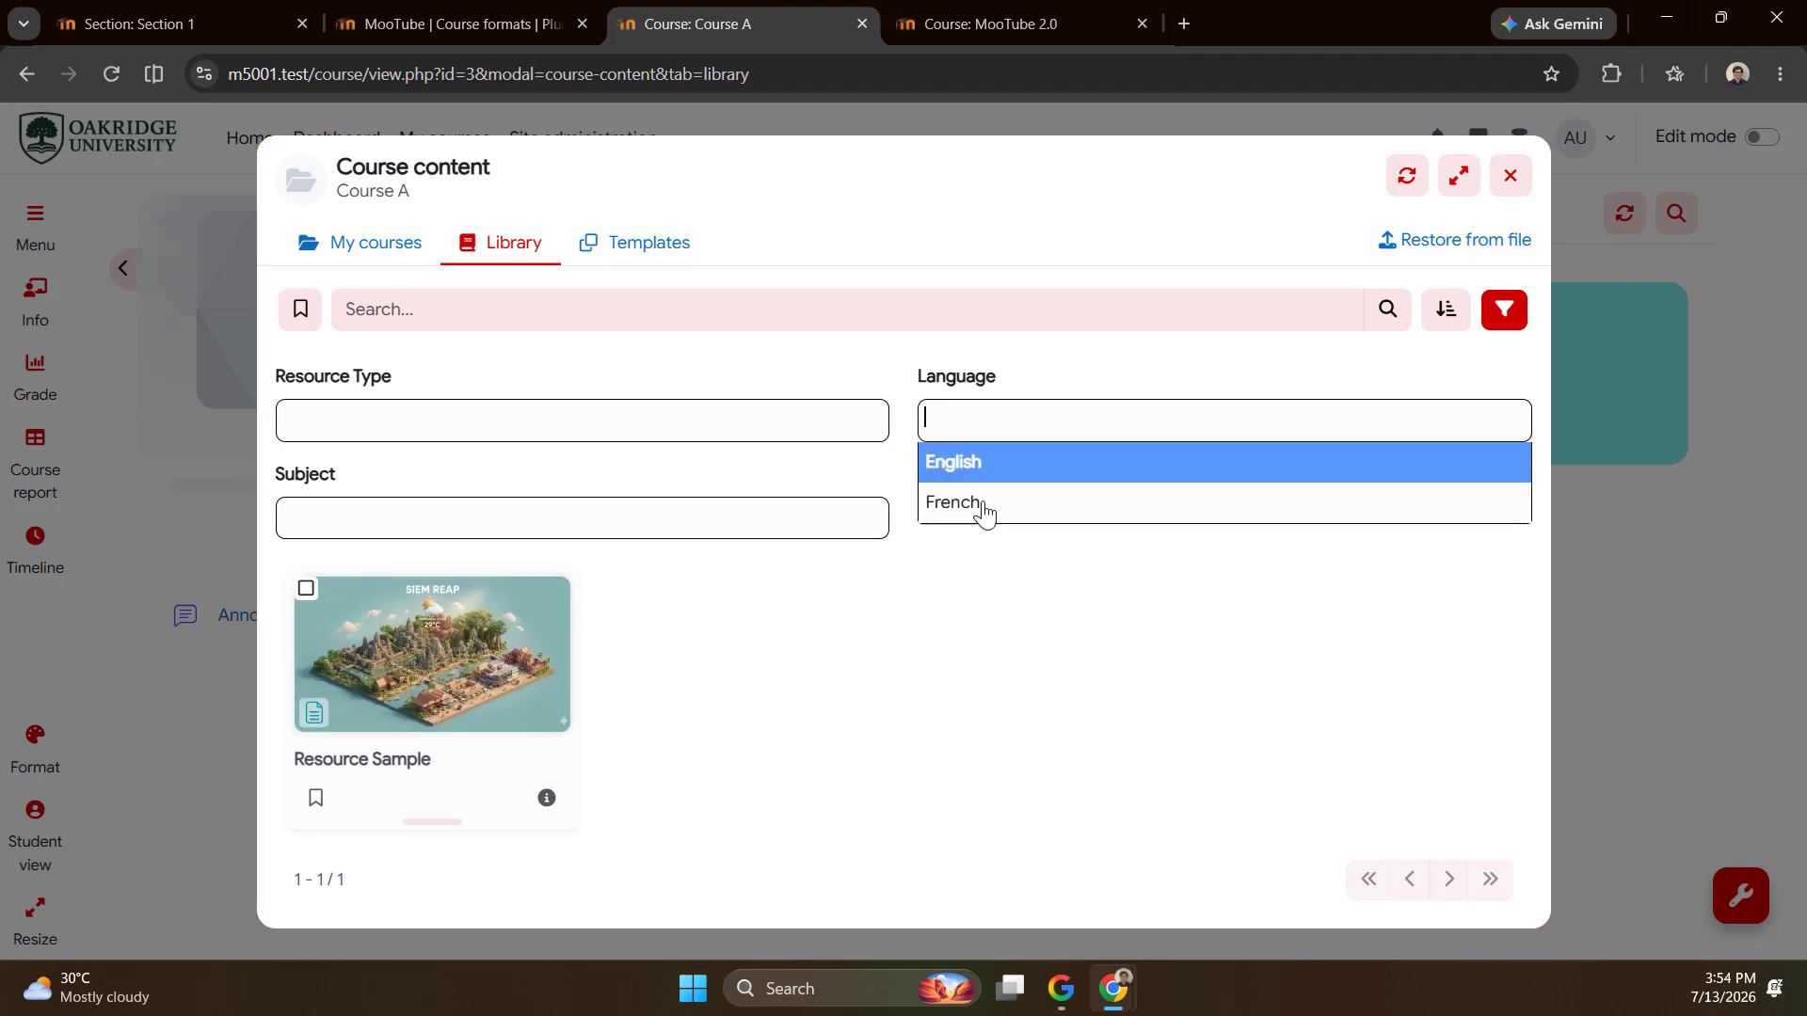
click(826, 471)
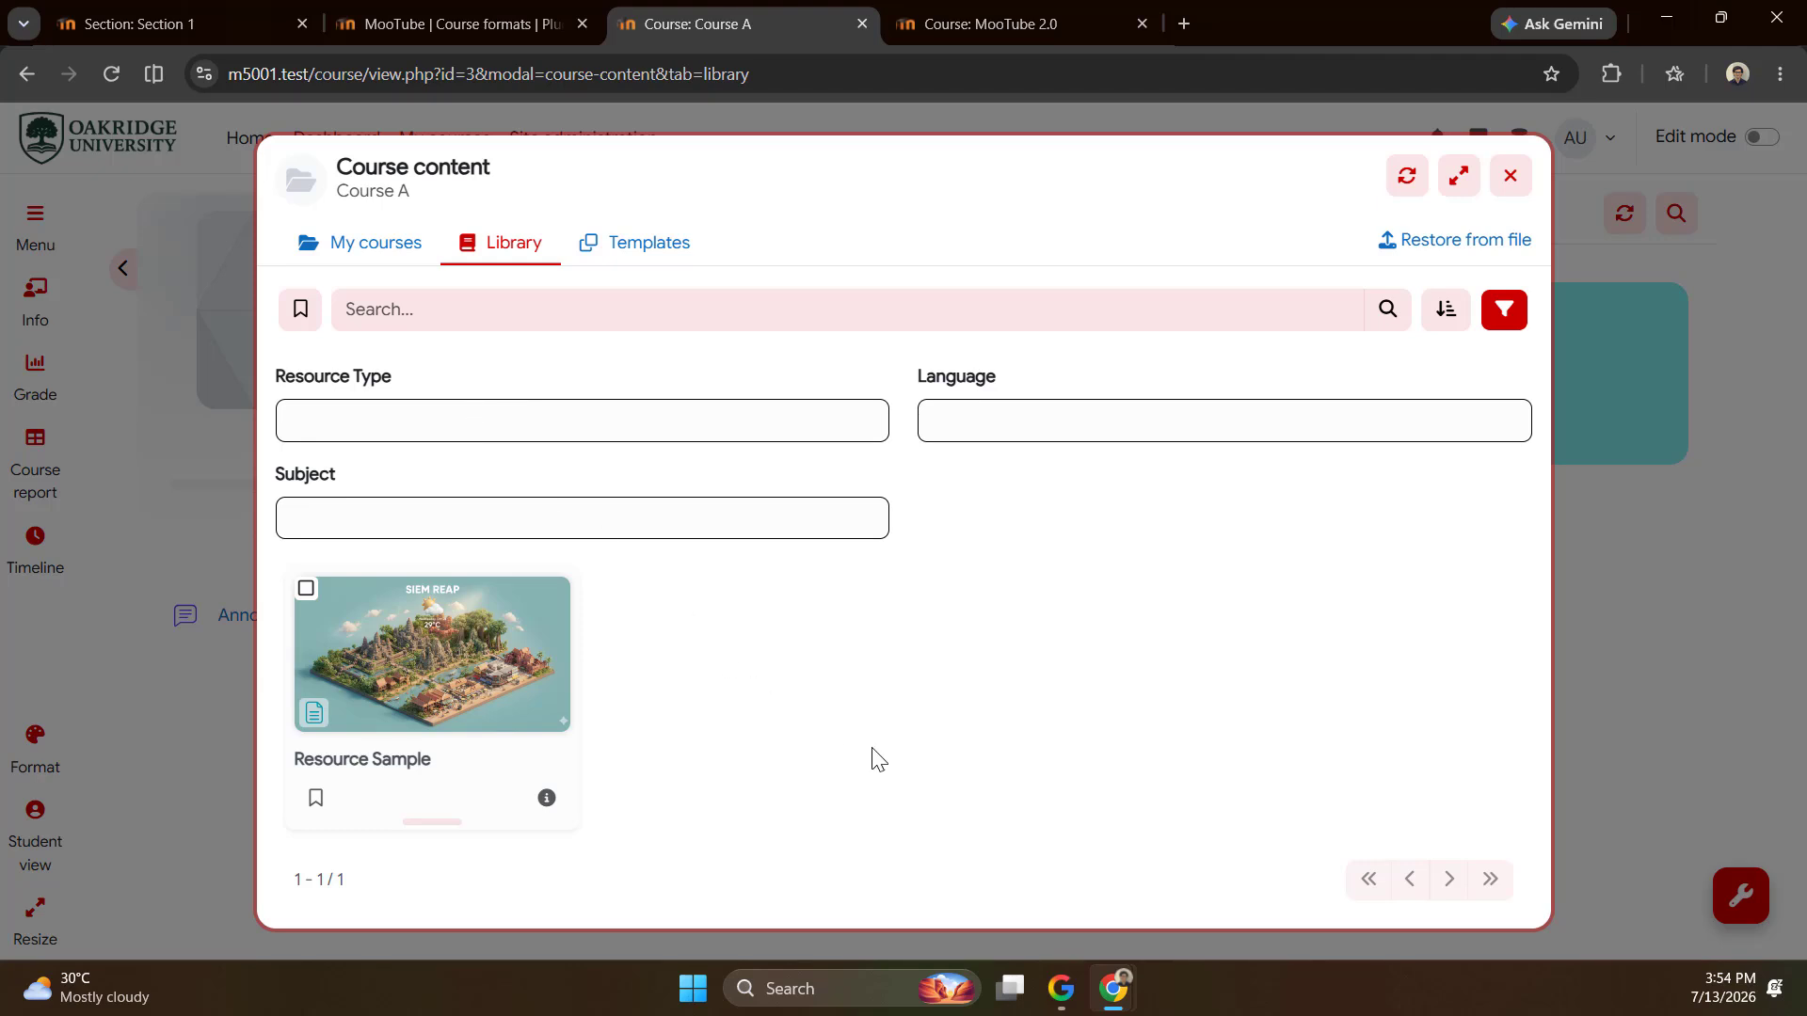
click(1510, 320)
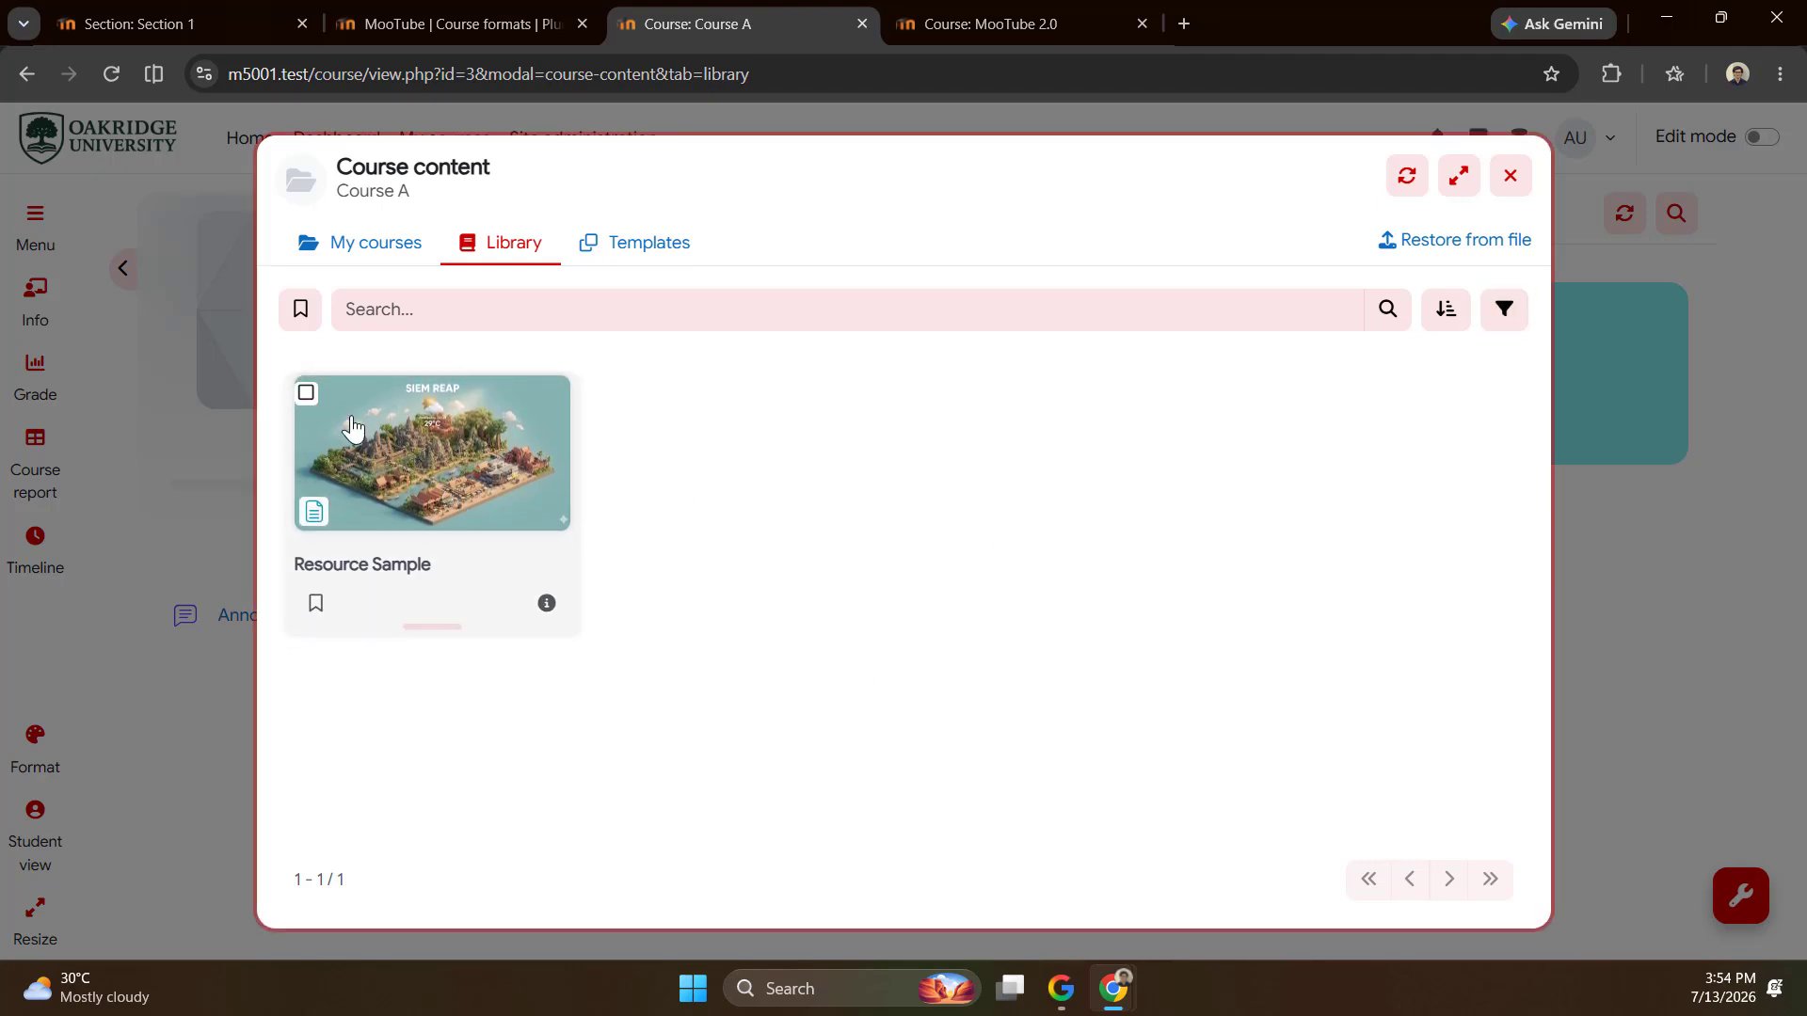
Import the Resource Sample activity from the library into the Week 1 section of Course A.
click(369, 442)
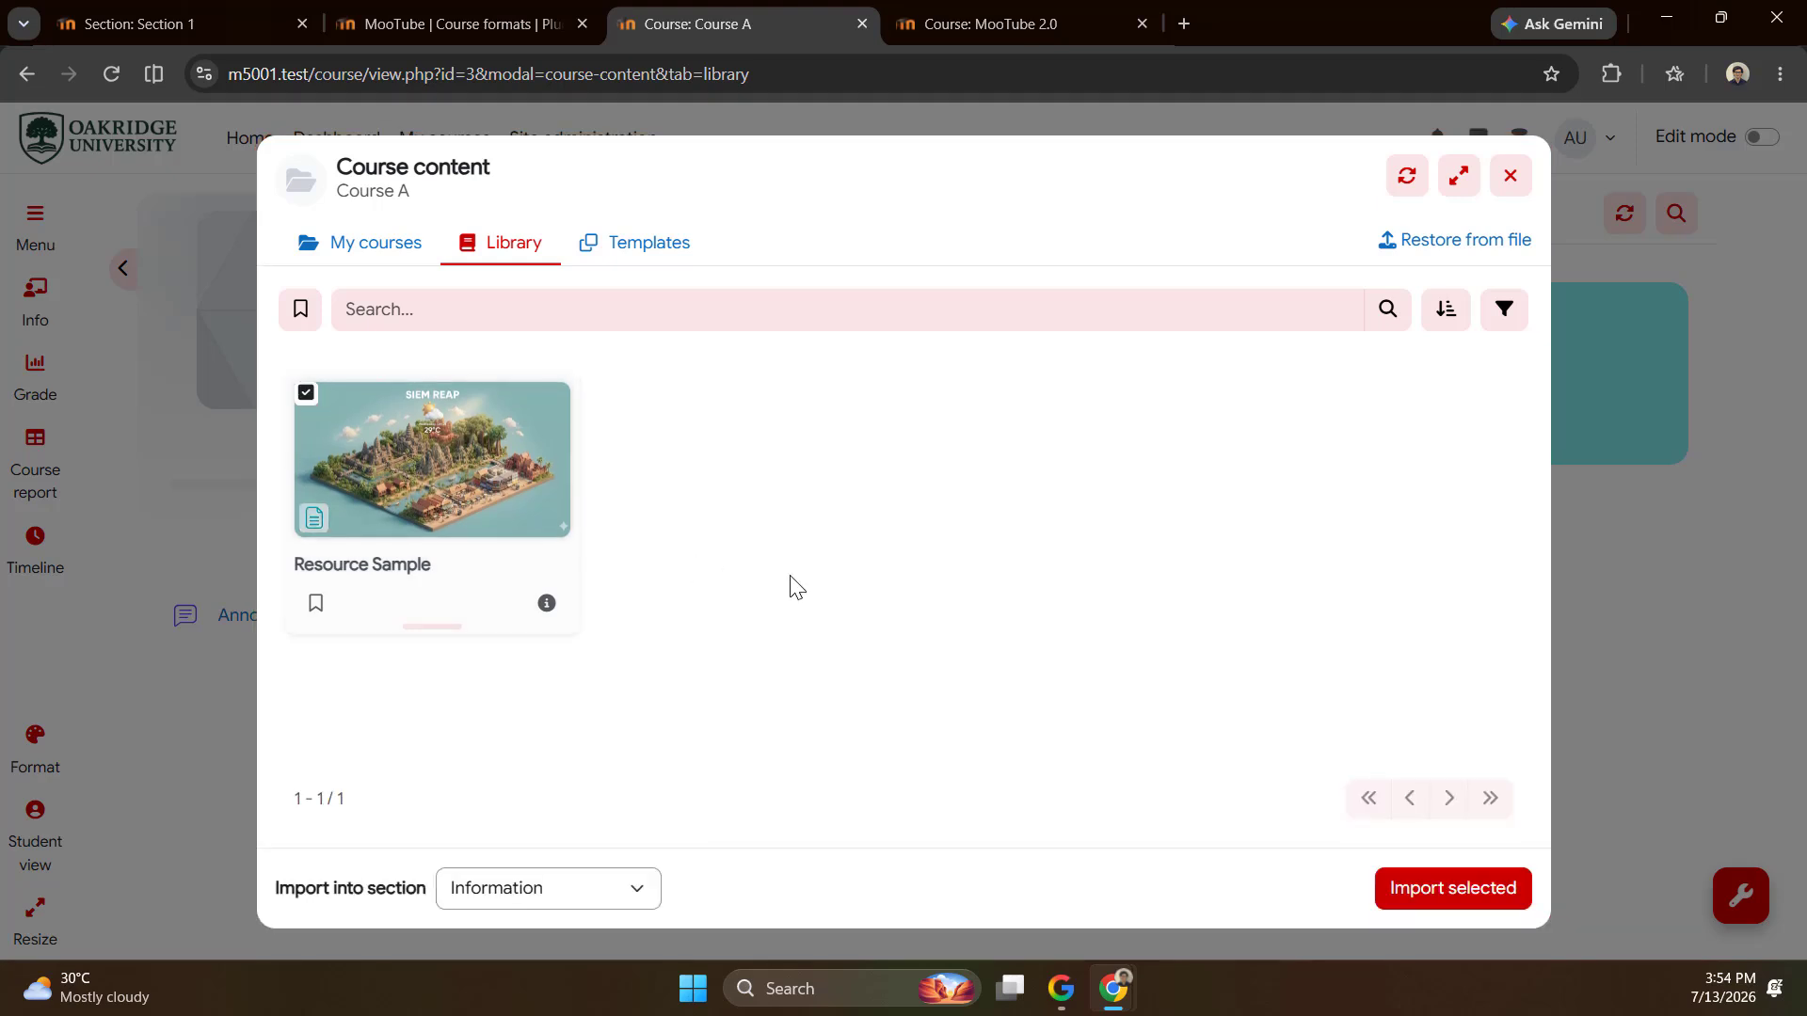
click(559, 892)
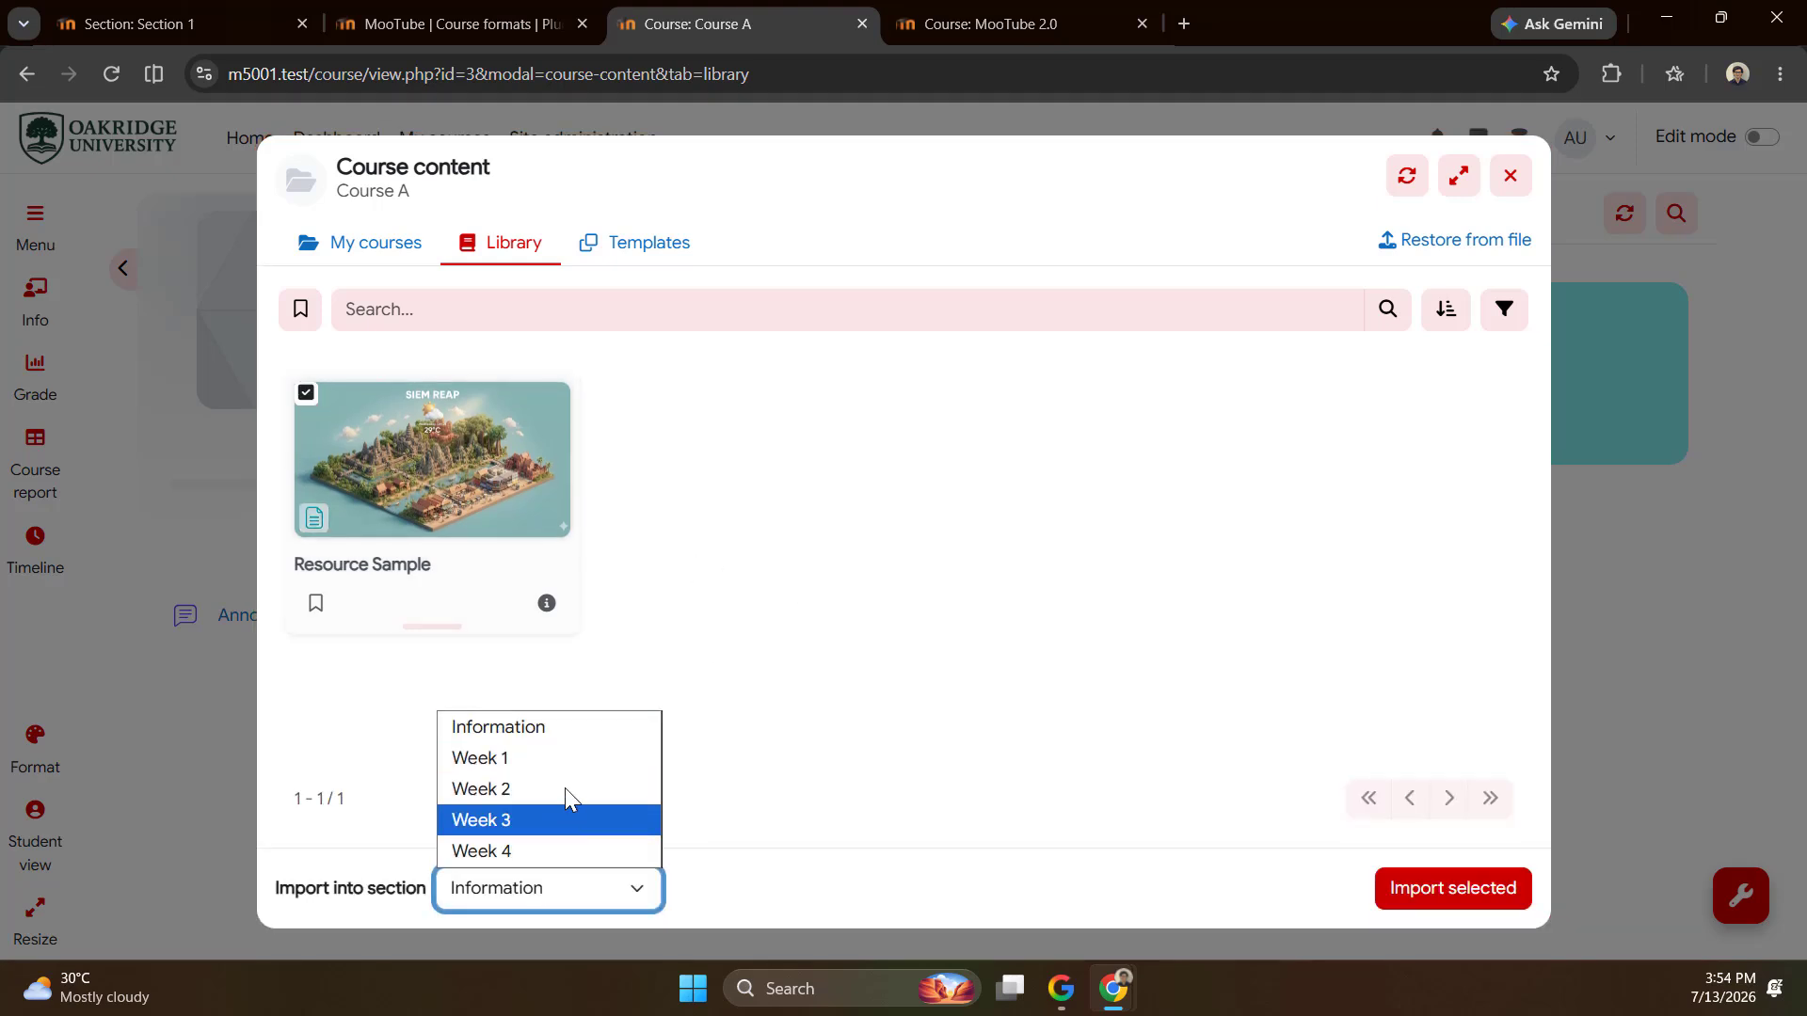
click(566, 758)
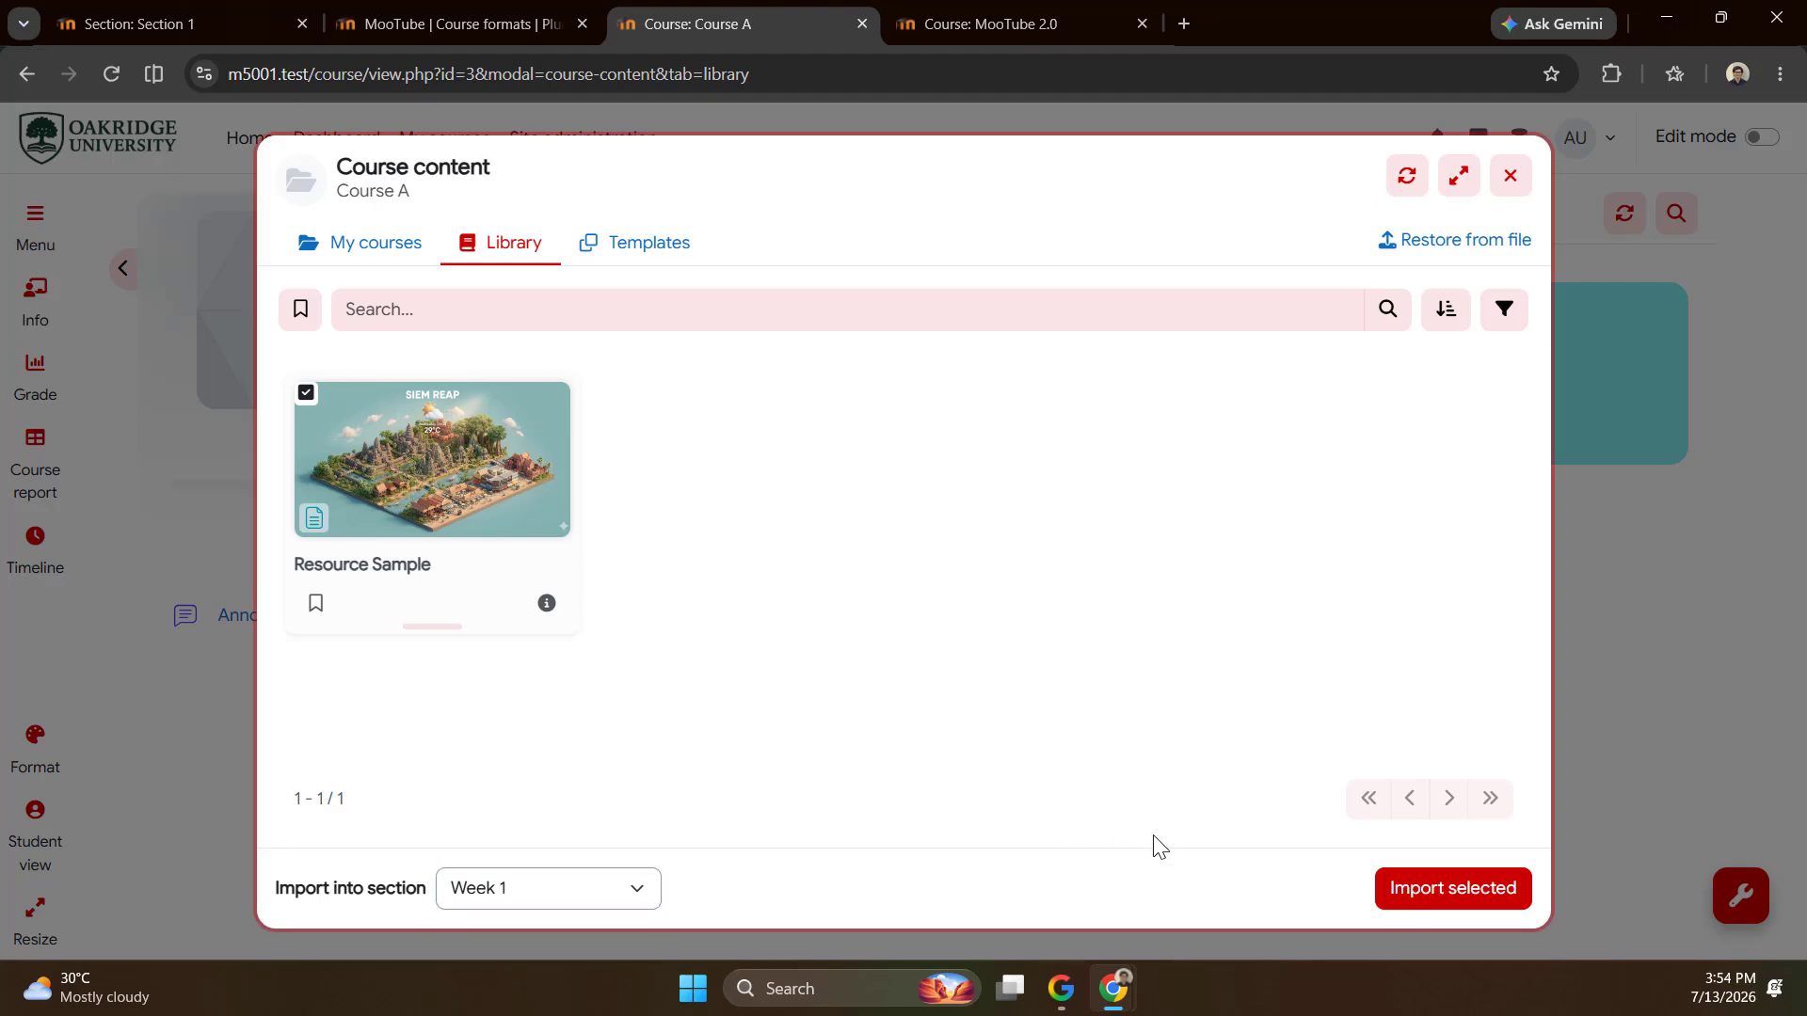
click(1443, 895)
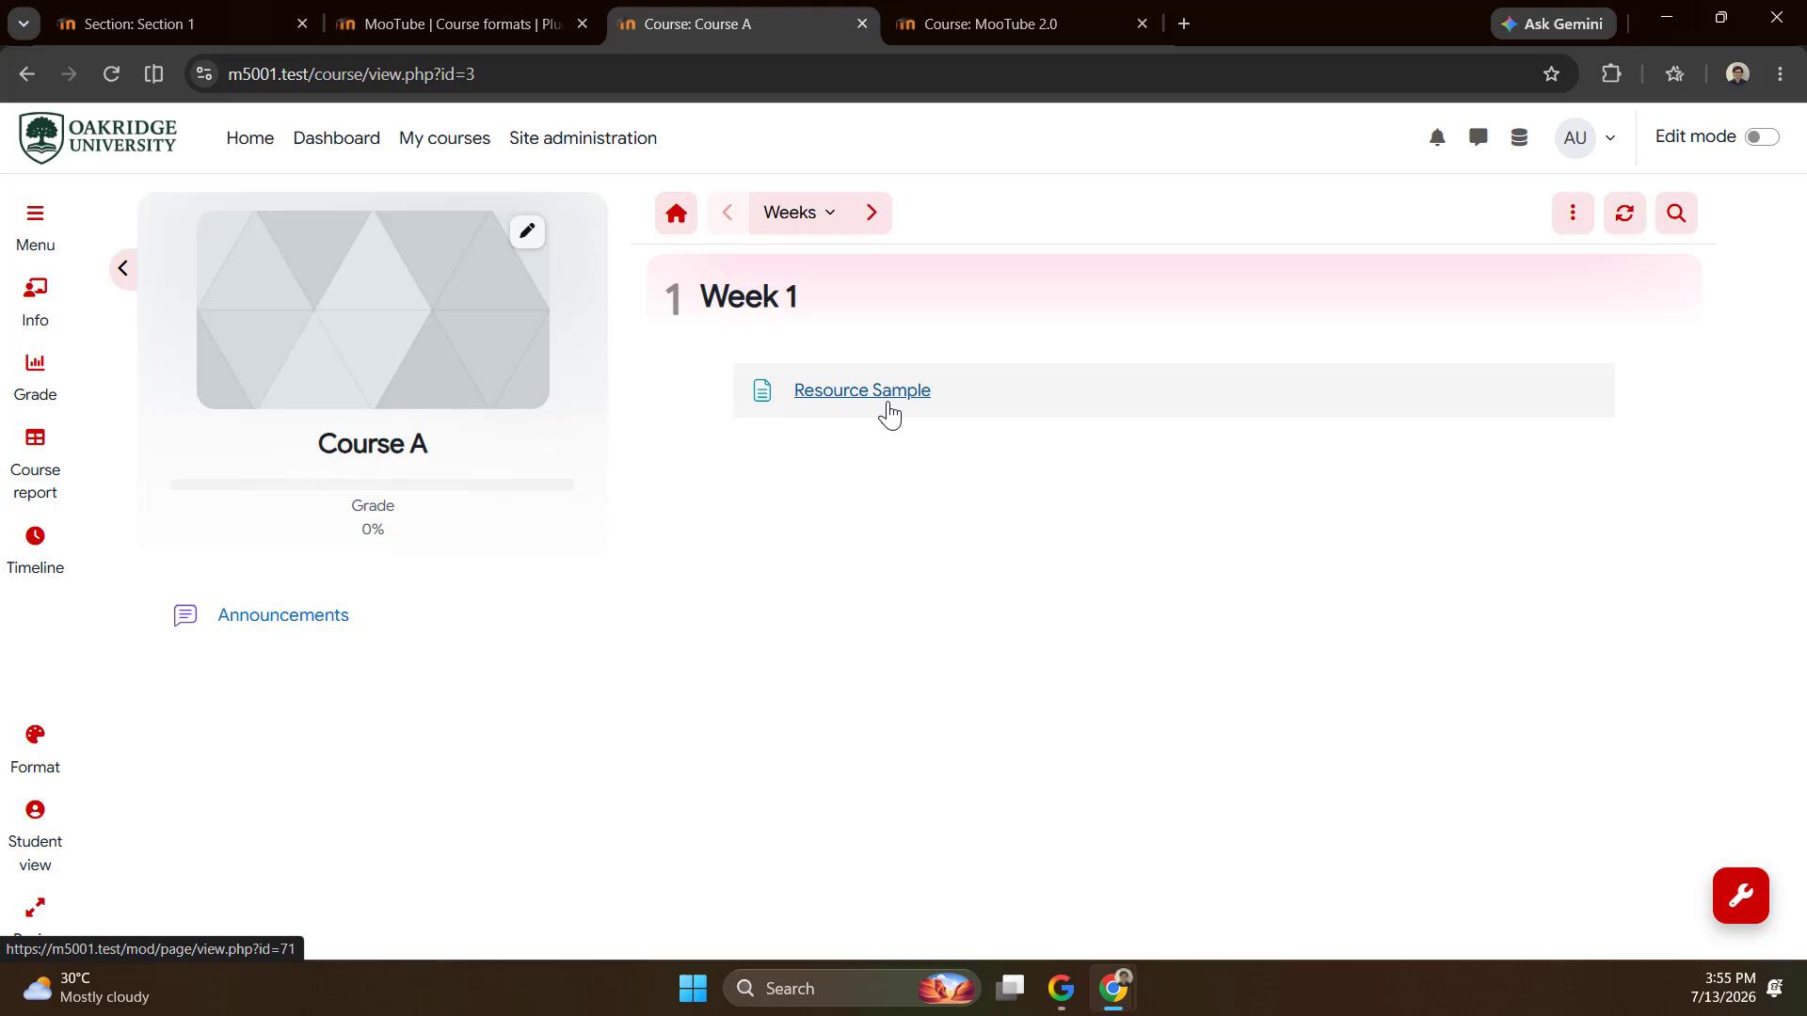
Change the section type of Week 1 to Grid in its format settings and save the changes.
click(1572, 212)
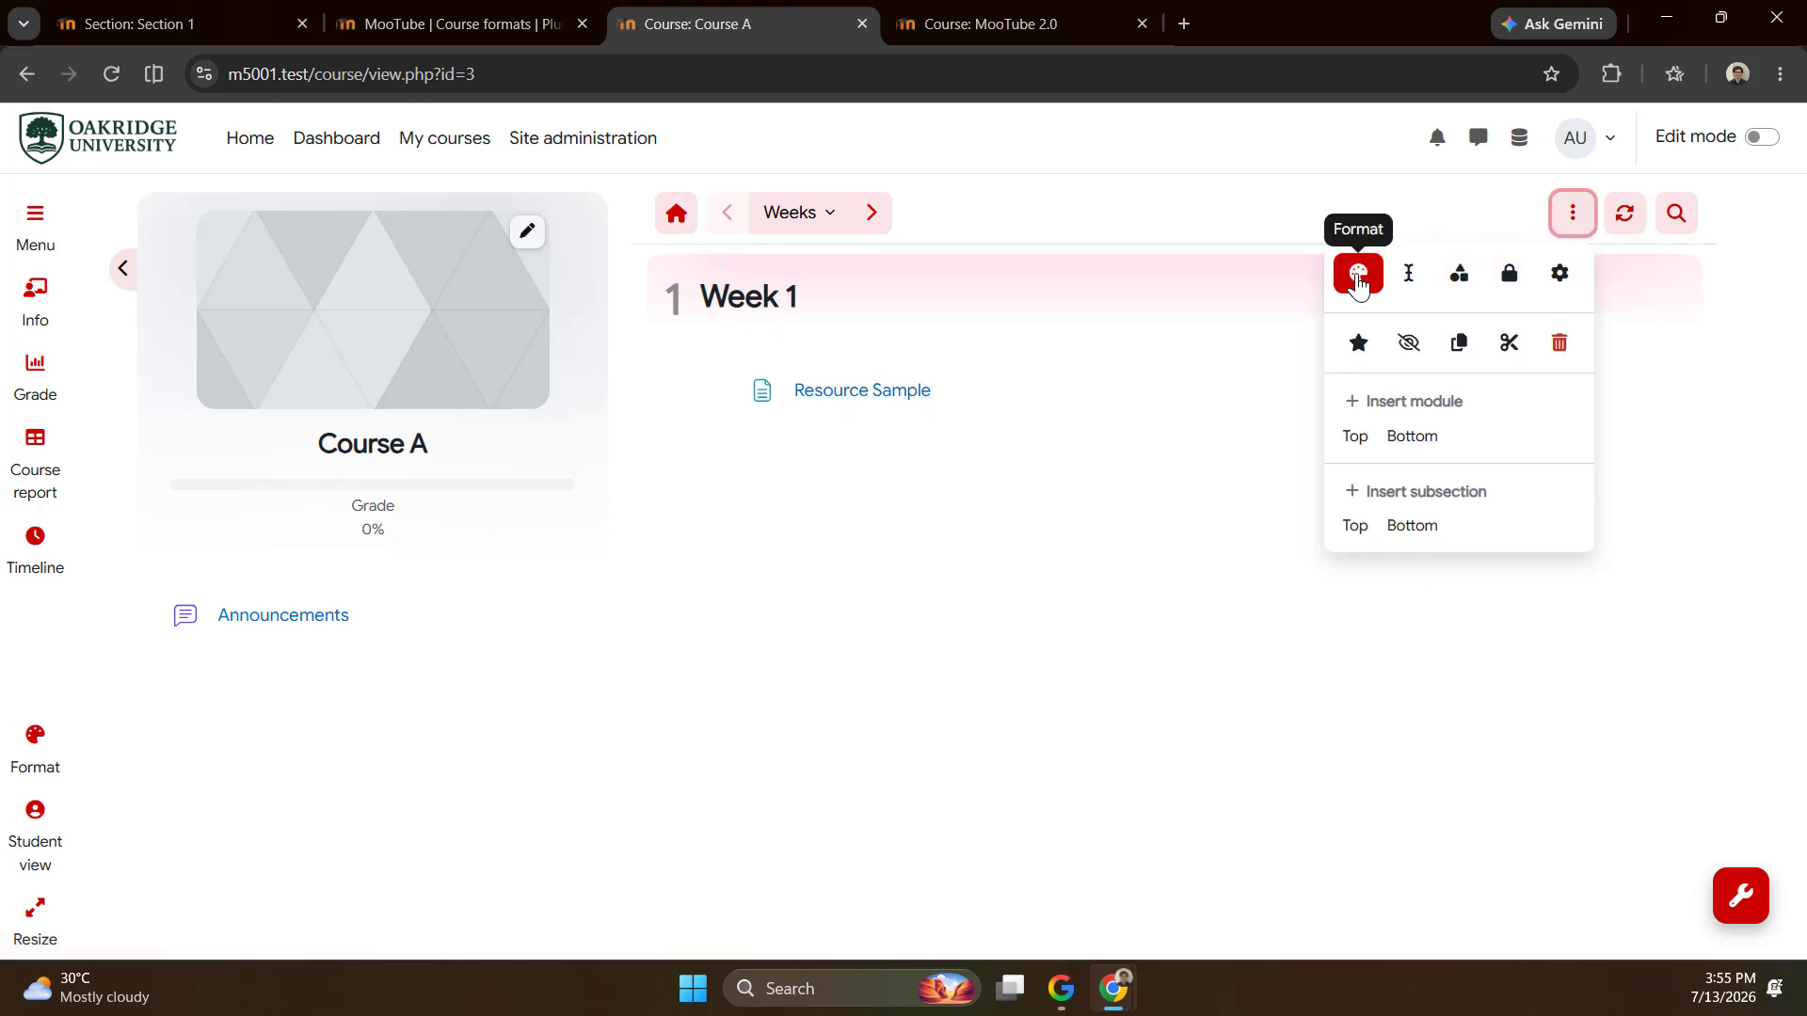
click(1358, 275)
scroll(657, 405, down, 2)
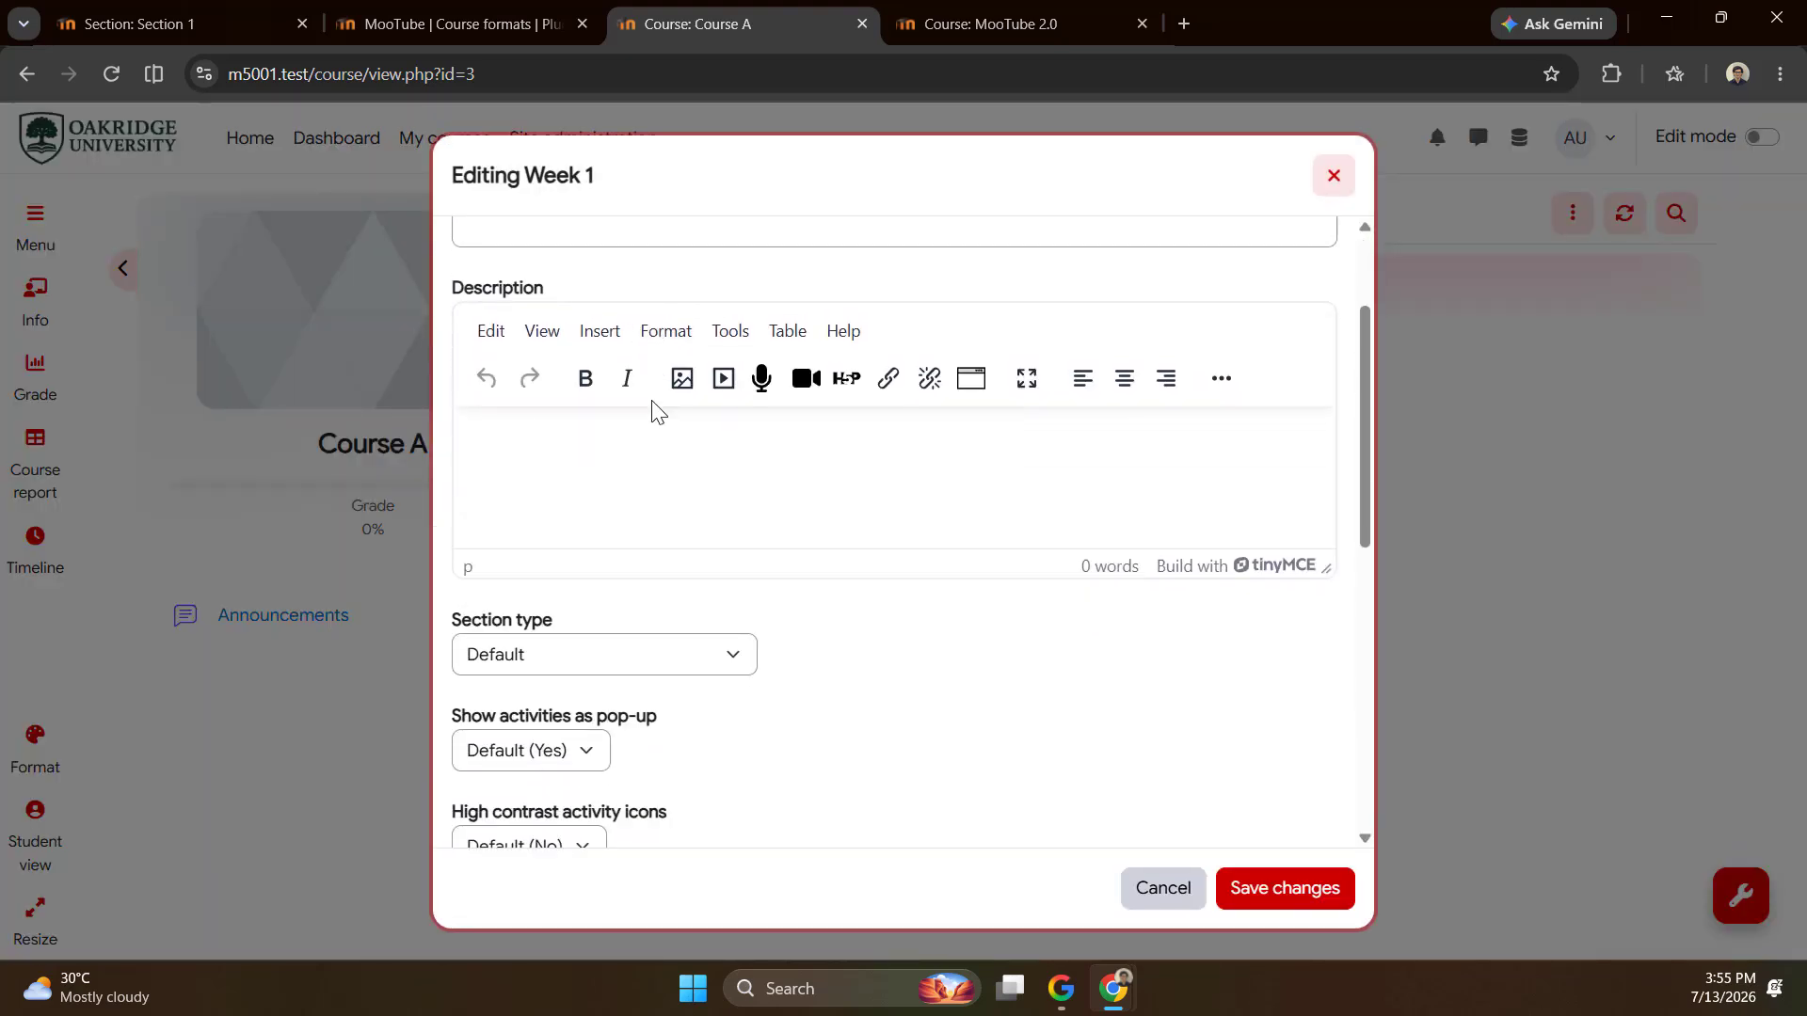
scroll(653, 423, down, 5)
scroll(625, 431, up, 3)
click(512, 466)
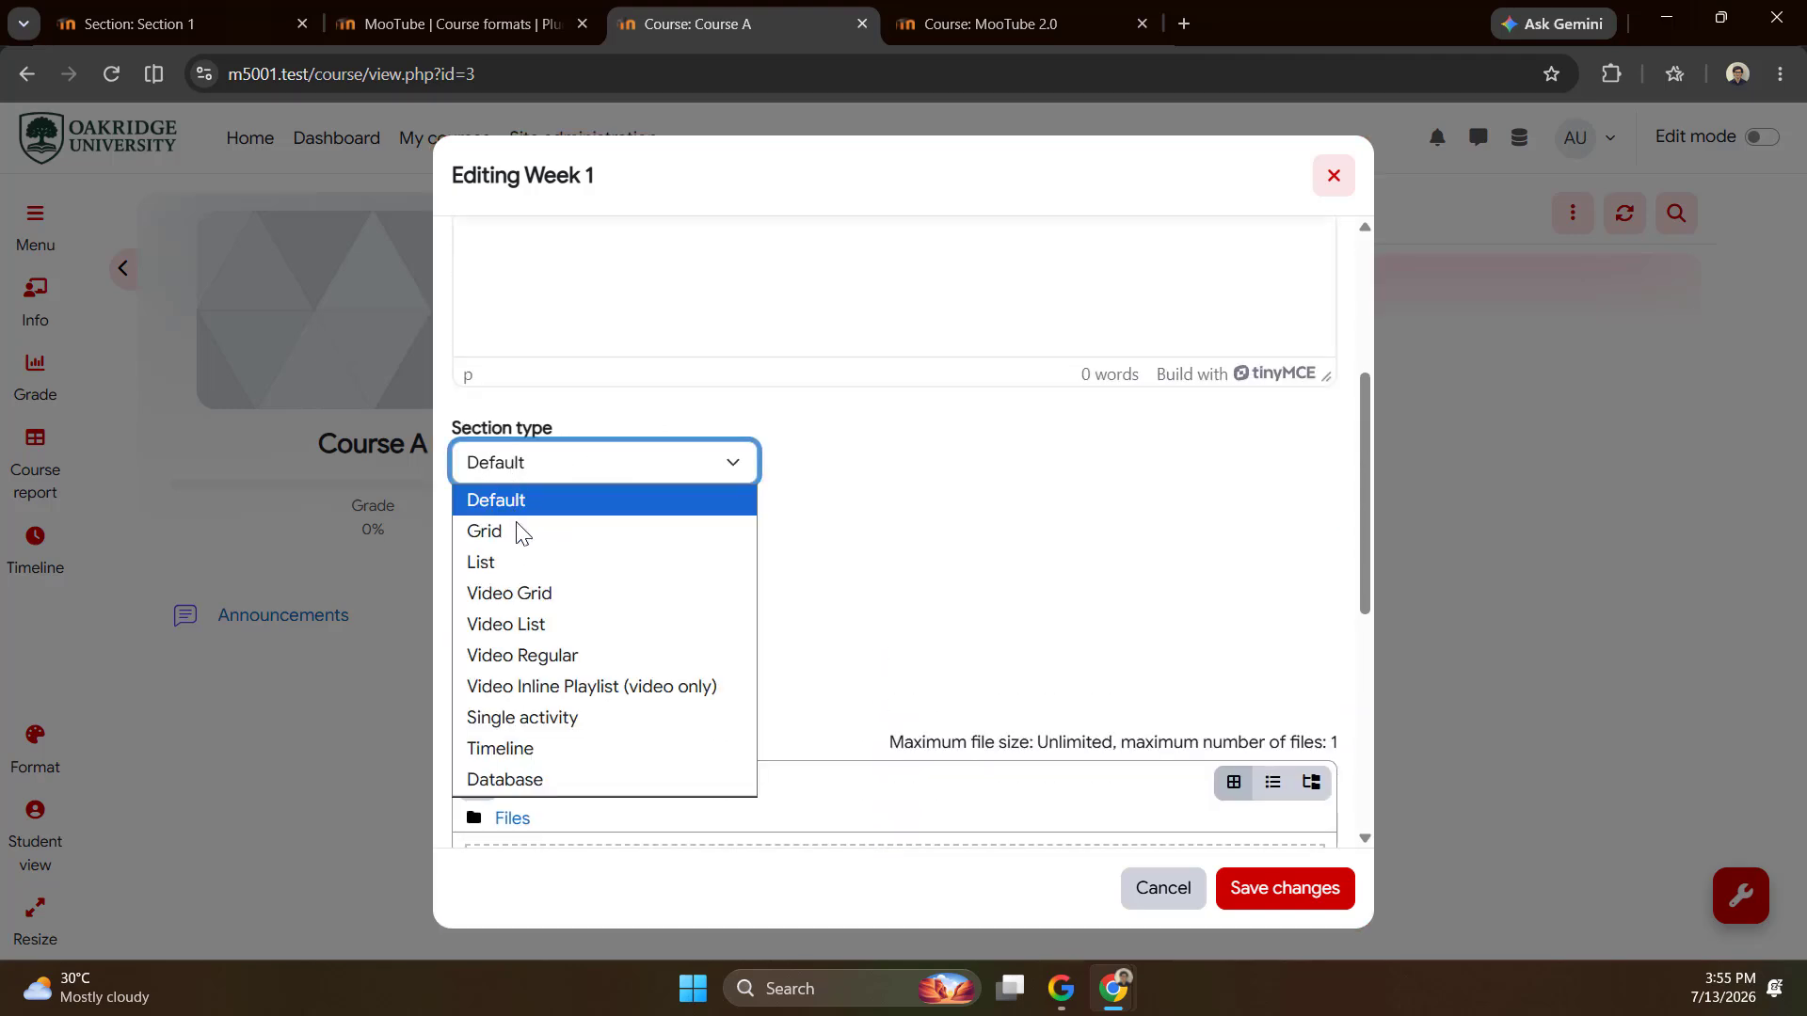
click(485, 531)
click(1276, 892)
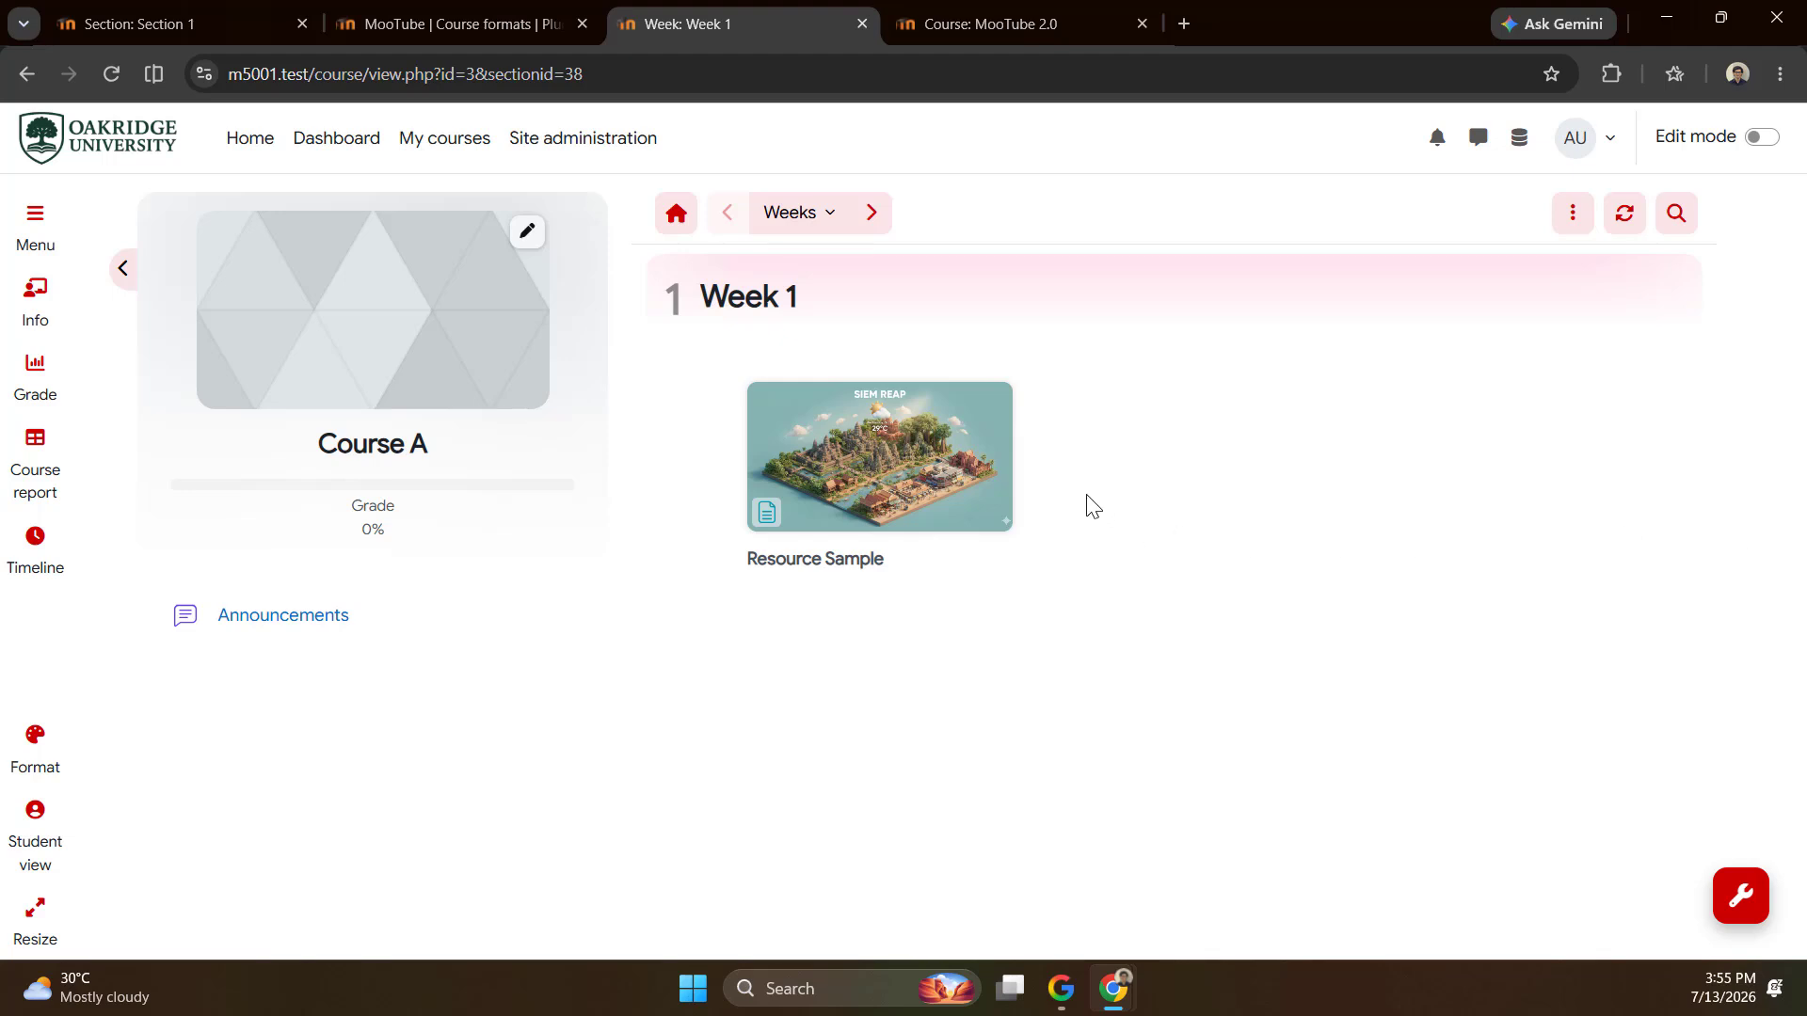
Return to the MooTube course format settings and review the Library section setting.
click(461, 23)
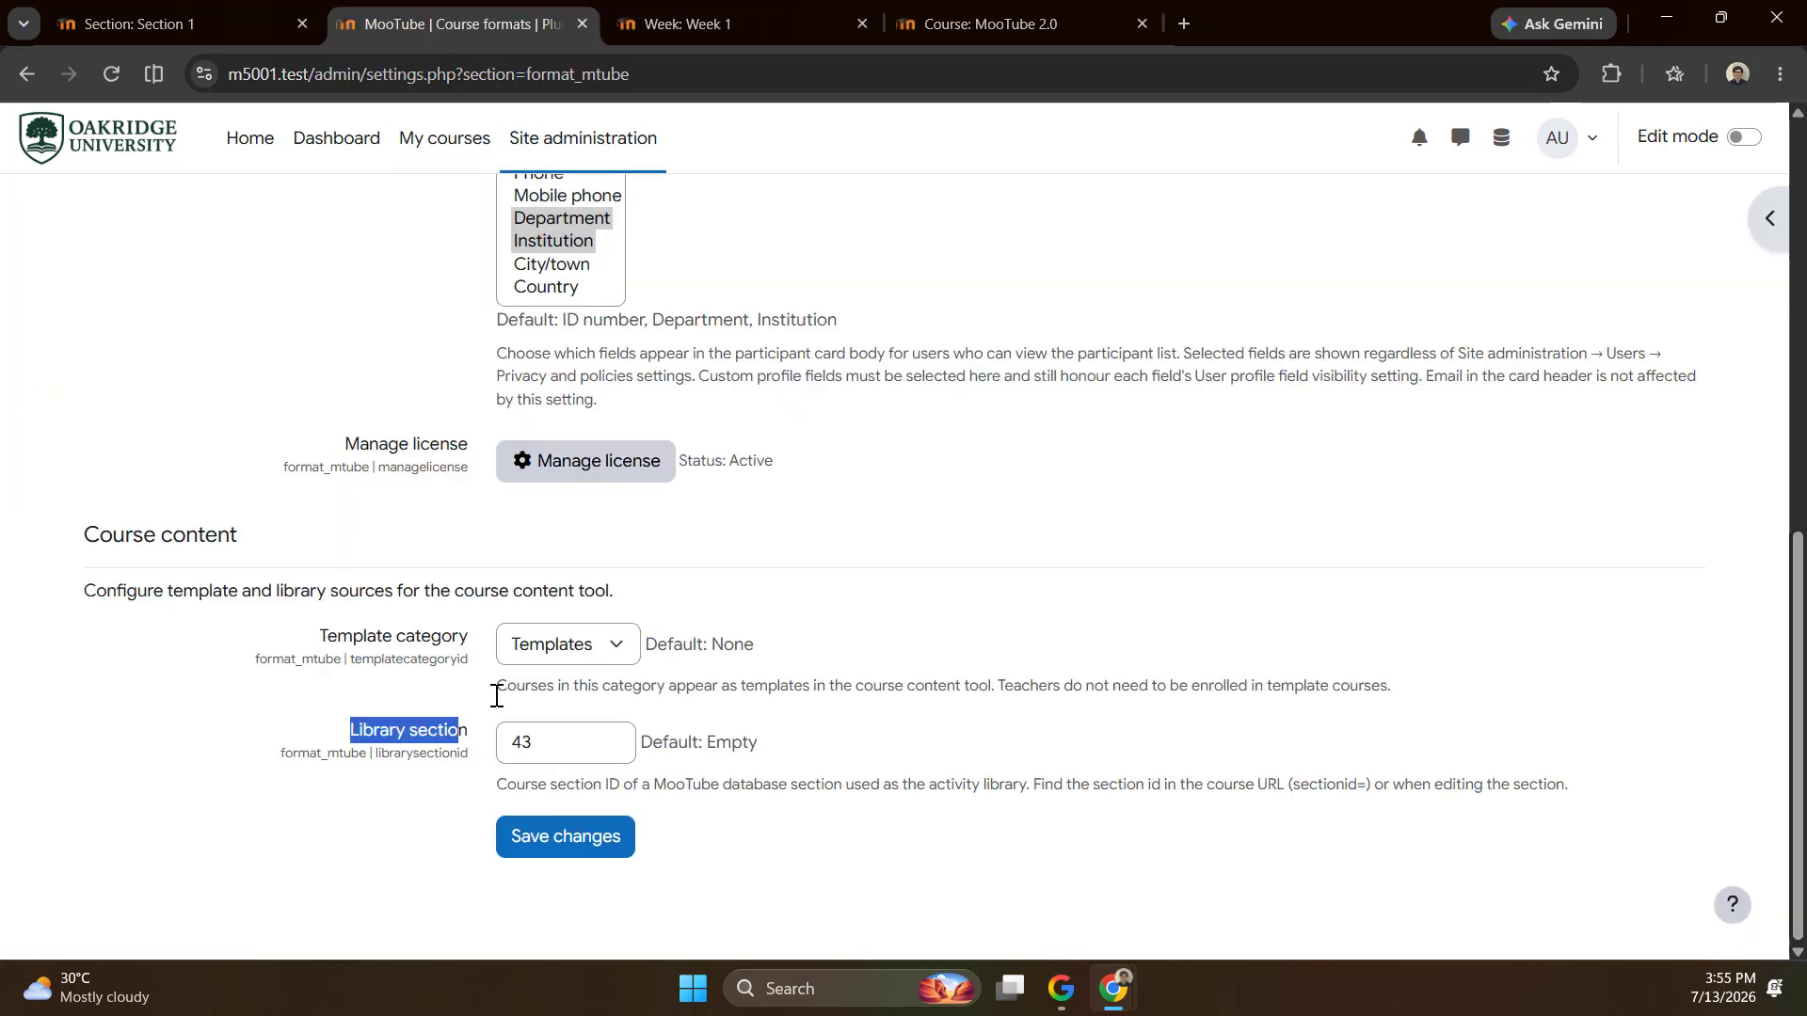
click(388, 734)
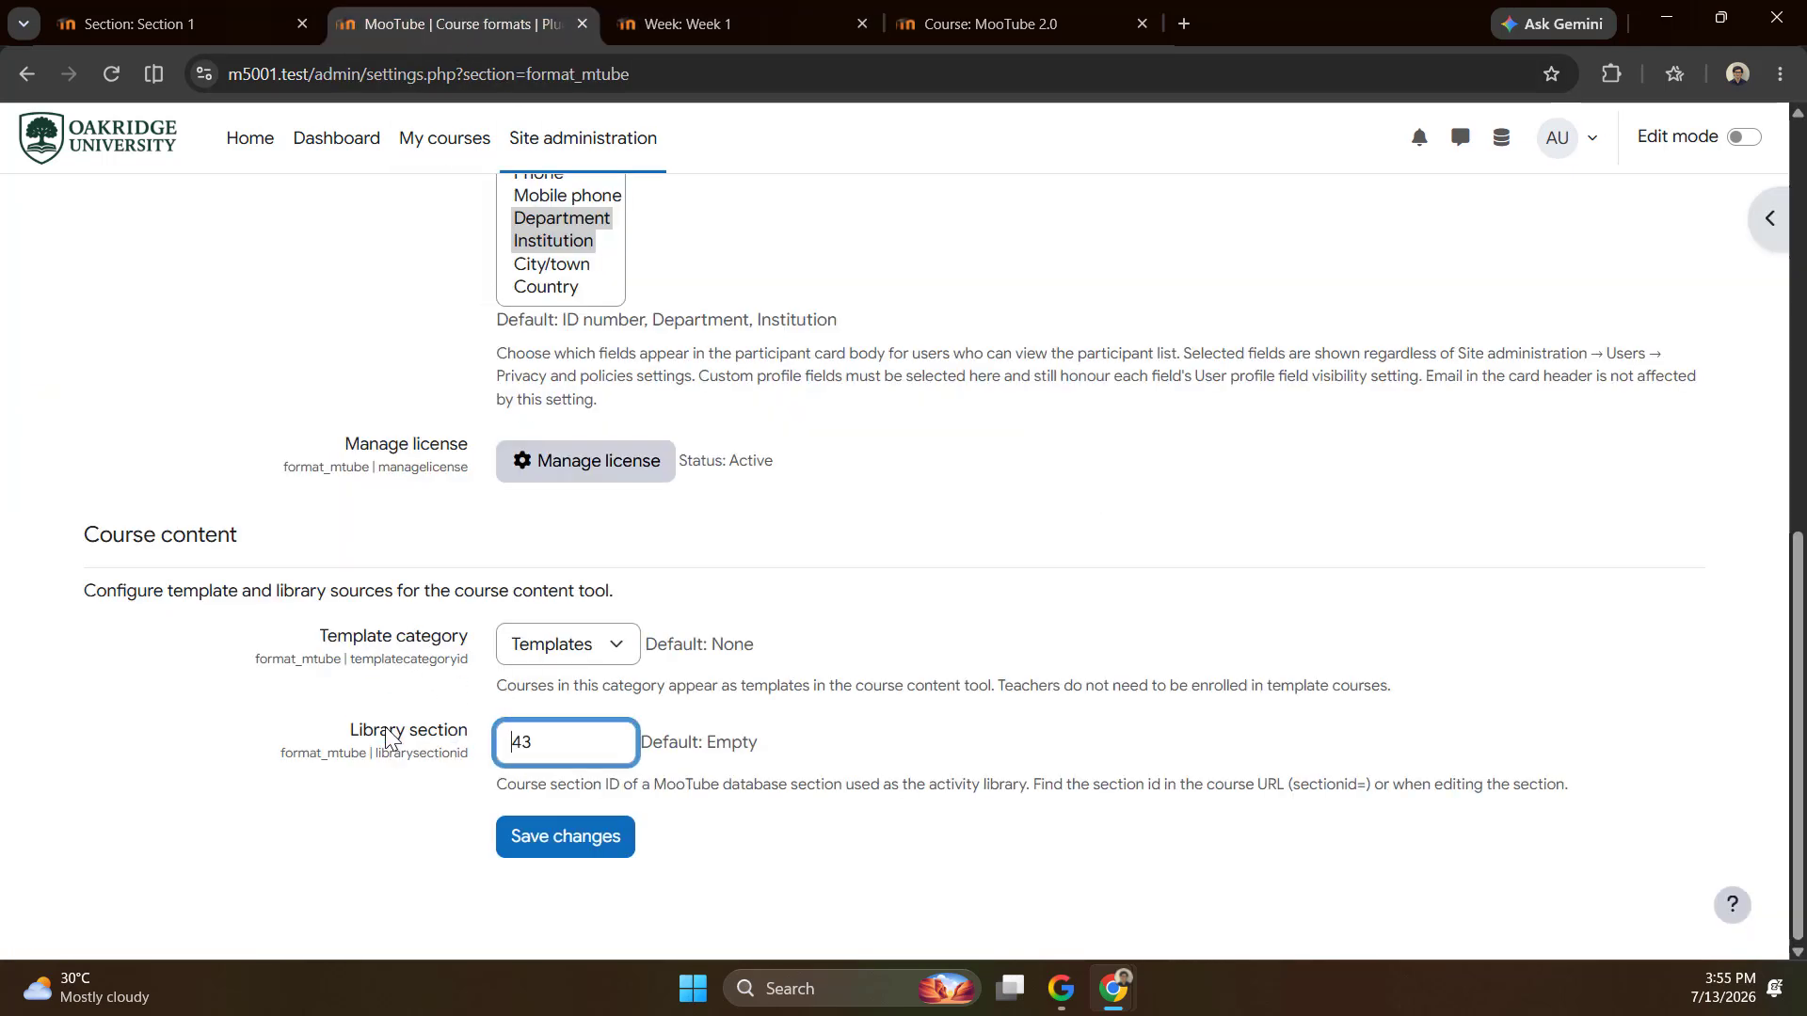